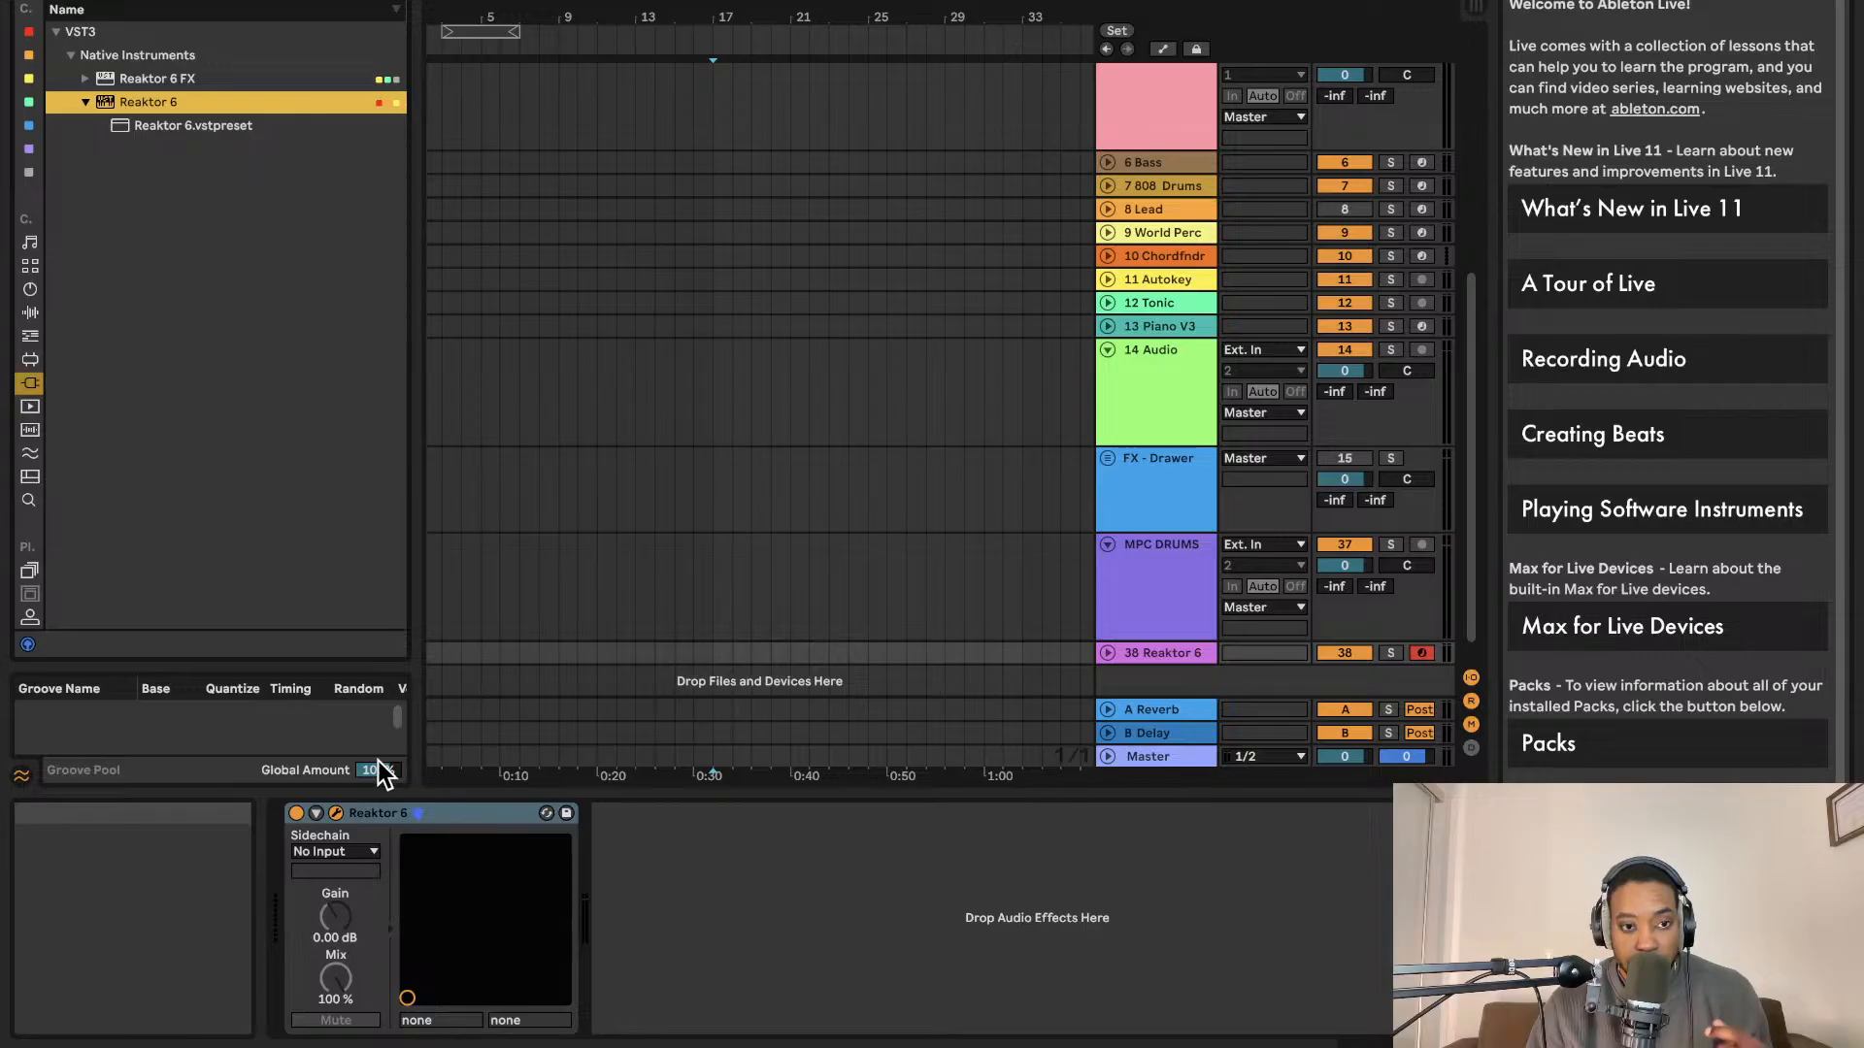
# Open the Reaktor 6 plug-in window, move the Bento Box OSC block off the Util Note In block, and close the window.
pyautogui.click(336, 814)
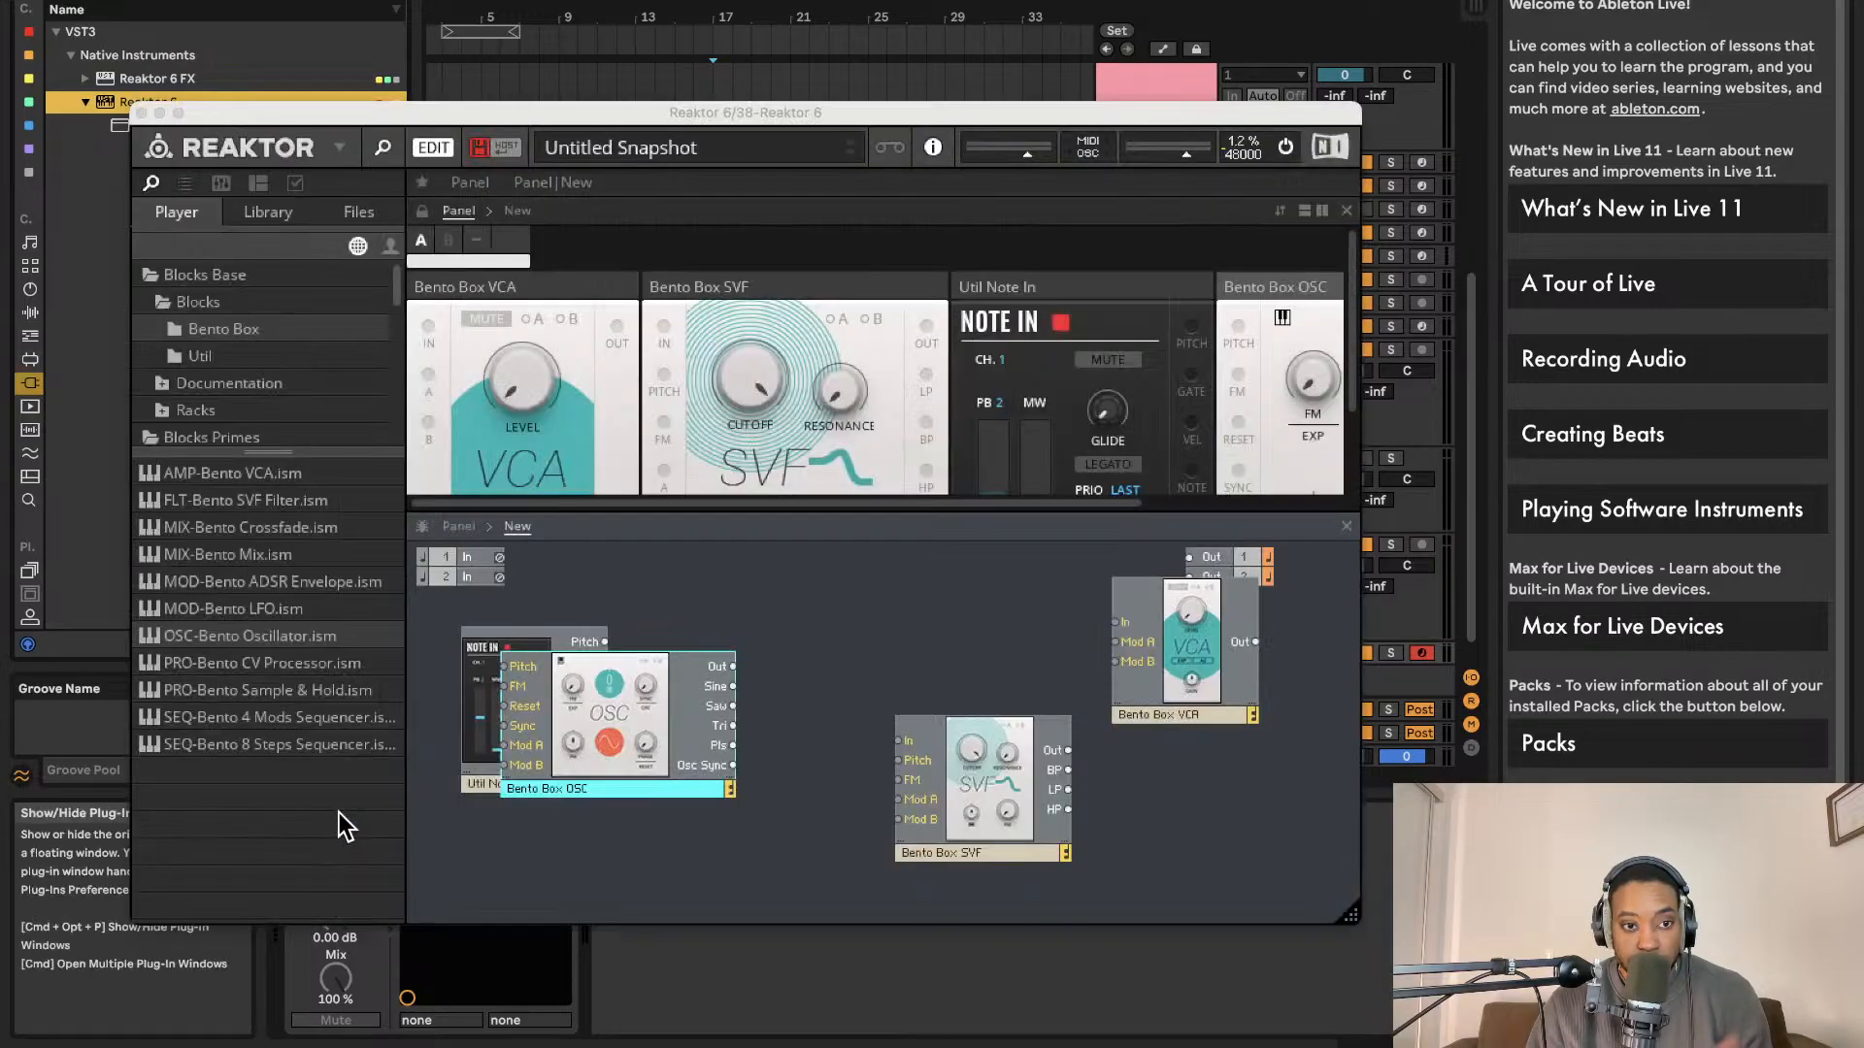
pyautogui.click(633, 726)
pyautogui.moveTo(633, 725); pyautogui.dragTo(668, 724)
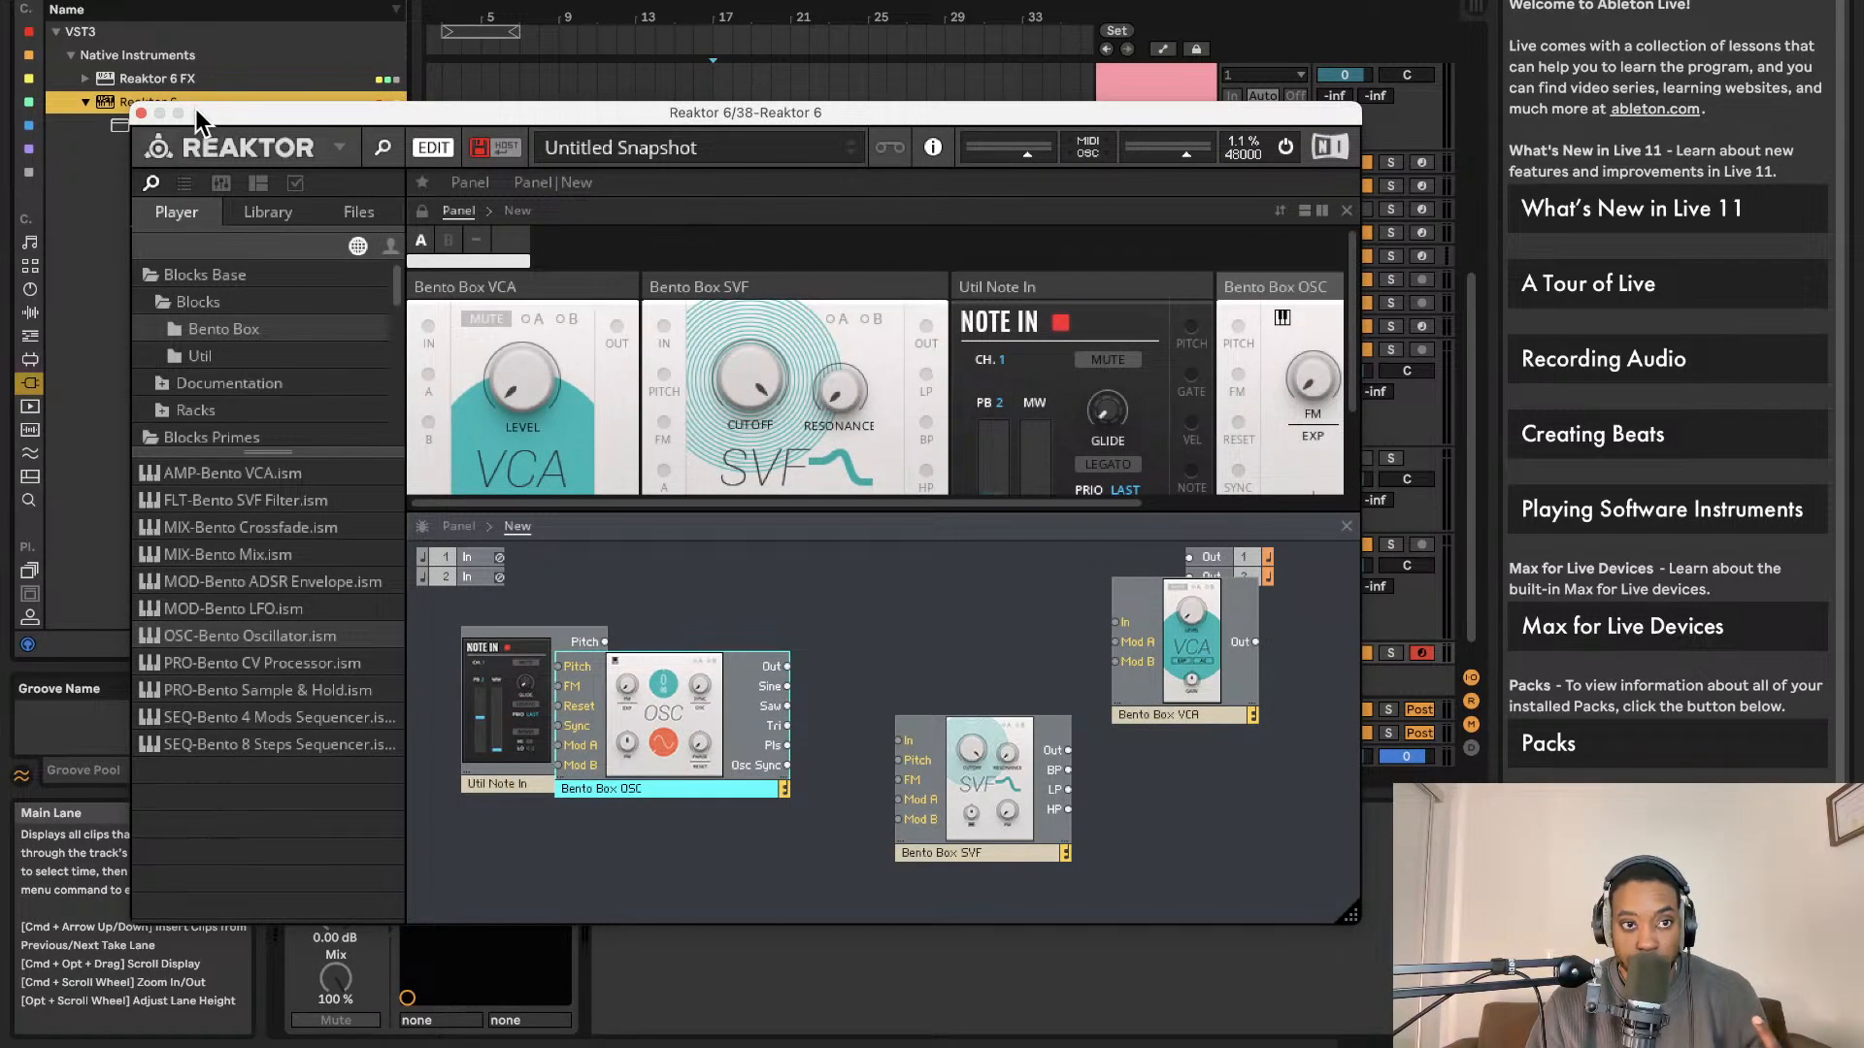
pyautogui.moveTo(192, 109); pyautogui.dragTo(309, 137)
pyautogui.click(27, 392)
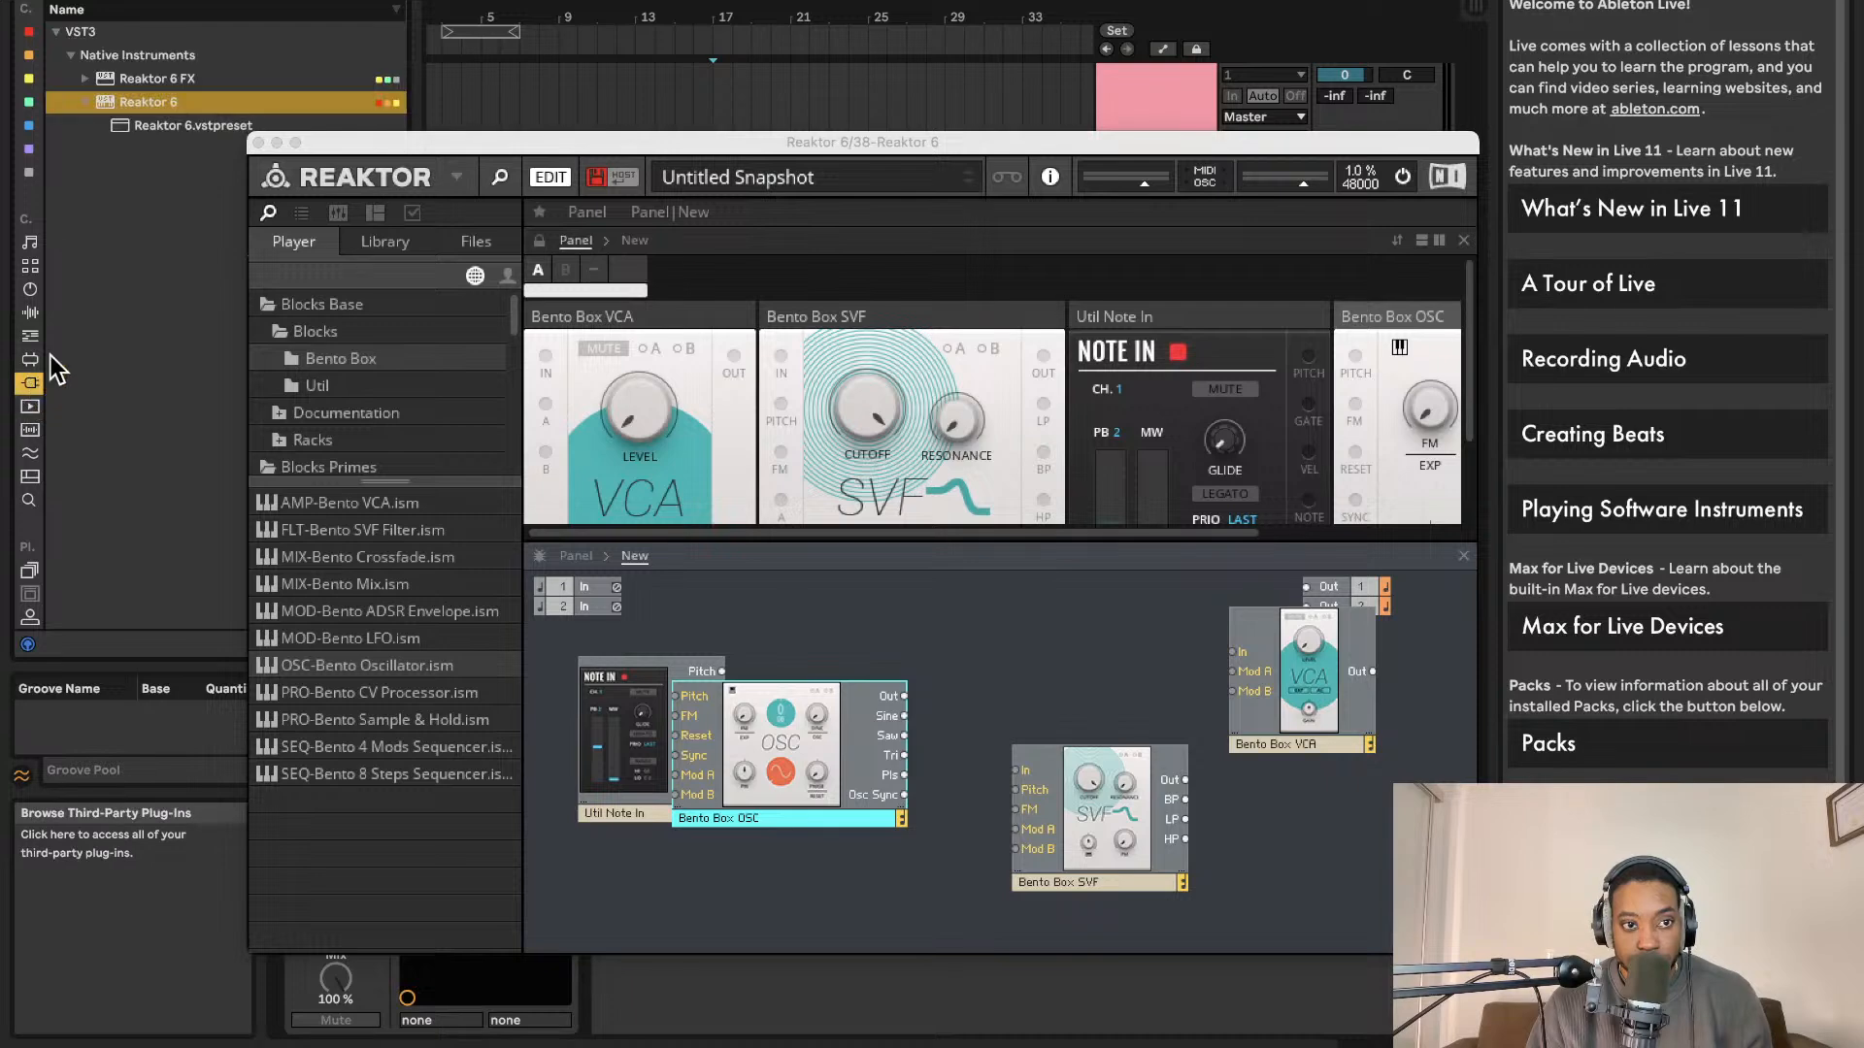
pyautogui.click(259, 143)
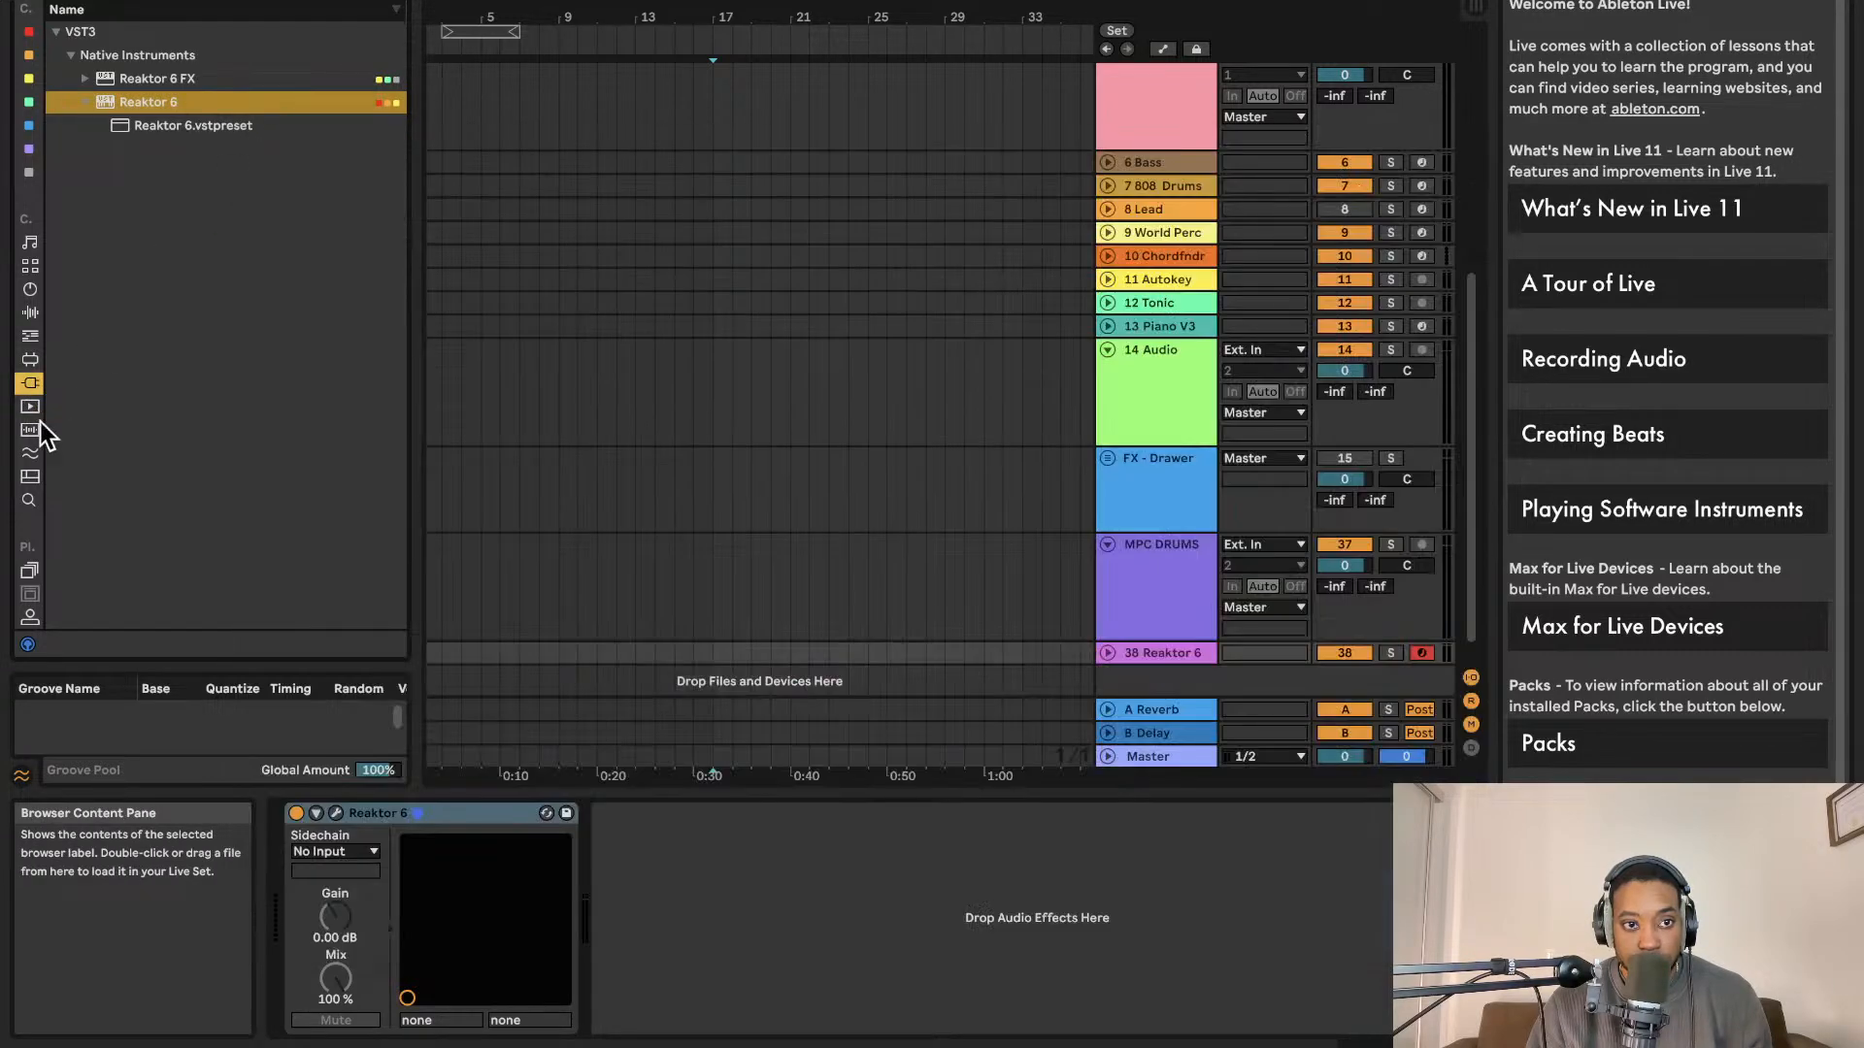
# Load Promix_Simple.adg from the User Library's Audio Effect Rack presets onto the Master track.
pyautogui.scroll(-3, 32, 476)
pyautogui.scroll(-3, 32, 485)
pyautogui.click(29, 139)
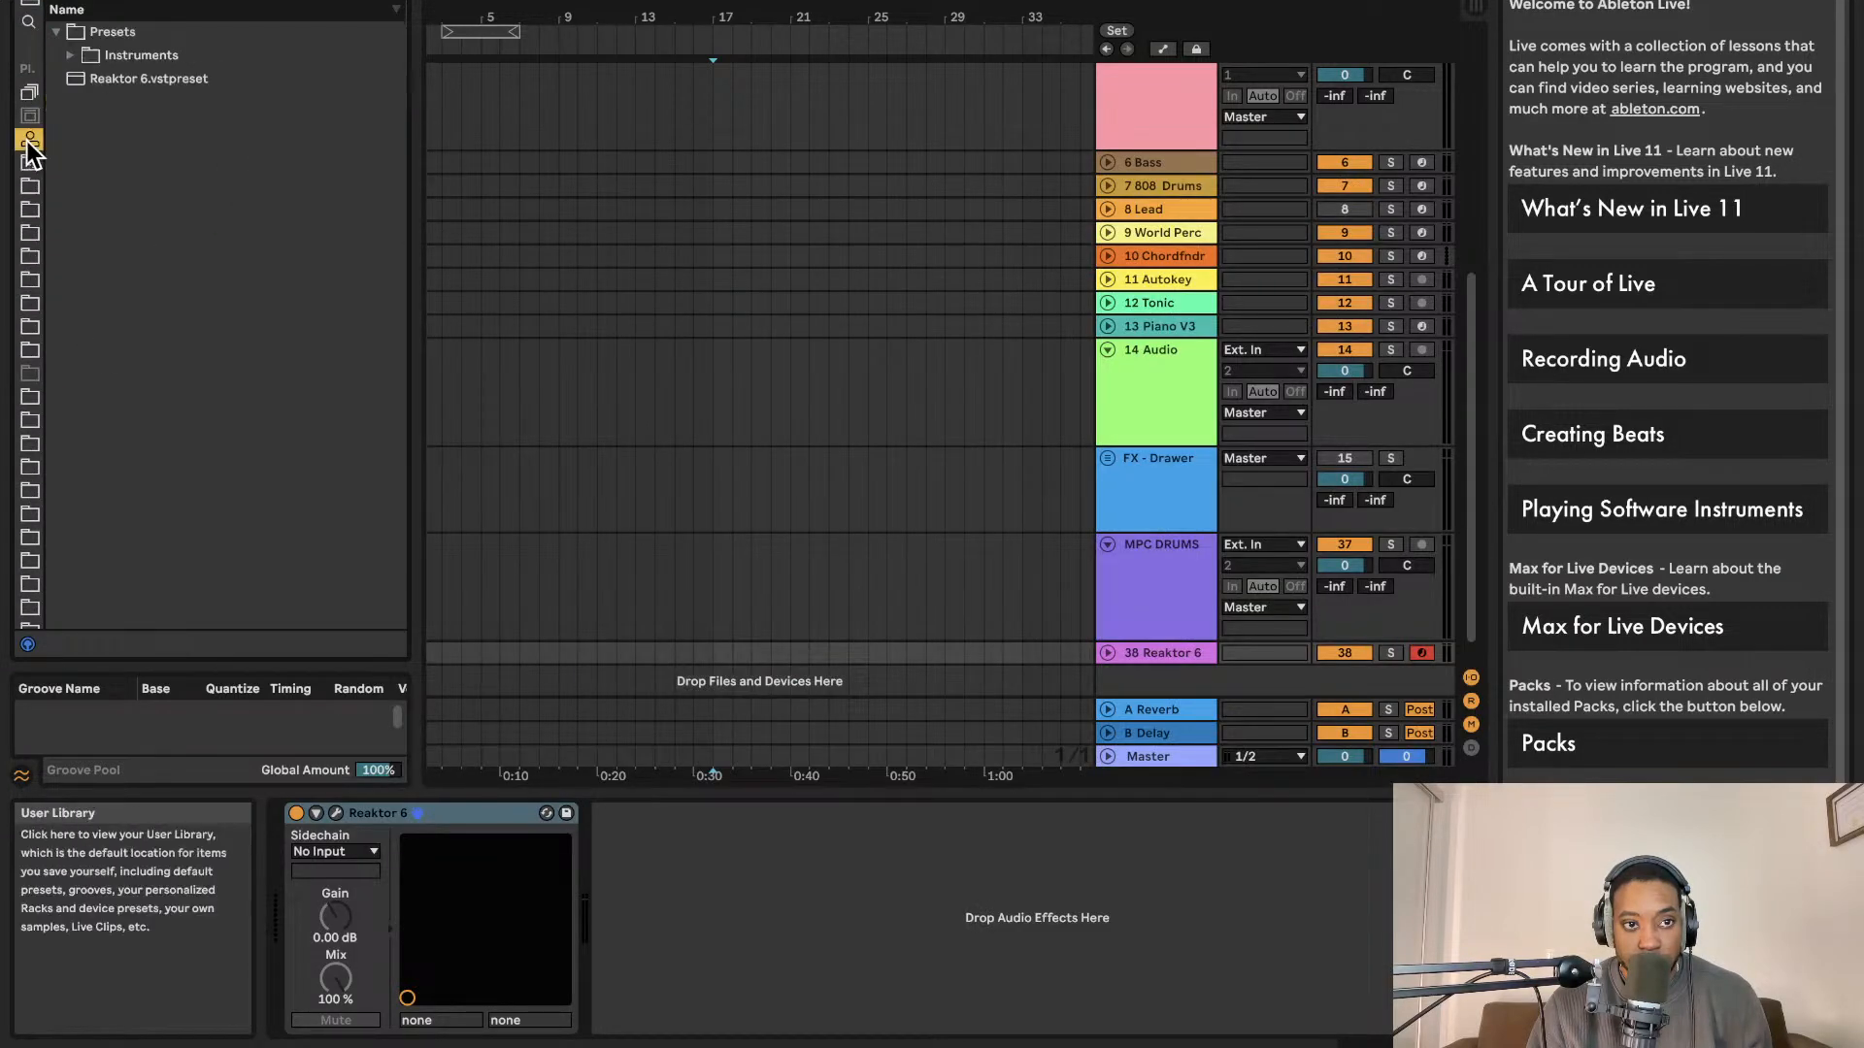
pyautogui.click(72, 79)
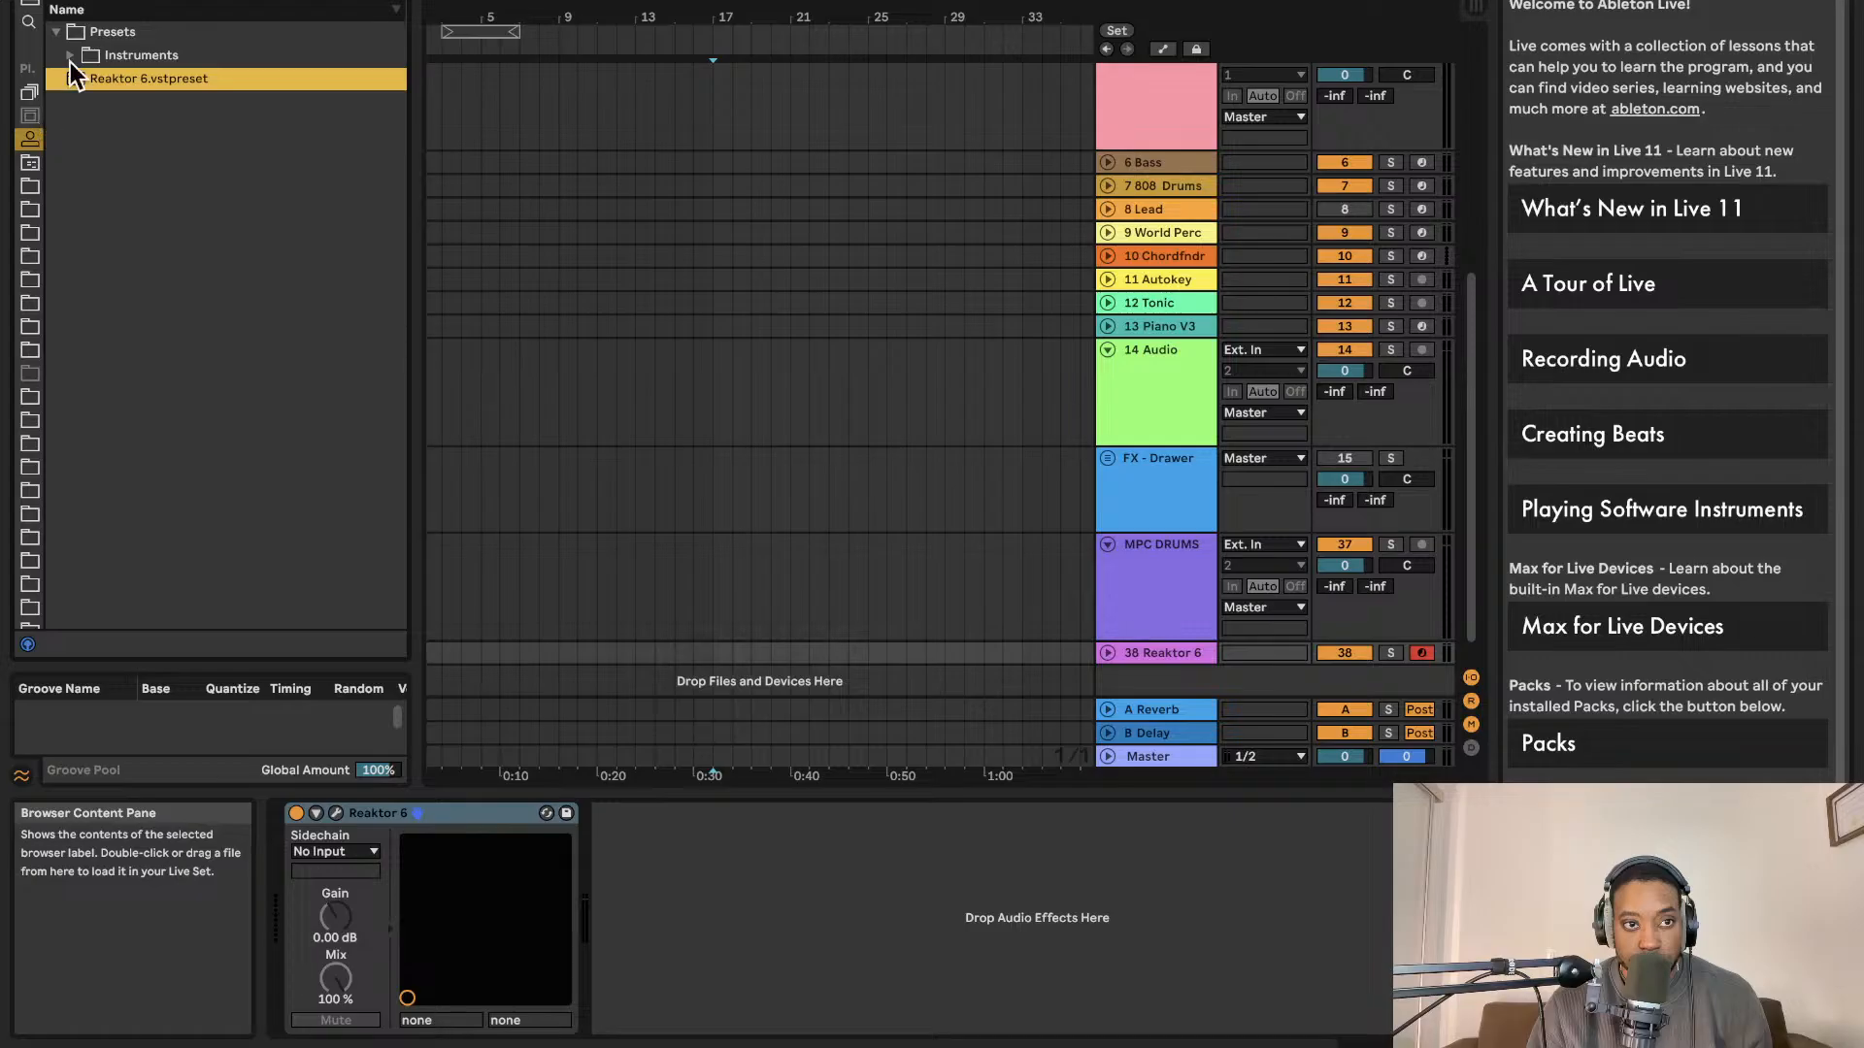
pyautogui.click(399, 2)
pyautogui.scroll(-4, 167, 443)
pyautogui.scroll(3, 167, 443)
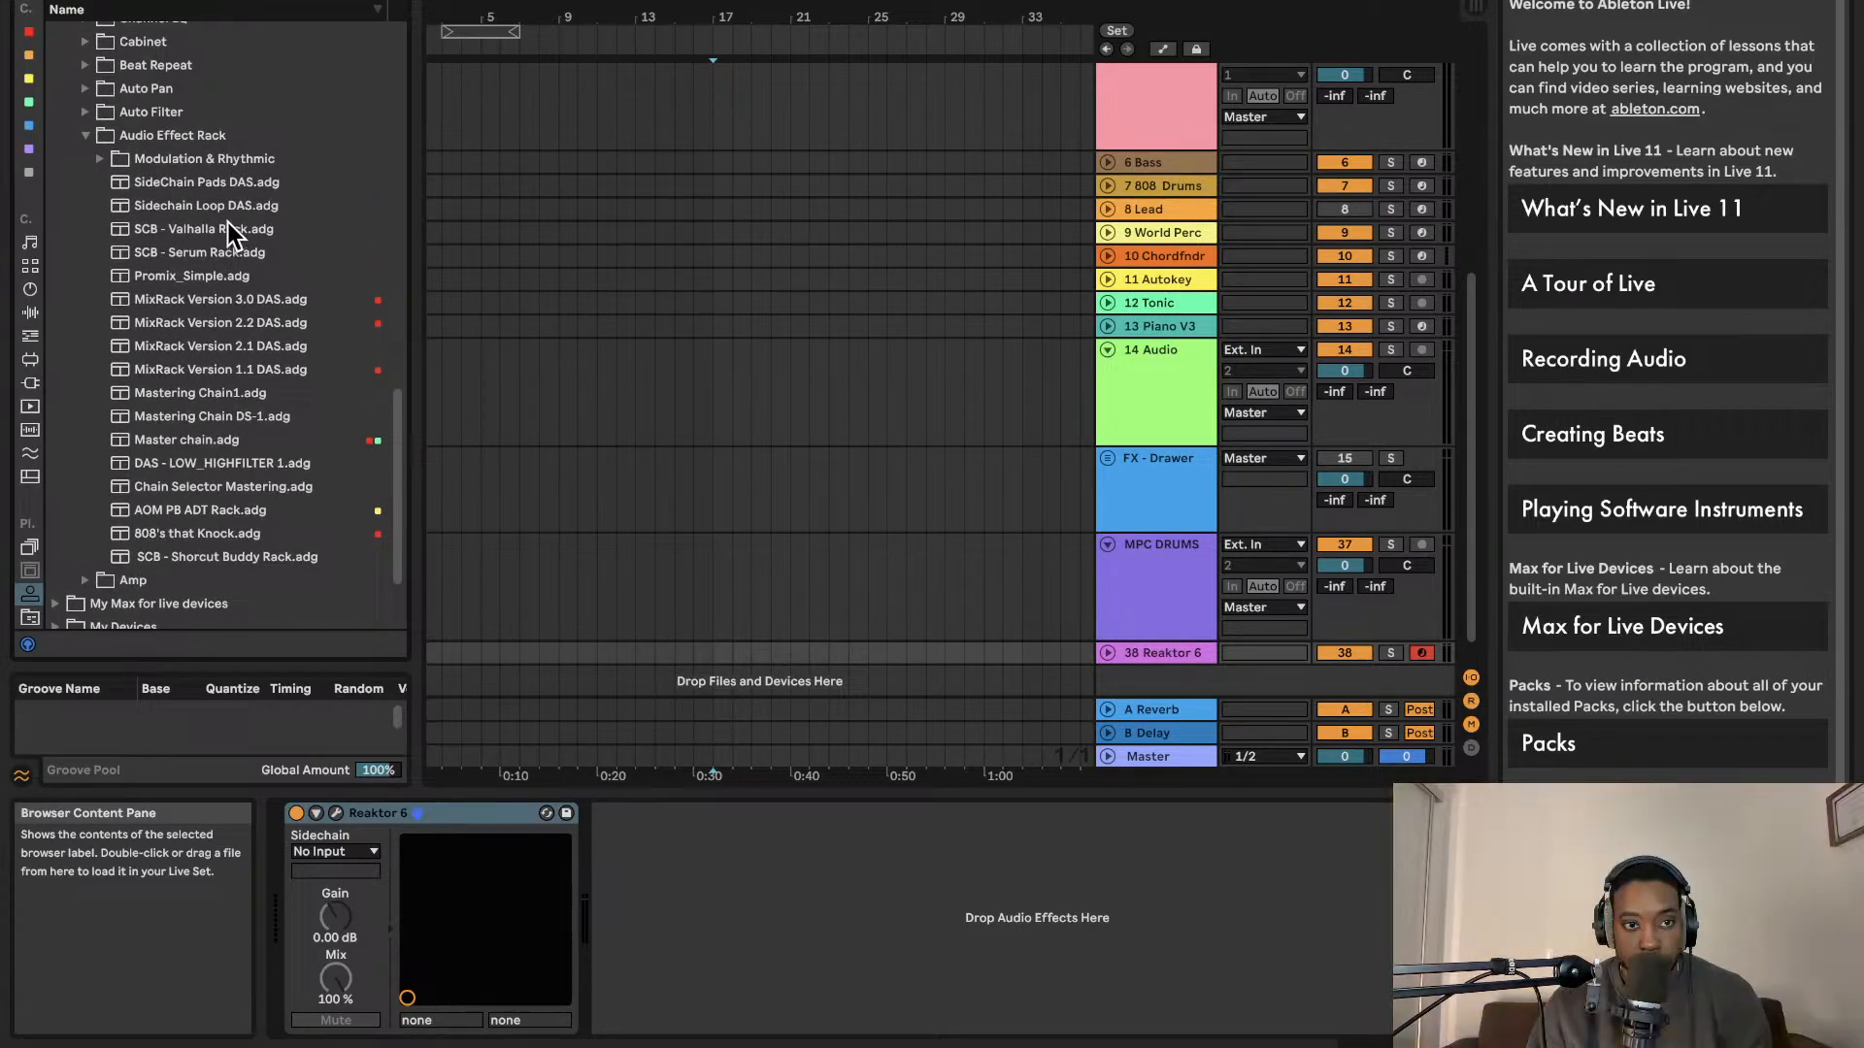
pyautogui.click(203, 275)
pyautogui.moveTo(179, 274); pyautogui.dragTo(975, 526)
pyautogui.moveTo(1124, 741); pyautogui.dragTo(1135, 754)
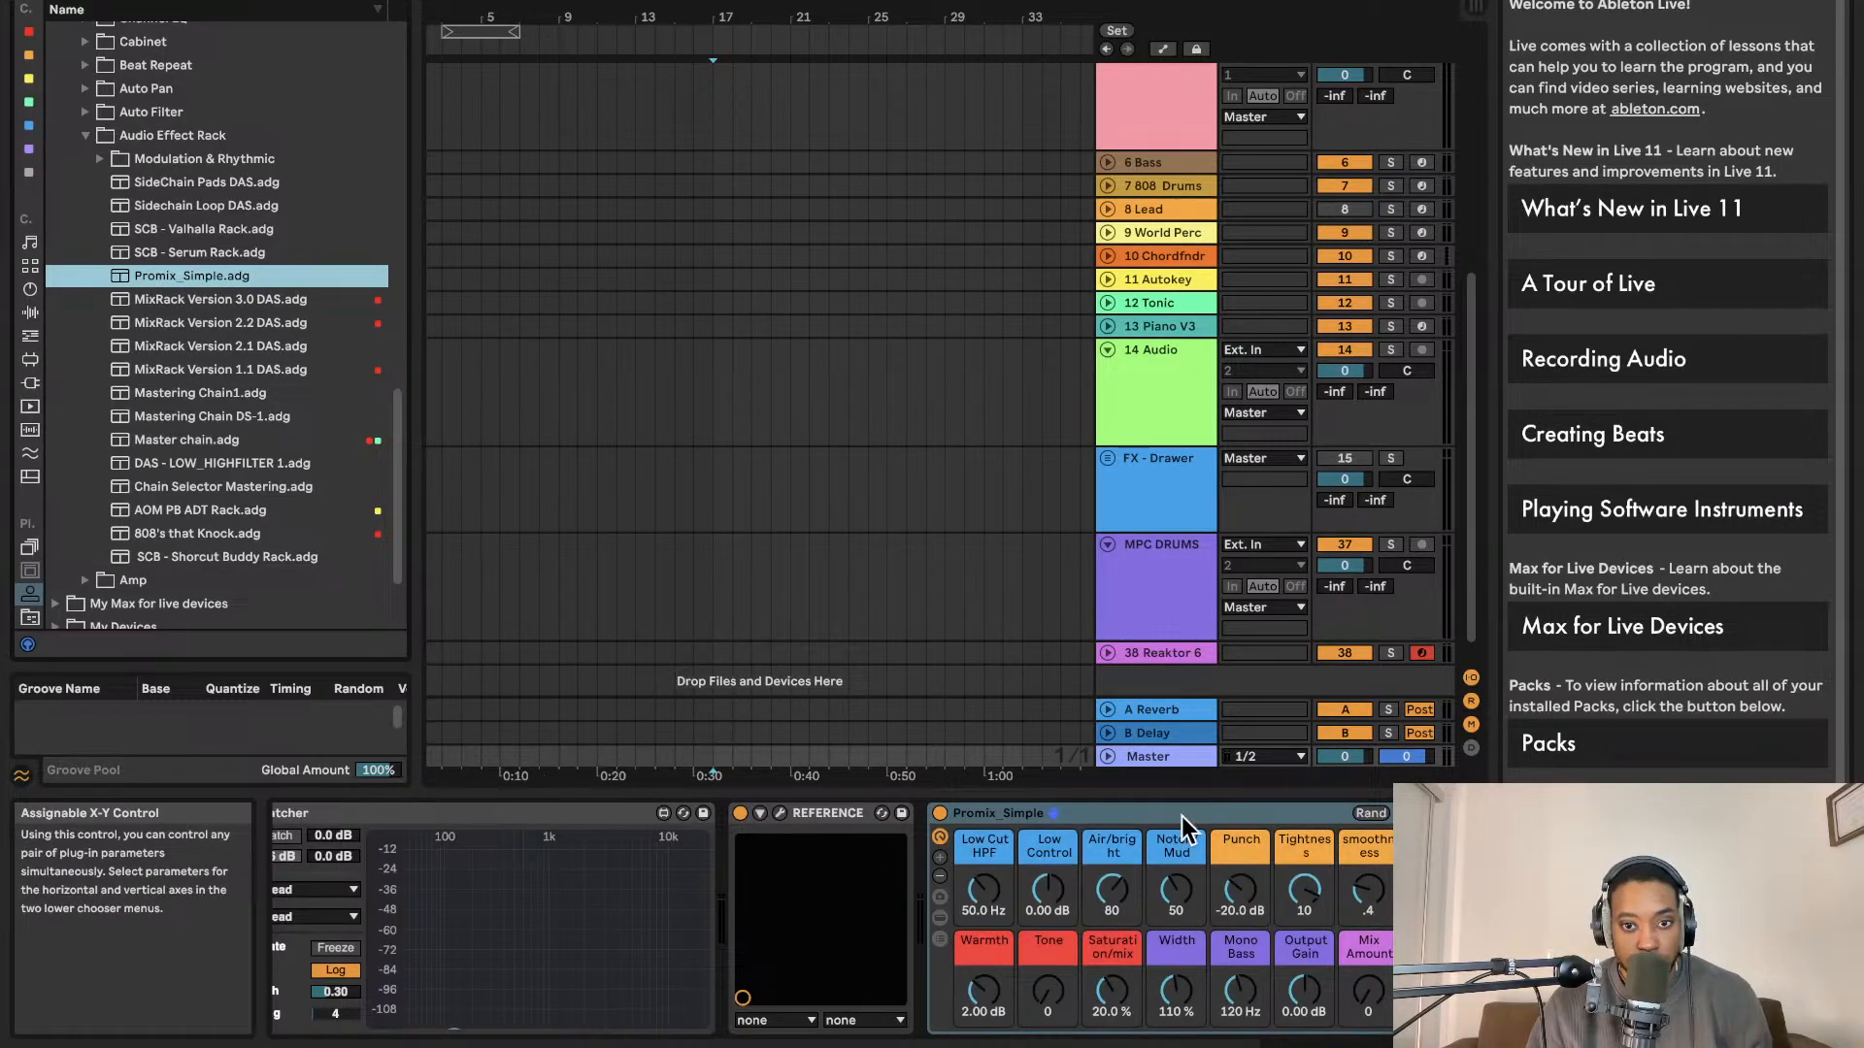
# Show the Promix_Simple rack's chains and devices, and inspect the nested EQ Eight, Glue Compressor, Saturator and Utility chains.
pyautogui.click(939, 938)
pyautogui.click(517, 917)
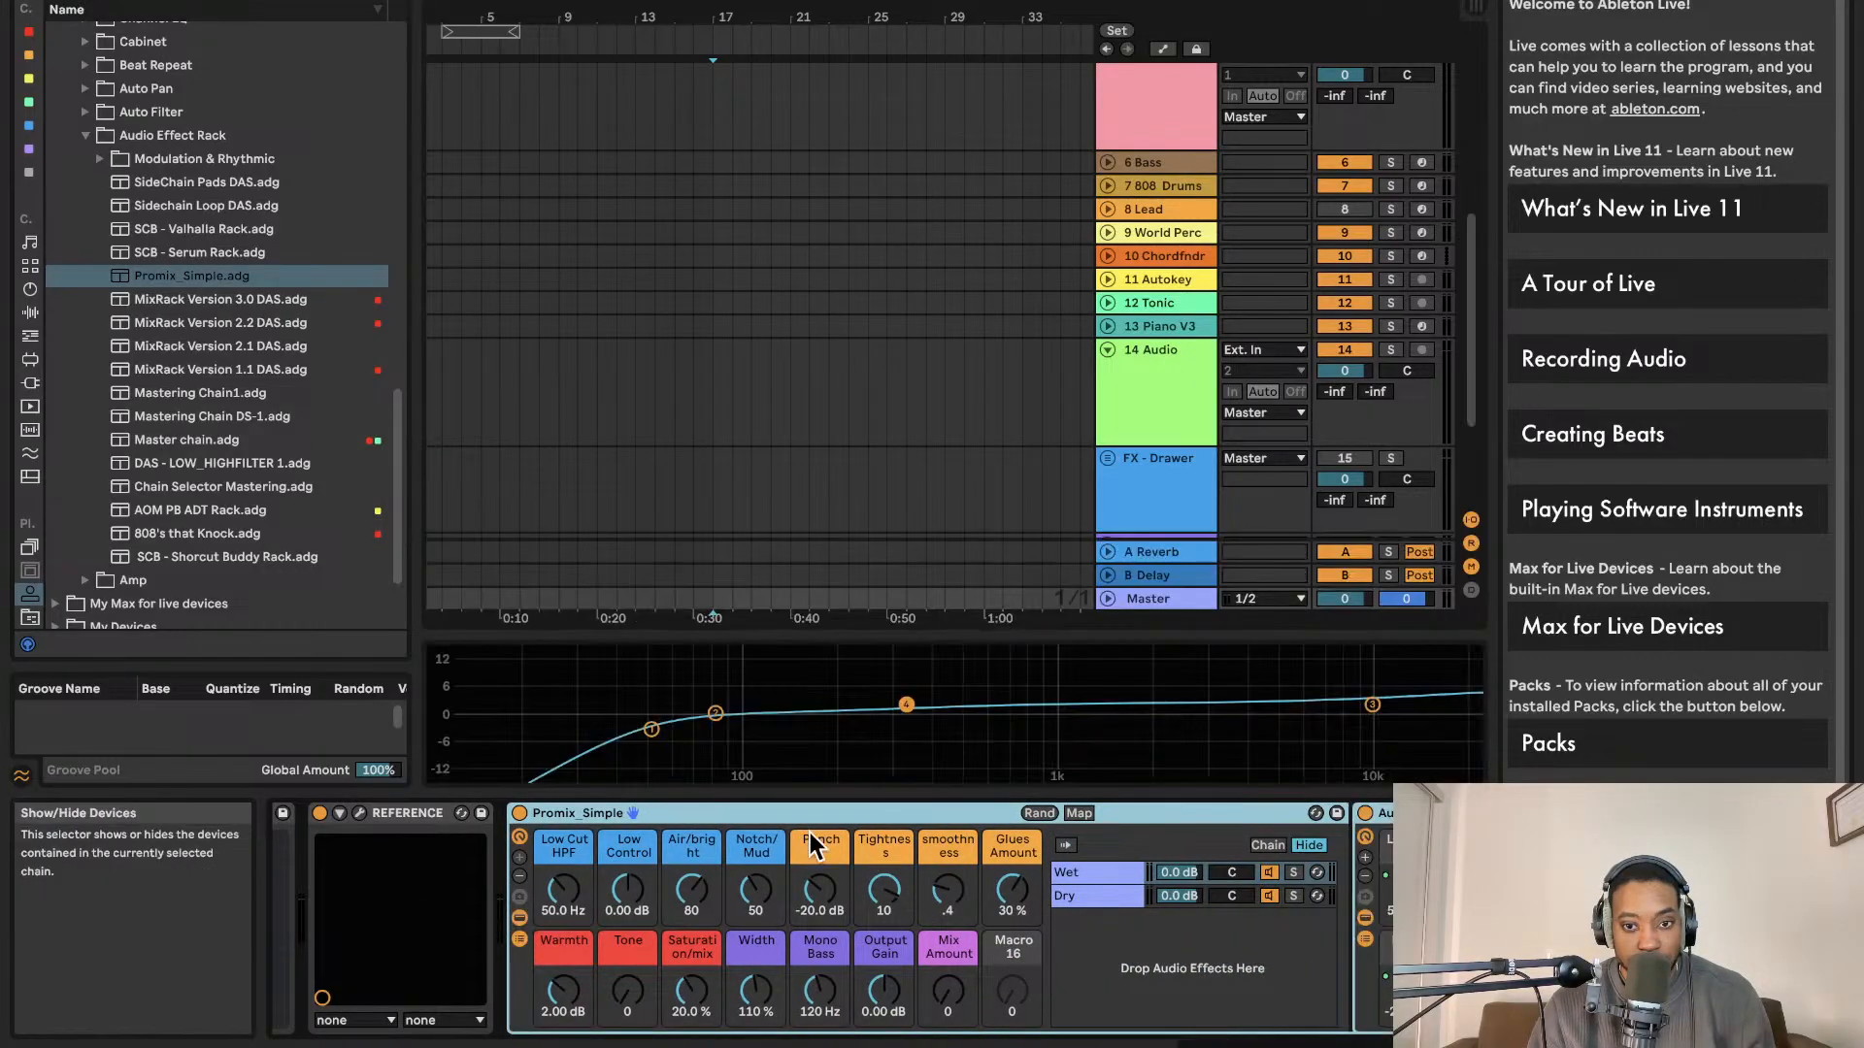
pyautogui.click(1121, 889)
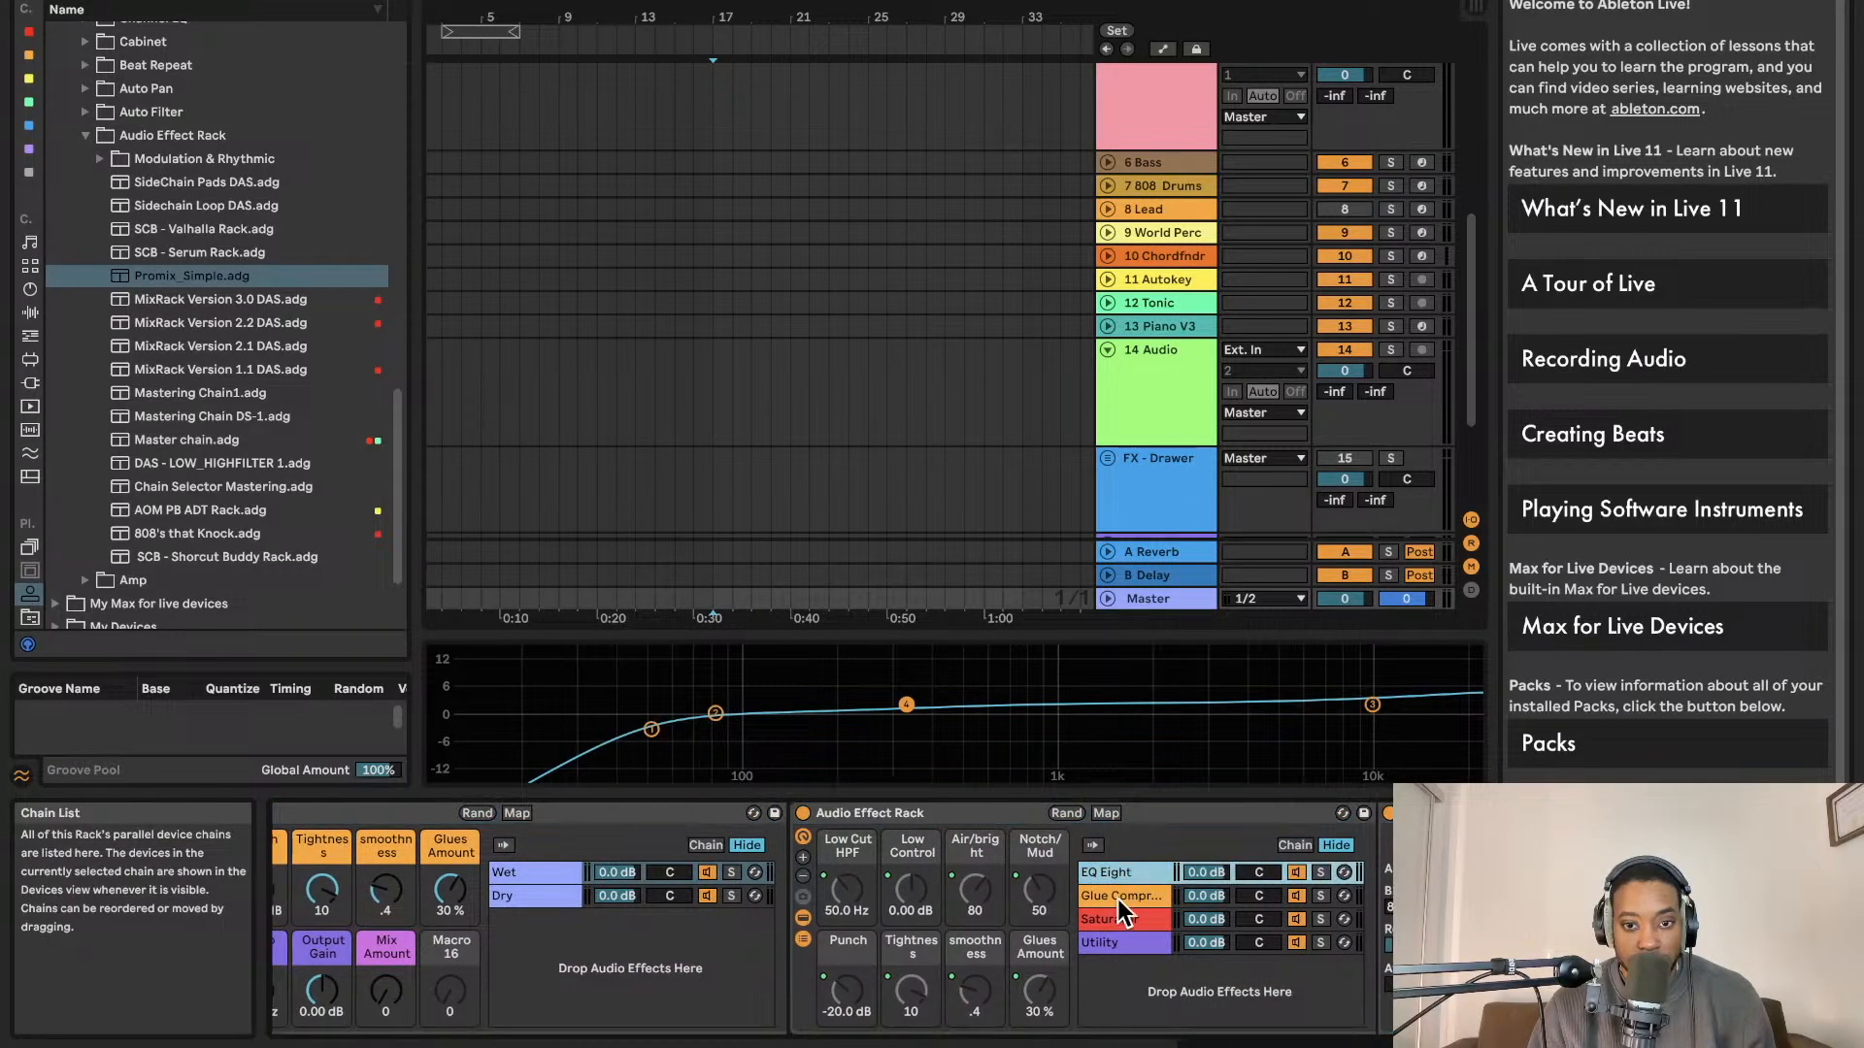
pyautogui.click(1022, 920)
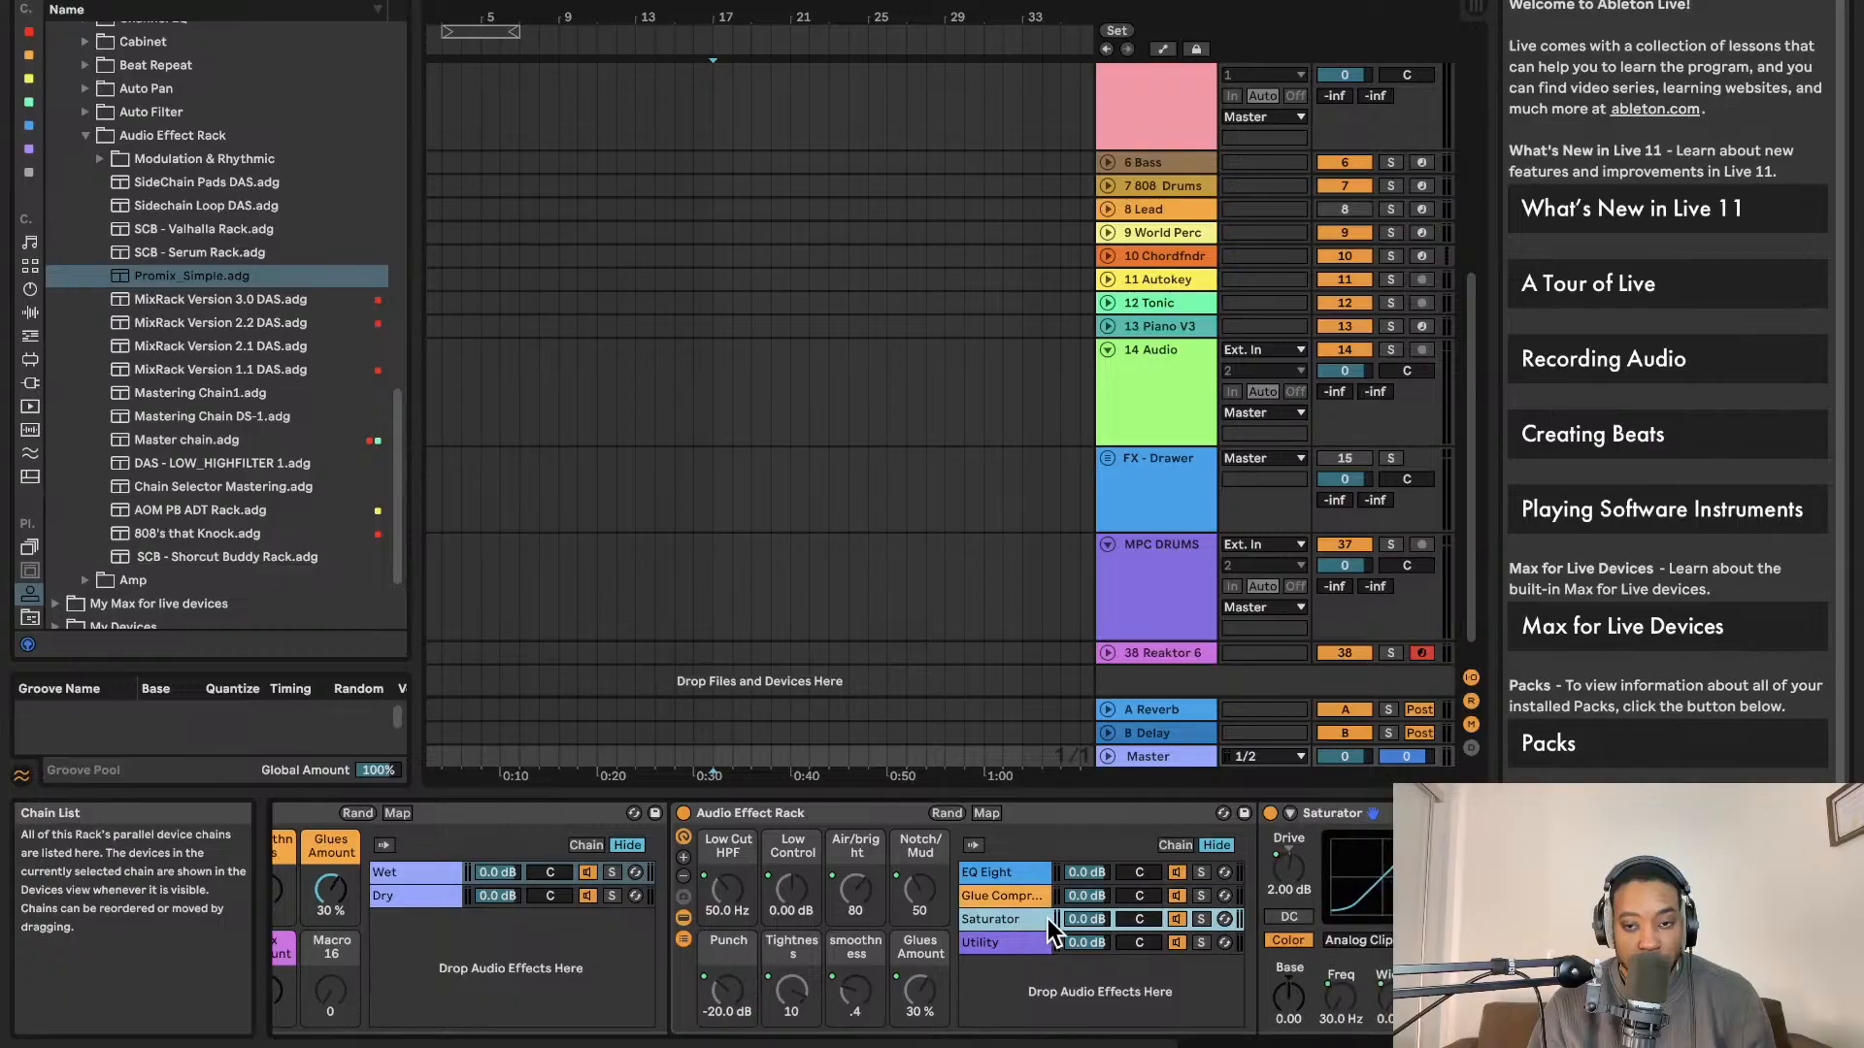
pyautogui.click(892, 943)
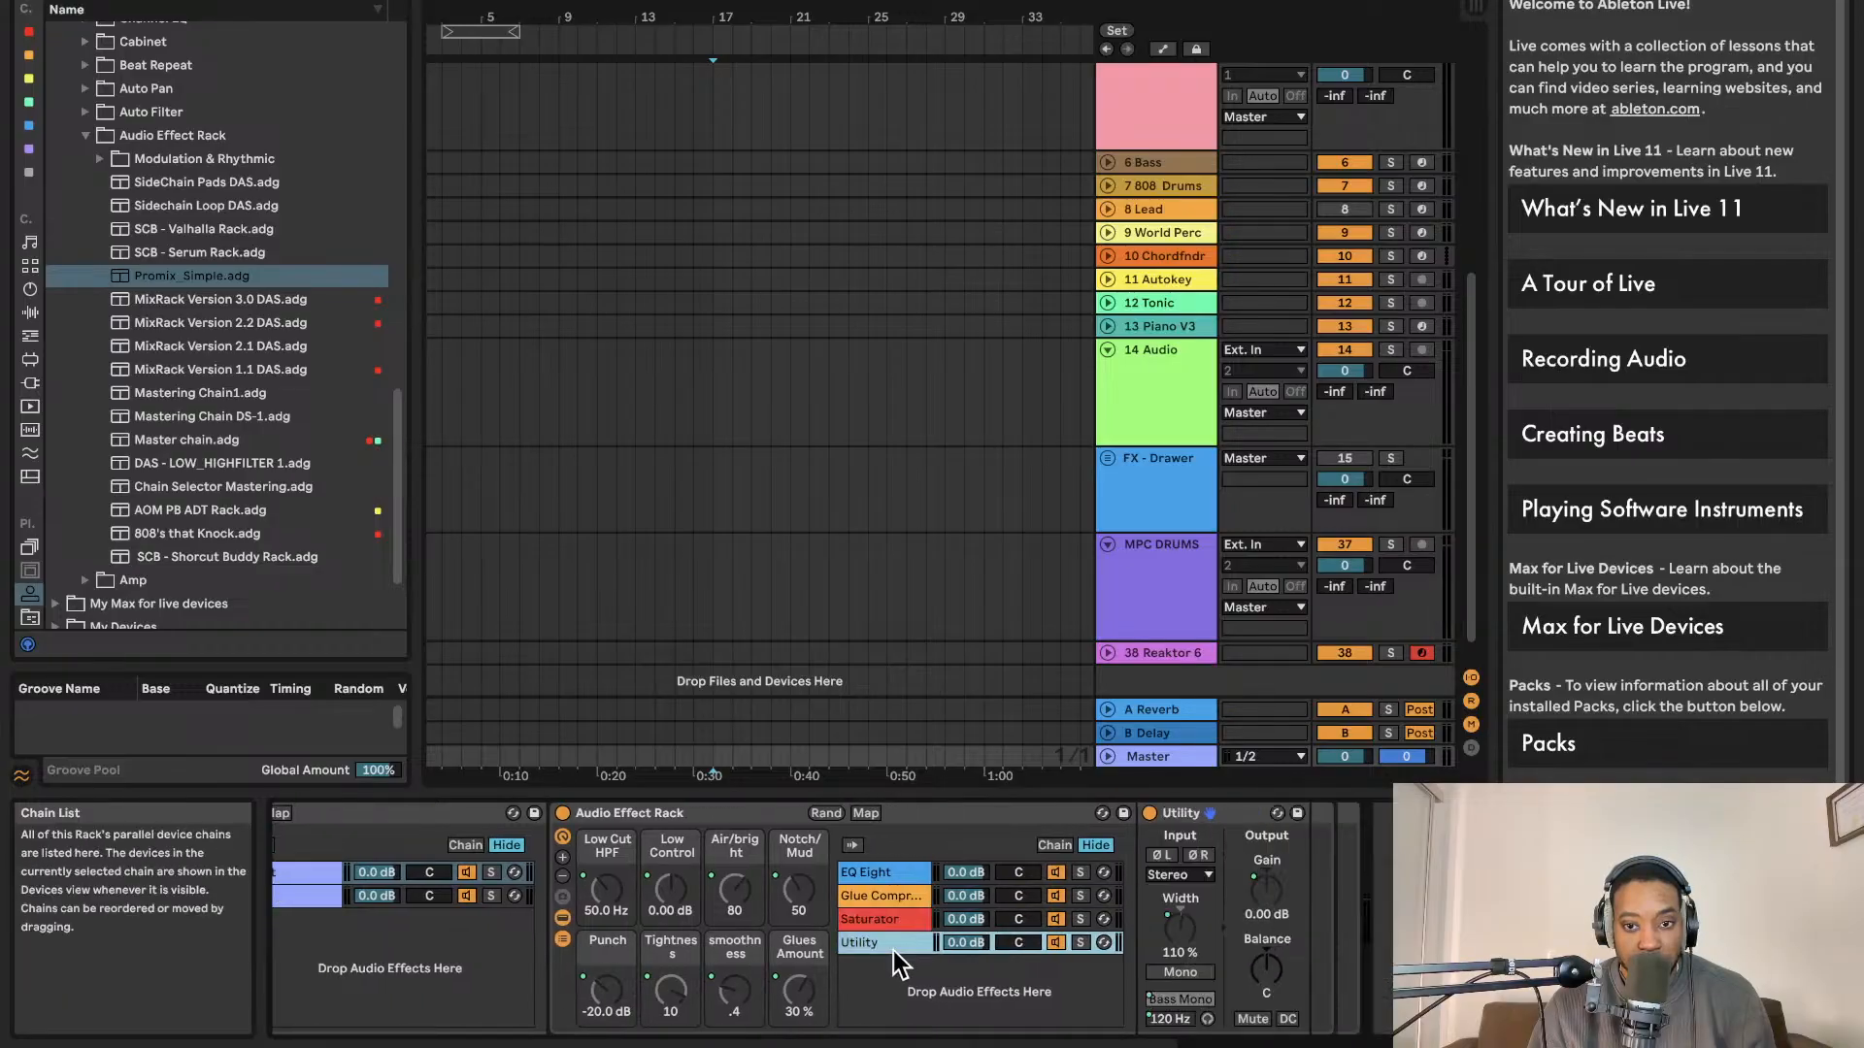
pyautogui.click(882, 871)
pyautogui.click(878, 894)
pyautogui.hscroll(-9, 823, 907)
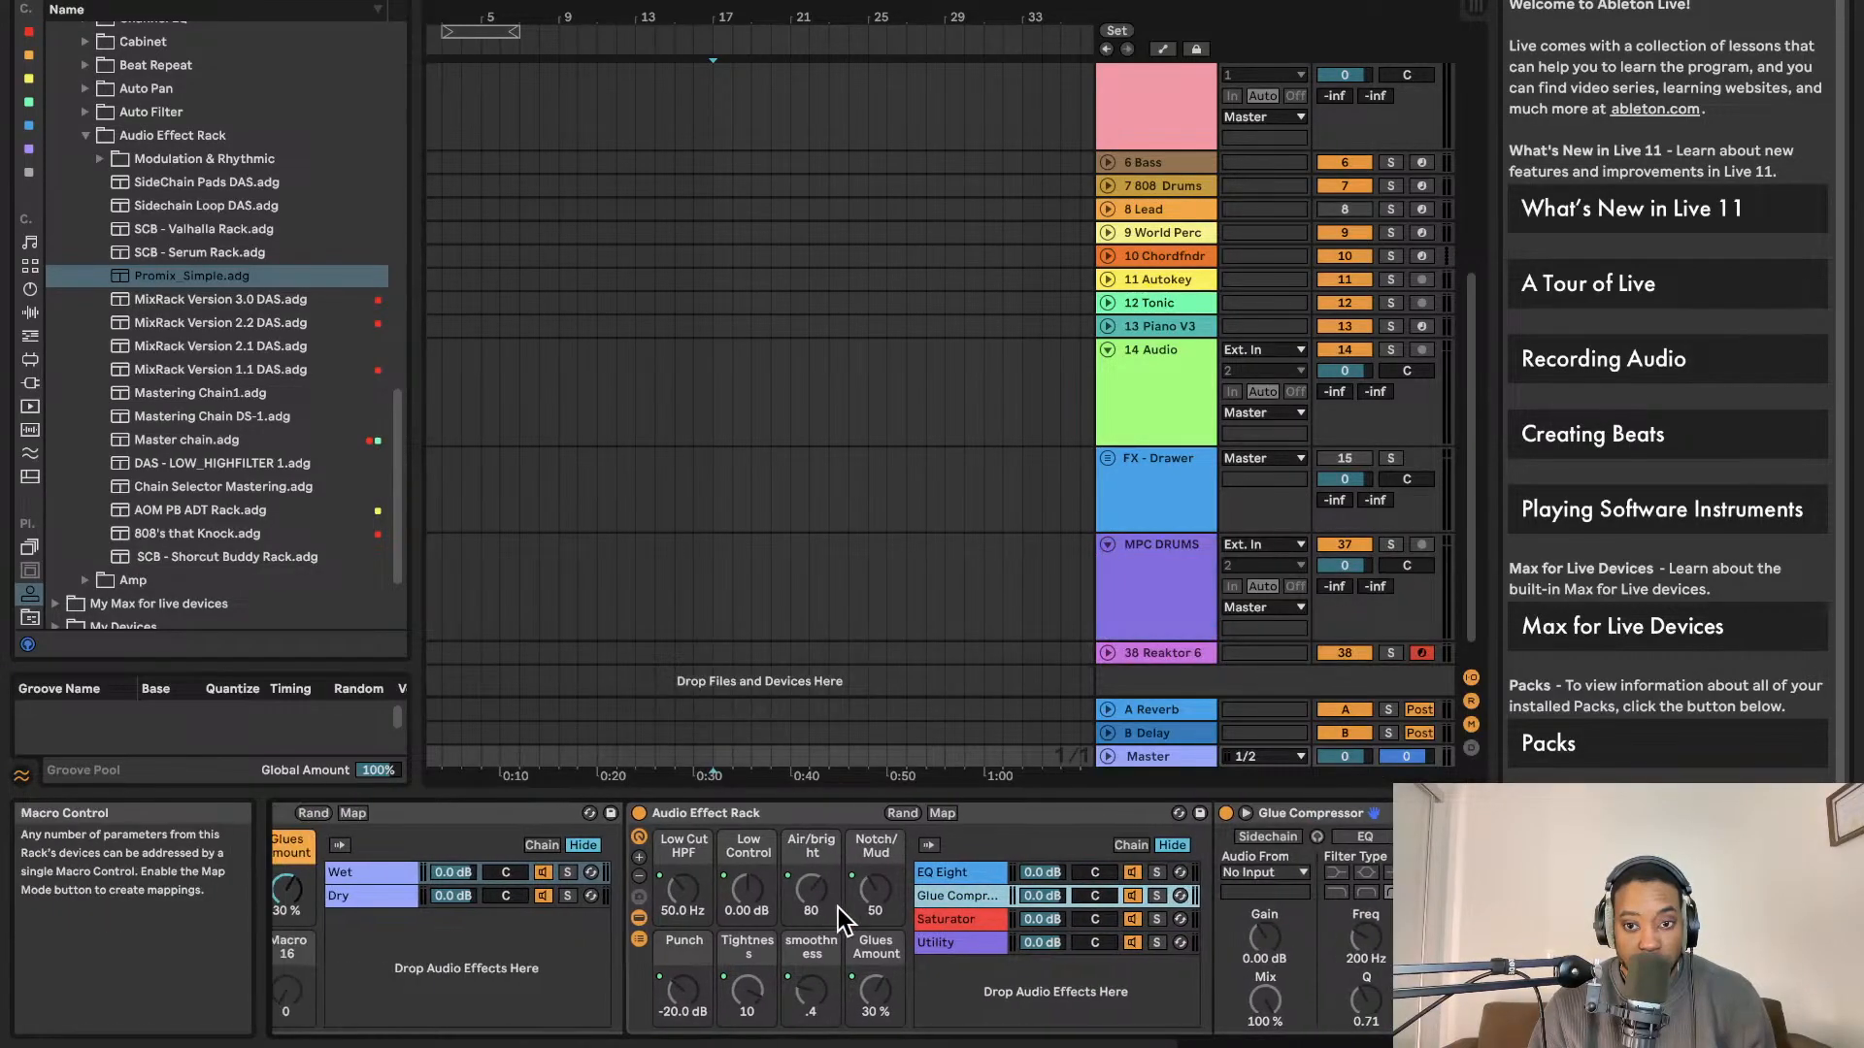
# Review the Promix_Simple macros and compare the devices on its Wet and Dry chains.
pyautogui.hscroll(5, 854, 898)
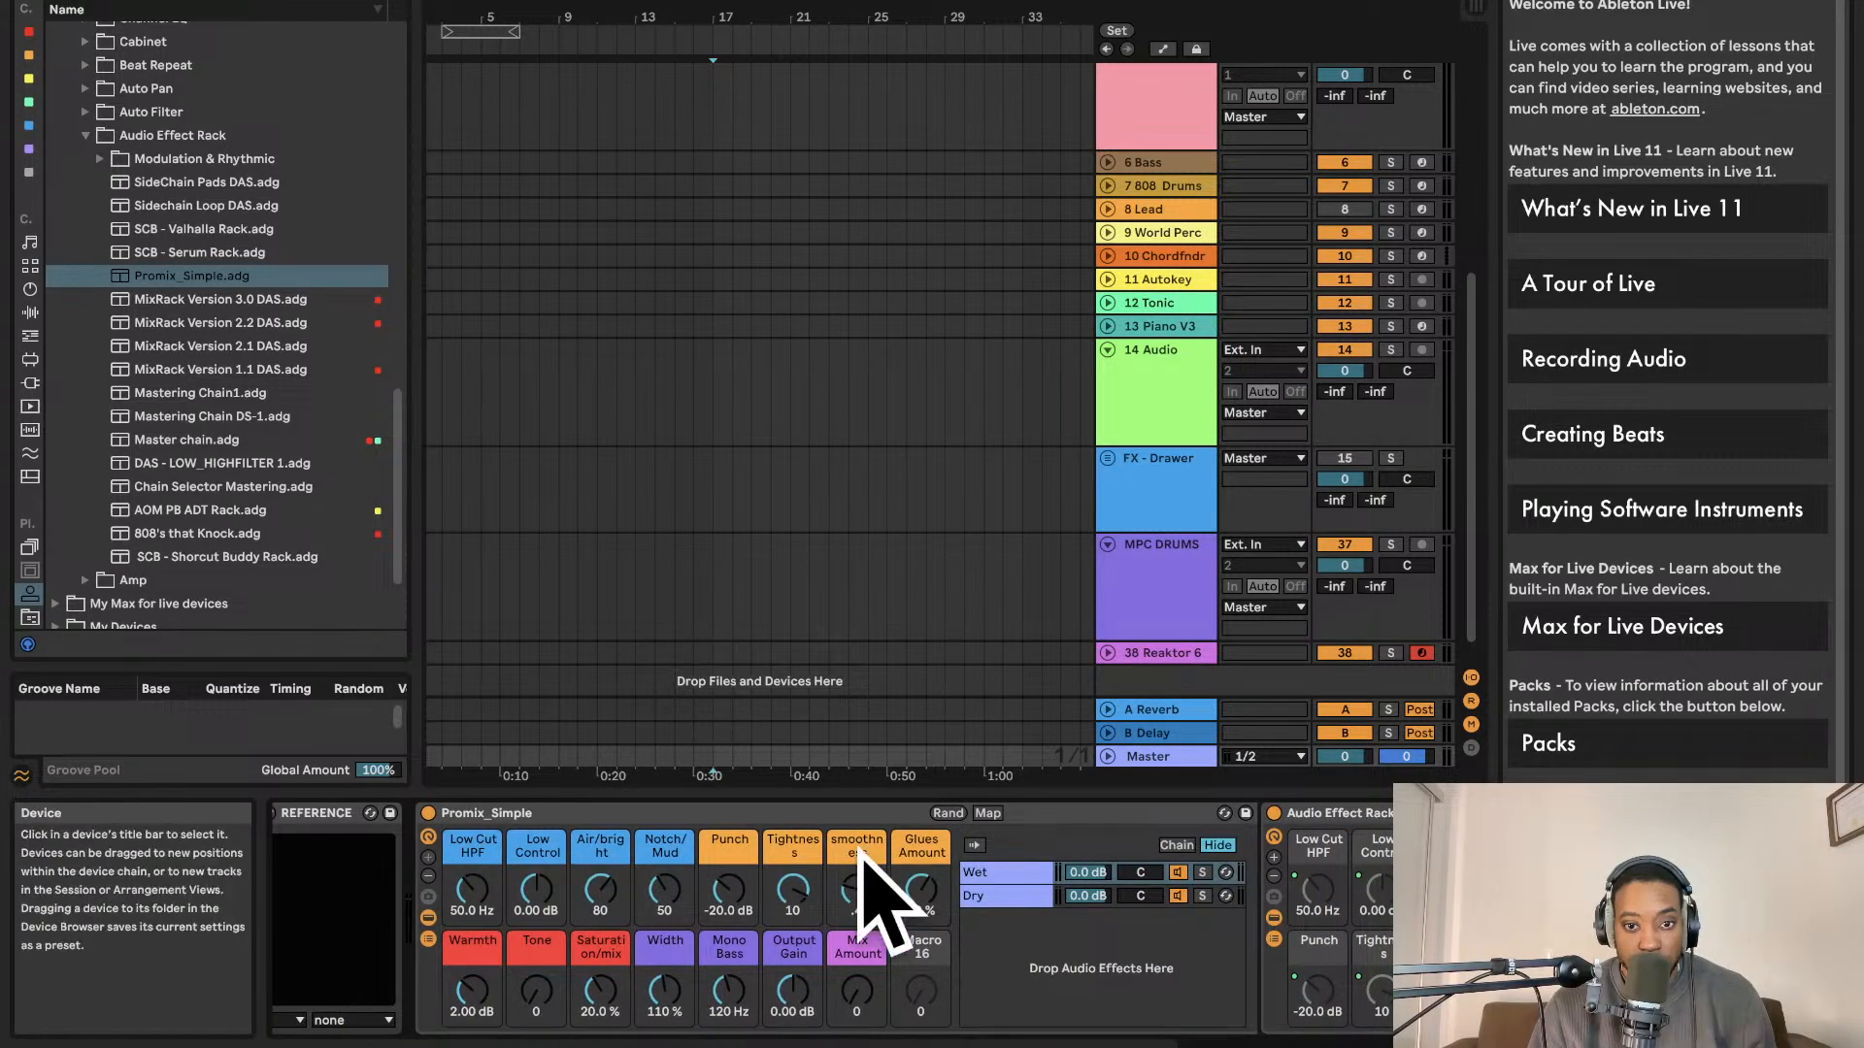
pyautogui.hscroll(7, 1105, 844)
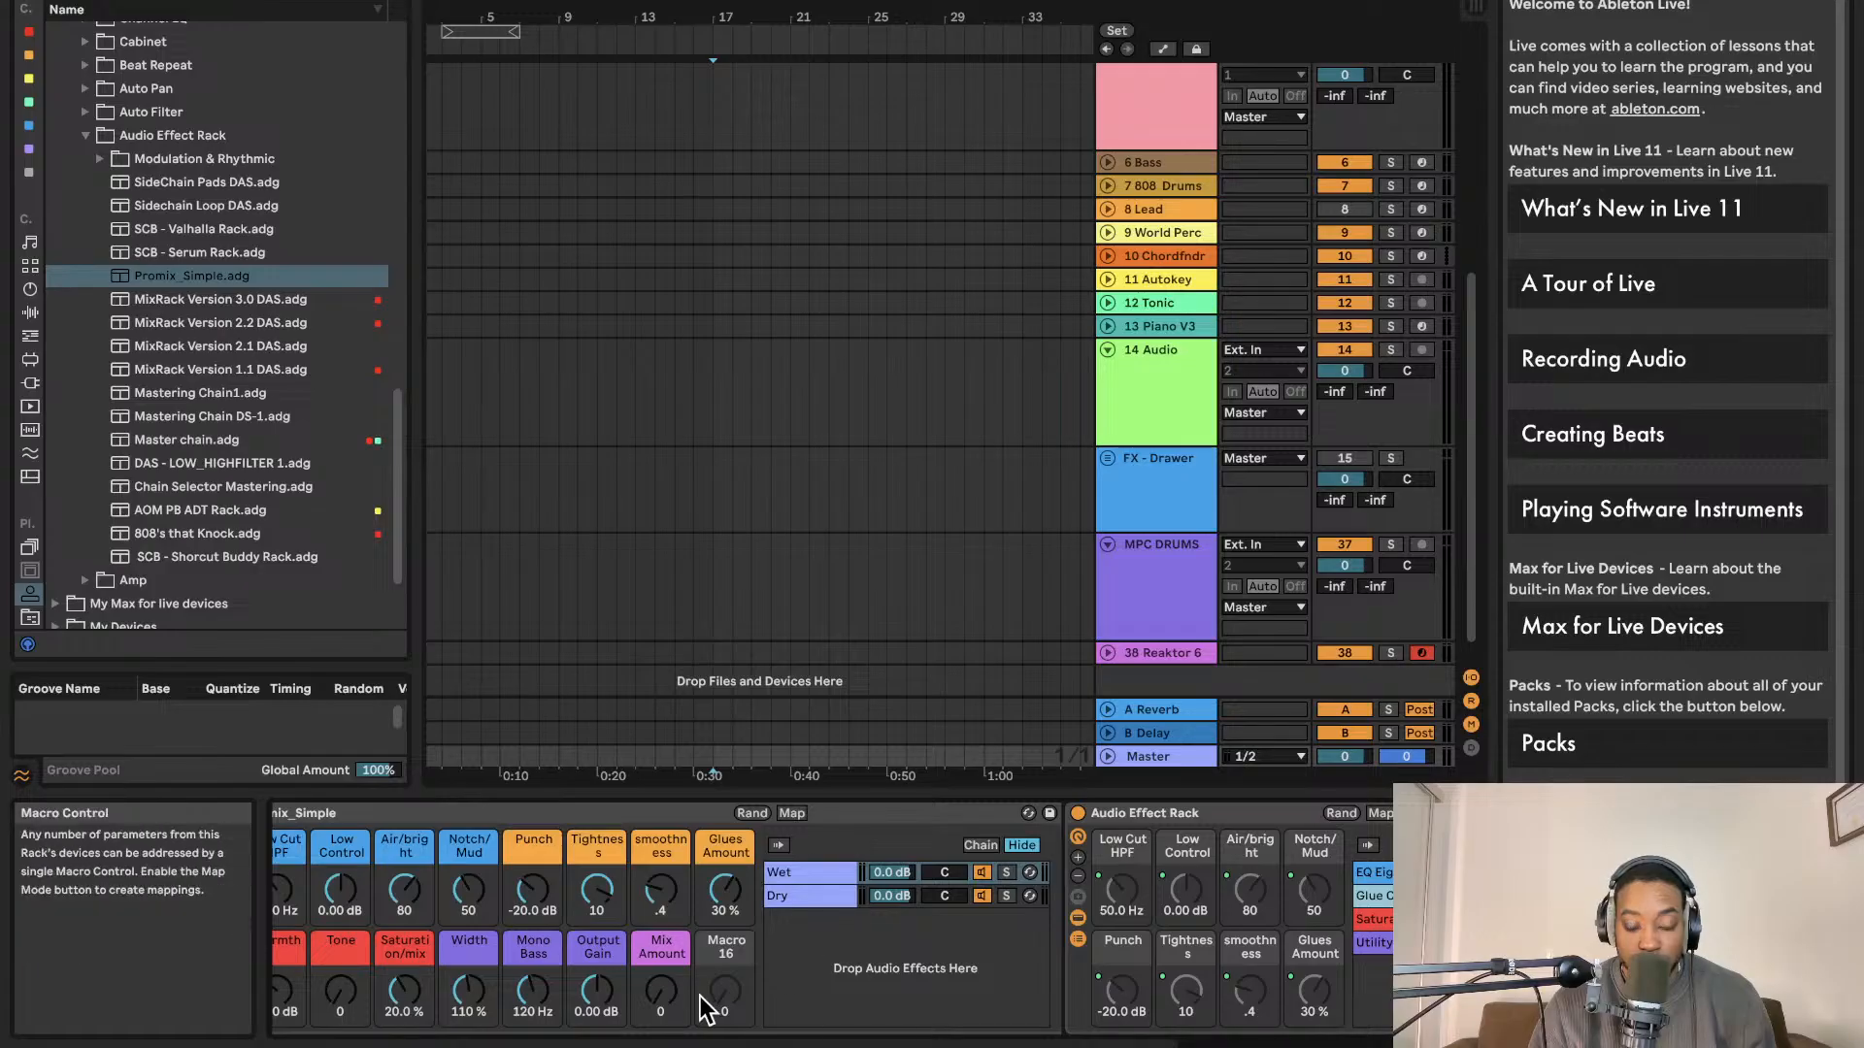
pyautogui.hscroll(-3, 555, 901)
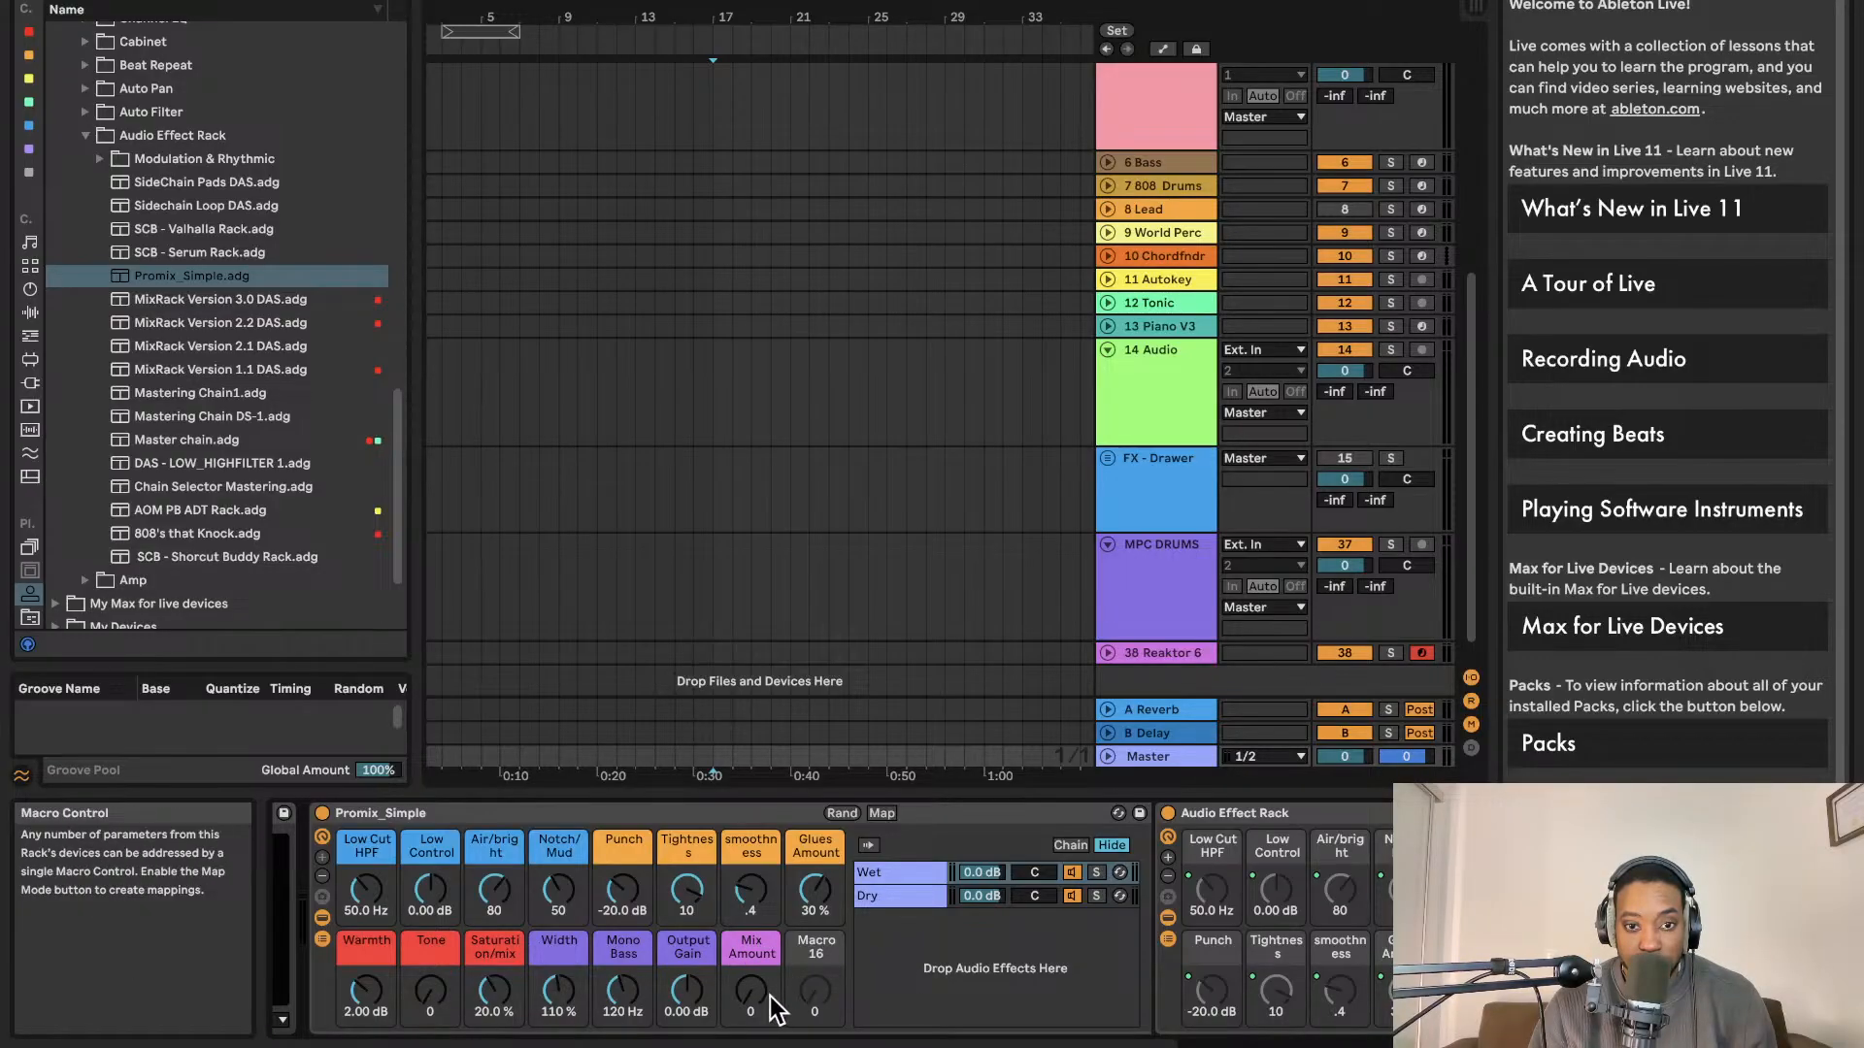
pyautogui.click(903, 893)
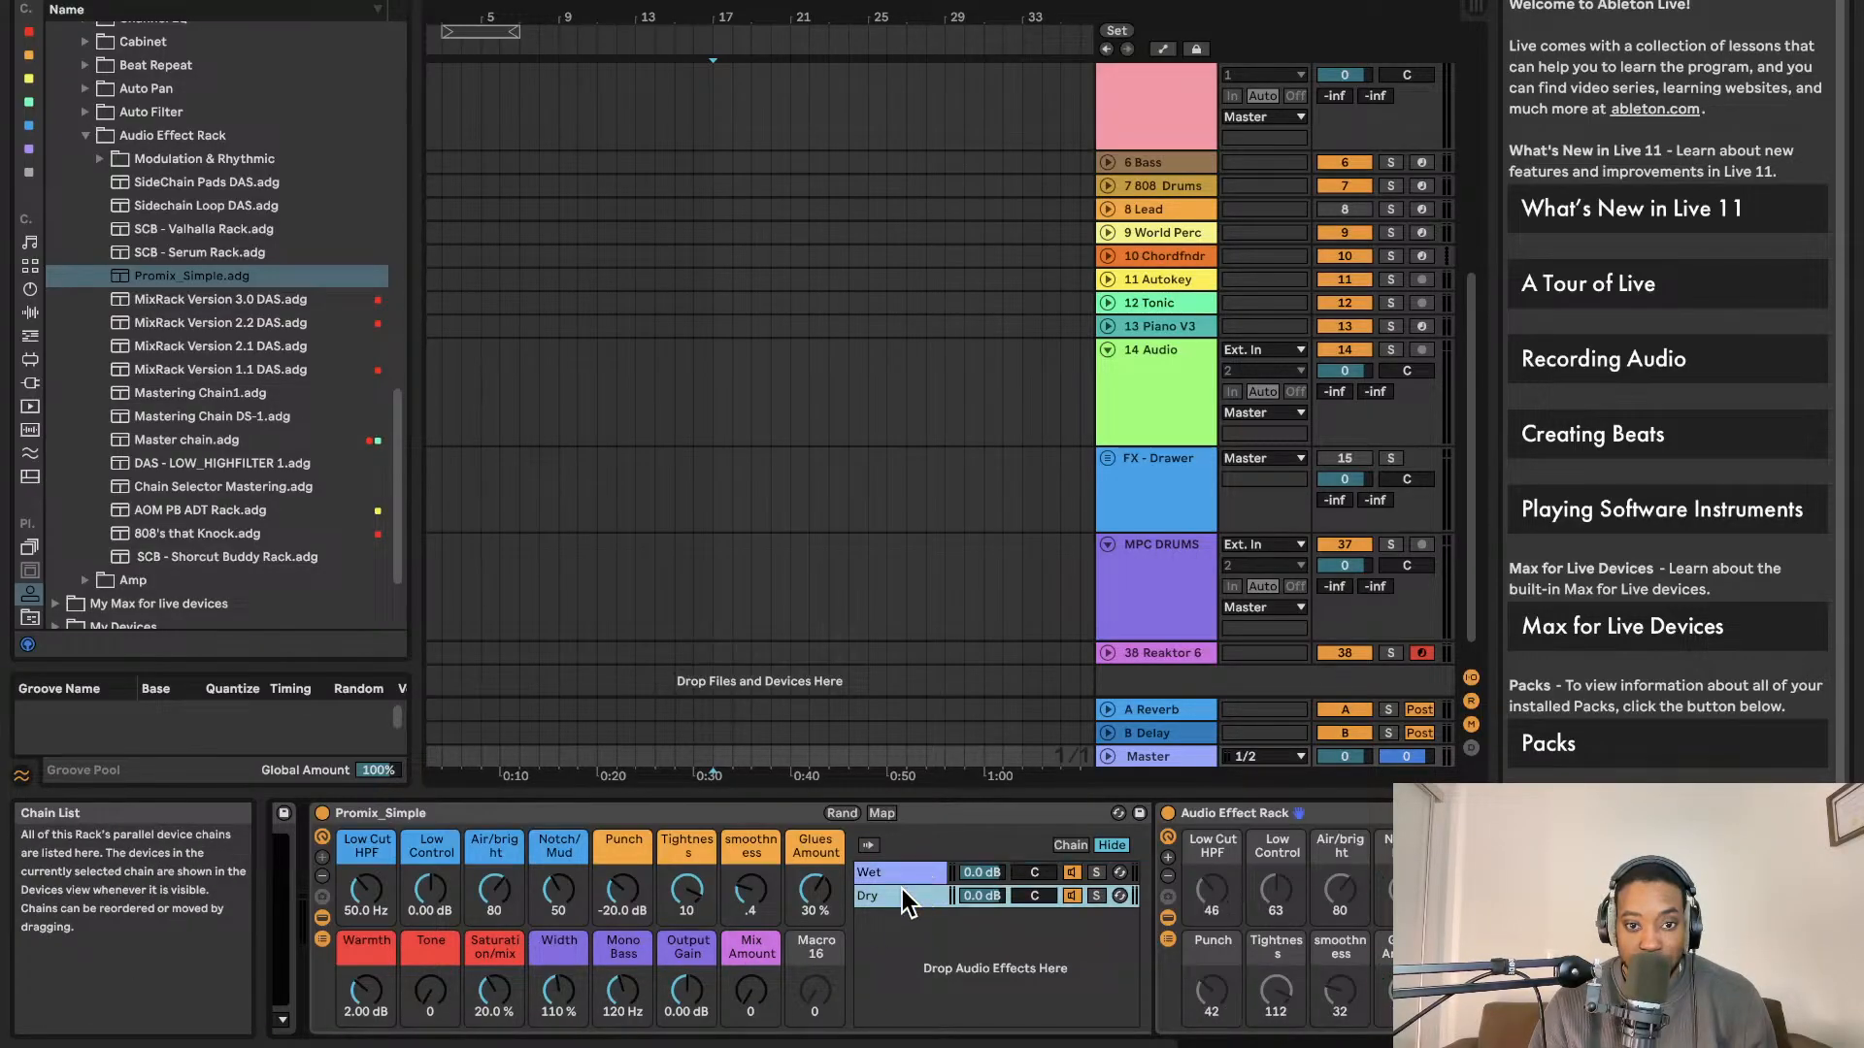
pyautogui.click(910, 876)
pyautogui.click(907, 890)
pyautogui.hscroll(1, 955, 888)
pyautogui.hscroll(3, 956, 888)
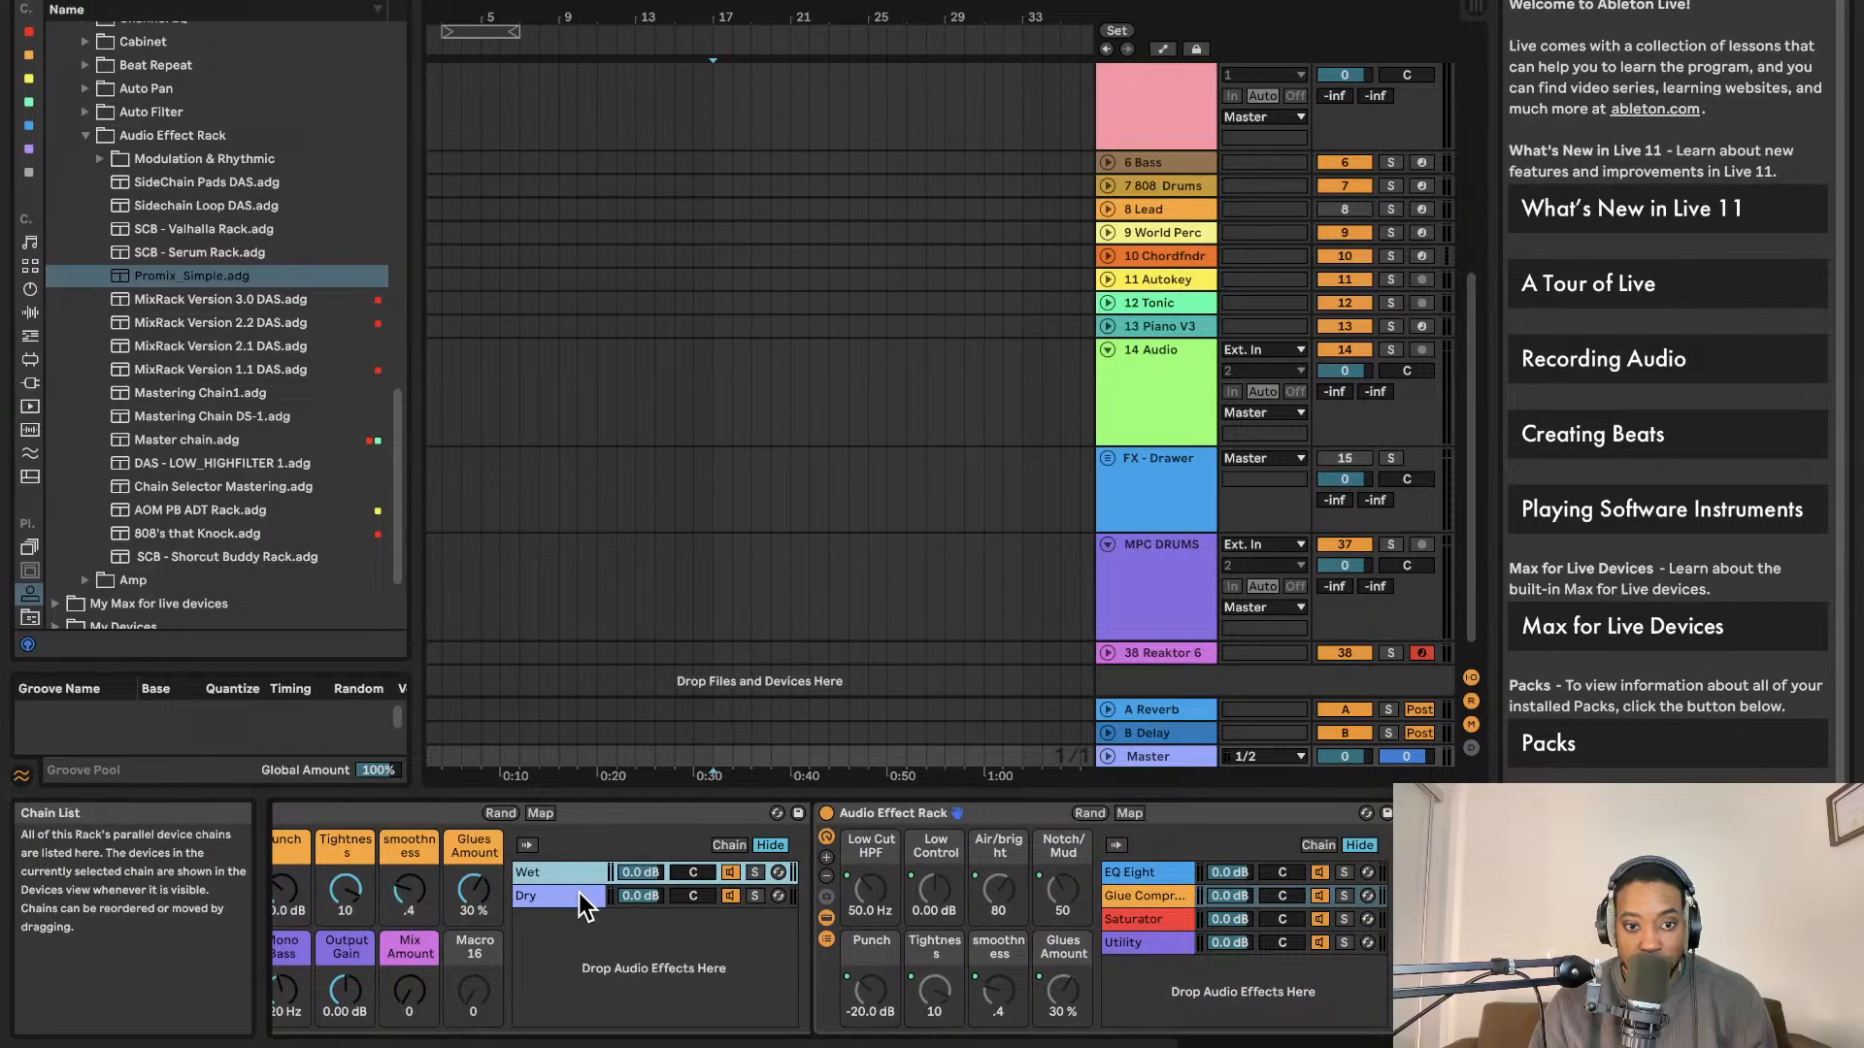
# Step through the Glue Compressor, Saturator and Utility chains of the nested Audio Effect Rack in the Wet chain.
pyautogui.hscroll(-1, 1180, 891)
pyautogui.click(1192, 895)
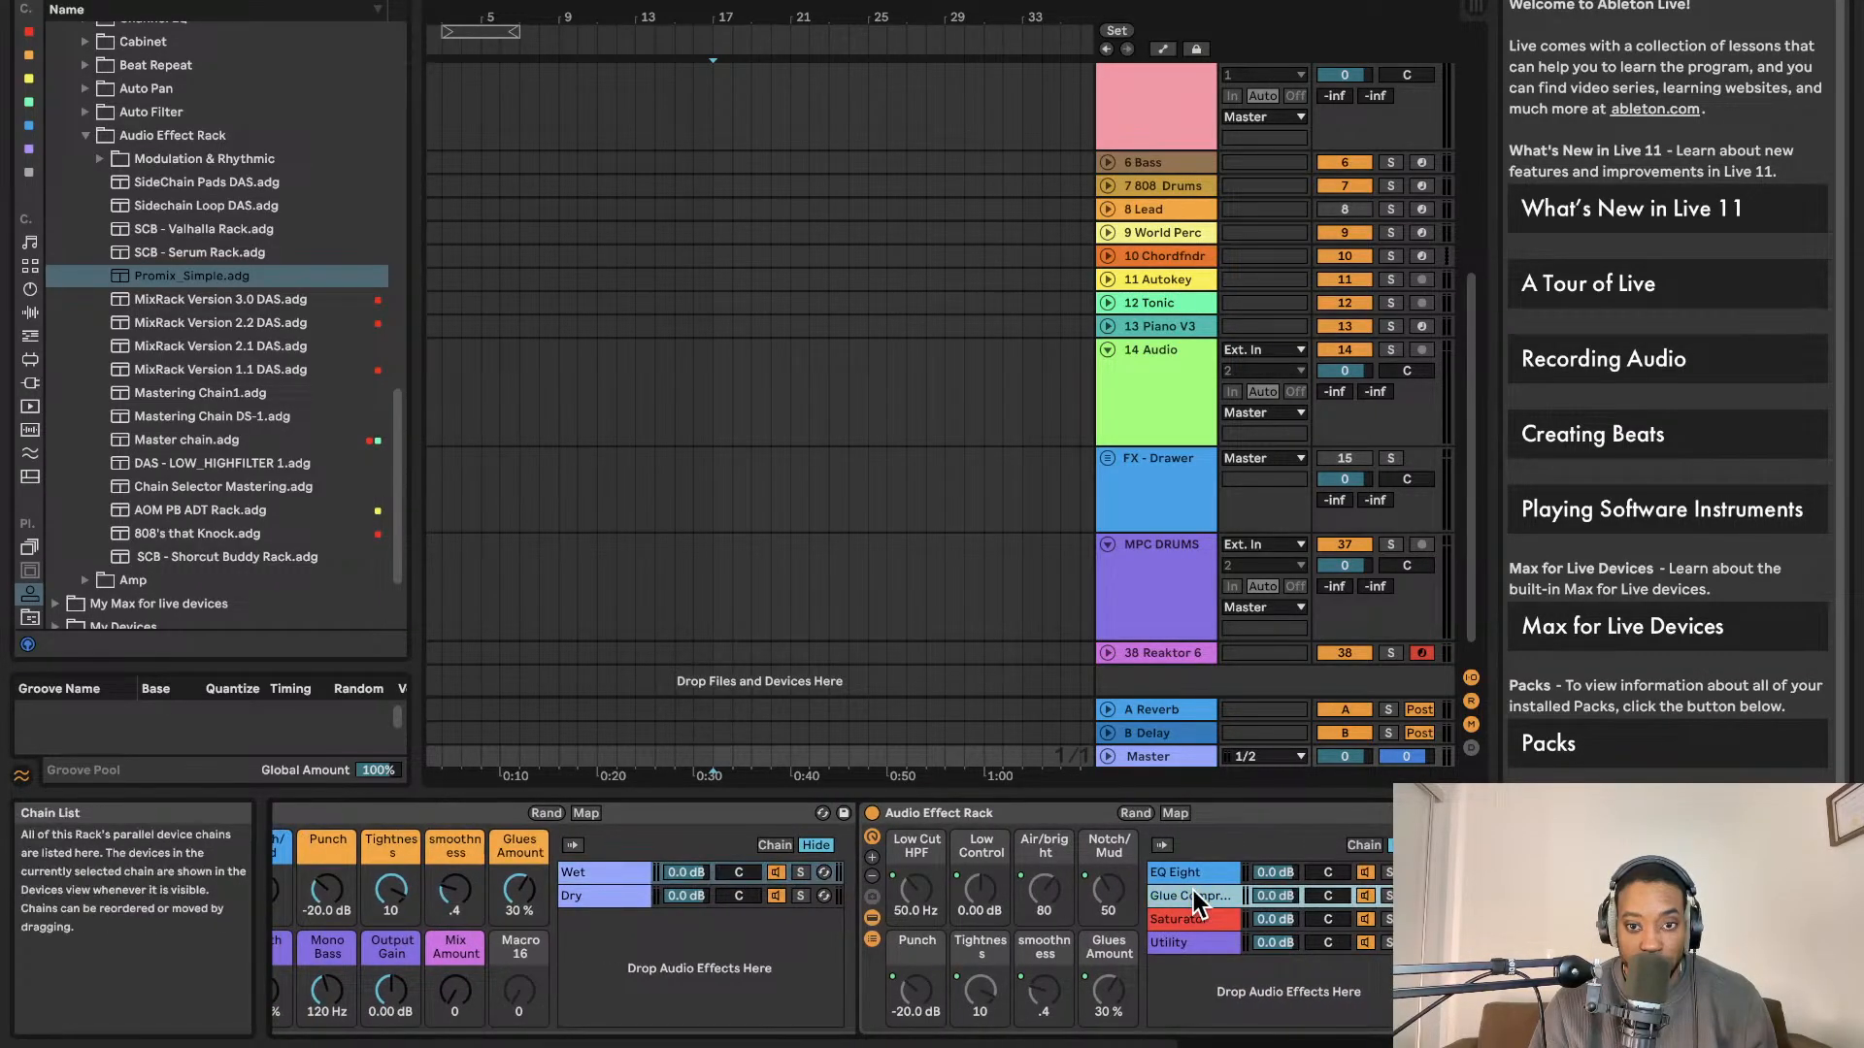
pyautogui.click(1192, 920)
pyautogui.click(1191, 940)
pyautogui.click(1193, 920)
pyautogui.hscroll(-10, 1080, 888)
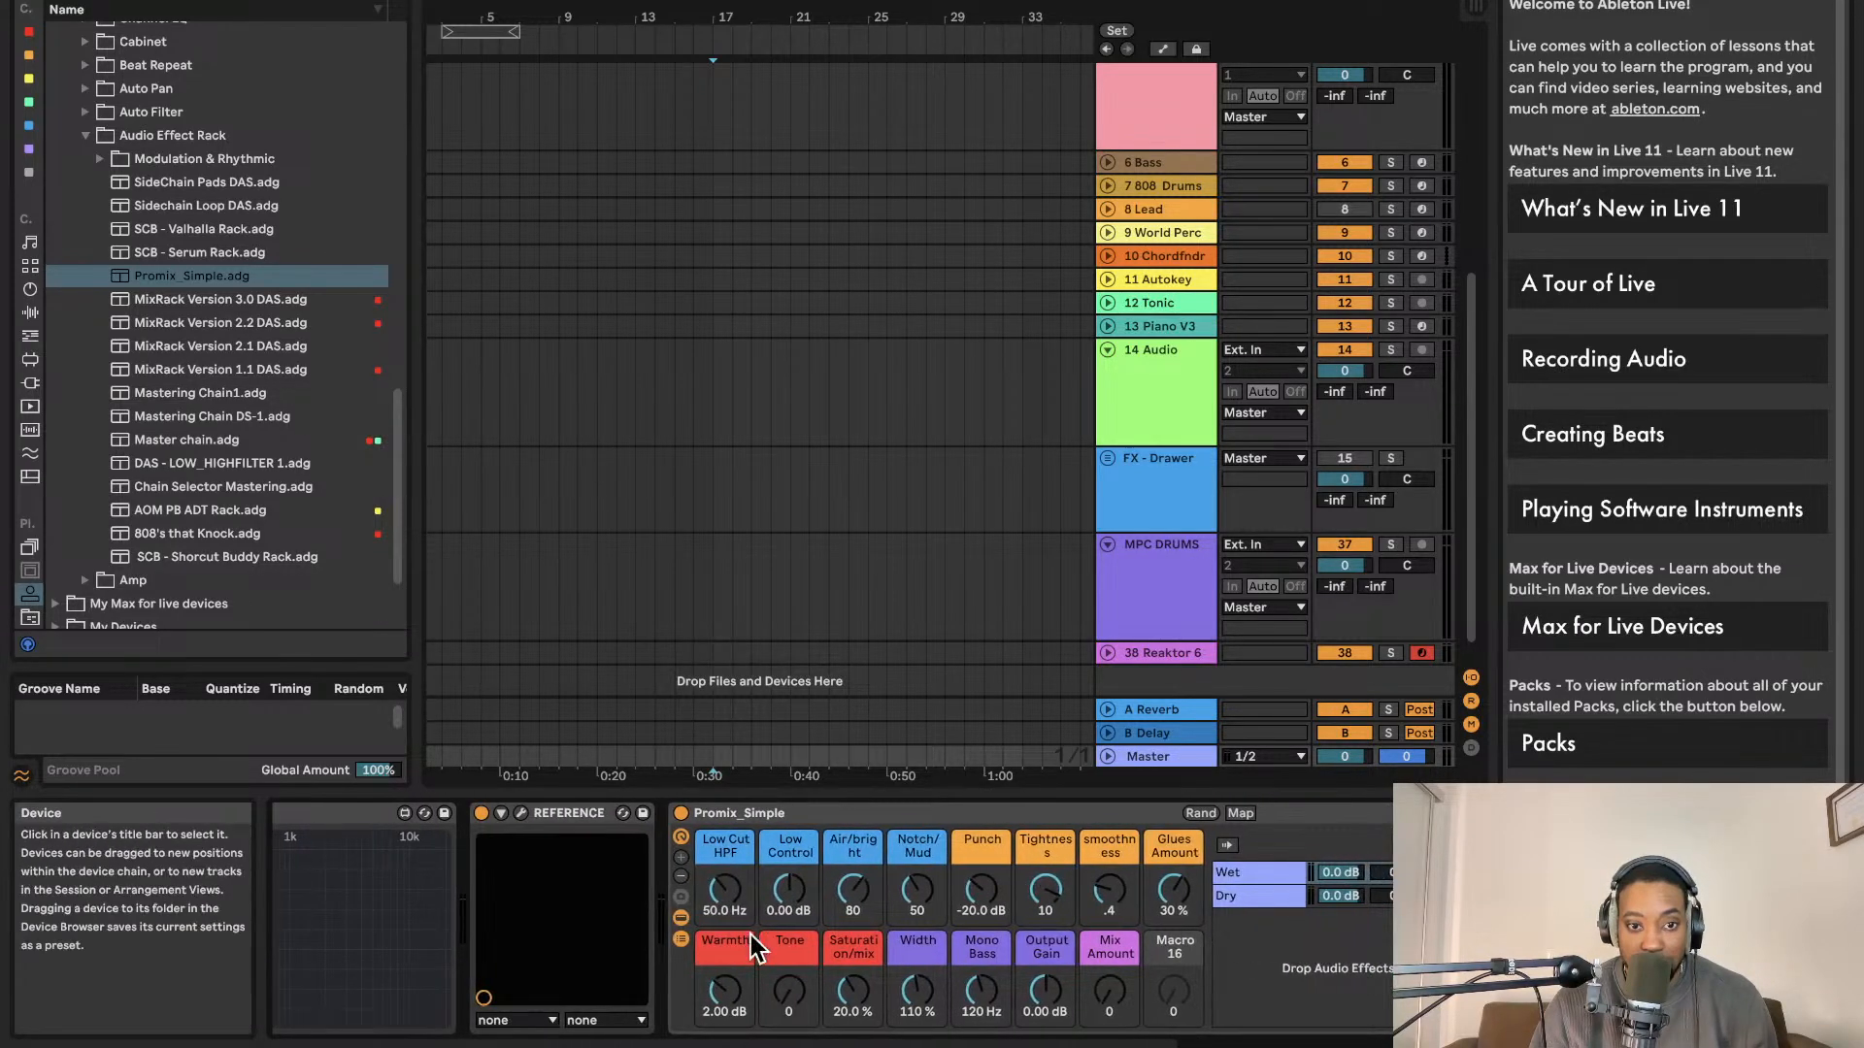
# Sweep the Promix_Simple Mix Amount macro up to 127 and down to 3, and show the rack's chain select editor.
pyautogui.hscroll(4, 741, 935)
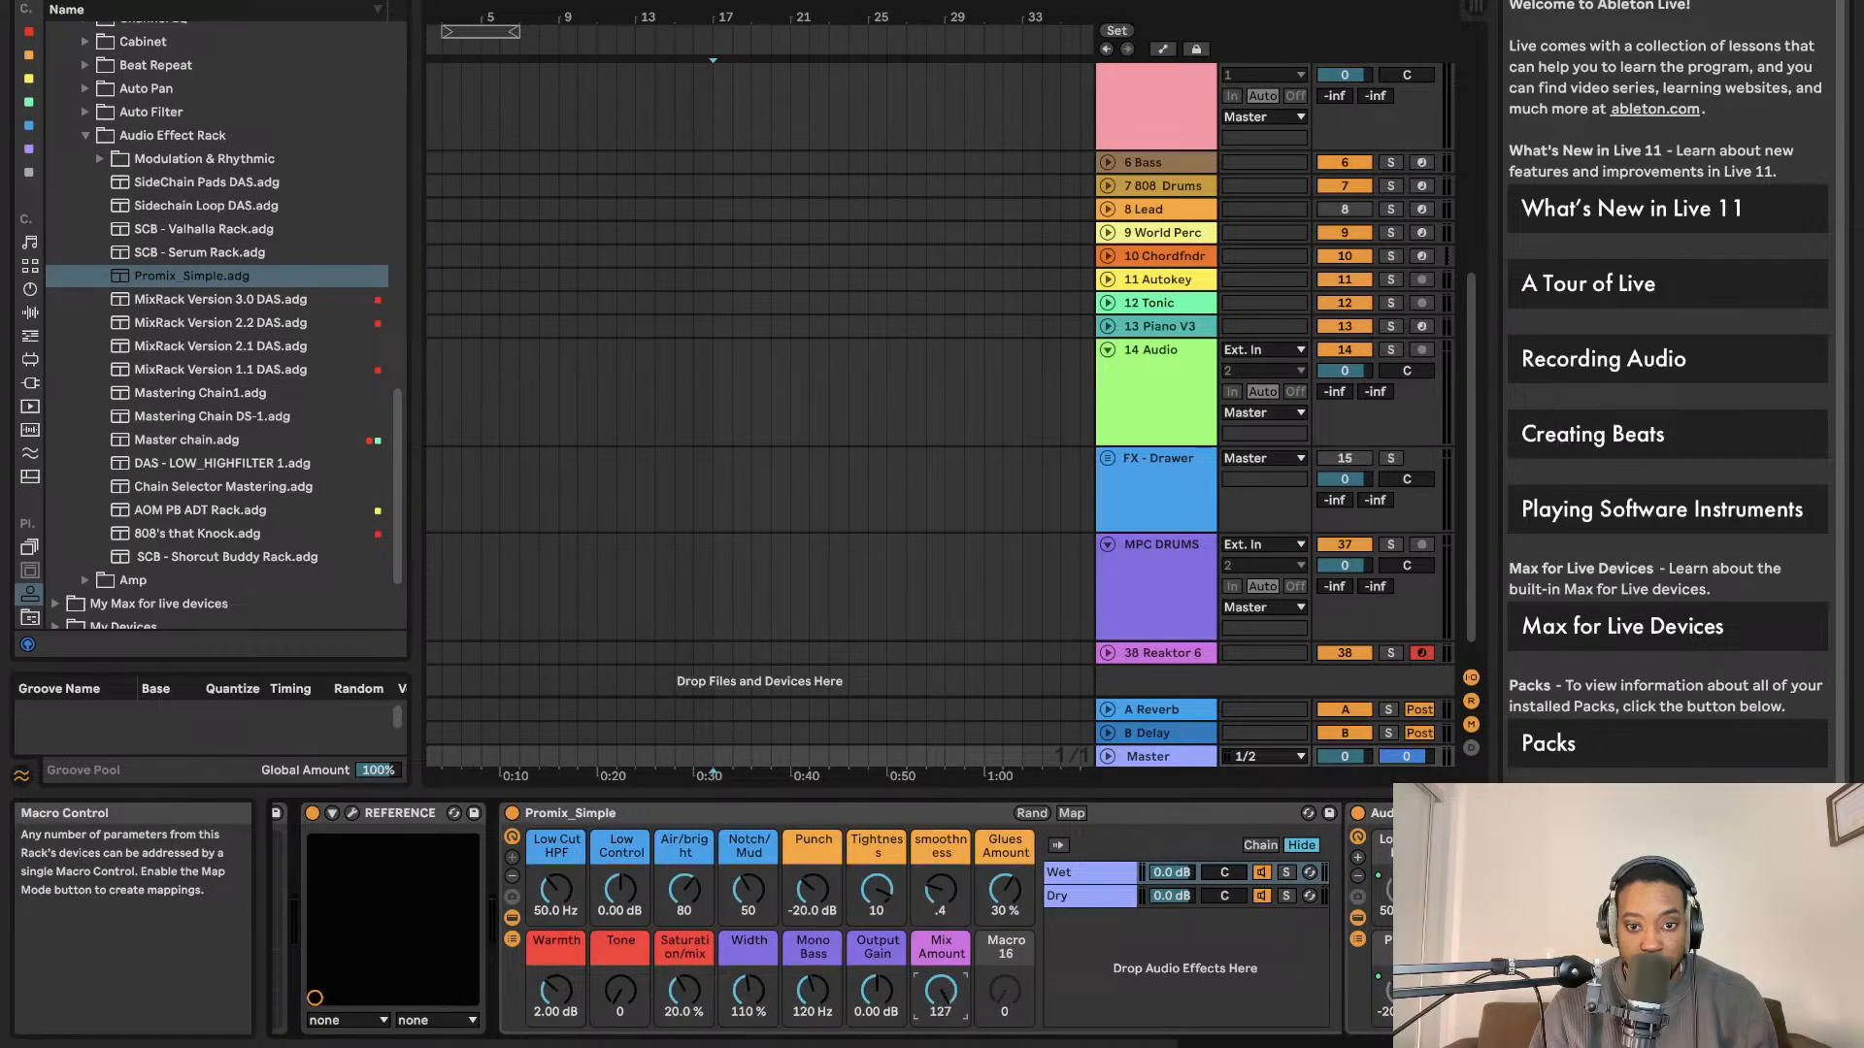
pyautogui.hscroll(2, 947, 1010)
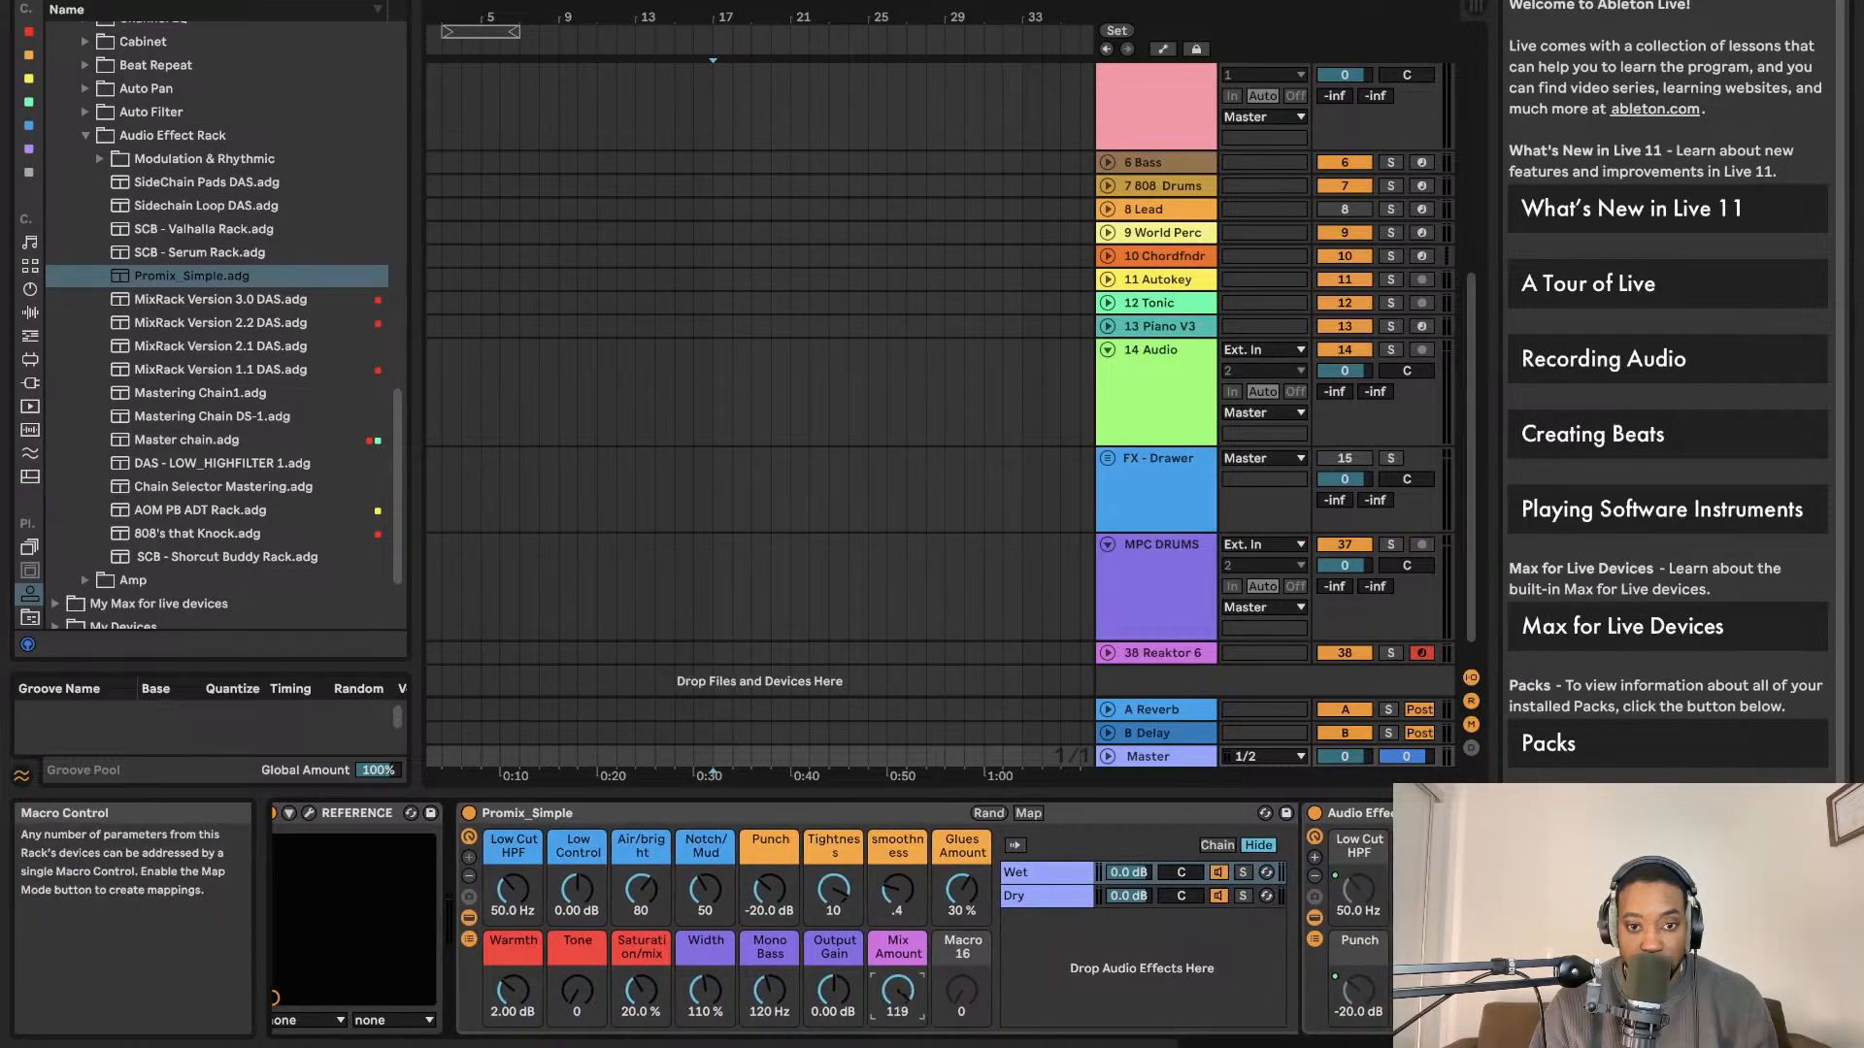
pyautogui.hscroll(6, 969, 901)
pyautogui.click(951, 843)
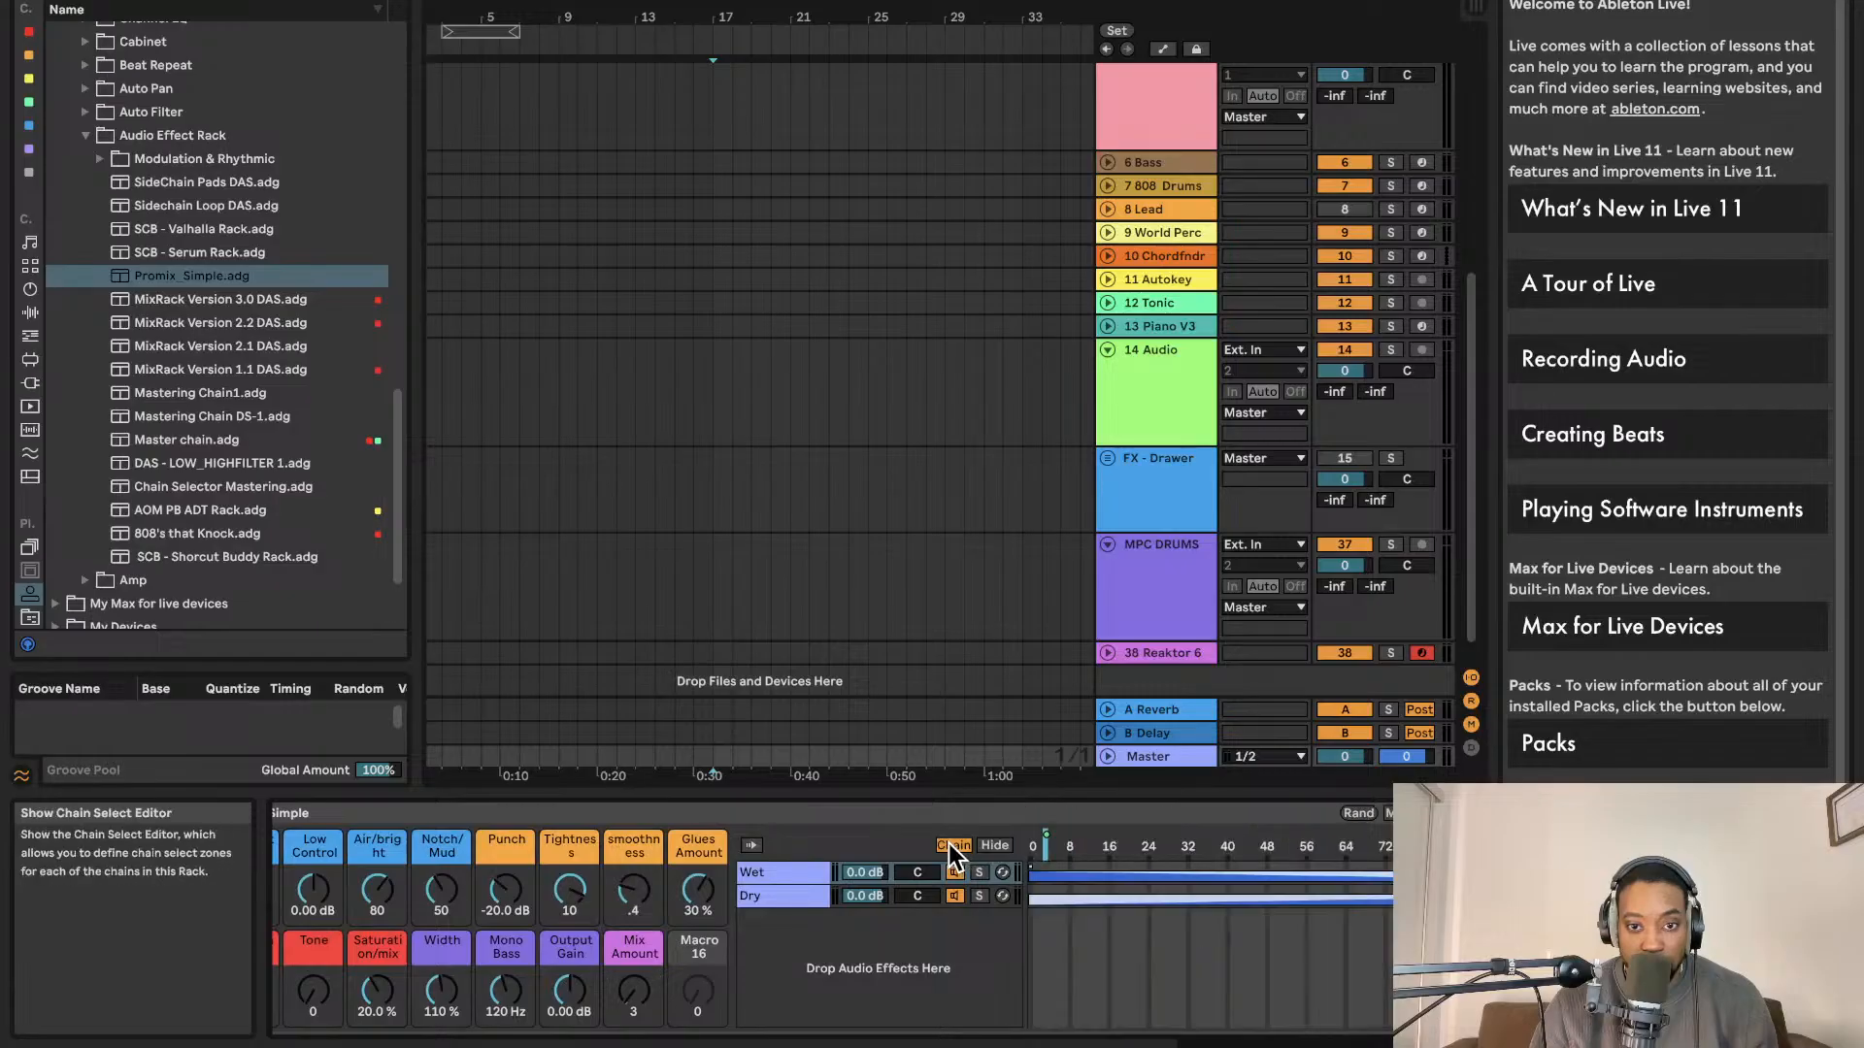
pyautogui.hscroll(12, 947, 869)
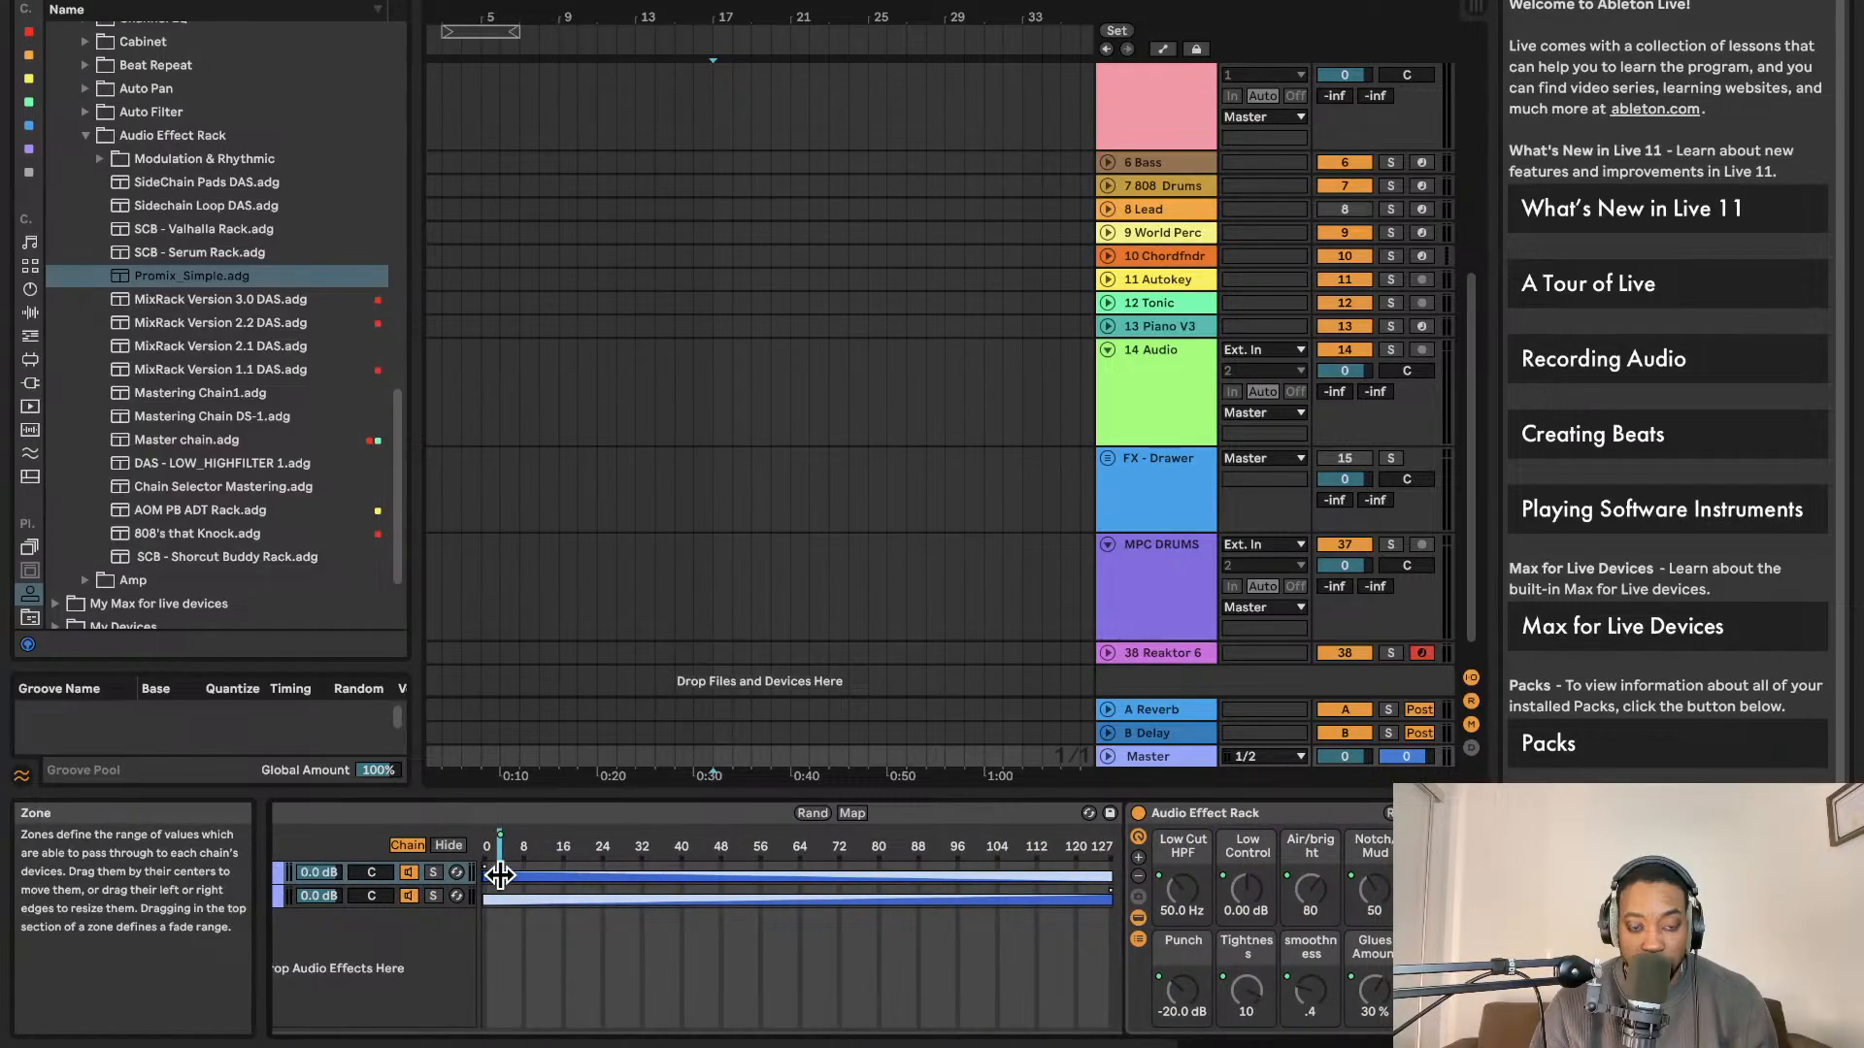
pyautogui.hscroll(-6, 626, 858)
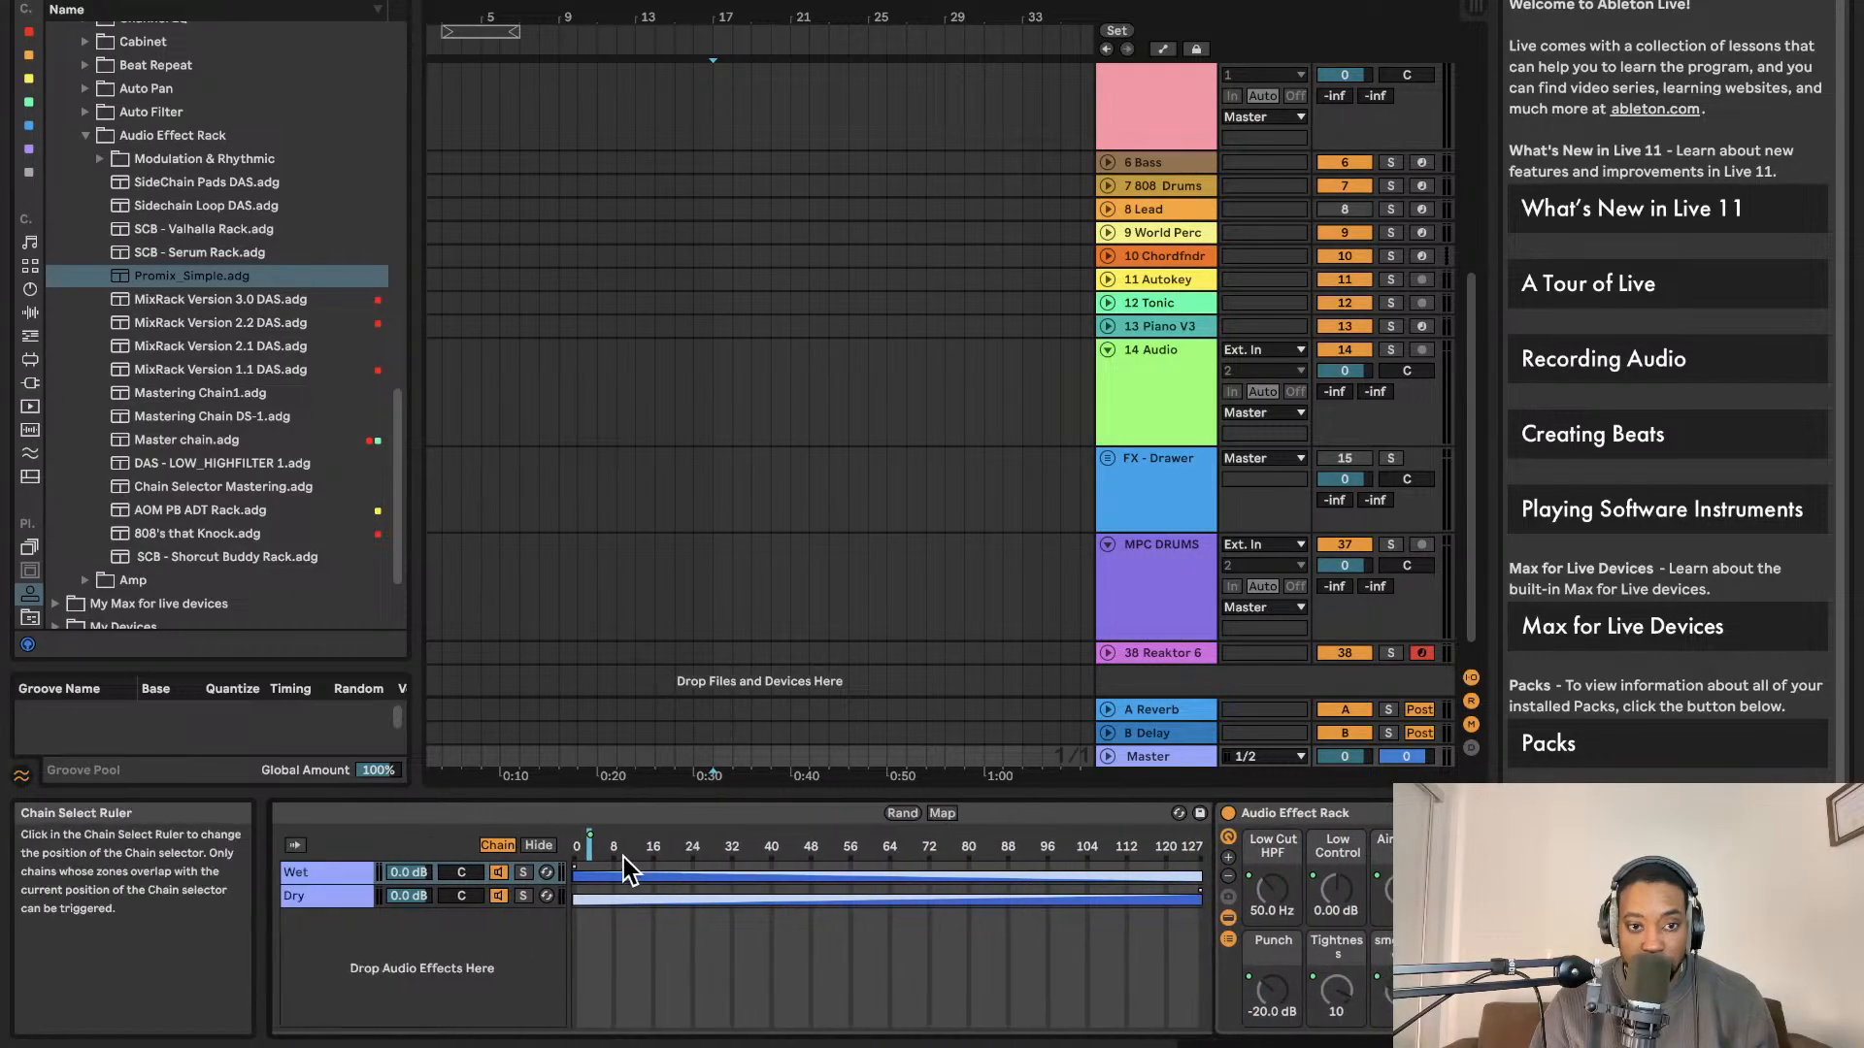
# Raise the Mix Amount macro to 79 and lower it past 21, moving the chain selector across the Wet and Dry zones.
pyautogui.moveTo(380, 977); pyautogui.dragTo(381, 874)
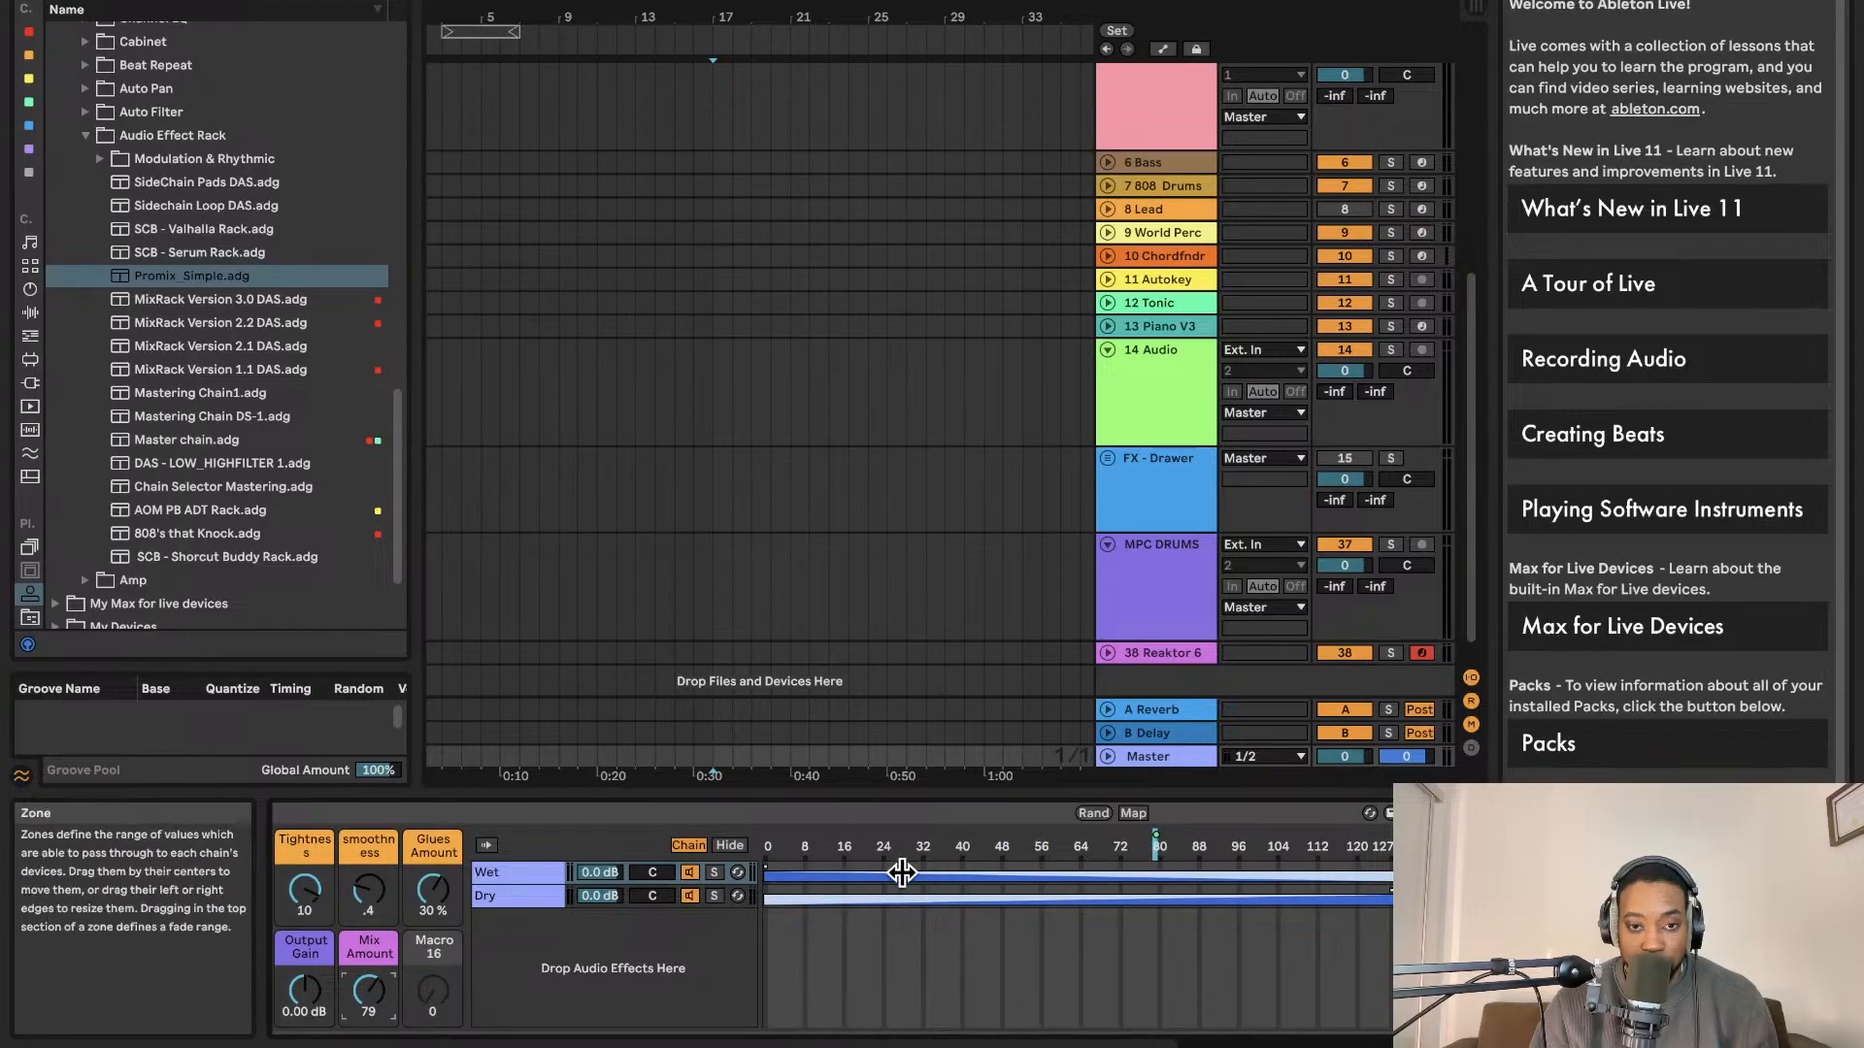
pyautogui.moveTo(381, 994); pyautogui.dragTo(382, 956)
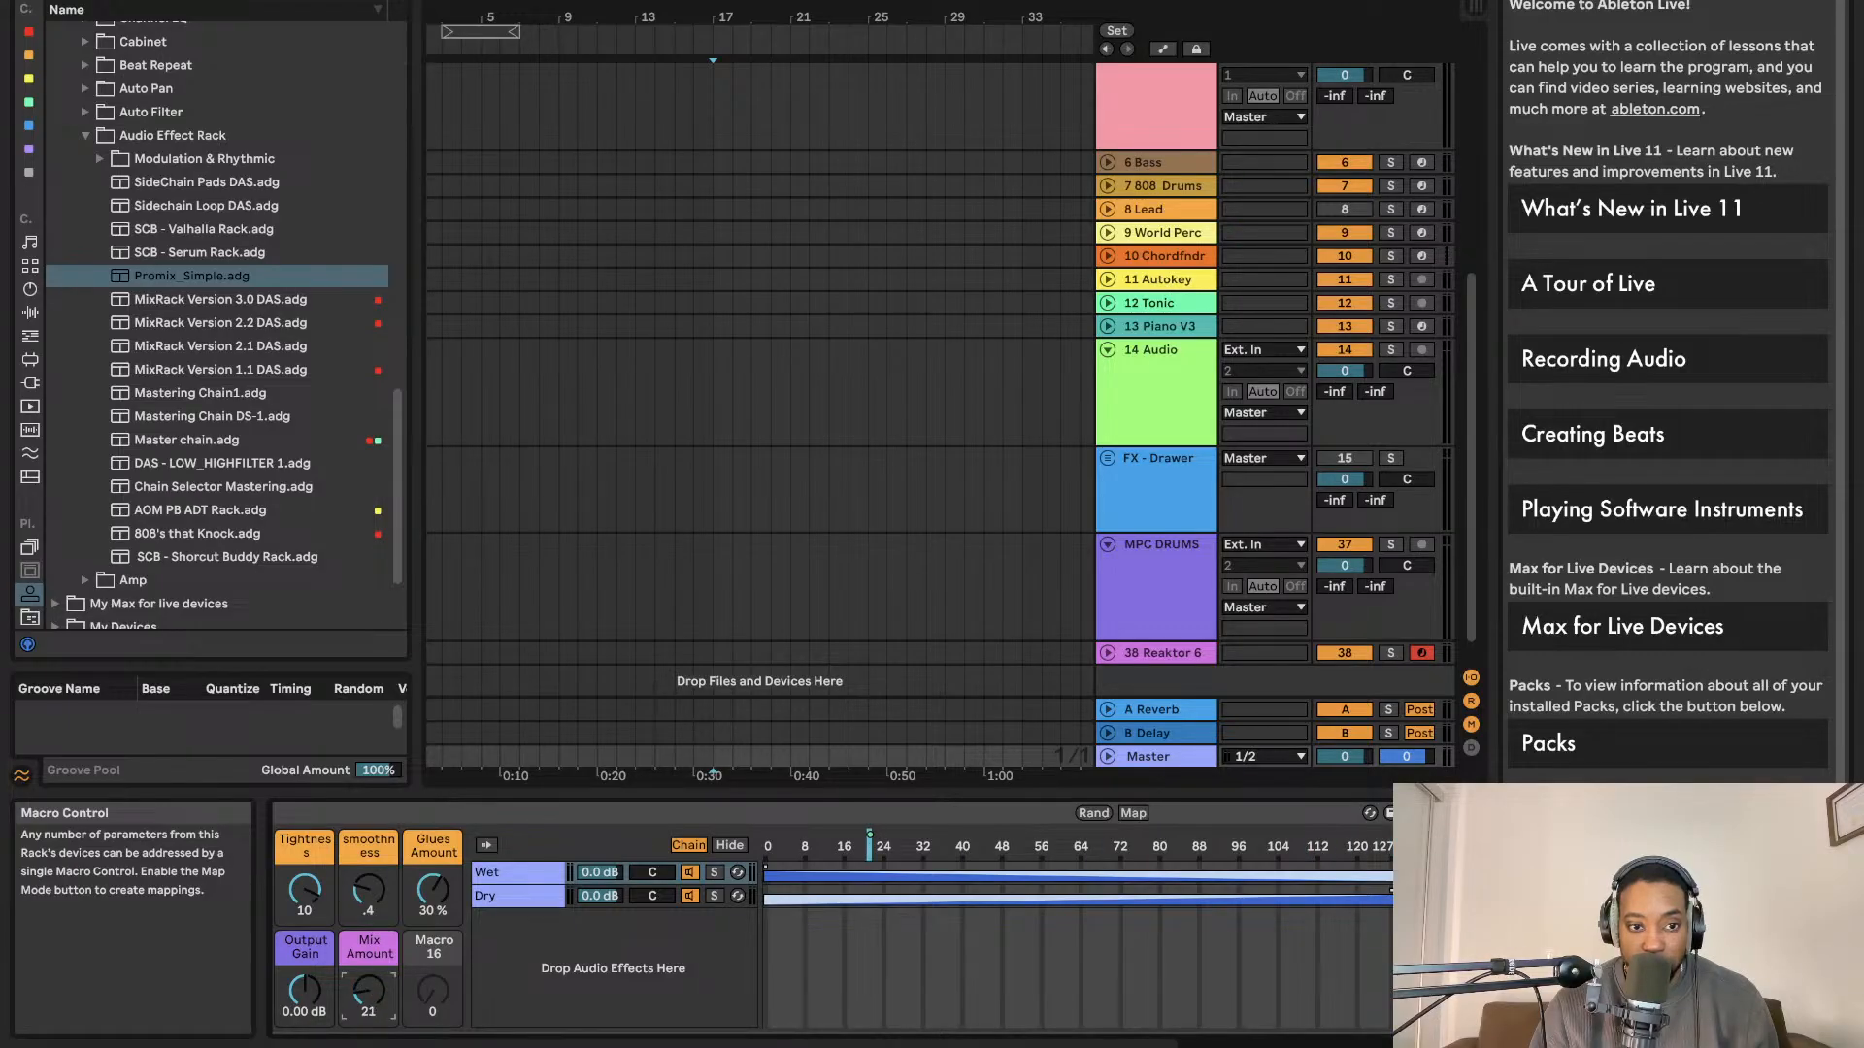
pyautogui.hscroll(10, 699, 934)
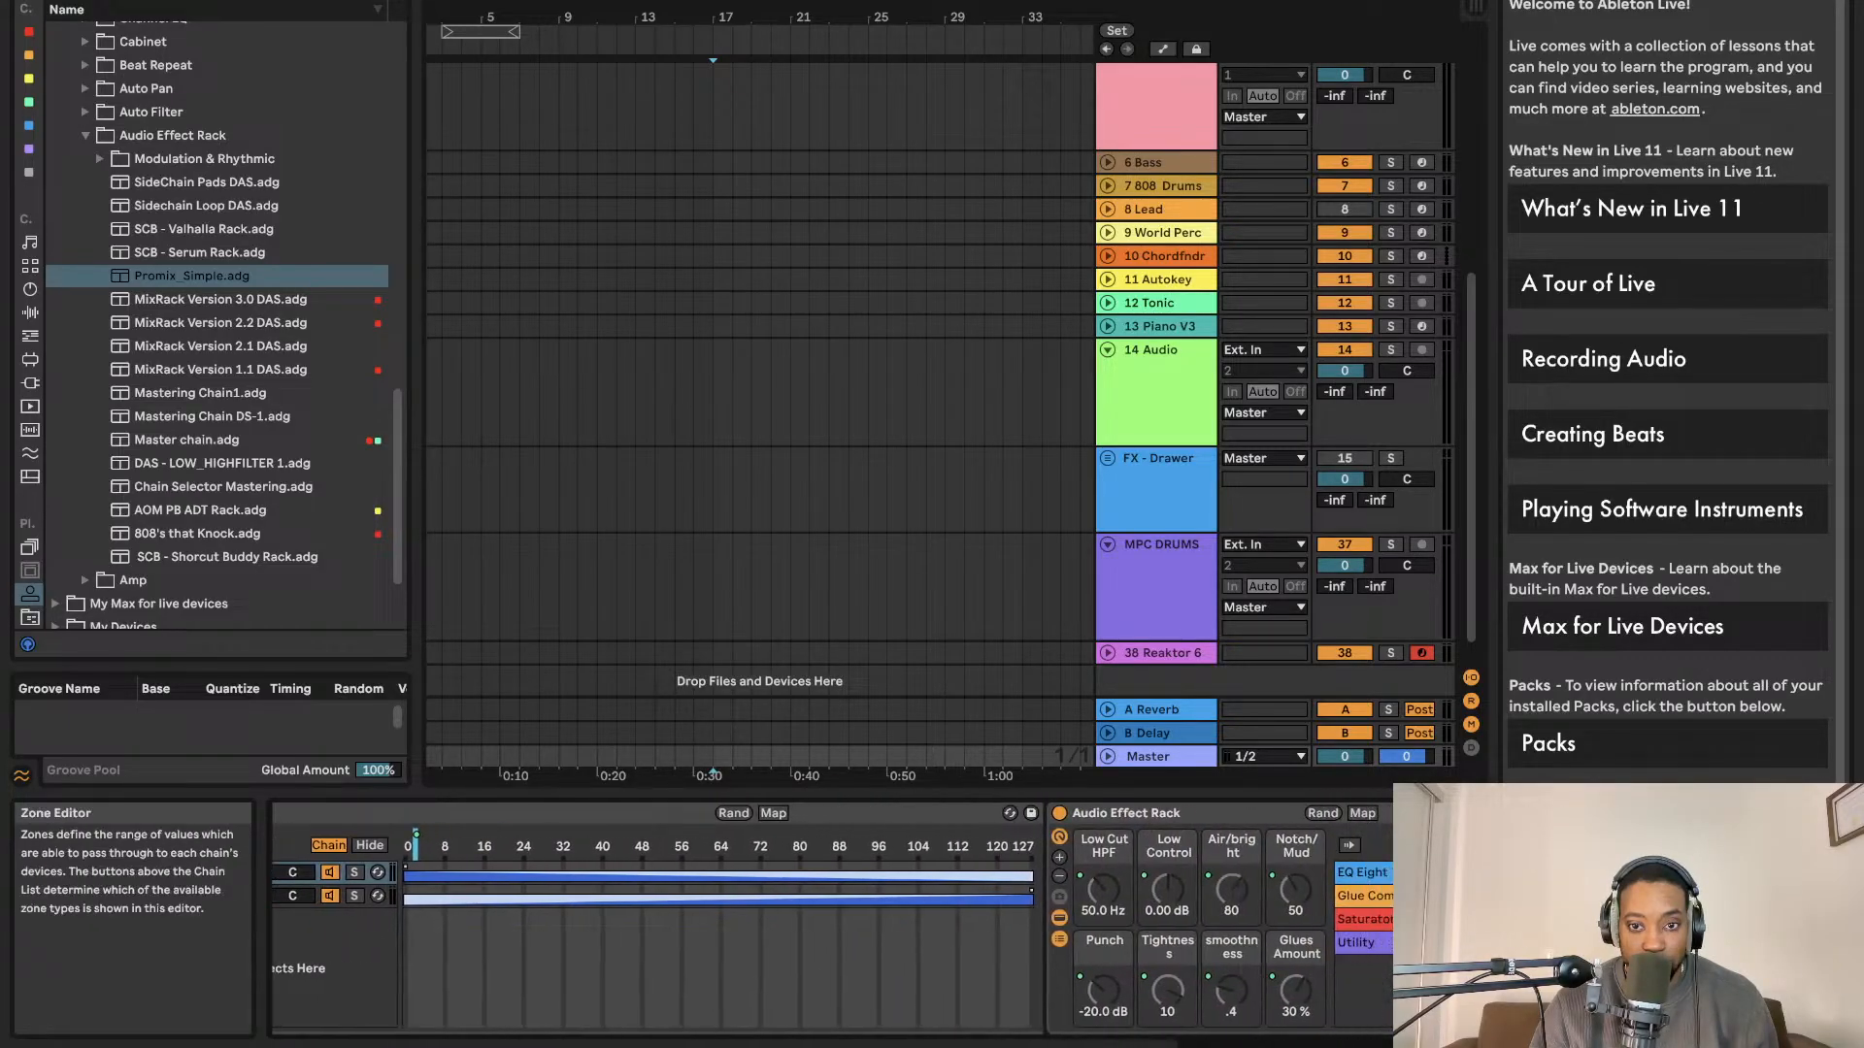
# Compare the nested rack's Glue Compressor, Saturator and Utility chains with the Wet and Dry fade zones.
pyautogui.click(1034, 889)
pyautogui.click(1019, 918)
pyautogui.click(1021, 938)
pyautogui.click(1015, 919)
pyautogui.click(1027, 893)
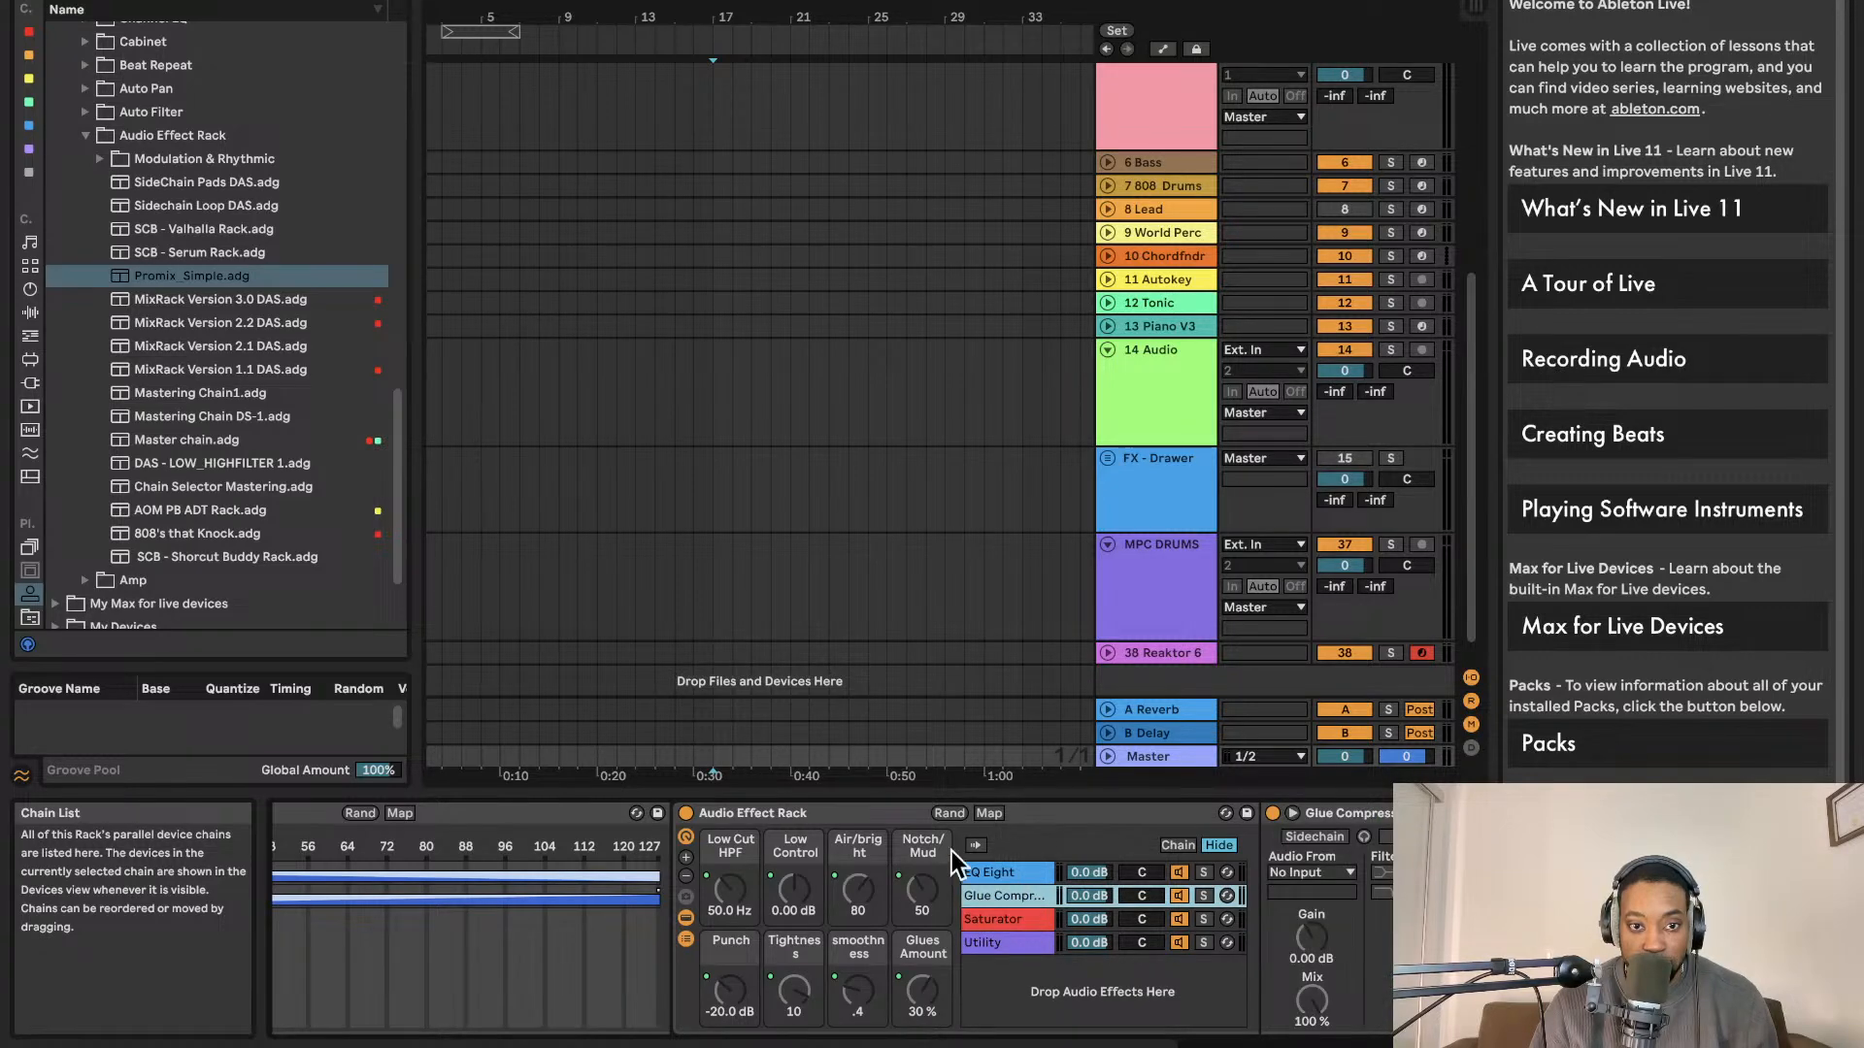
pyautogui.hscroll(-8, 609, 857)
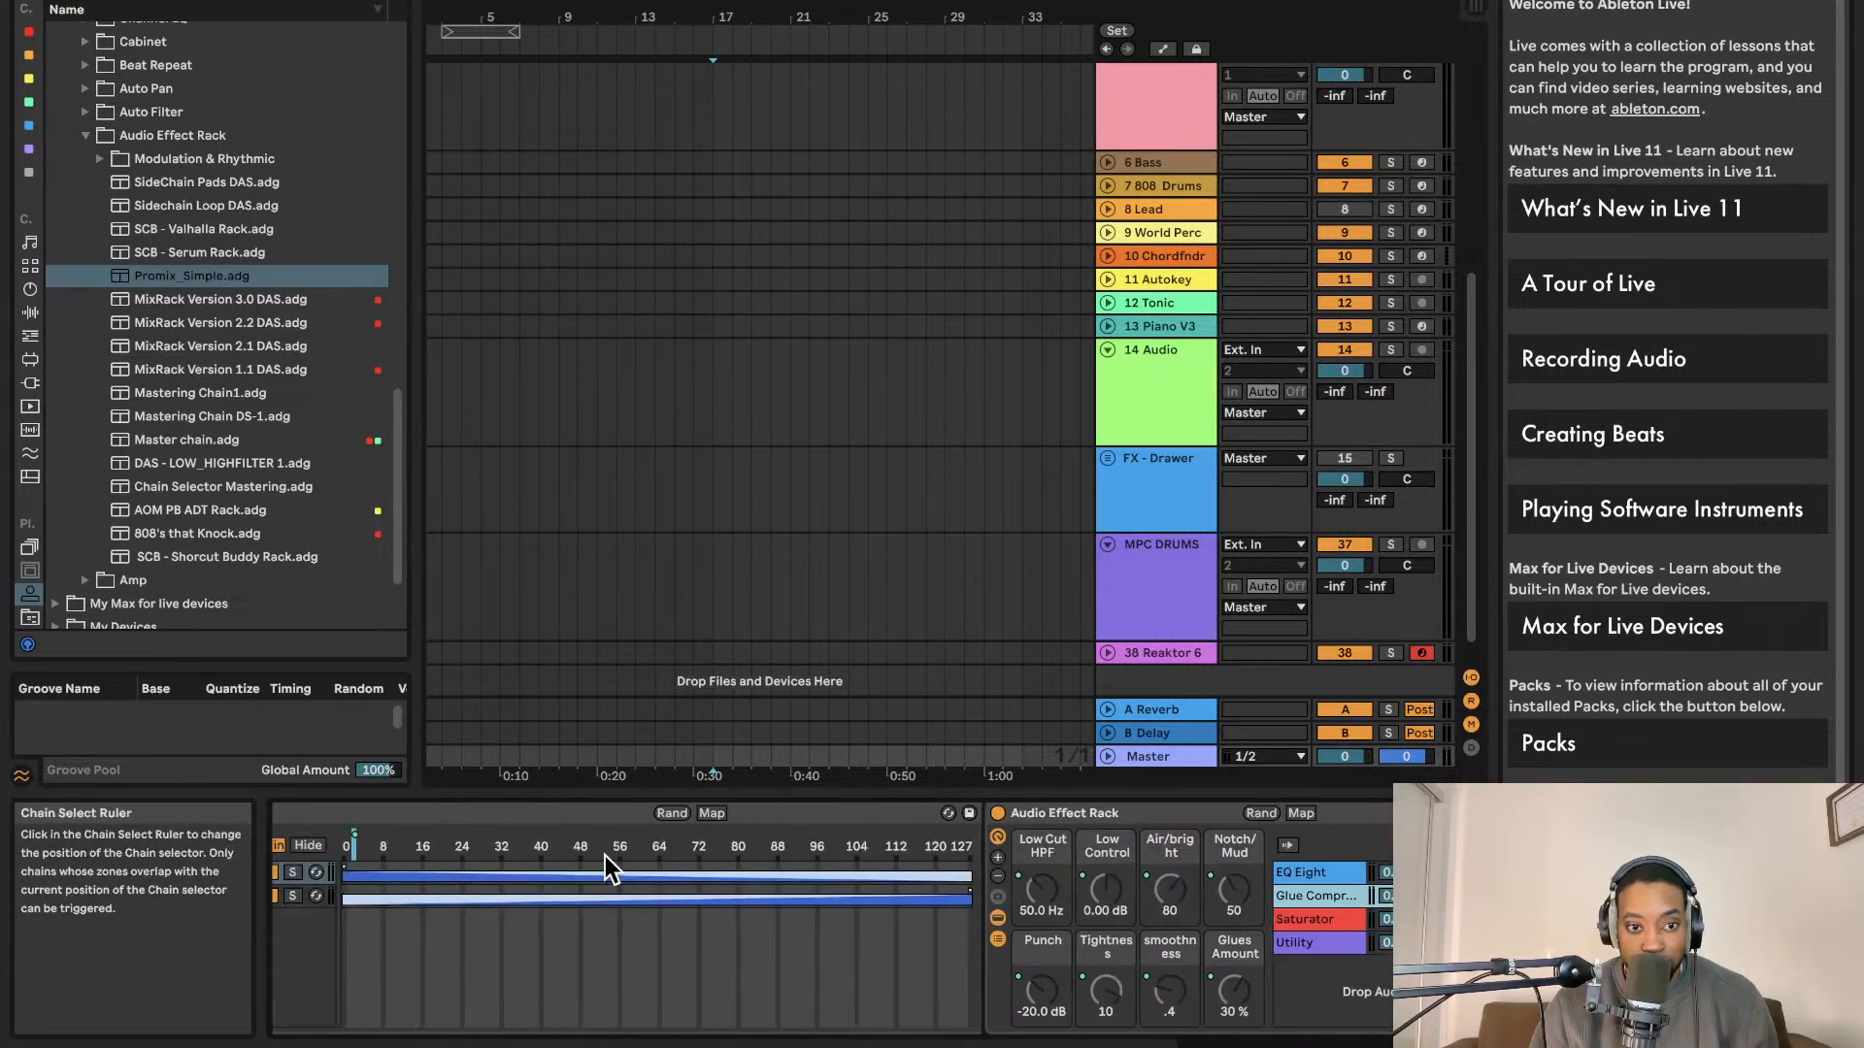
pyautogui.hscroll(-10, 532, 870)
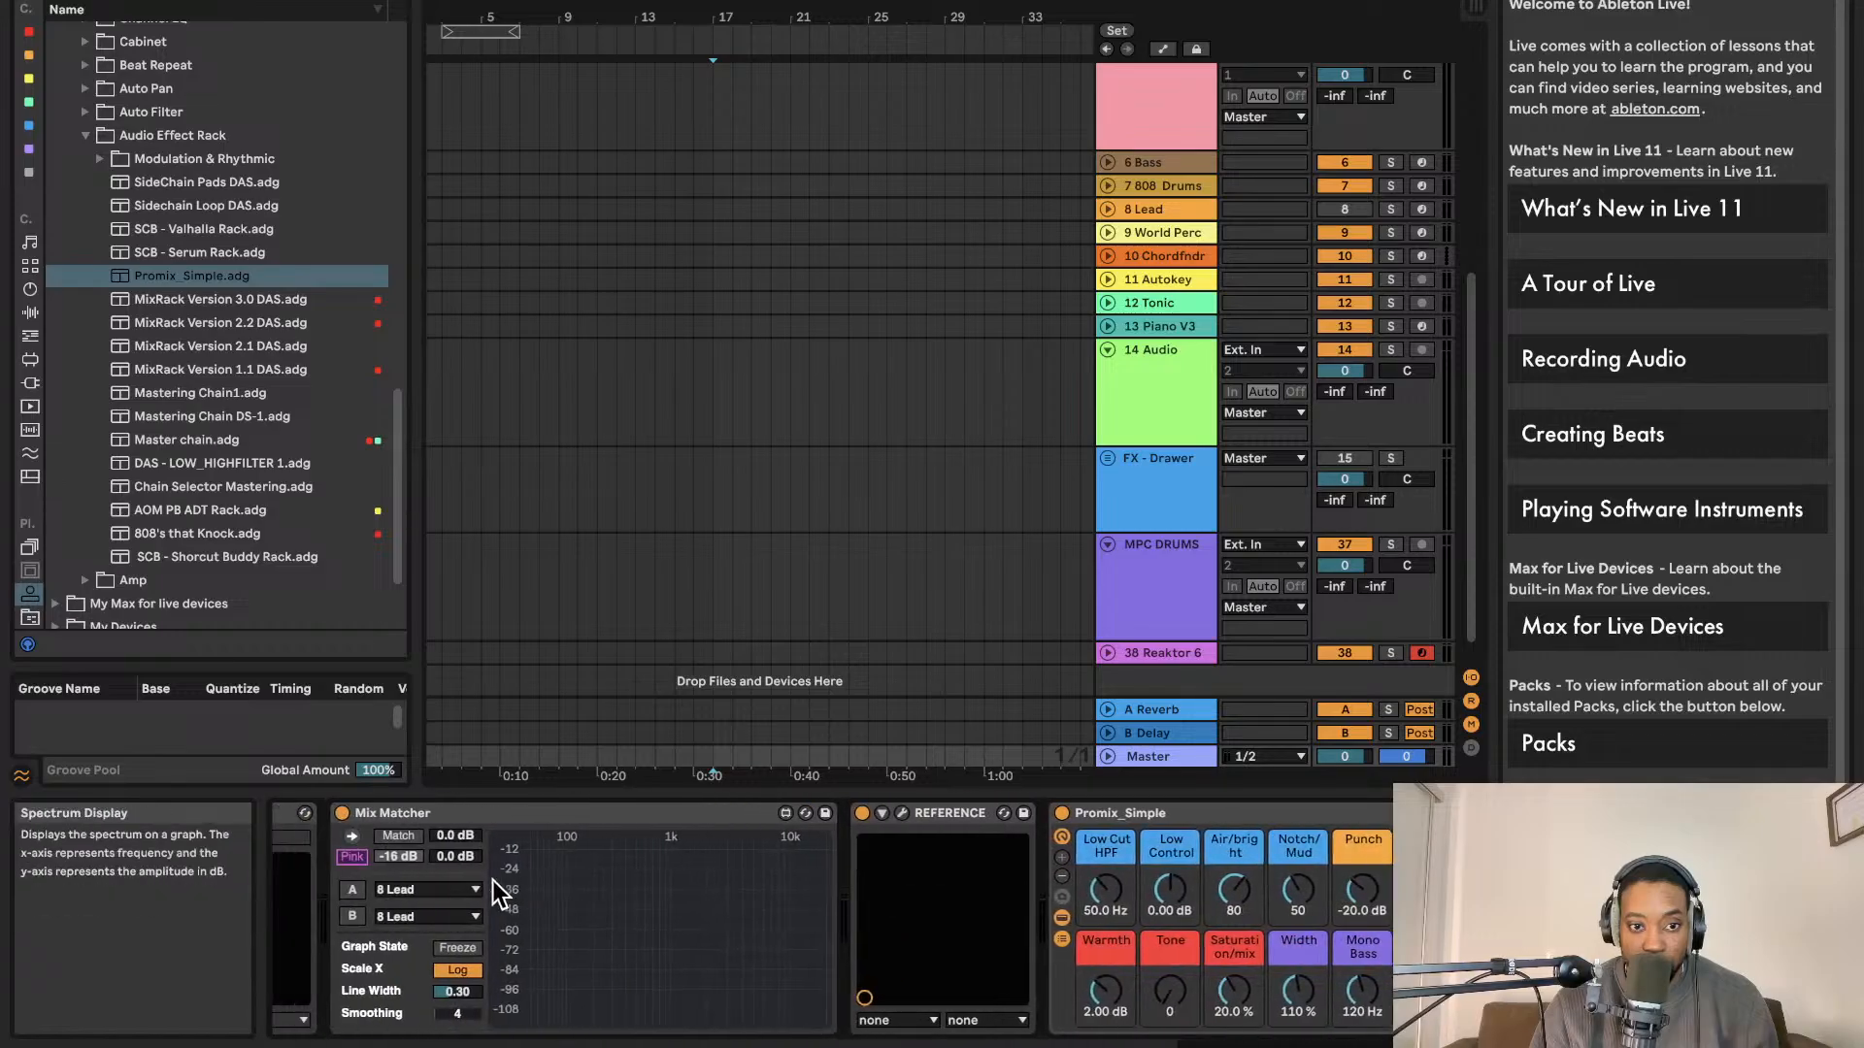
# Reopen the Reaktor 6 plug-in on track 38 and move the Bento Box OSC block clear of the Util Note In outputs.
pyautogui.click(1142, 654)
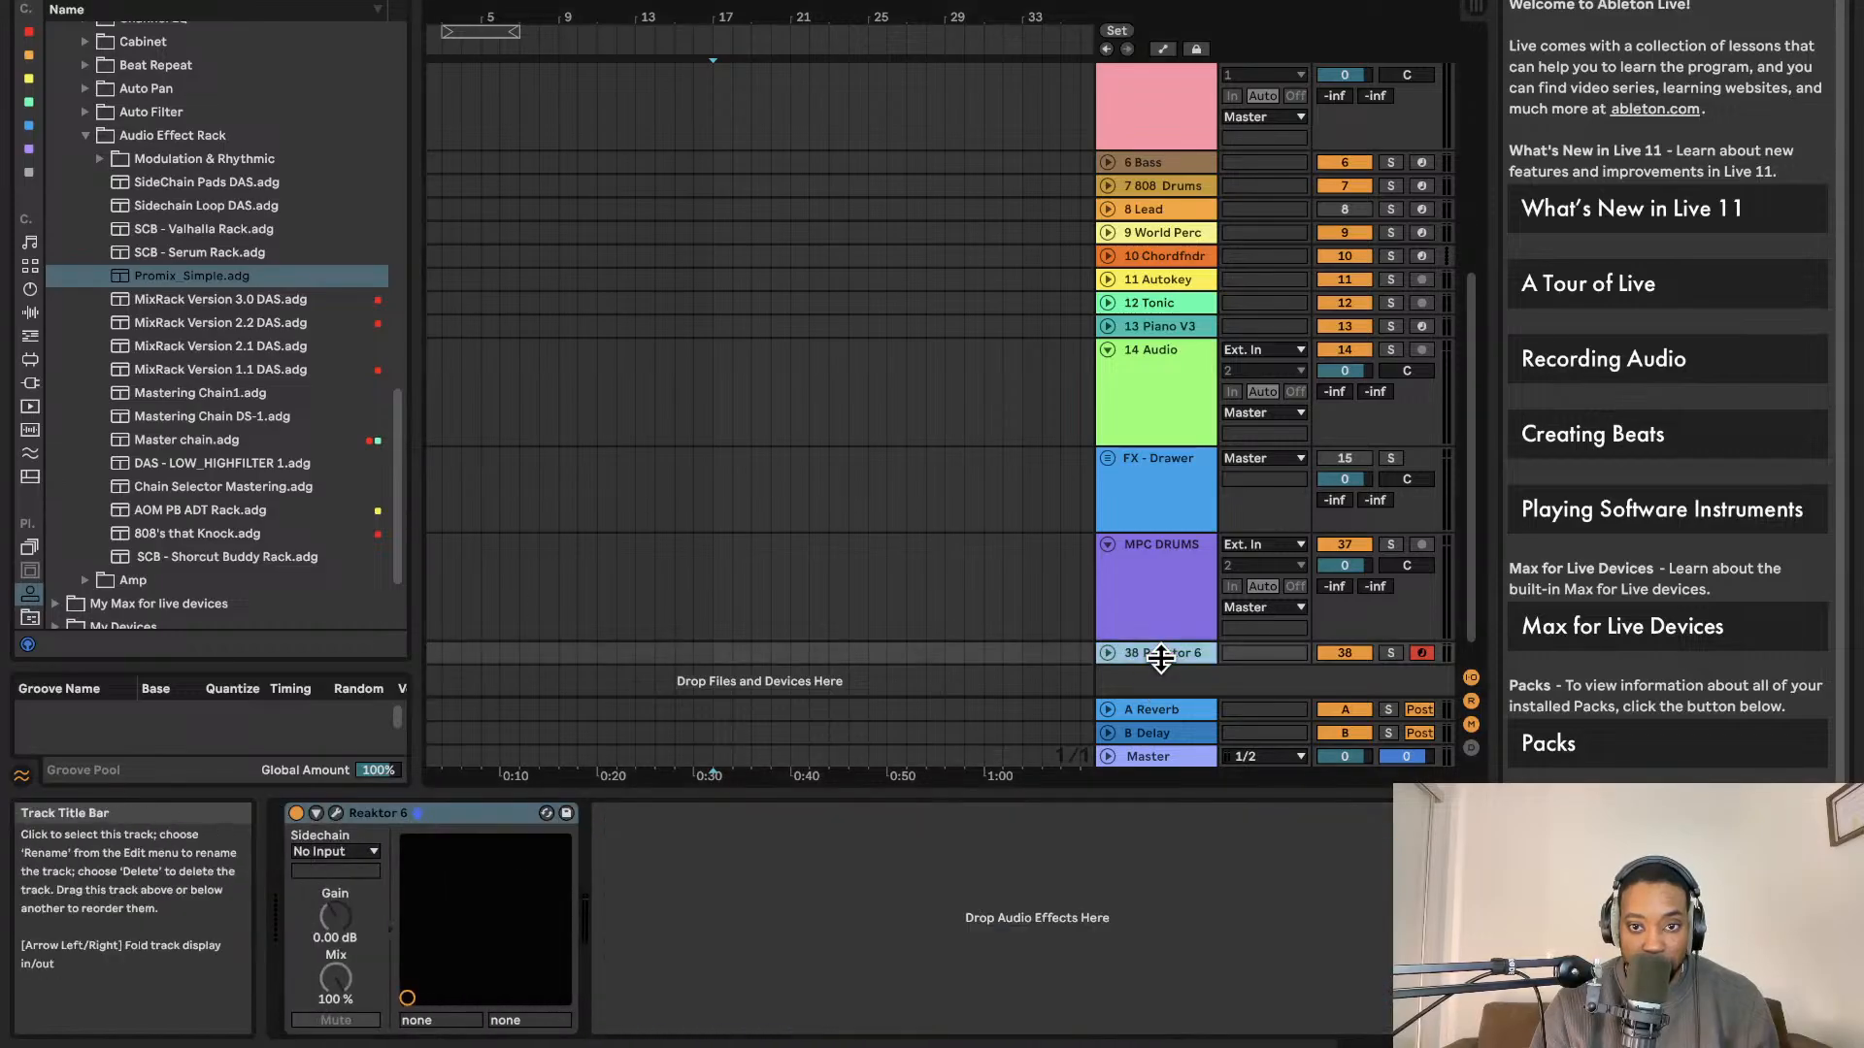
pyautogui.click(336, 814)
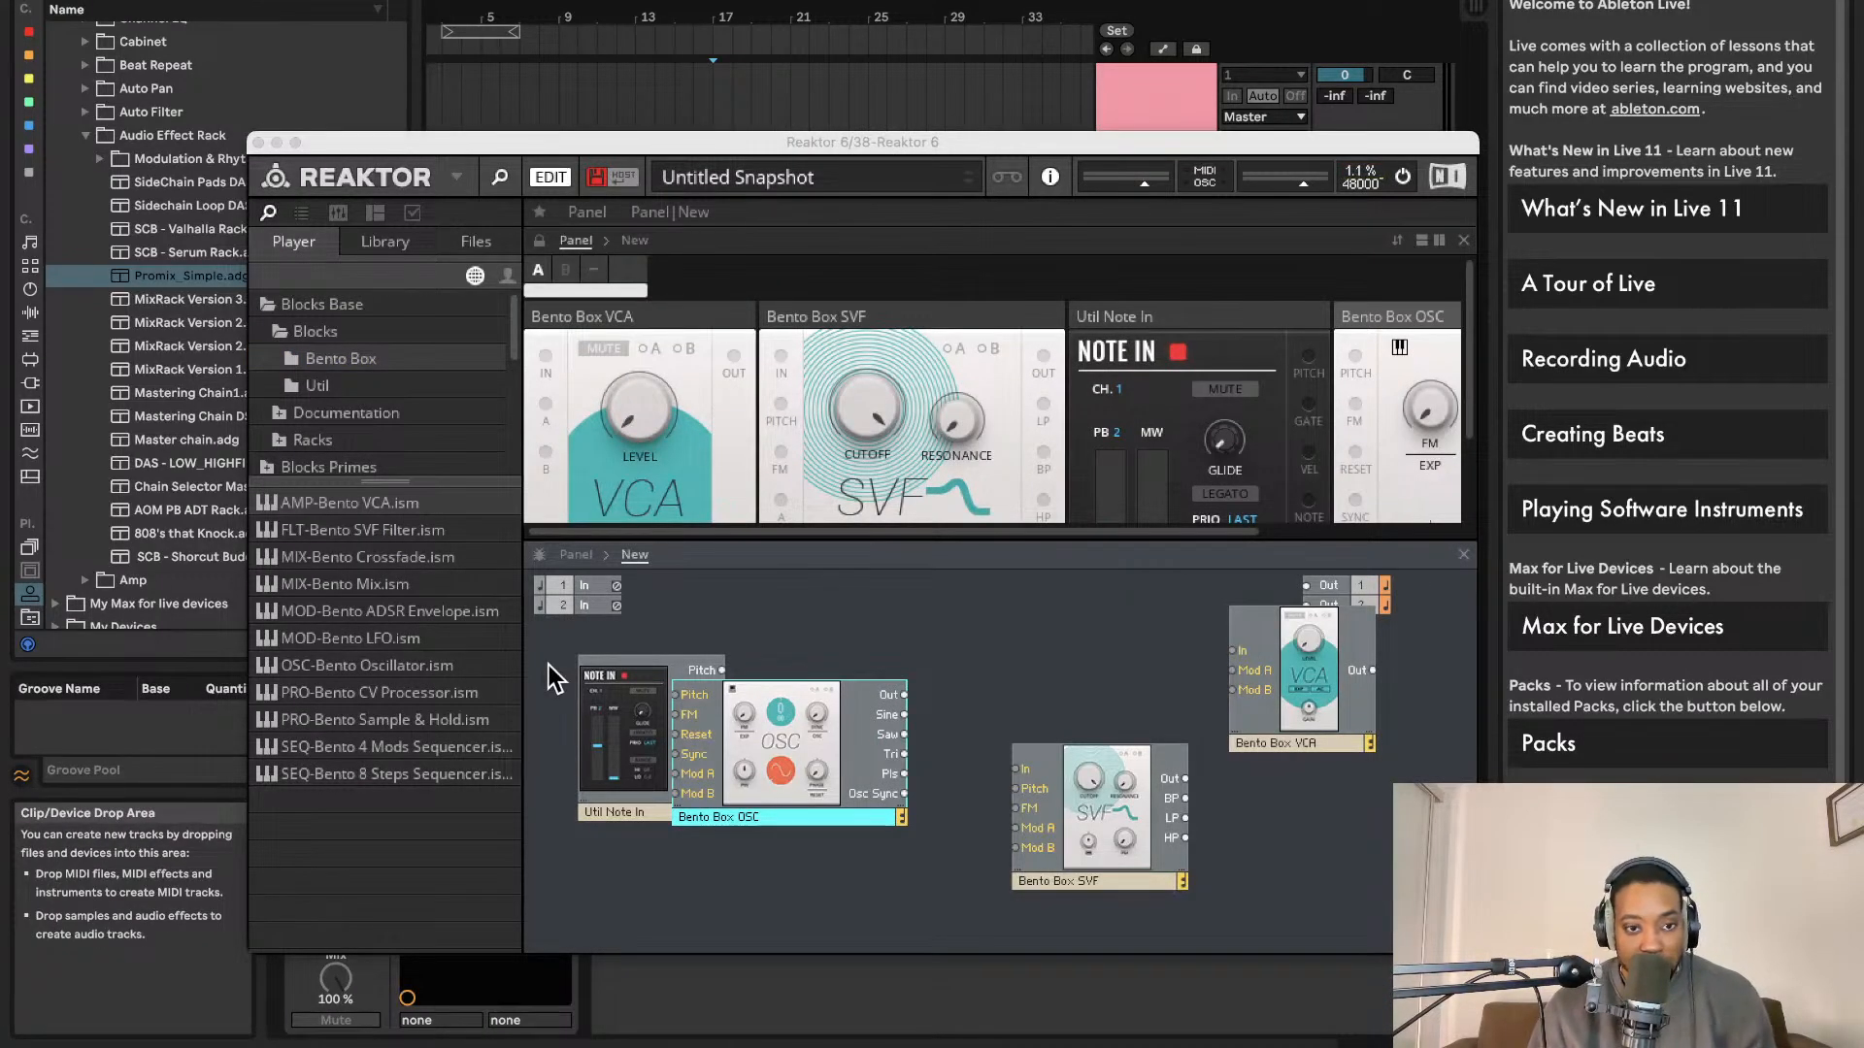
pyautogui.moveTo(801, 690); pyautogui.dragTo(887, 682)
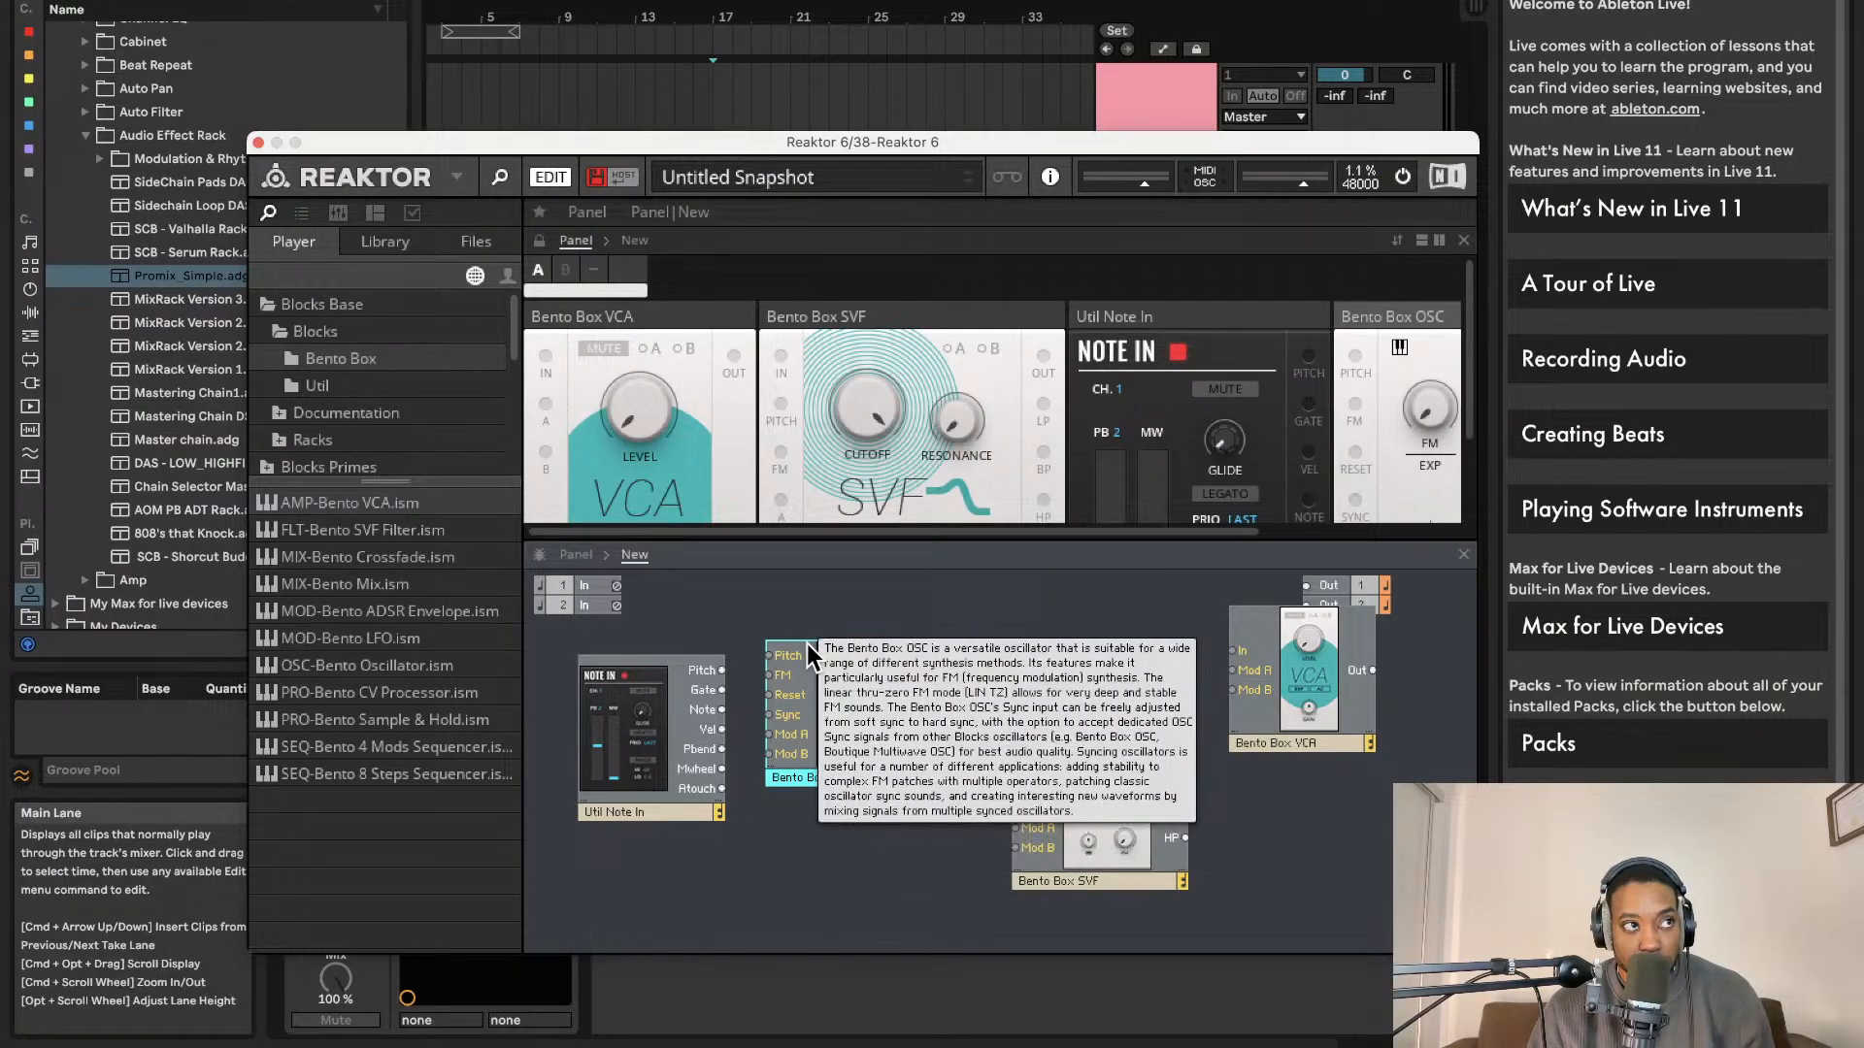
# Wire Note In Pitch to OSC Pitch, OSC Out to SVF In, SVF Out to VCA In, and VCA Out to main output 1.
pyautogui.moveTo(723, 670); pyautogui.dragTo(779, 655)
pyautogui.moveTo(998, 655); pyautogui.dragTo(1018, 769)
pyautogui.moveTo(1182, 779); pyautogui.dragTo(1234, 650)
pyautogui.moveTo(1301, 648); pyautogui.dragTo(1325, 604)
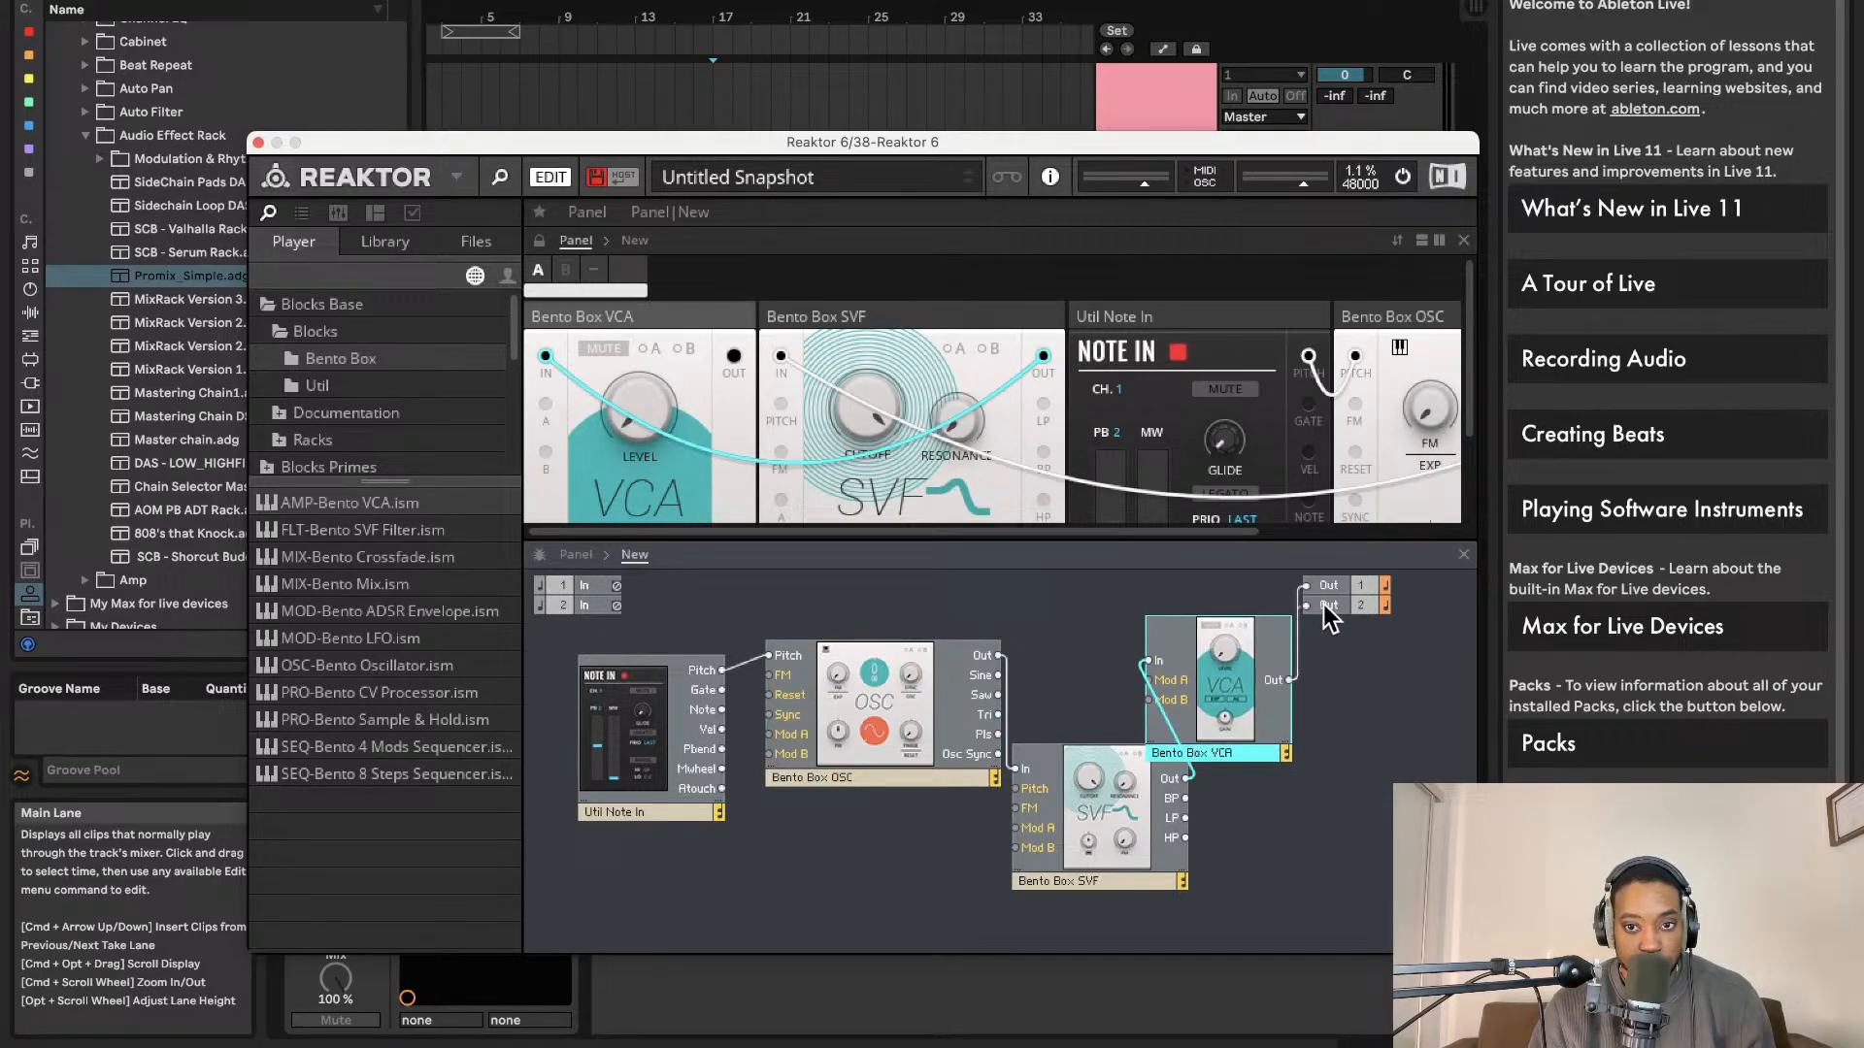
# Add a Bento Box ADSR Envelope to the patch and wire Note In Gate to its Gate and its Out to VCA Mod A.
pyautogui.moveTo(622, 437); pyautogui.dragTo(644, 388)
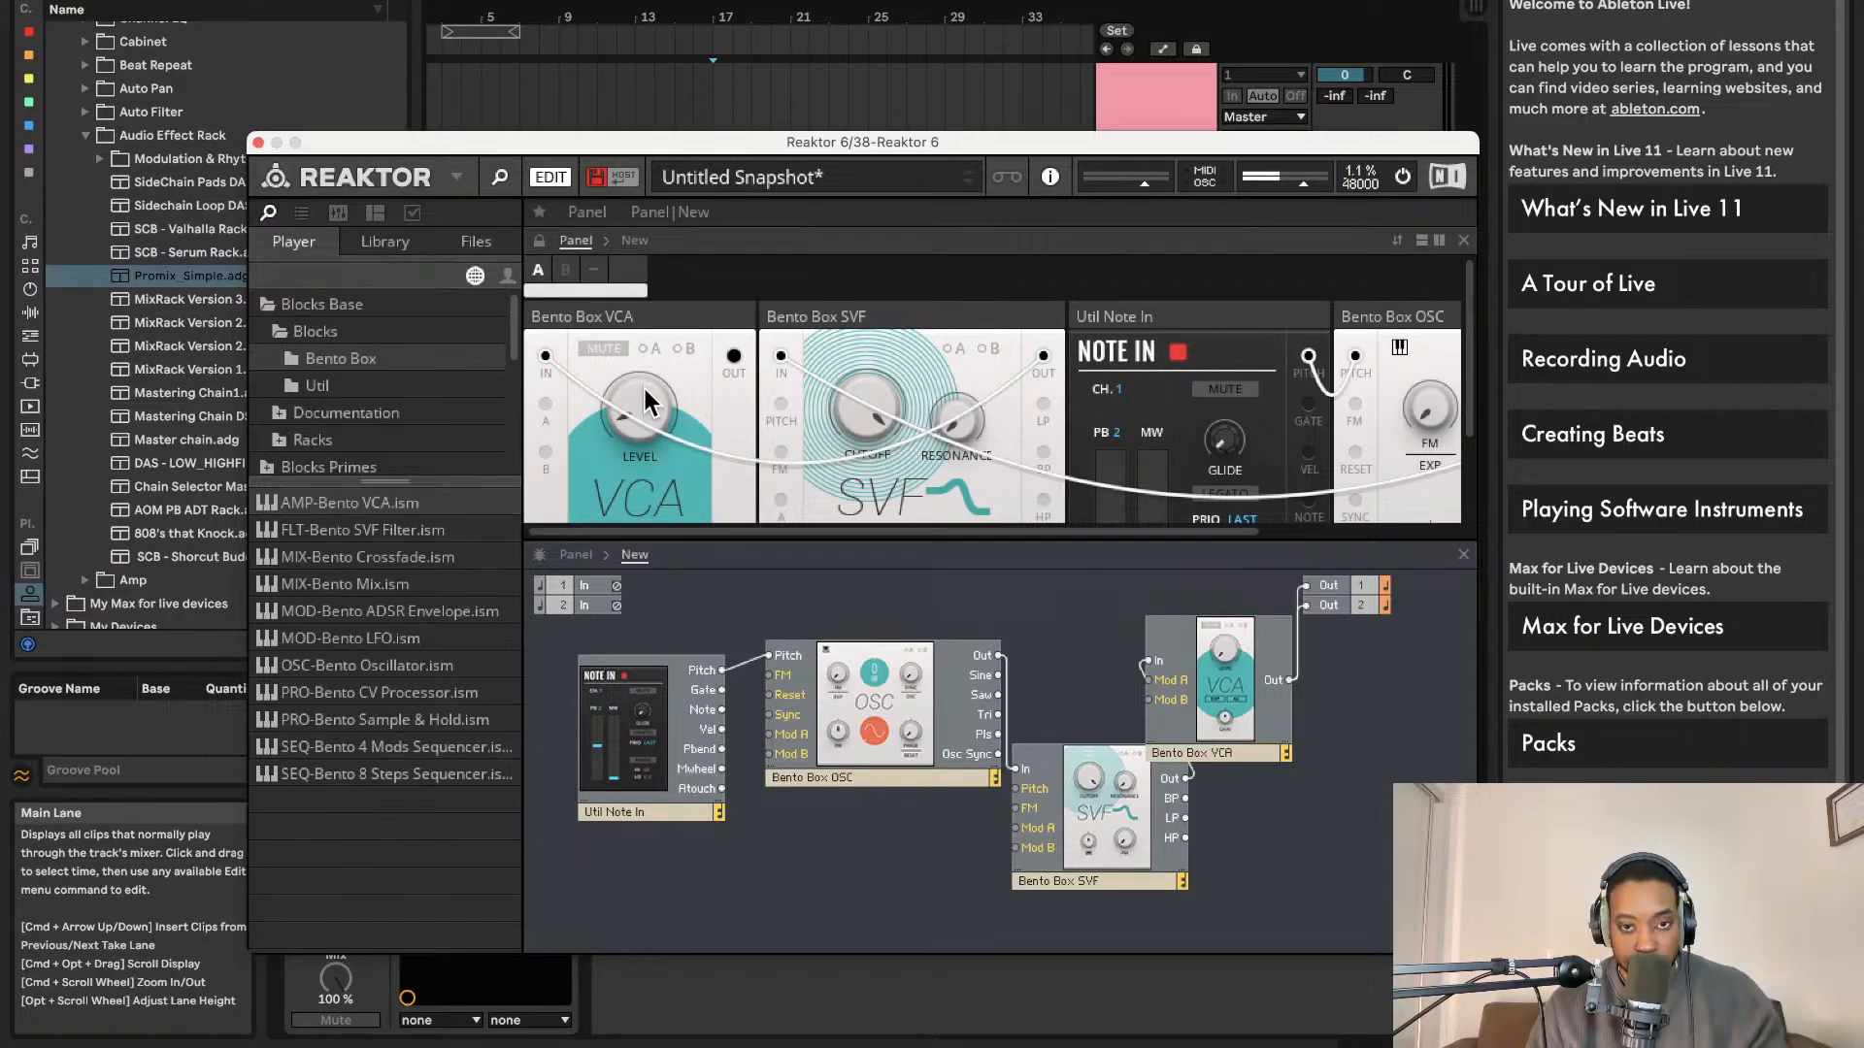
pyautogui.moveTo(371, 610); pyautogui.dragTo(718, 690)
pyautogui.moveTo(1438, 847); pyautogui.dragTo(1147, 681)
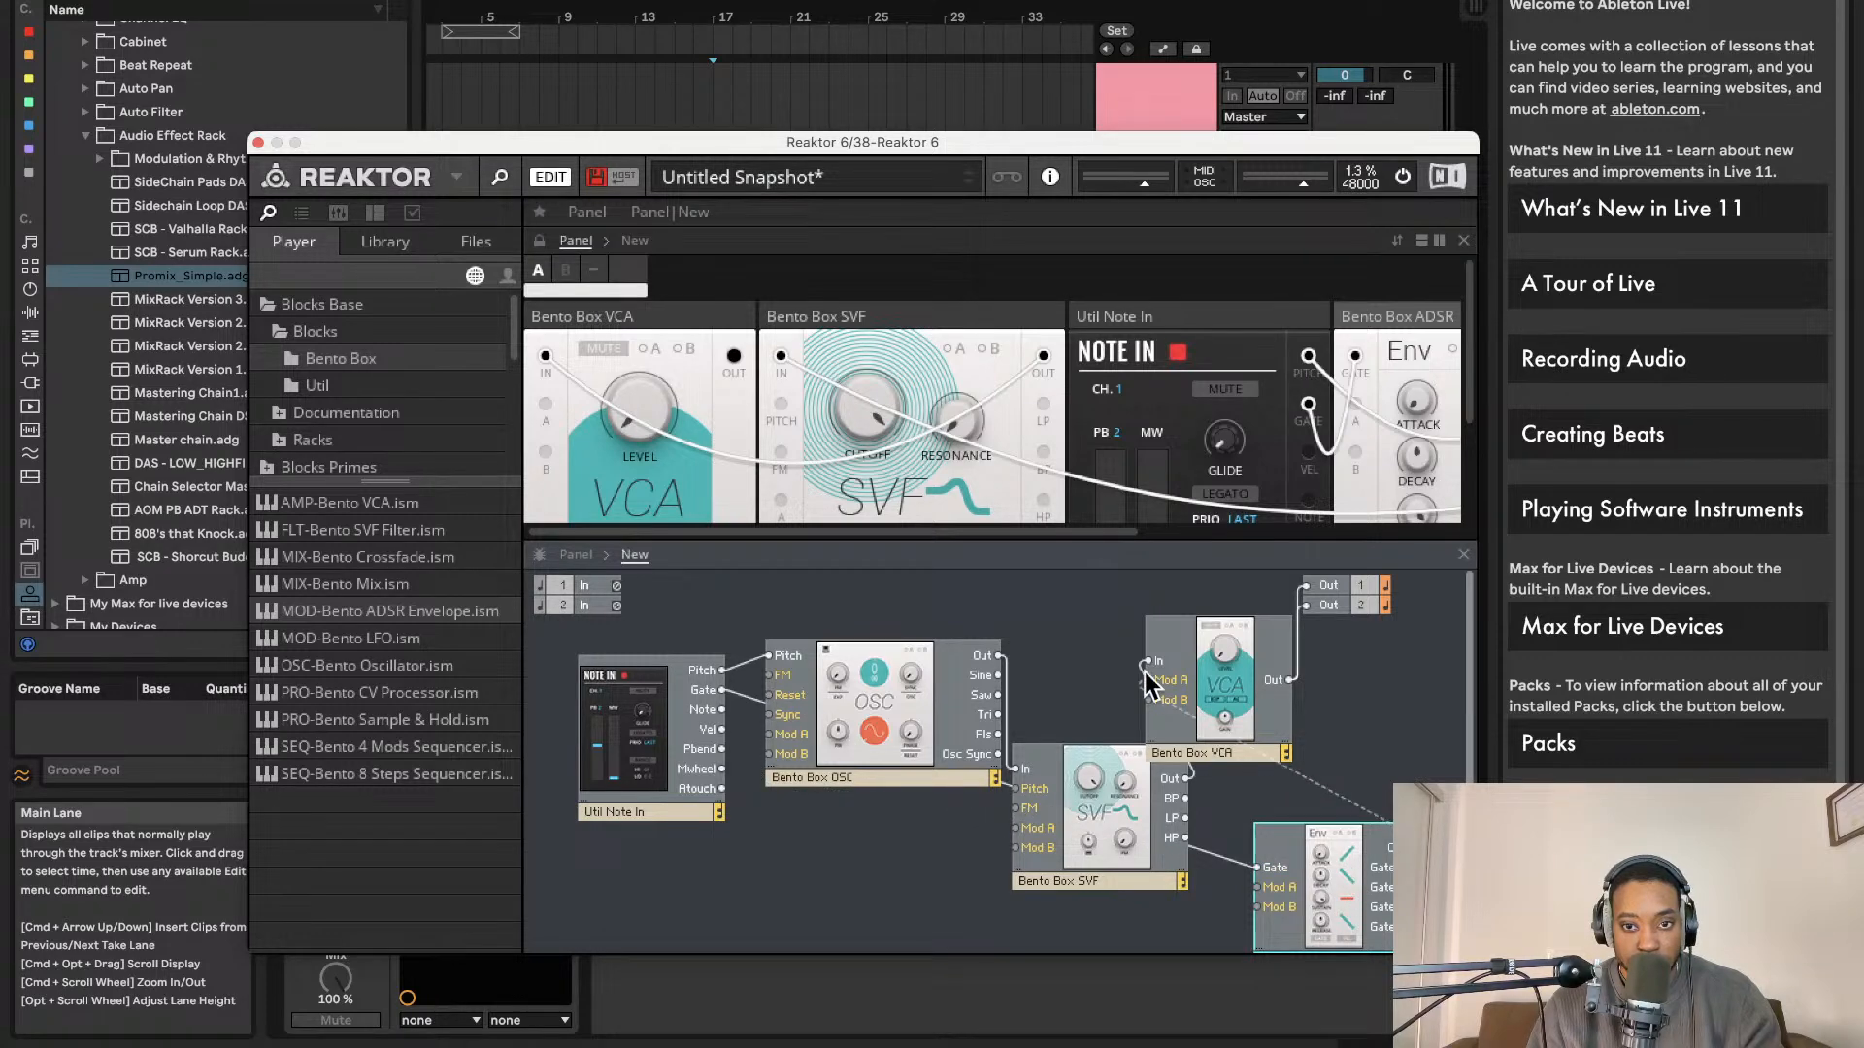
pyautogui.scroll(-2, 1009, 446)
pyautogui.hscroll(5, 1009, 447)
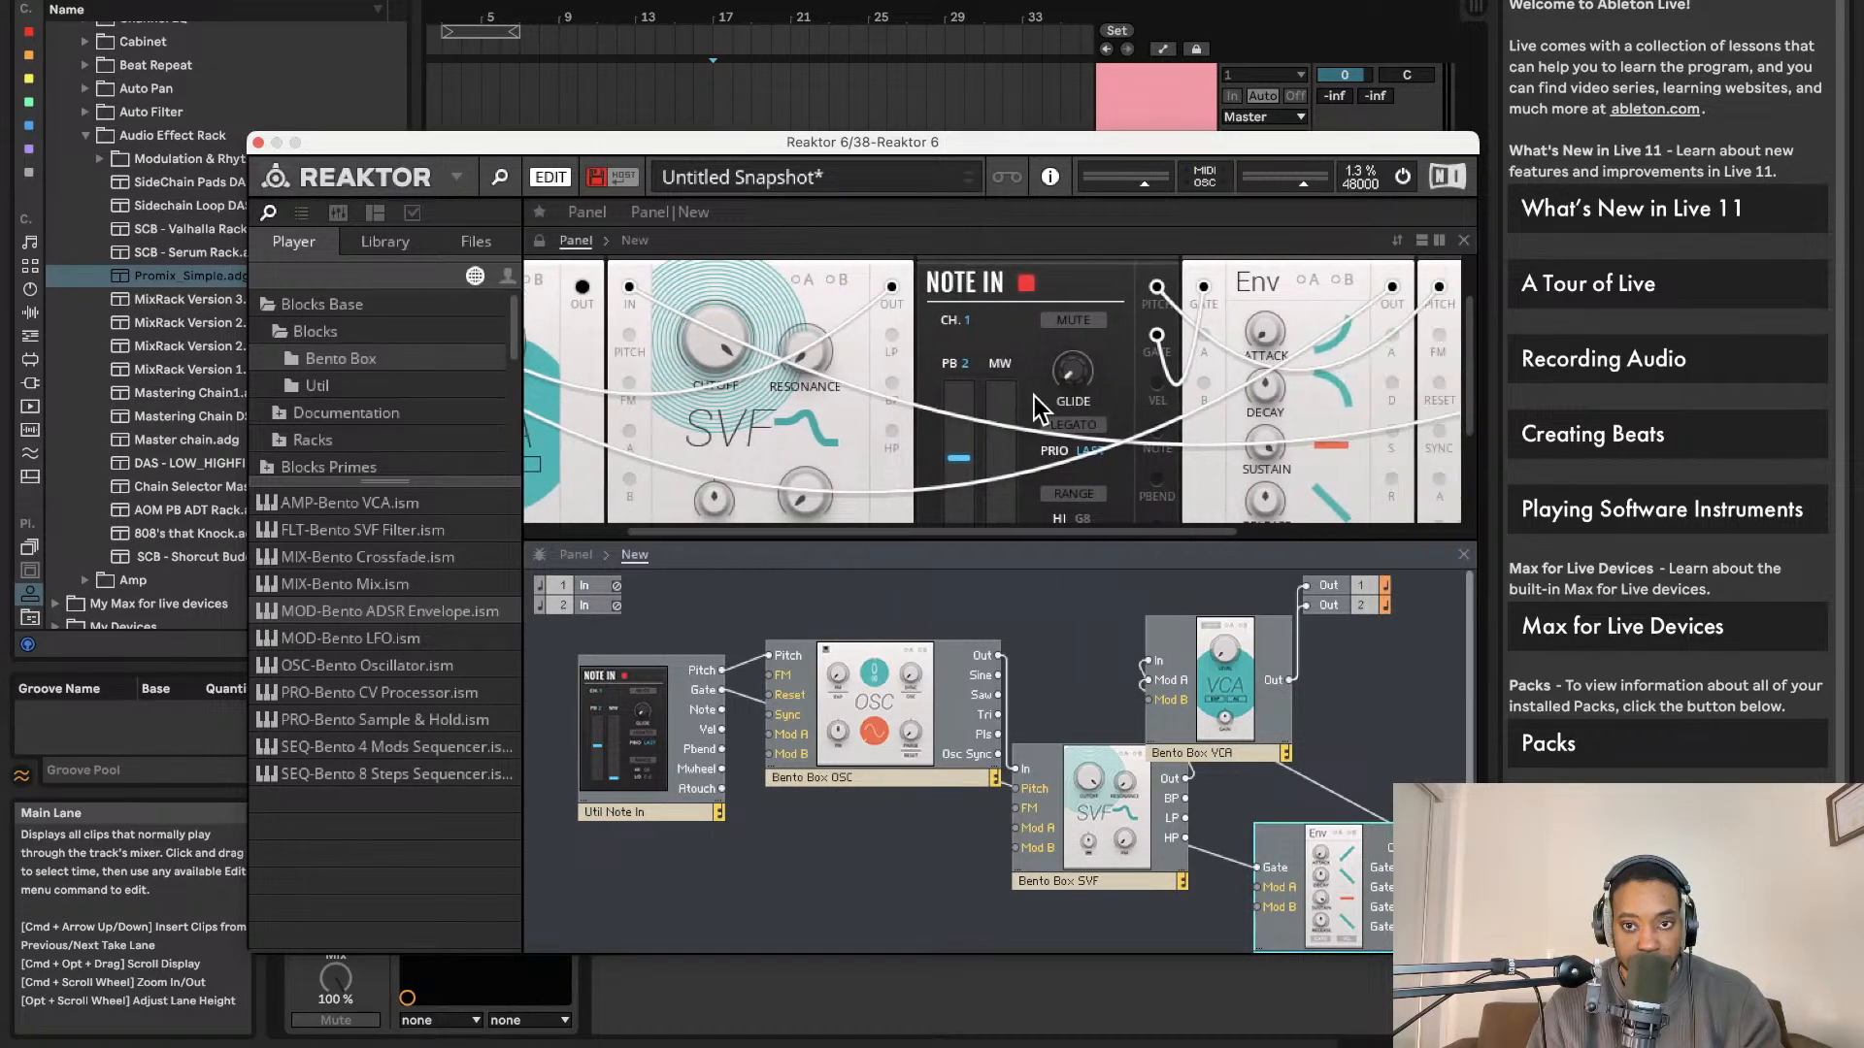
pyautogui.hscroll(-5, 848, 393)
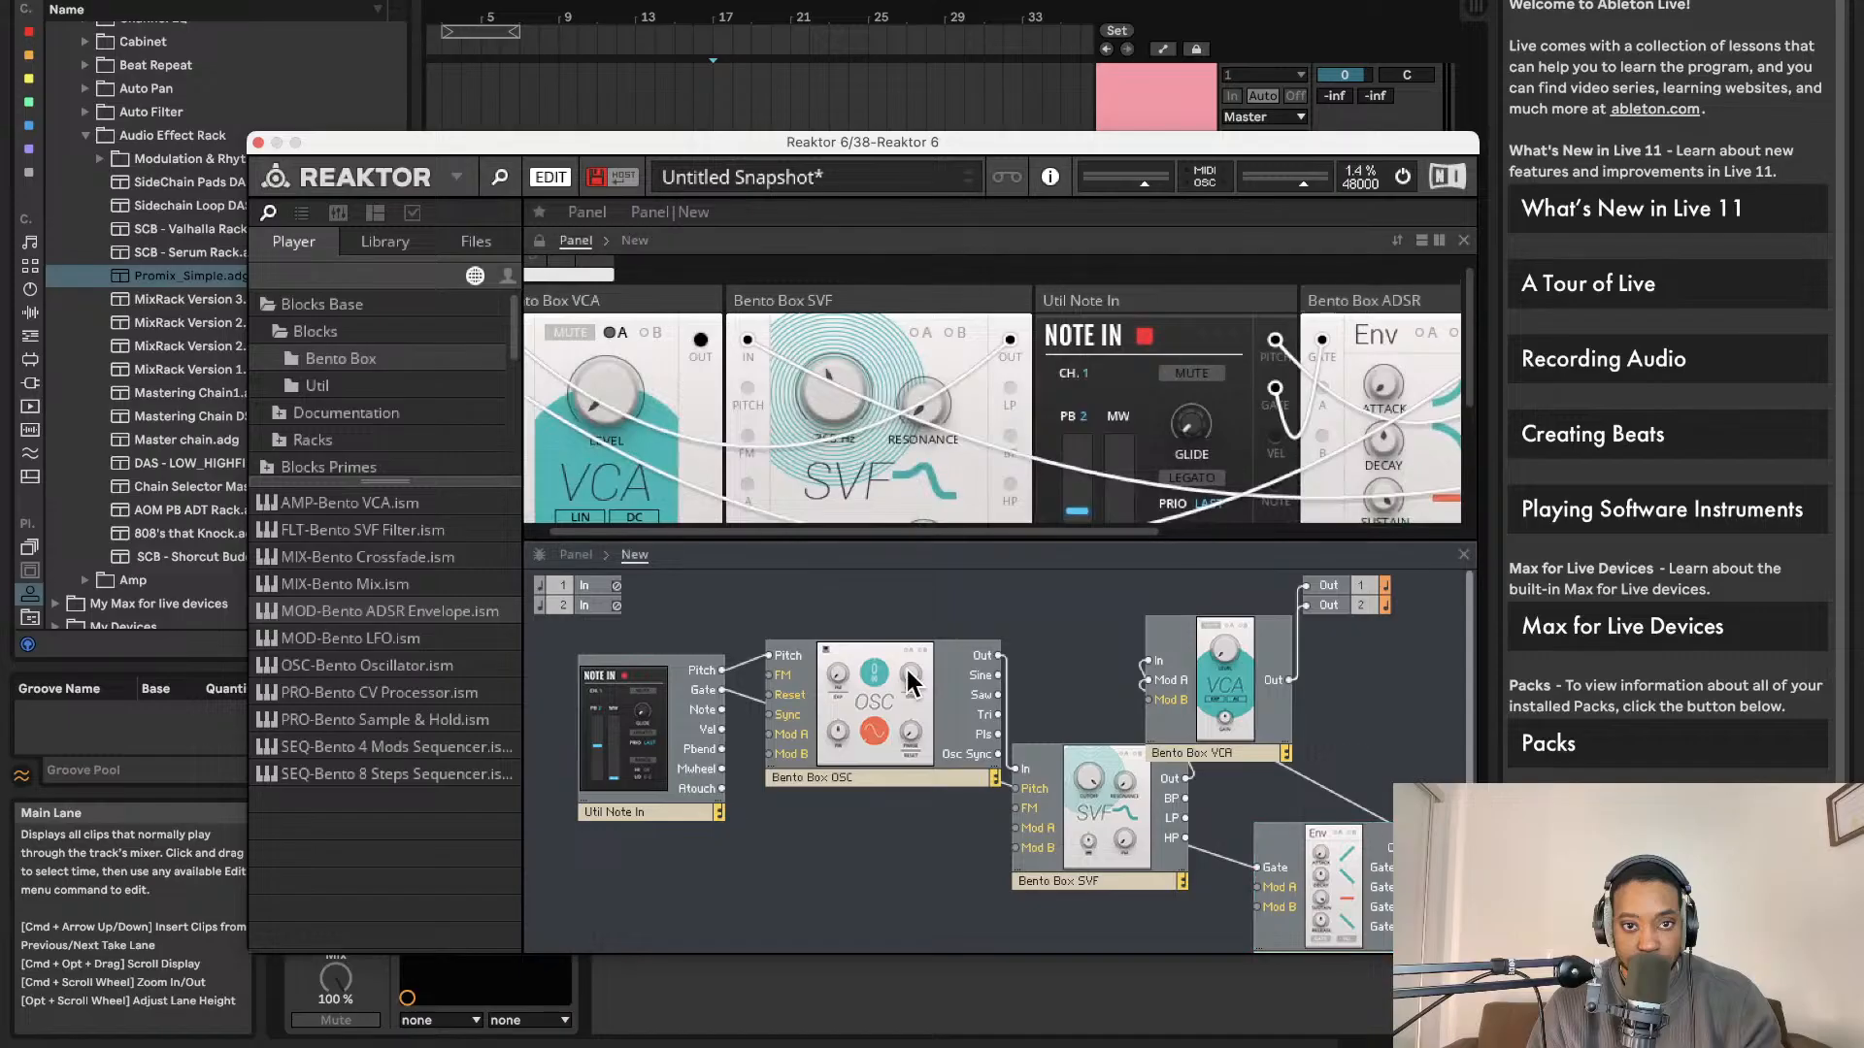
# Enable modulation A on the Bento Box VCA, turn its amount up and trim the main output level slightly.
pyautogui.click(622, 336)
pyautogui.moveTo(653, 394); pyautogui.dragTo(666, 224)
pyautogui.moveTo(1295, 188); pyautogui.dragTo(1286, 189)
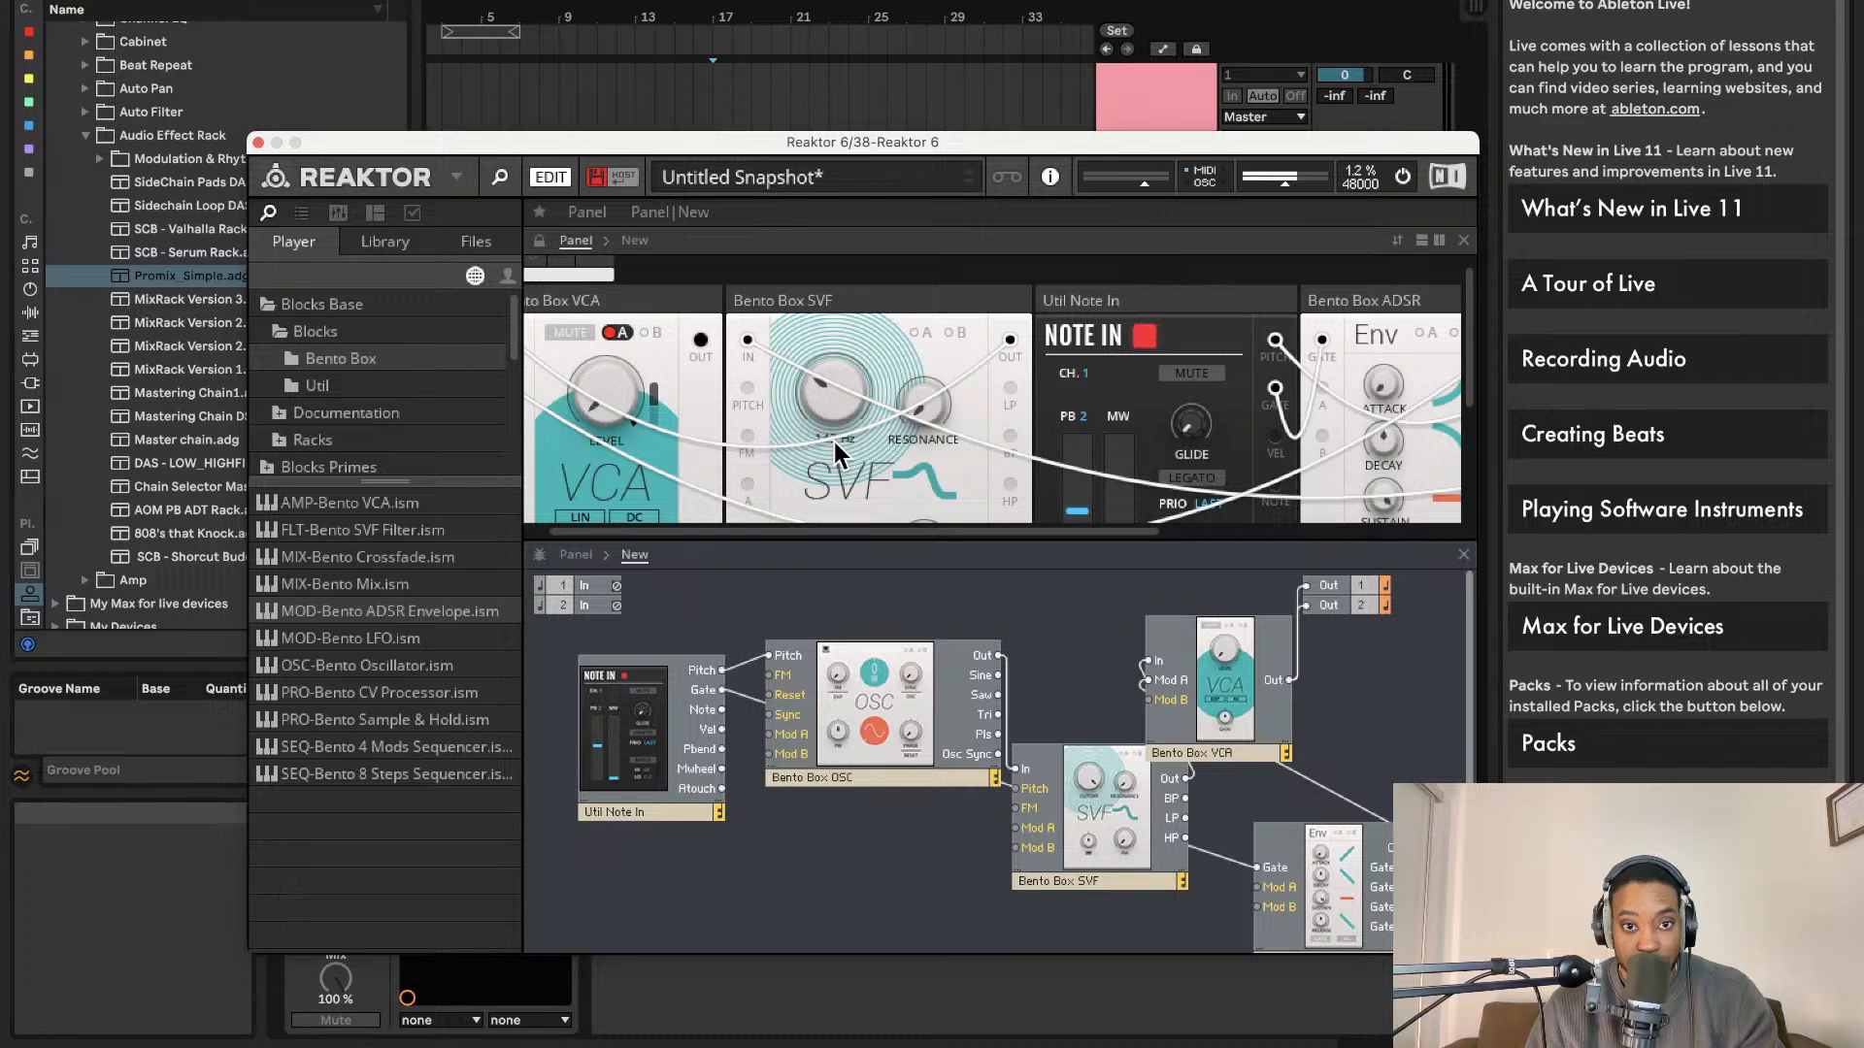
# Add a Util Scope block from the Util folder and wire VCA Out to the scope's In.
pyautogui.scroll(-2, 850, 441)
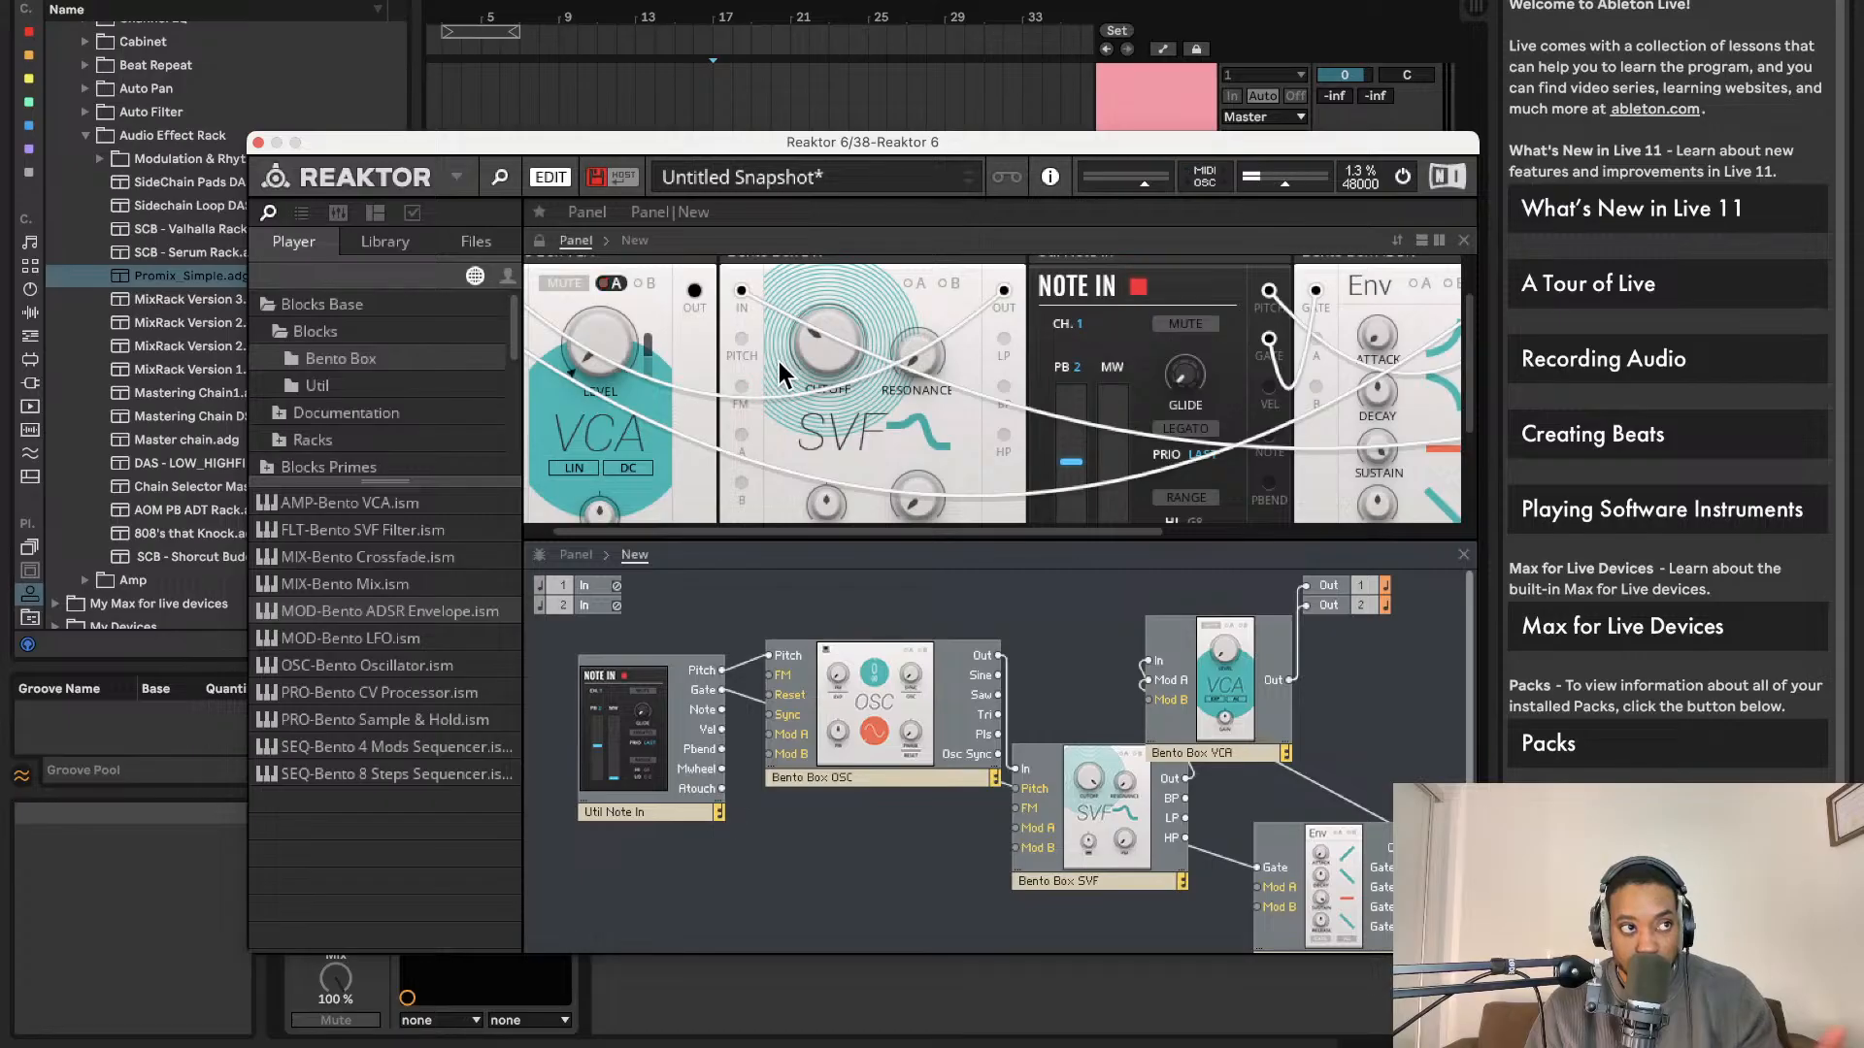
pyautogui.hscroll(5, 874, 359)
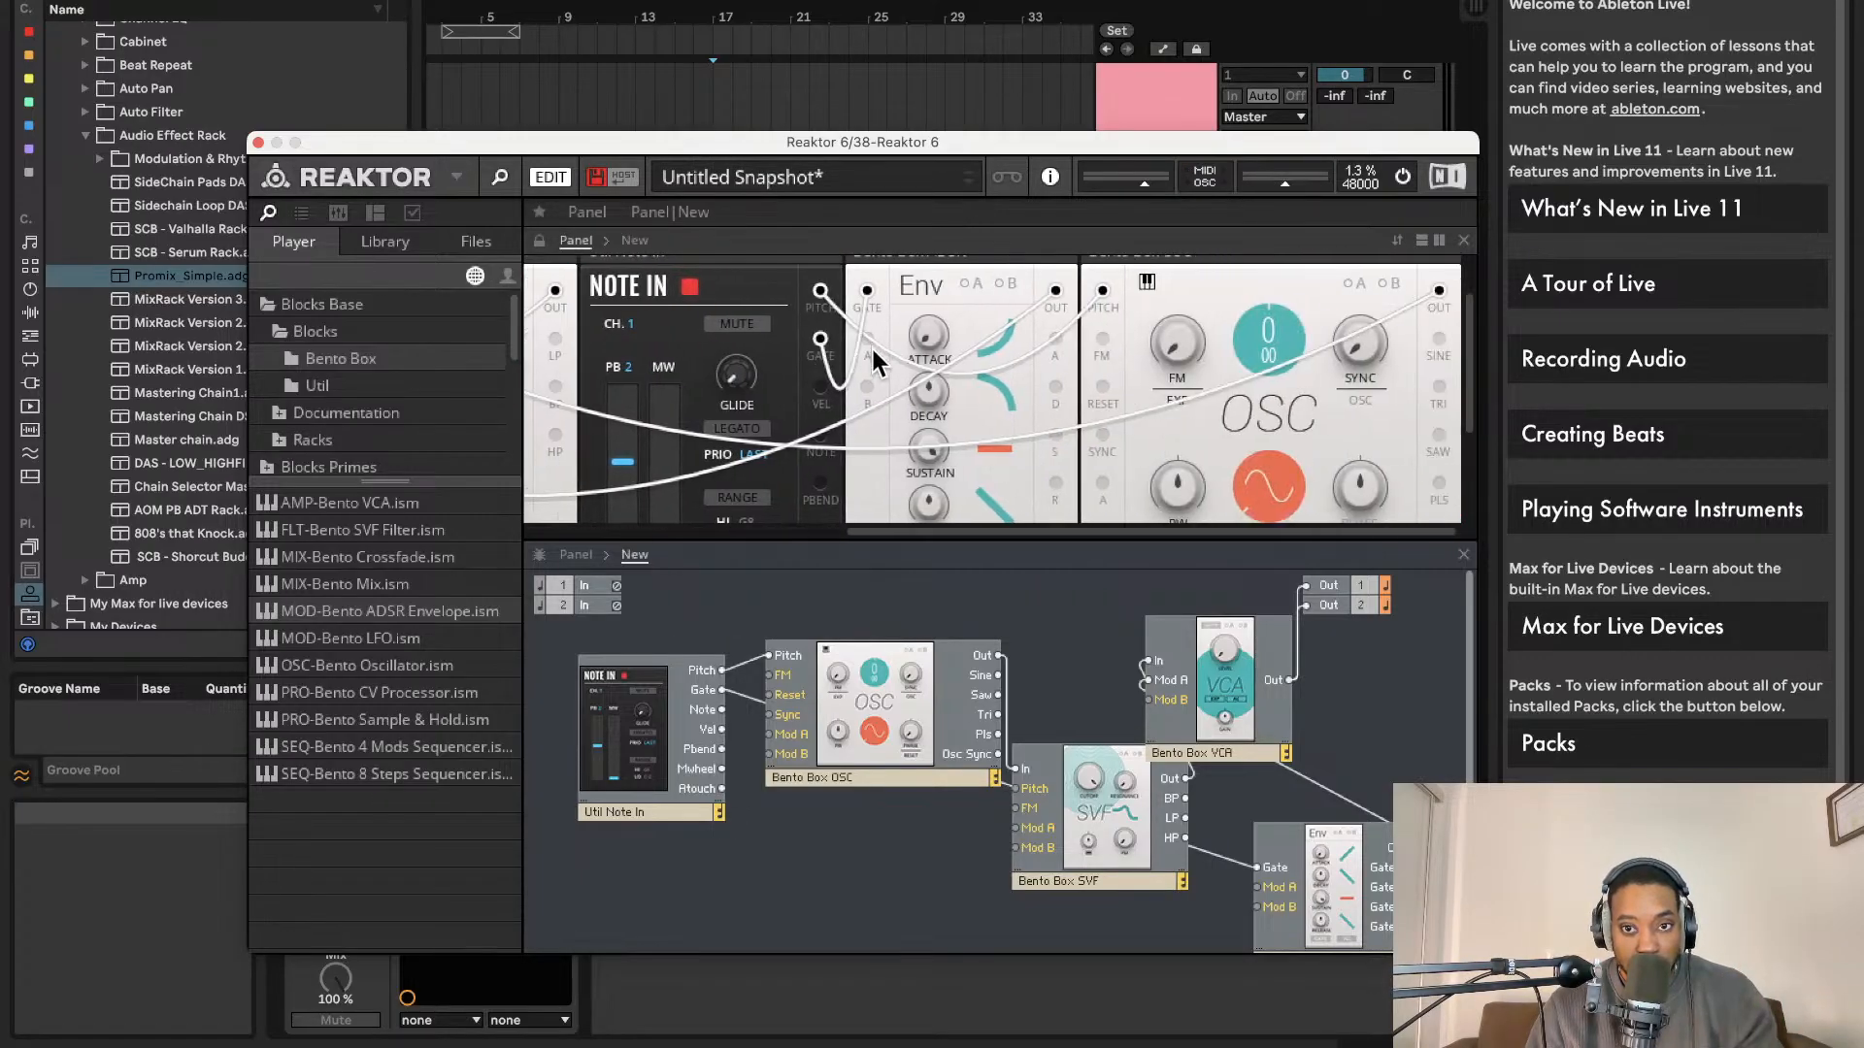
pyautogui.scroll(-4, 874, 359)
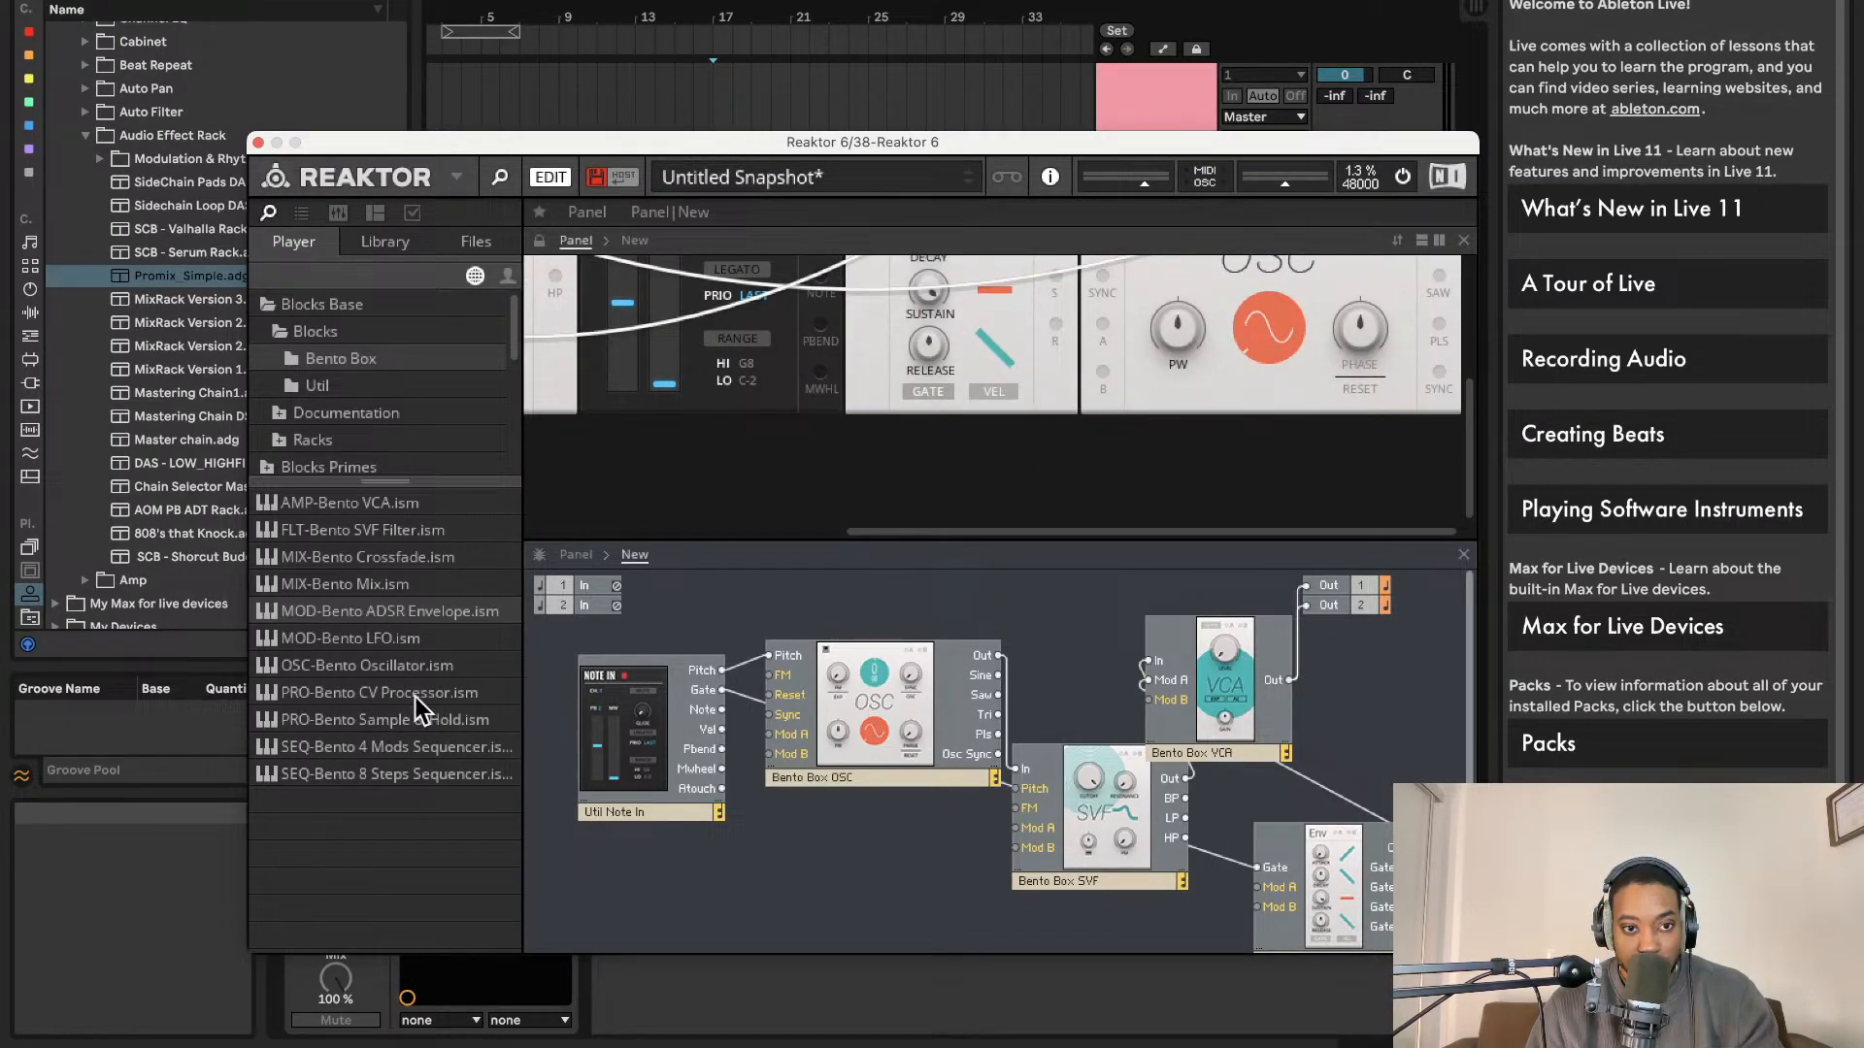
pyautogui.click(383, 361)
pyautogui.click(389, 388)
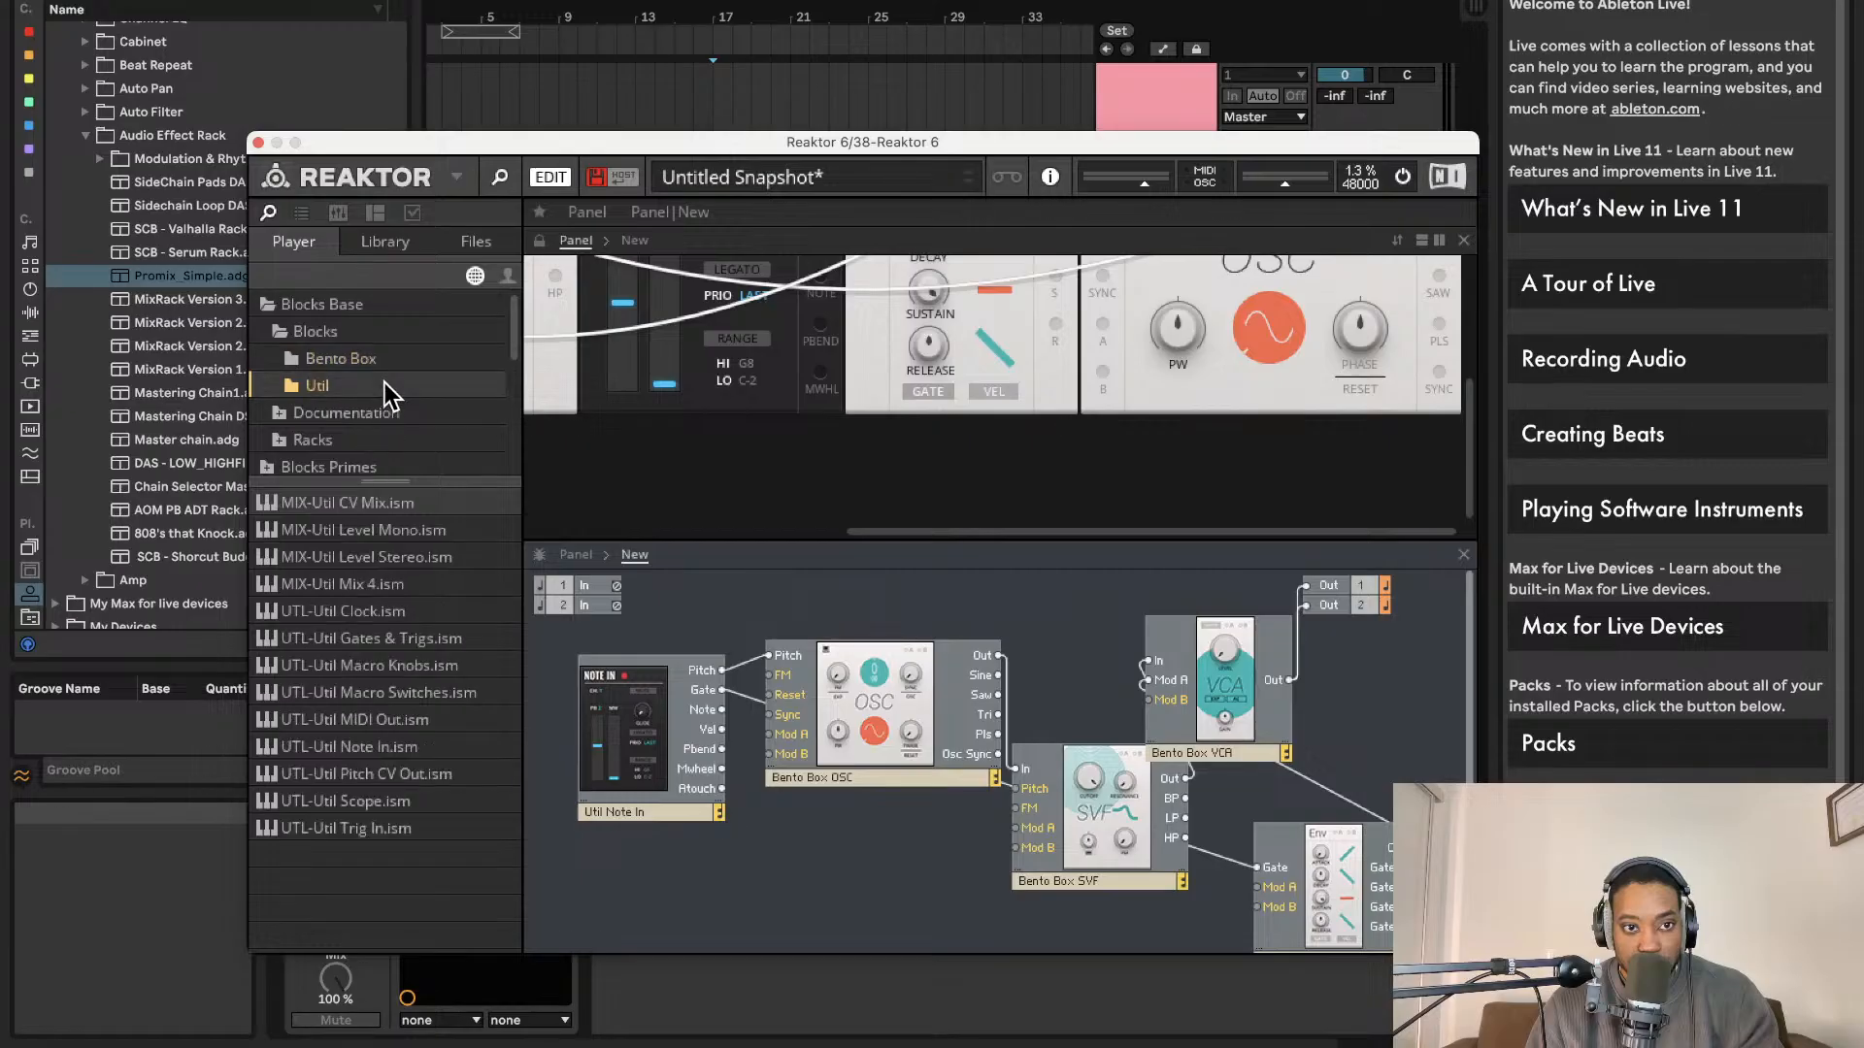
pyautogui.moveTo(386, 801); pyautogui.dragTo(1149, 679)
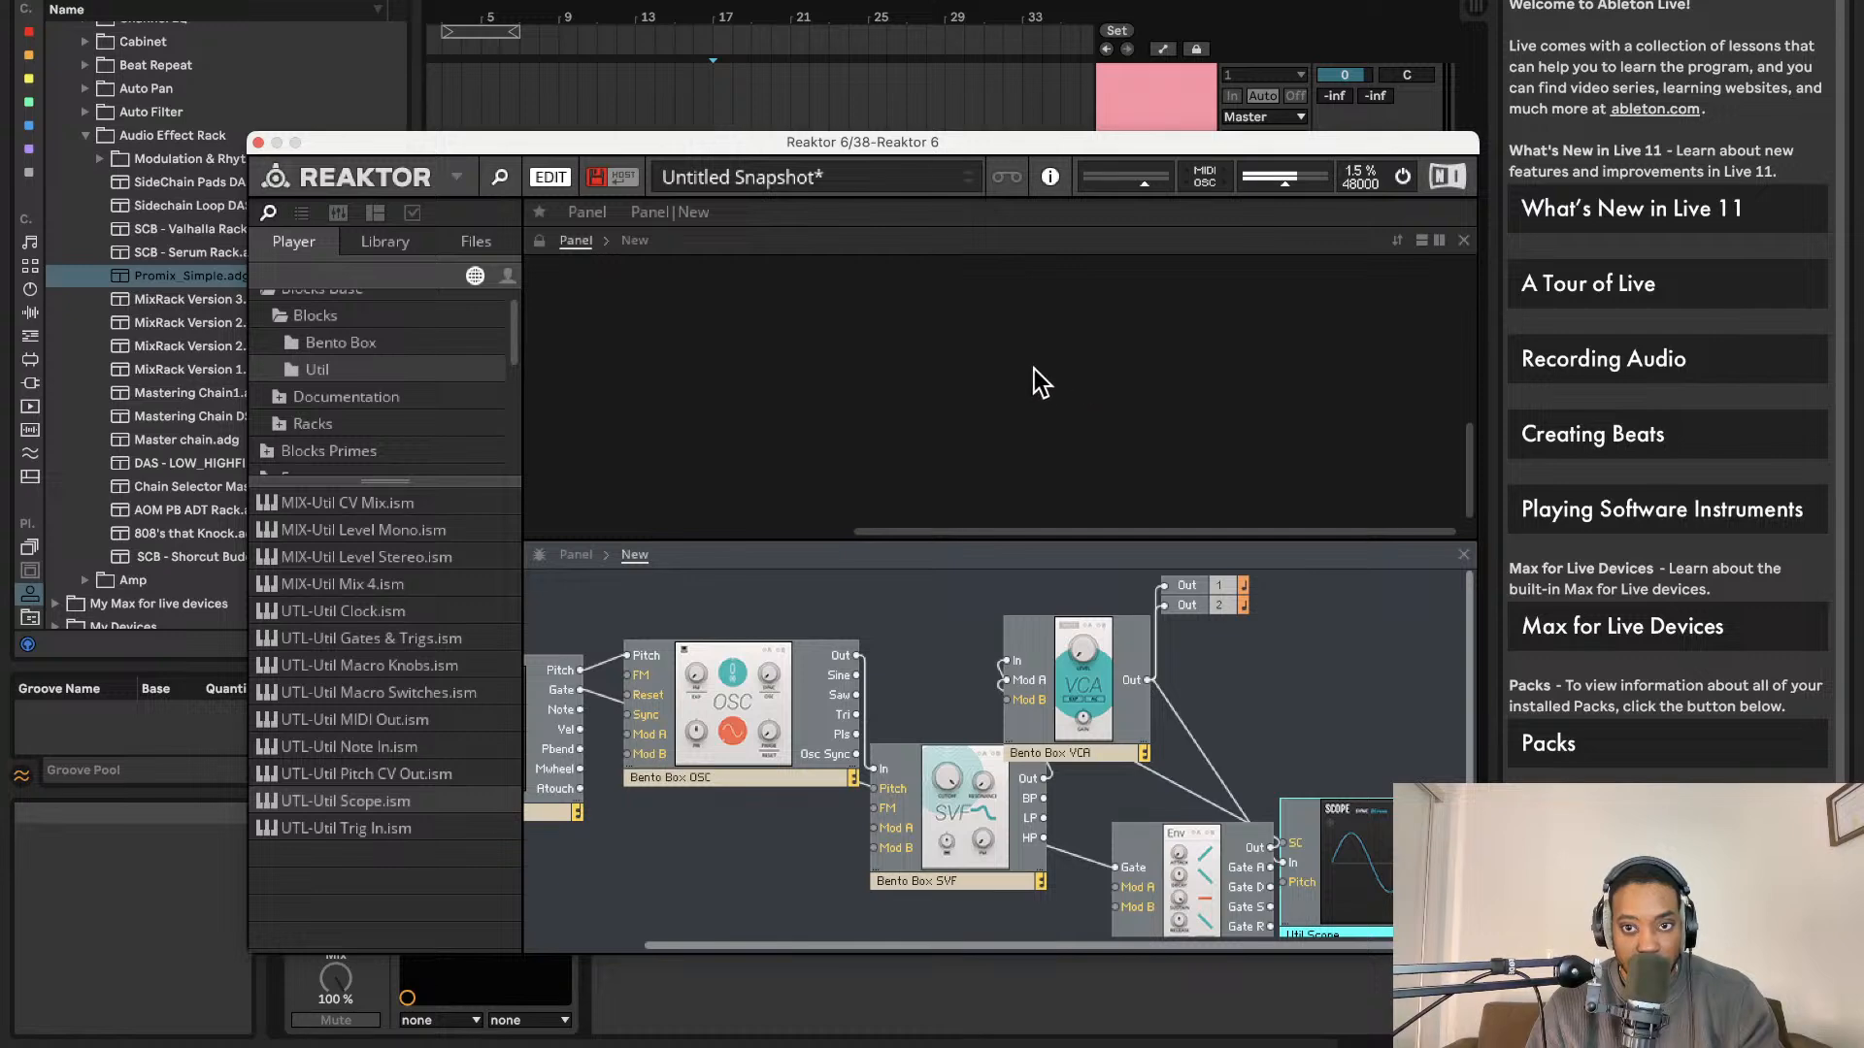
# Move the Util Note In block to the start of the block row in the rack panel.
pyautogui.scroll(8, 1031, 374)
pyautogui.click(1058, 376)
pyautogui.moveTo(1138, 301); pyautogui.dragTo(589, 289)
pyautogui.hscroll(2, 941, 312)
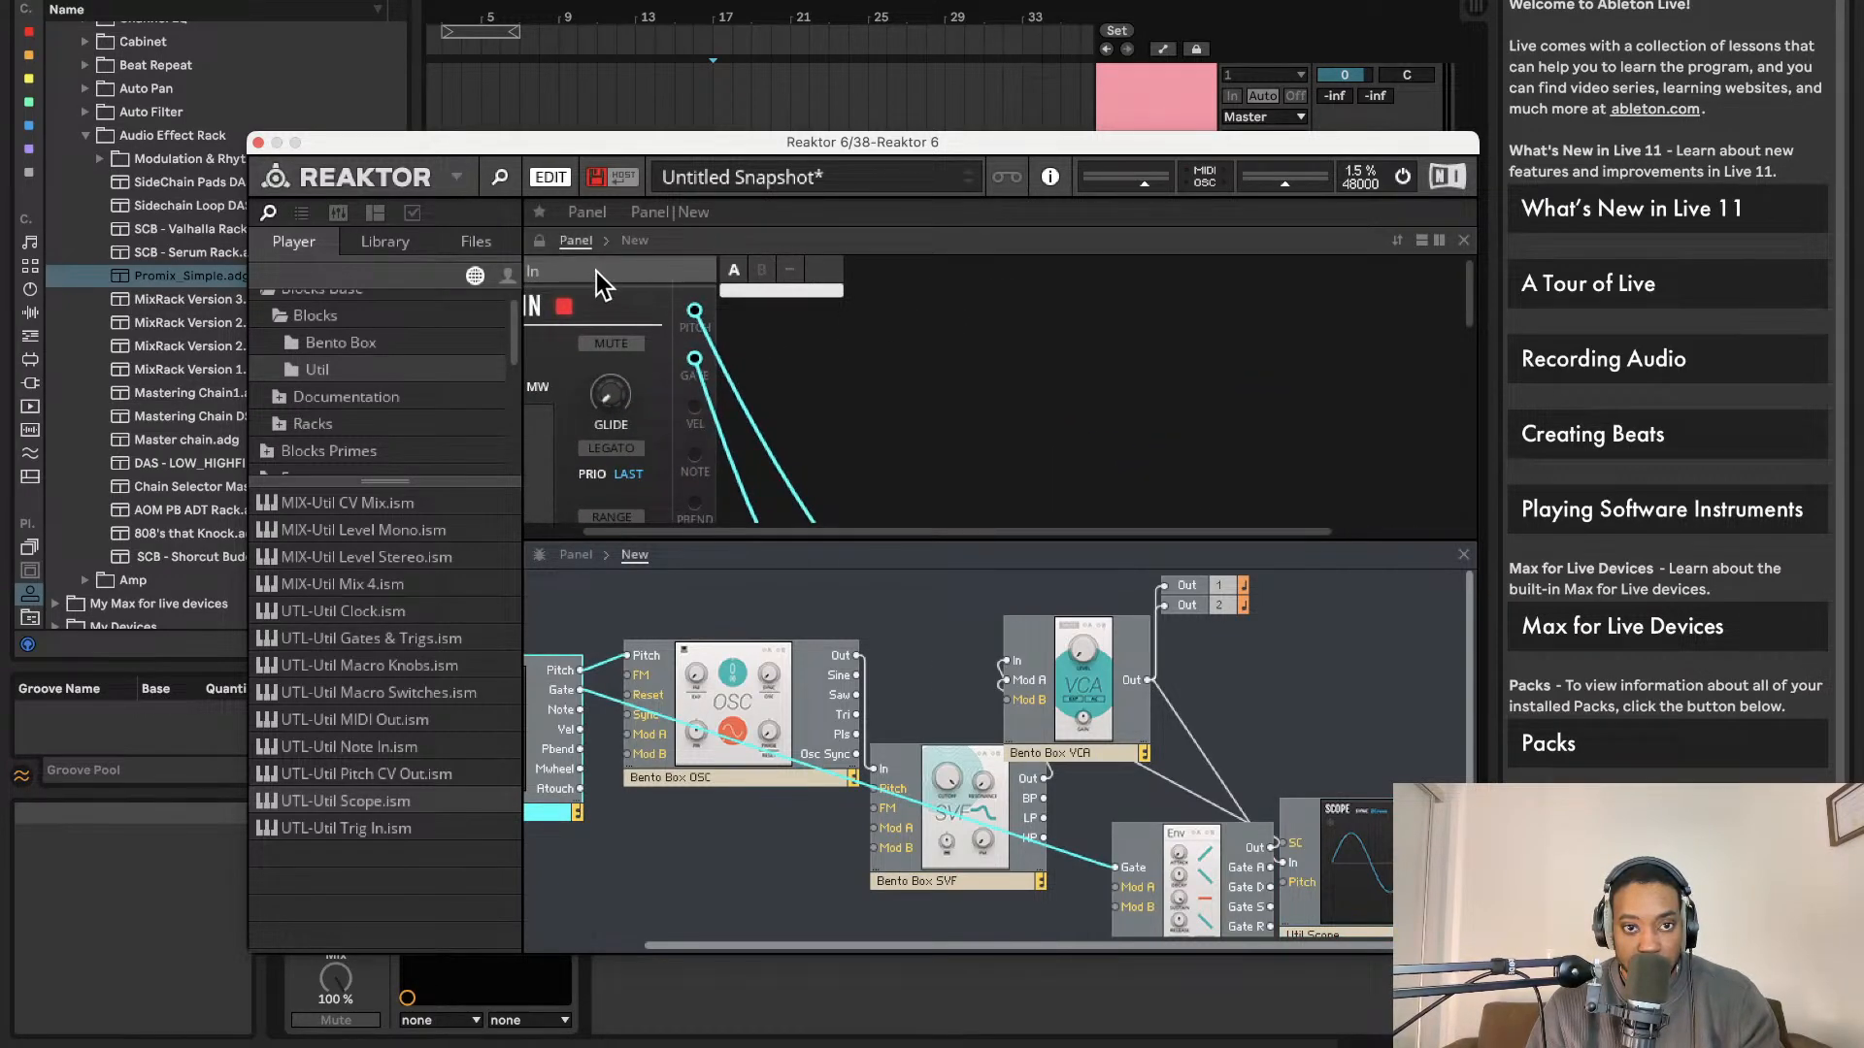
# Place the Util Scope and the Bento Box VCA side by side in a second row below the other blocks.
pyautogui.scroll(-5, 683, 338)
pyautogui.scroll(5, 645, 313)
pyautogui.moveTo(645, 310); pyautogui.dragTo(620, 498)
pyautogui.scroll(-4, 789, 402)
pyautogui.scroll(4, 839, 313)
pyautogui.moveTo(888, 284); pyautogui.dragTo(1131, 561)
pyautogui.scroll(-3, 1107, 509)
pyautogui.scroll(4, 1066, 503)
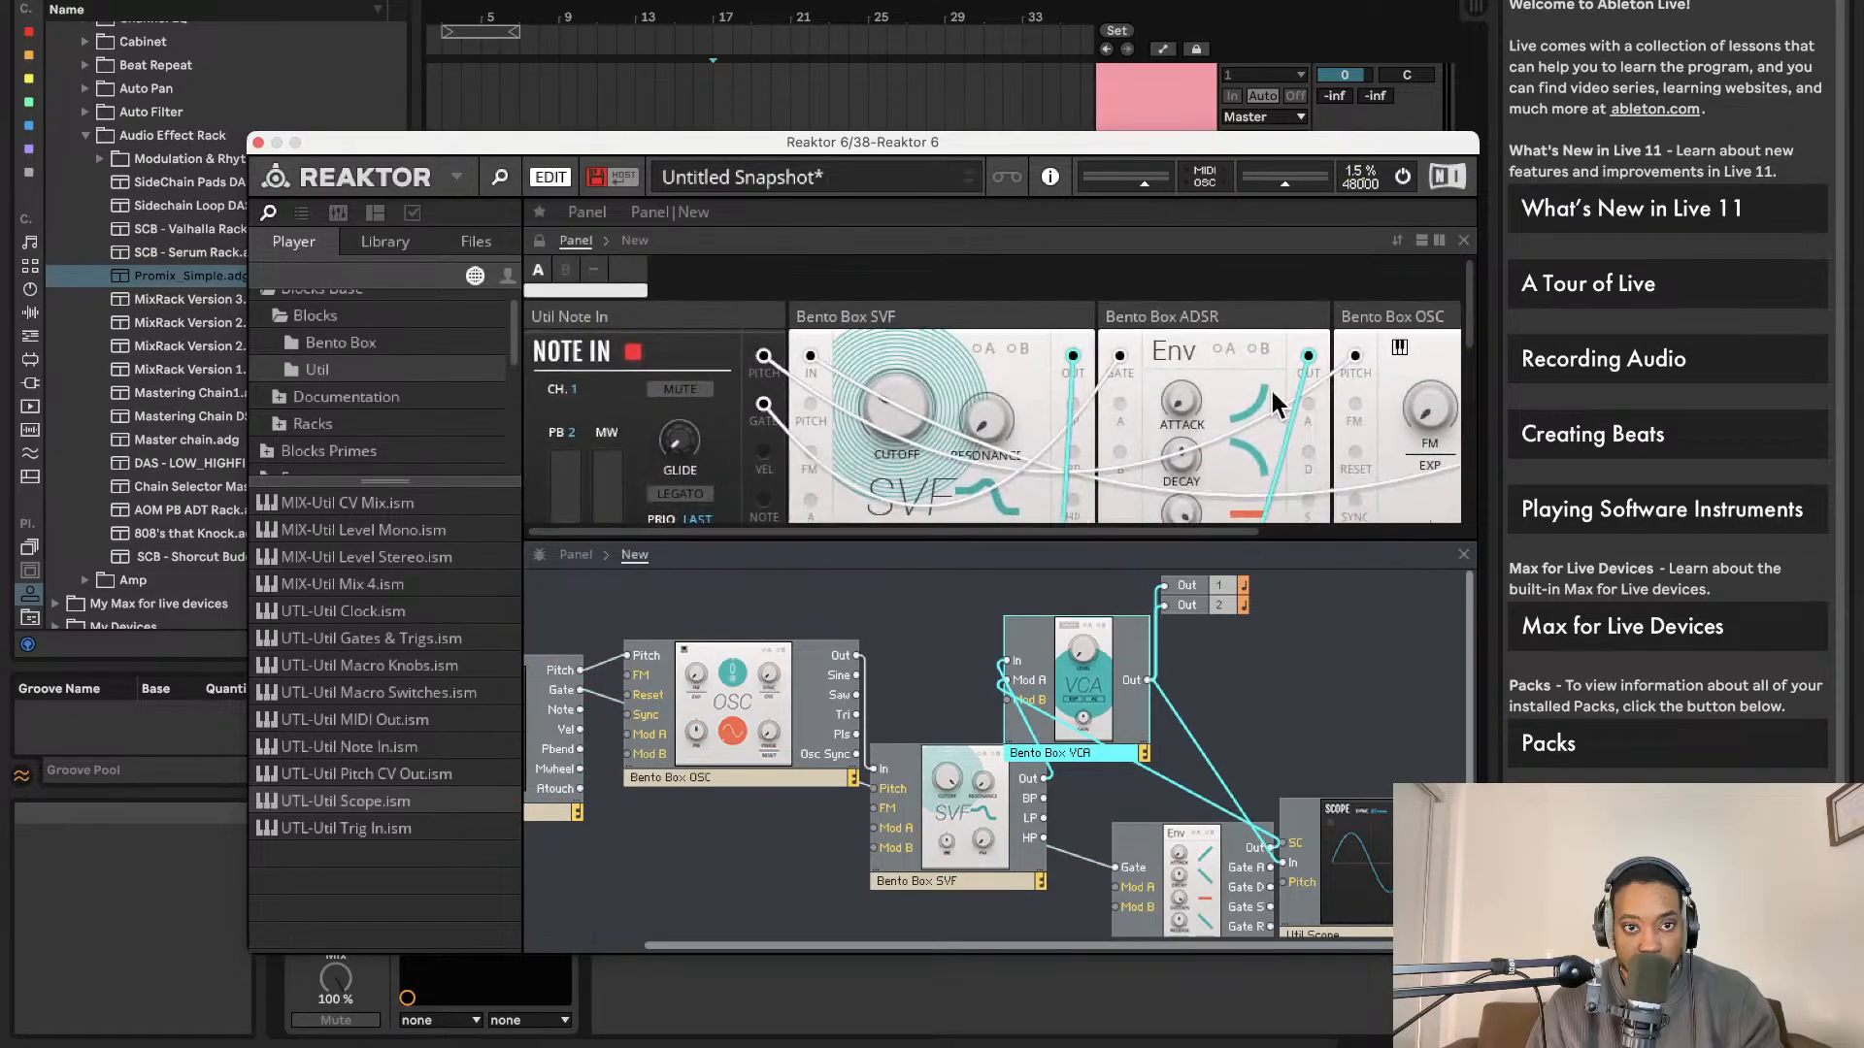
# Move the Bento Box ADSR block to the end of the first row after OSC and check the scope's waveform.
pyautogui.scroll(-3, 1275, 398)
pyautogui.scroll(3, 1163, 415)
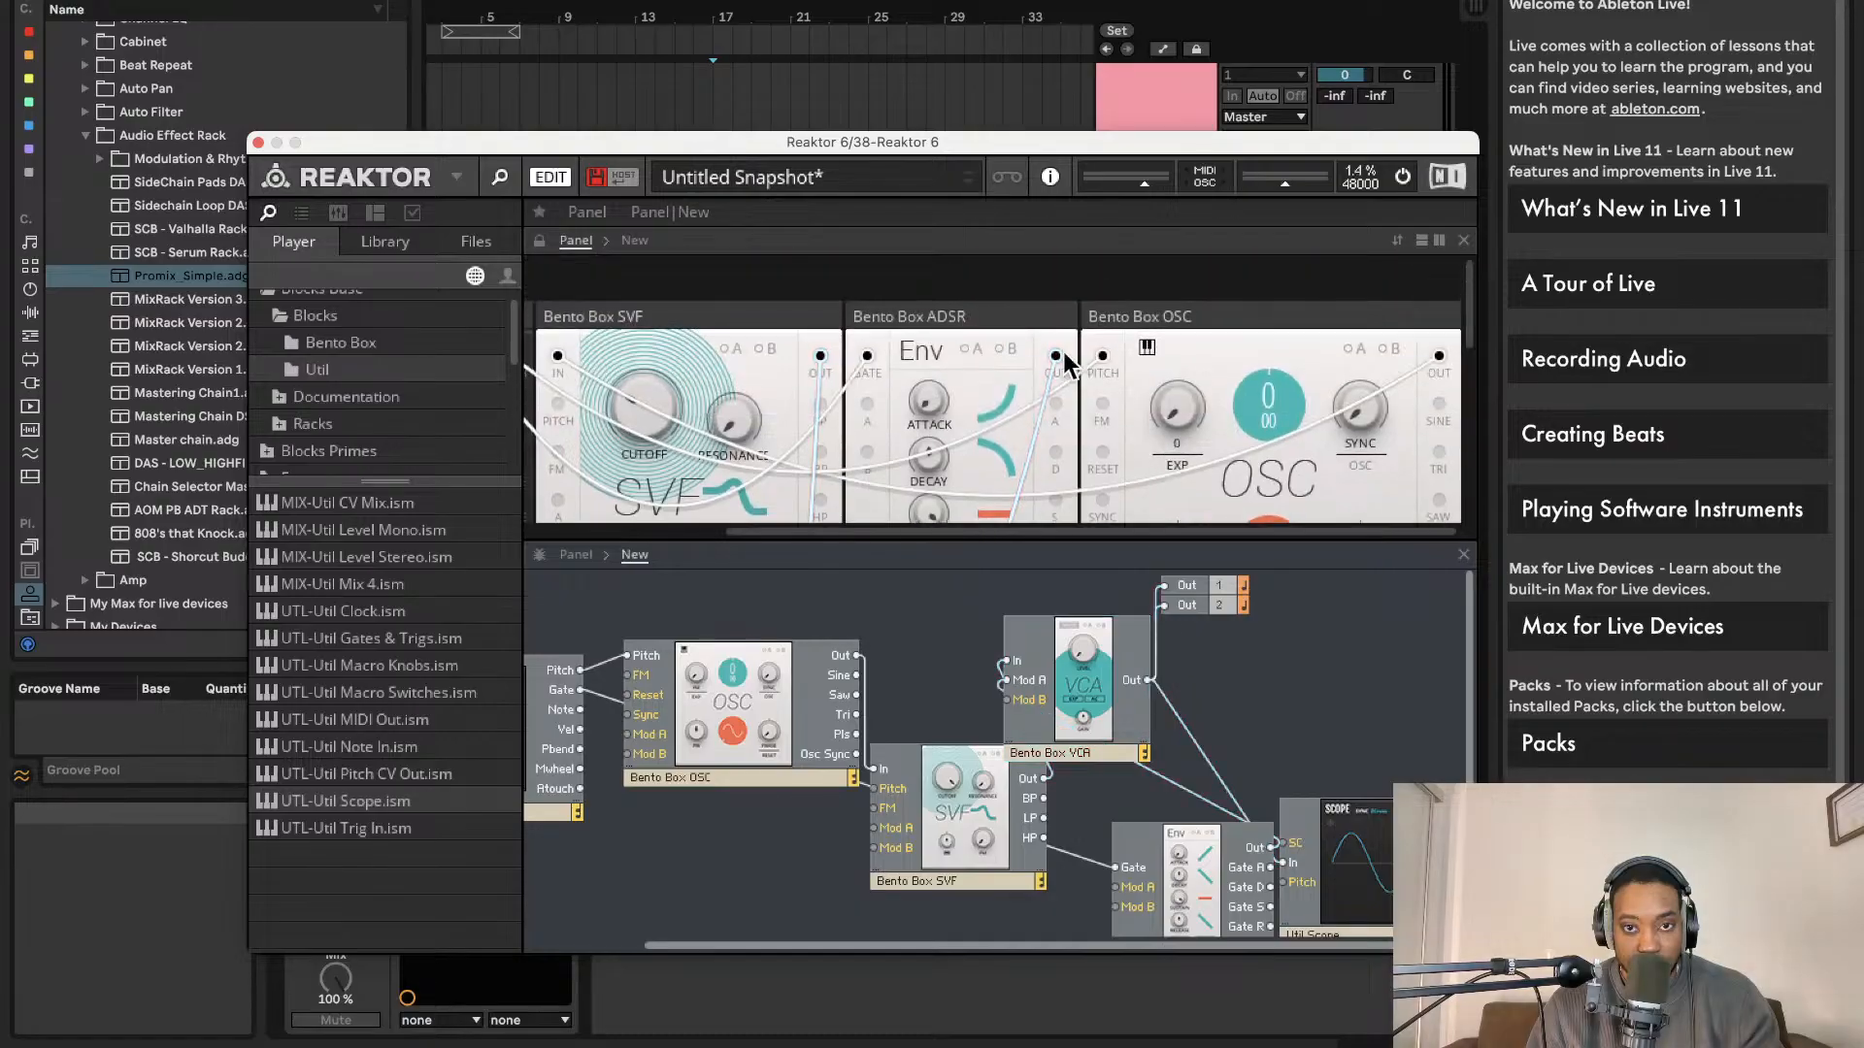
pyautogui.moveTo(1019, 345); pyautogui.dragTo(1233, 377)
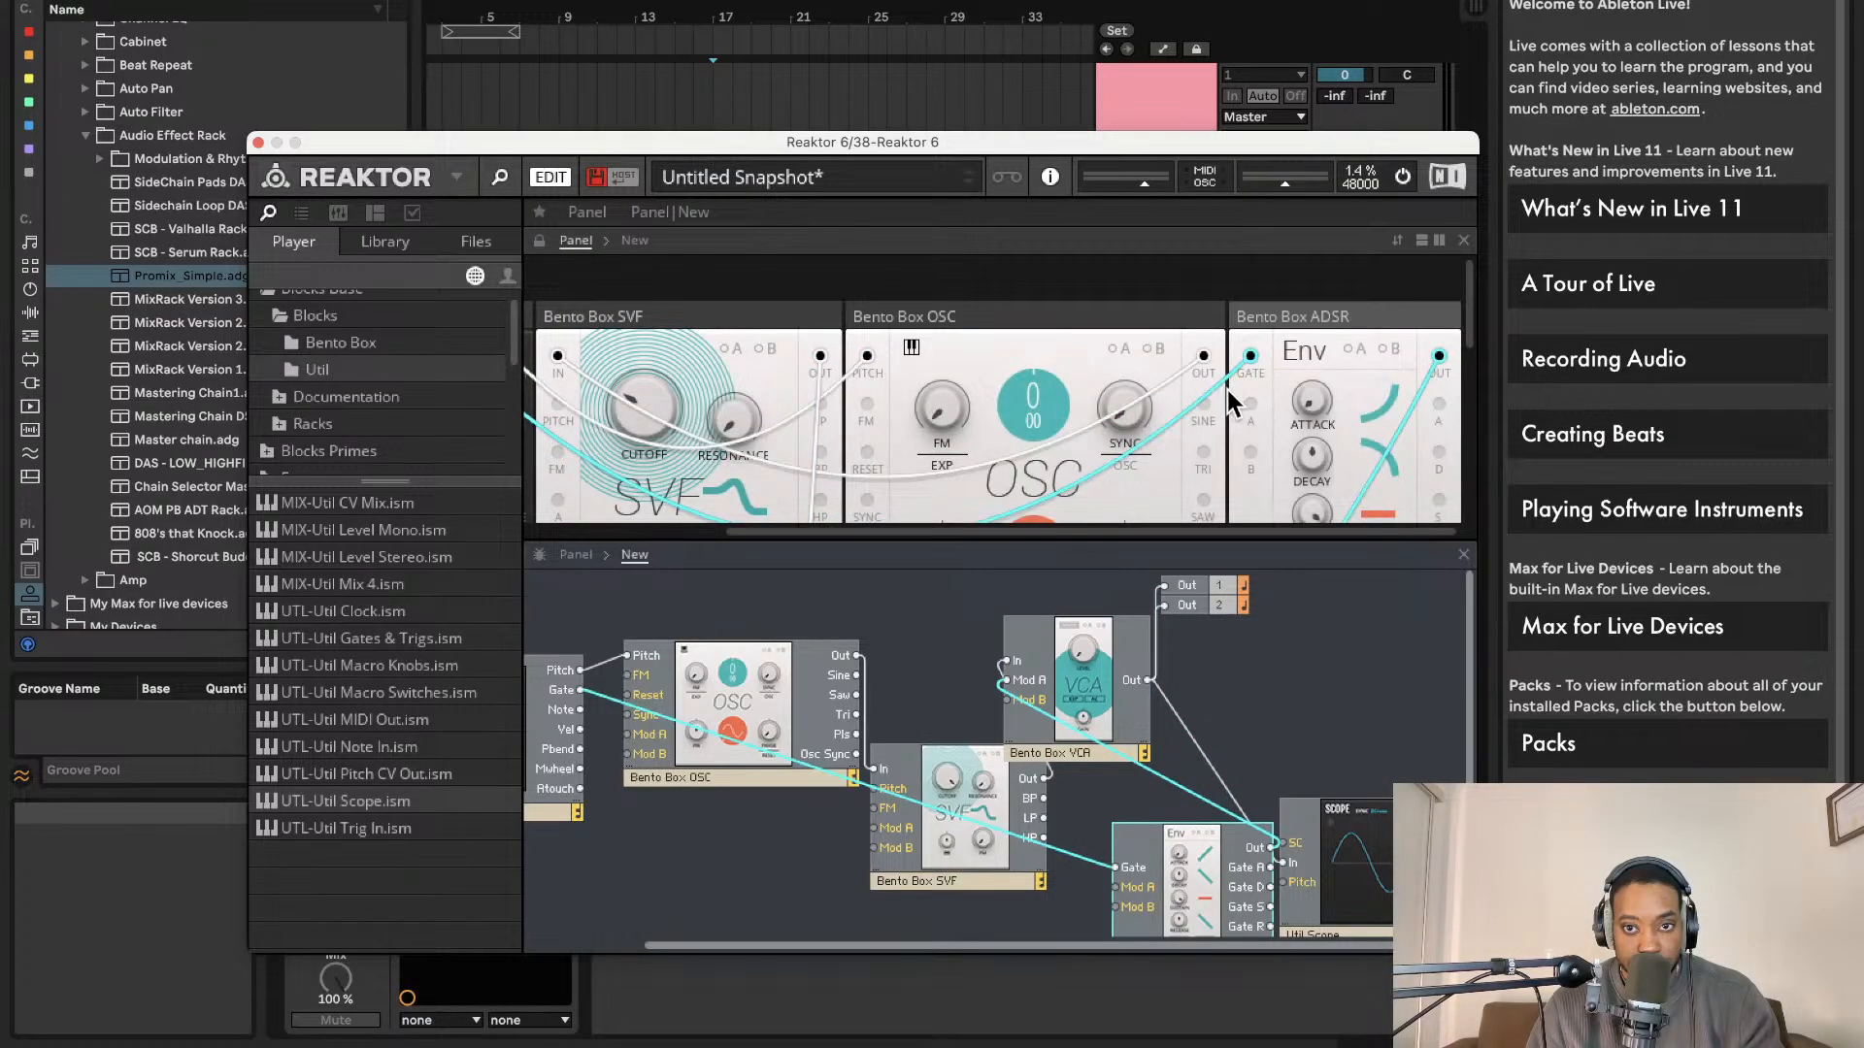
pyautogui.scroll(-3, 1231, 383)
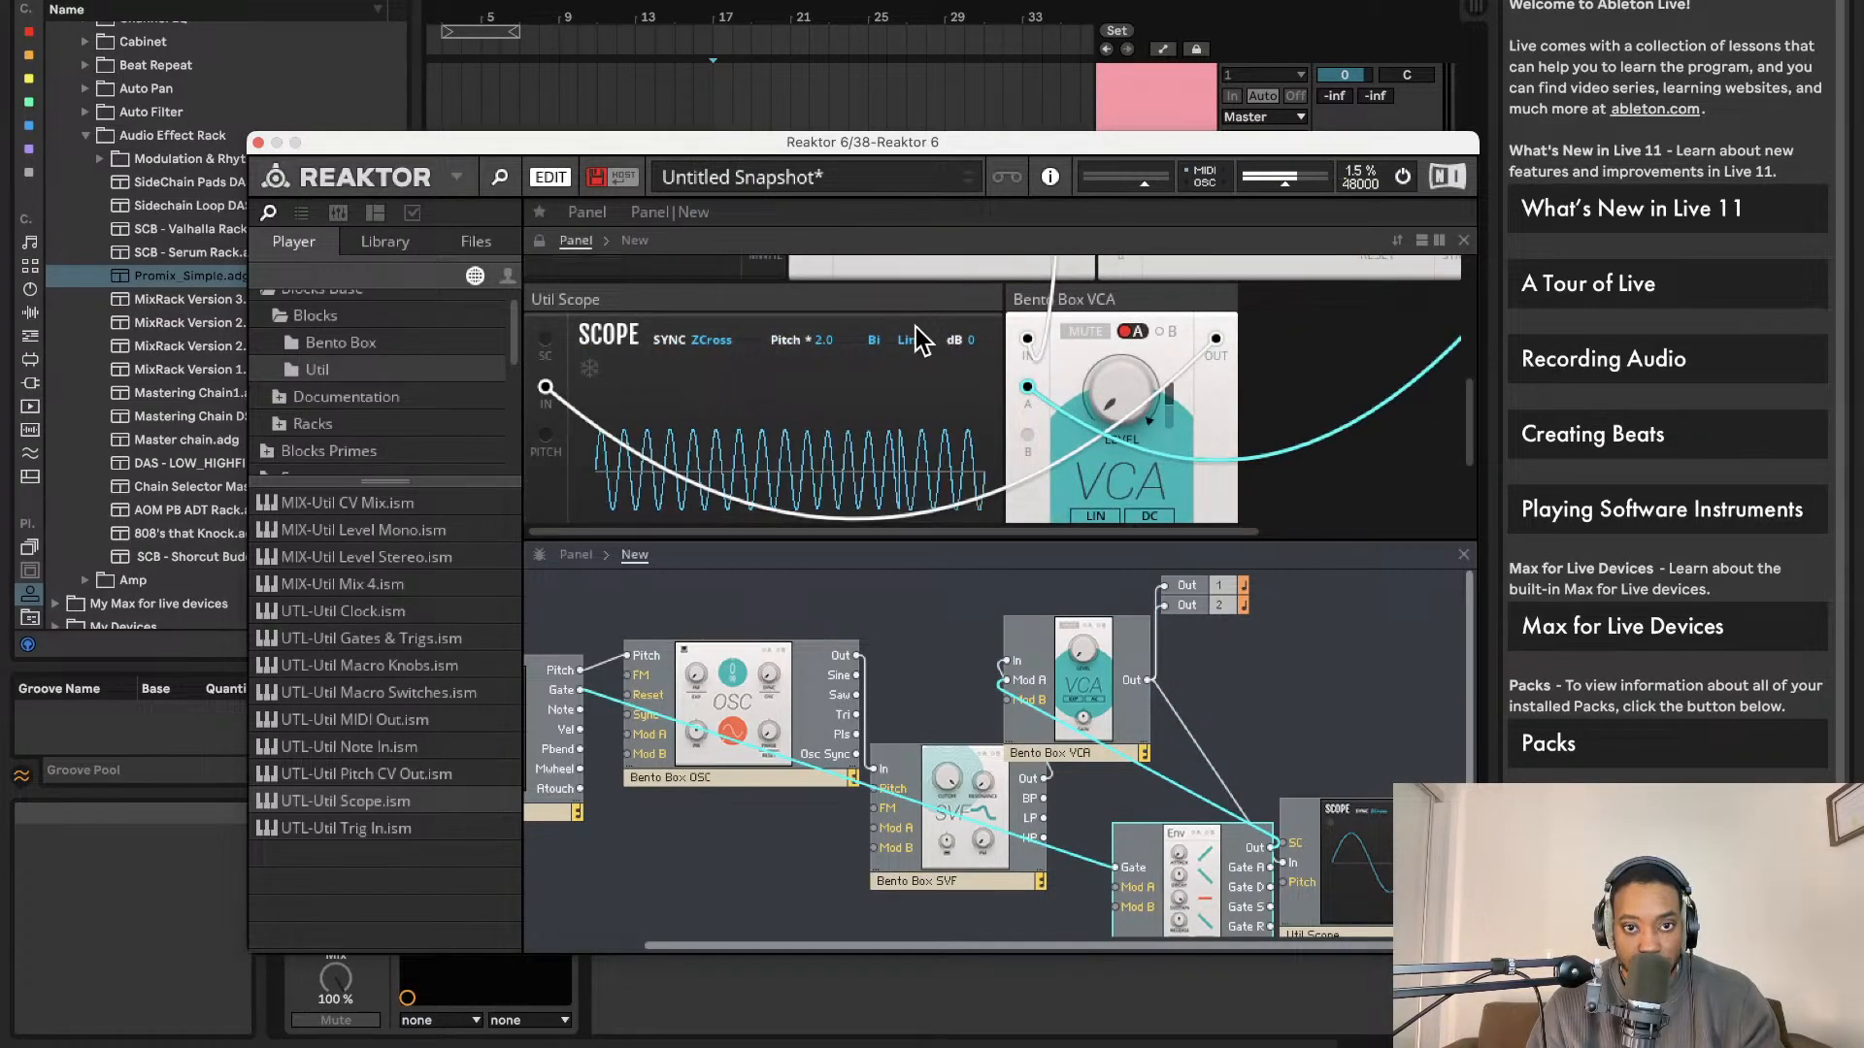
pyautogui.scroll(-2, 917, 359)
pyautogui.scroll(4, 915, 383)
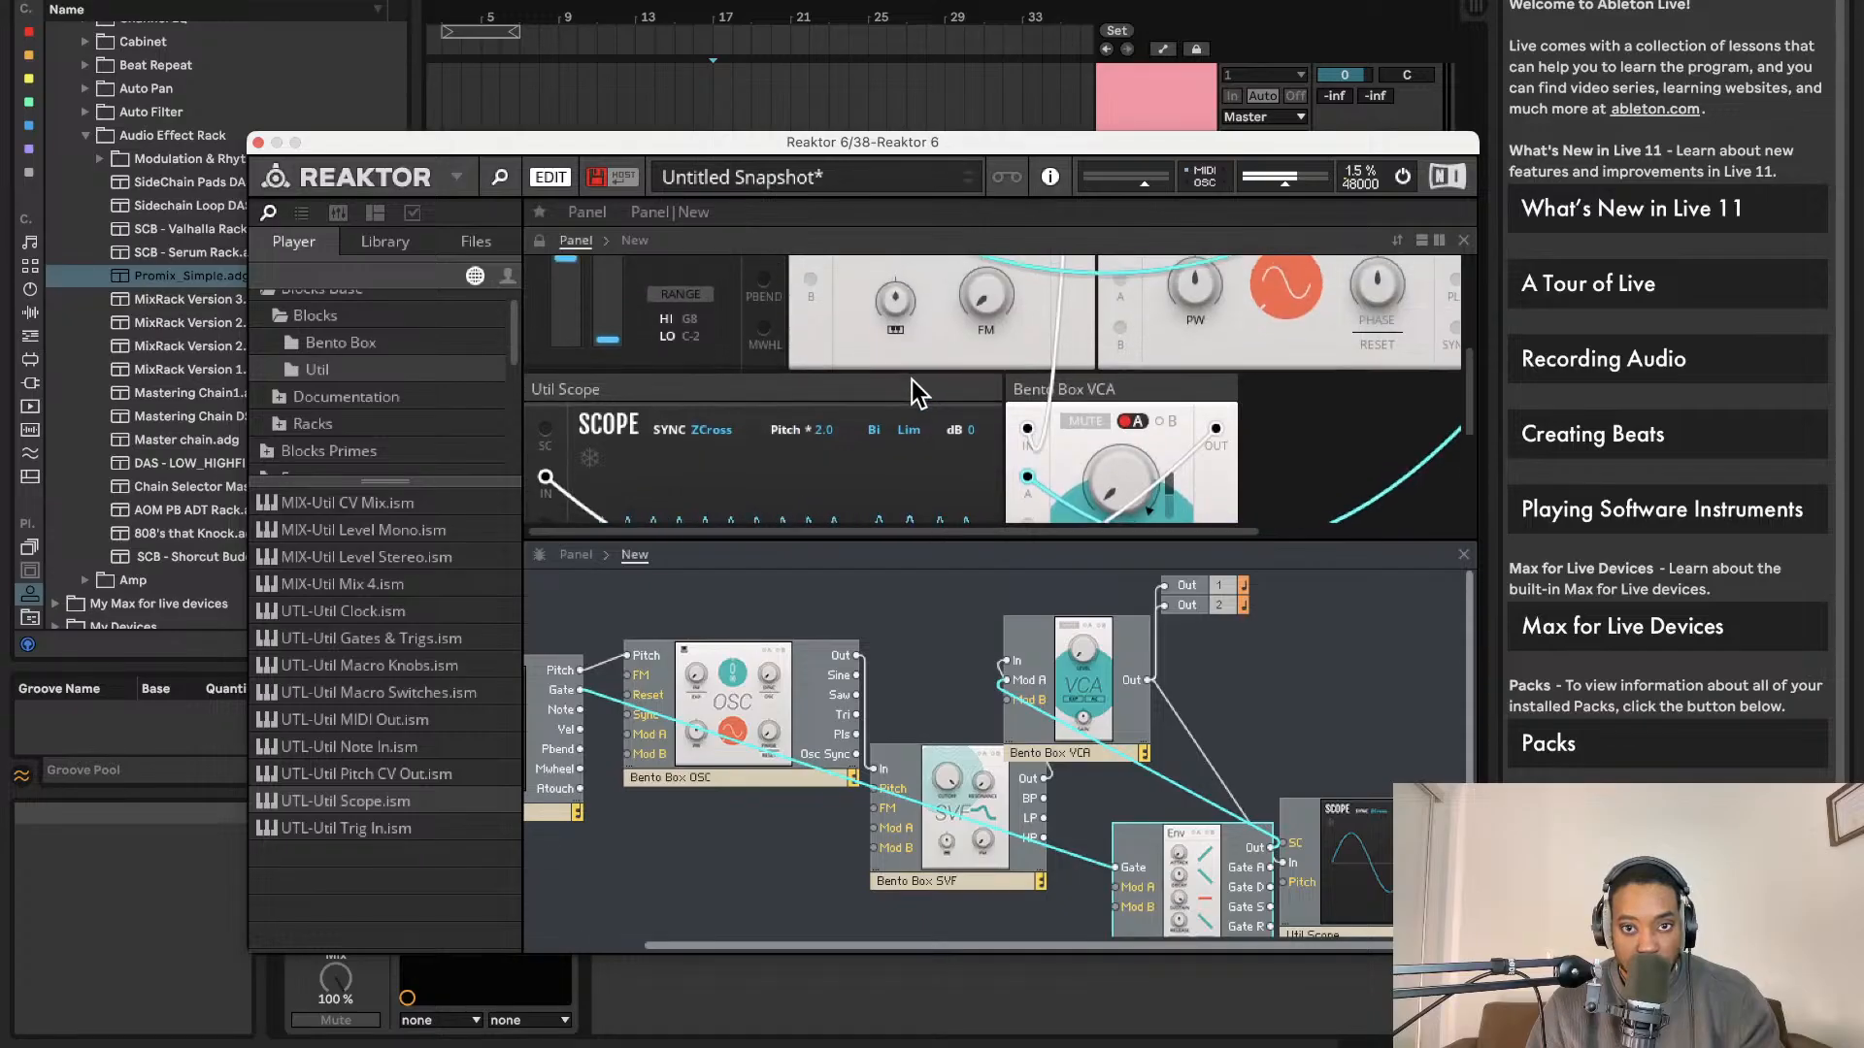
pyautogui.scroll(-3, 910, 381)
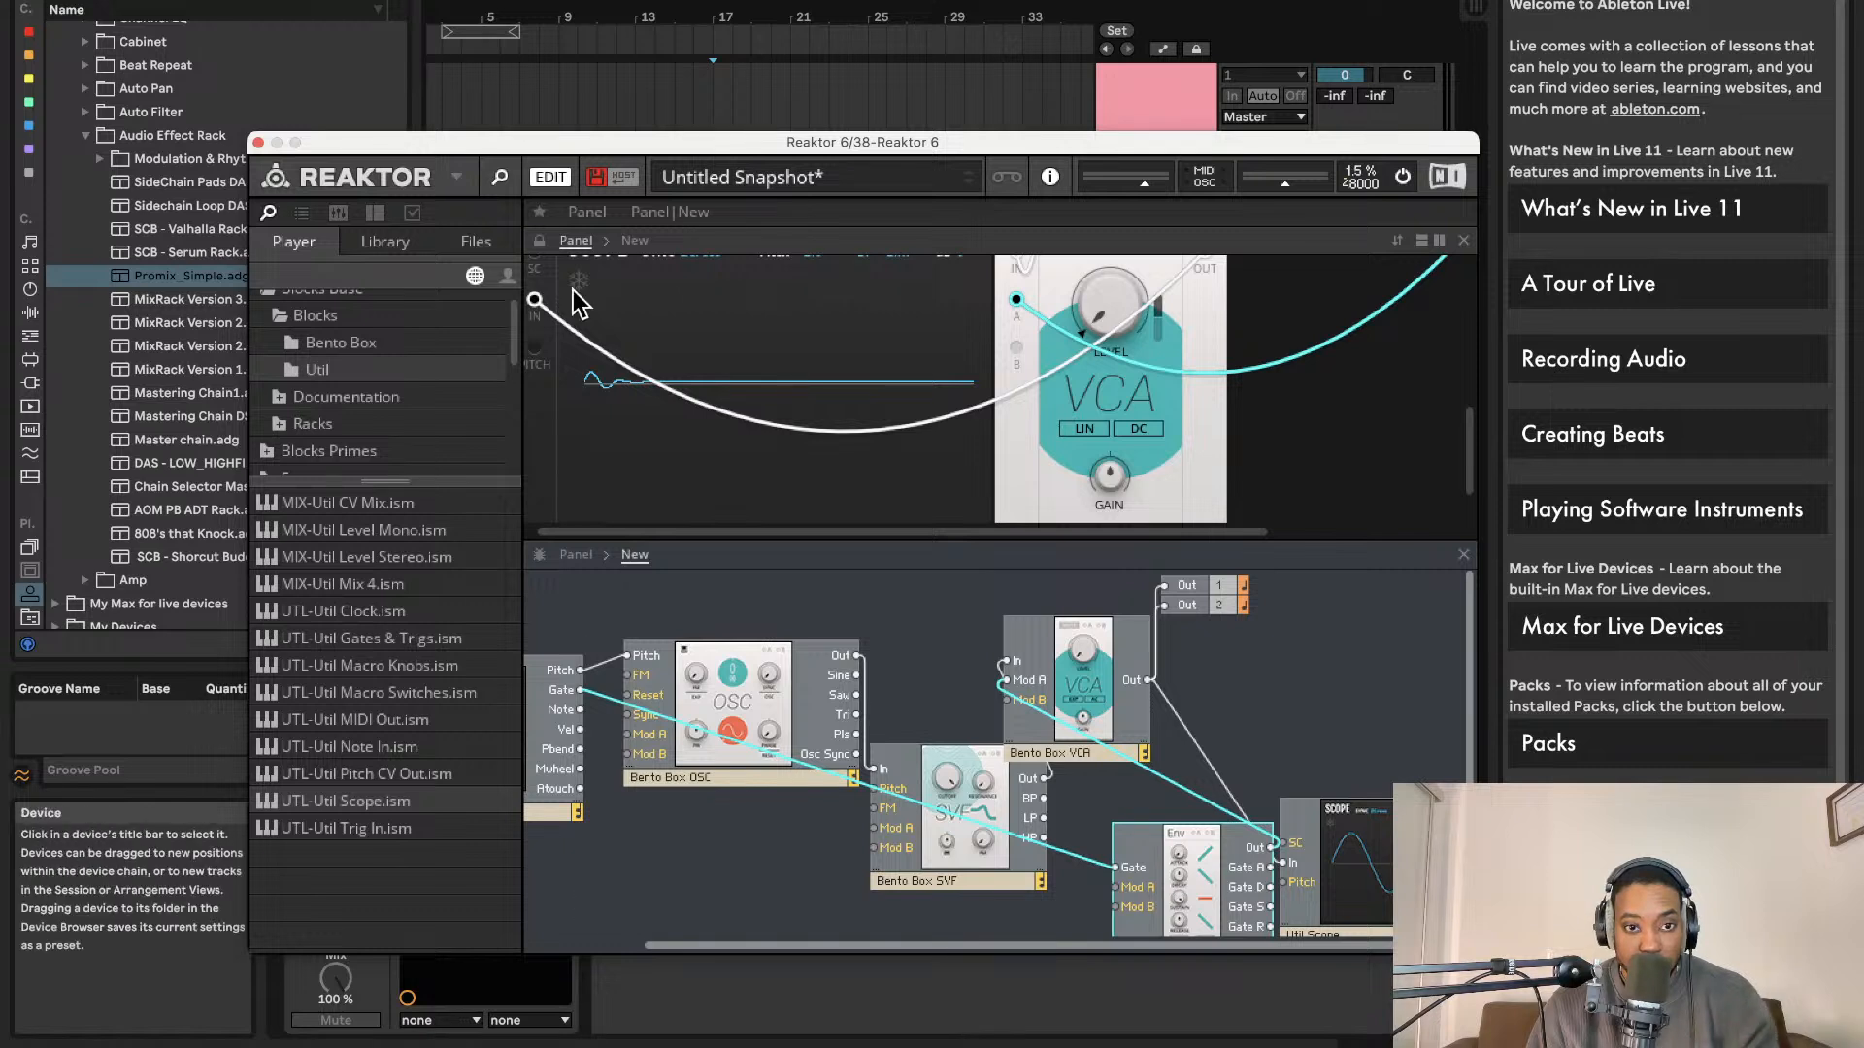
# Save the ensemble as Rockbass.ens in the Racks folder inside the Reaktor folder.
pyautogui.click(454, 177)
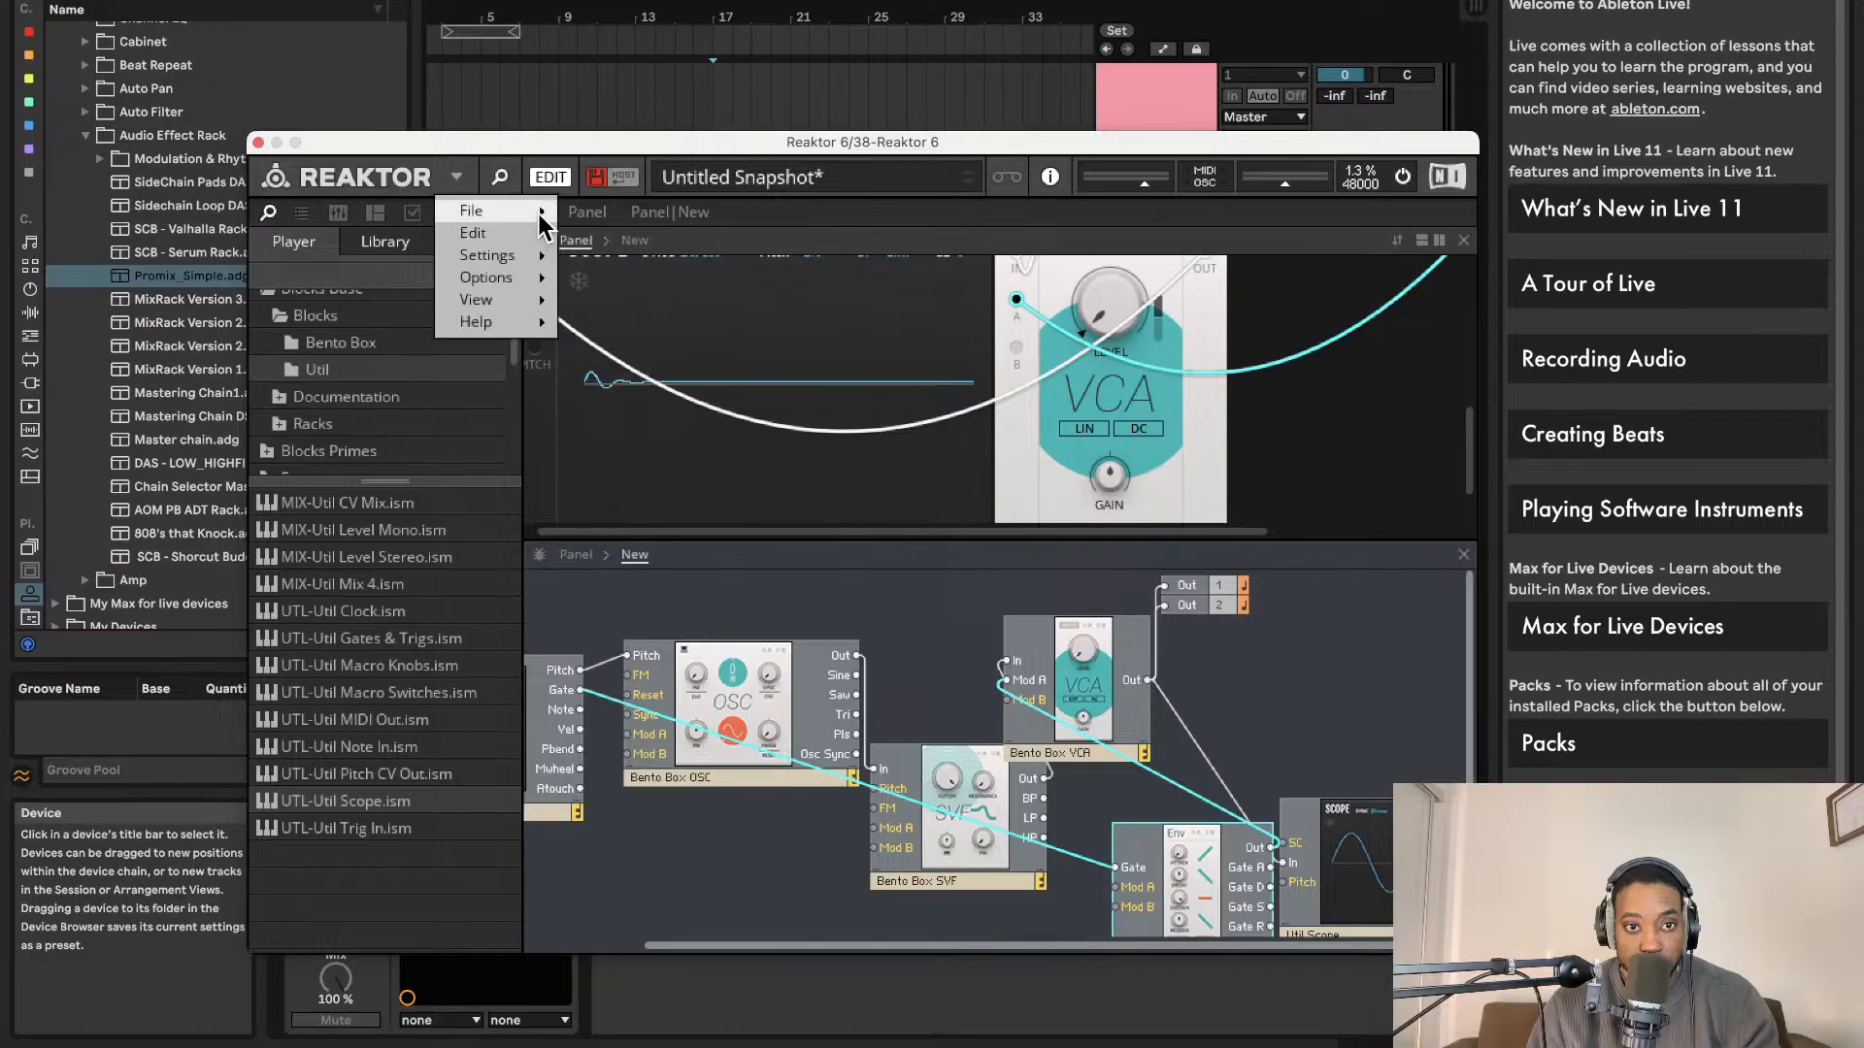
pyautogui.moveTo(497, 206)
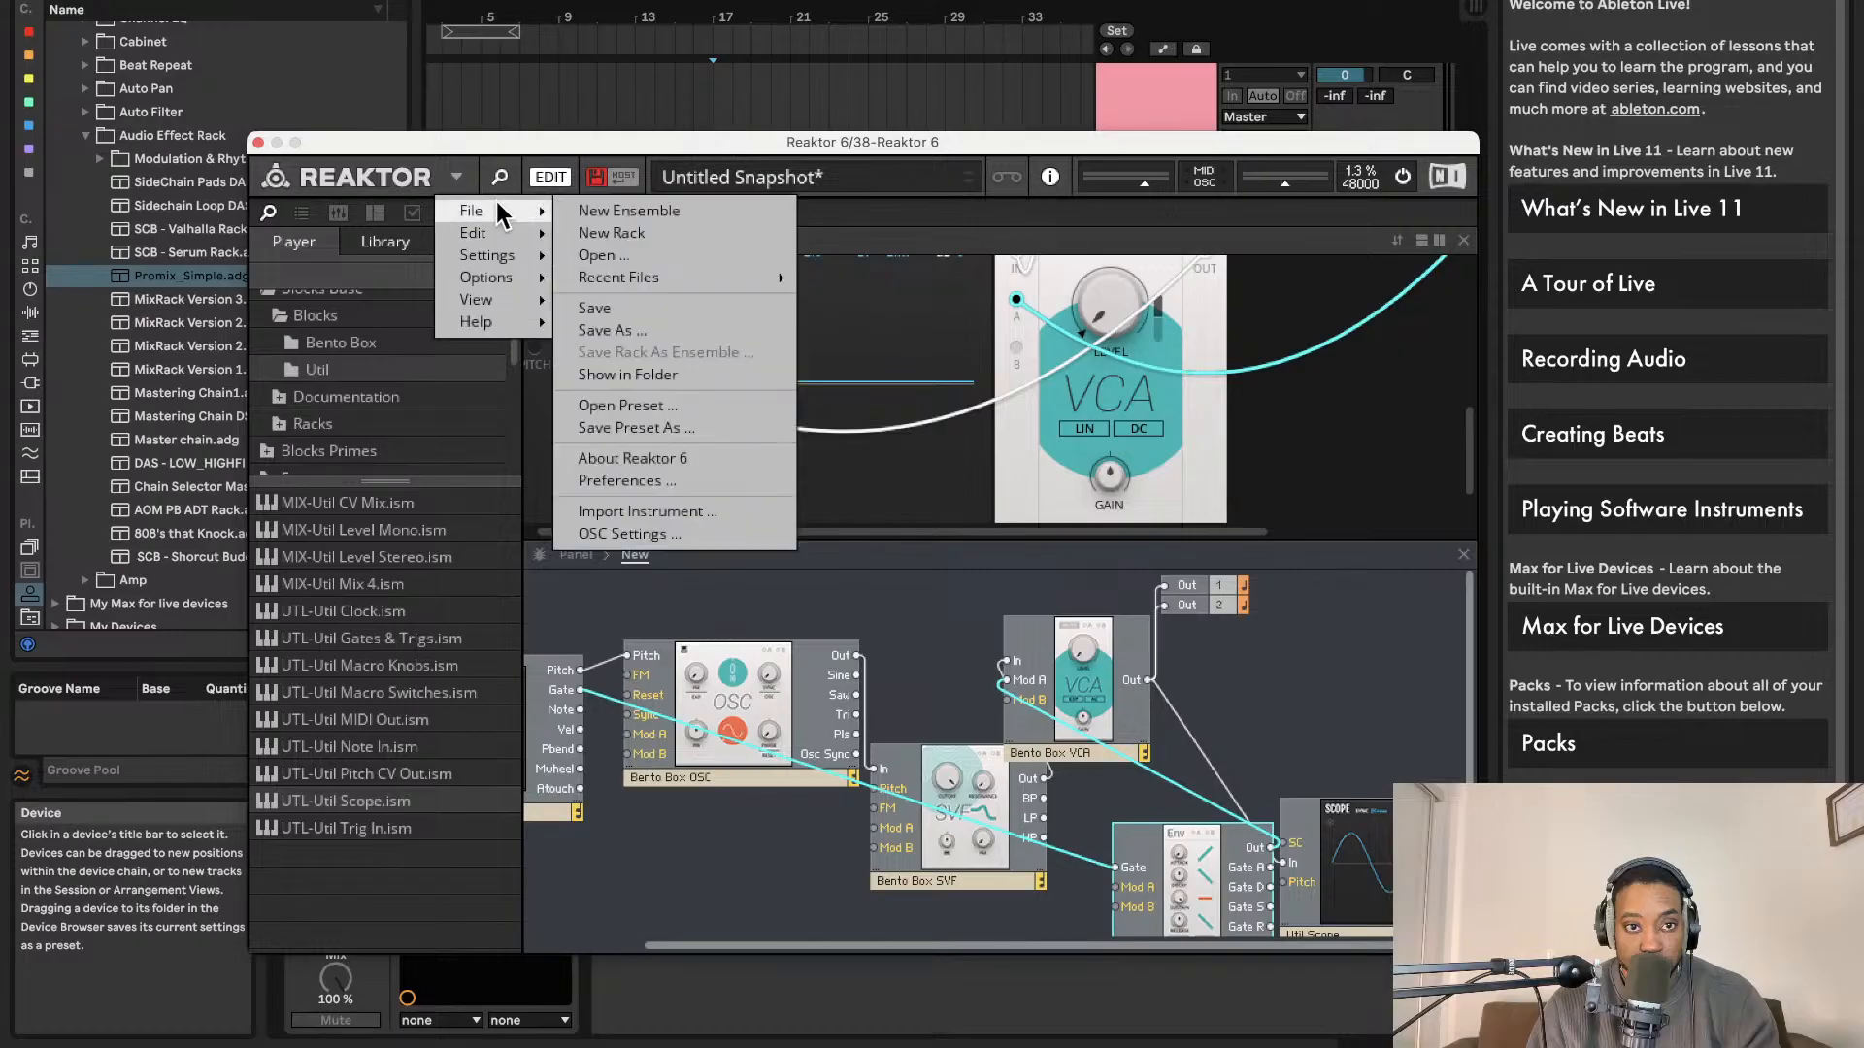
pyautogui.click(604, 330)
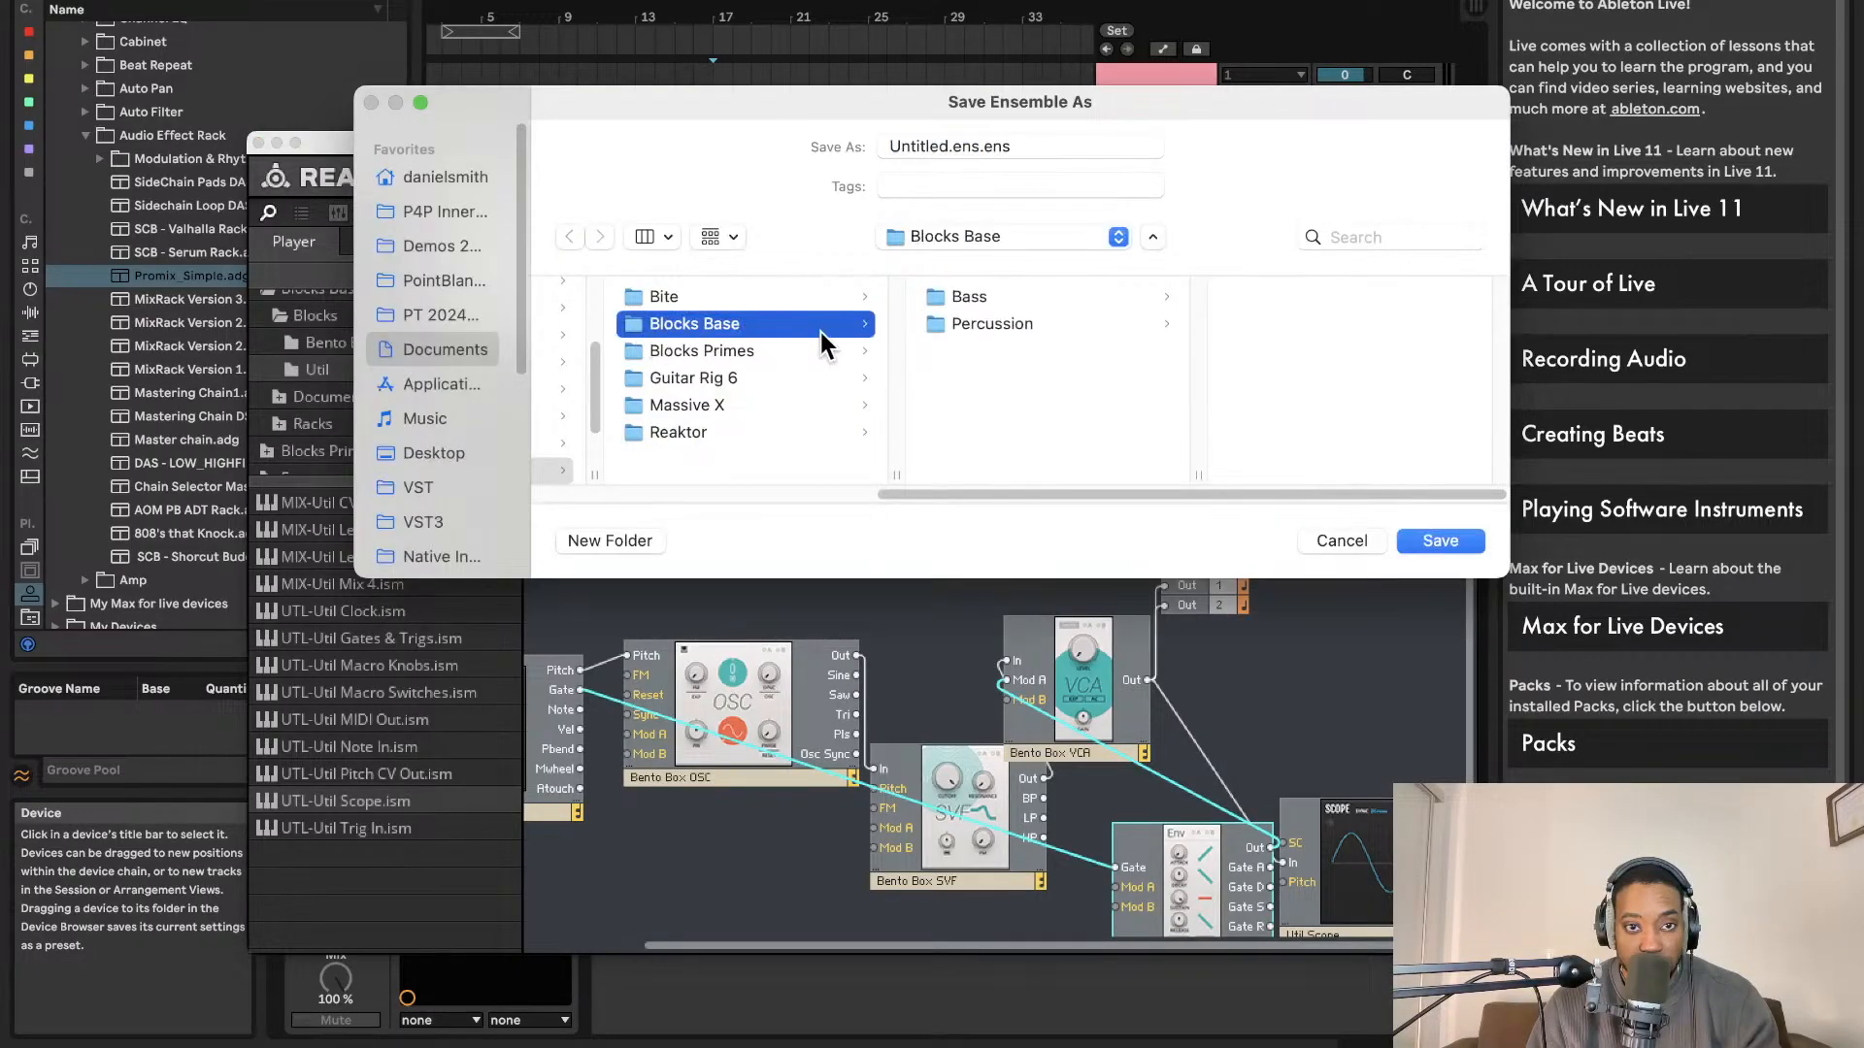
pyautogui.click(676, 433)
pyautogui.click(946, 326)
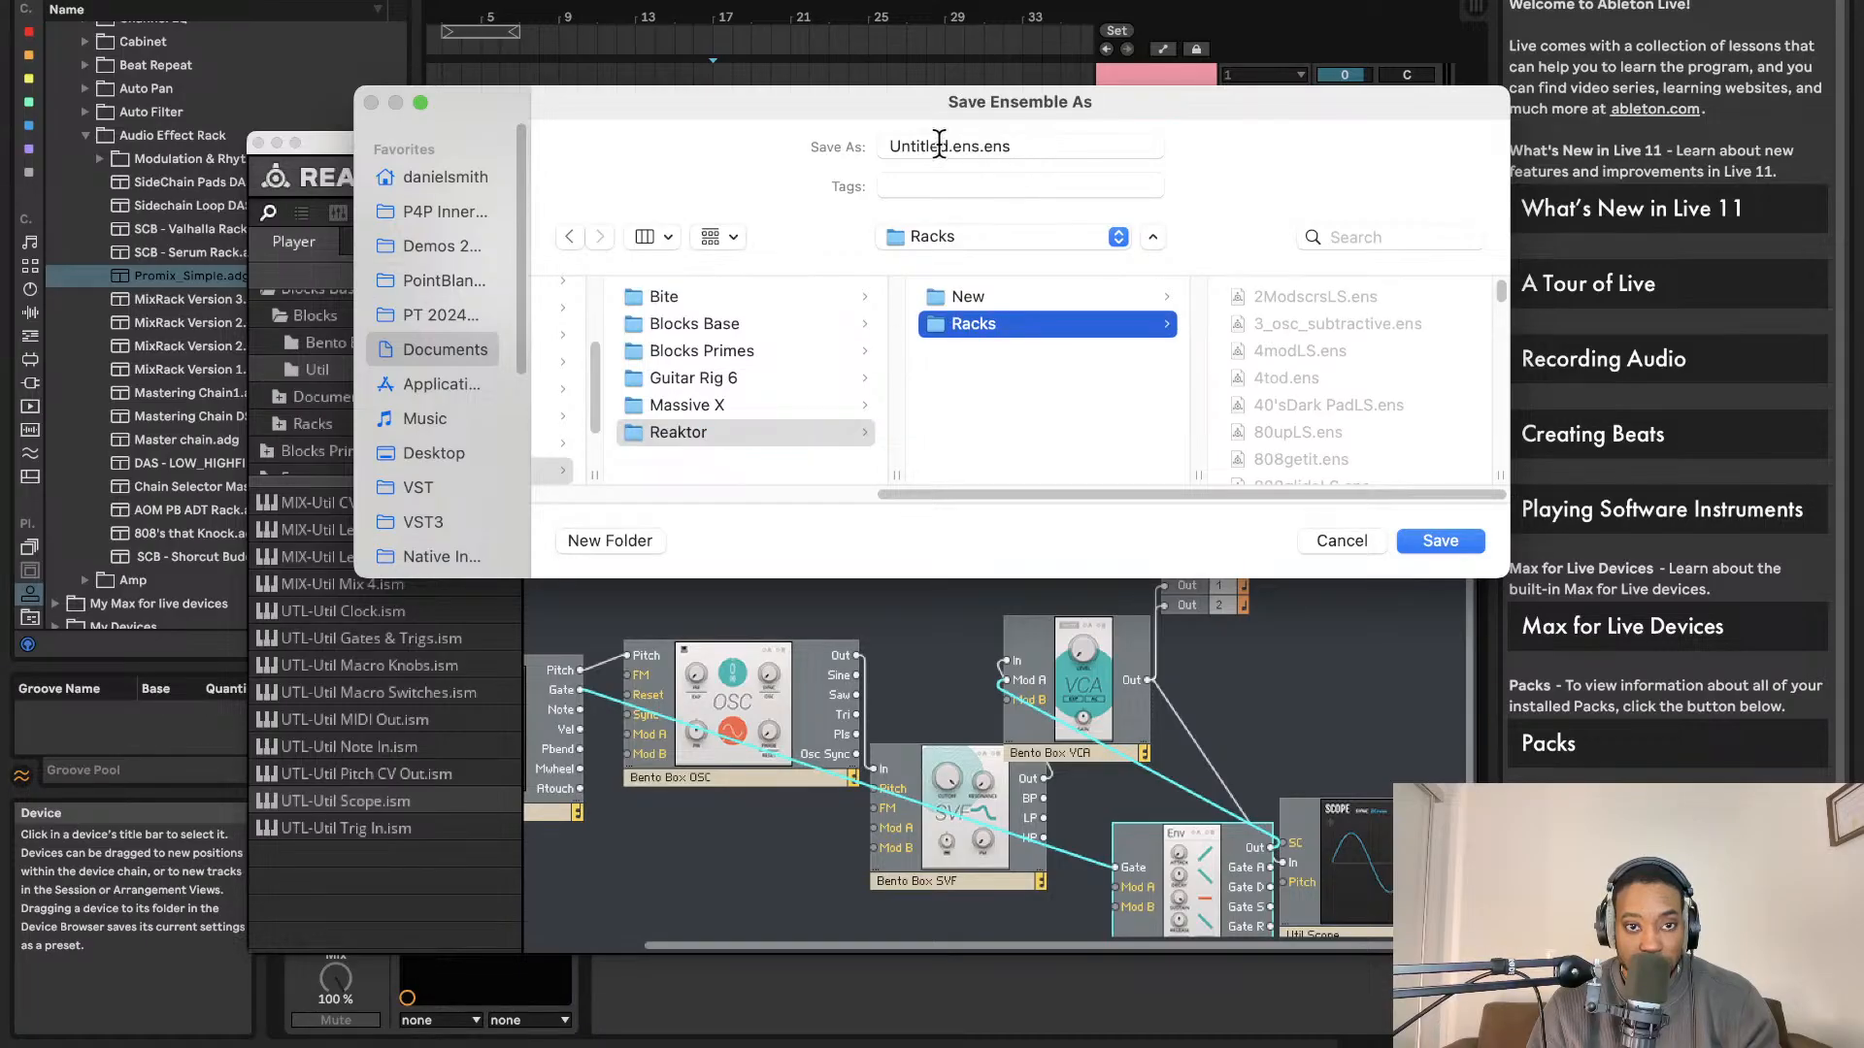
pyautogui.moveTo(978, 145); pyautogui.dragTo(929, 145)
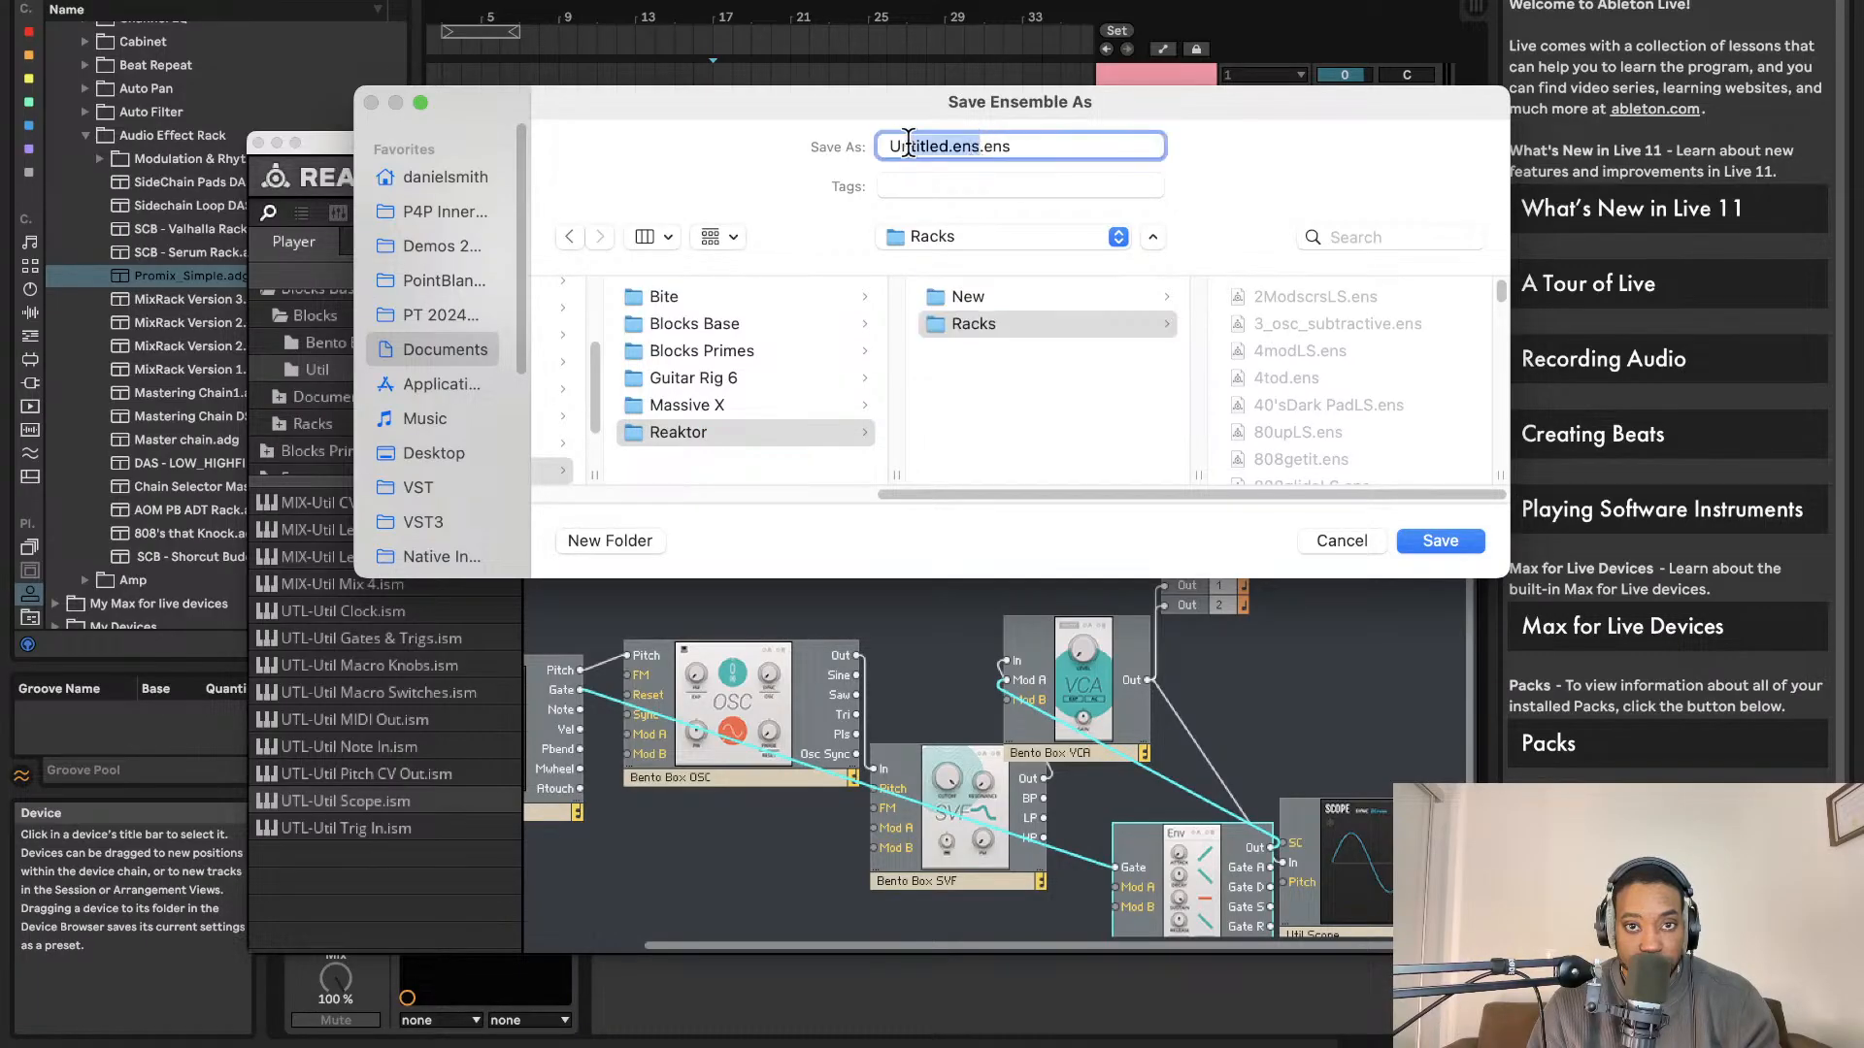
pyautogui.write('ro')
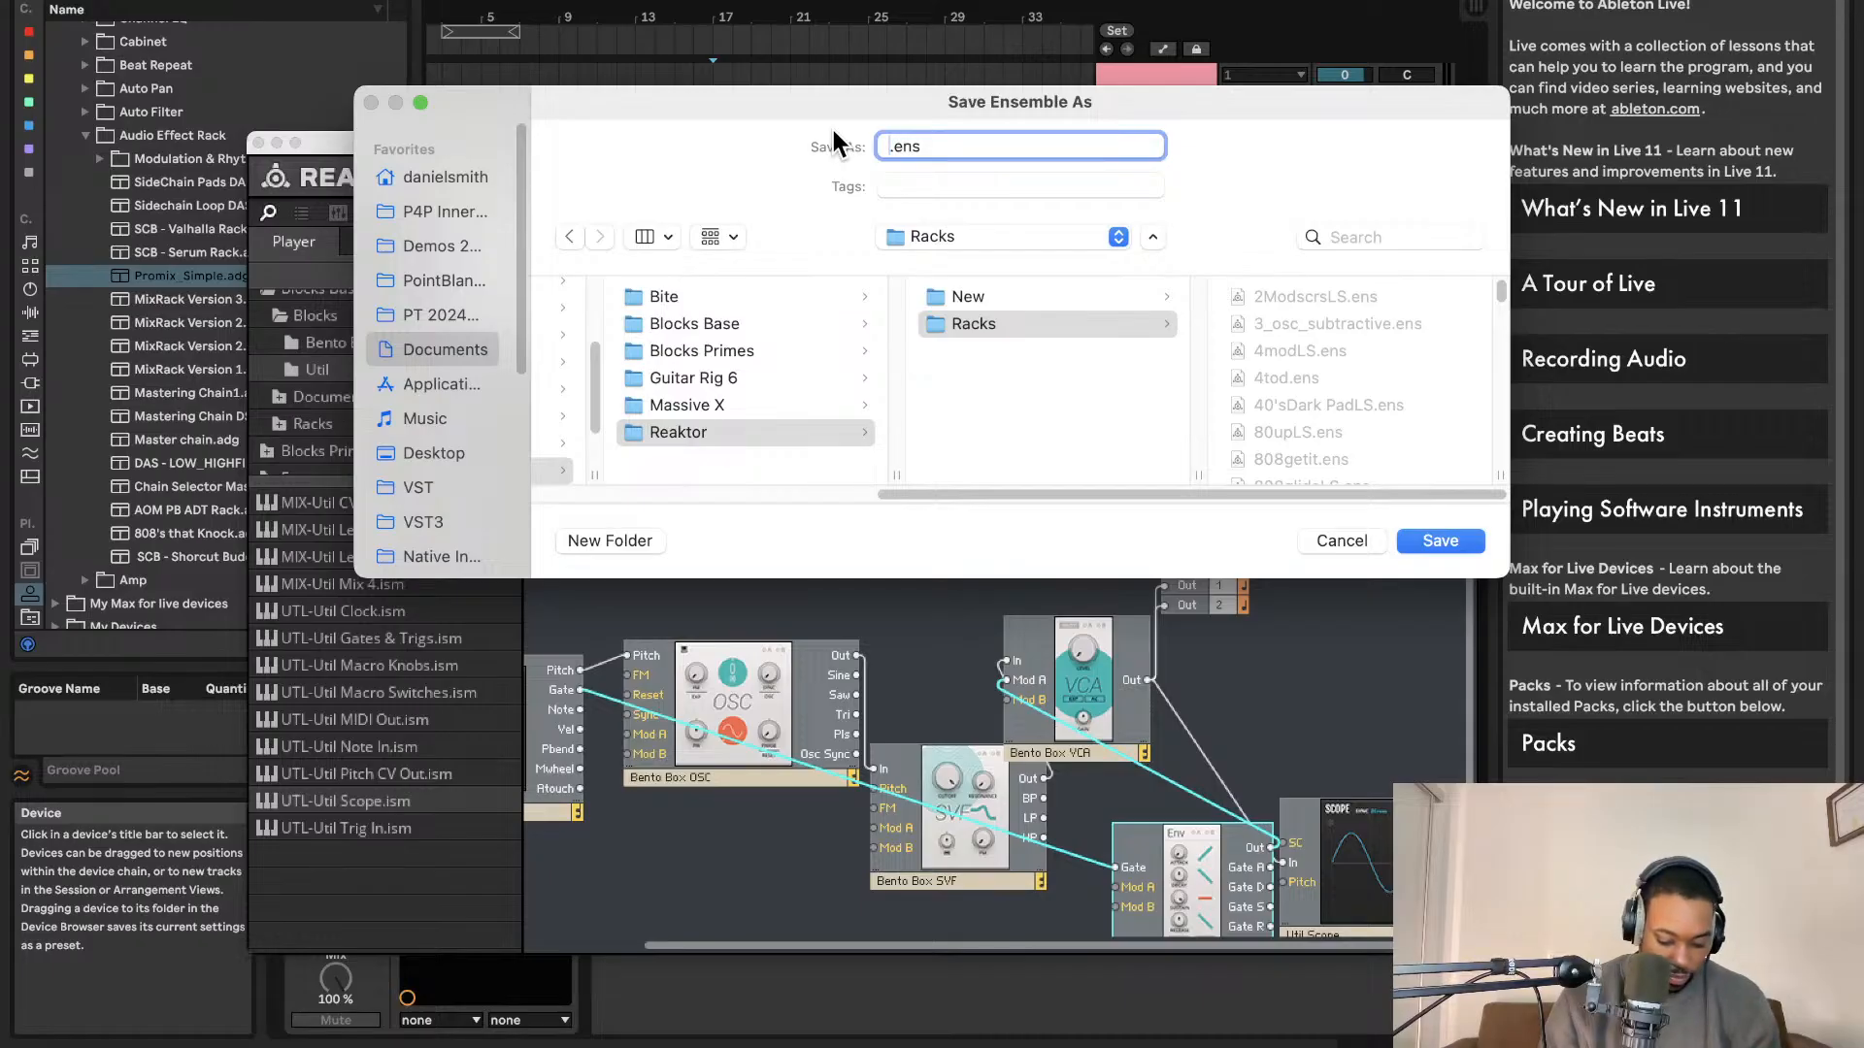
pyautogui.press('BackSpace')
pyautogui.press('BackSpace')
pyautogui.write('Rock')
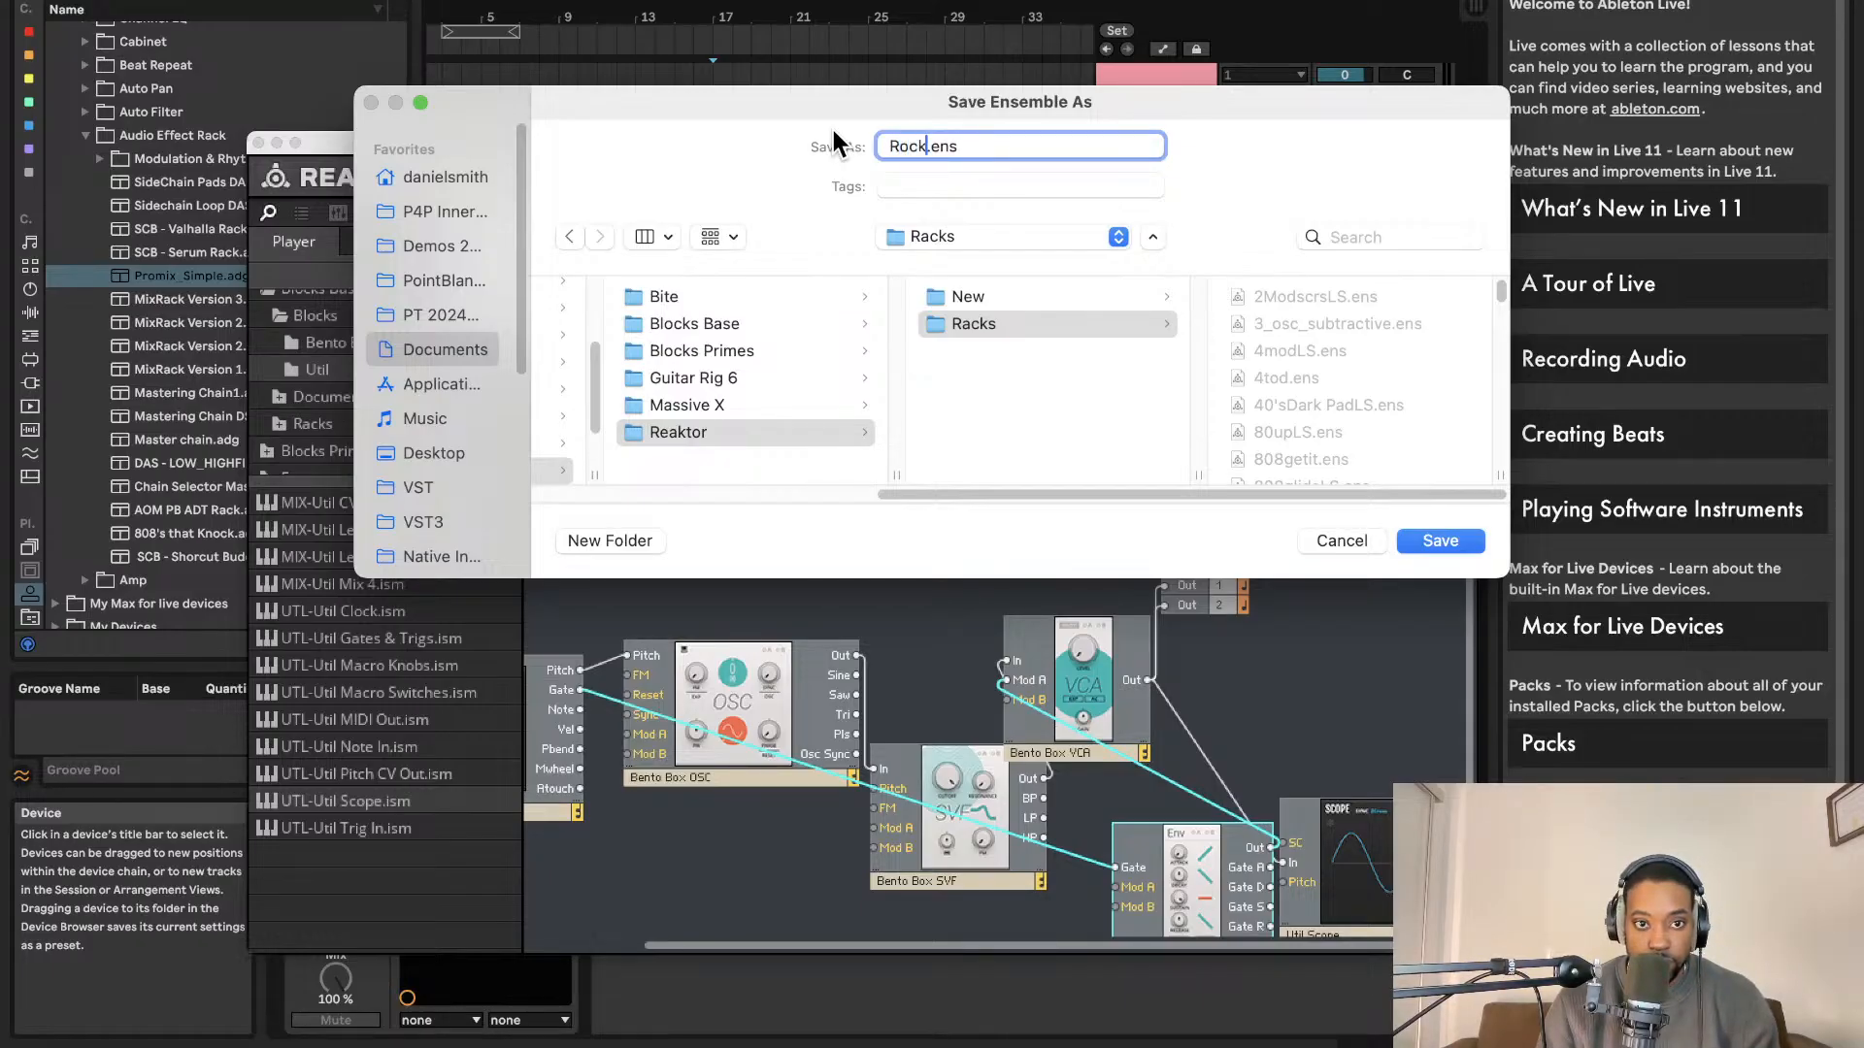
pyautogui.write('bass')
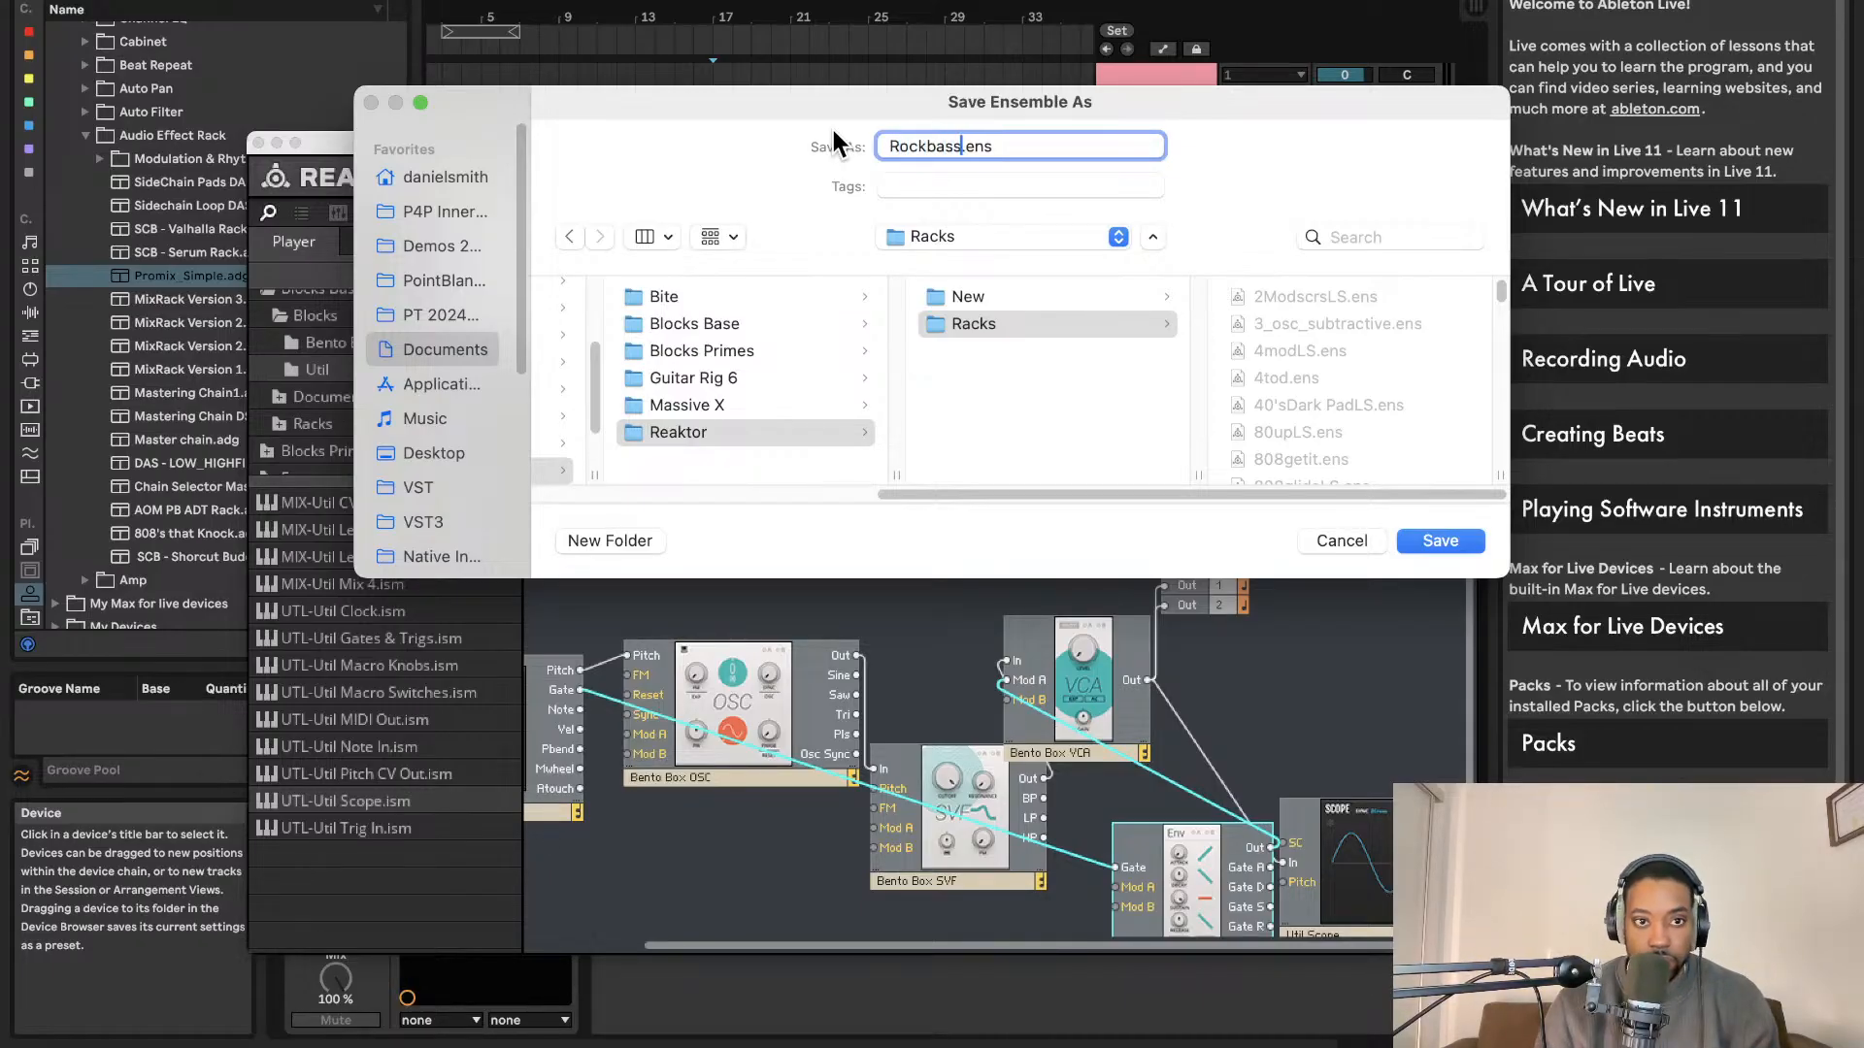
pyautogui.click(1442, 541)
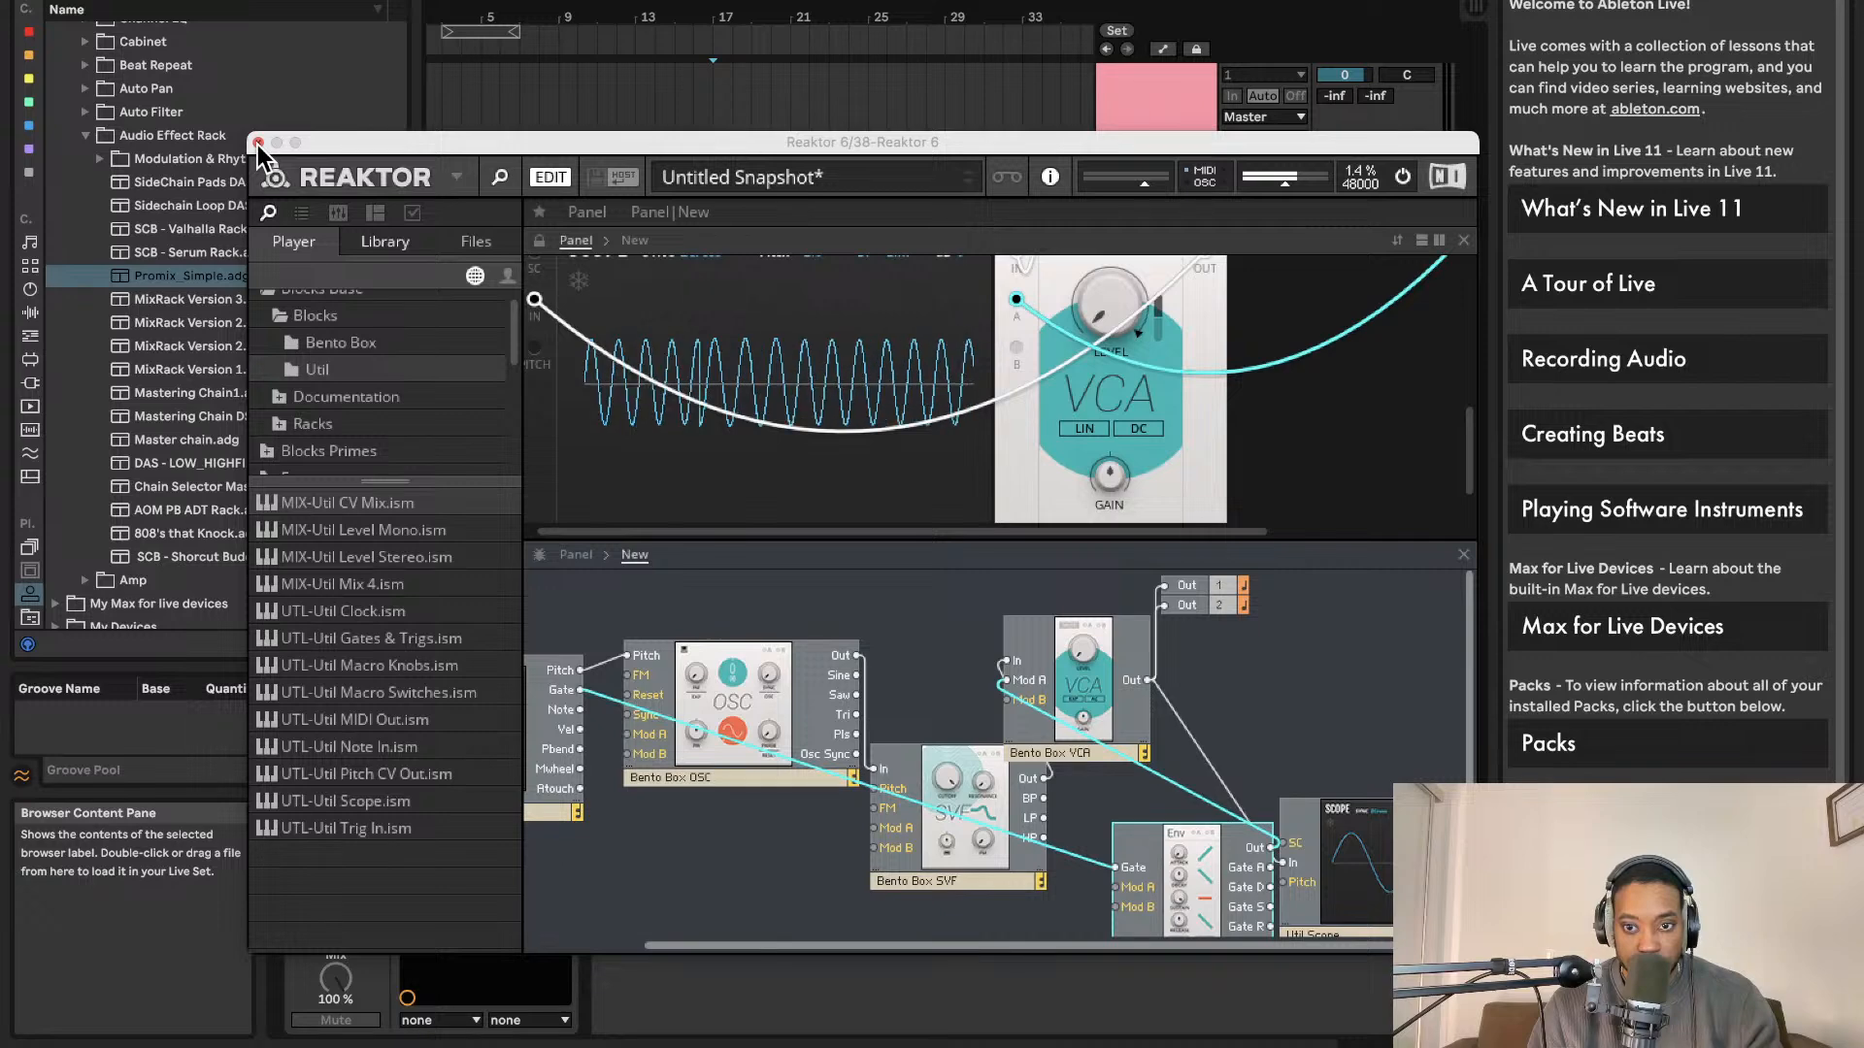
# Close the Reaktor 6 plug-in window and deactivate the Promix_Simple rack on the Master track.
pyautogui.click(257, 143)
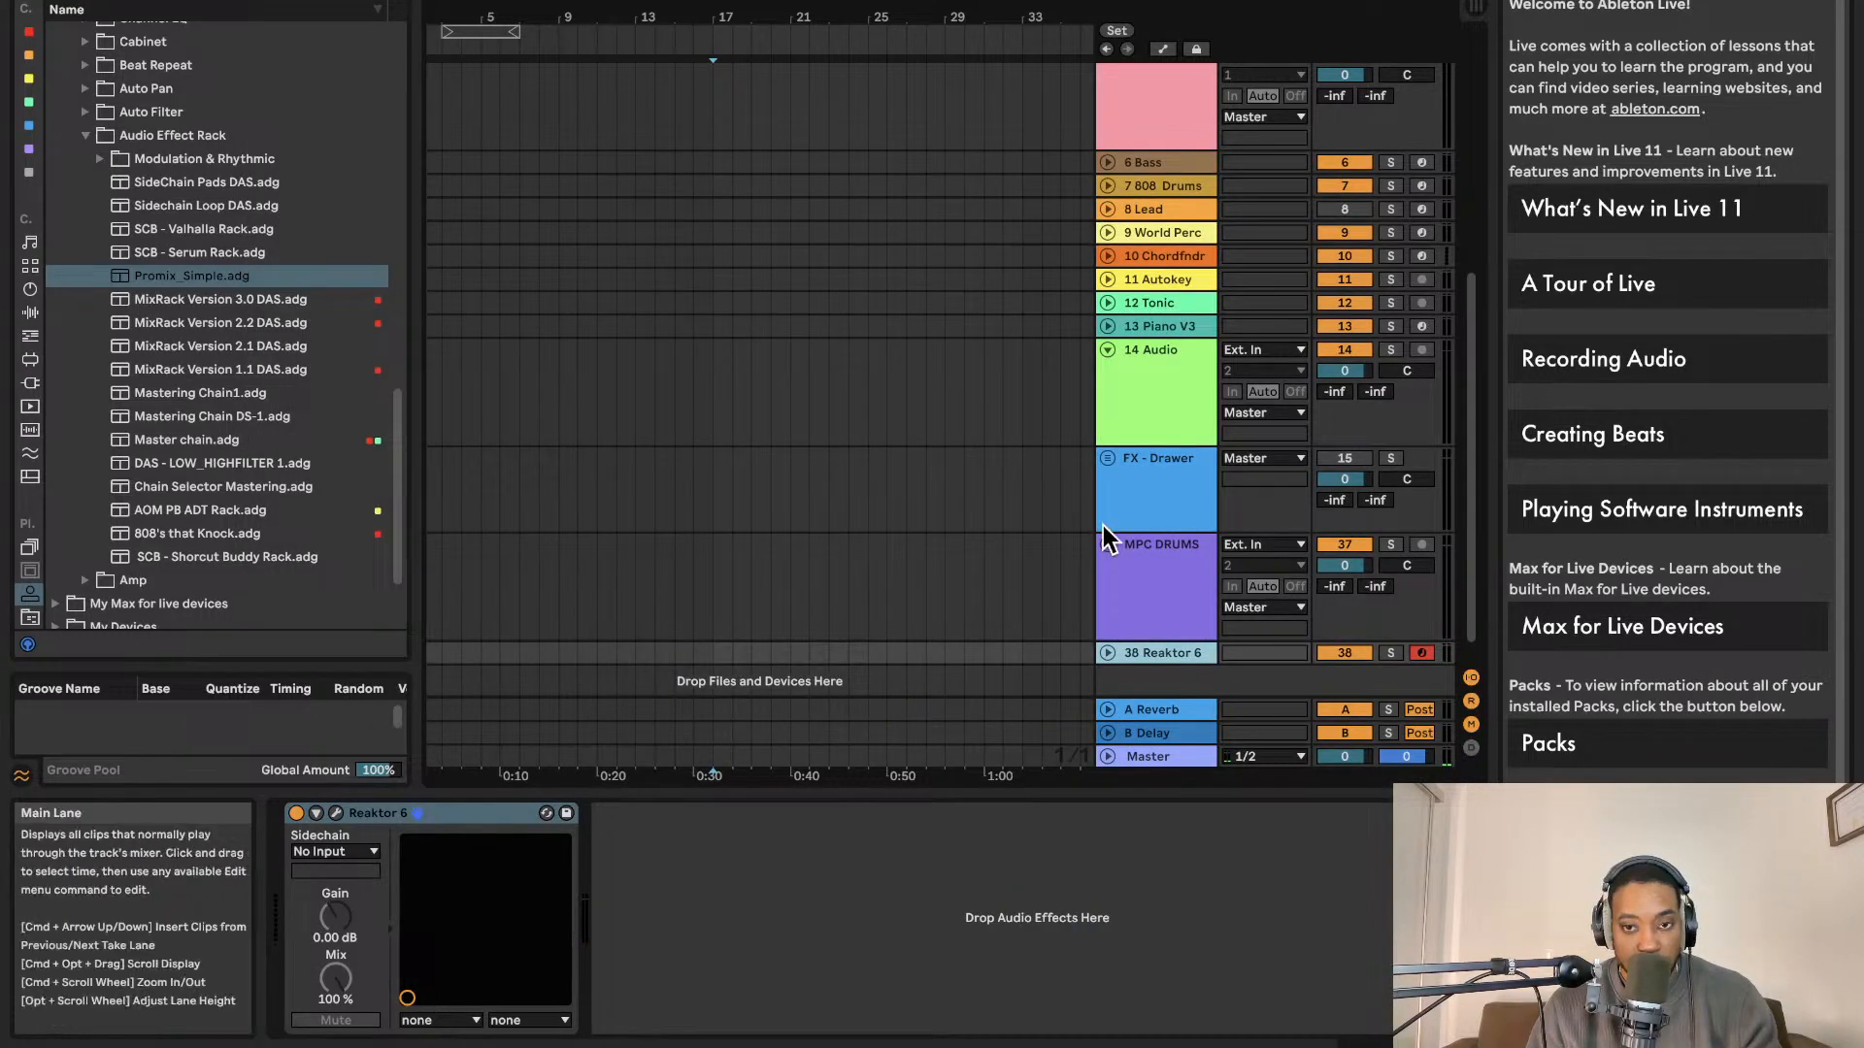
pyautogui.scroll(-1, 1089, 513)
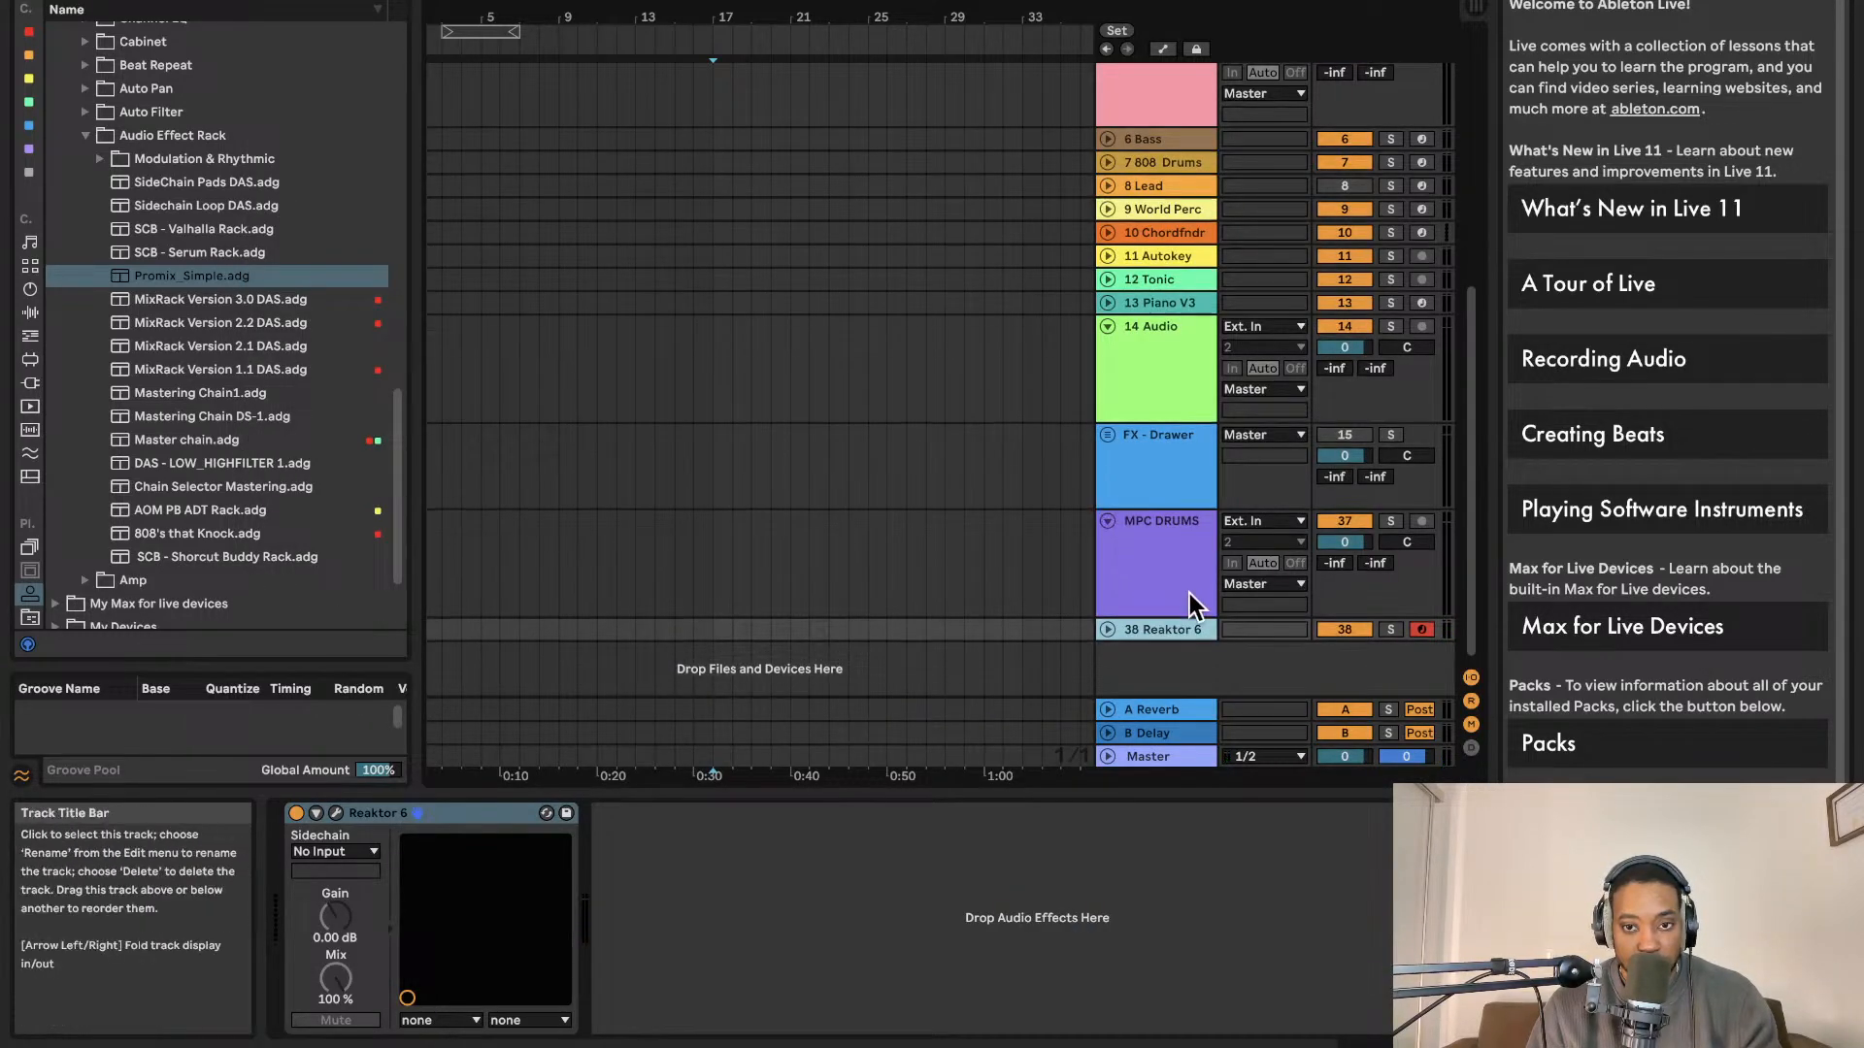
pyautogui.click(1138, 755)
pyautogui.click(296, 813)
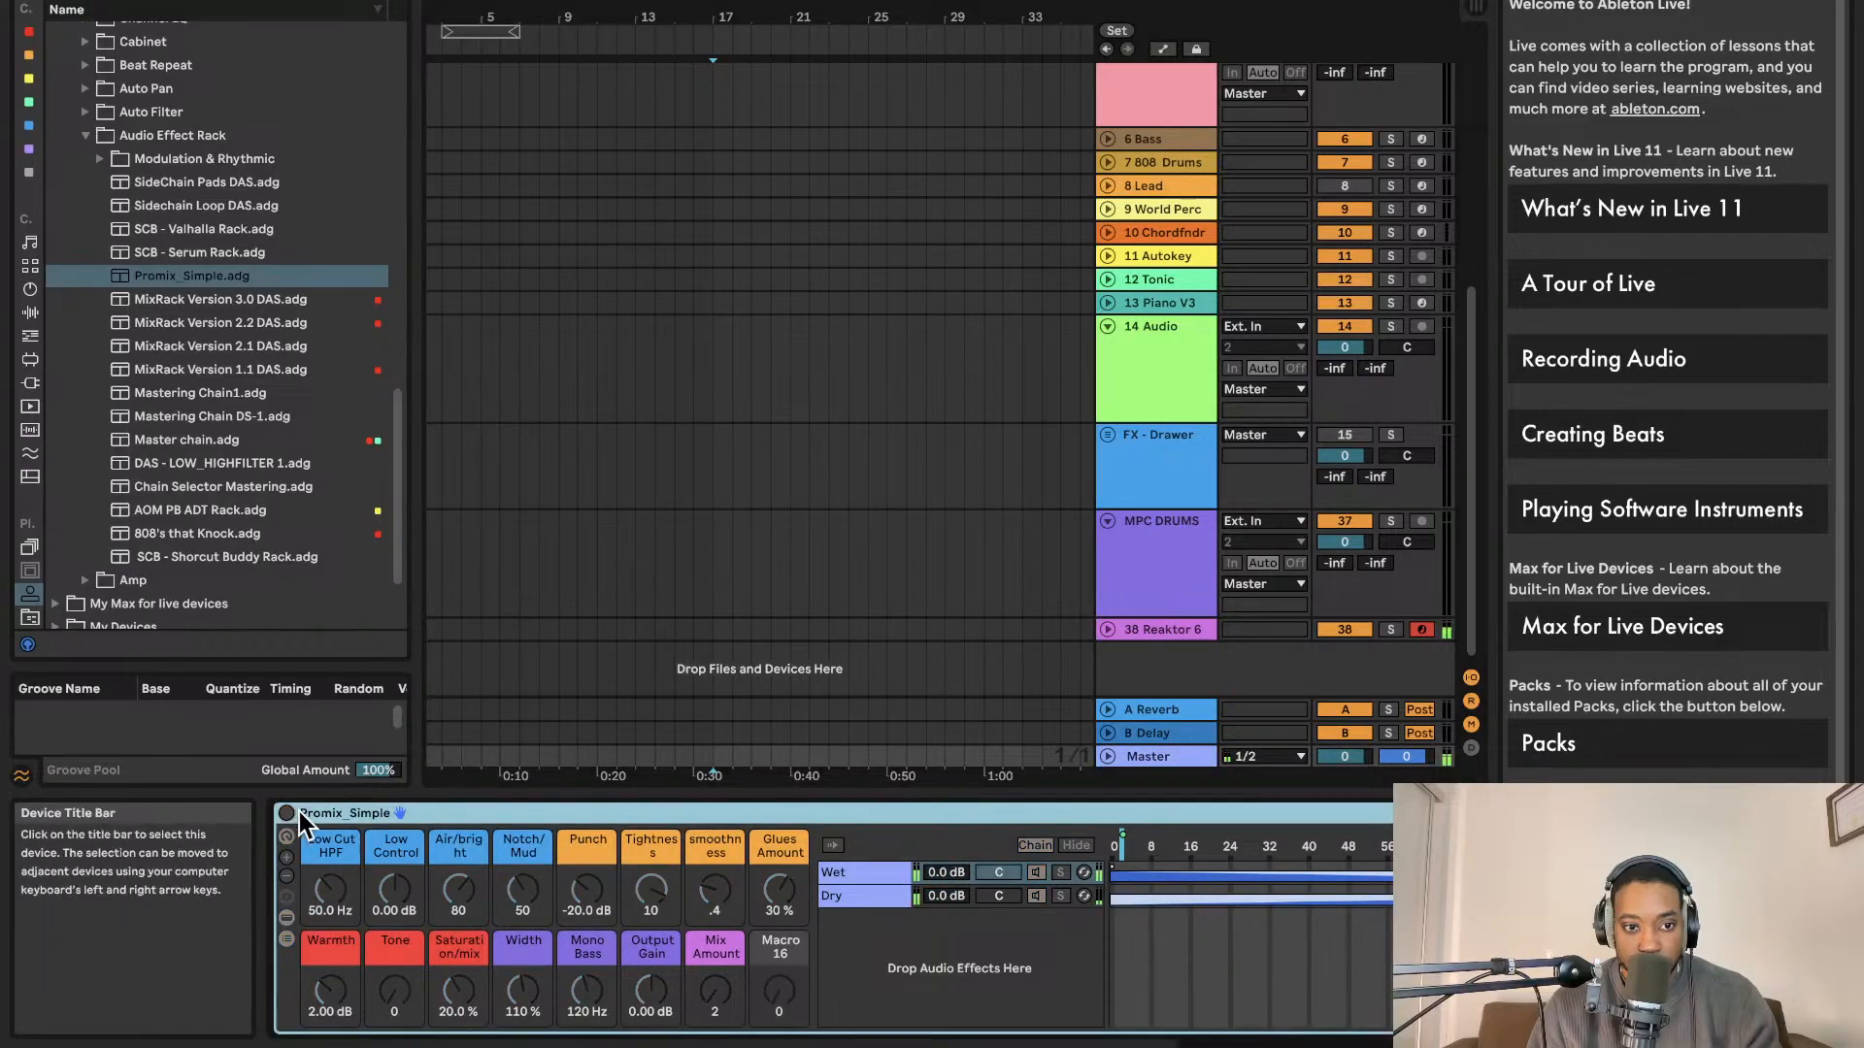
# Reactivate the Master track's Promix_Simple rack and inspect its Wet and Dry chains.
pyautogui.hscroll(-1, 743, 597)
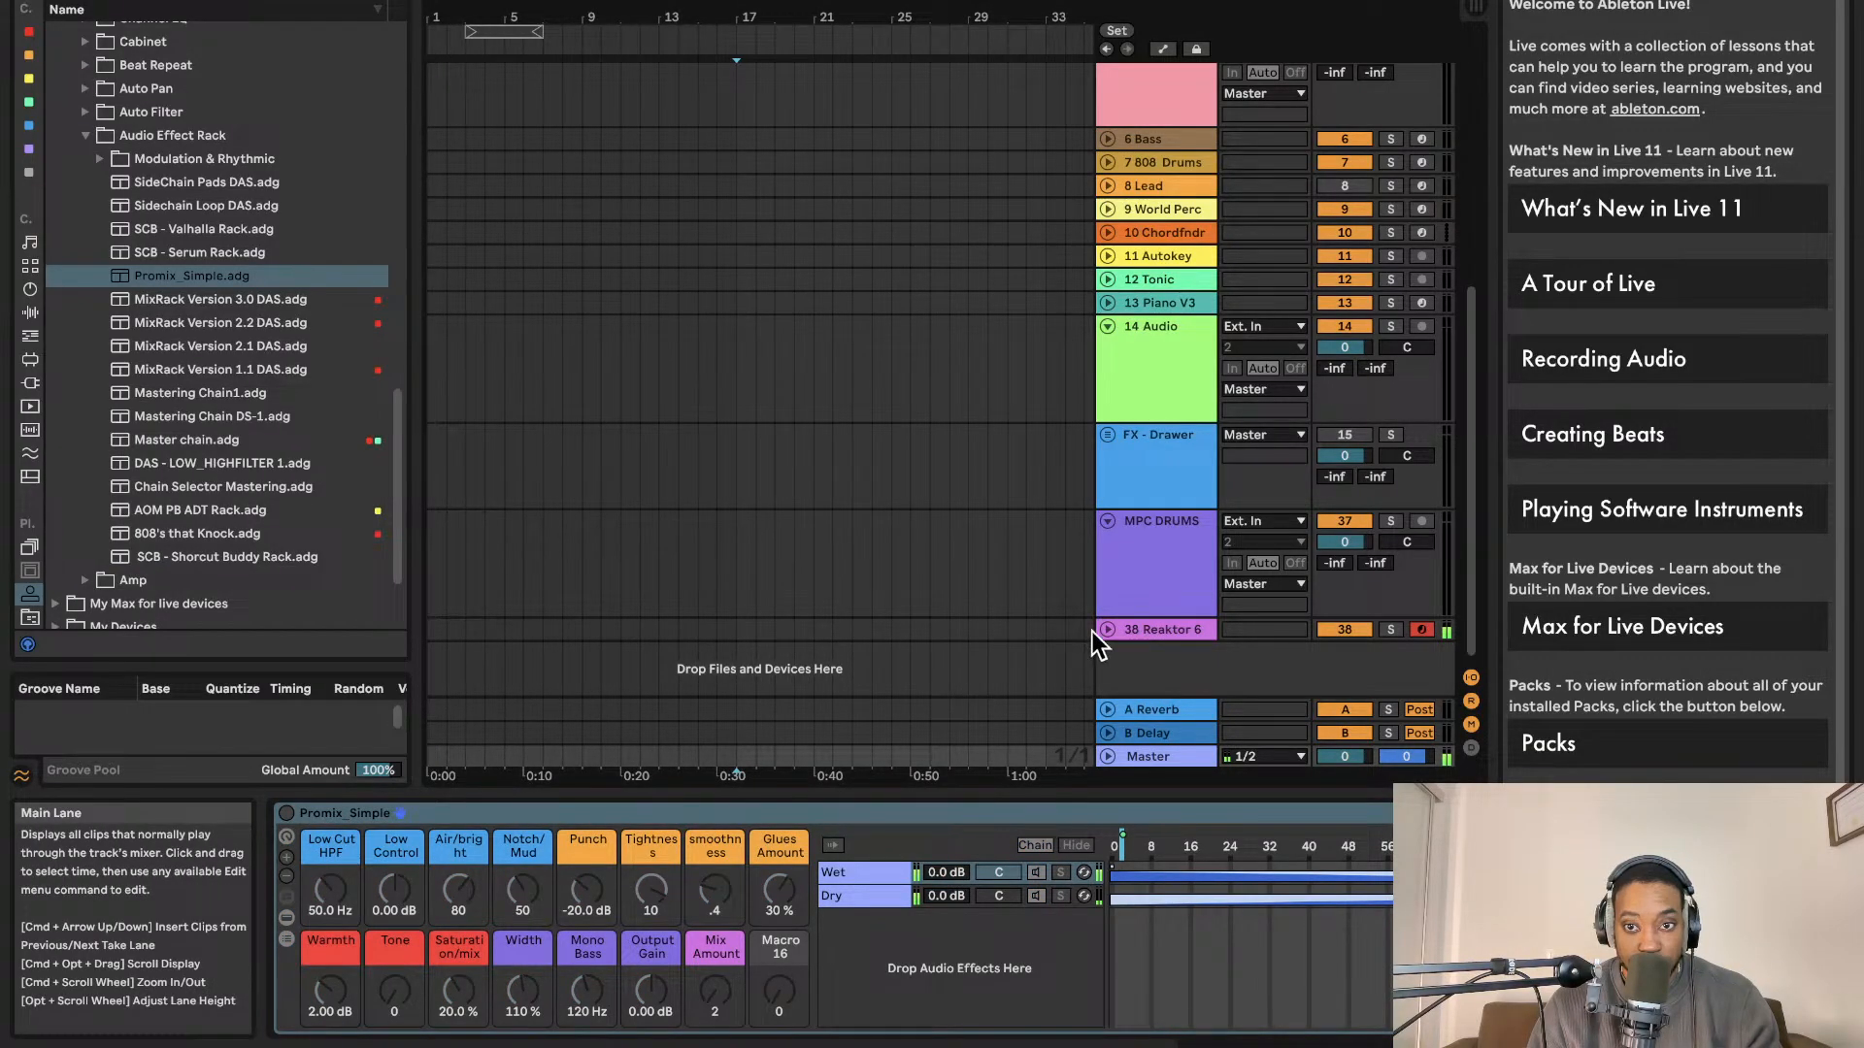
pyautogui.click(1132, 757)
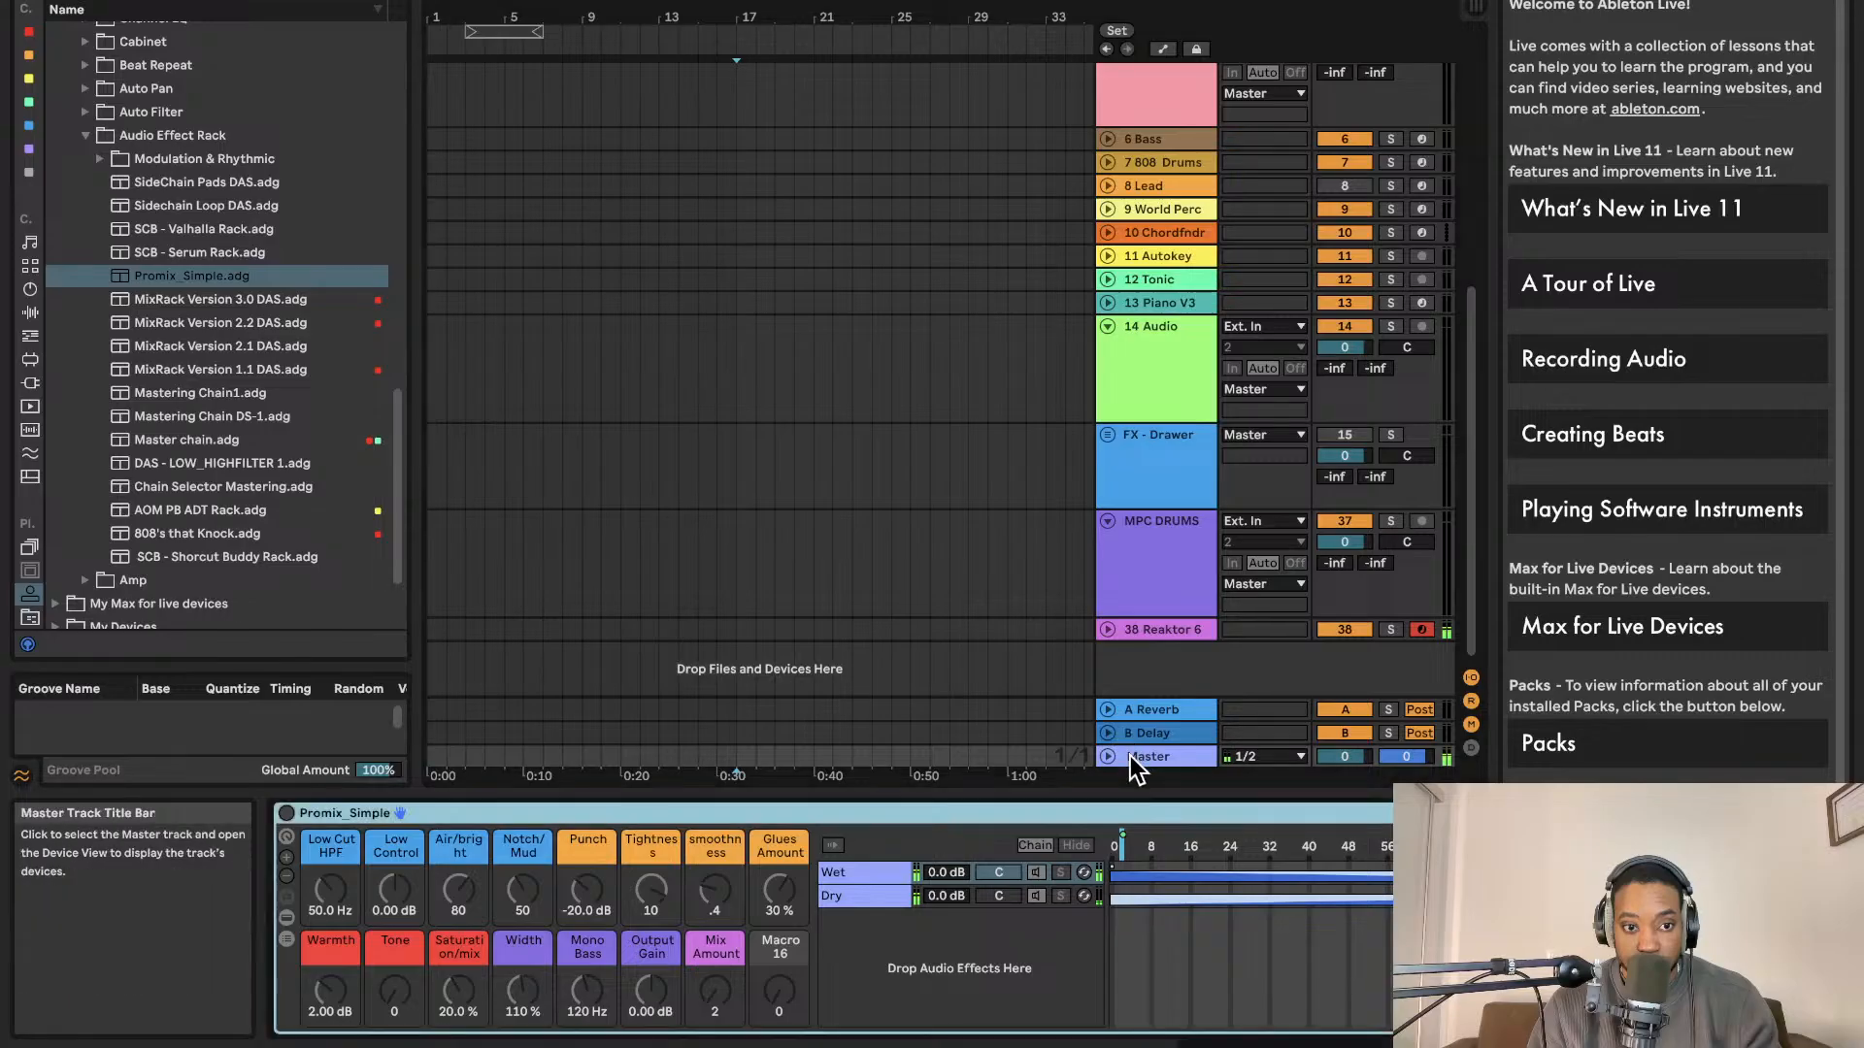
pyautogui.click(287, 815)
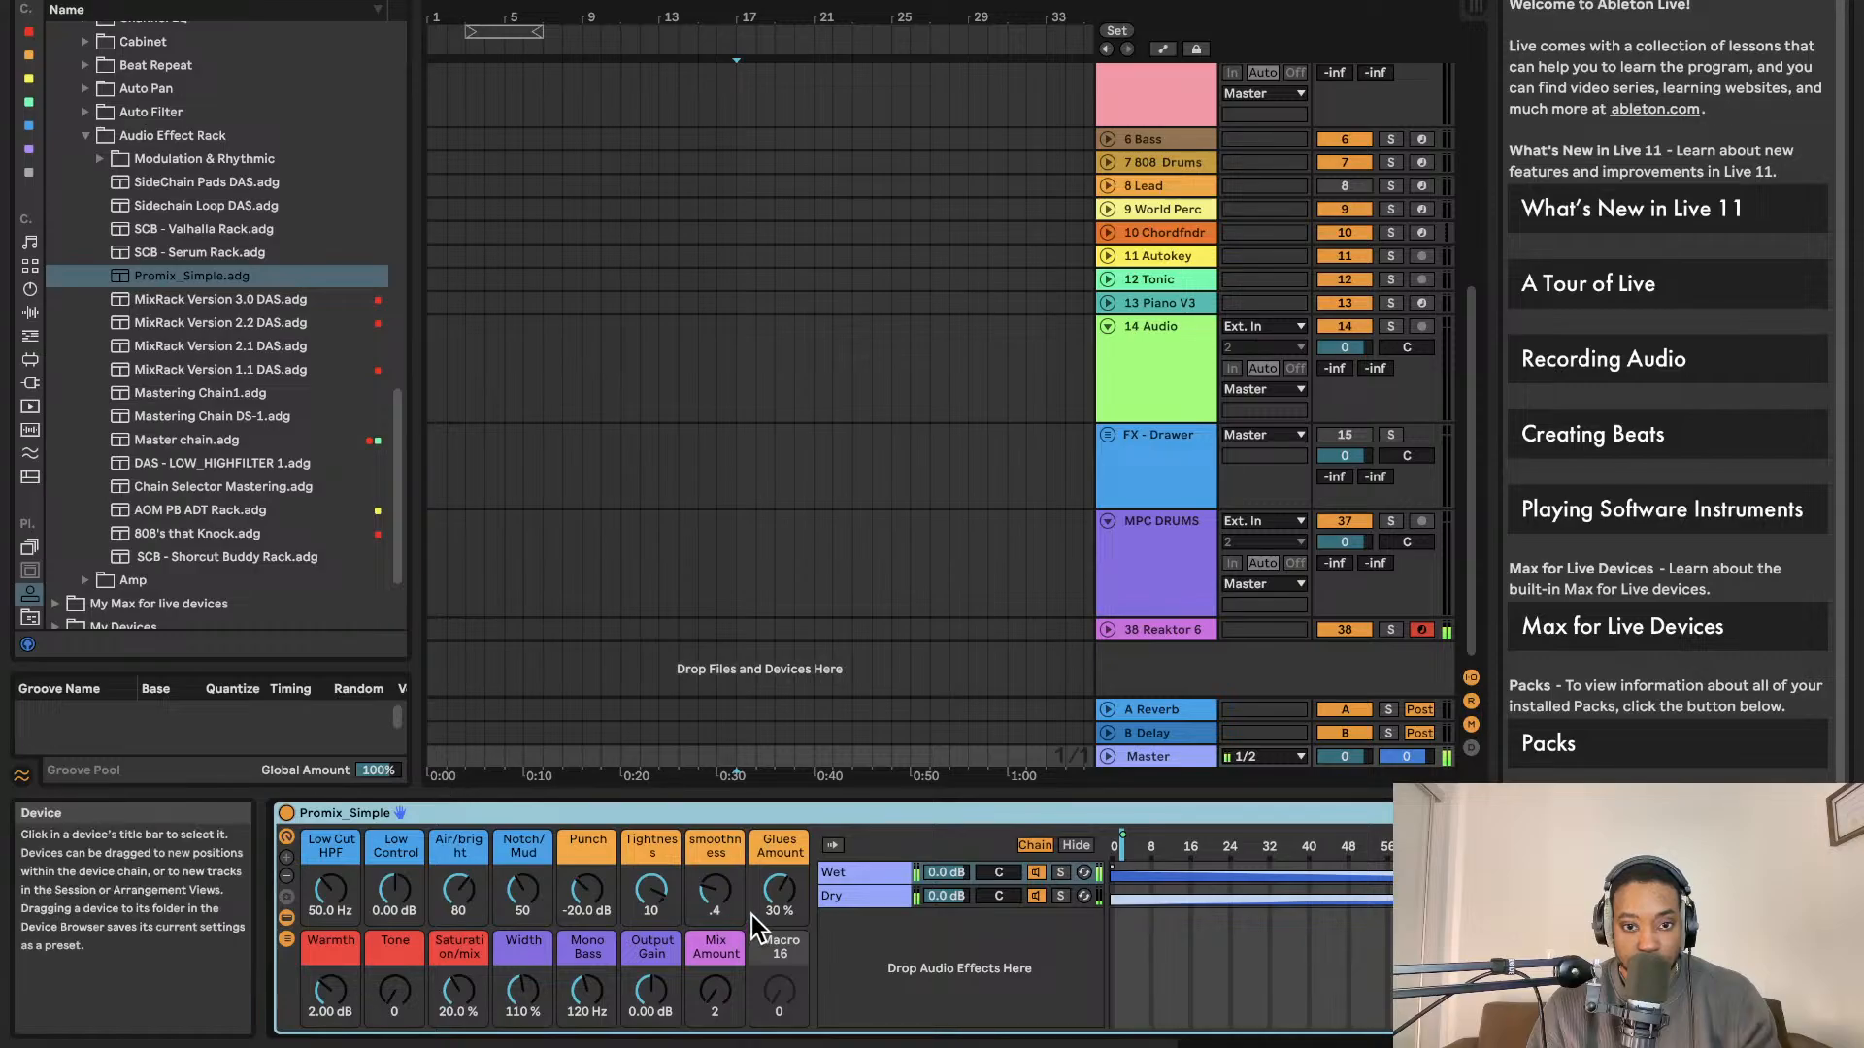
pyautogui.hscroll(5, 738, 908)
pyautogui.hscroll(1, 711, 901)
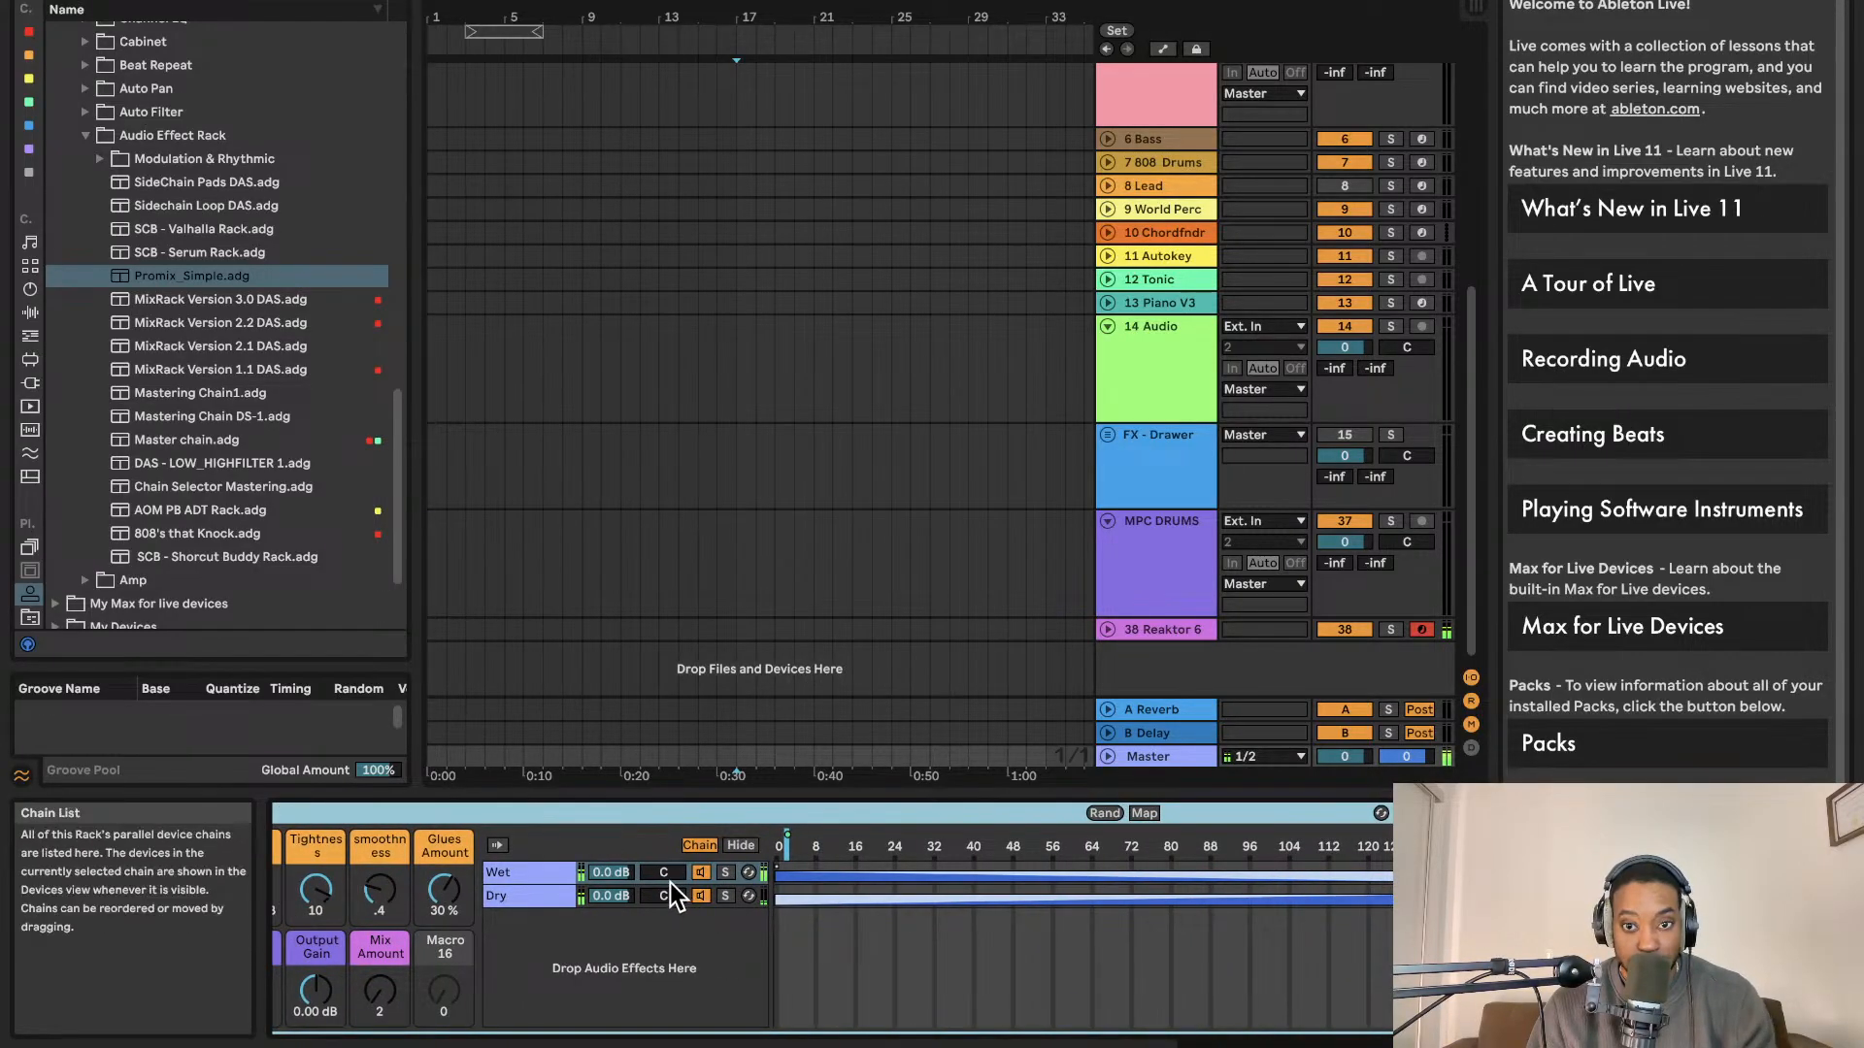
# Unfold track 38 Reaktor 6 and select it to show its device.
pyautogui.click(1107, 630)
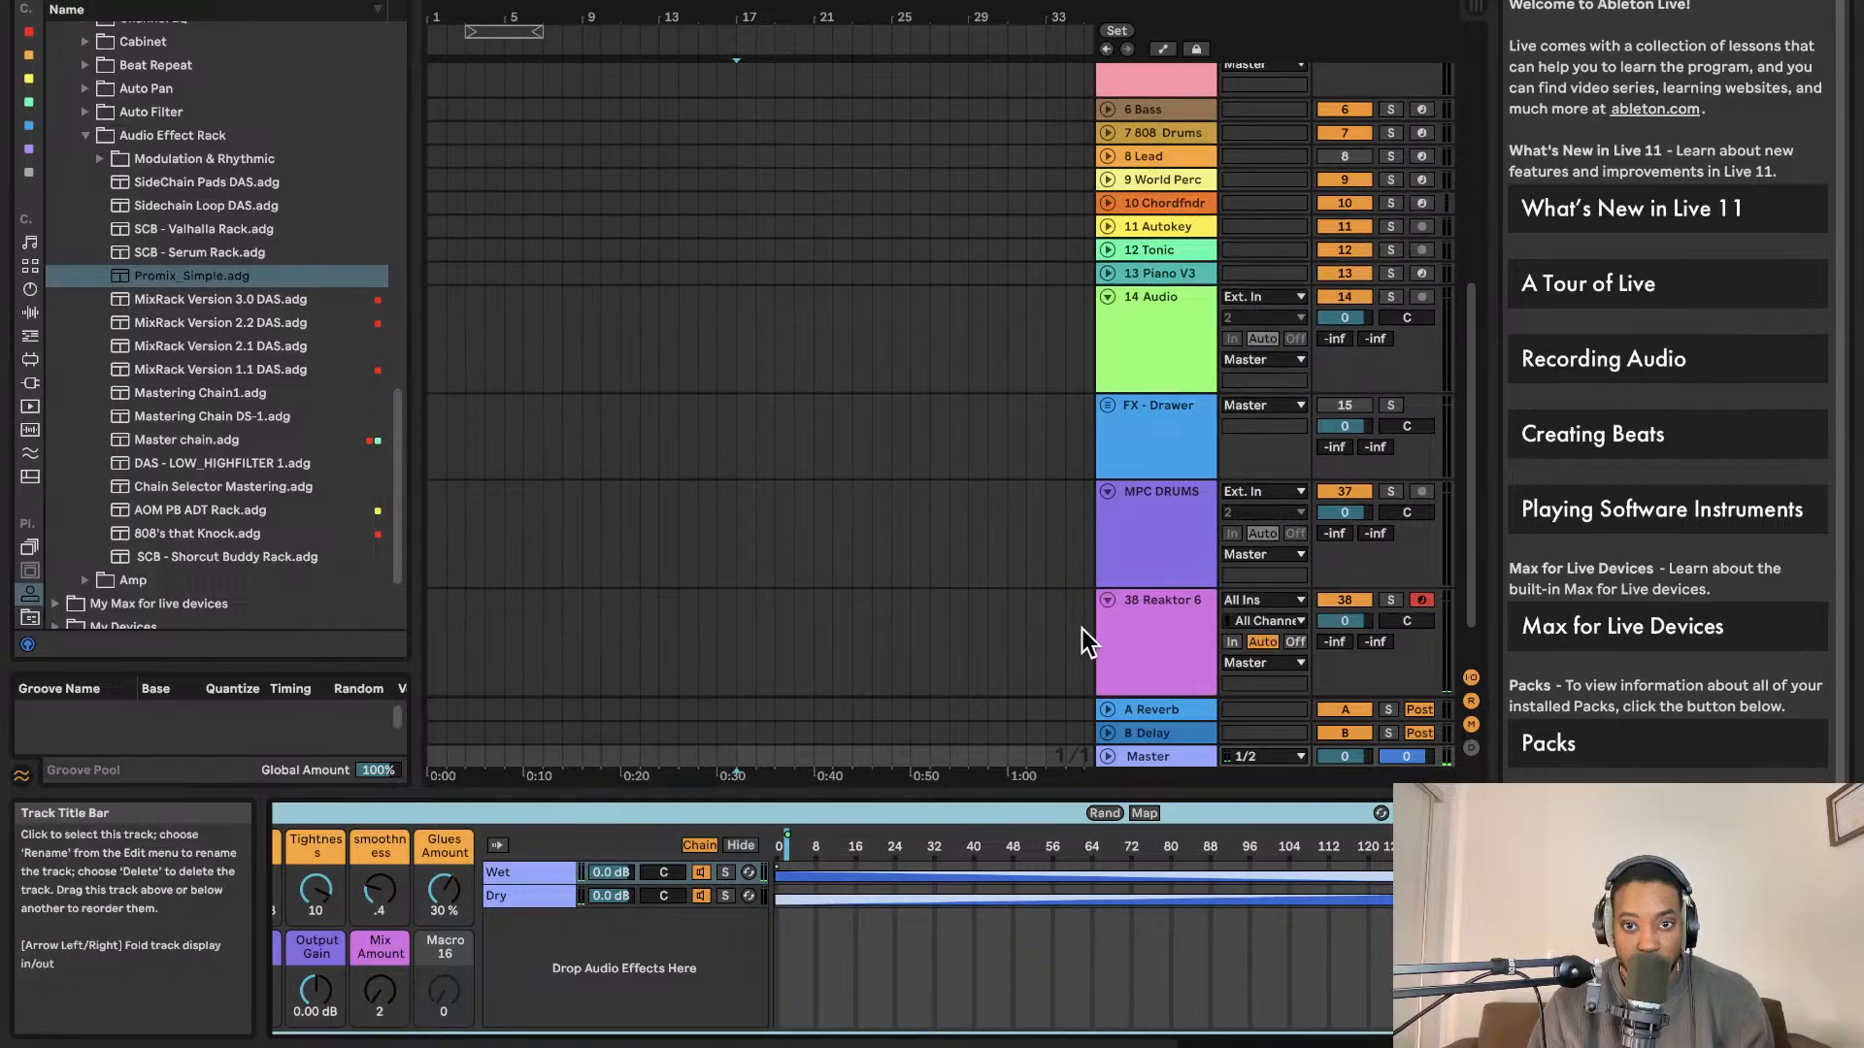
pyautogui.scroll(-3, 1075, 627)
pyautogui.click(1126, 592)
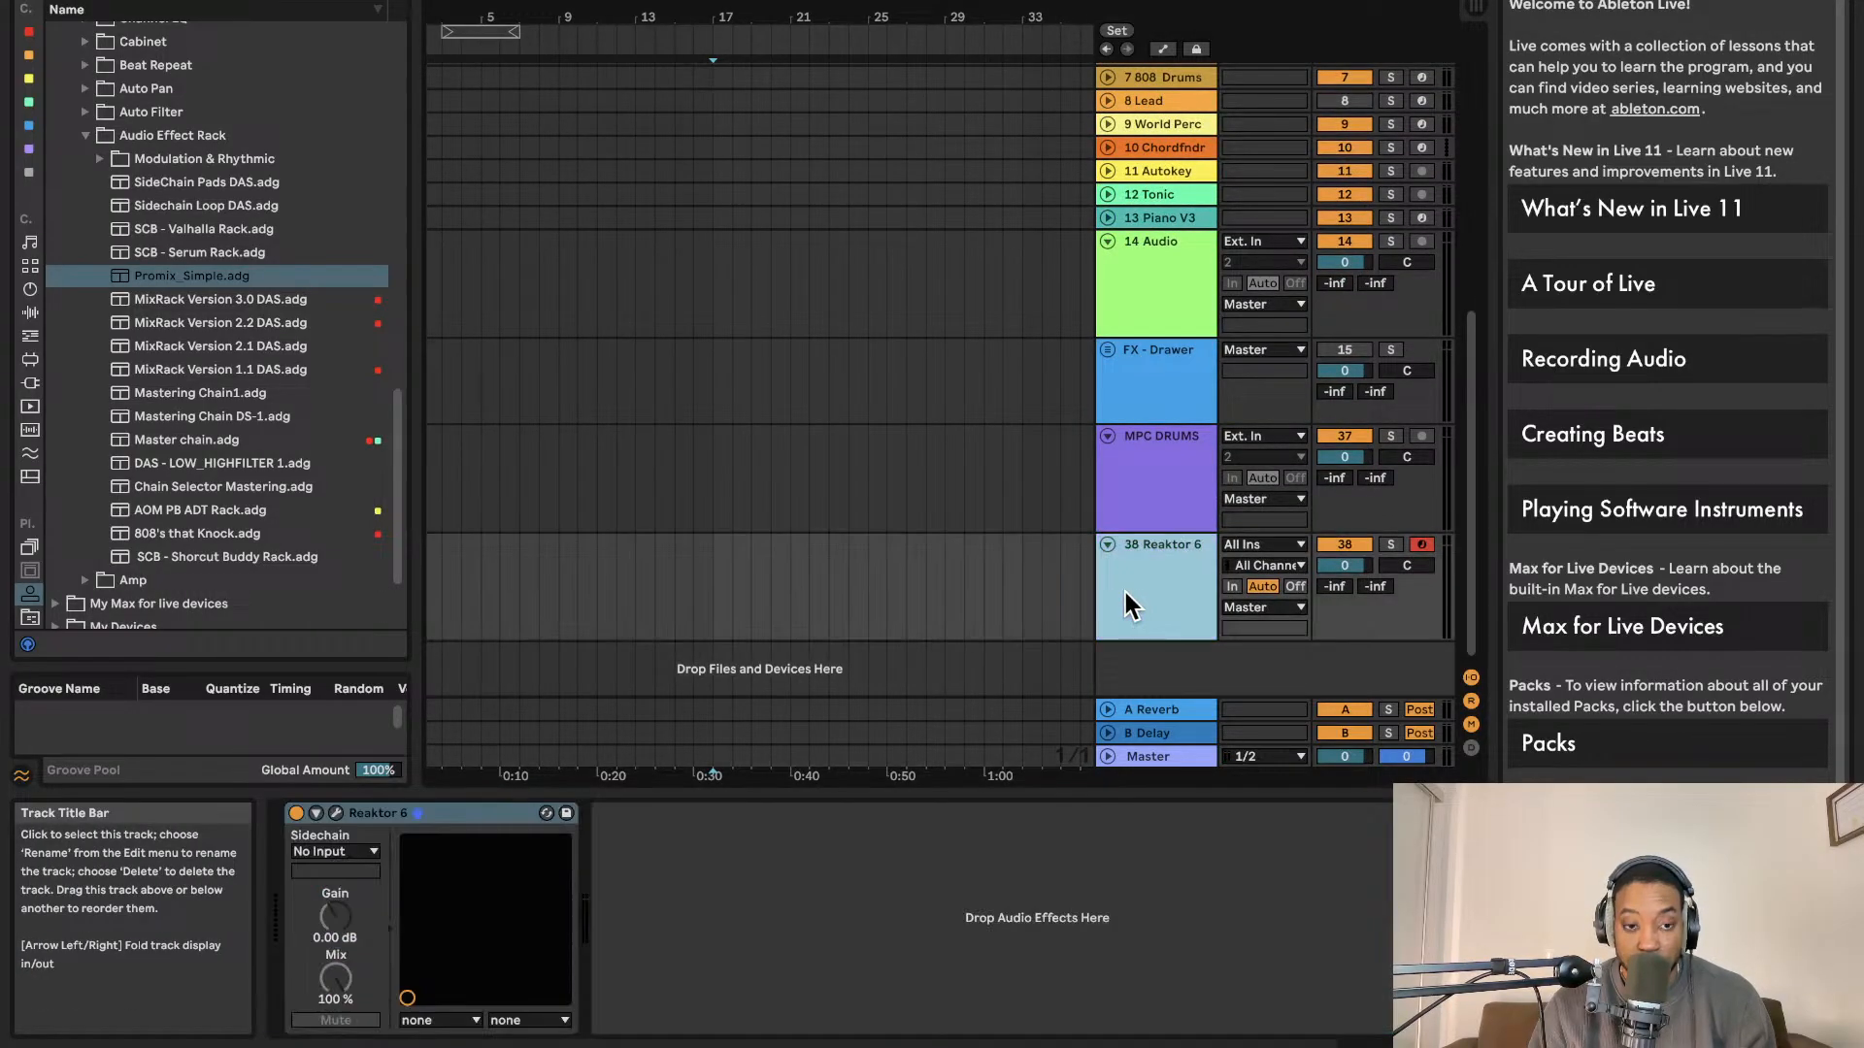
# Review the Promix_Simple rack on the Master track, including its macro controls and the Wet and Dry chains.
pyautogui.click(1147, 759)
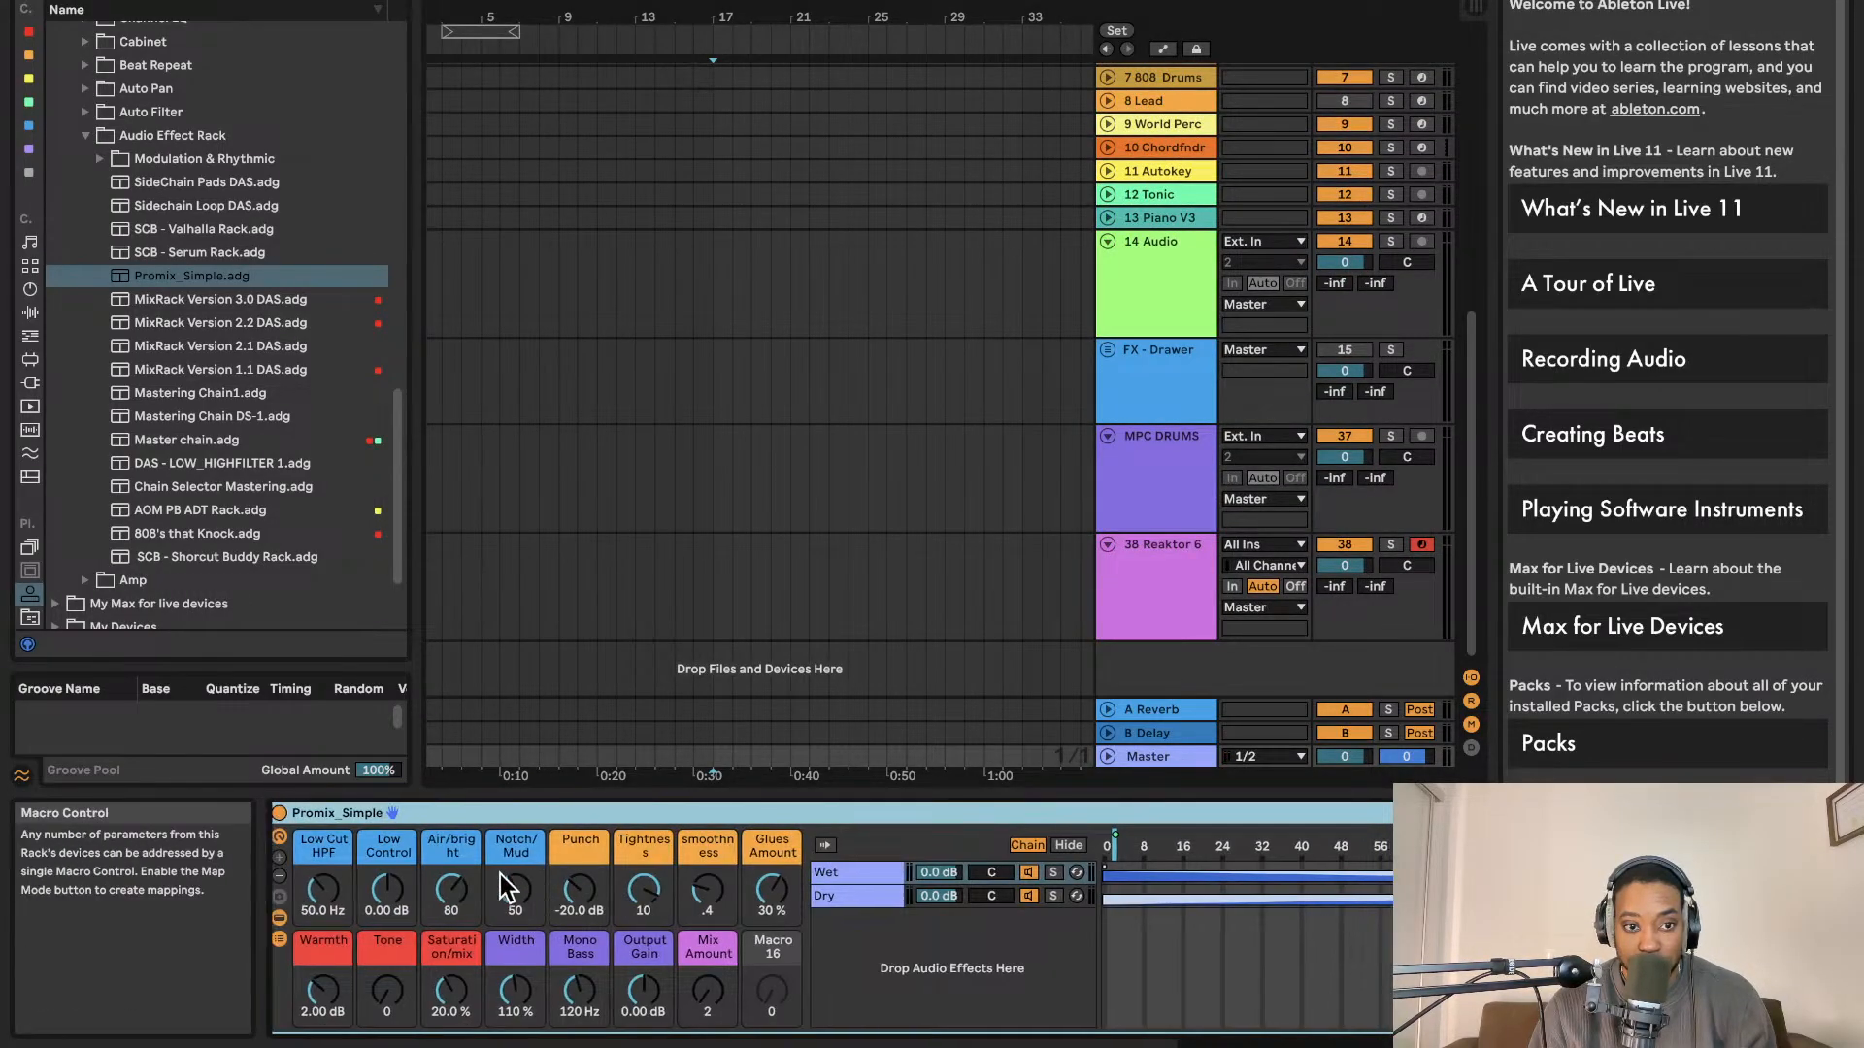
pyautogui.hscroll(2, 527, 849)
pyautogui.hscroll(3, 527, 849)
pyautogui.hscroll(-1, 604, 703)
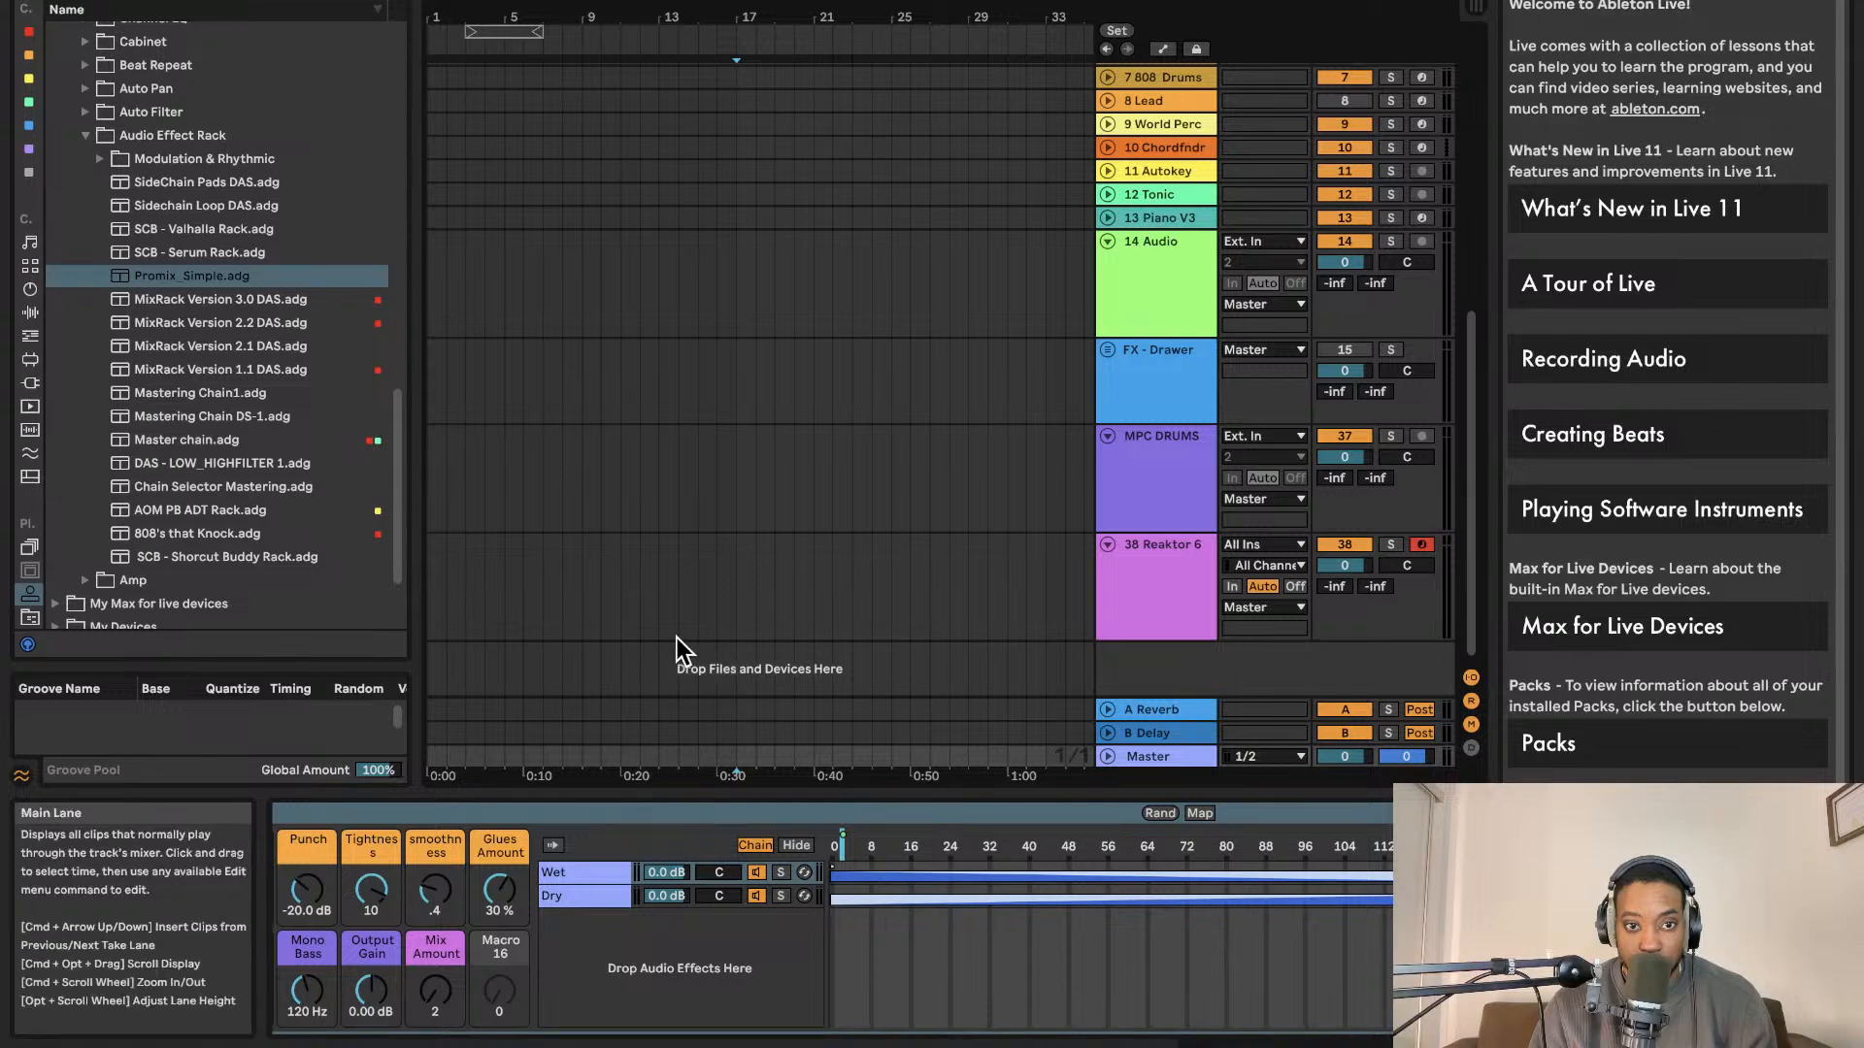
# Place the start position at bar 7 on track 38 Reaktor 6, check its plug-in window, close it and select the track.
pyautogui.click(477, 663)
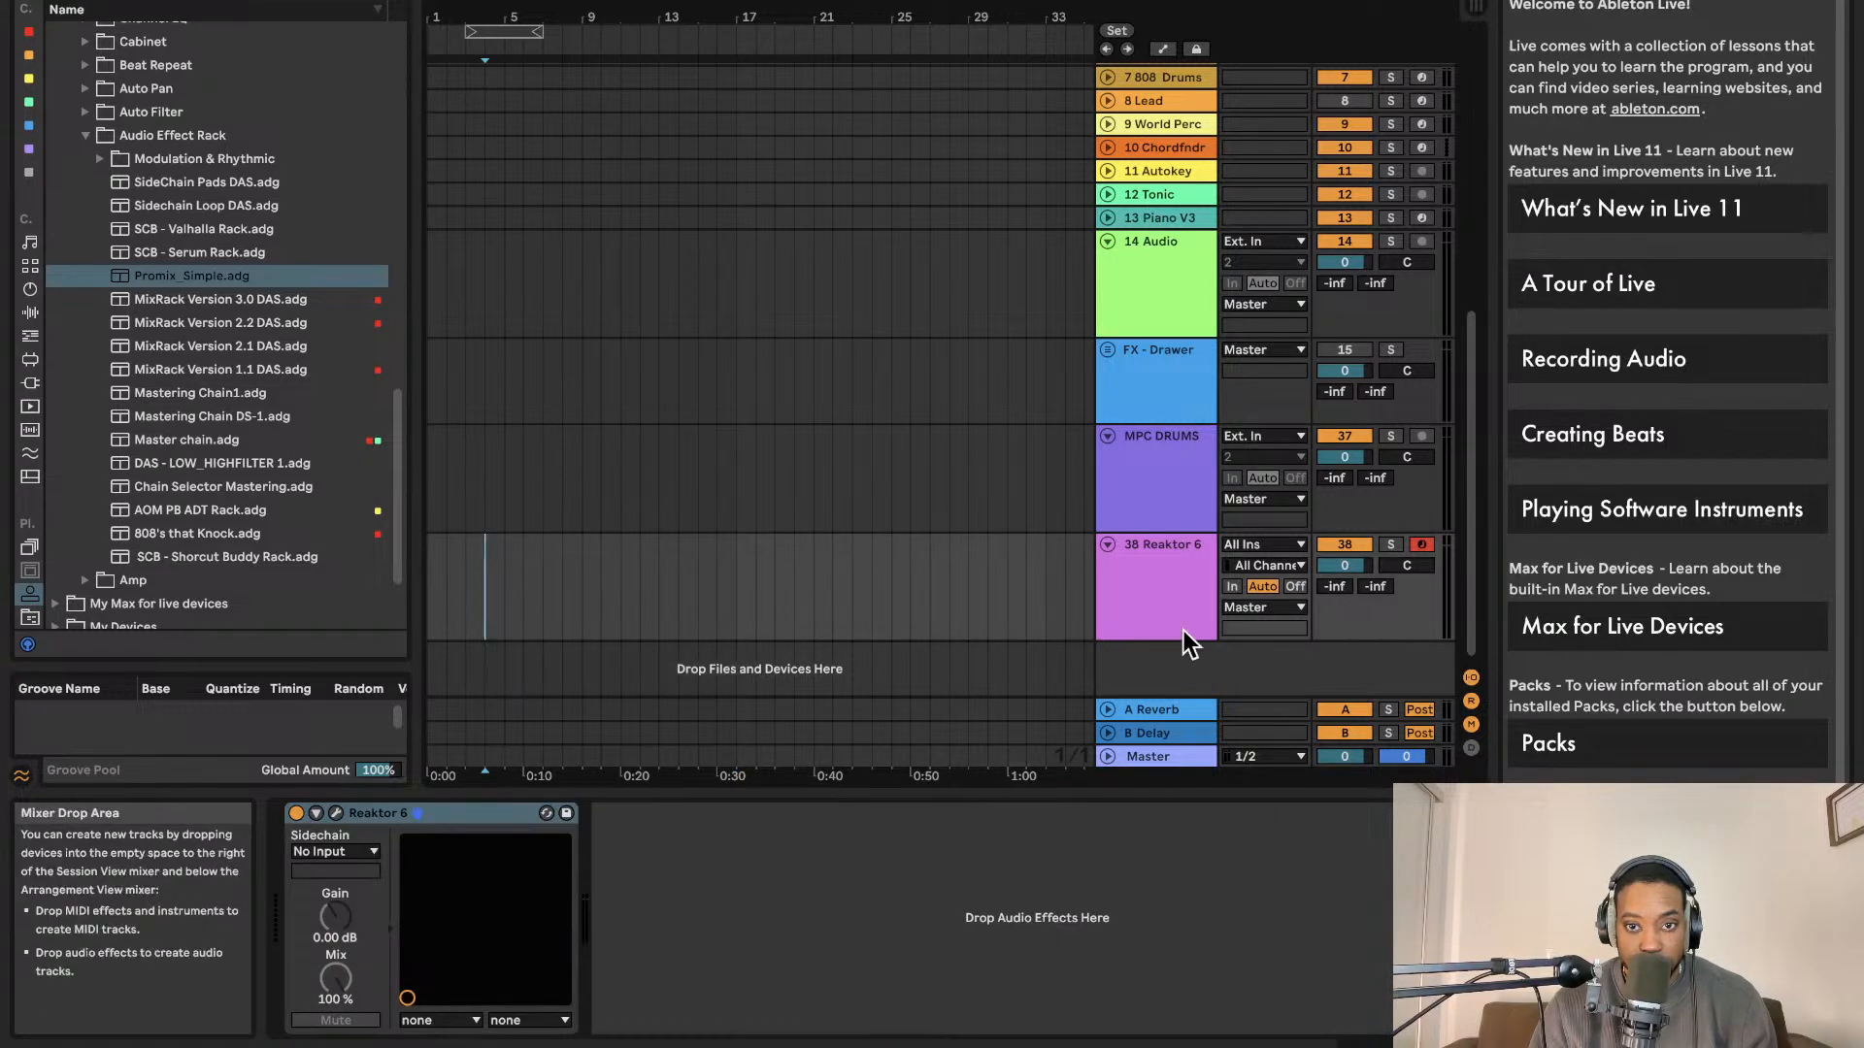
pyautogui.click(543, 692)
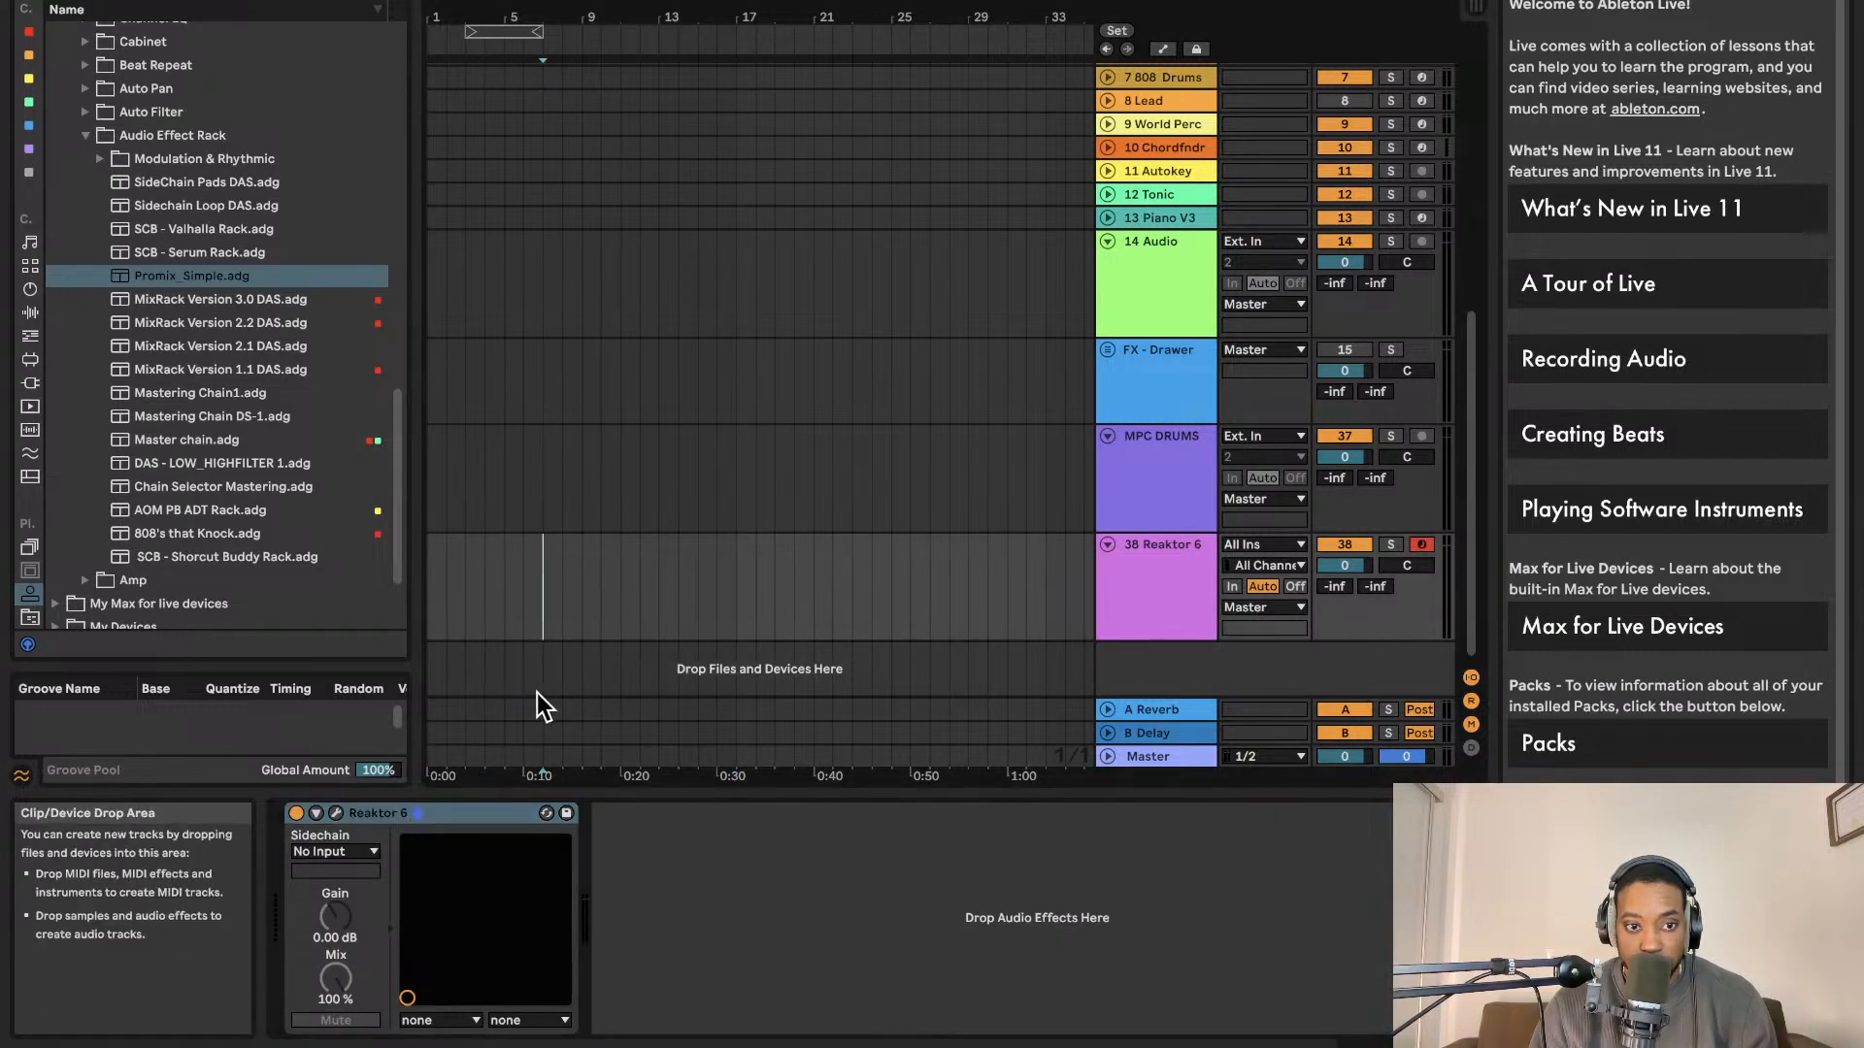
pyautogui.click(337, 813)
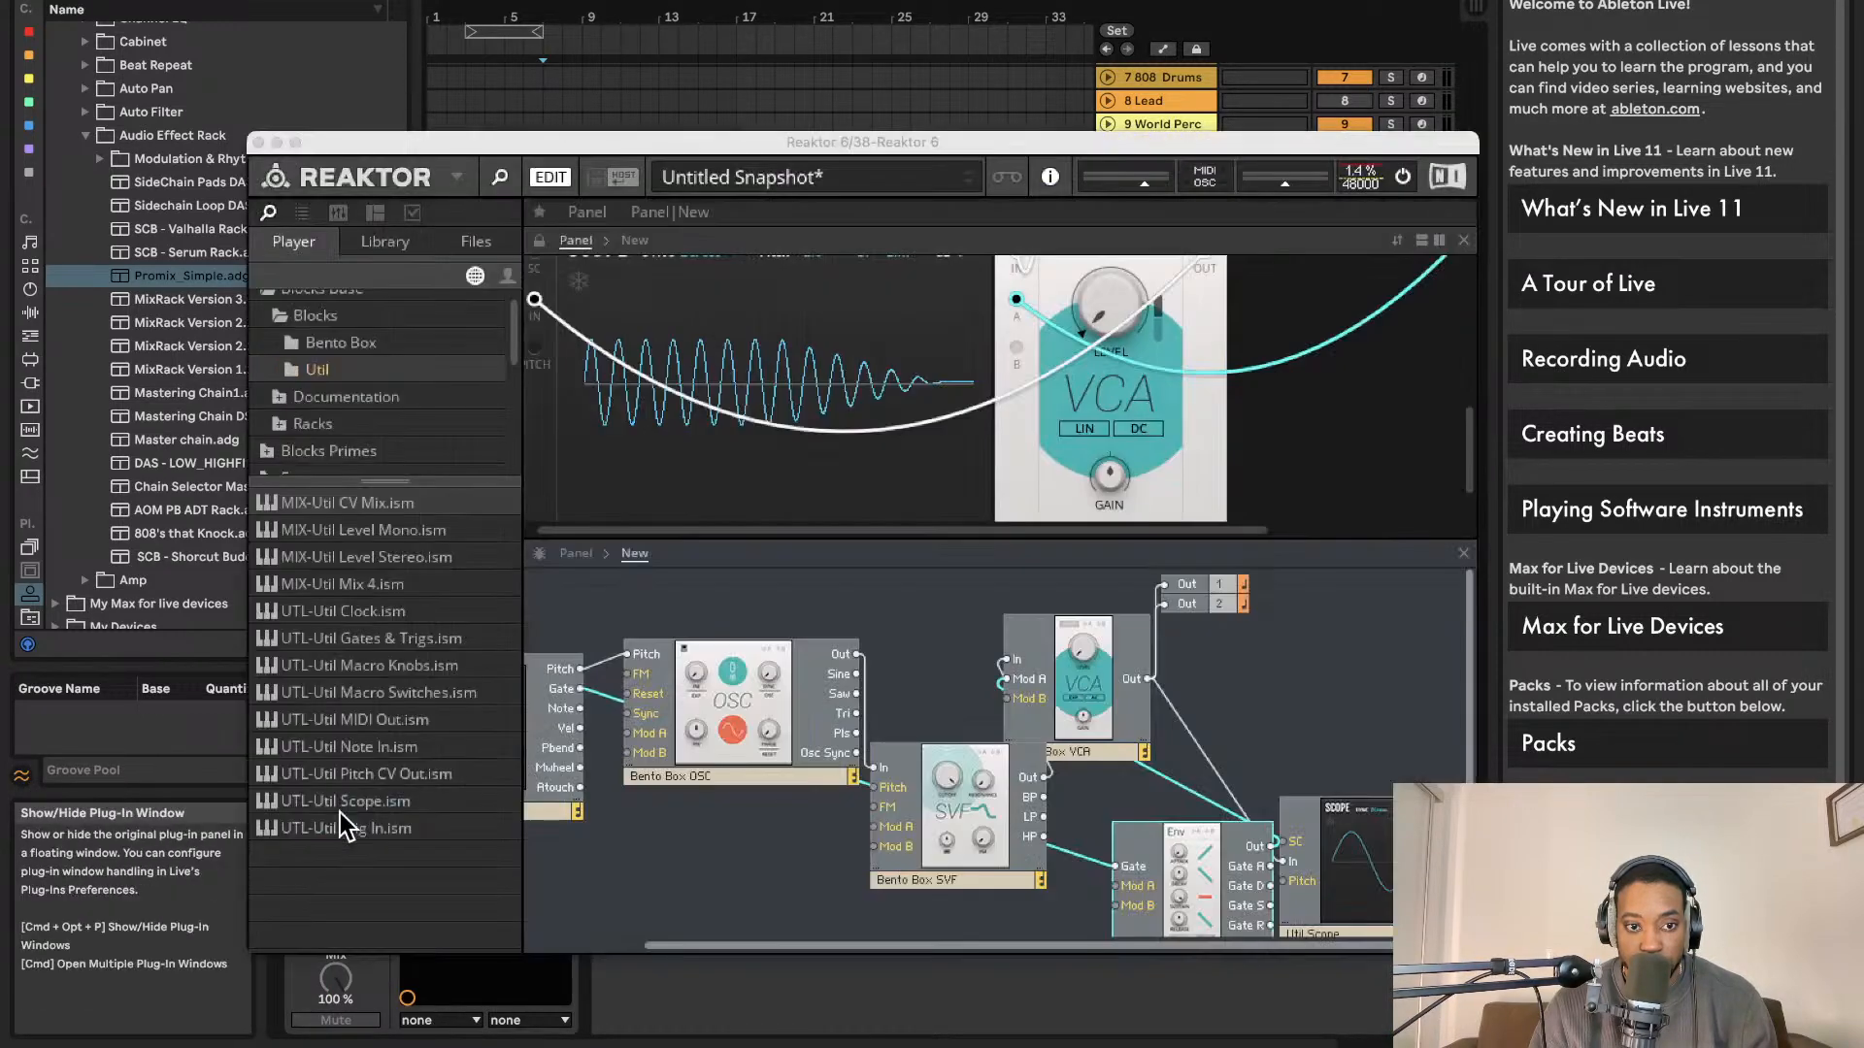
pyautogui.click(258, 144)
pyautogui.click(1181, 593)
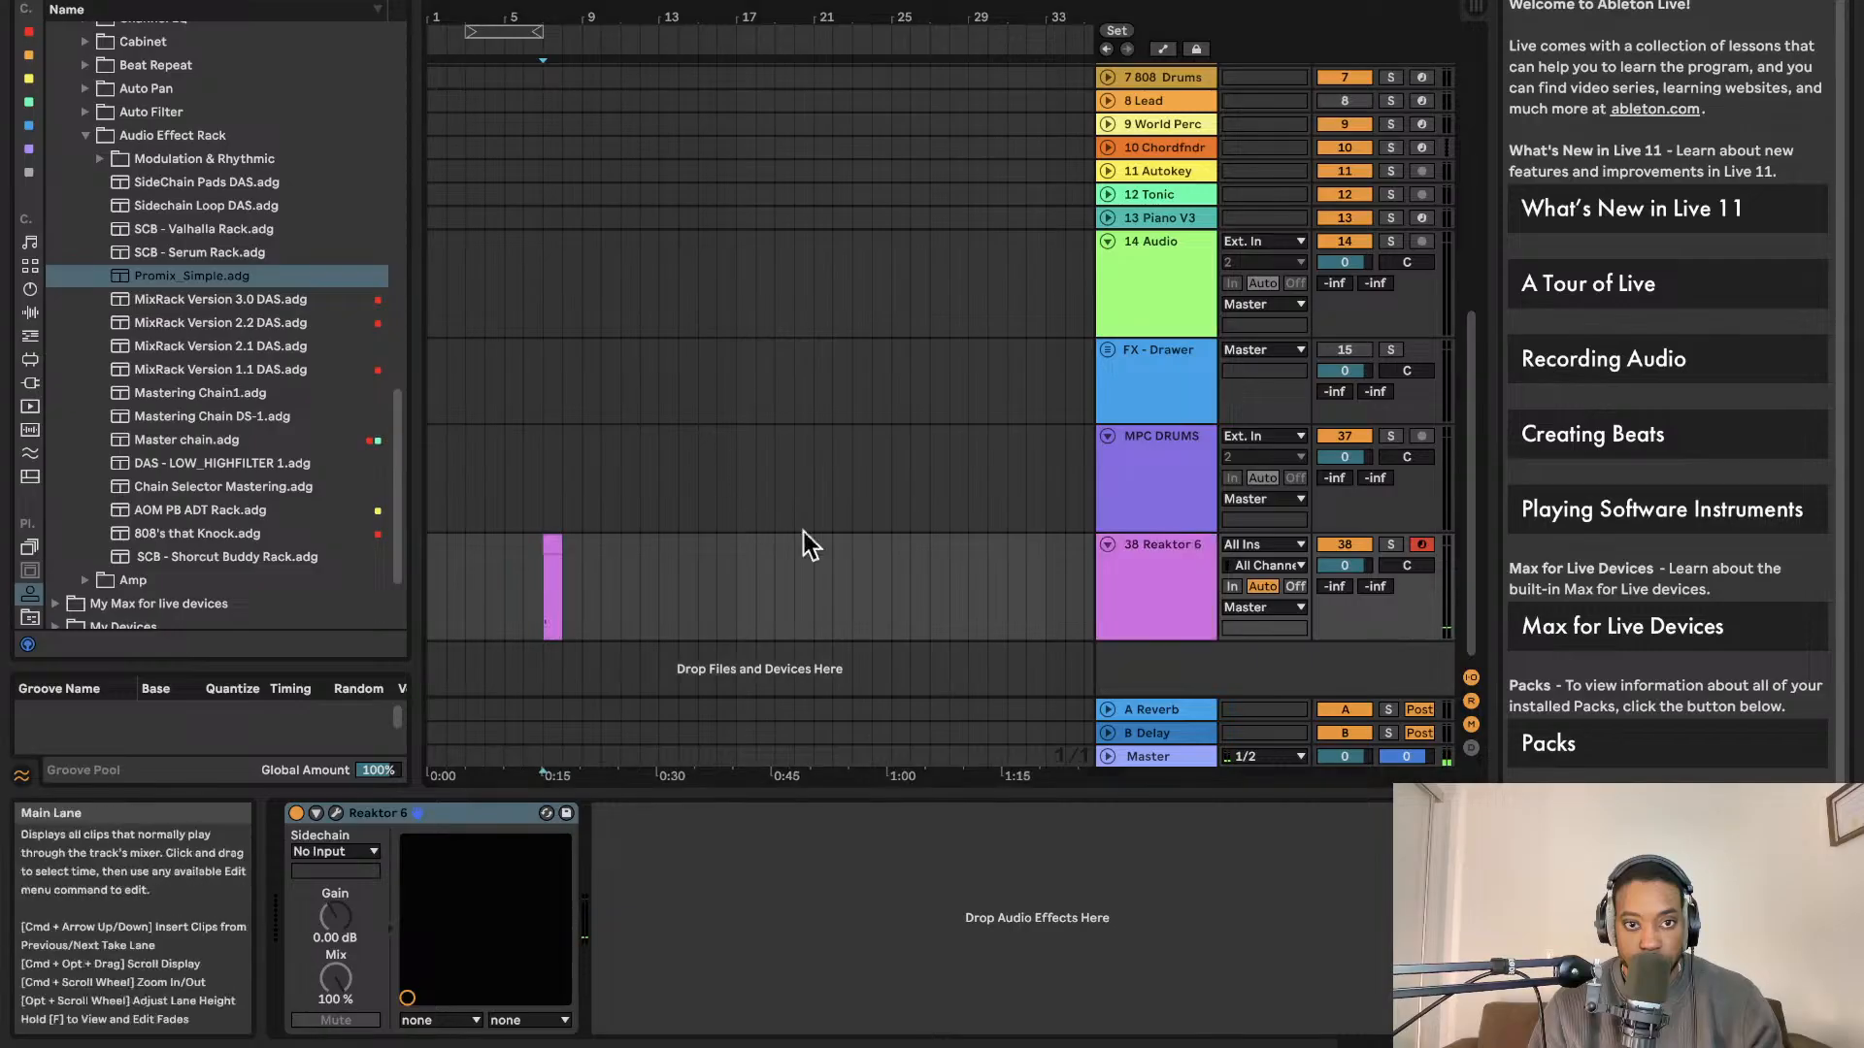
# Extend the start of the MIDI clip on track 38 Reaktor 6 back to bar 1 to include the earlier played notes.
pyautogui.press('space')
pyautogui.scroll(5, 561, 574)
pyautogui.scroll(10, 561, 575)
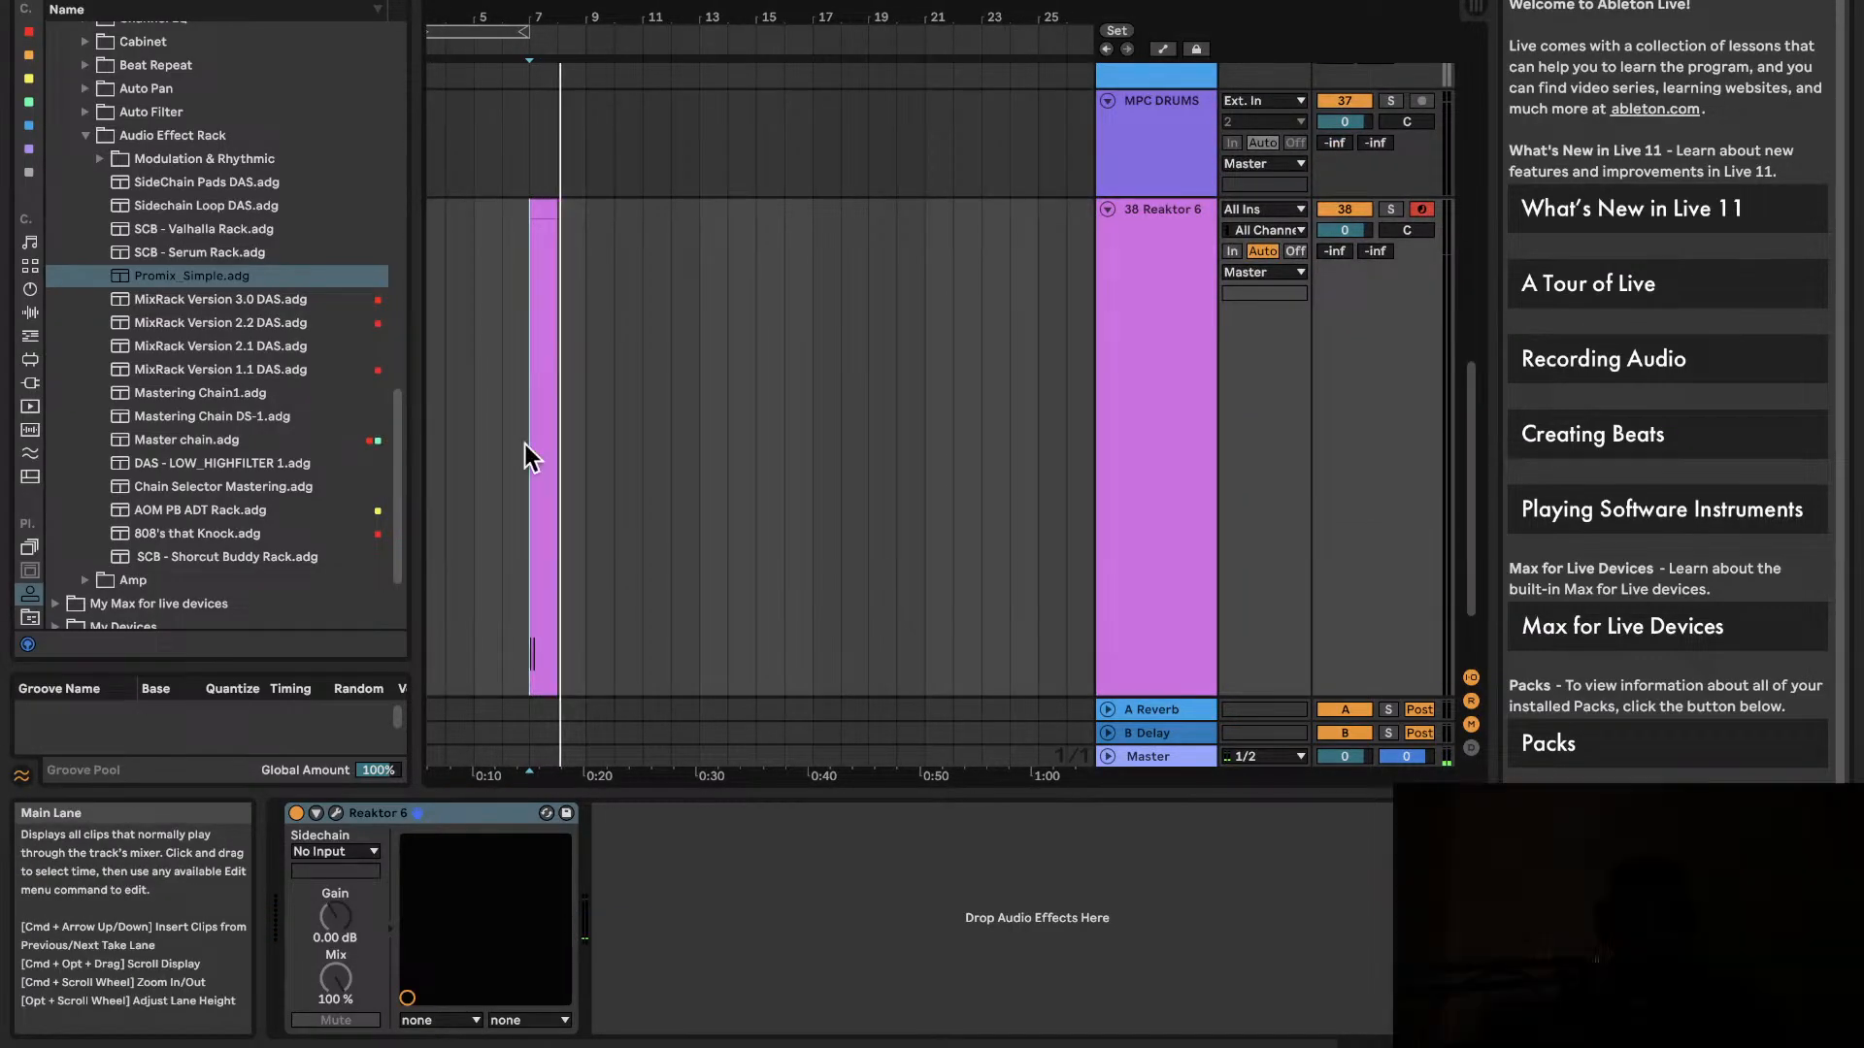
pyautogui.click(543, 211)
pyautogui.moveTo(556, 212); pyautogui.dragTo(131, 194)
pyautogui.moveTo(533, 213); pyautogui.dragTo(349, 221)
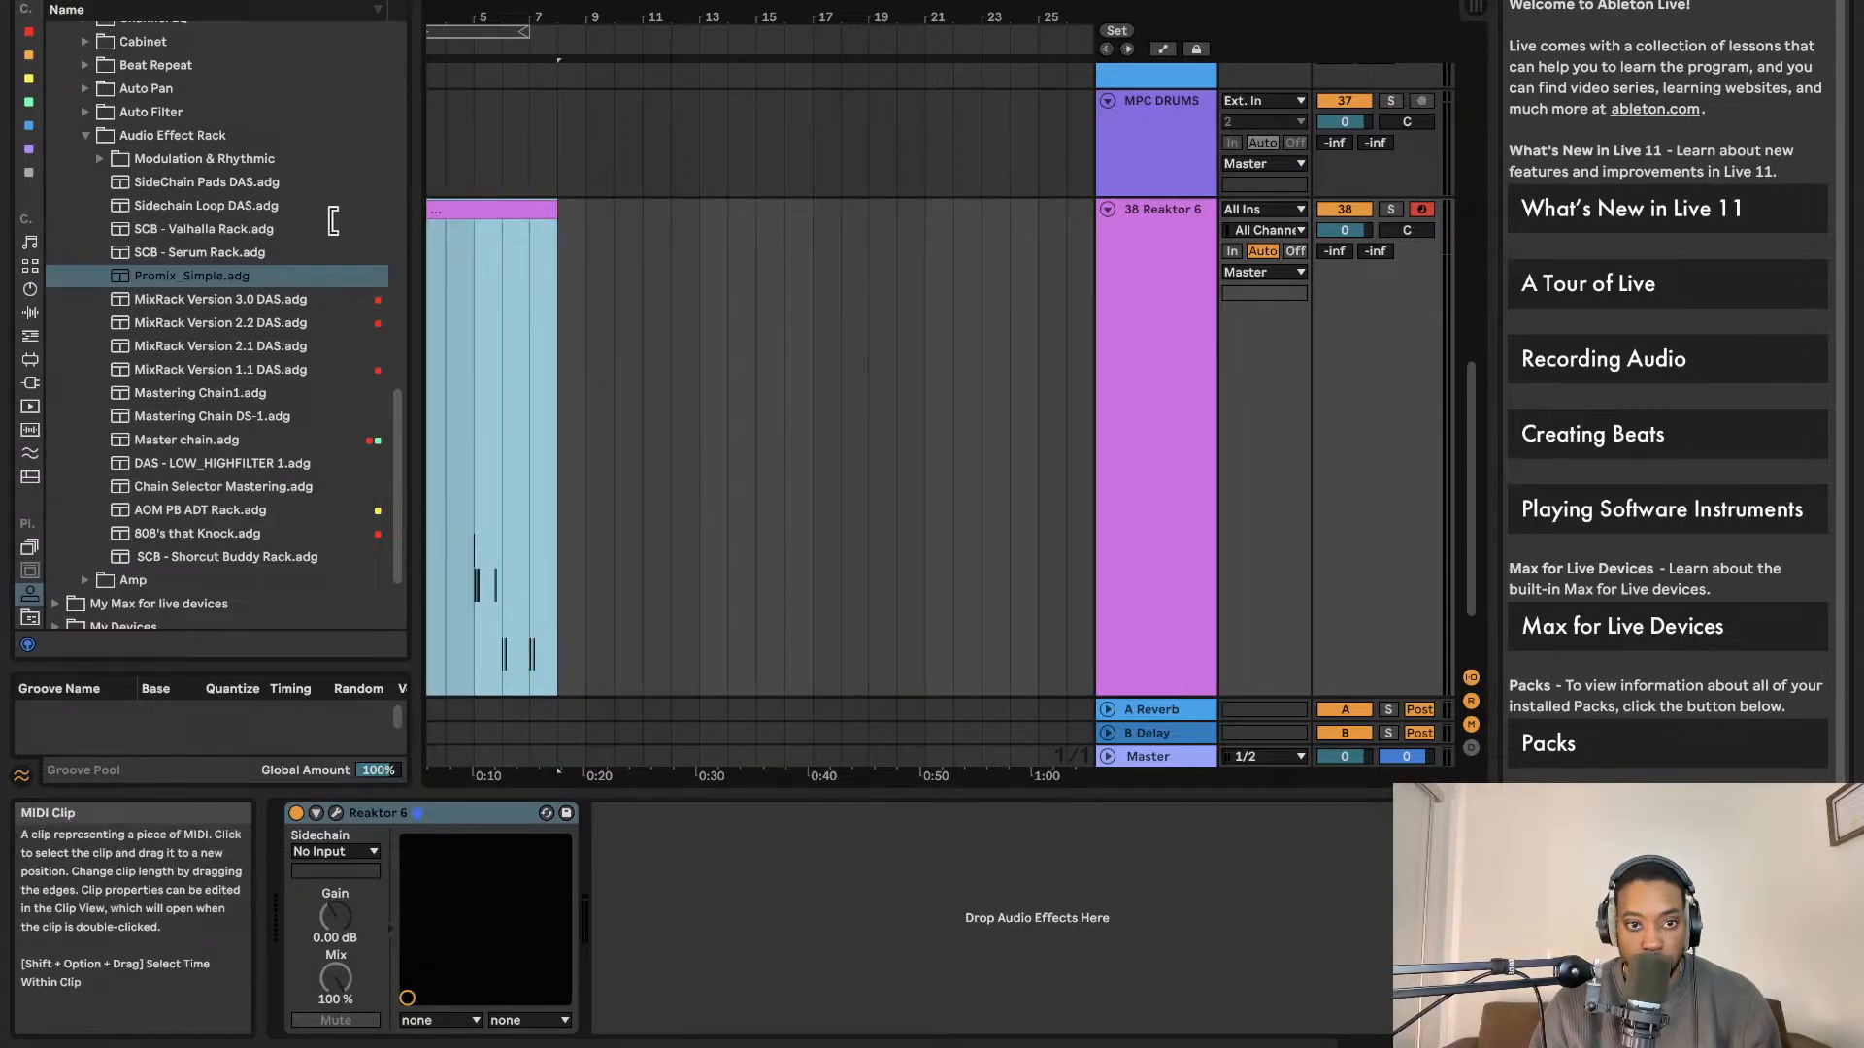
# Lower the cue volume to -15.6 dB in the Session View mixer and return to the Arrangement View.
pyautogui.scroll(3, 558, 305)
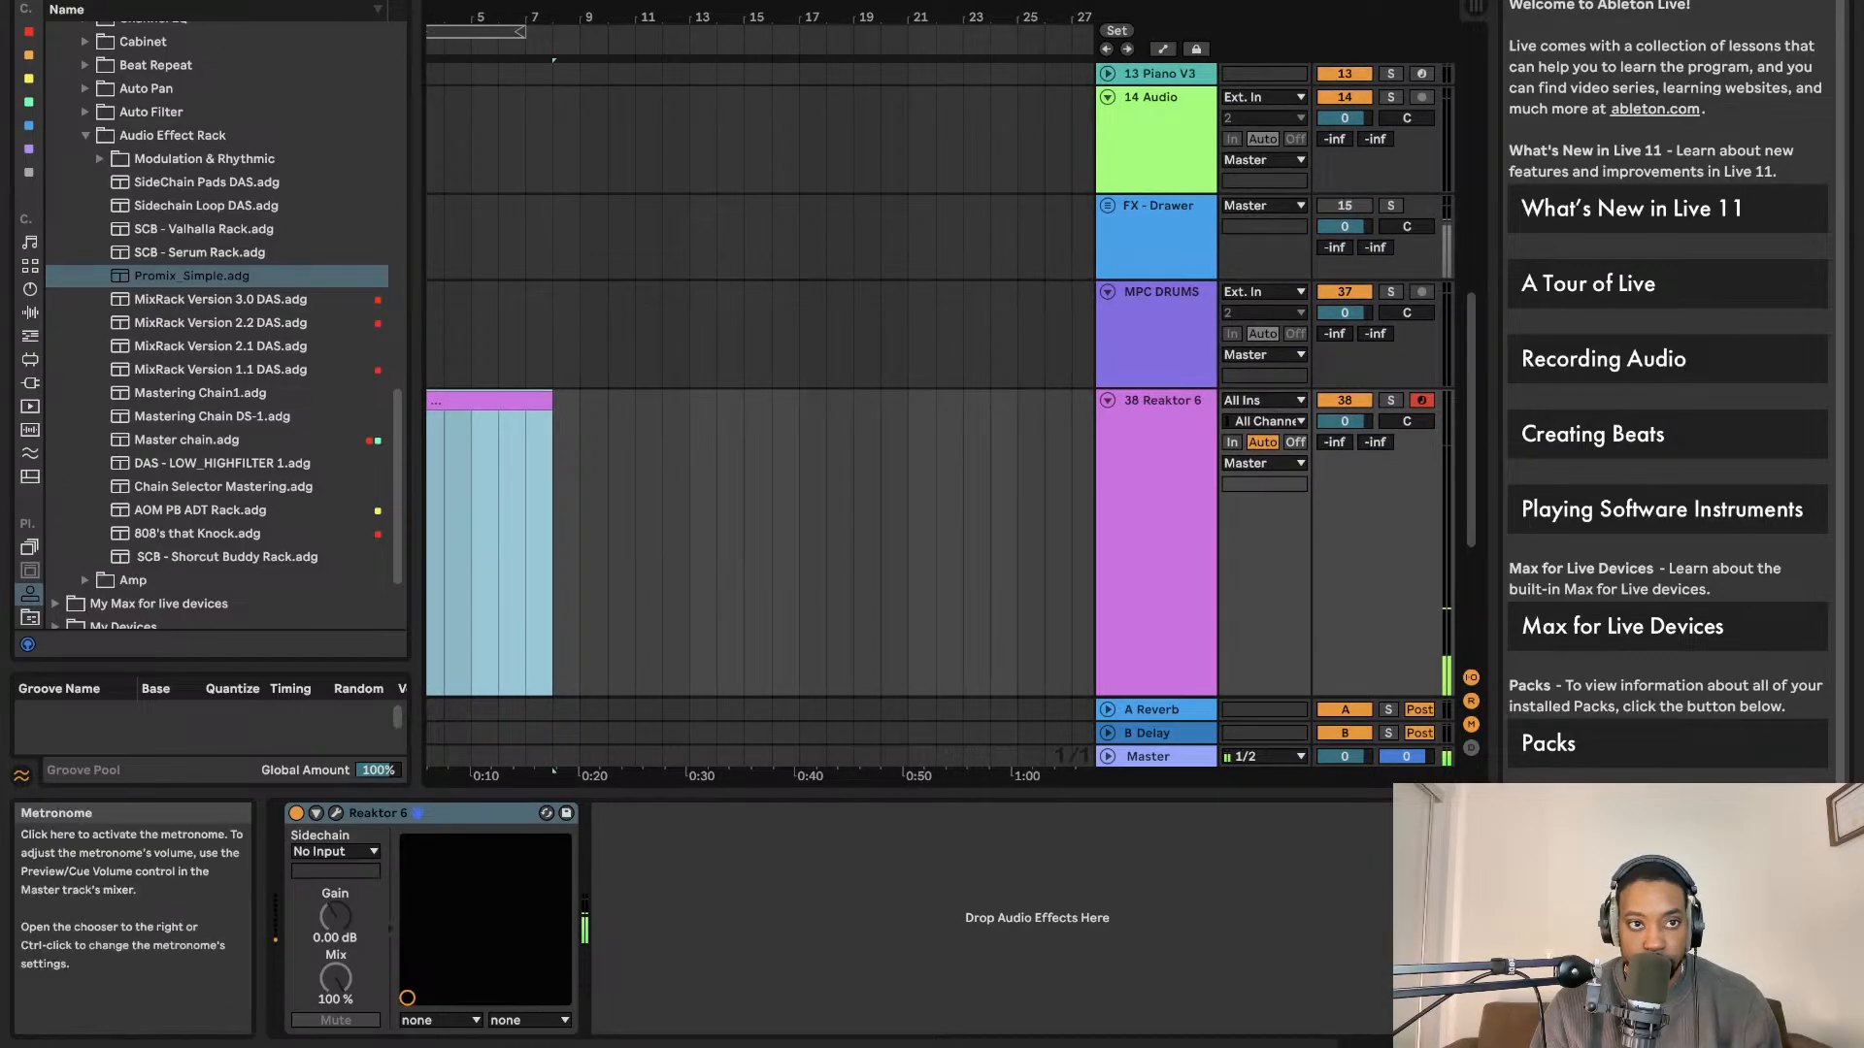
pyautogui.scroll(-3, 375, 109)
pyautogui.press('Tab')
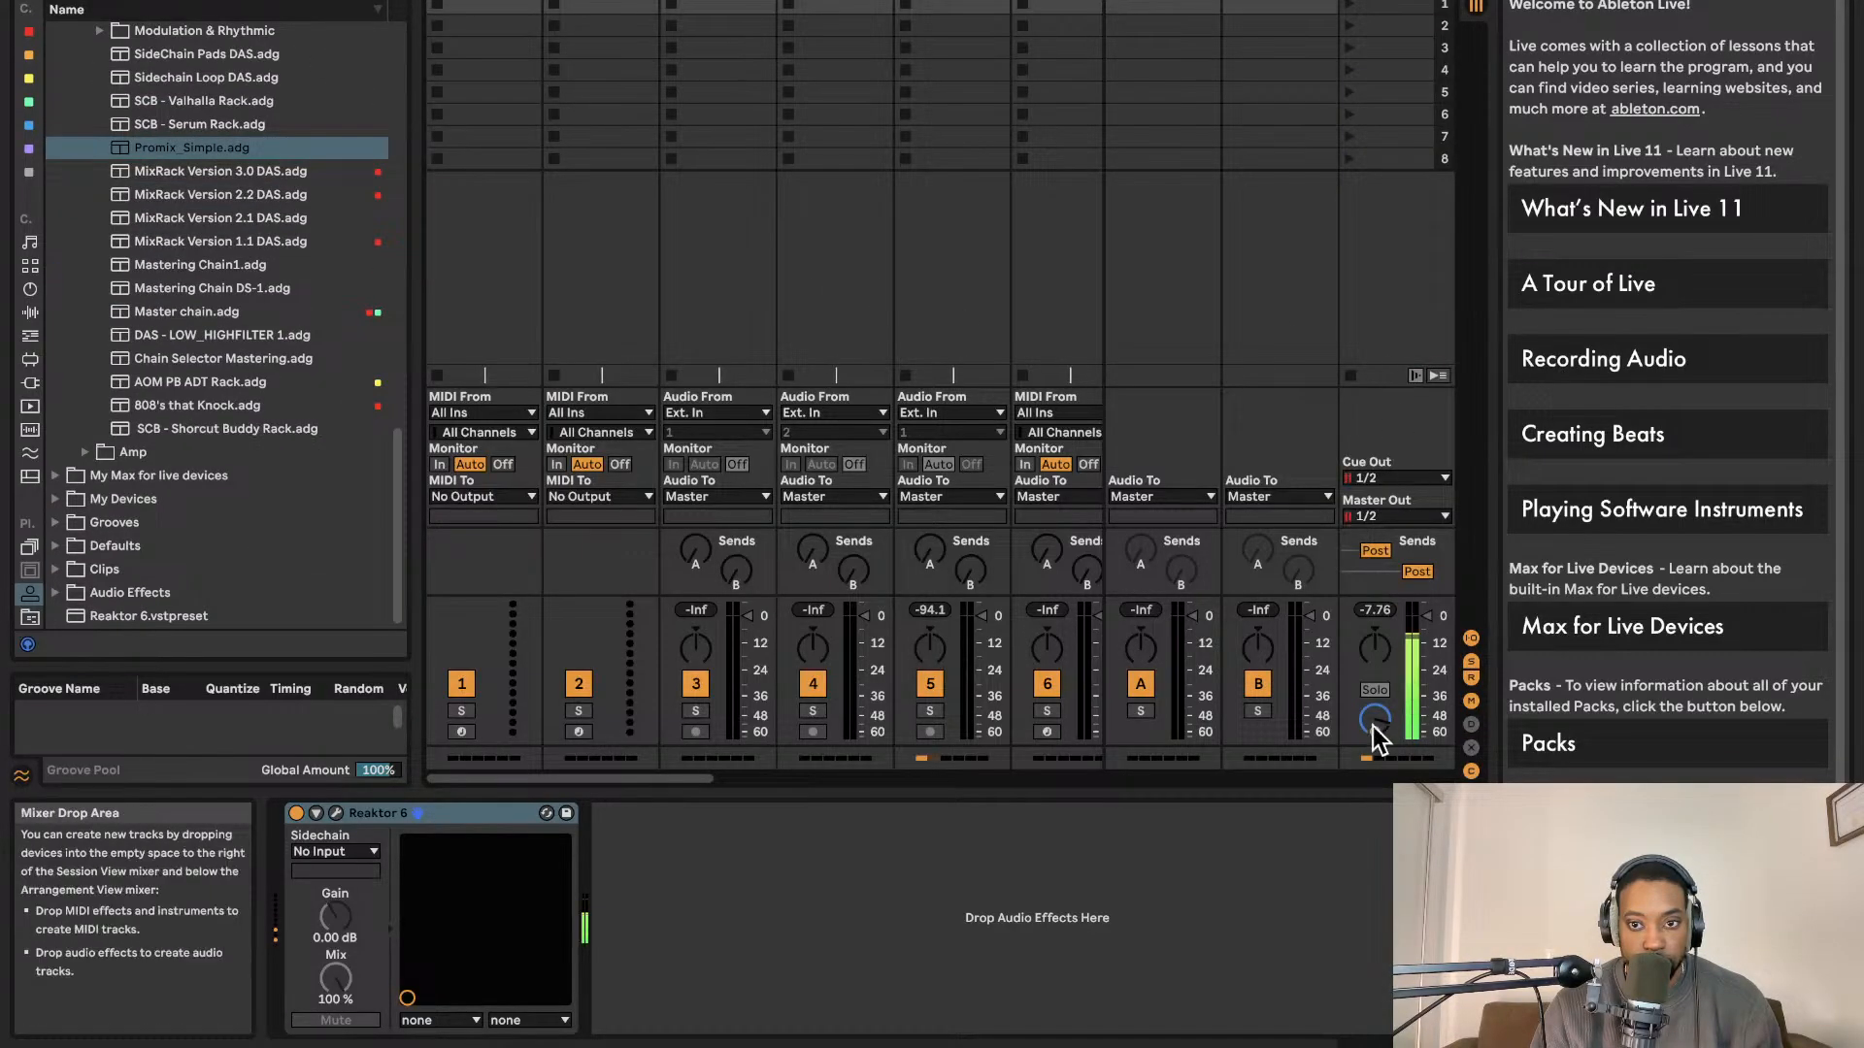
pyautogui.press('Tab')
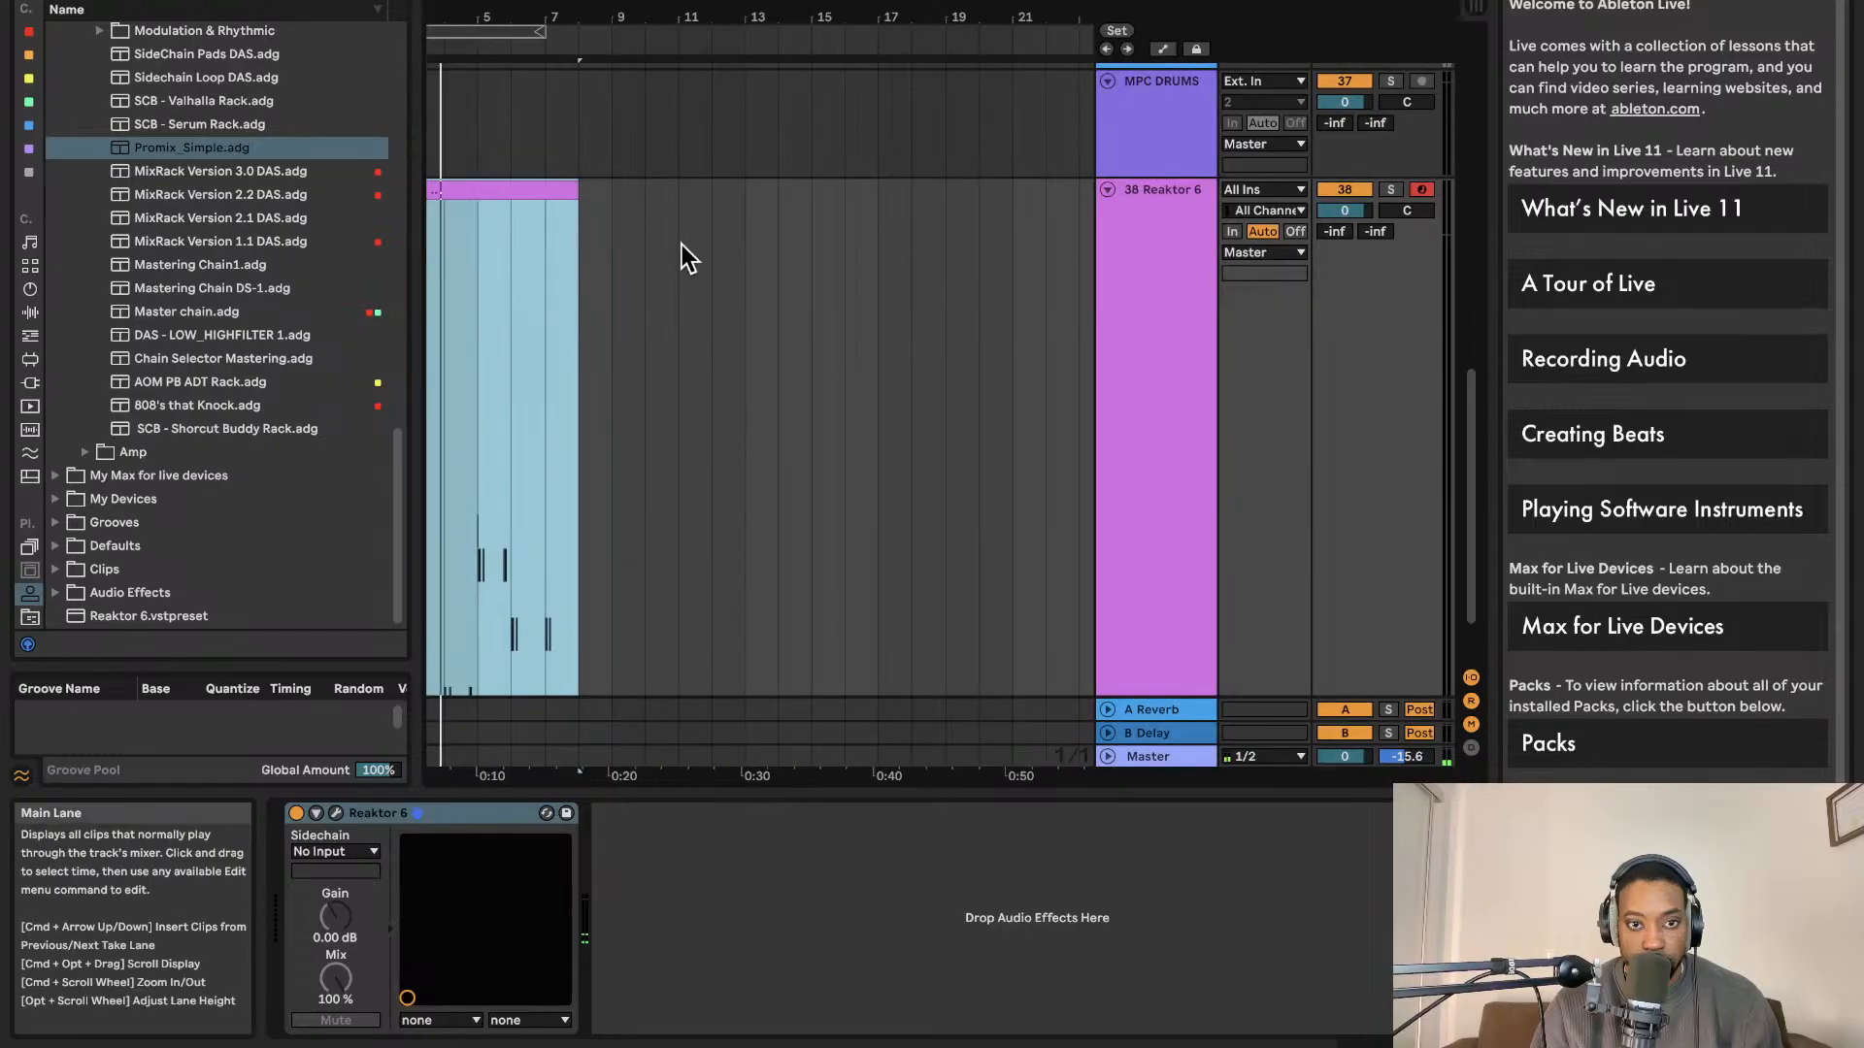
pyautogui.scroll(-5, 608, 236)
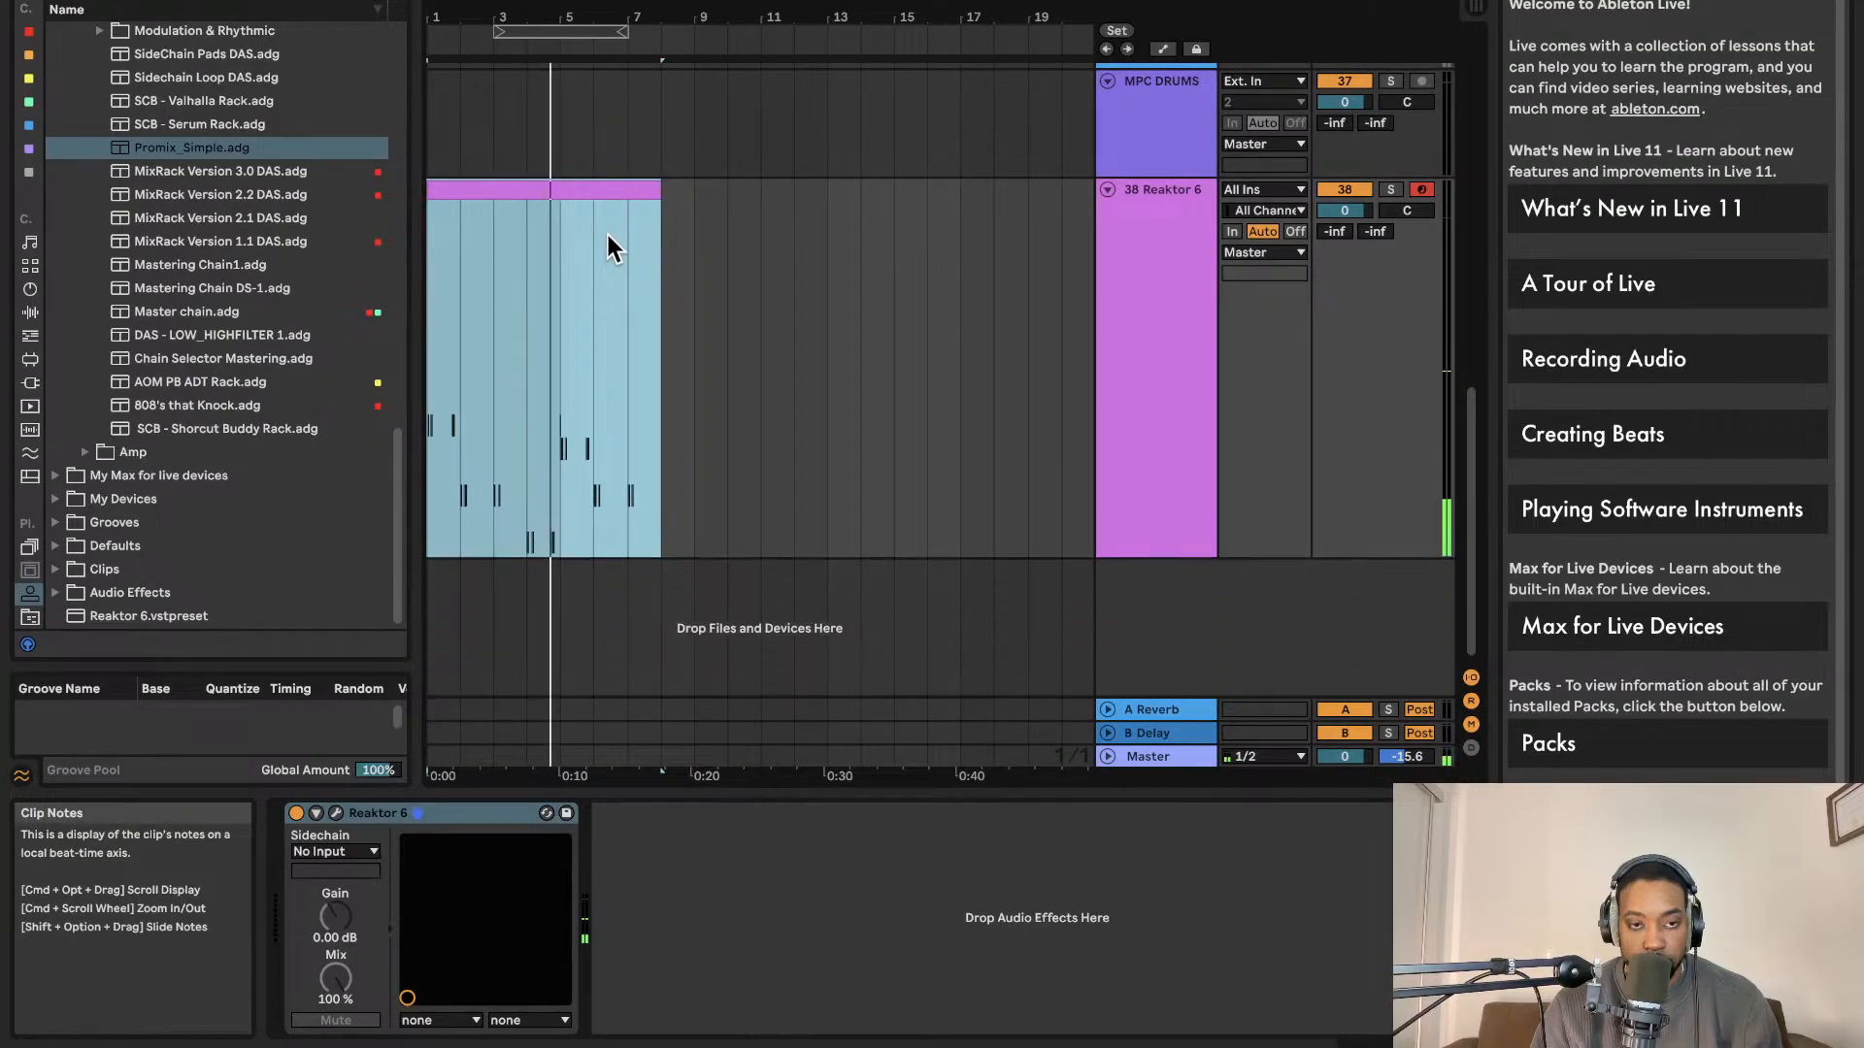
pyautogui.scroll(2, 608, 236)
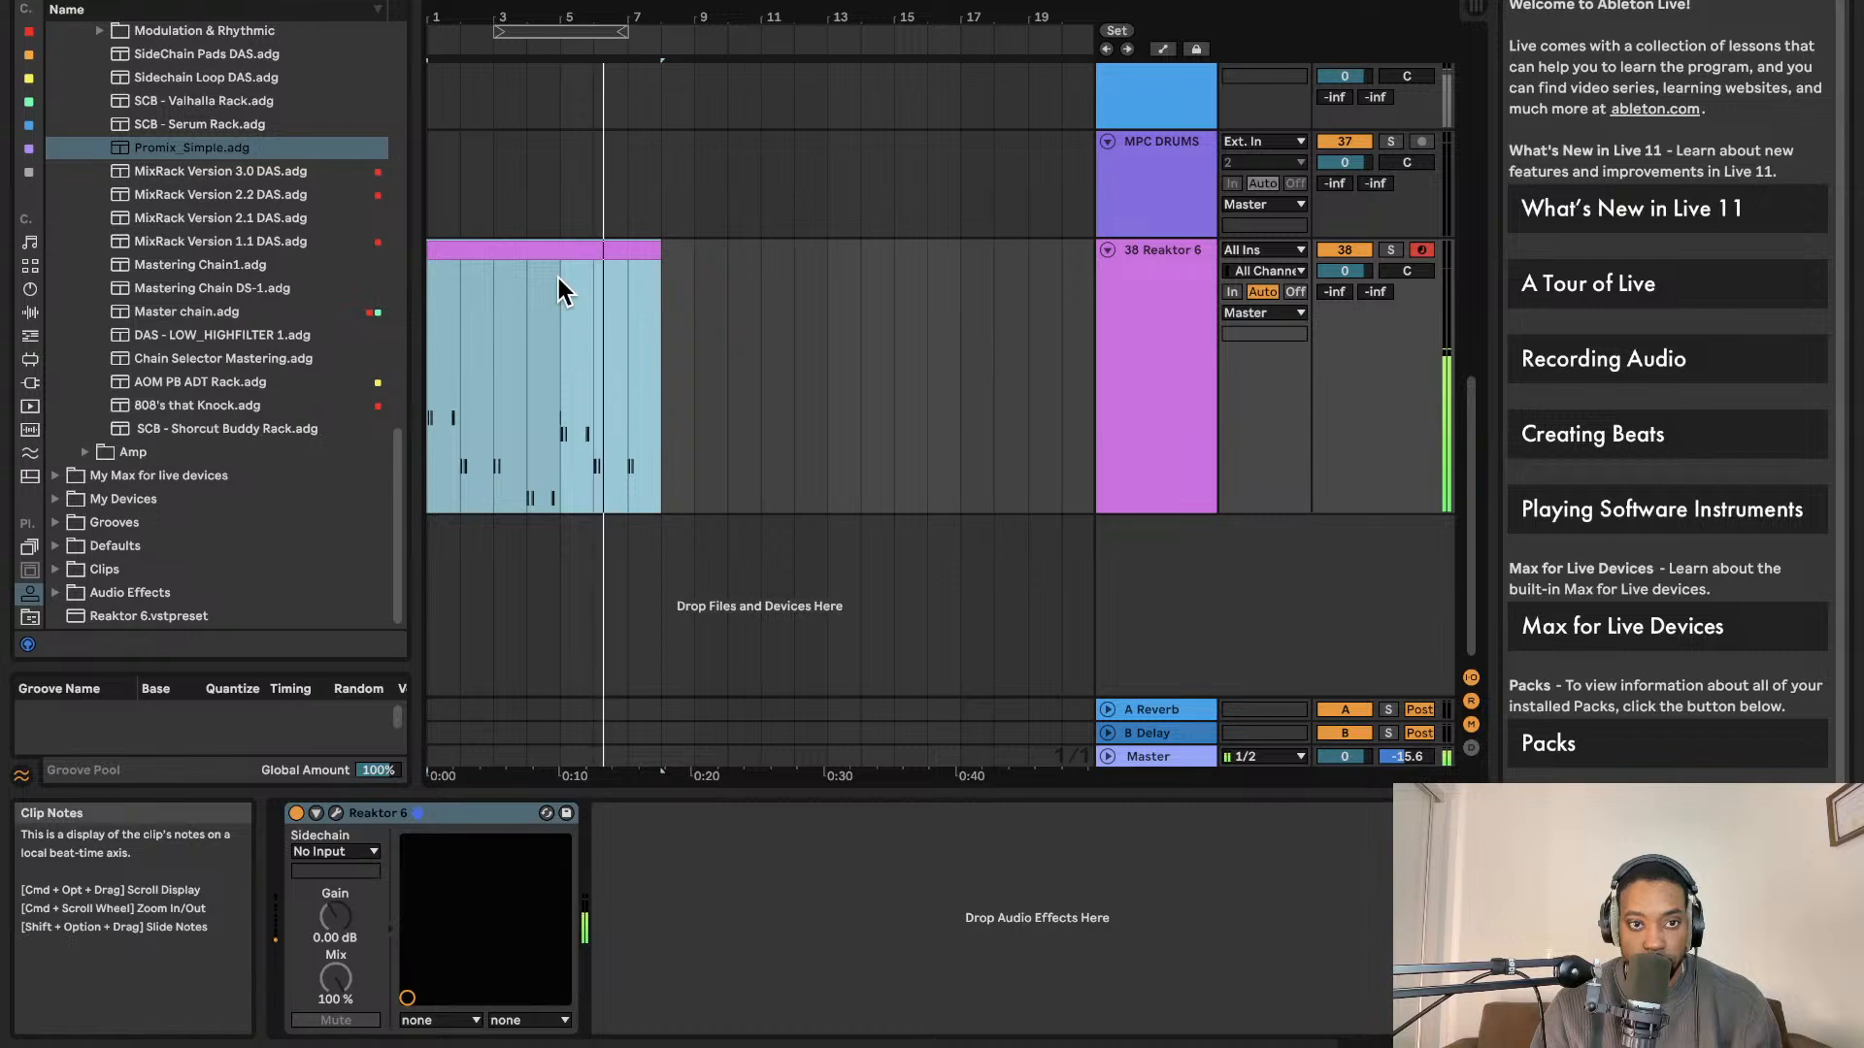
# Compare playback with the Master track's Promix_Simple rack deactivated and reactivated.
pyautogui.click(1175, 754)
pyautogui.click(283, 813)
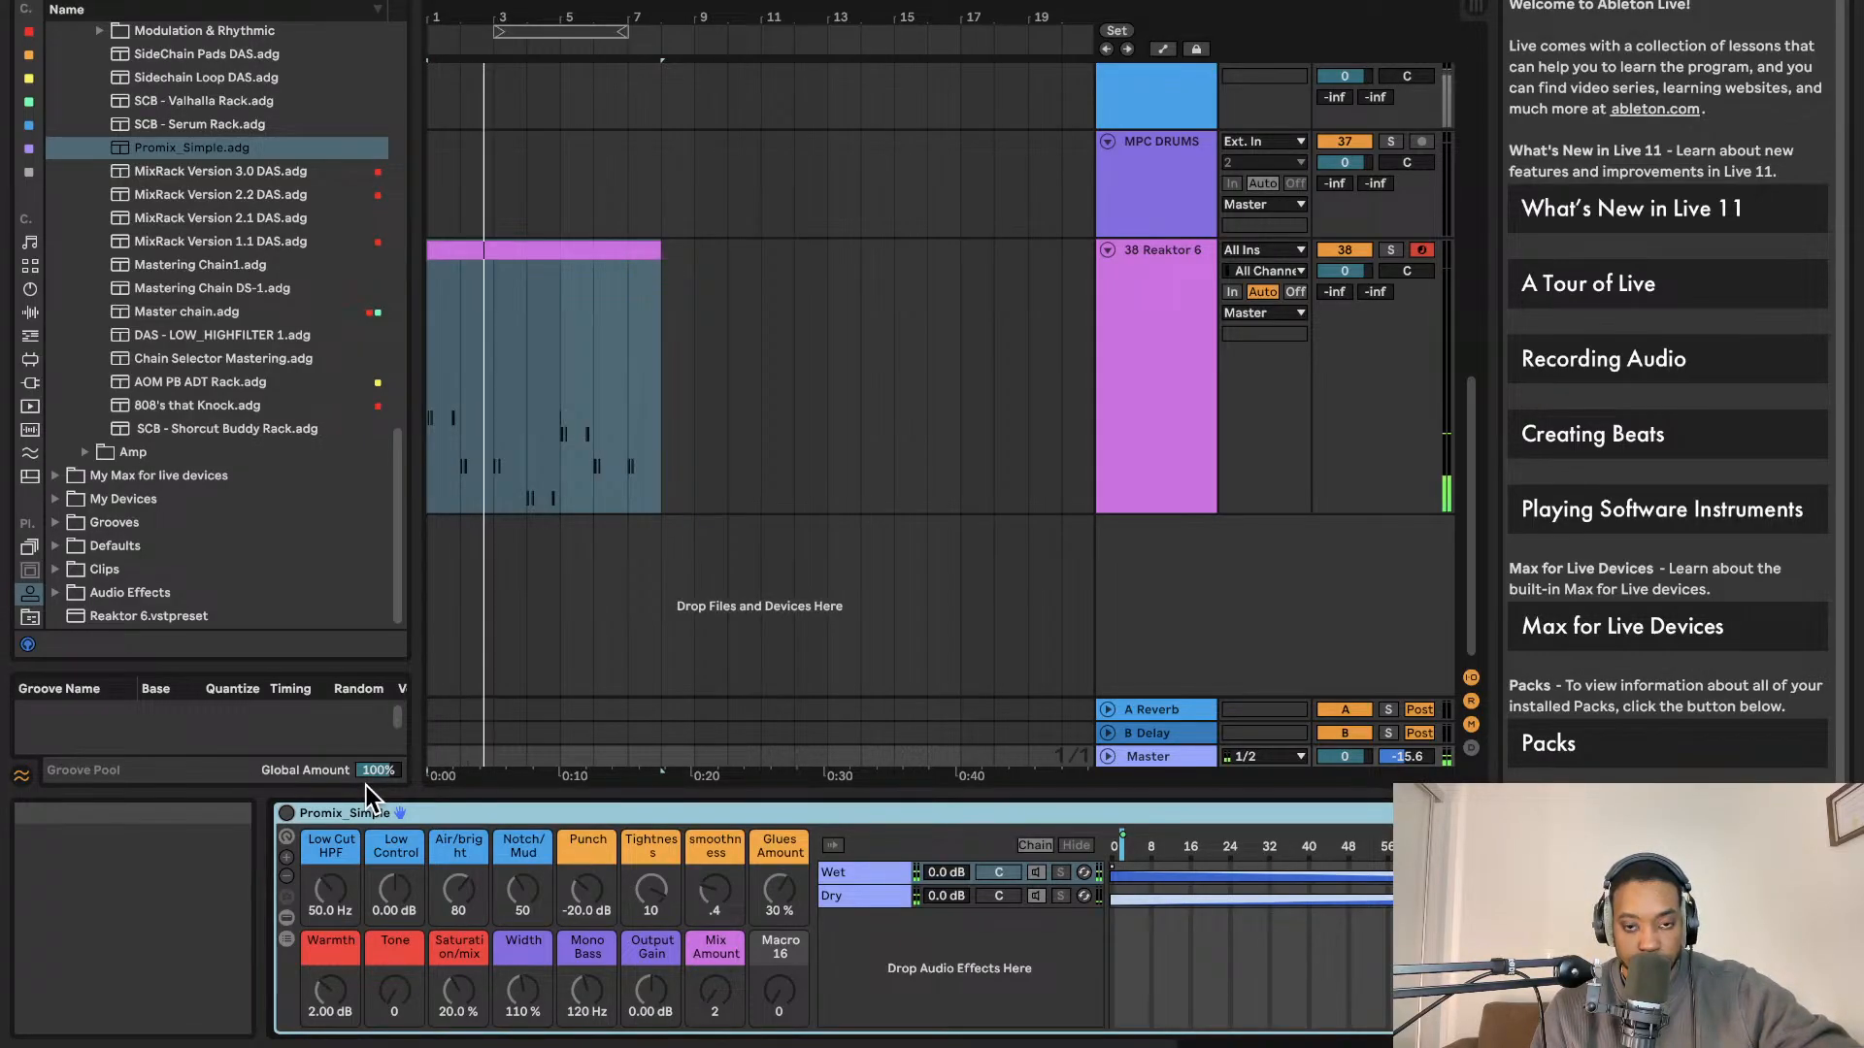
pyautogui.click(287, 812)
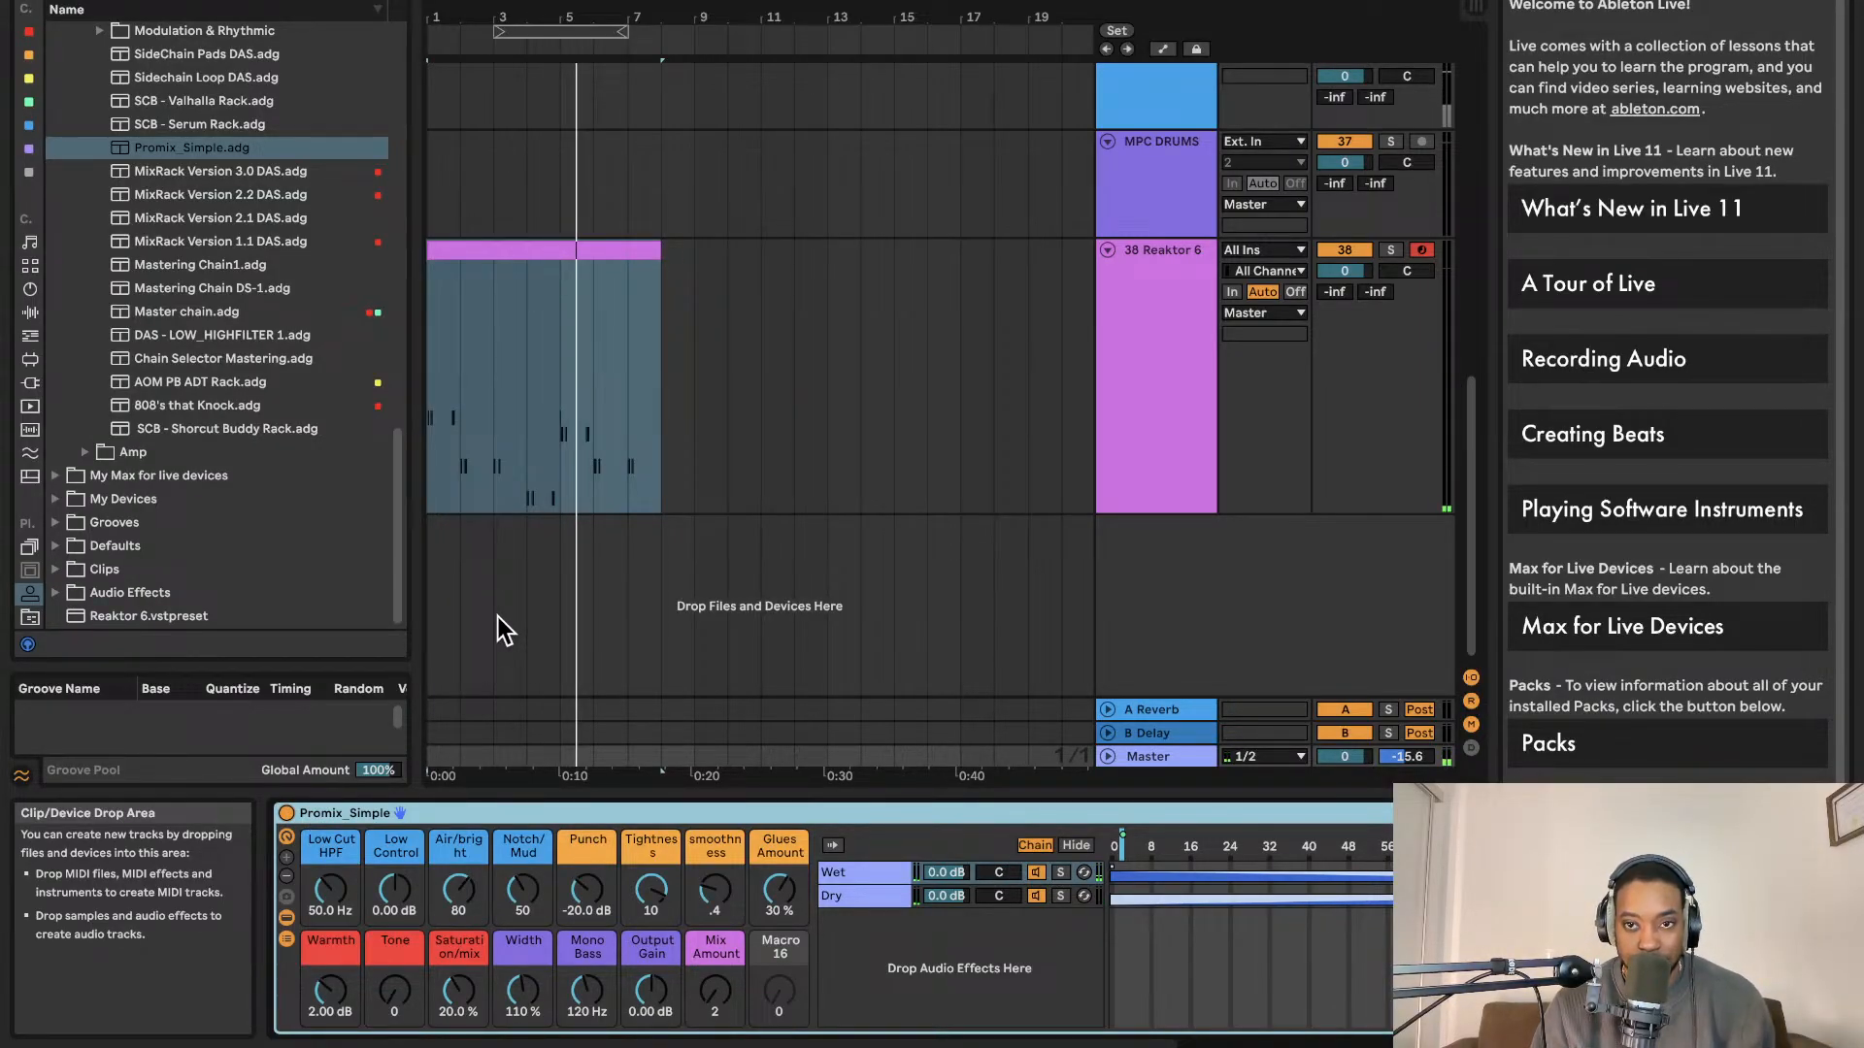
# Move the MIDI clip on track 38 Reaktor 6 so that it starts at bar 9.
pyautogui.click(588, 249)
pyautogui.scroll(1, 583, 252)
pyautogui.moveTo(544, 285); pyautogui.dragTo(772, 286)
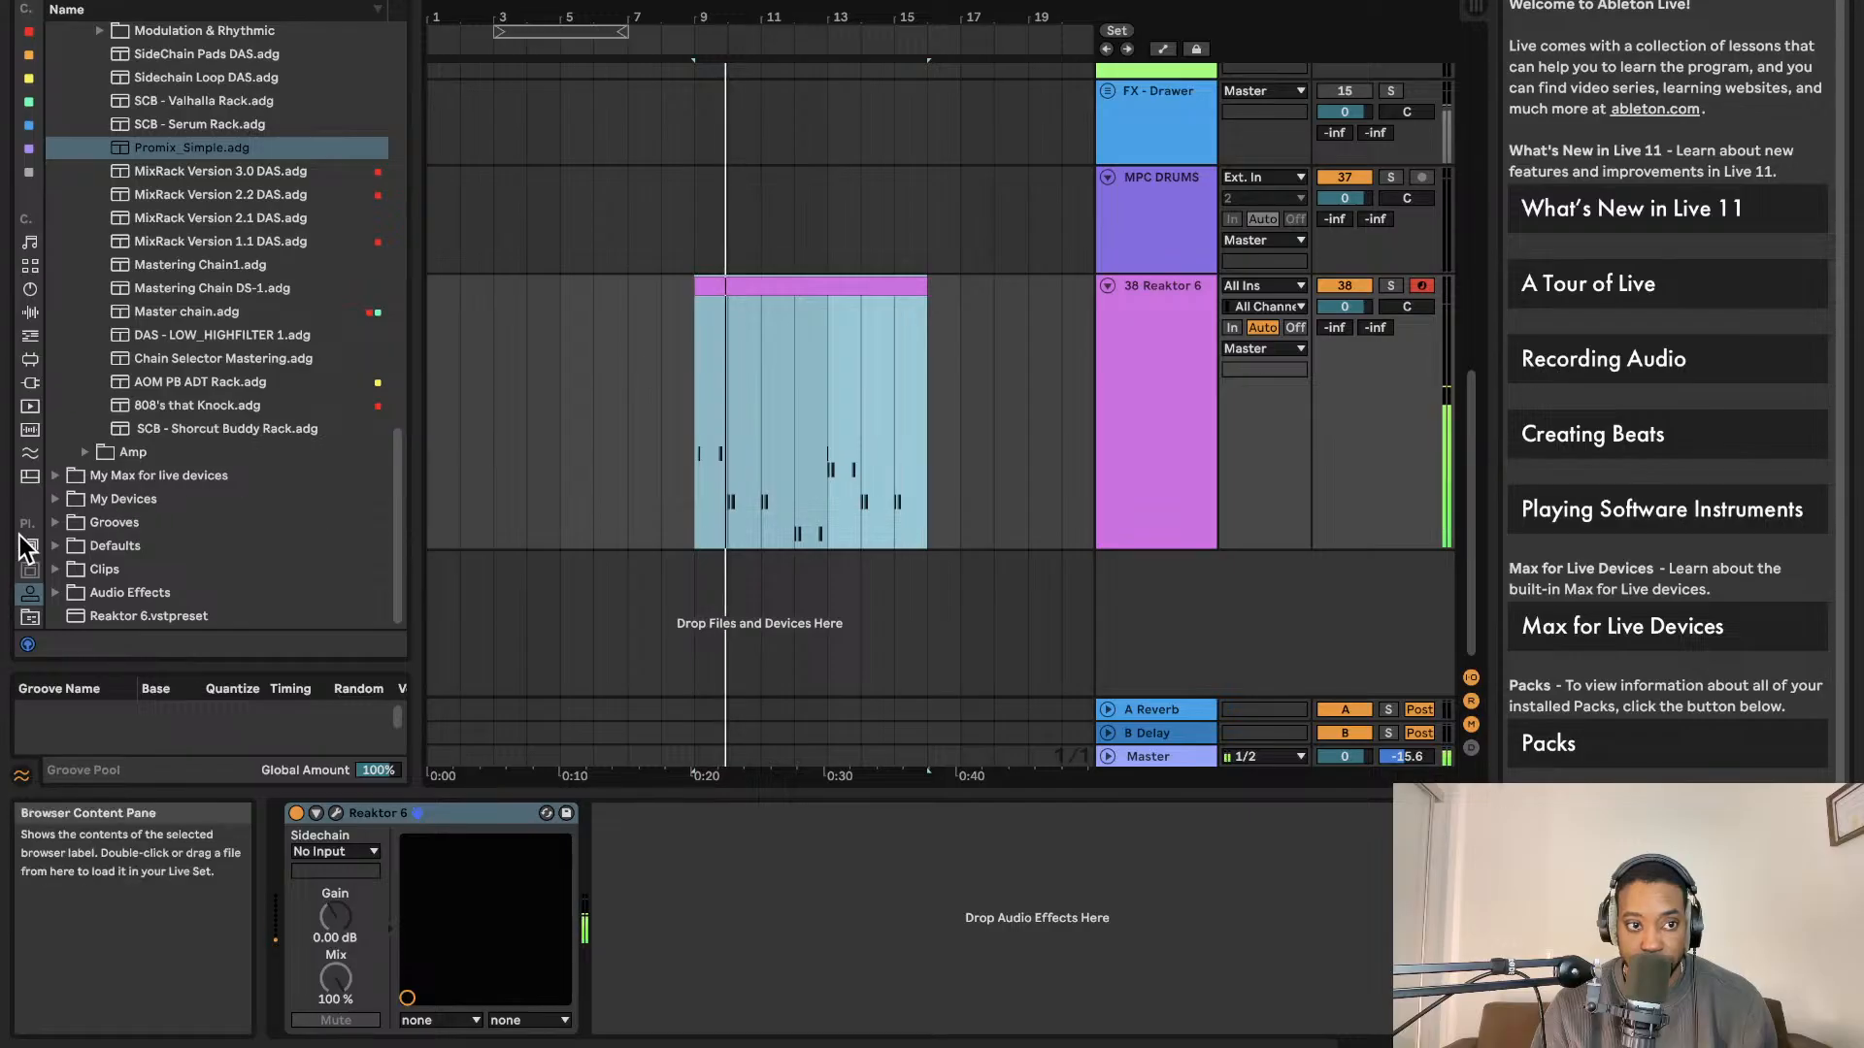
# Place RKU_HD_140_drum_loop_full_angazi.wav from the Drum loop user folder on a new audio track below Reaktor 6 at bar 9.
pyautogui.click(31, 547)
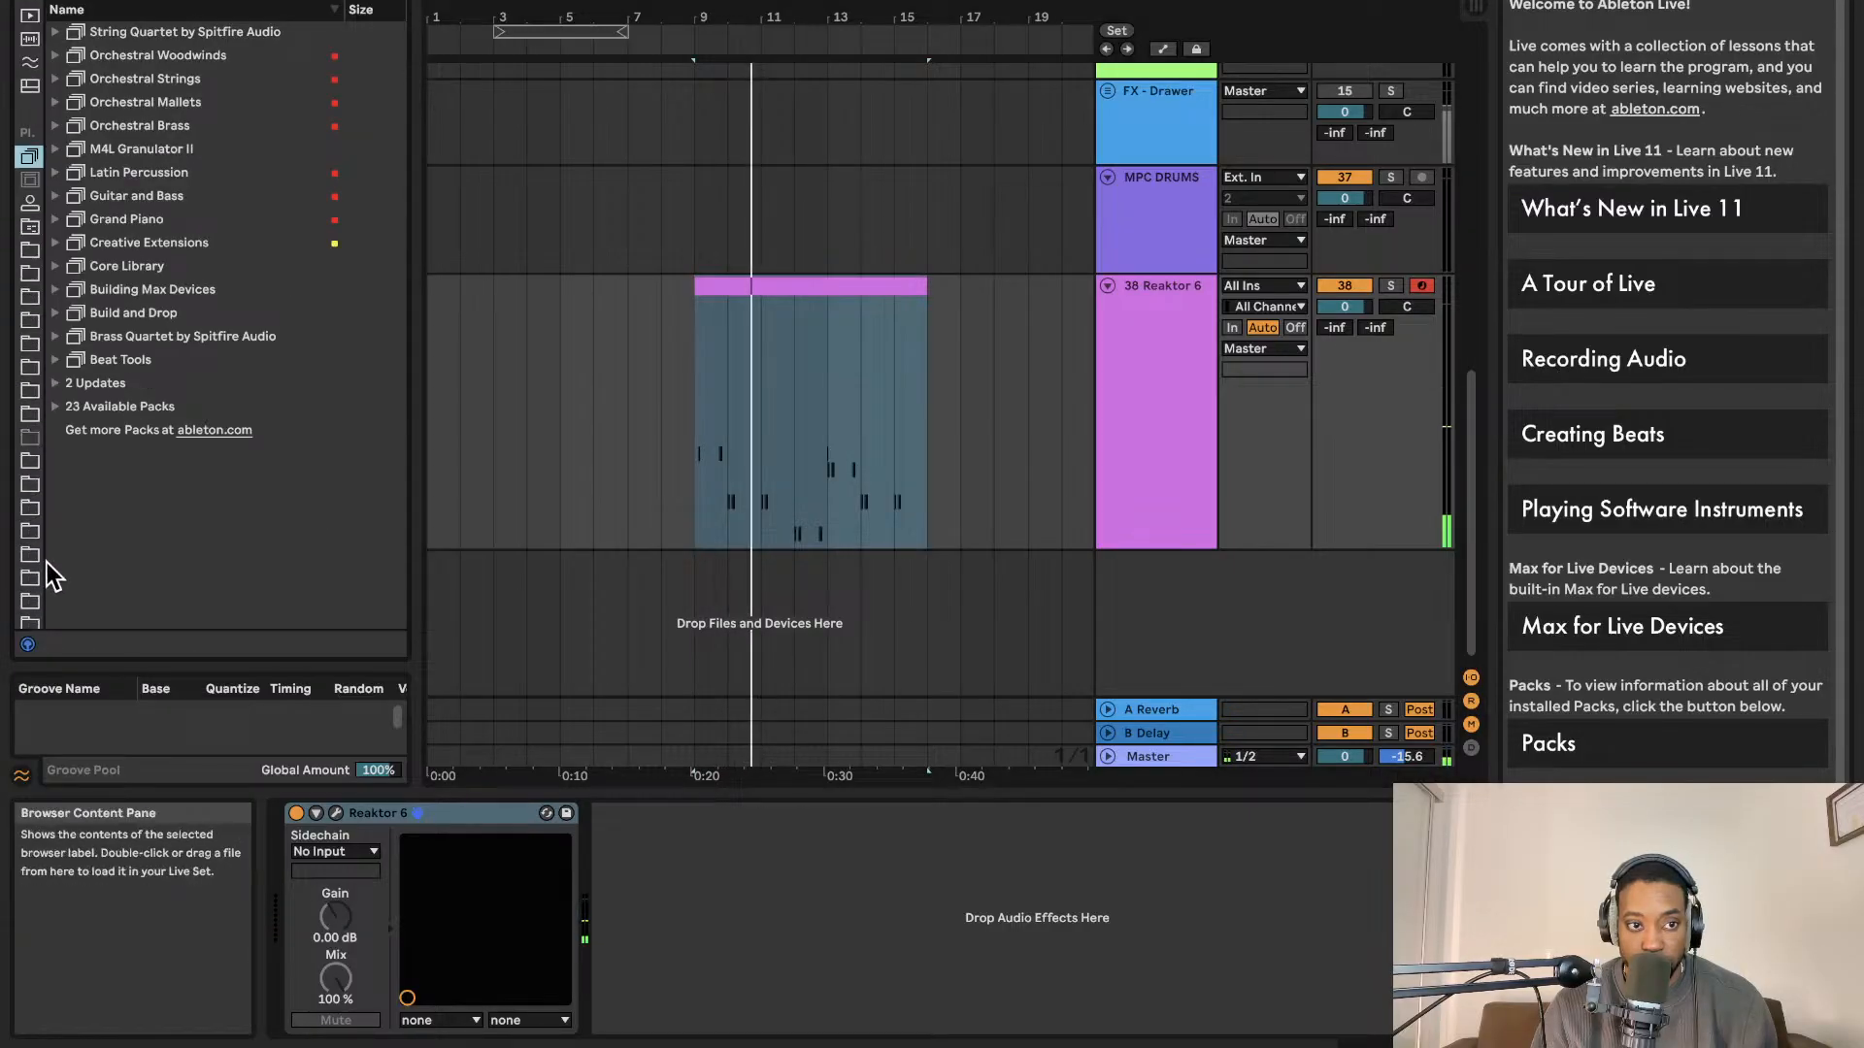
pyautogui.scroll(-5, 35, 520)
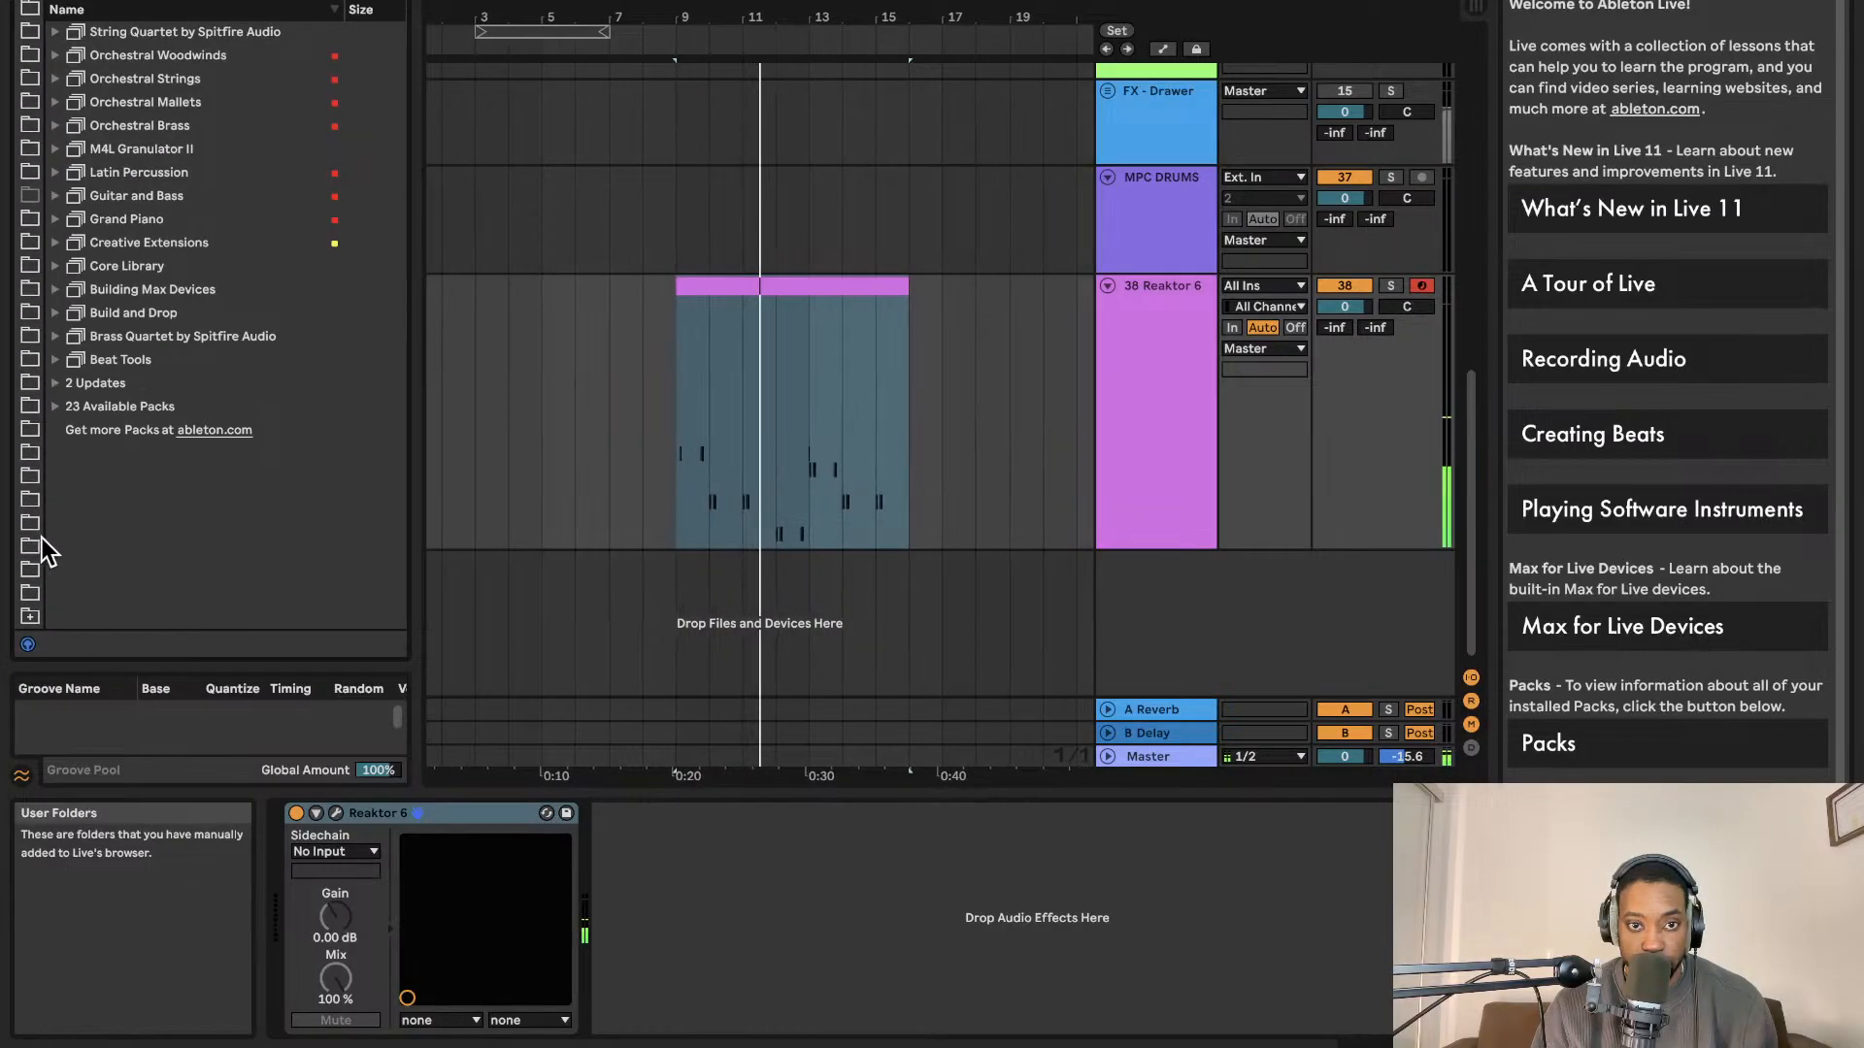
pyautogui.click(29, 592)
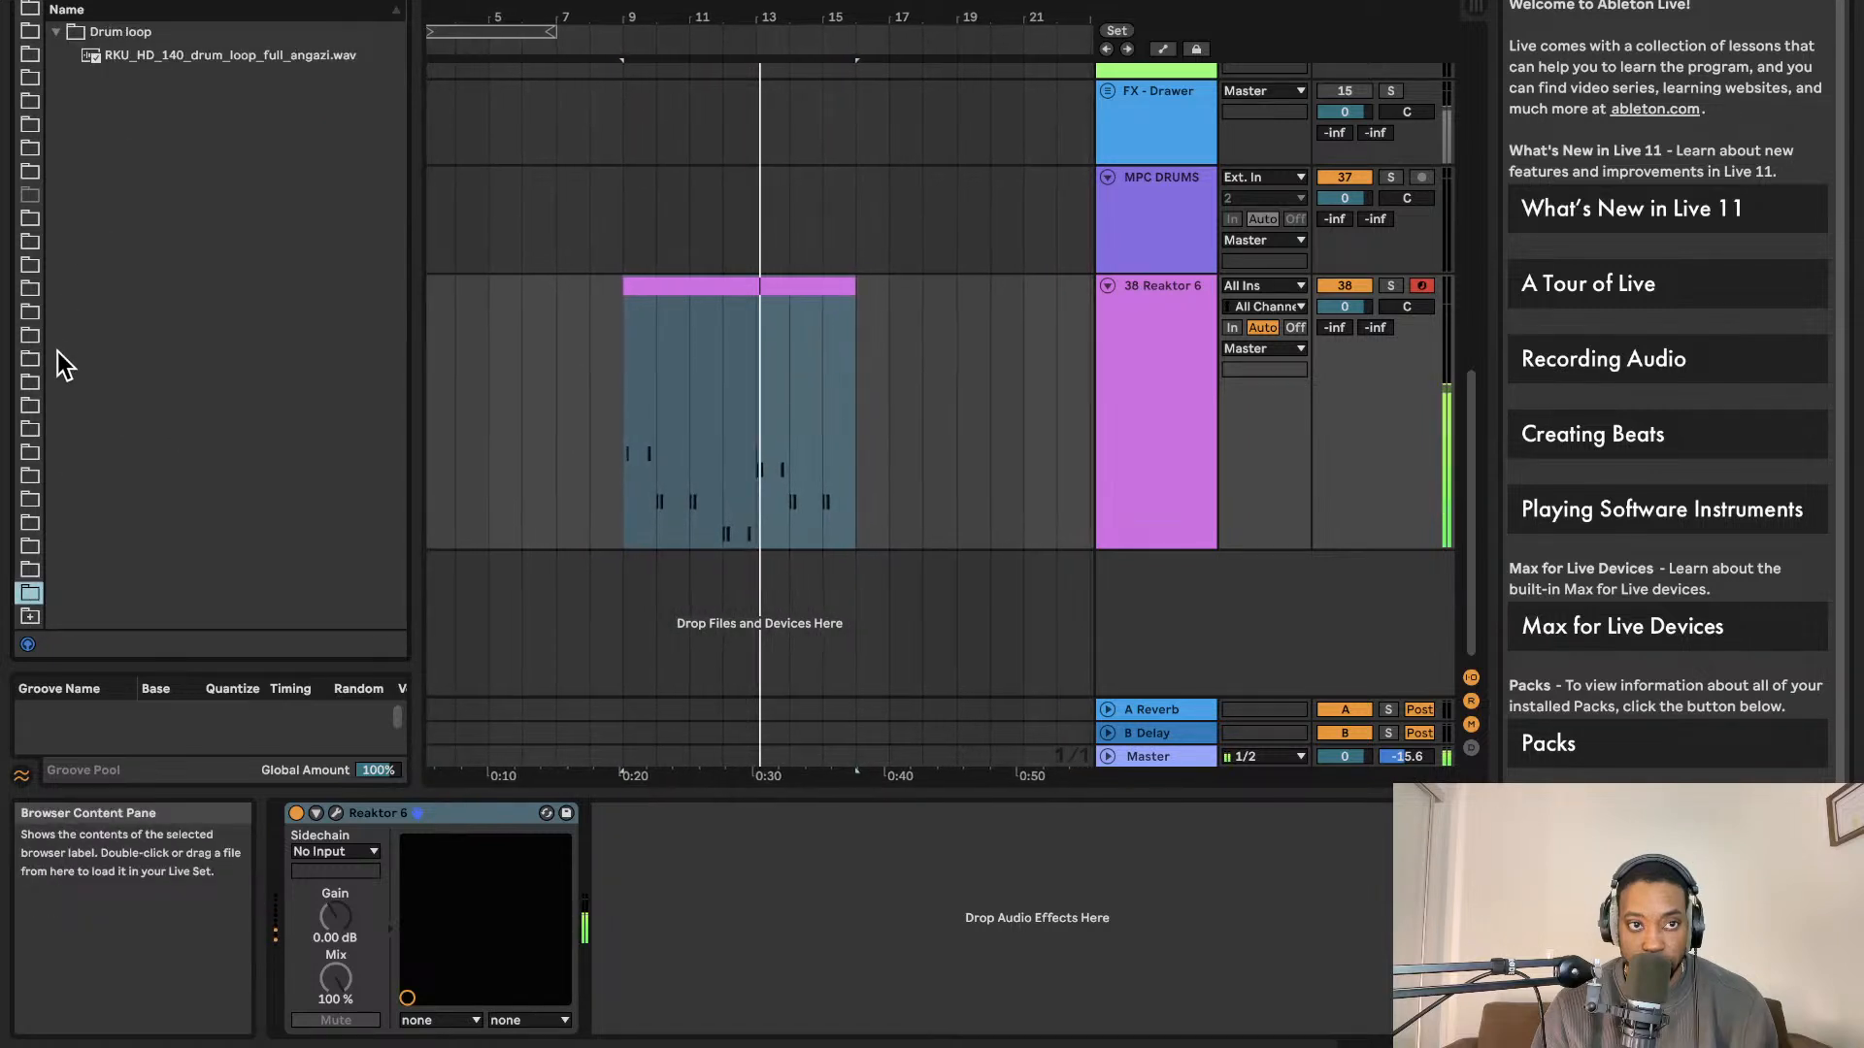
pyautogui.click(178, 56)
pyautogui.moveTo(178, 61); pyautogui.dragTo(612, 685)
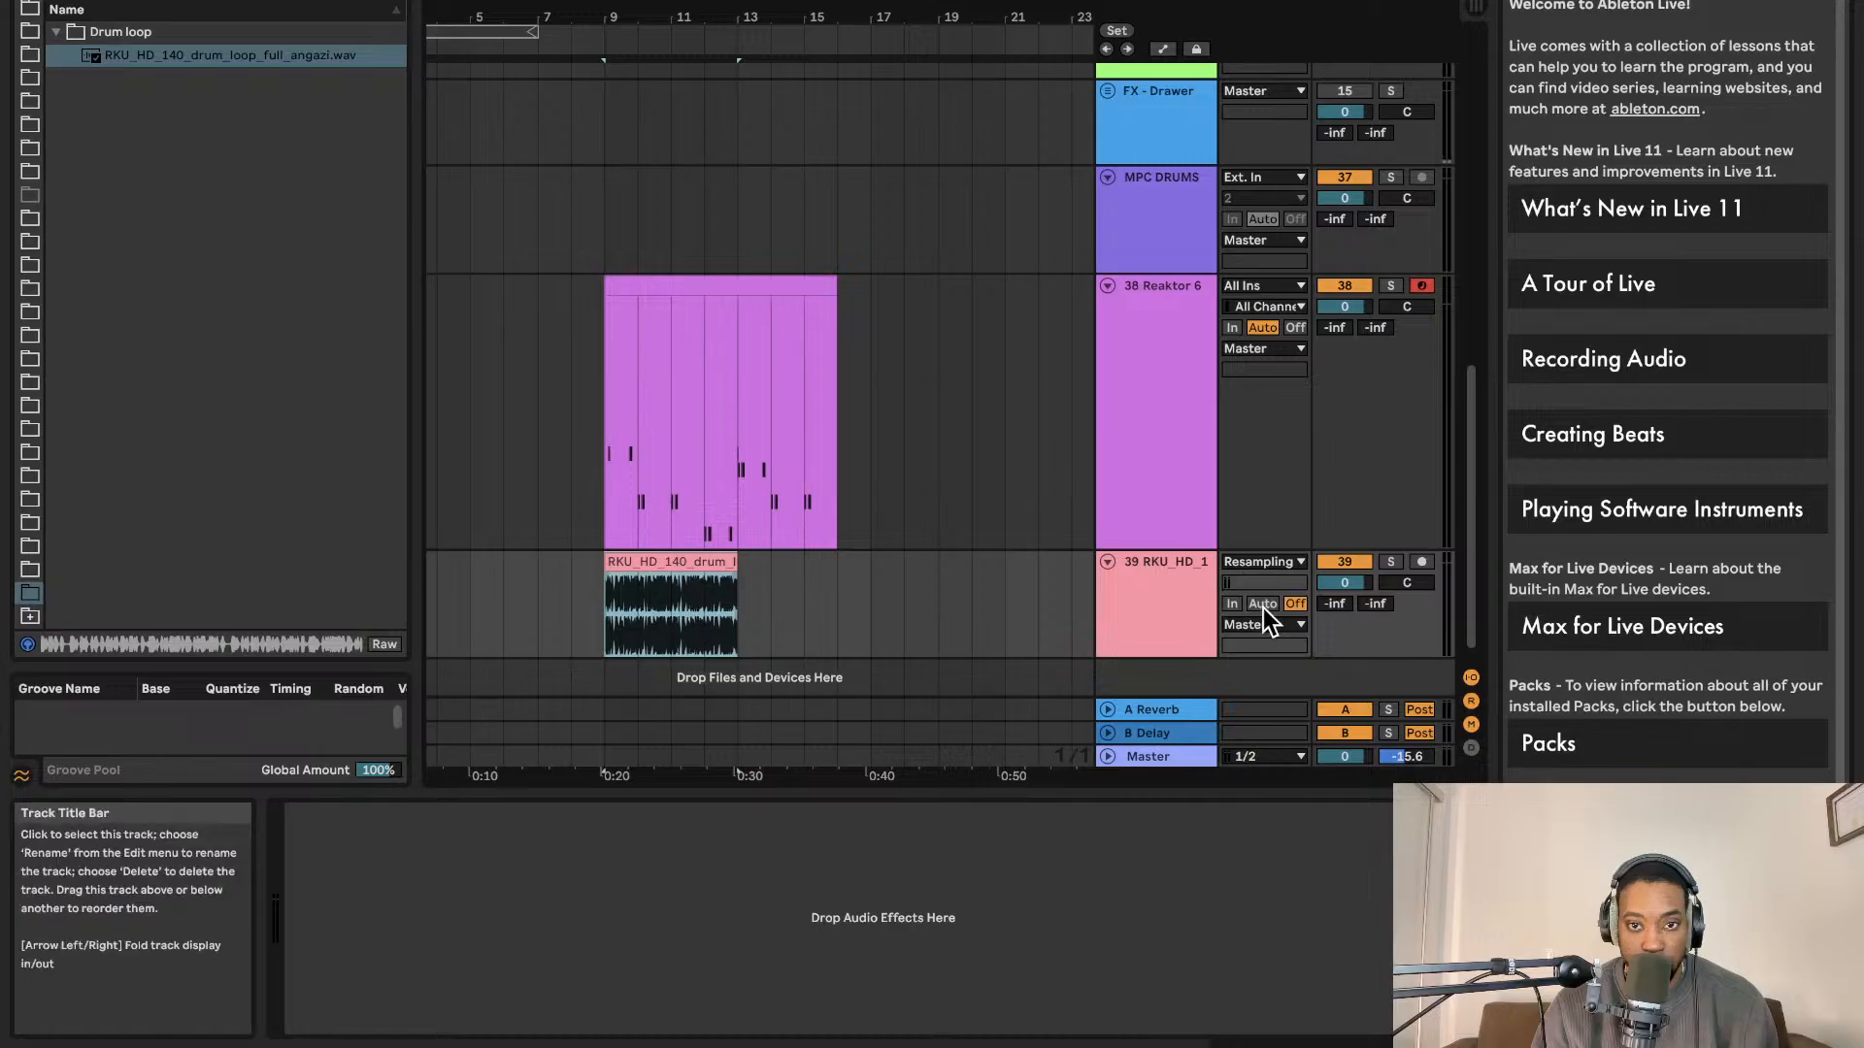
# Set the drum loop track's volume to -27.8 dB and duplicate its clip directly after the original.
pyautogui.moveTo(1344, 583); pyautogui.dragTo(1345, 661)
pyautogui.press('space')
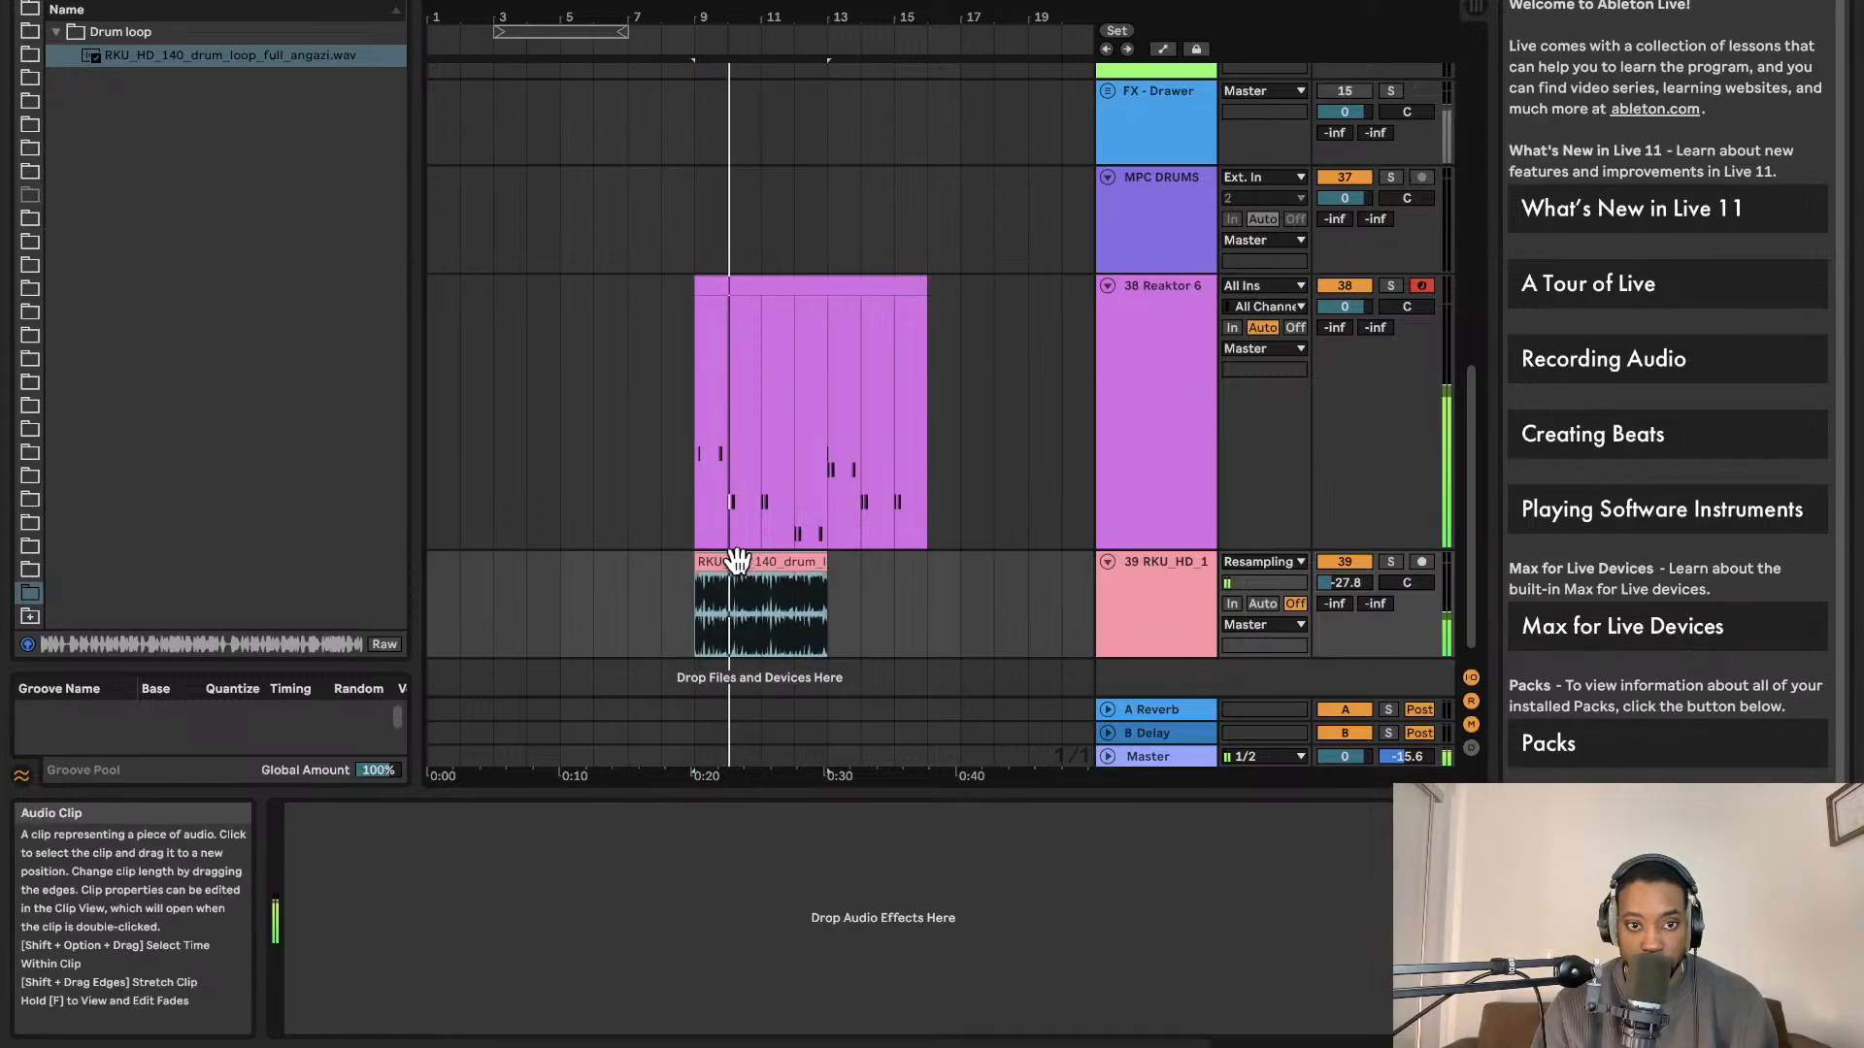
pyautogui.click(775, 561)
pyautogui.press('super+d')
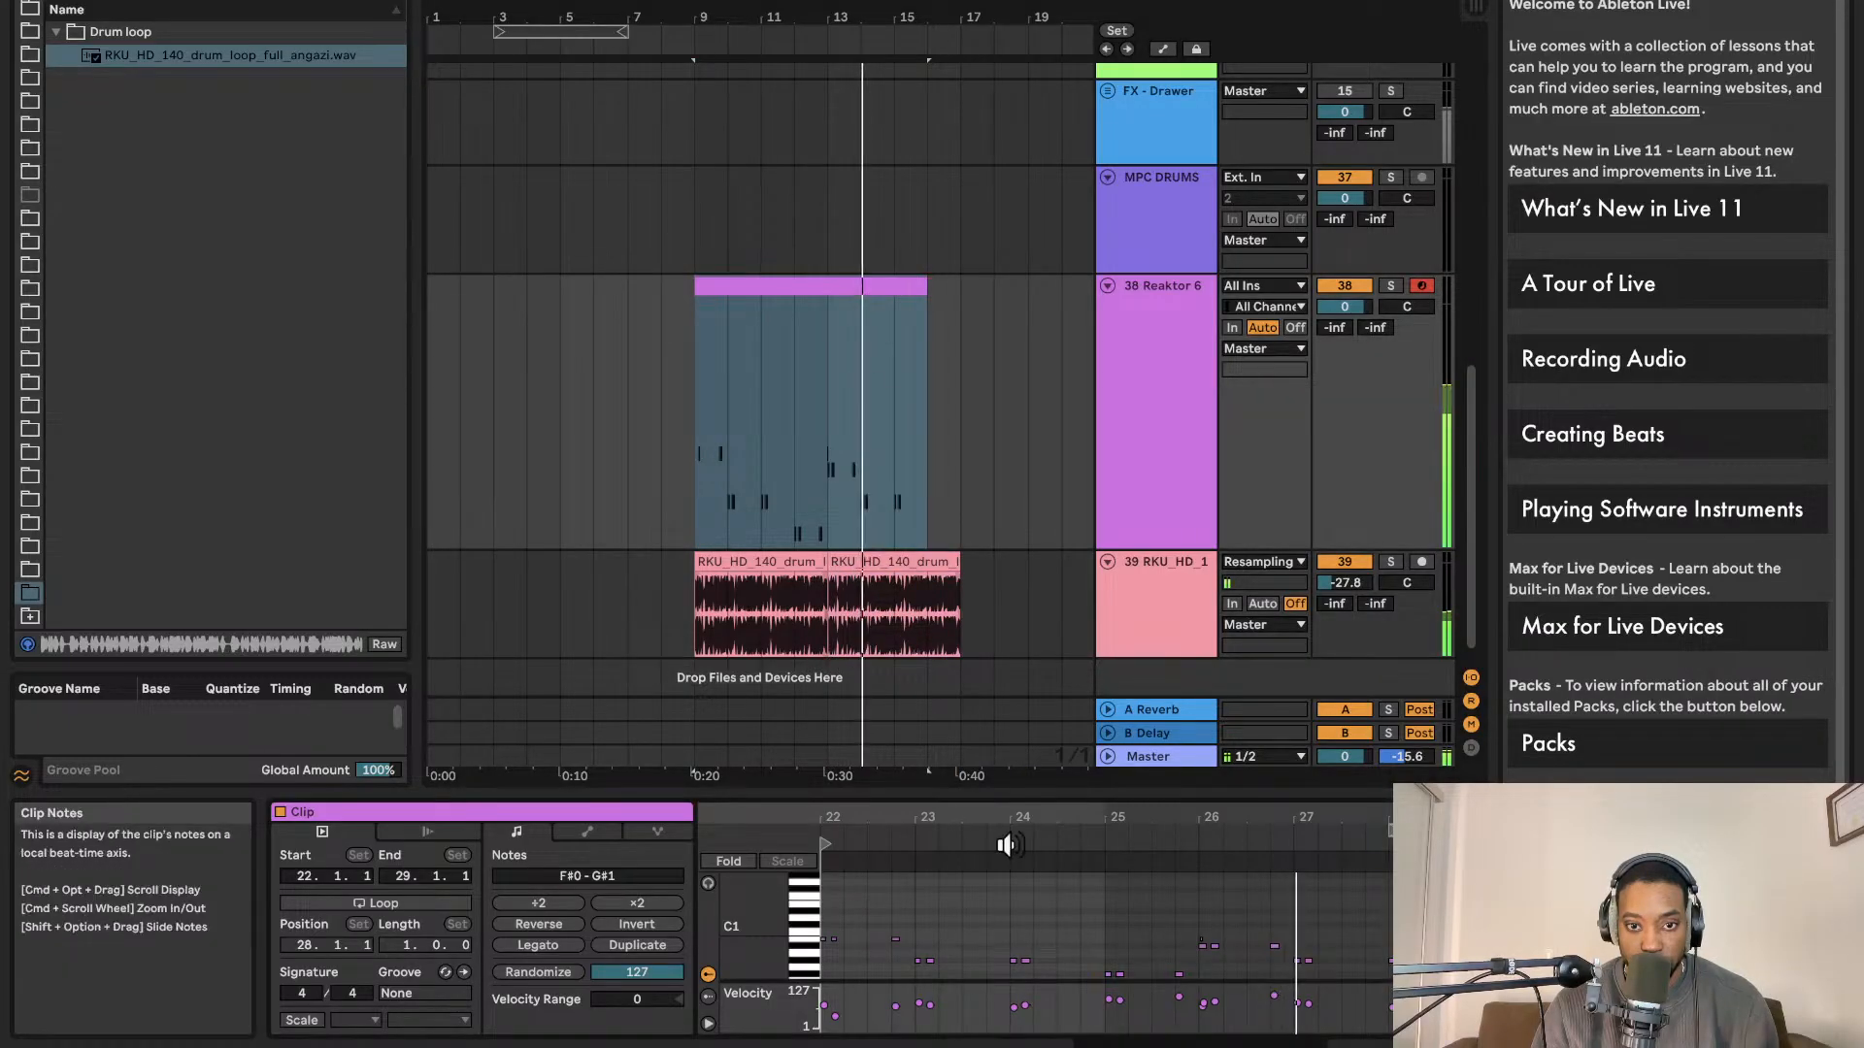
# Select all notes in the Reaktor 6 MIDI clip, lengthen them and play the result.
pyautogui.press('space')
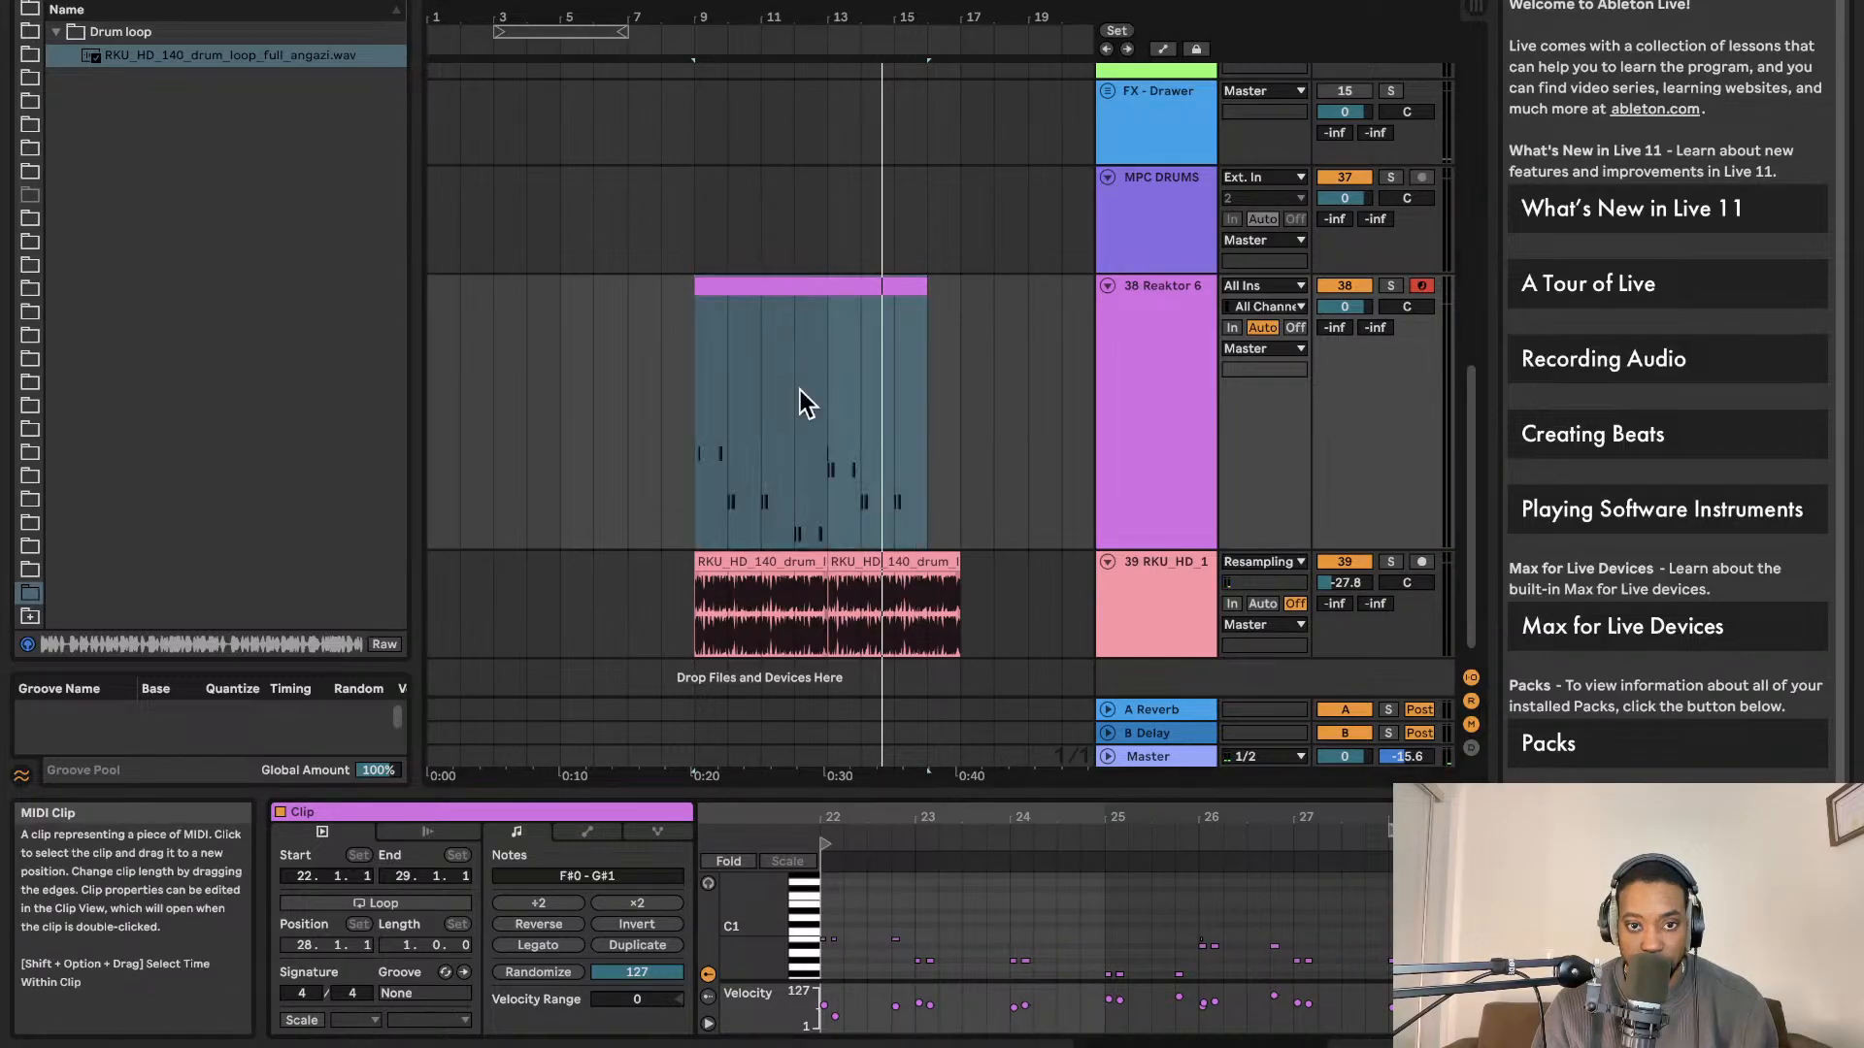
pyautogui.click(797, 417)
pyautogui.press('super+a')
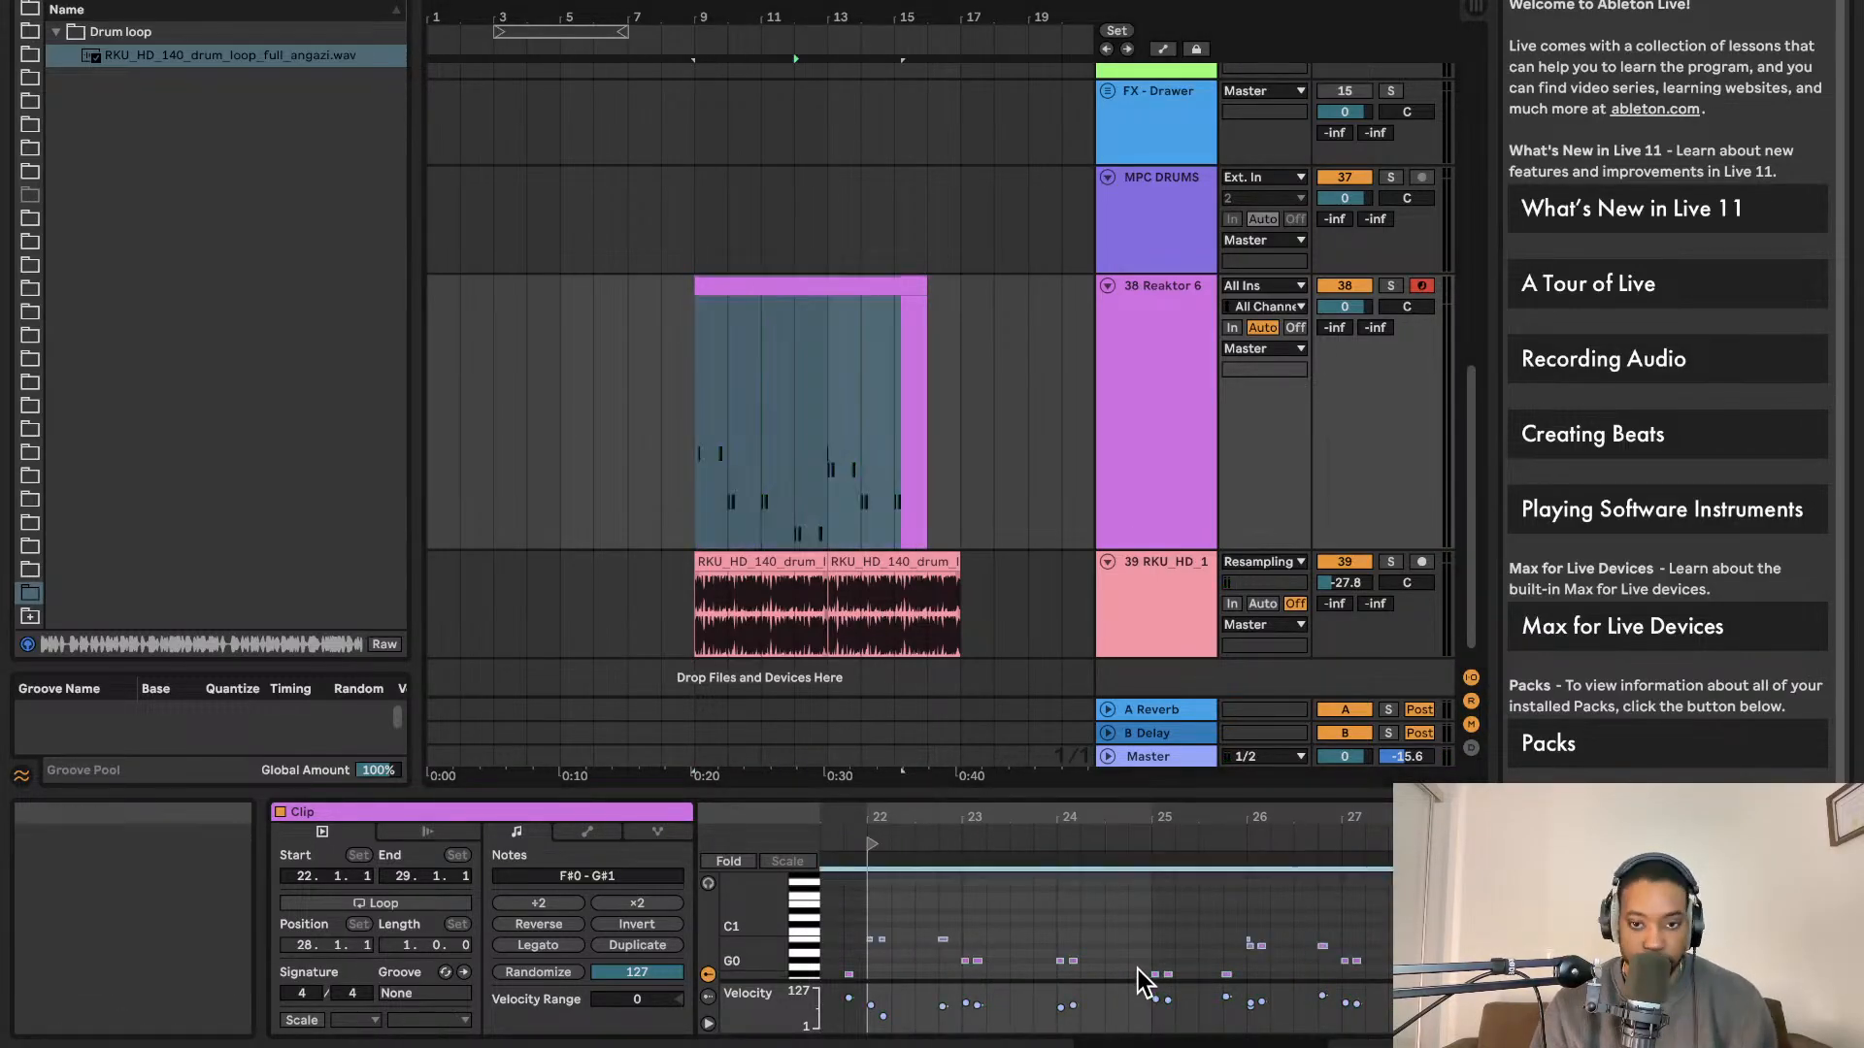
pyautogui.press('space')
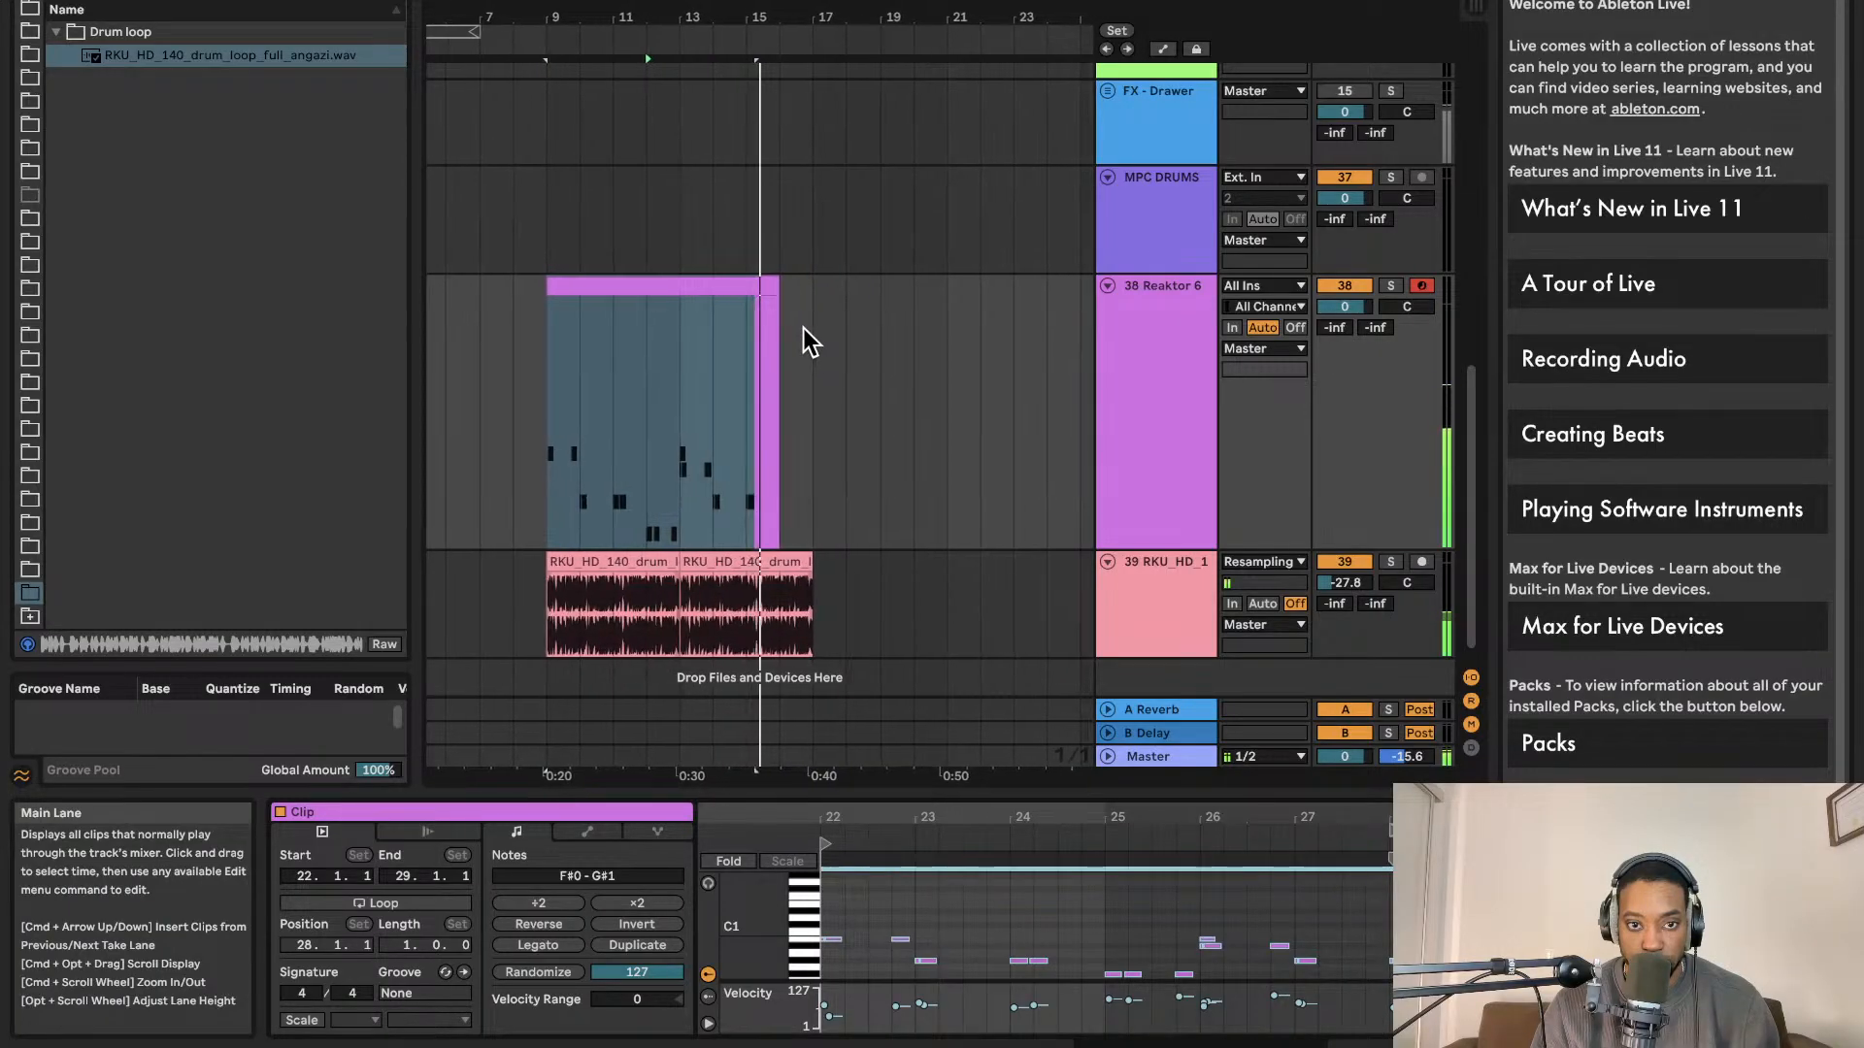
# Trim the second drum loop clip so it ends together with the Reaktor 6 MIDI clip at bar 16.
pyautogui.press('space')
pyautogui.click(742, 563)
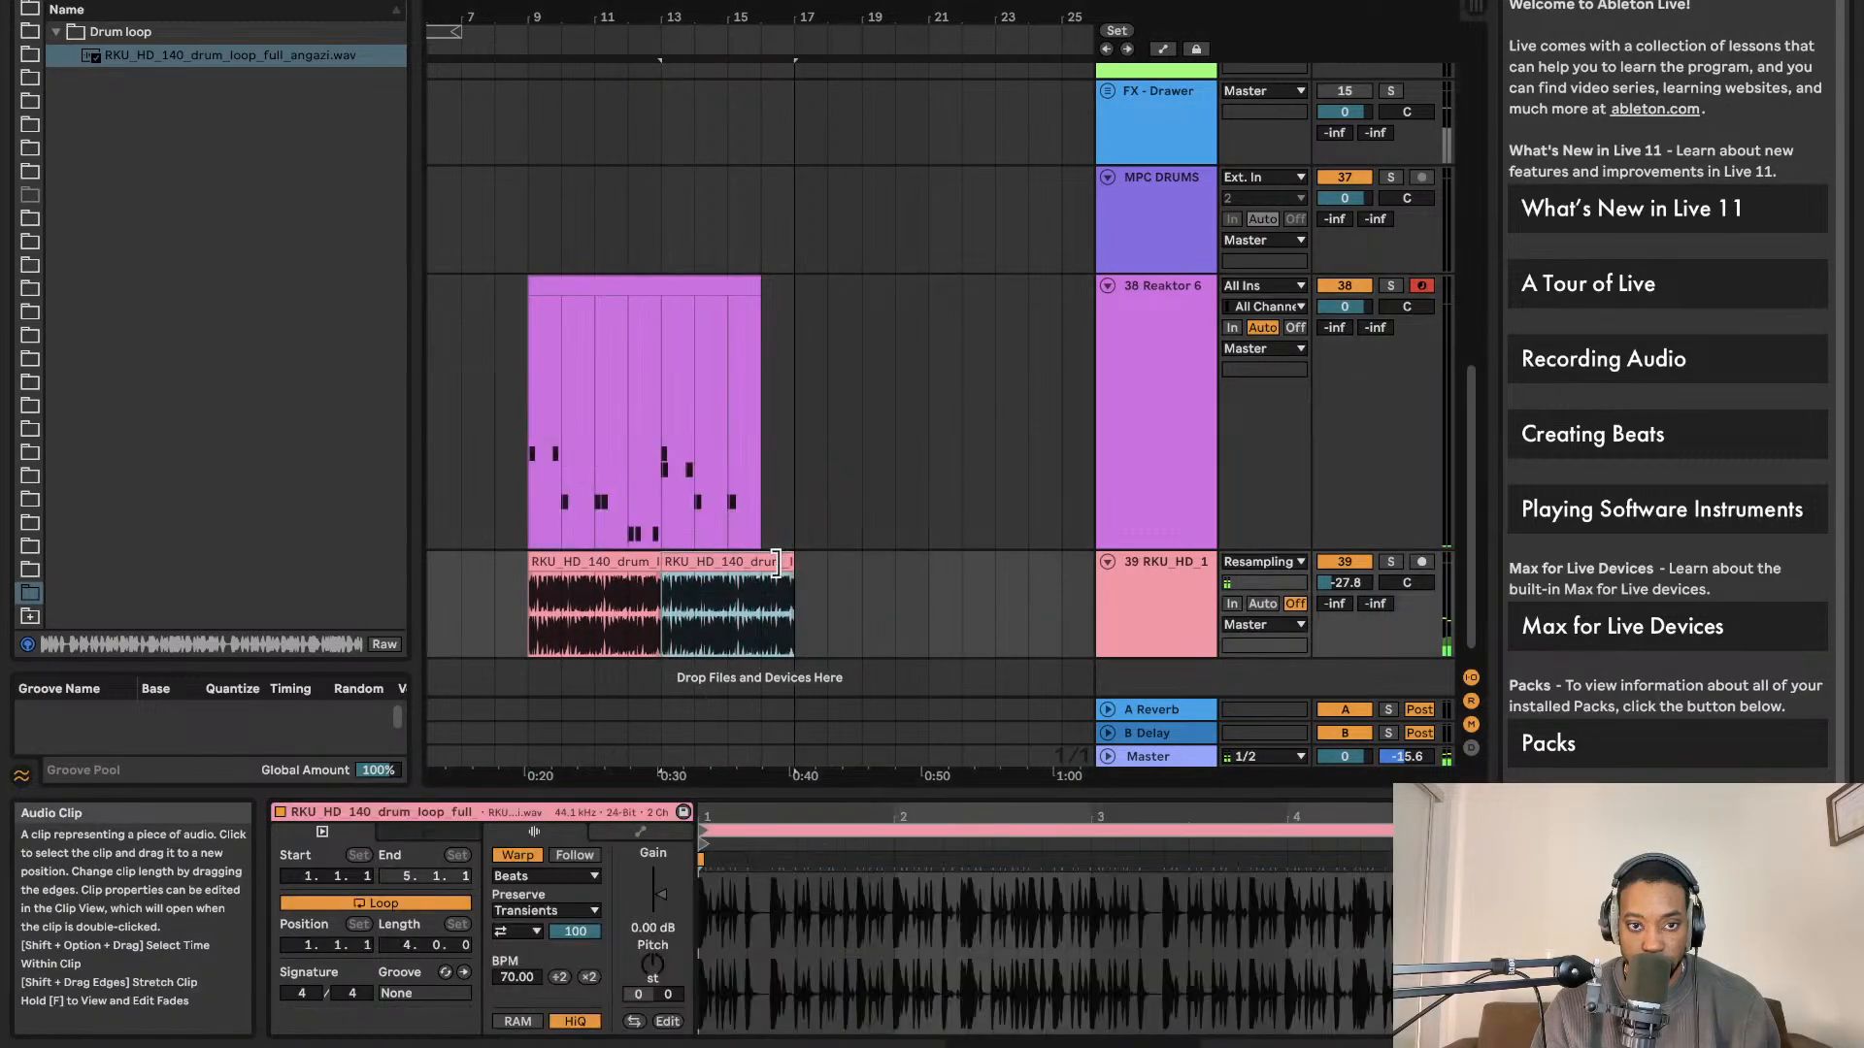
pyautogui.press('space')
# Set the arrangement loop to the Reaktor 6 MIDI clip, from bar 9 to bar 16.
pyautogui.click(728, 283)
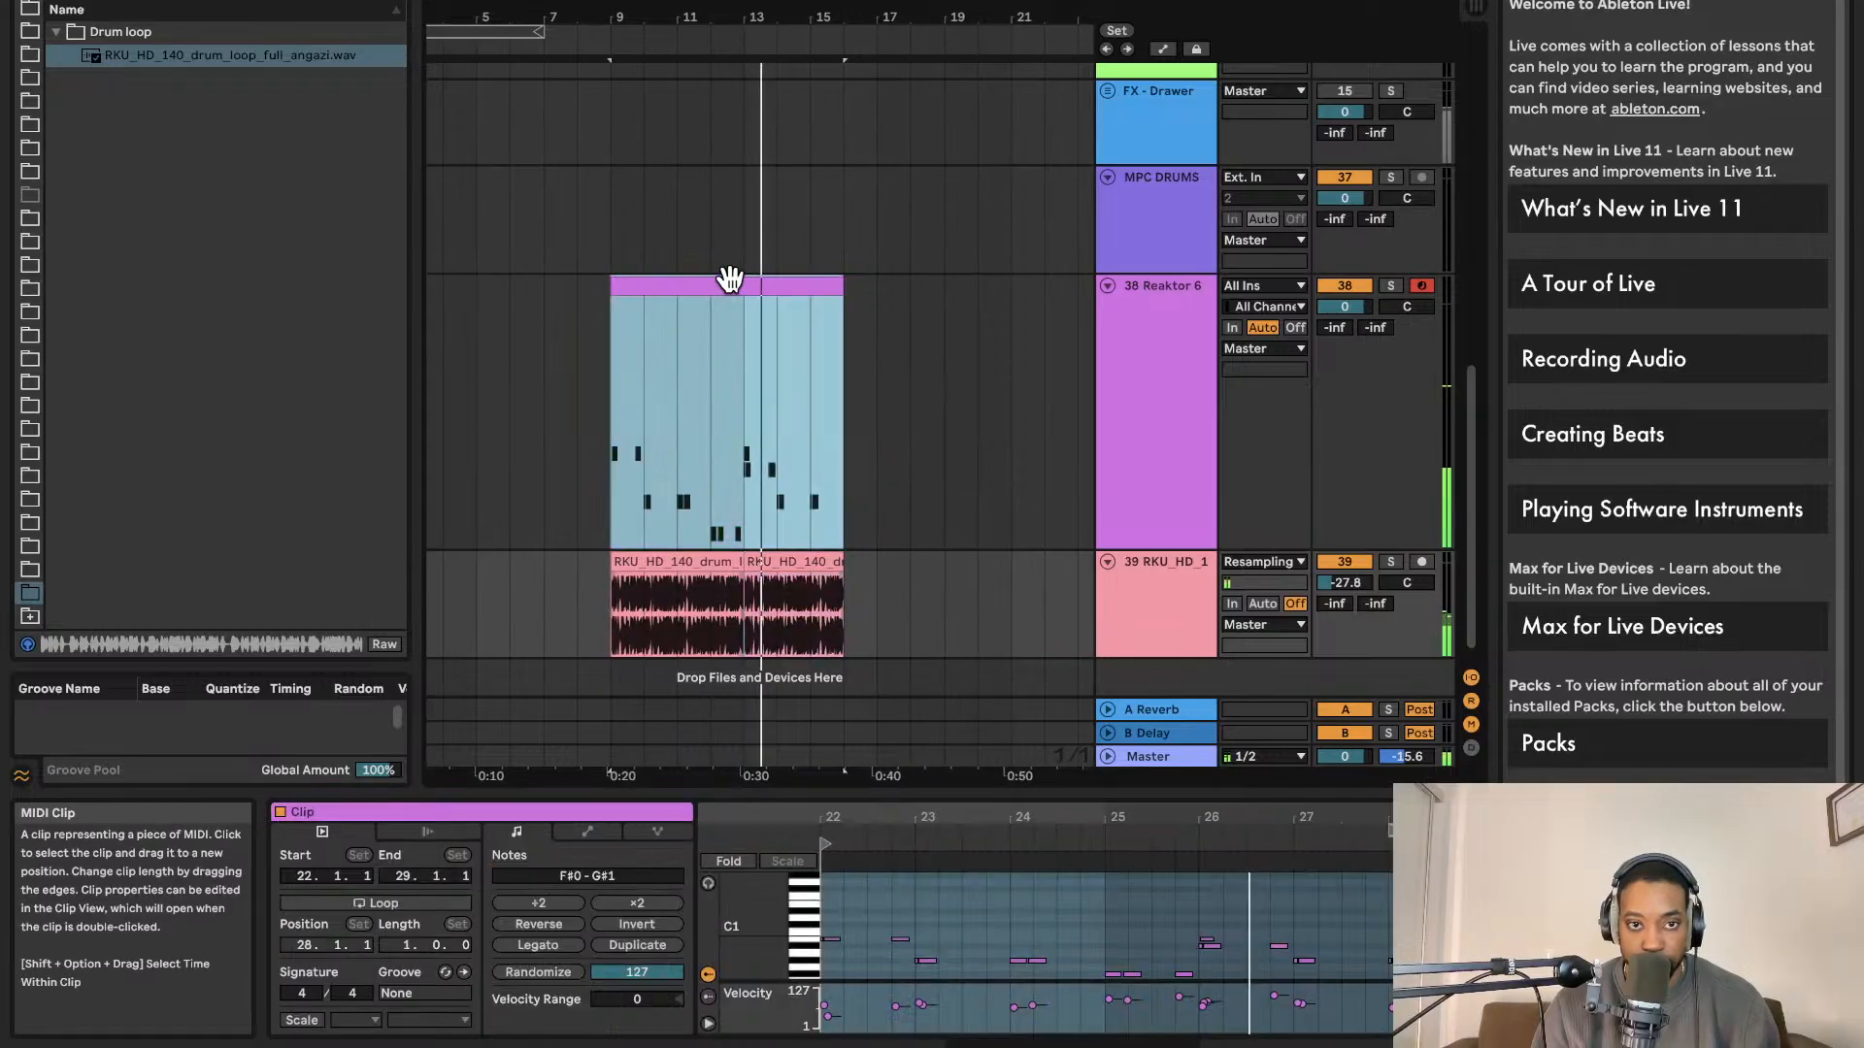
pyautogui.press('super+l')
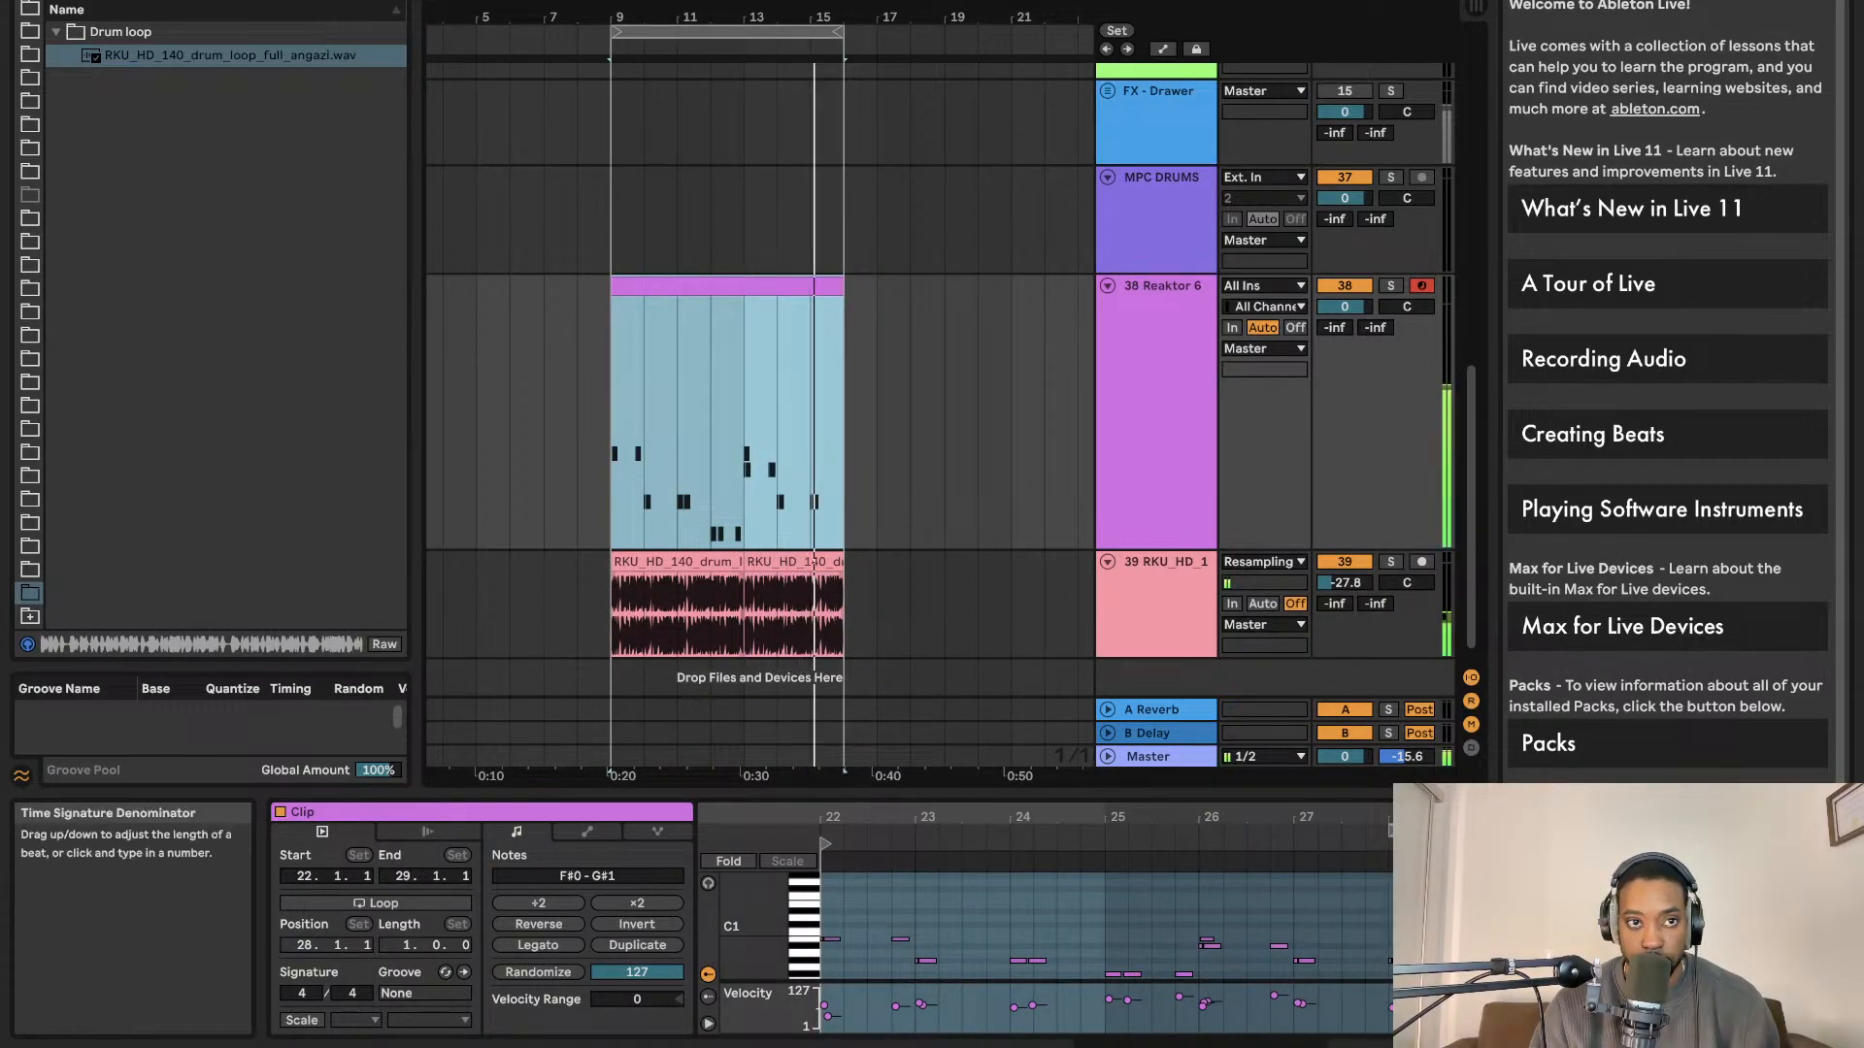
pyautogui.press('z')
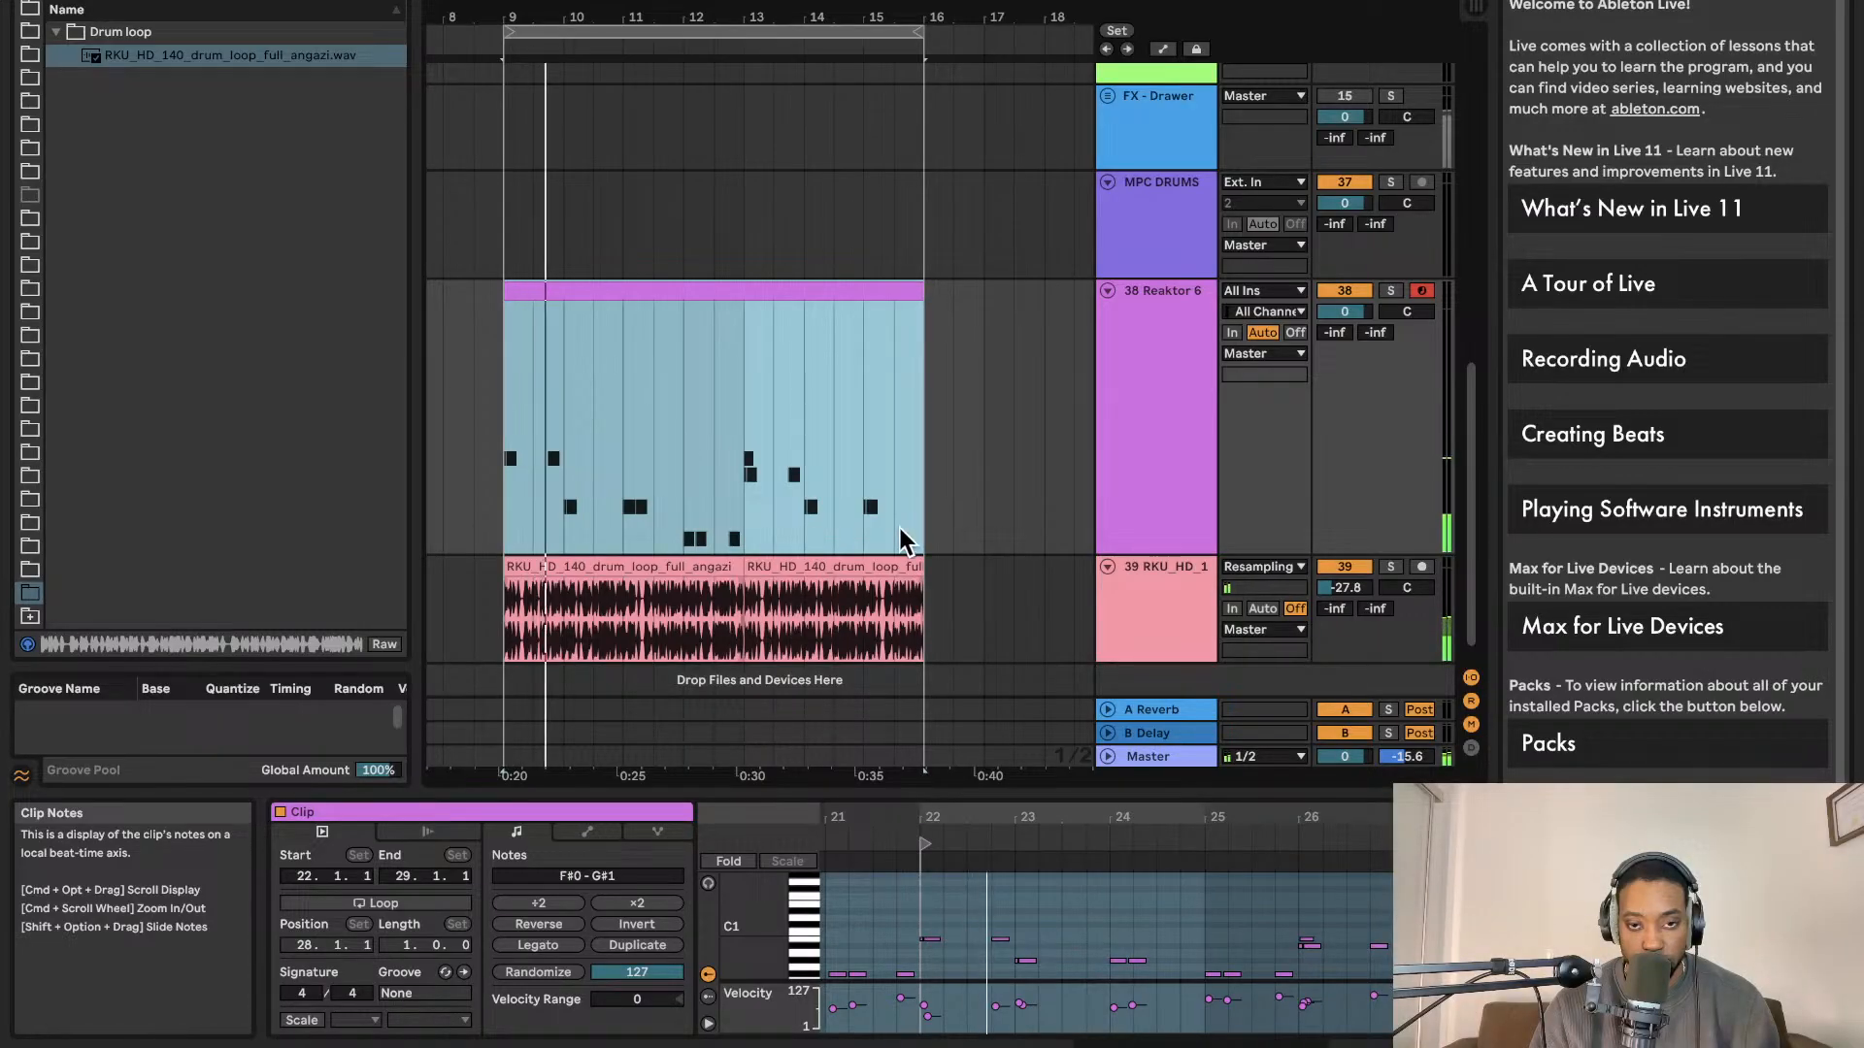
# Extend the Reaktor 6 MIDI clip's end by half a bar to 29.3.1 and lengthen the second drum loop clip to match.
pyautogui.click(856, 290)
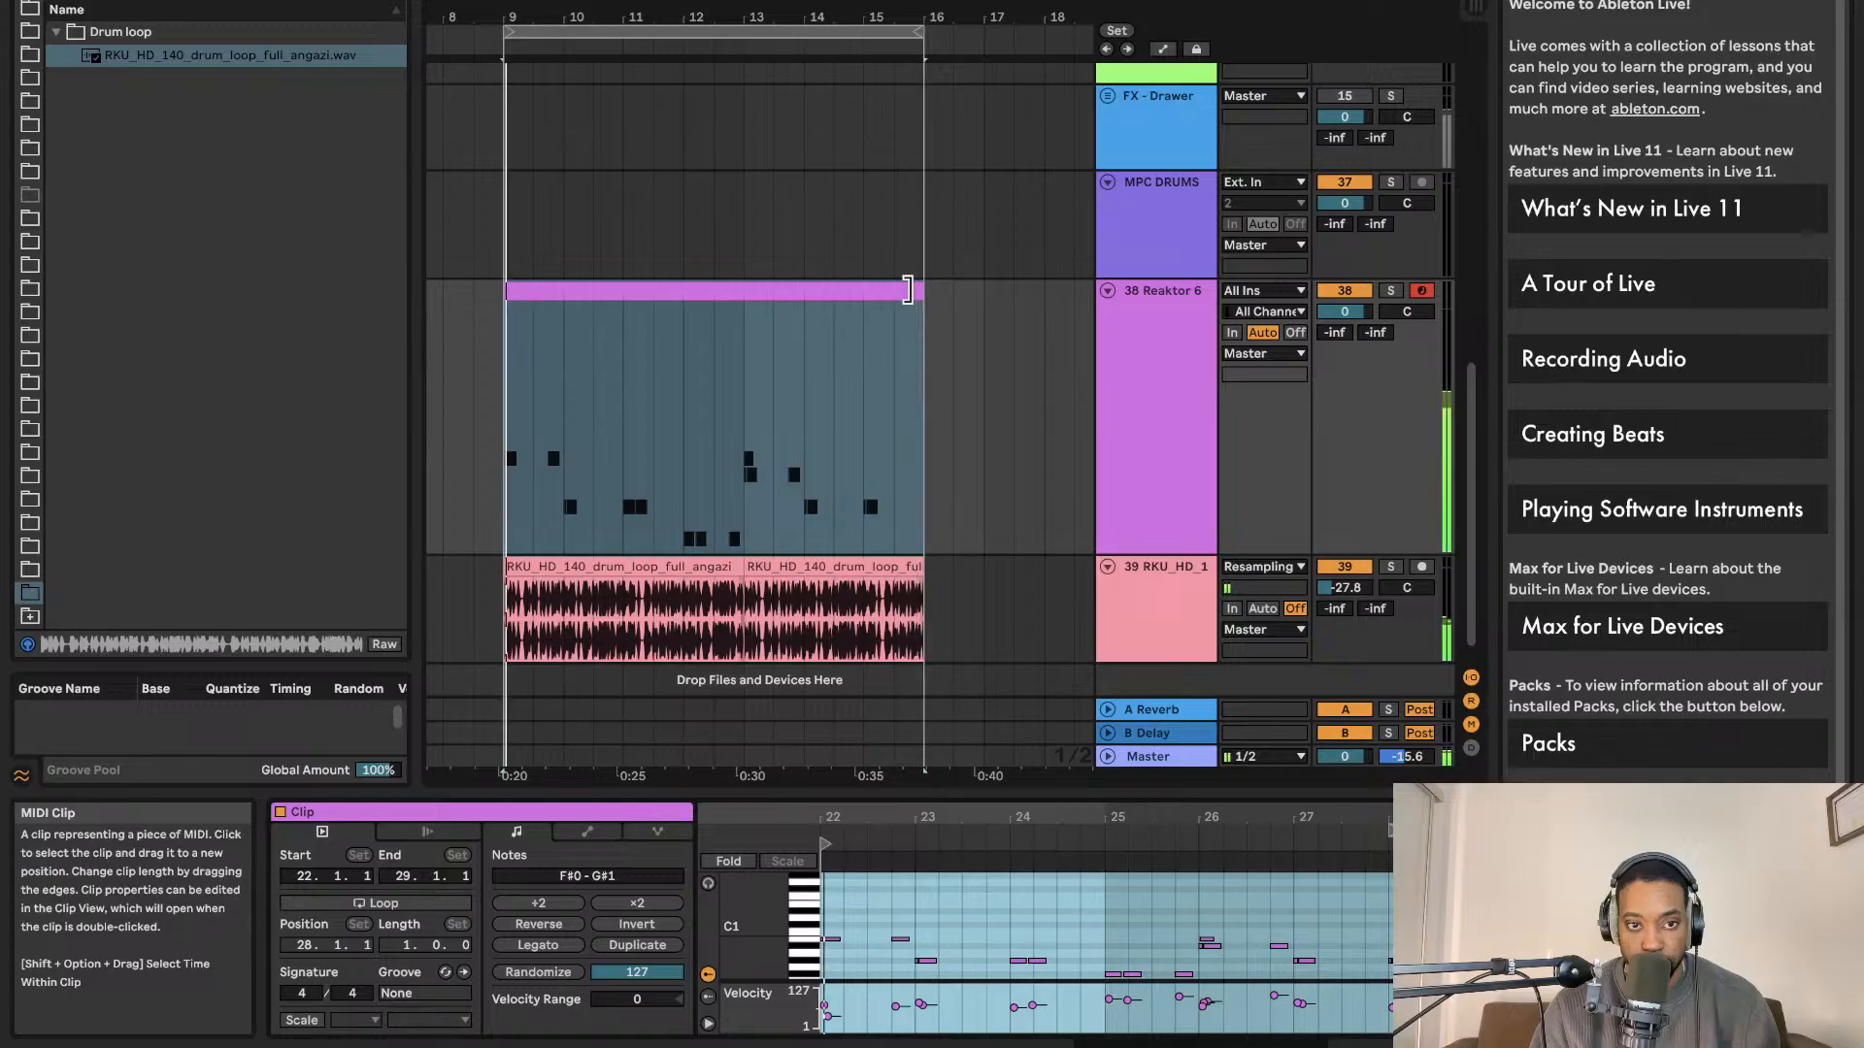
pyautogui.moveTo(908, 289); pyautogui.dragTo(938, 289)
pyautogui.moveTo(917, 563); pyautogui.dragTo(953, 563)
pyautogui.click(924, 289)
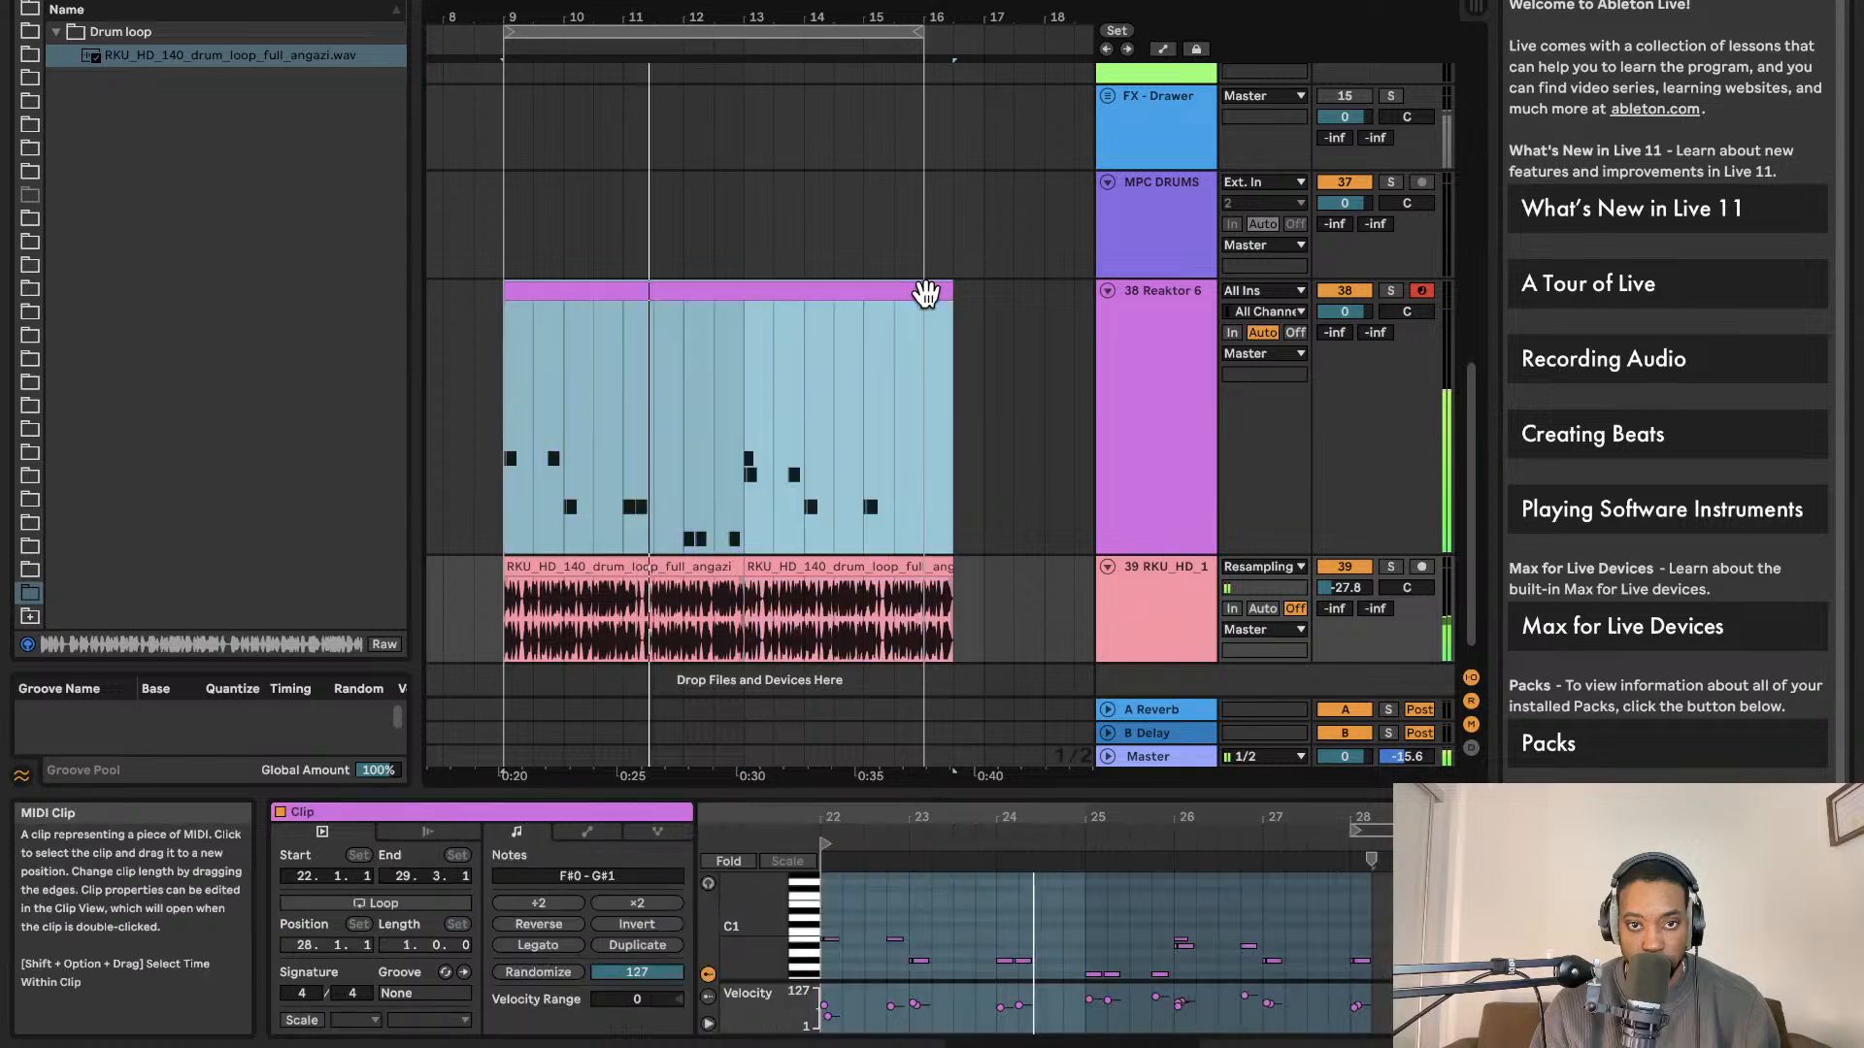
# Enlarge the MIDI note editor and duplicate the G#0 notes at the start of bar 28 to the end of that bar.
pyautogui.moveTo(1258, 792); pyautogui.dragTo(1156, 87)
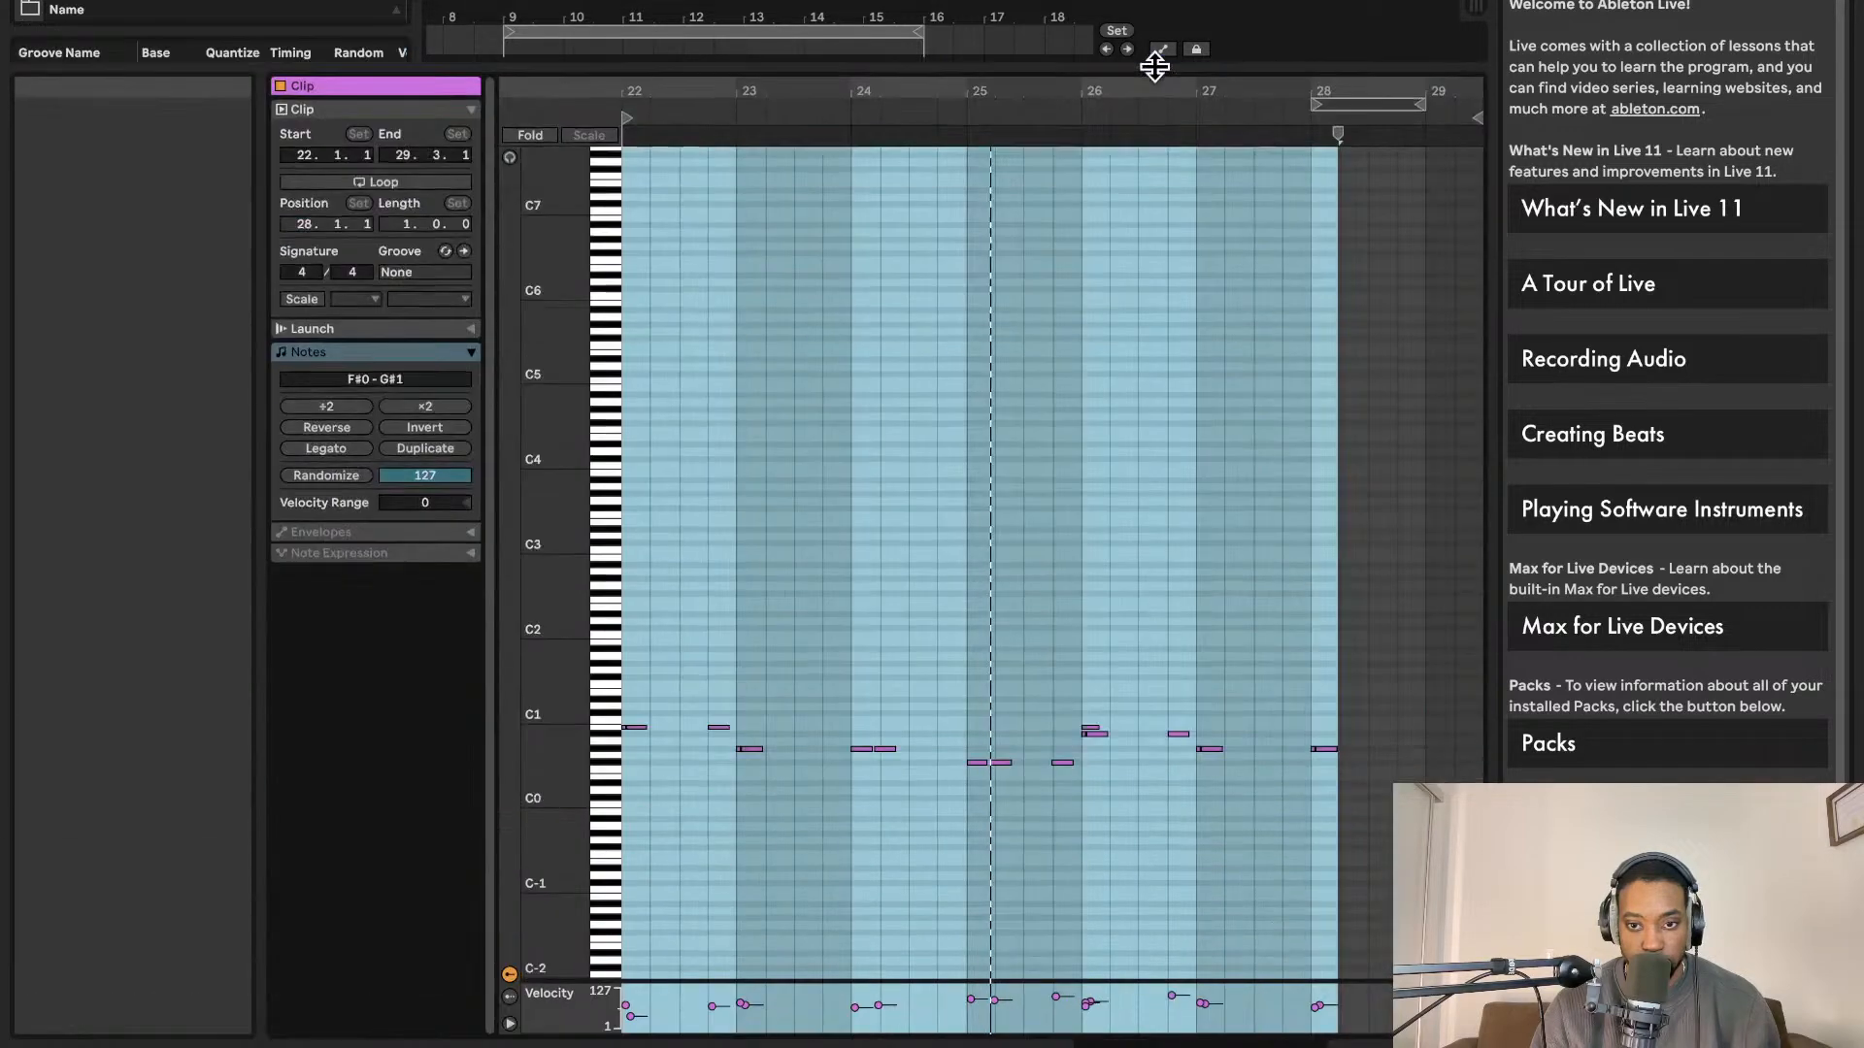
pyautogui.click(1369, 742)
pyautogui.scroll(5, 1371, 757)
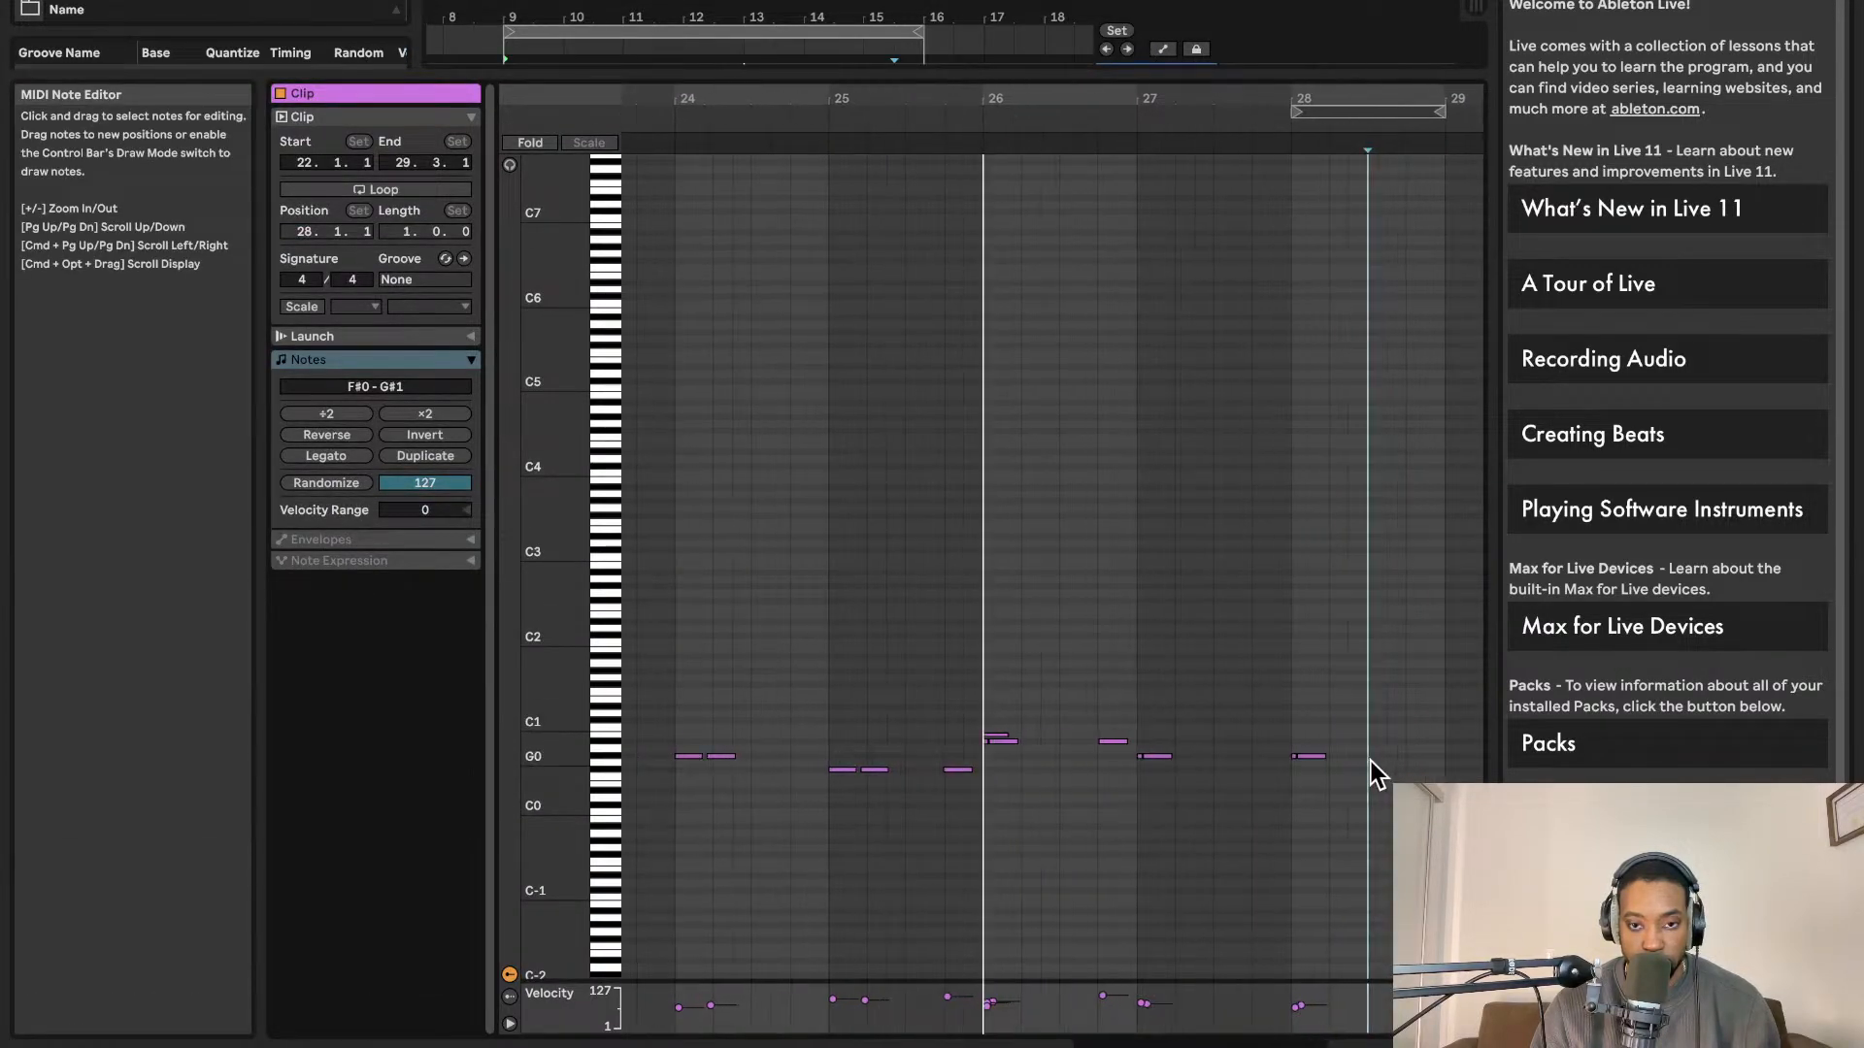
pyautogui.hscroll(1, 1331, 754)
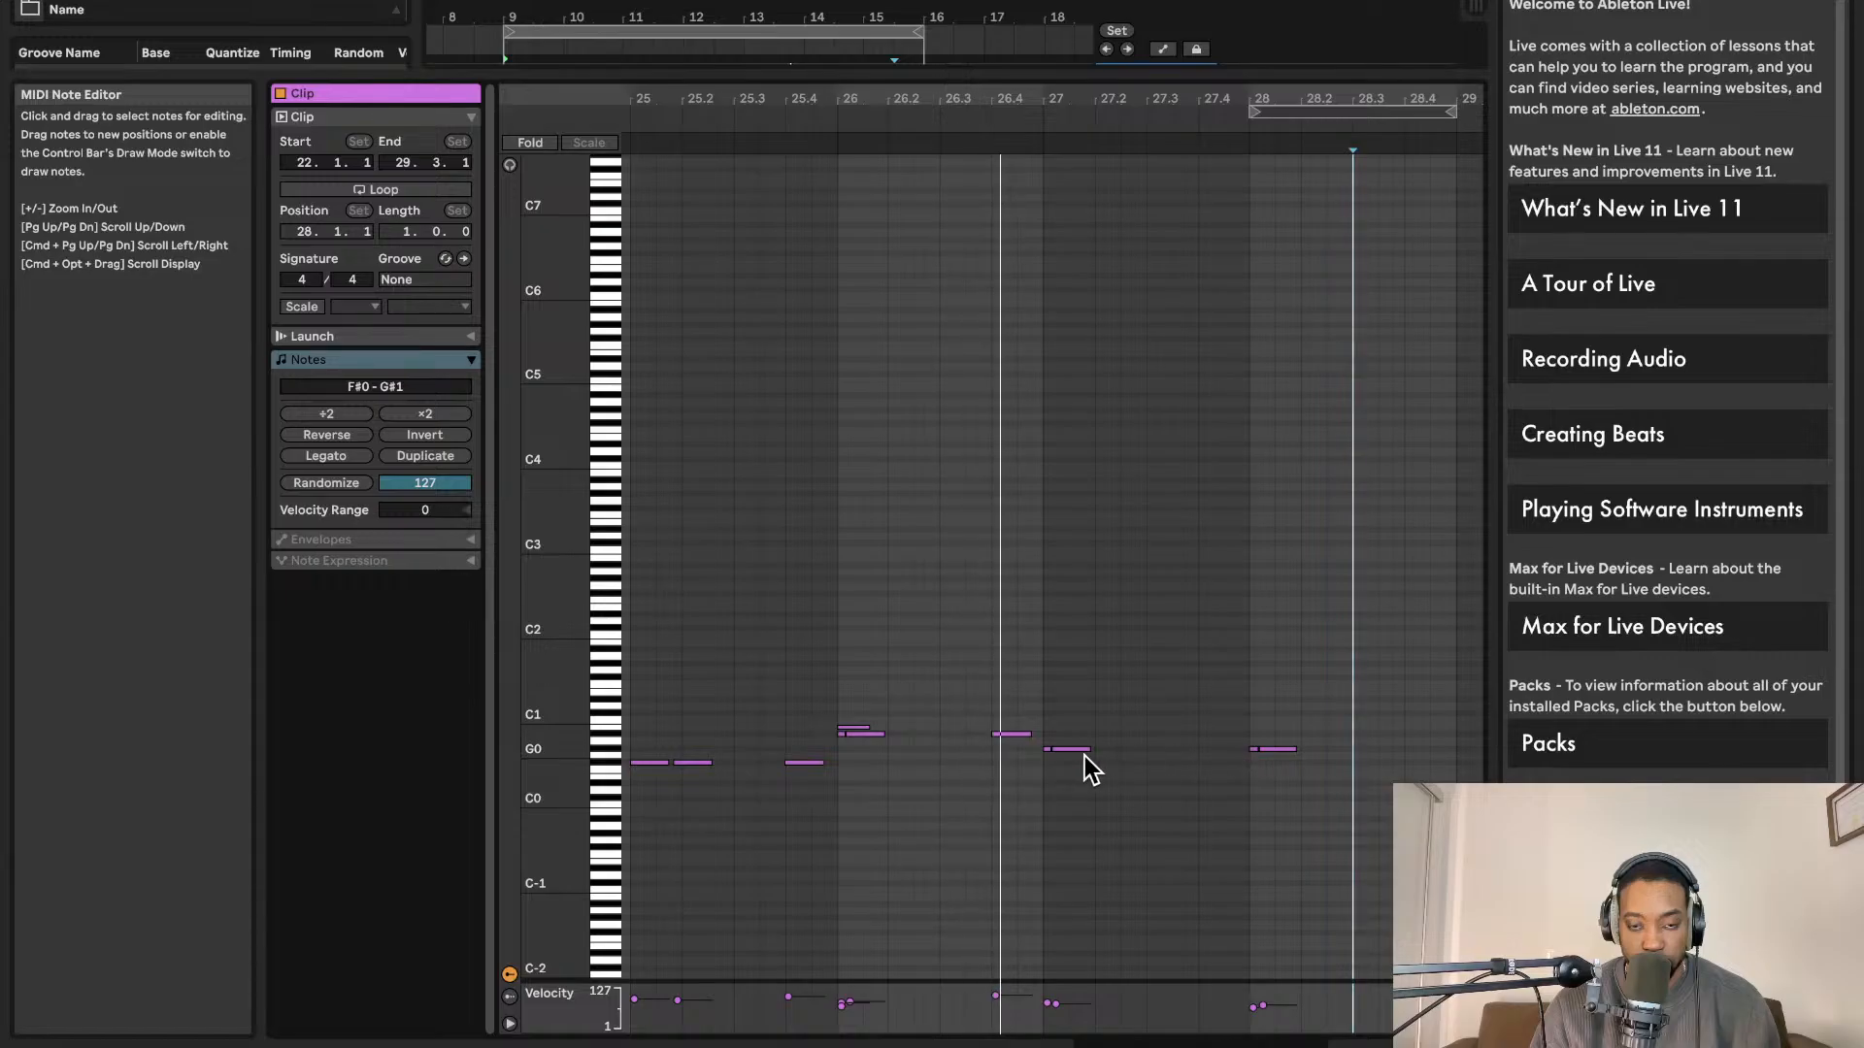
pyautogui.hscroll(-2, 1114, 740)
pyautogui.hscroll(1, 1107, 736)
pyautogui.hscroll(1, 1102, 734)
pyautogui.moveTo(1233, 732); pyautogui.dragTo(1412, 784)
pyautogui.press('super+d')
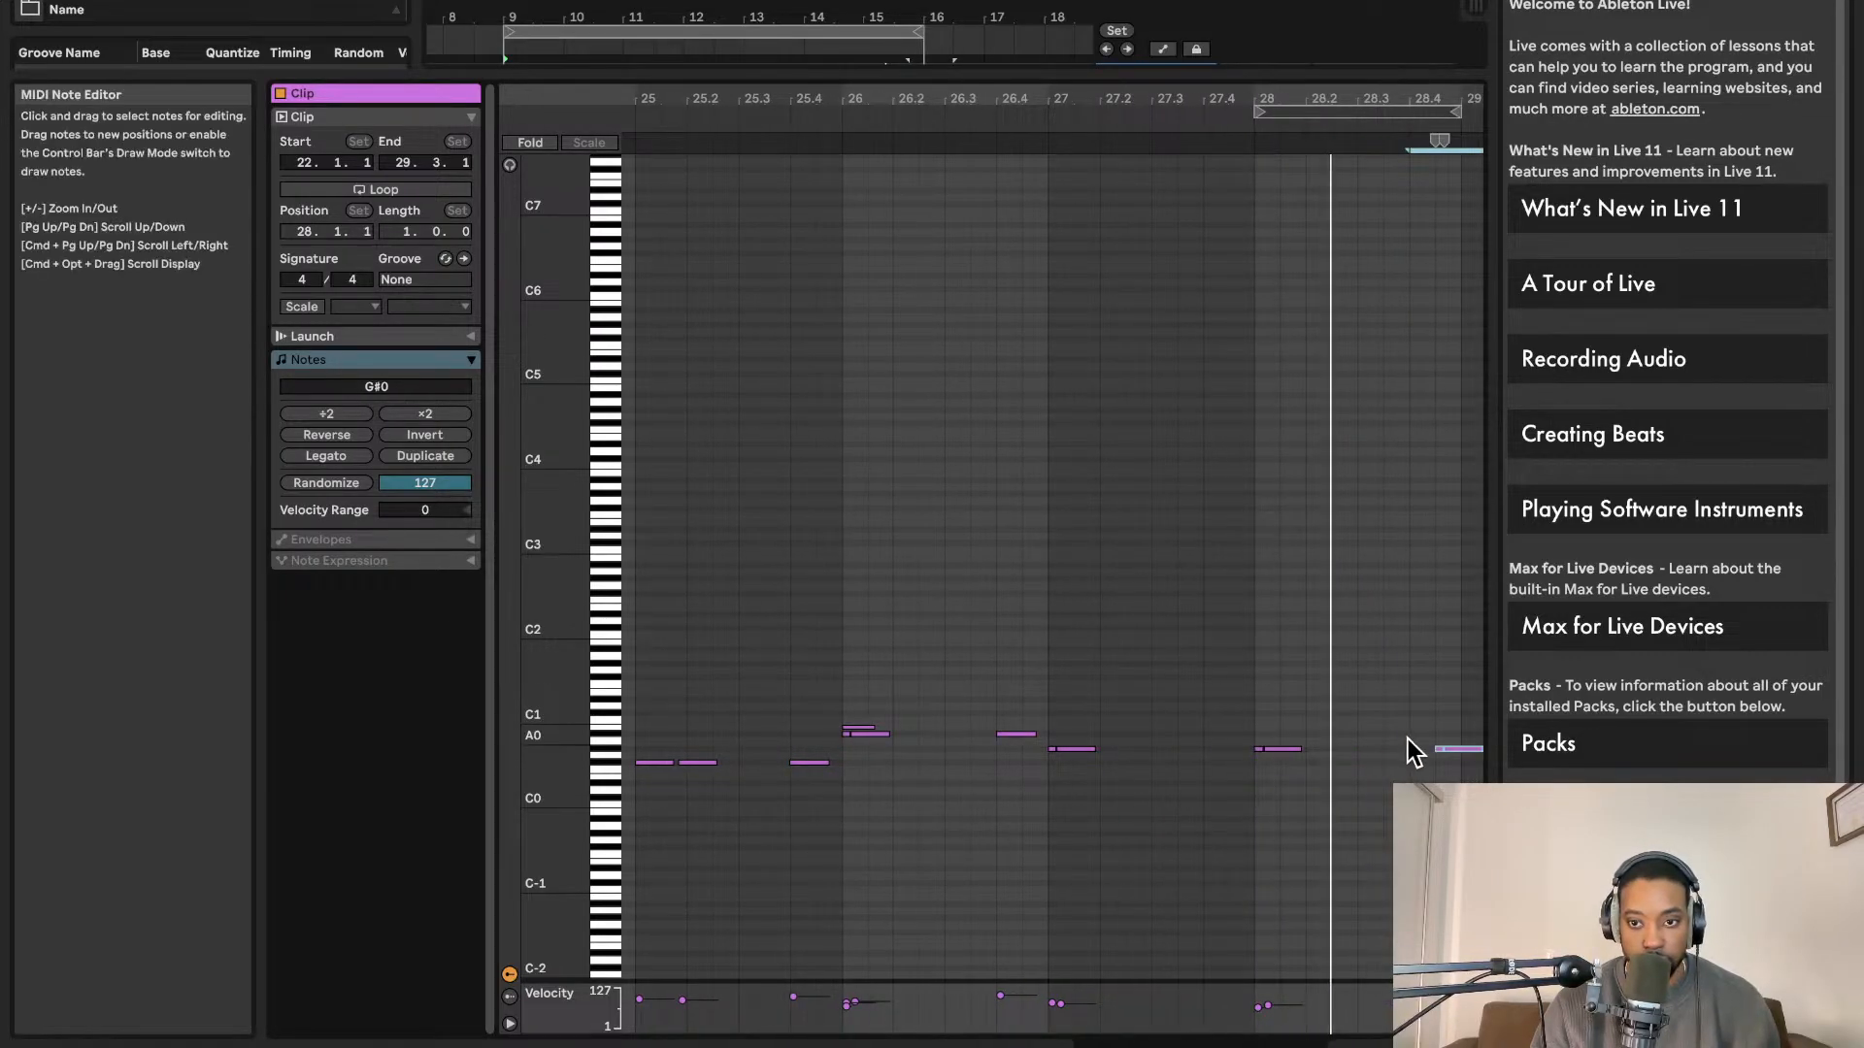
# Transpose the duplicated G#0 notes down two semitones to F#0 and align them with the start of bar 29.
pyautogui.press('Left')
pyautogui.press('Down')
pyautogui.press('Down')
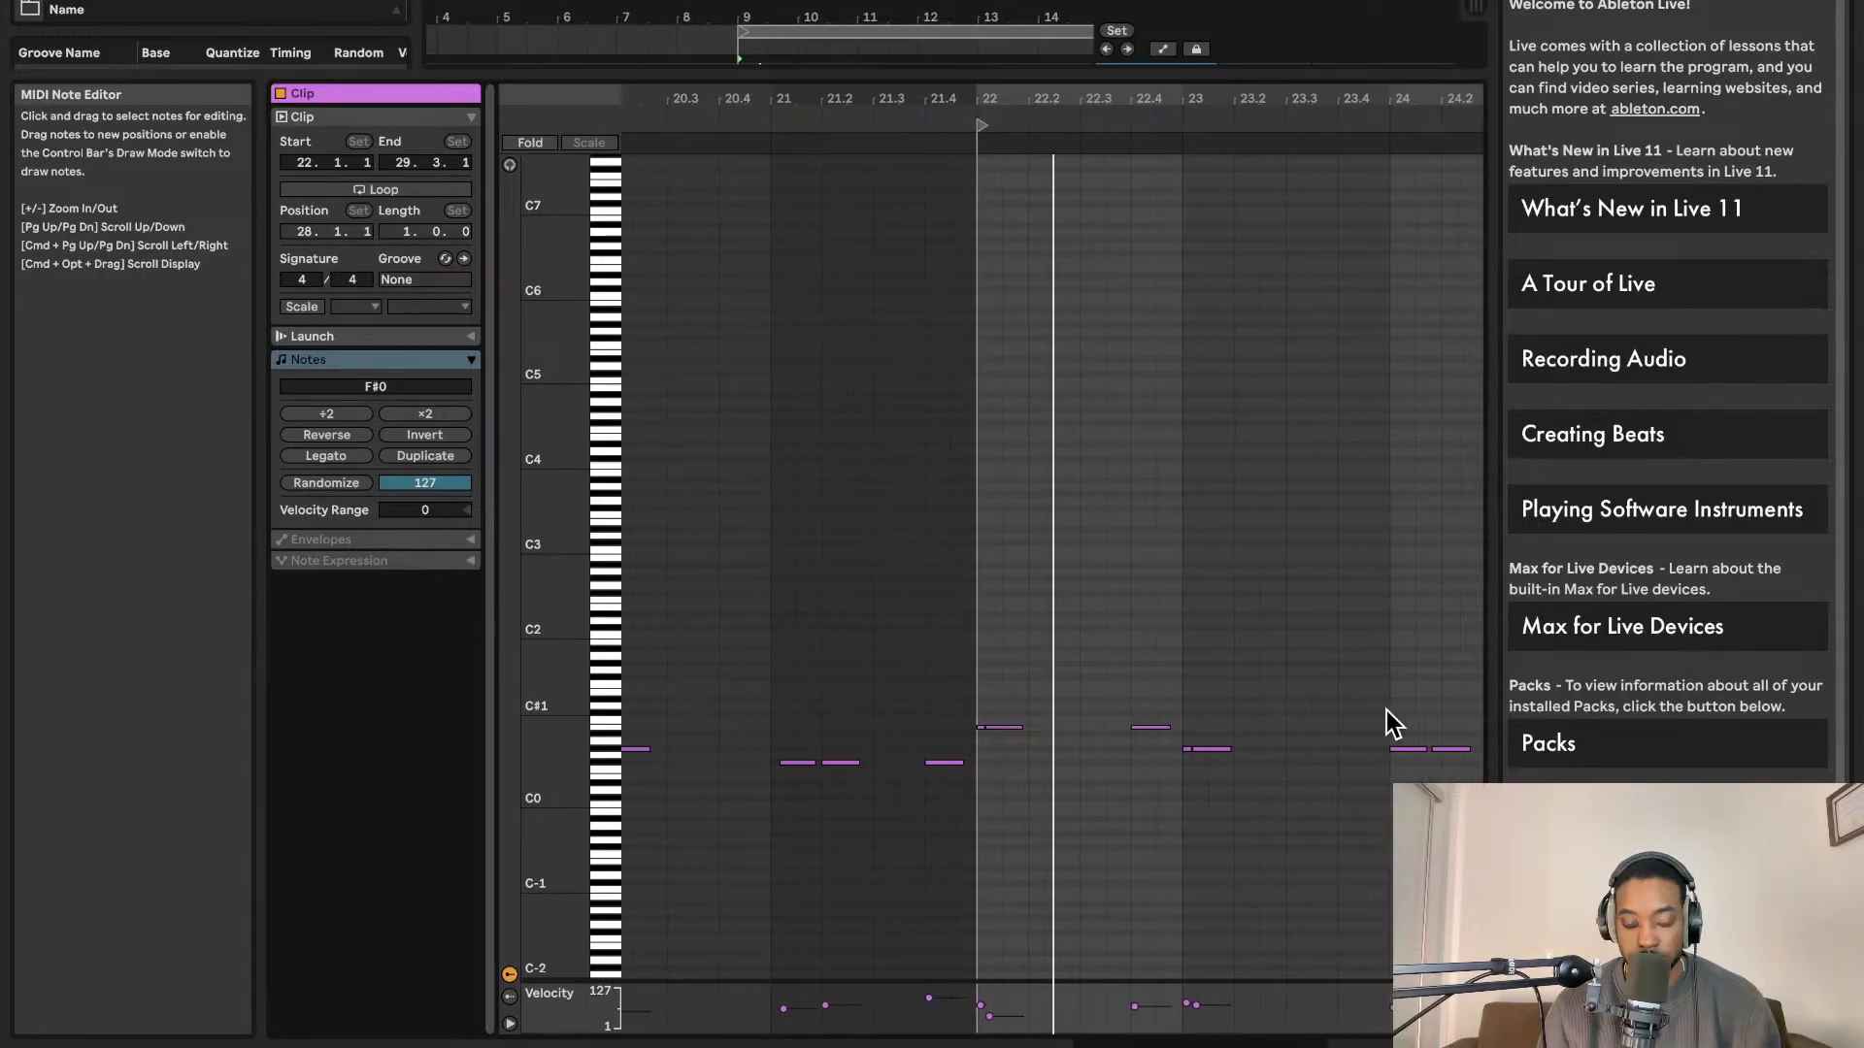
pyautogui.scroll(-3, 1326, 720)
pyautogui.hscroll(3, 1326, 720)
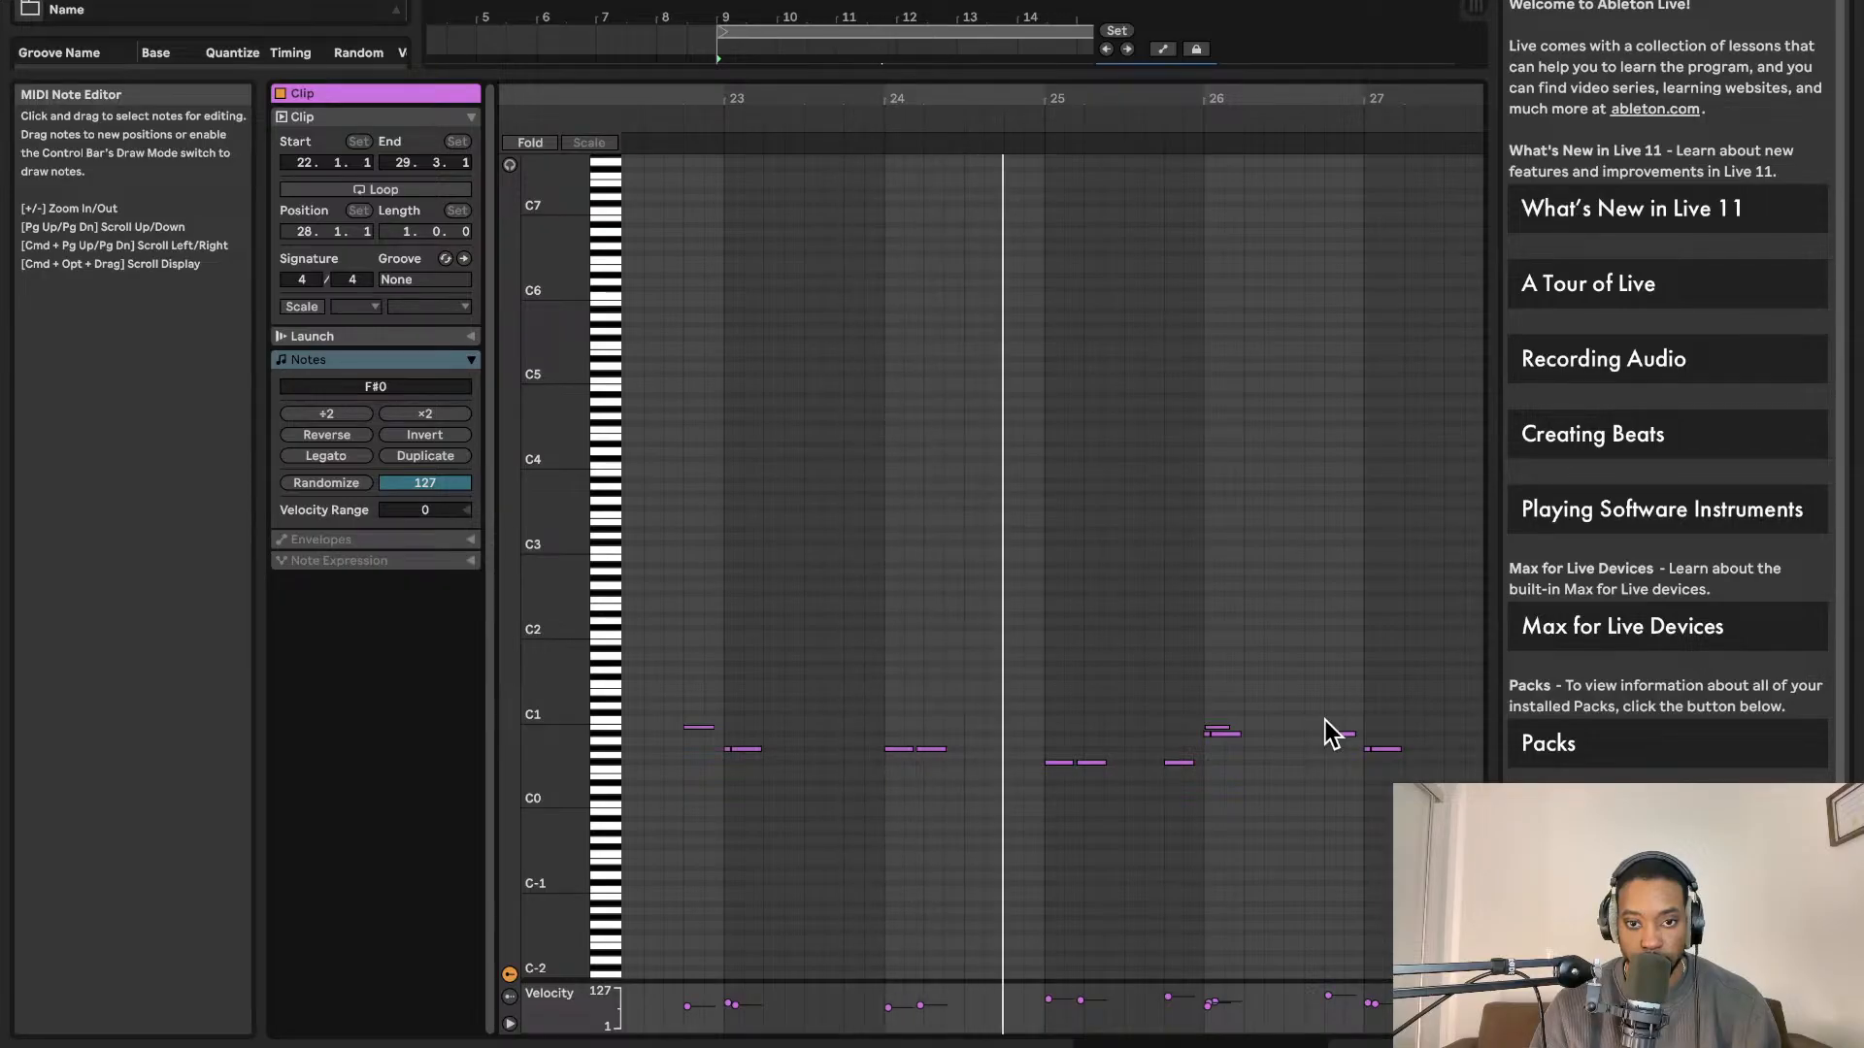
pyautogui.scroll(-2, 1326, 721)
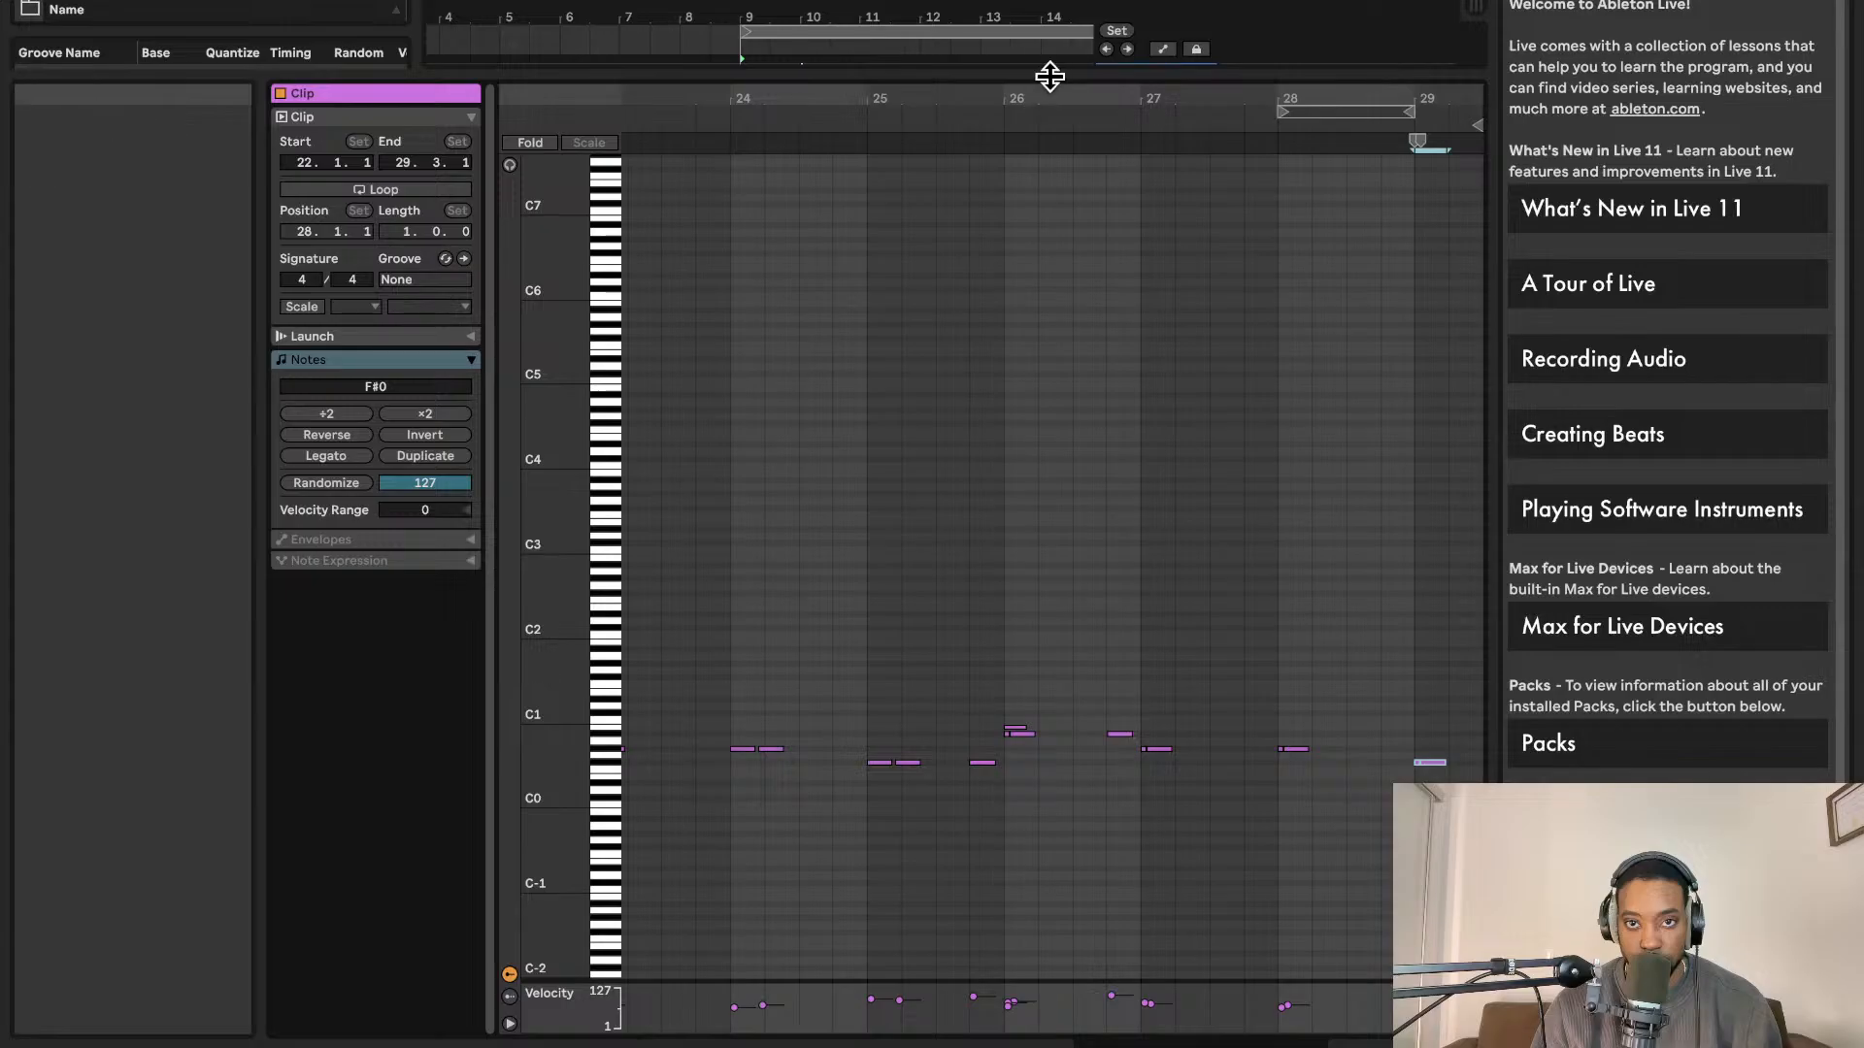
# Shrink the MIDI note editor and extend the arrangement loop's end by half a bar to the end of the clips.
pyautogui.moveTo(1050, 76); pyautogui.dragTo(1124, 998)
pyautogui.hscroll(6, 947, 627)
pyautogui.hscroll(-1, 947, 627)
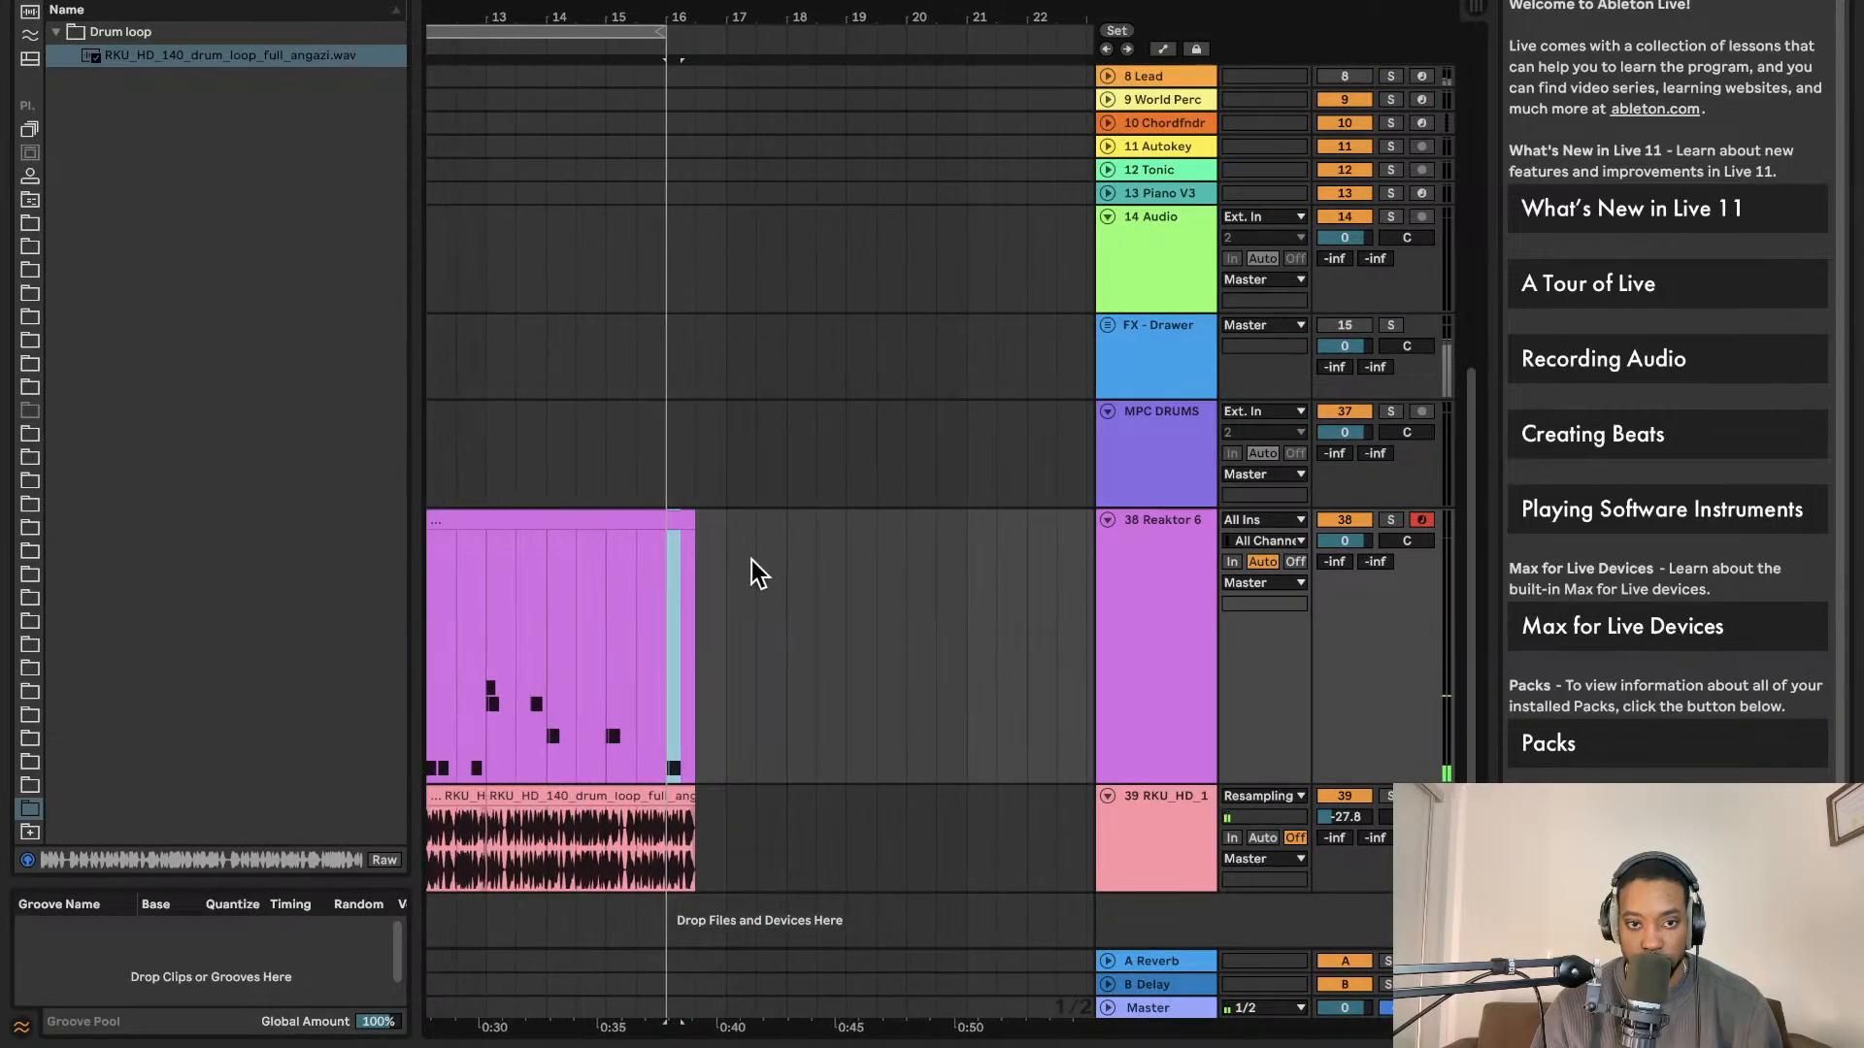
pyautogui.moveTo(659, 36)
pyautogui.mouseDown()
pyautogui.moveTo(728, 36)
pyautogui.moveTo(693, 36)
pyautogui.mouseUp()
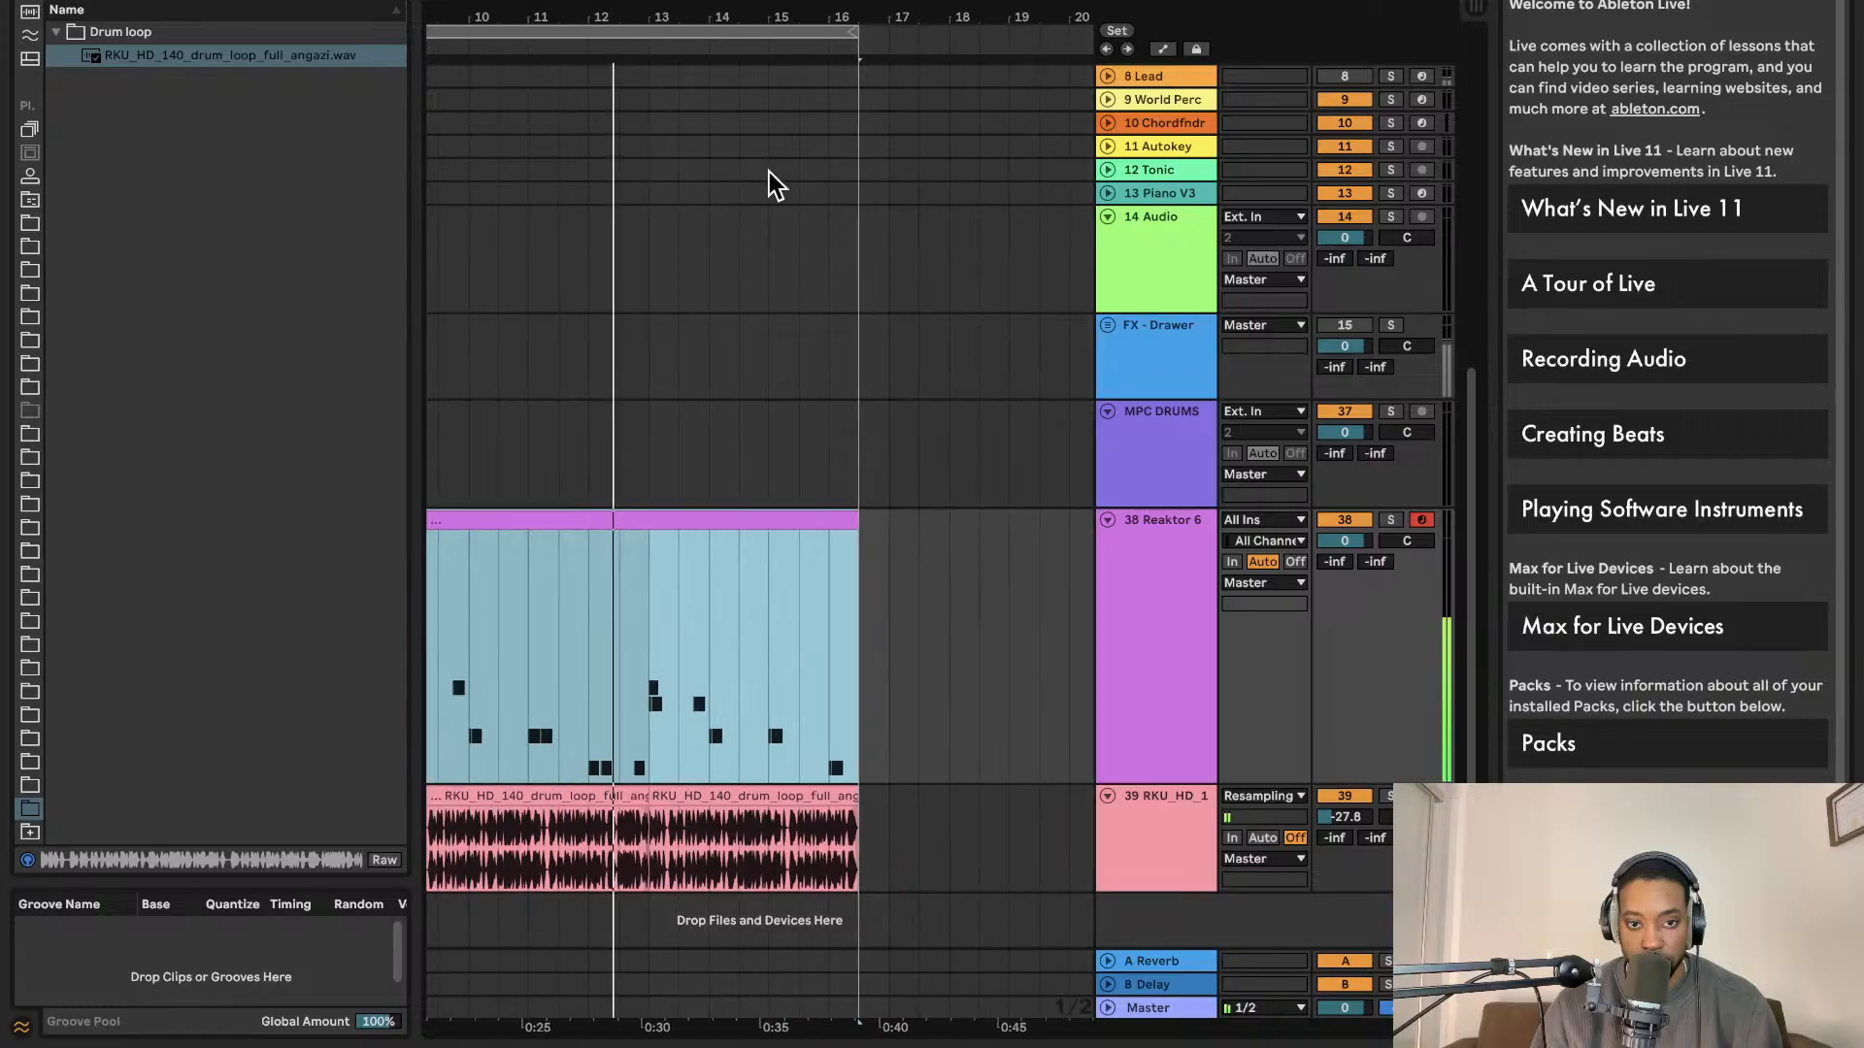
pyautogui.hscroll(-5, 758, 262)
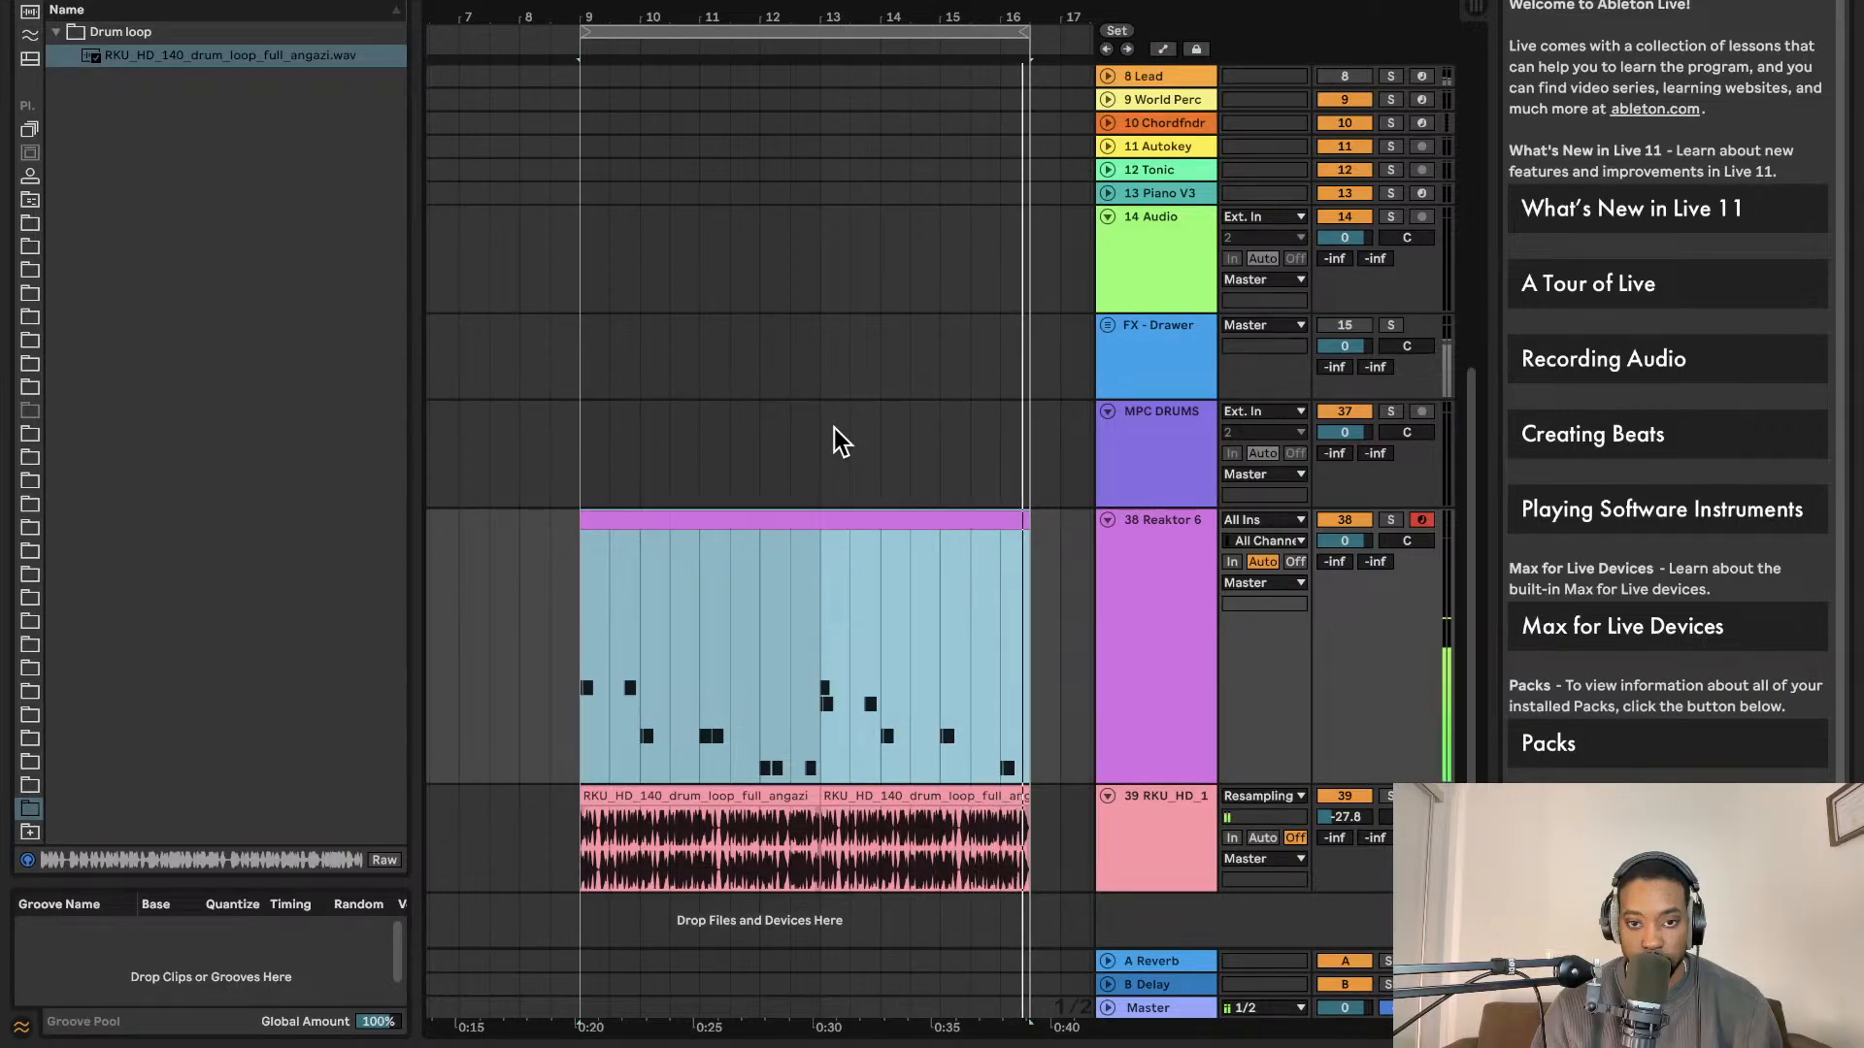
# Extend the ends of the arrangement loop, the Reaktor 6 clip and the second drum loop clip to bar 17.
pyautogui.hscroll(5, 872, 438)
pyautogui.hscroll(1, 872, 439)
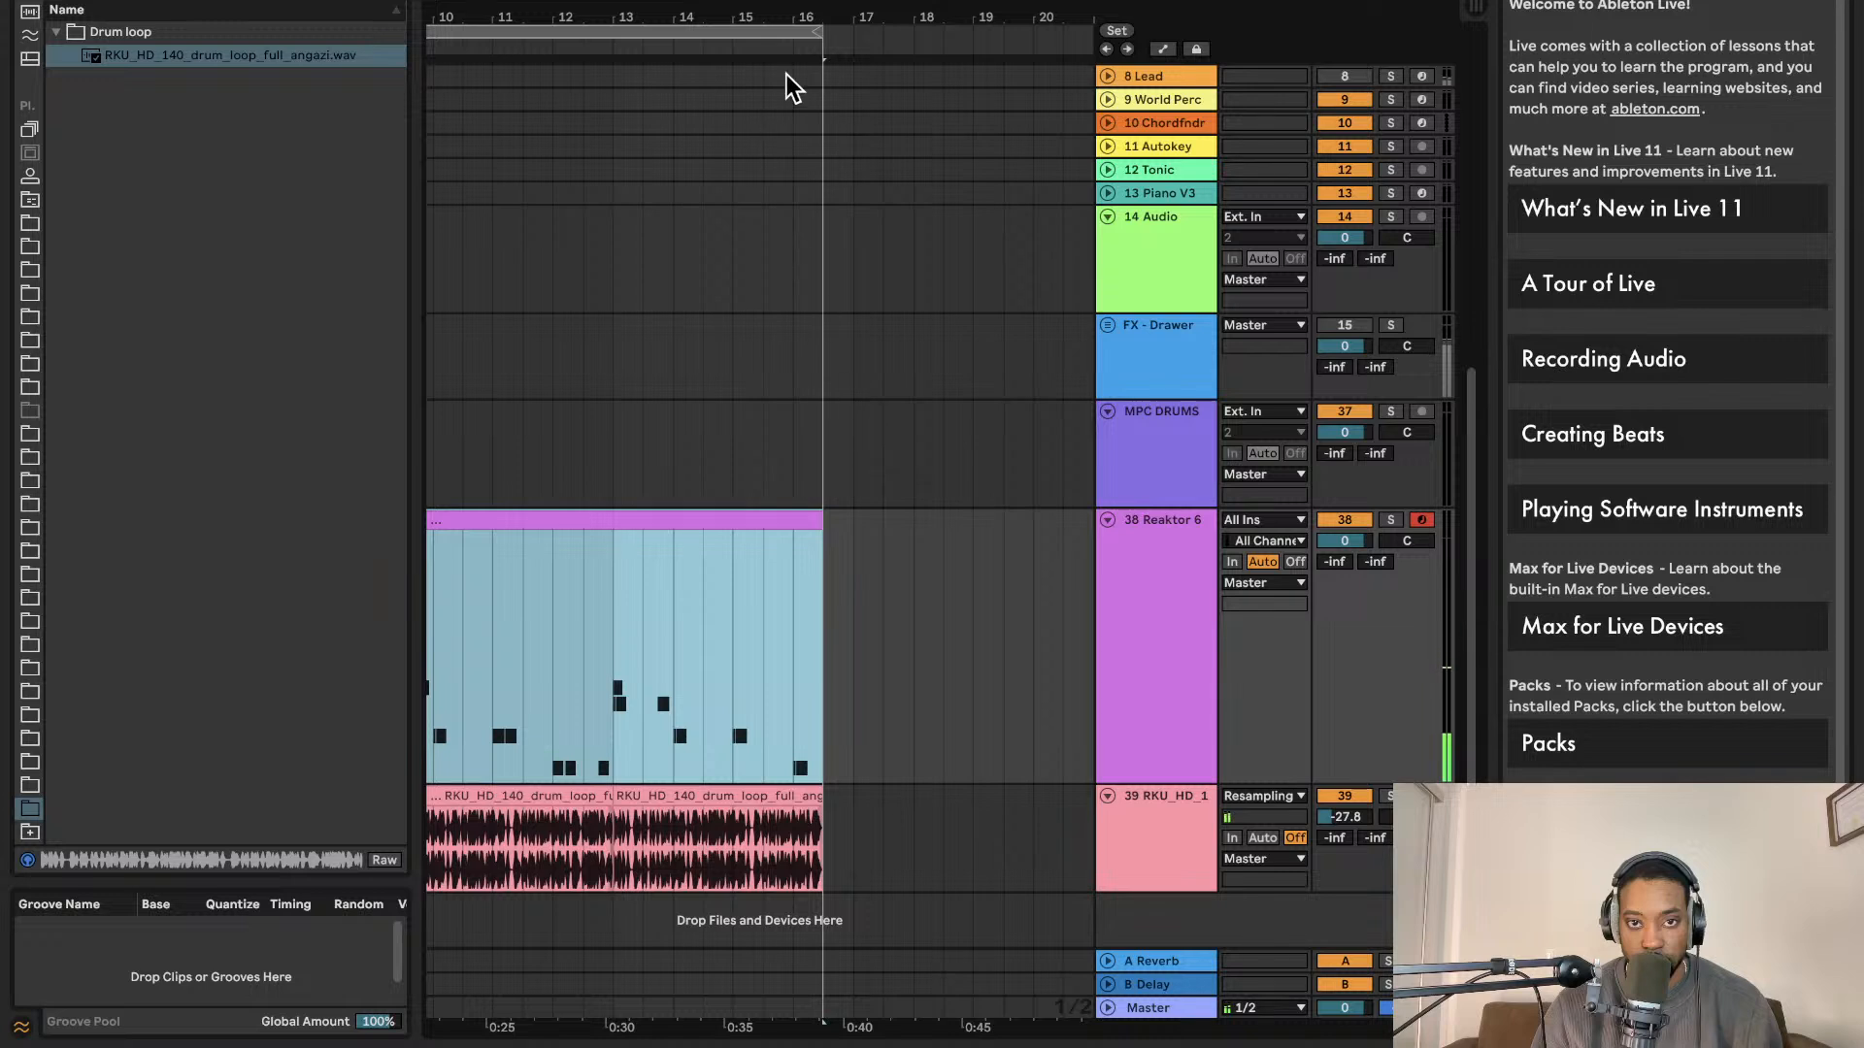
pyautogui.moveTo(815, 31); pyautogui.dragTo(833, 29)
pyautogui.moveTo(822, 521)
pyautogui.mouseDown()
pyautogui.moveTo(806, 515)
pyautogui.moveTo(853, 519)
pyautogui.mouseUp()
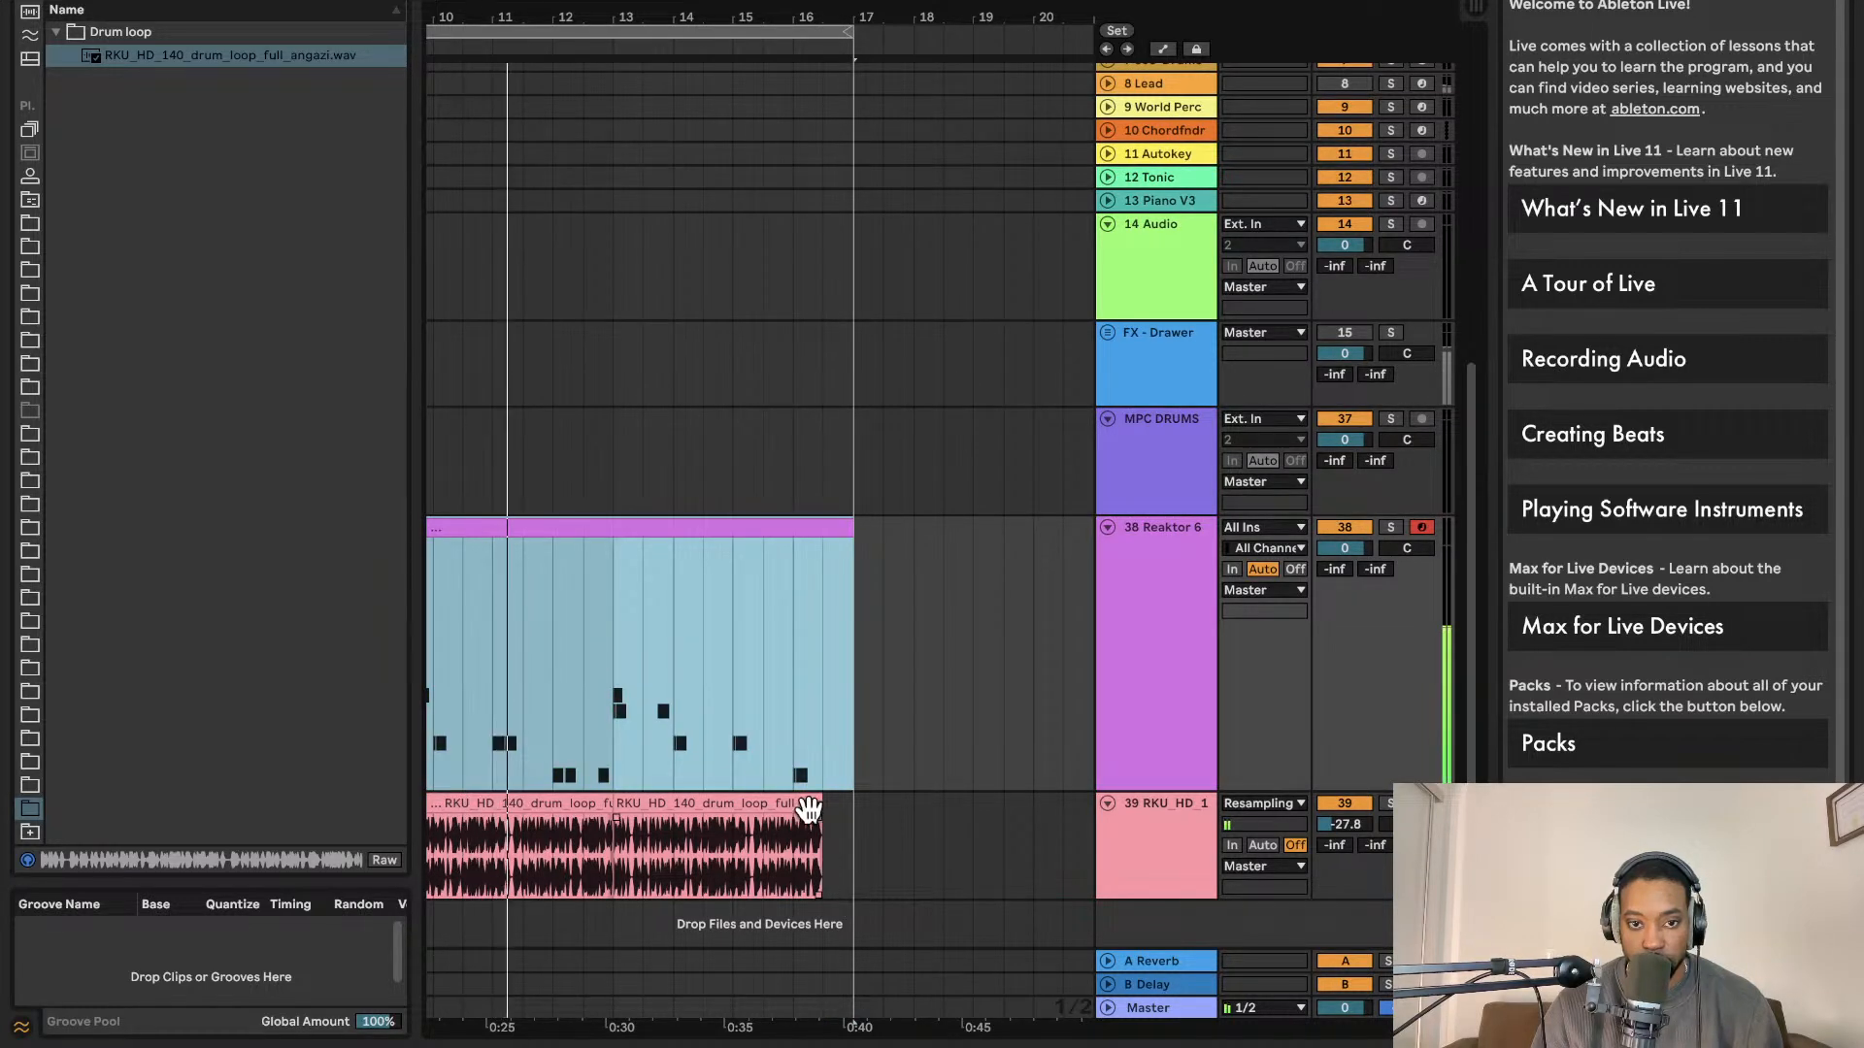
pyautogui.moveTo(821, 808); pyautogui.dragTo(853, 807)
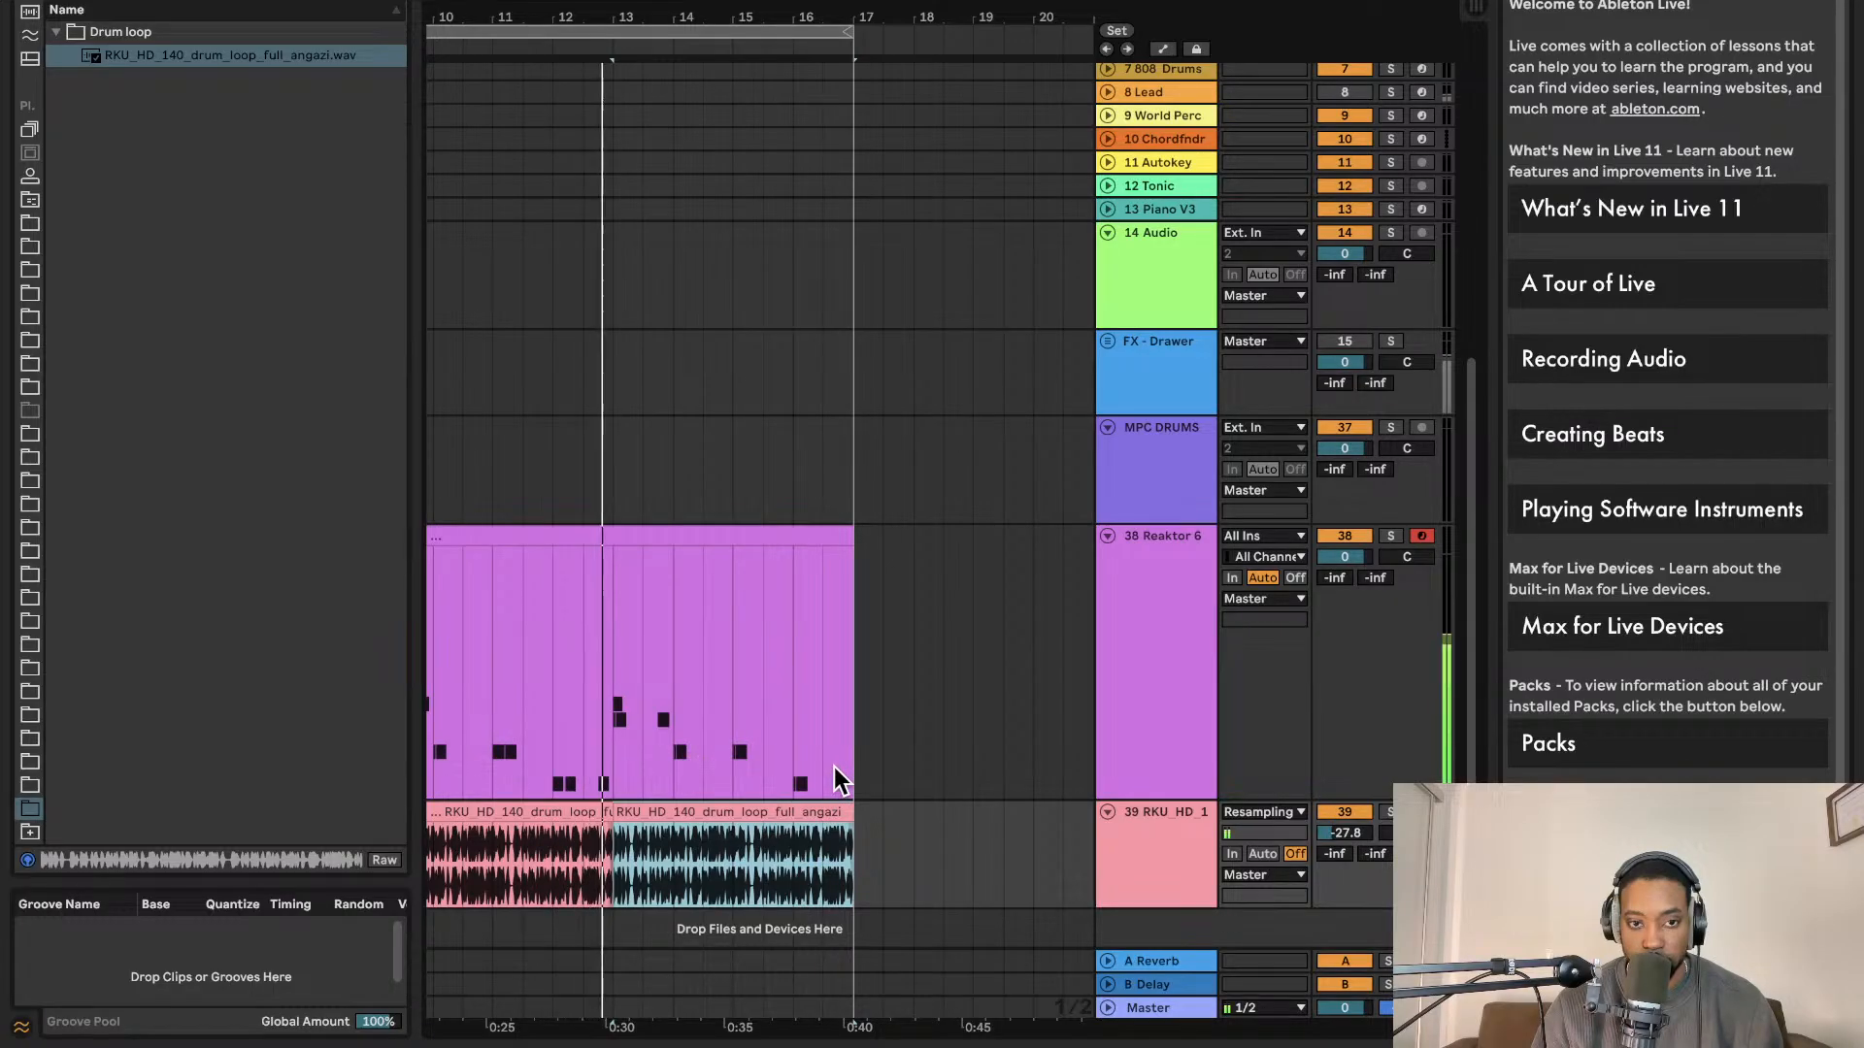
pyautogui.hscroll(-2, 743, 668)
pyautogui.hscroll(-1, 742, 660)
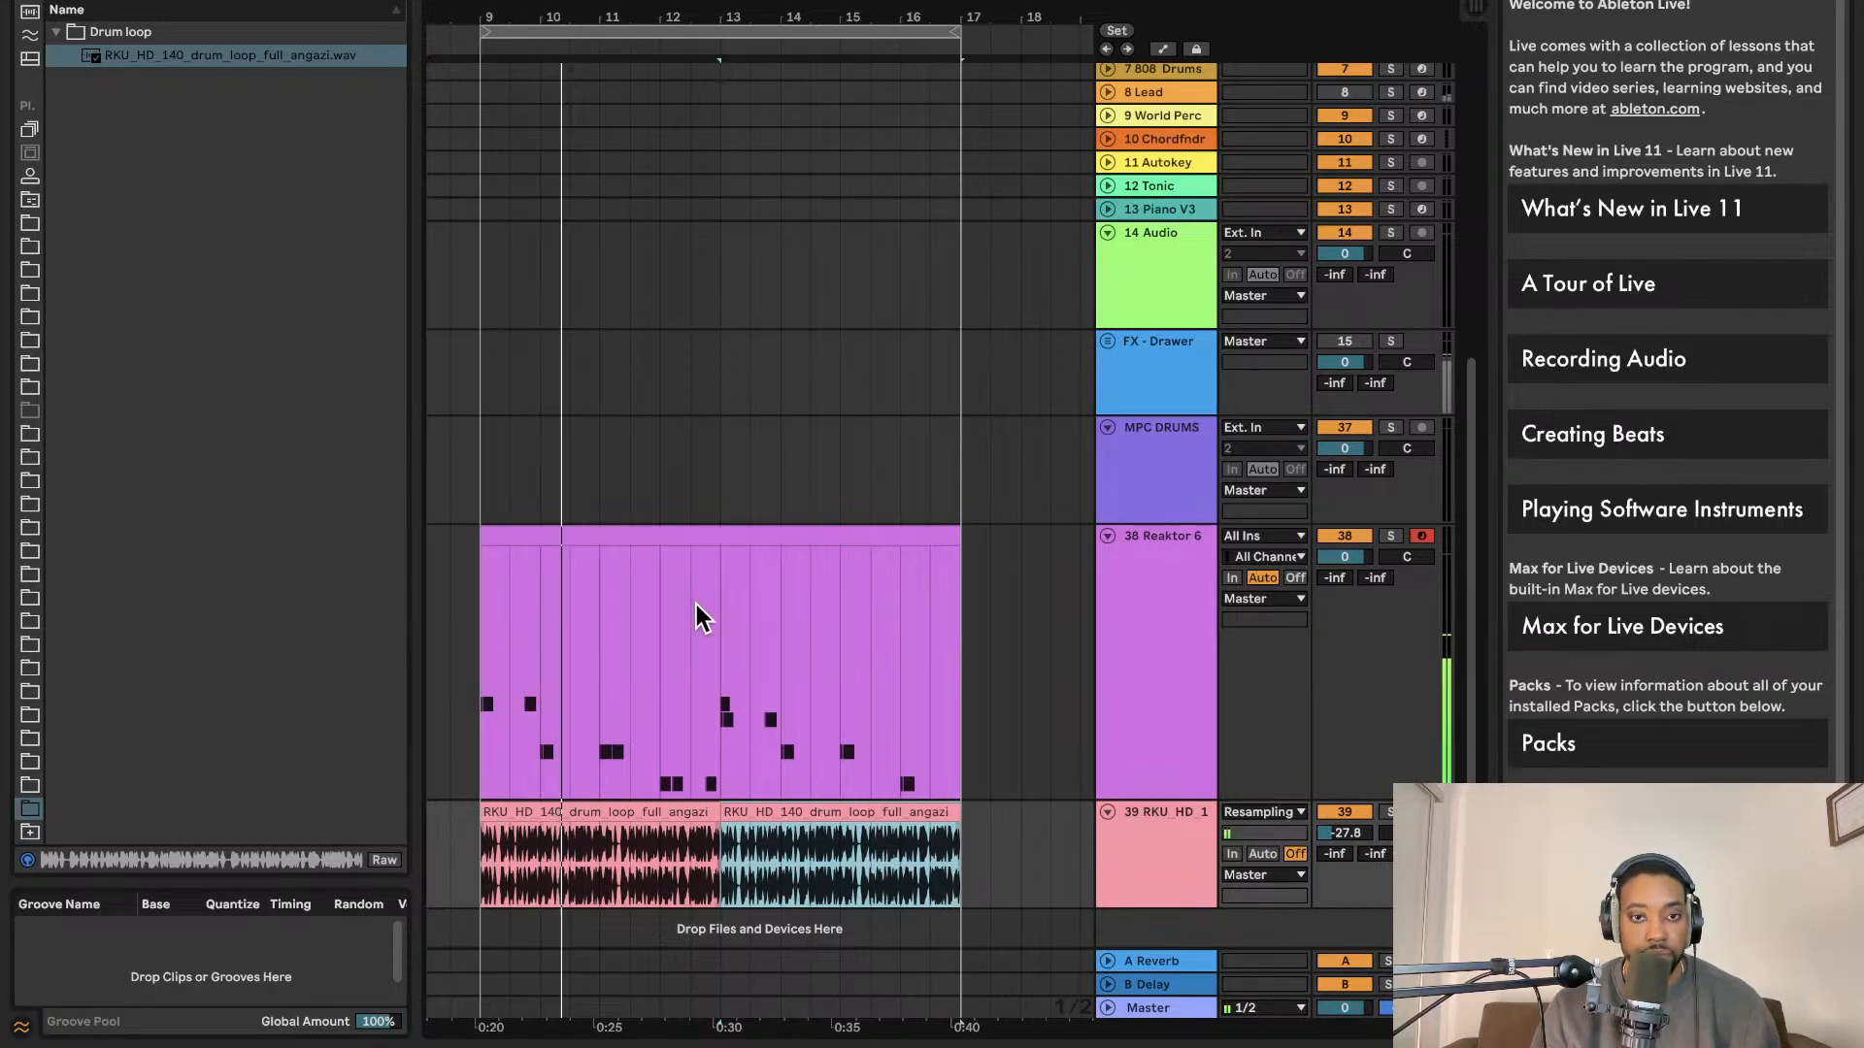
# Duplicate the looped section from bars 9 to 17 so the copy fills bars 17 to 25.
pyautogui.click(664, 26)
pyautogui.hotkey('ctrl', 'd')
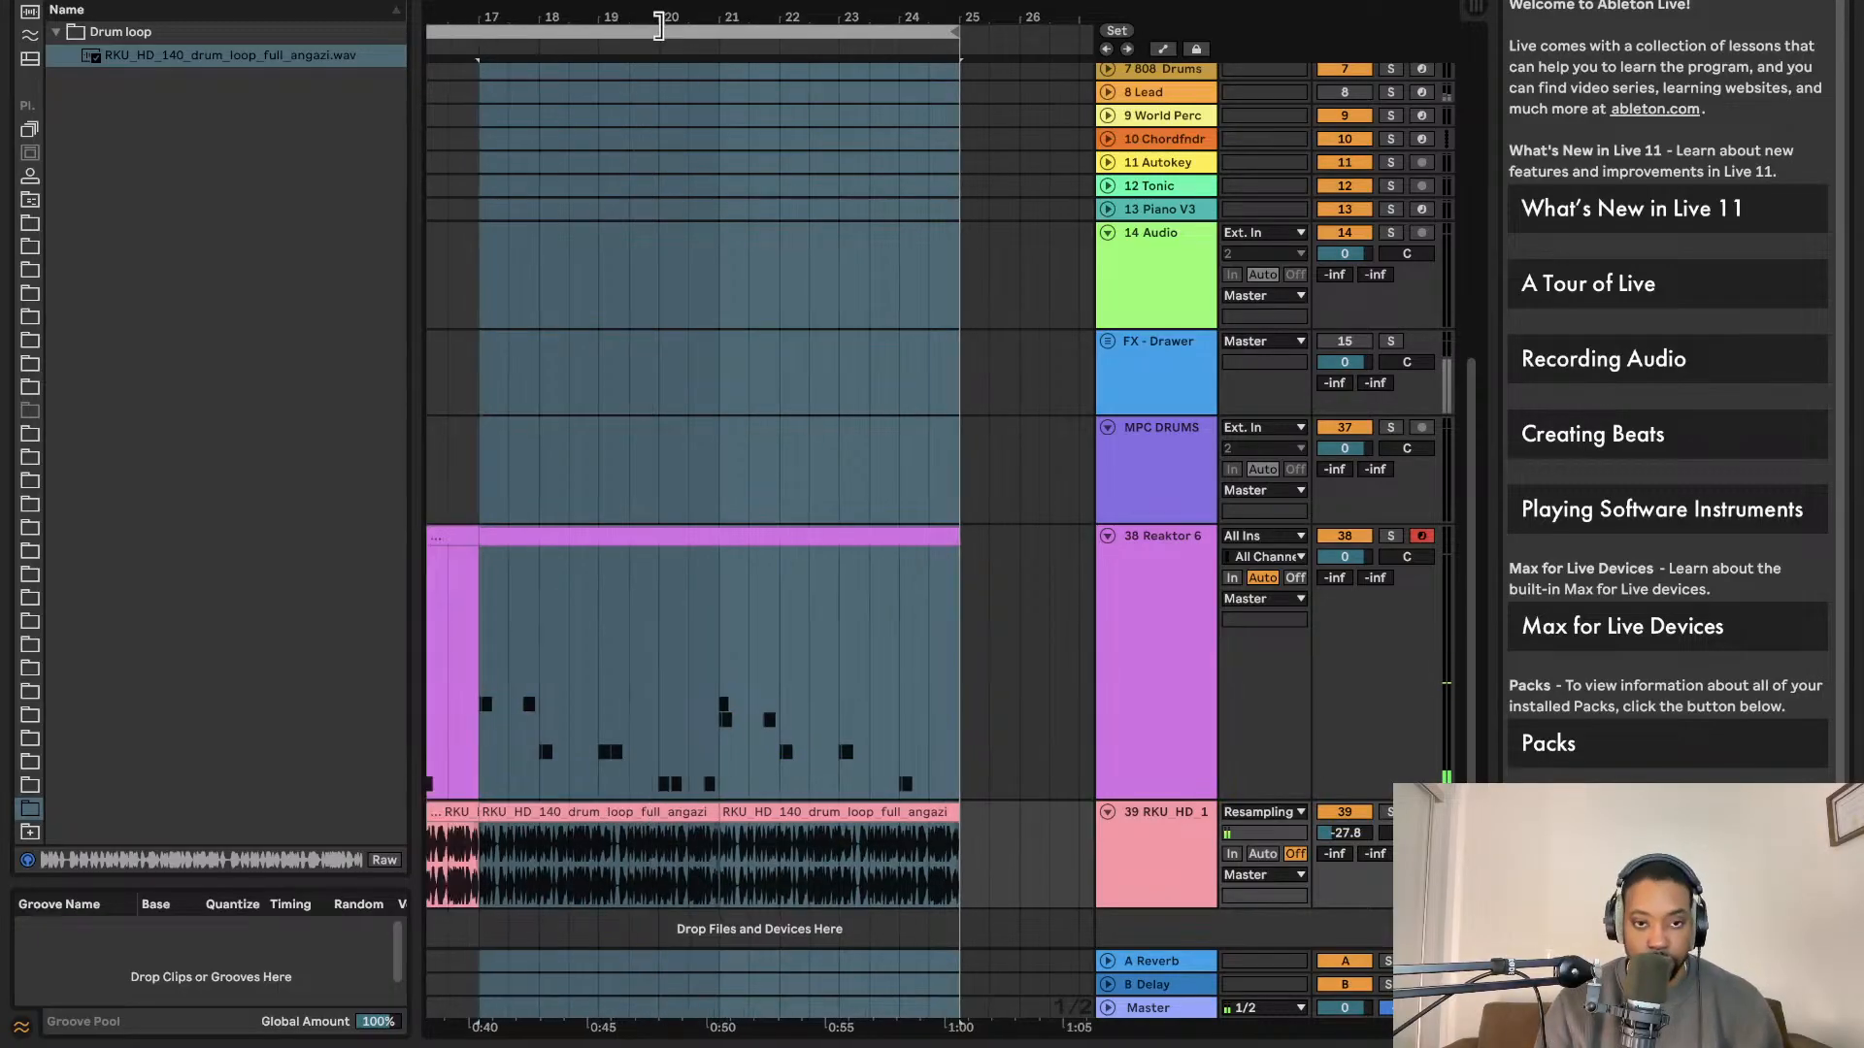
pyautogui.click(485, 76)
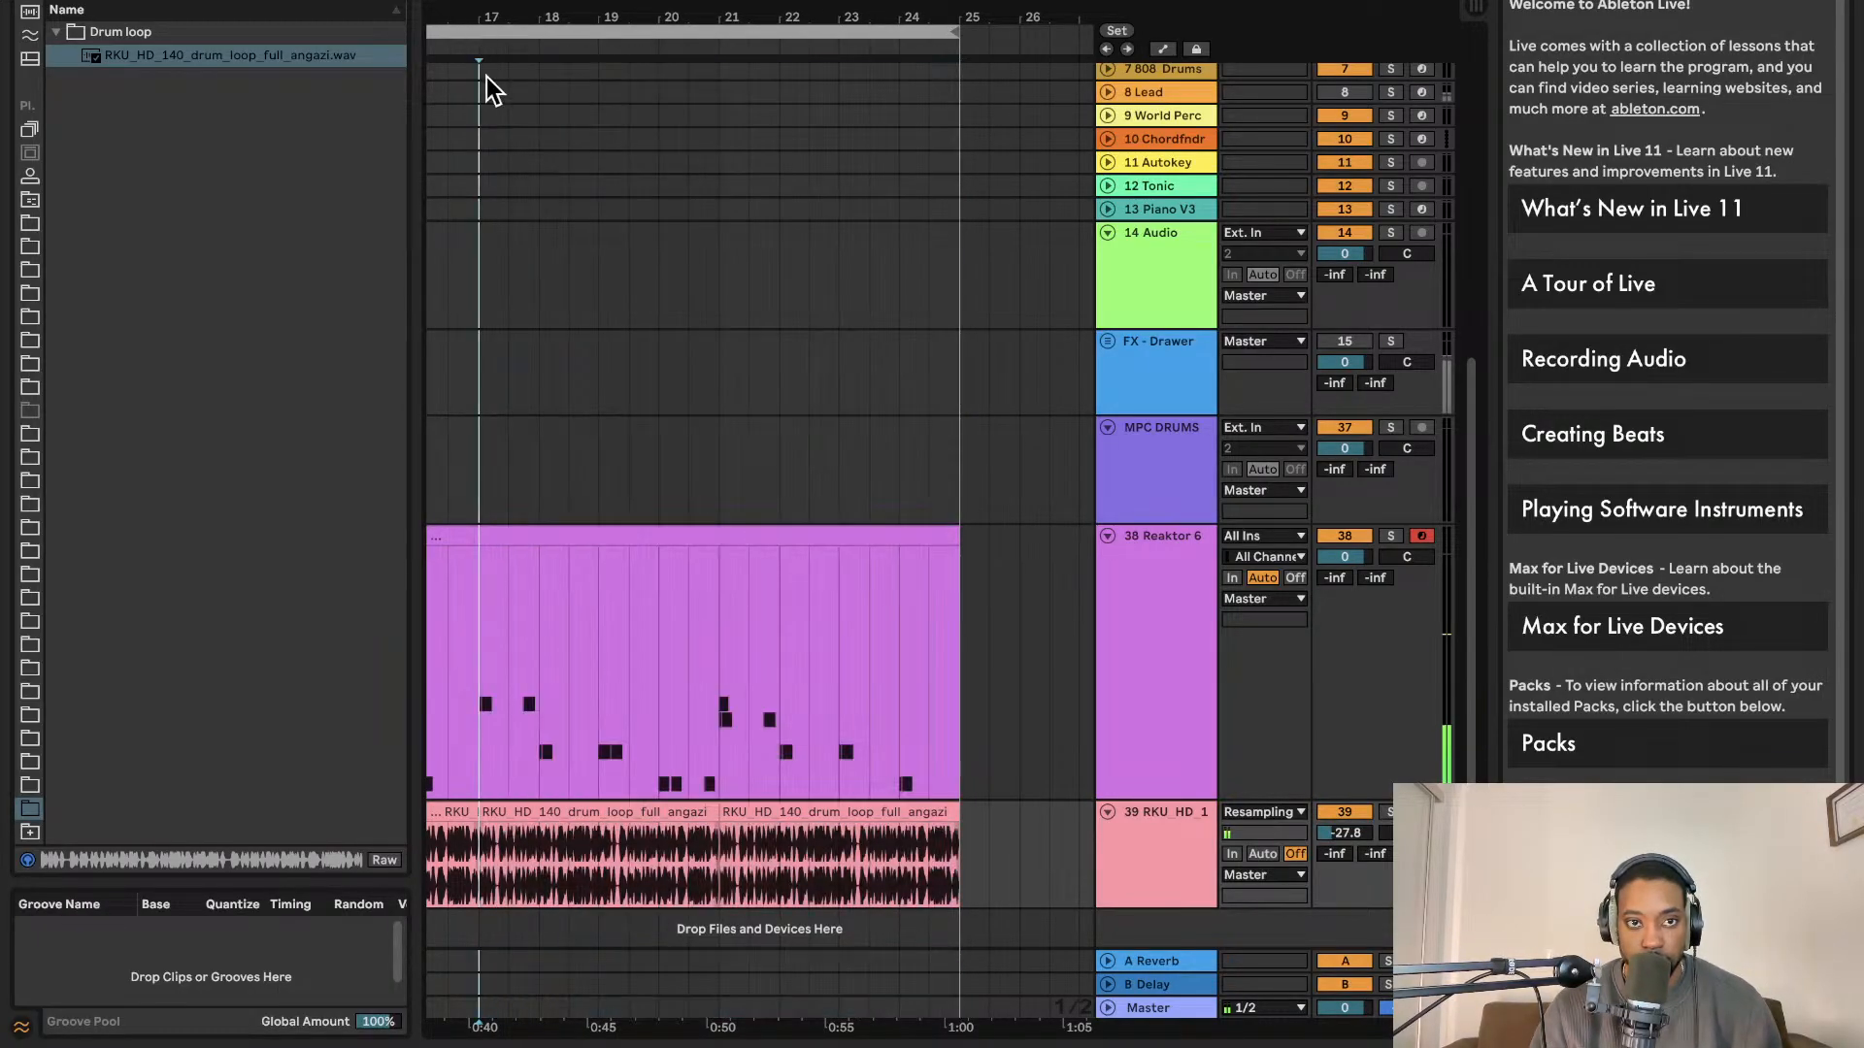
# Add a locator at bar 17, where the duplicated section begins.
pyautogui.rightClick(483, 60)
pyautogui.click(491, 62)
pyautogui.rightClick(479, 44)
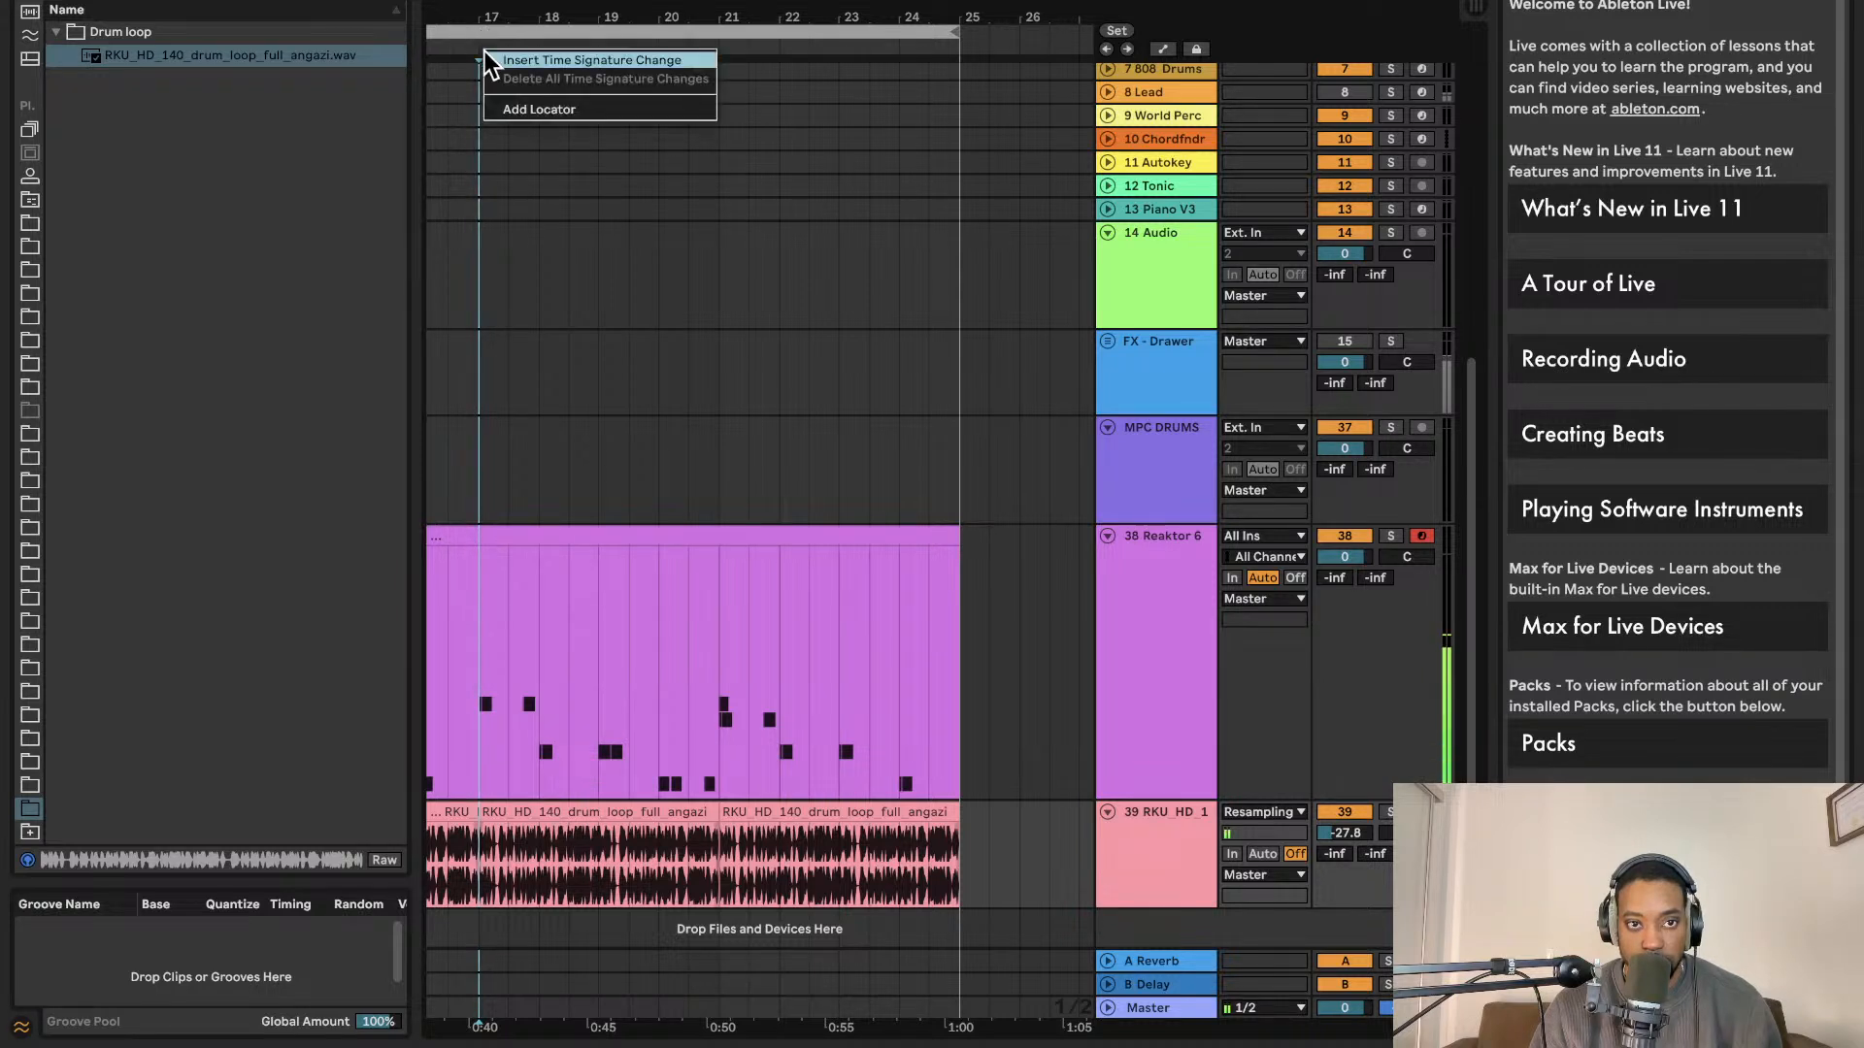
pyautogui.click(497, 98)
pyautogui.rightClick(479, 46)
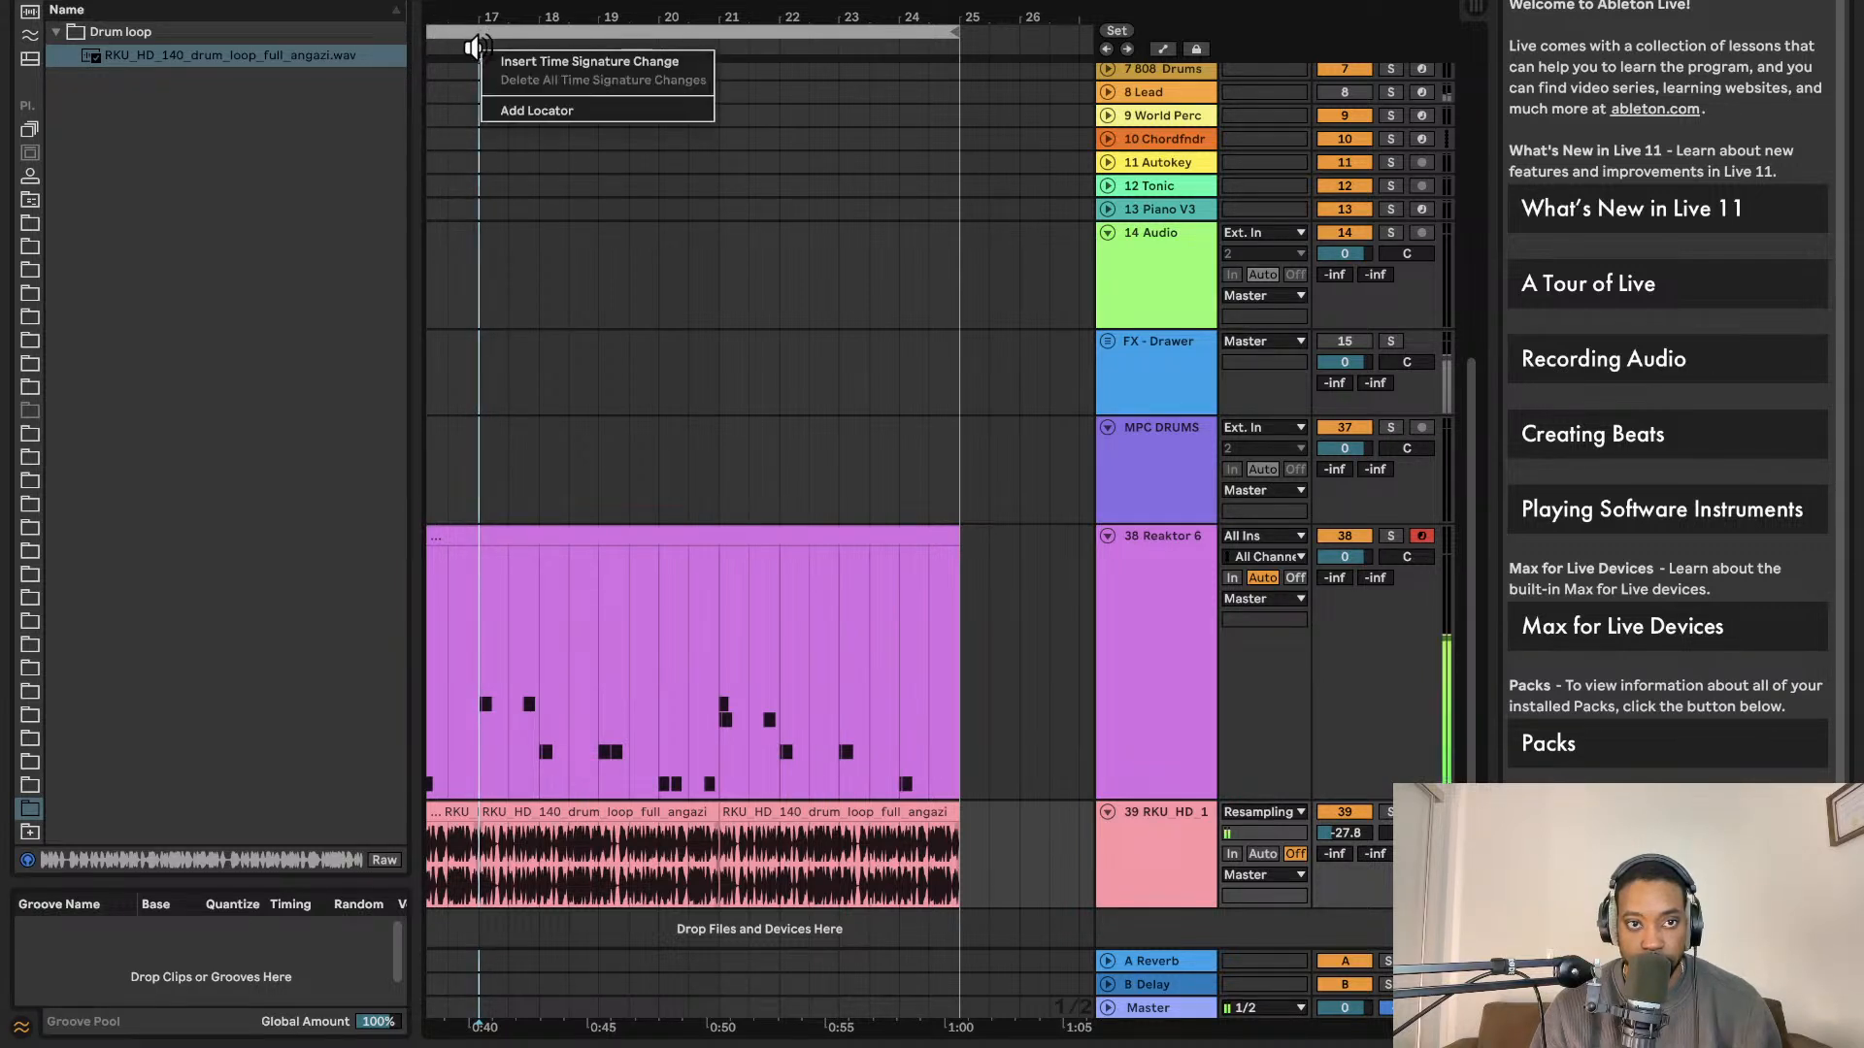
pyautogui.click(501, 108)
pyautogui.click(550, 107)
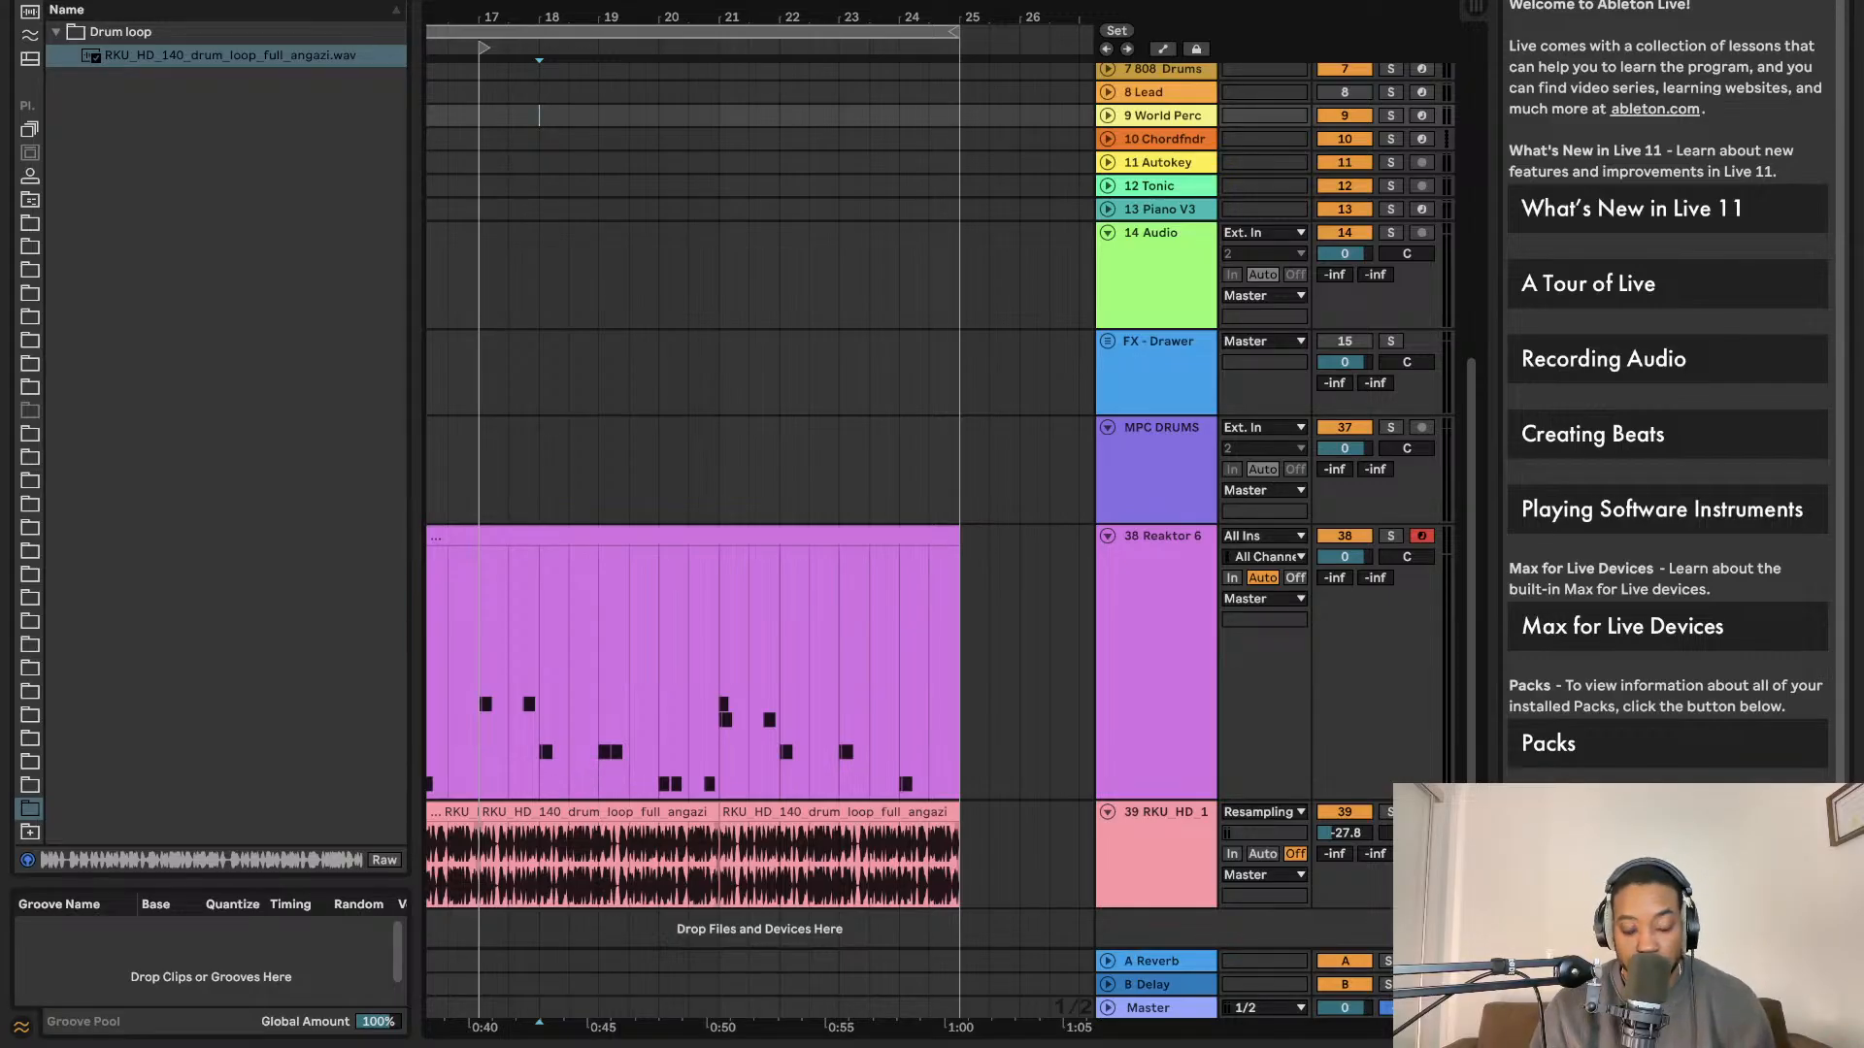
# View the Reaktor 6 patch in its plug-in window and close the window again.
pyautogui.doubleClick(1176, 712)
pyautogui.click(336, 812)
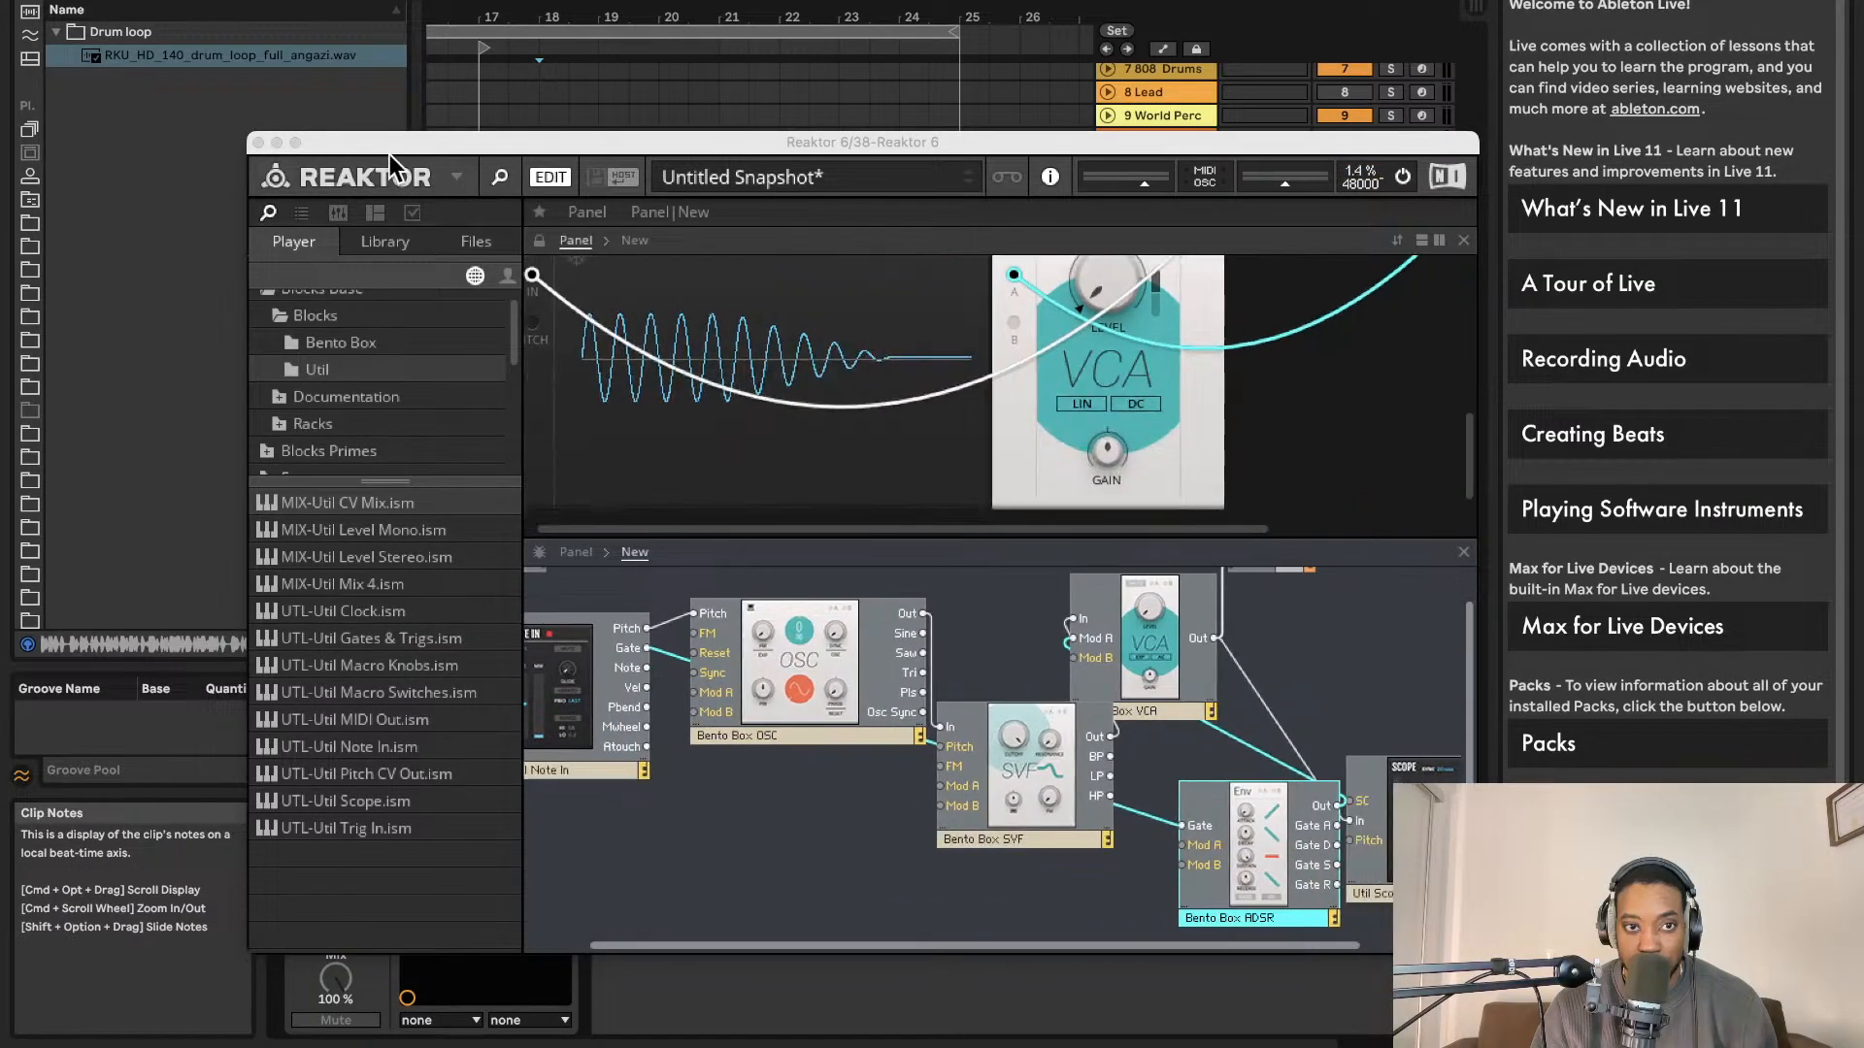
pyautogui.click(260, 143)
# Play the arrangement briefly from bar 9 and review the Reaktor 6 and drum loop clips.
pyautogui.hscroll(-10, 792, 615)
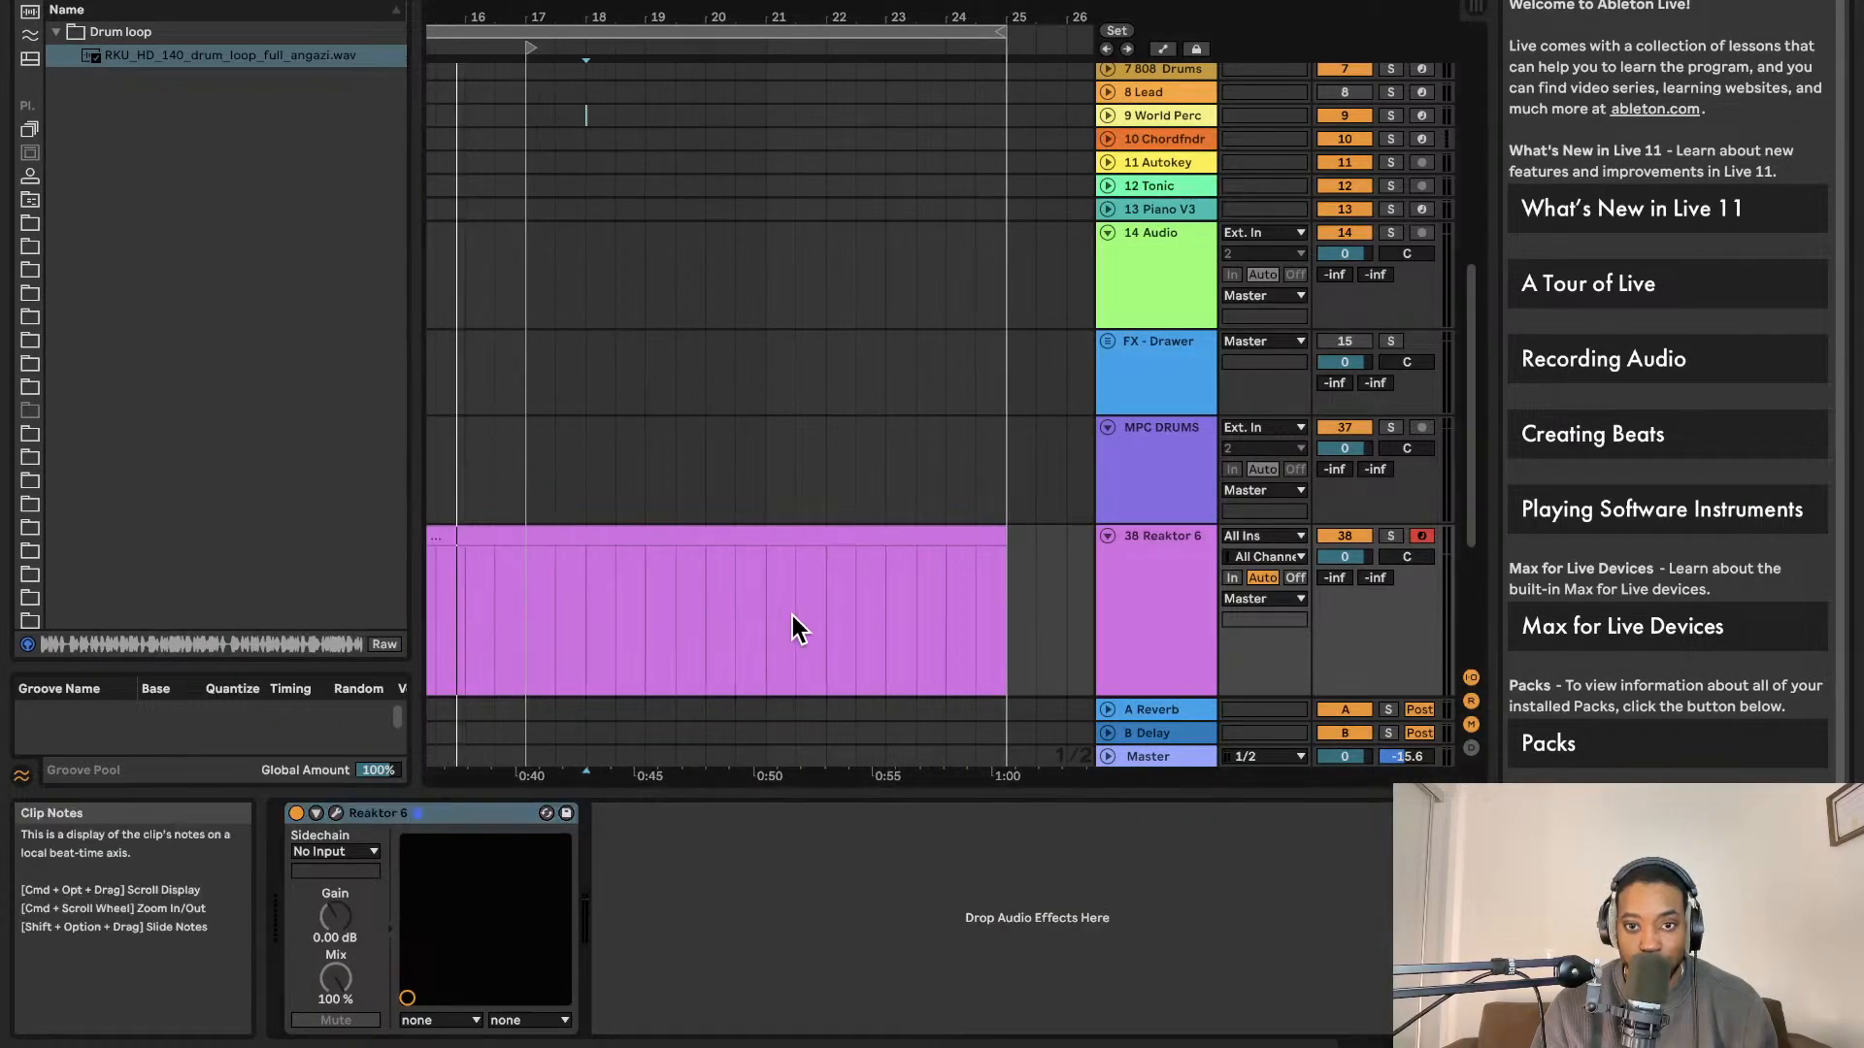
pyautogui.scroll(-5, 769, 626)
pyautogui.press('space')
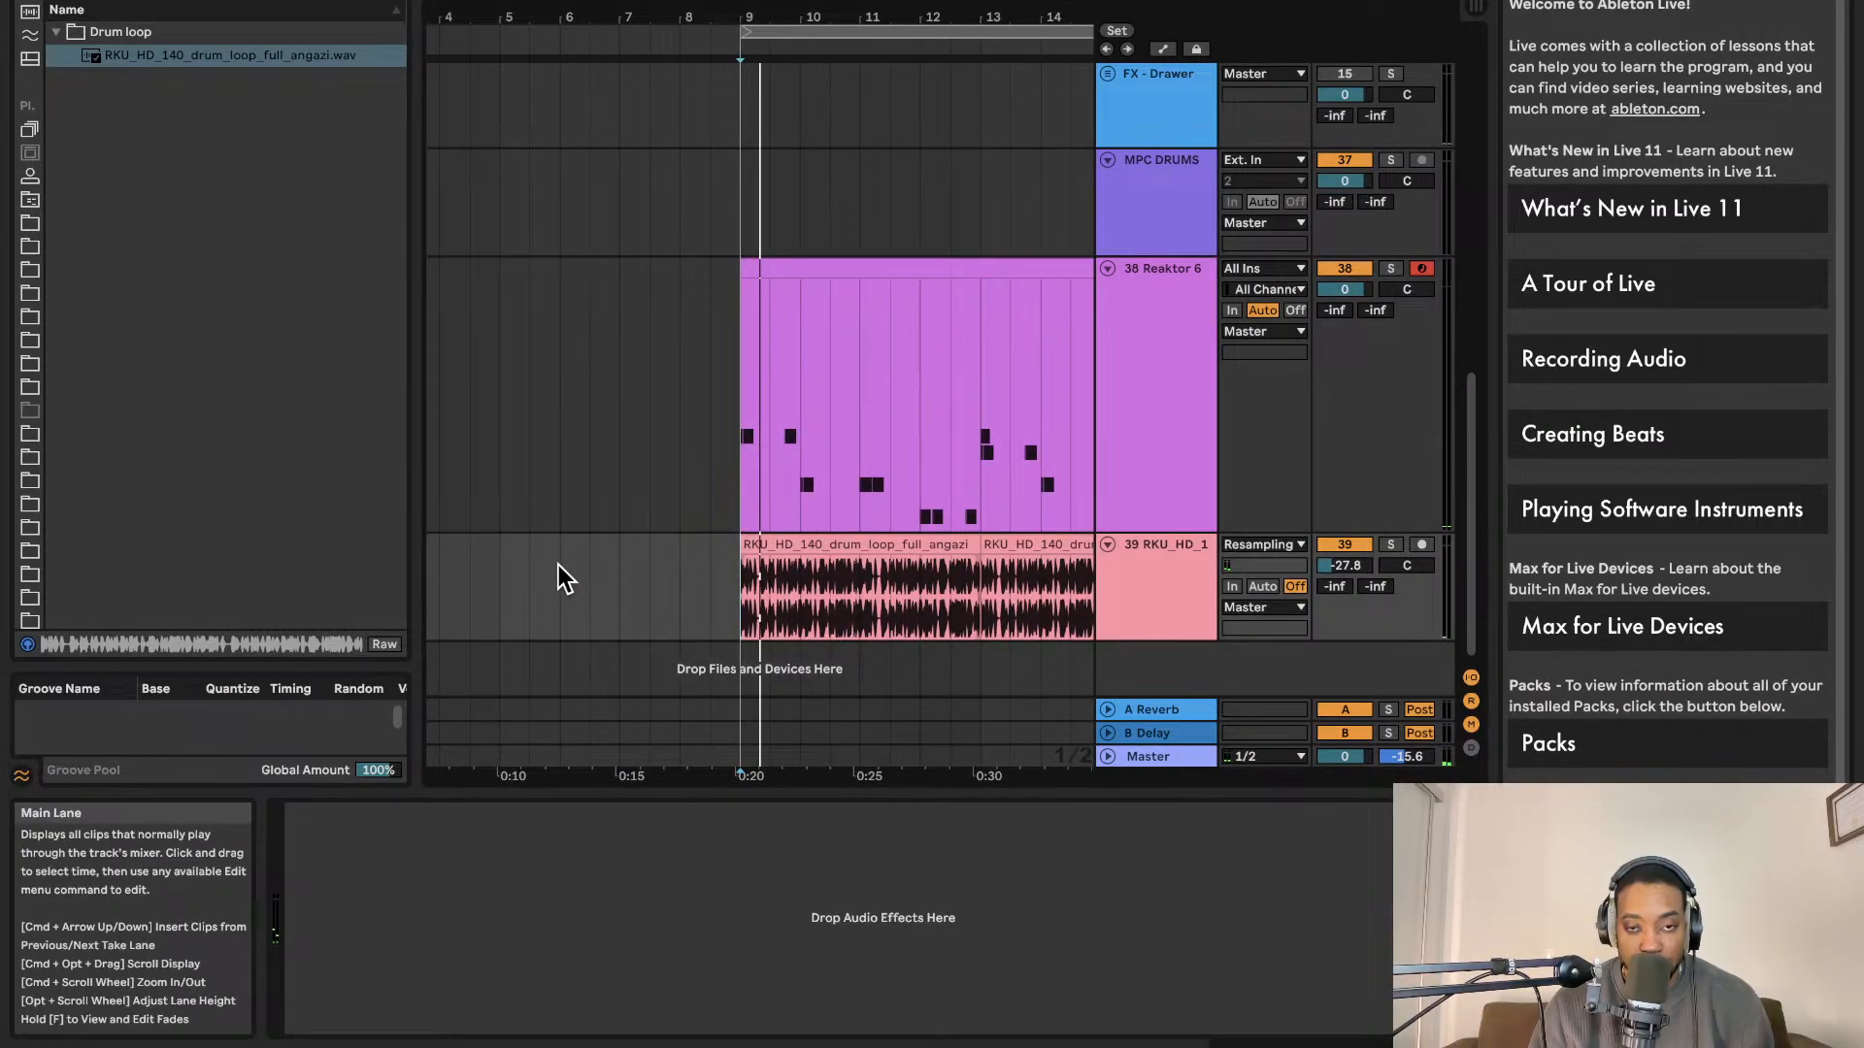
pyautogui.hscroll(3, 557, 565)
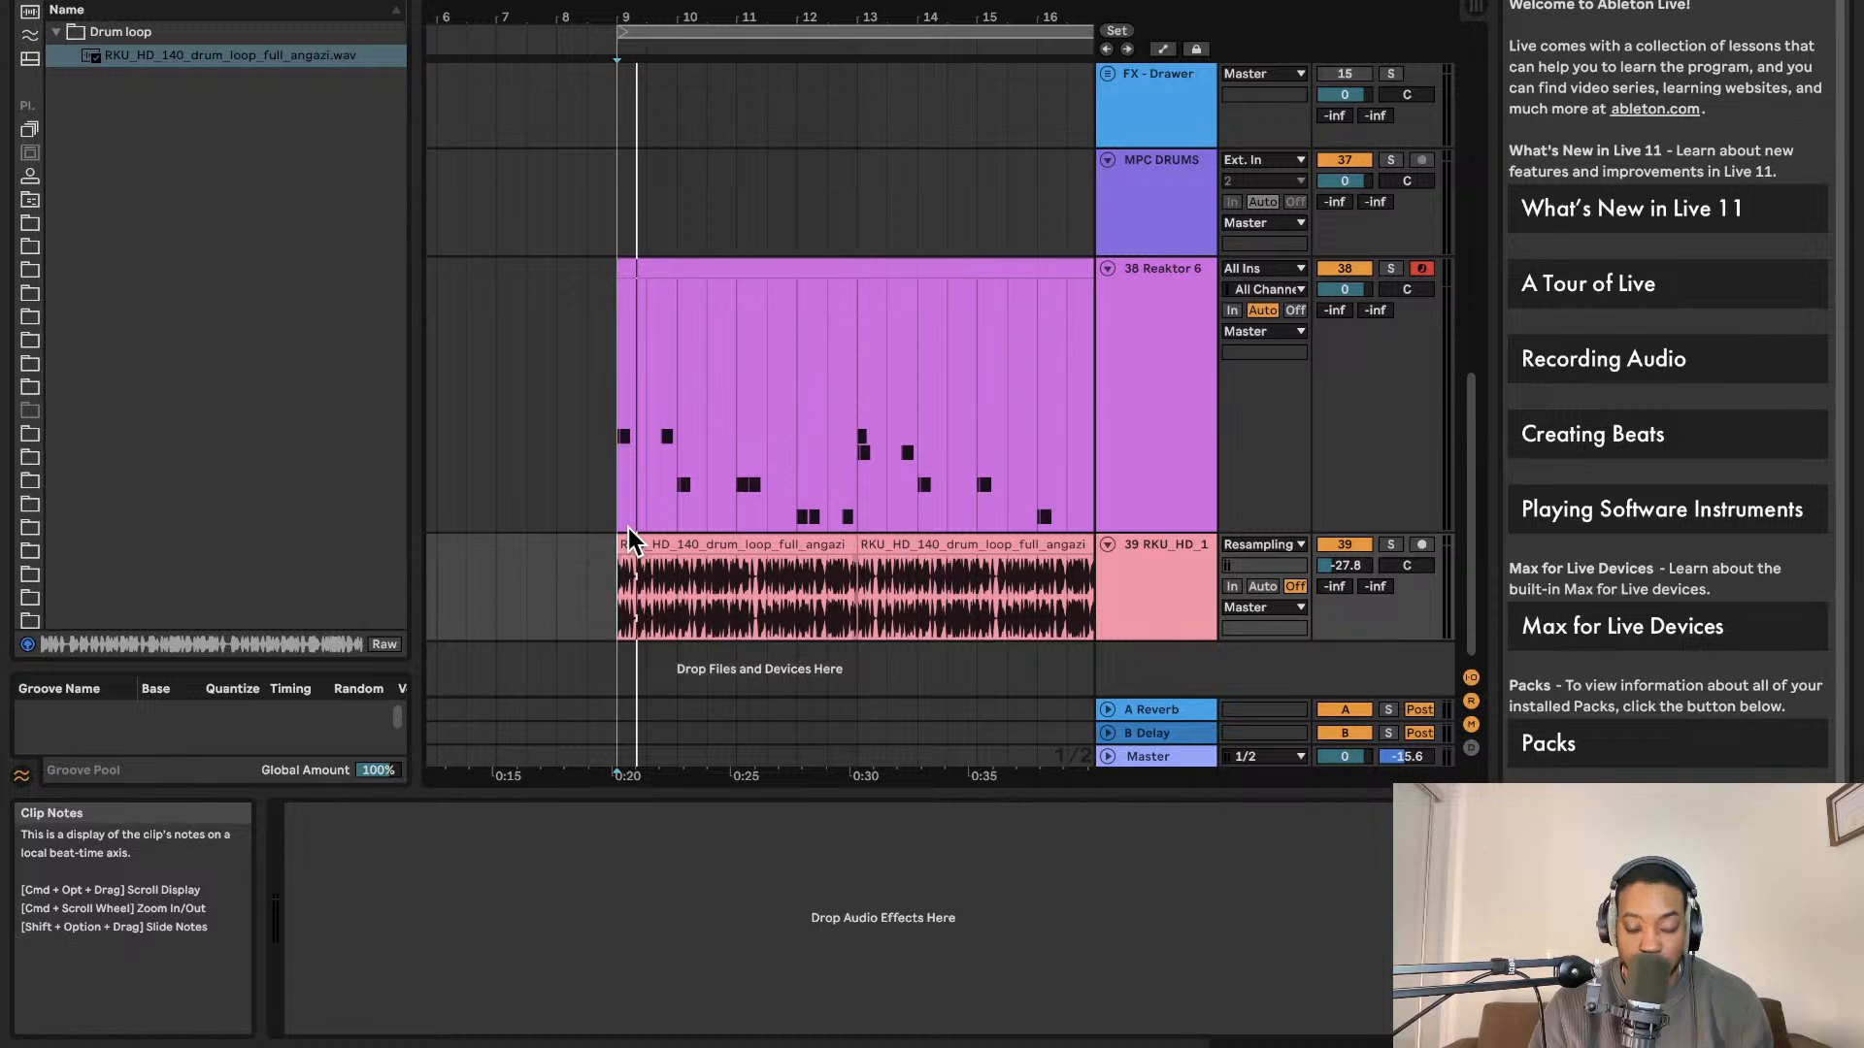
pyautogui.scroll(-5, 632, 527)
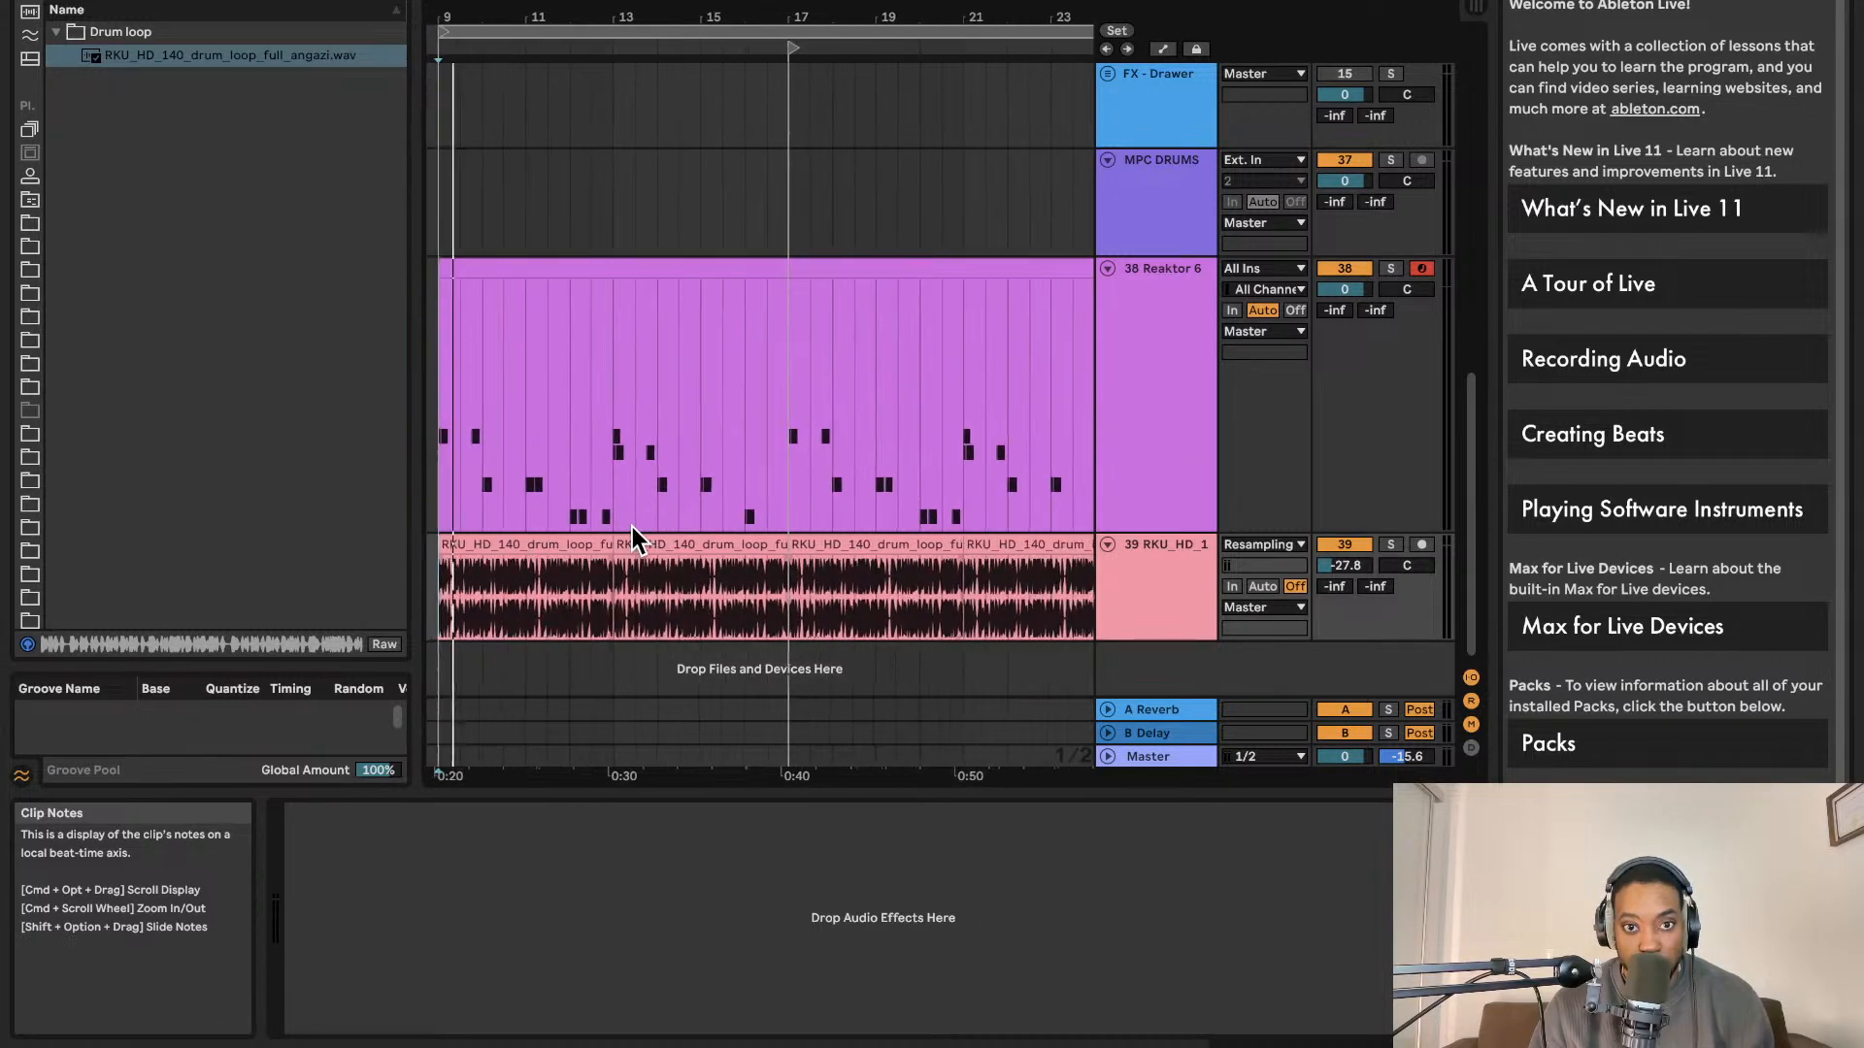
pyautogui.scroll(-3, 736, 491)
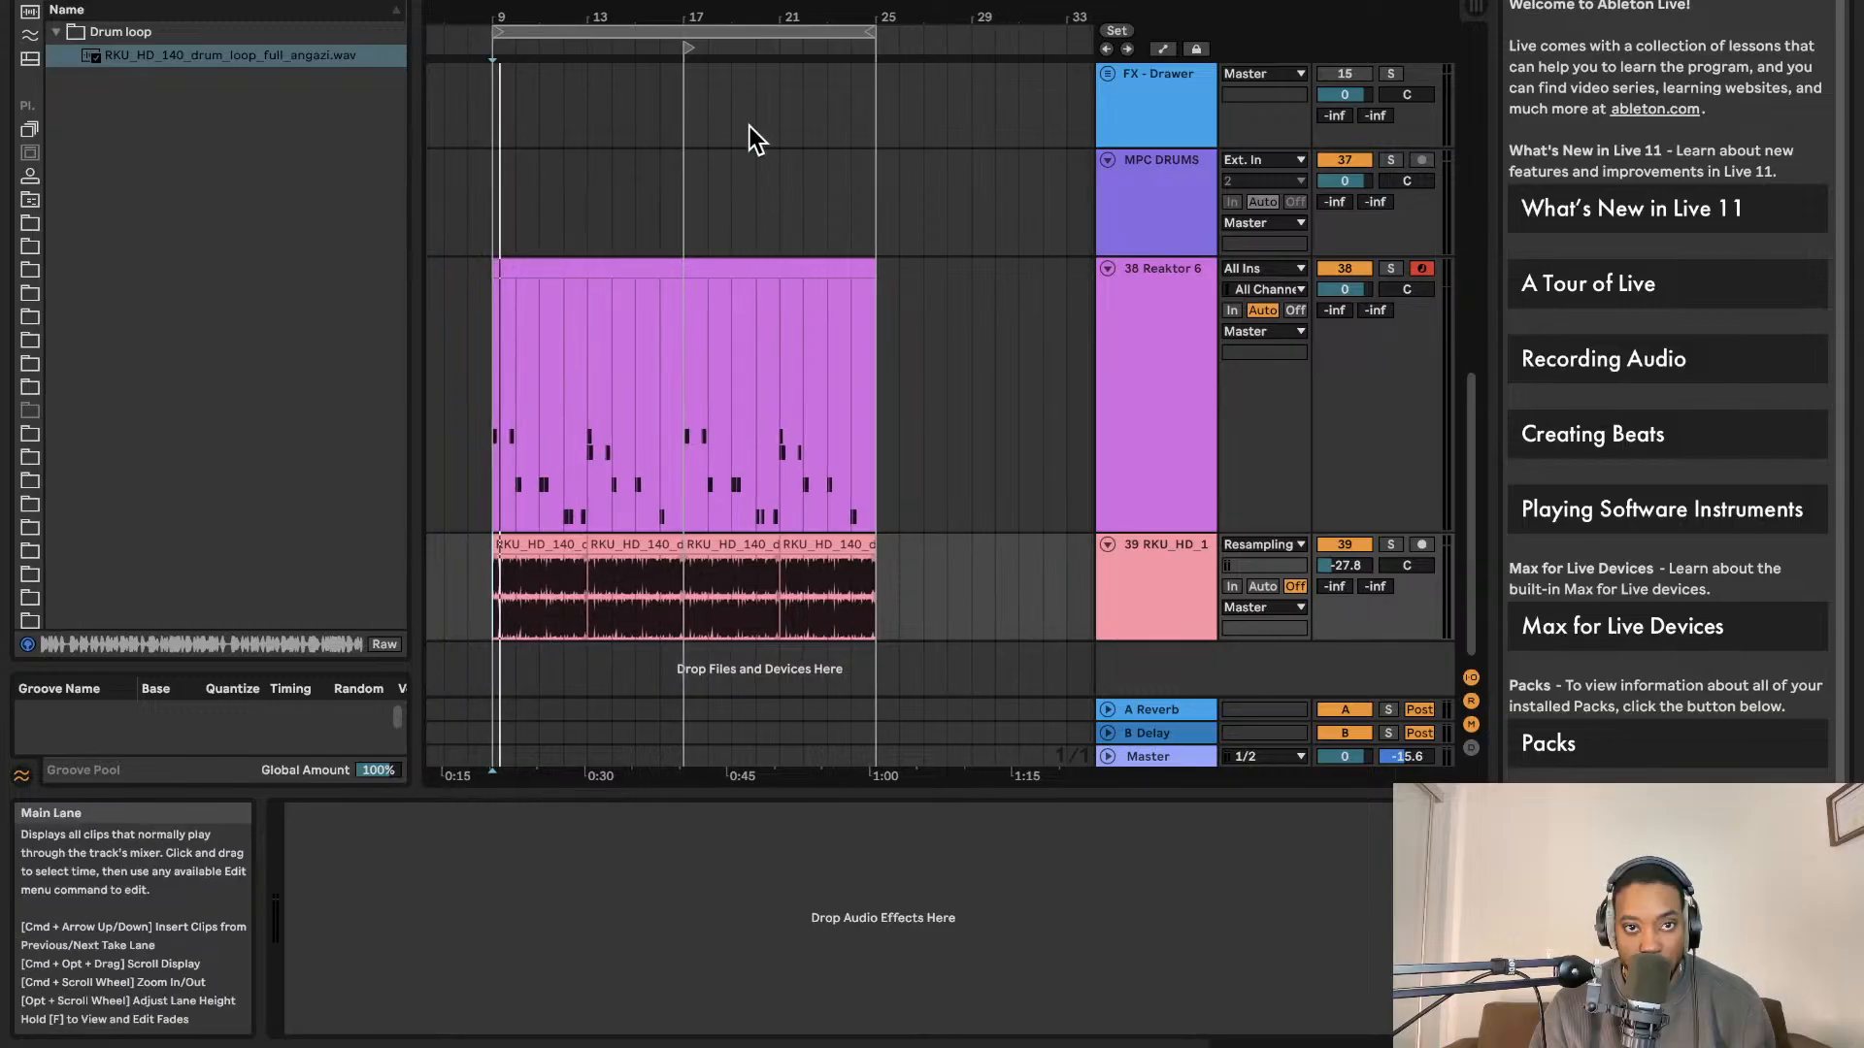
# Play the arrangement from bar 11 to listen to the bass and drum loop together.
pyautogui.click(876, 216)
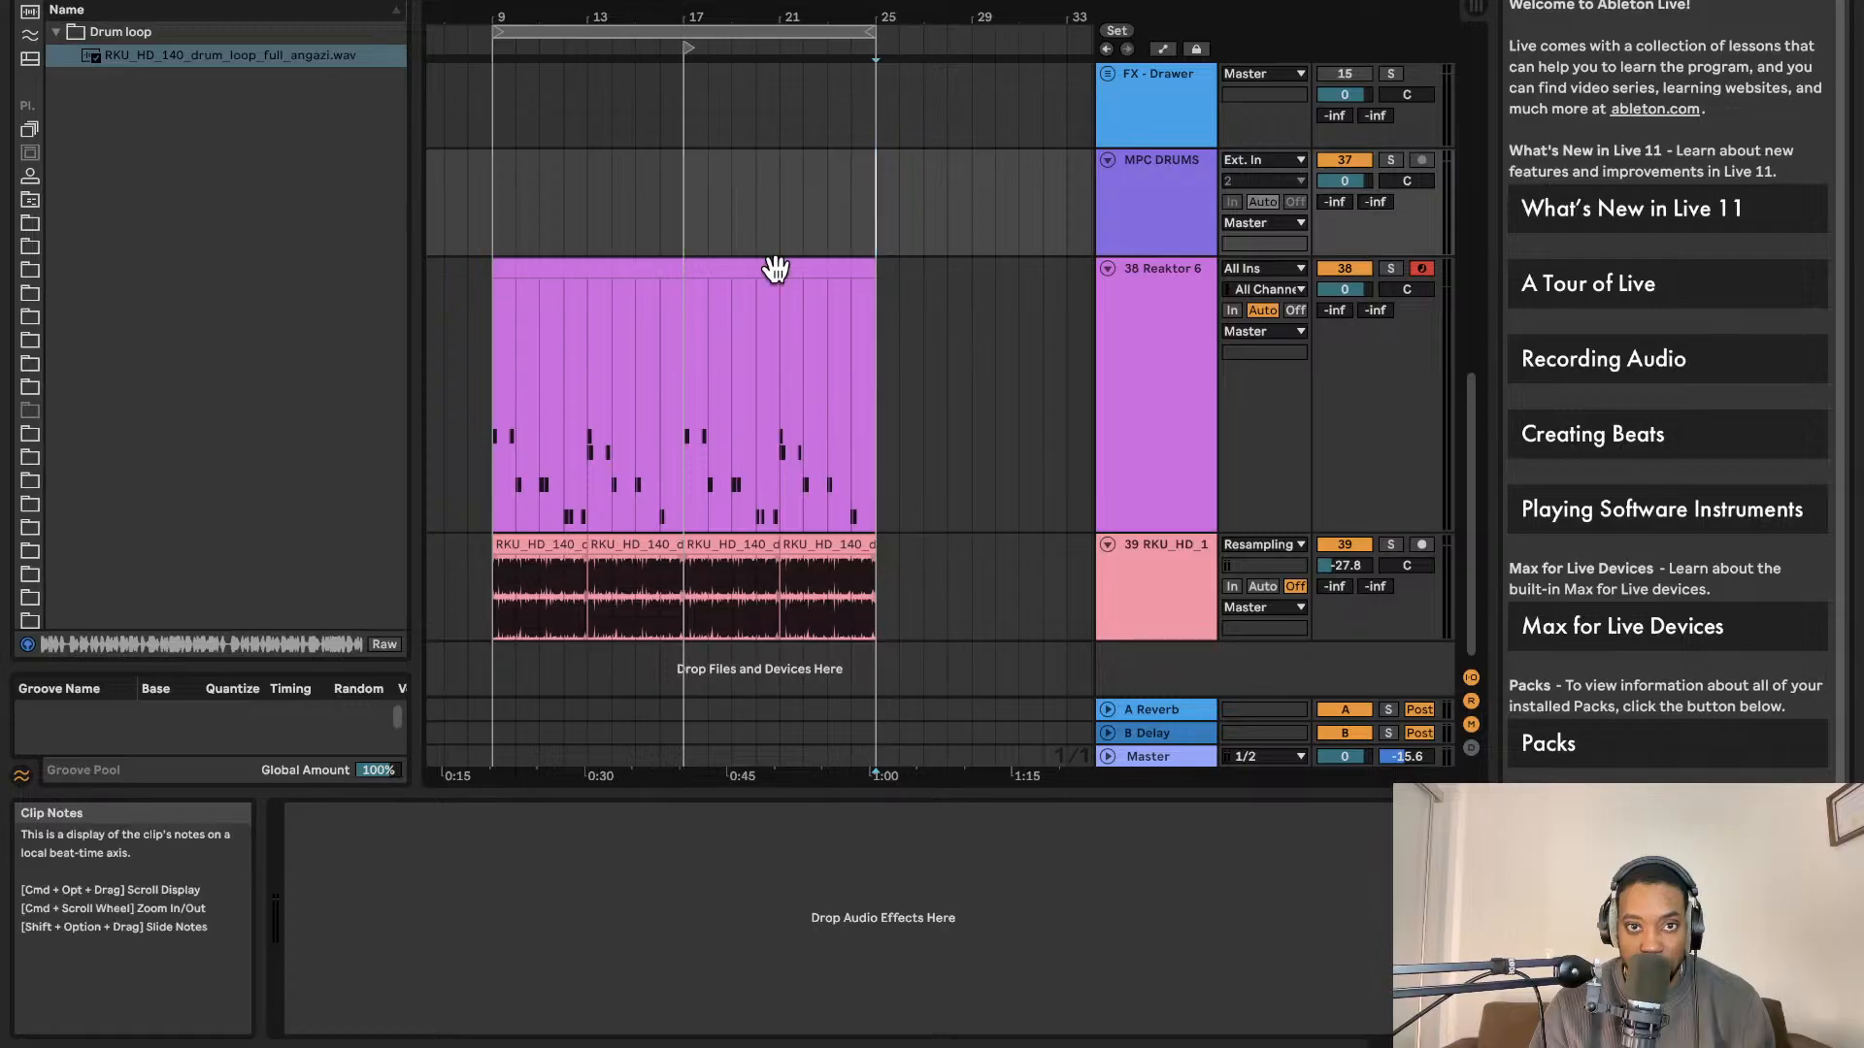
pyautogui.hscroll(3, 904, 169)
pyautogui.hscroll(-3, 777, 237)
pyautogui.click(501, 204)
pyautogui.hscroll(-5, 643, 218)
pyautogui.press('space')
pyautogui.hscroll(3, 637, 242)
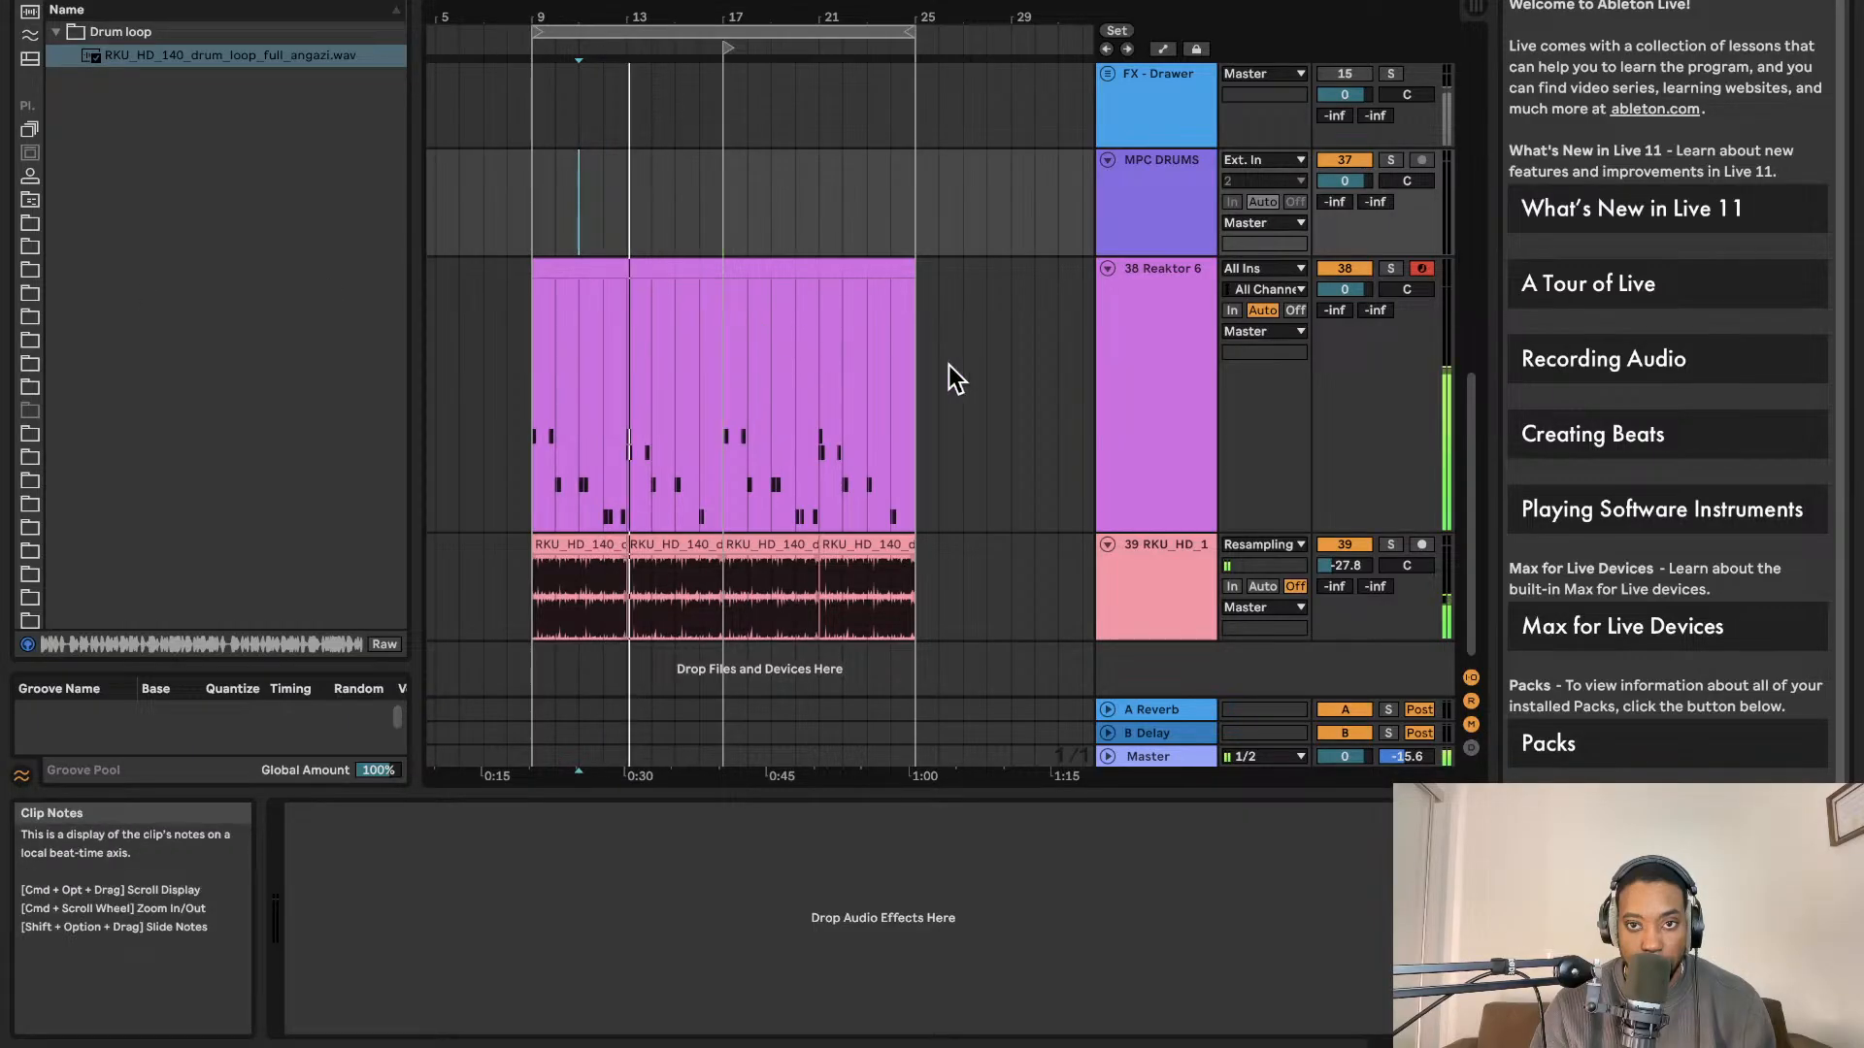
# Search the browser's MIDI effects, plug-ins and instruments for pad sounds and expand Wavetable's Pad presets.
pyautogui.scroll(3, 32, 321)
pyautogui.scroll(3, 32, 320)
pyautogui.click(30, 170)
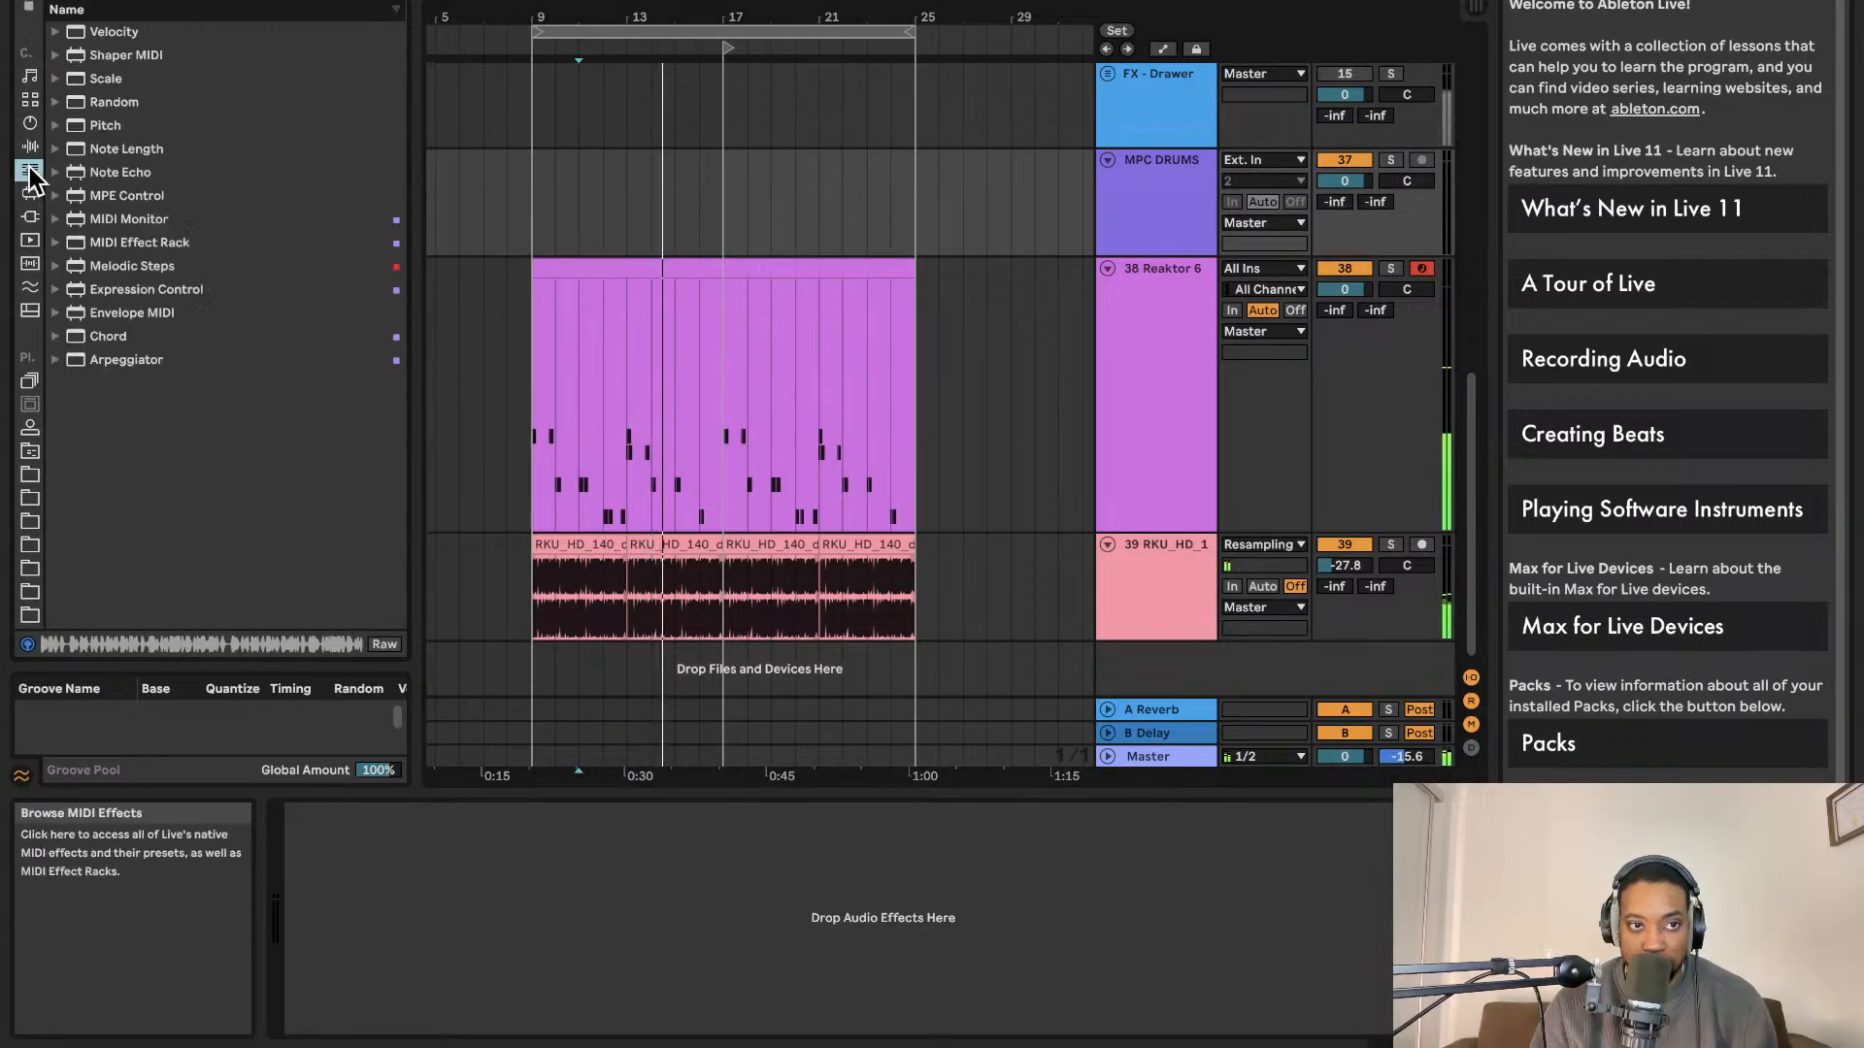
pyautogui.click(151, 1)
pyautogui.write('echo')
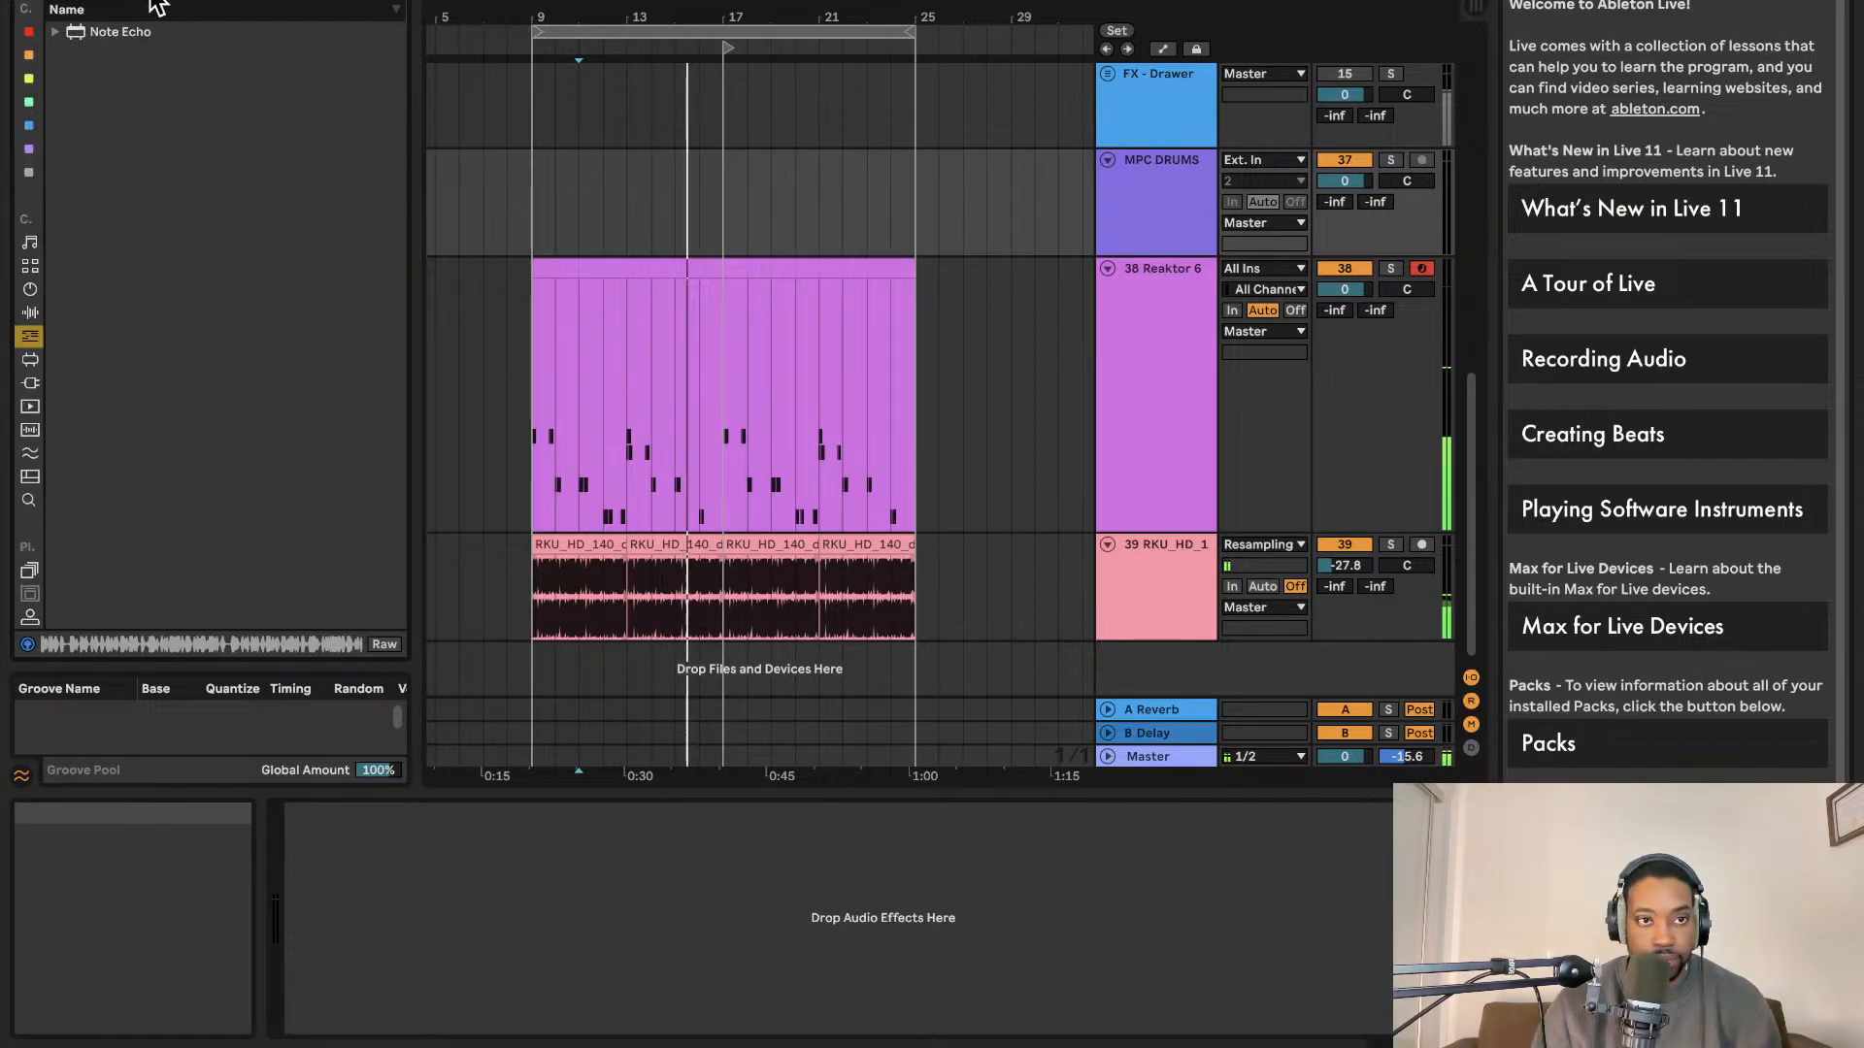
pyautogui.click(31, 382)
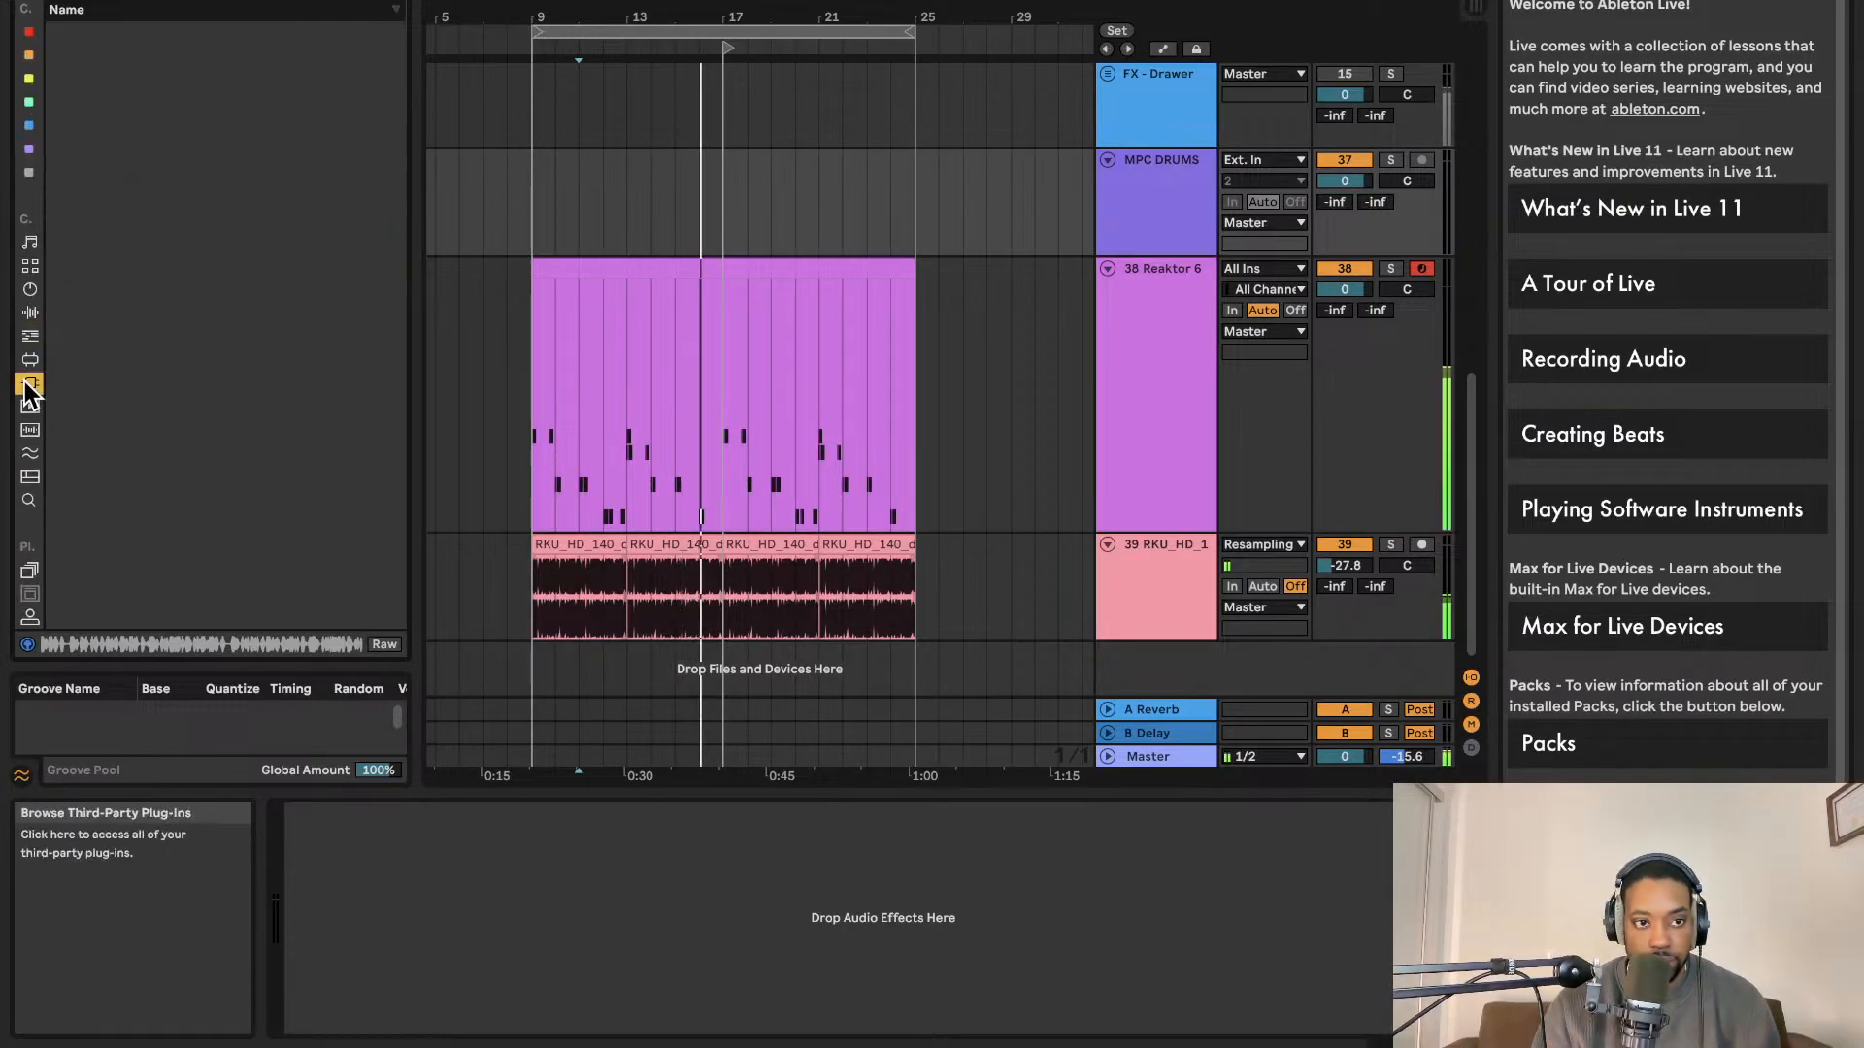
pyautogui.click(31, 290)
pyautogui.click(32, 313)
pyautogui.click(31, 290)
pyautogui.click(72, 291)
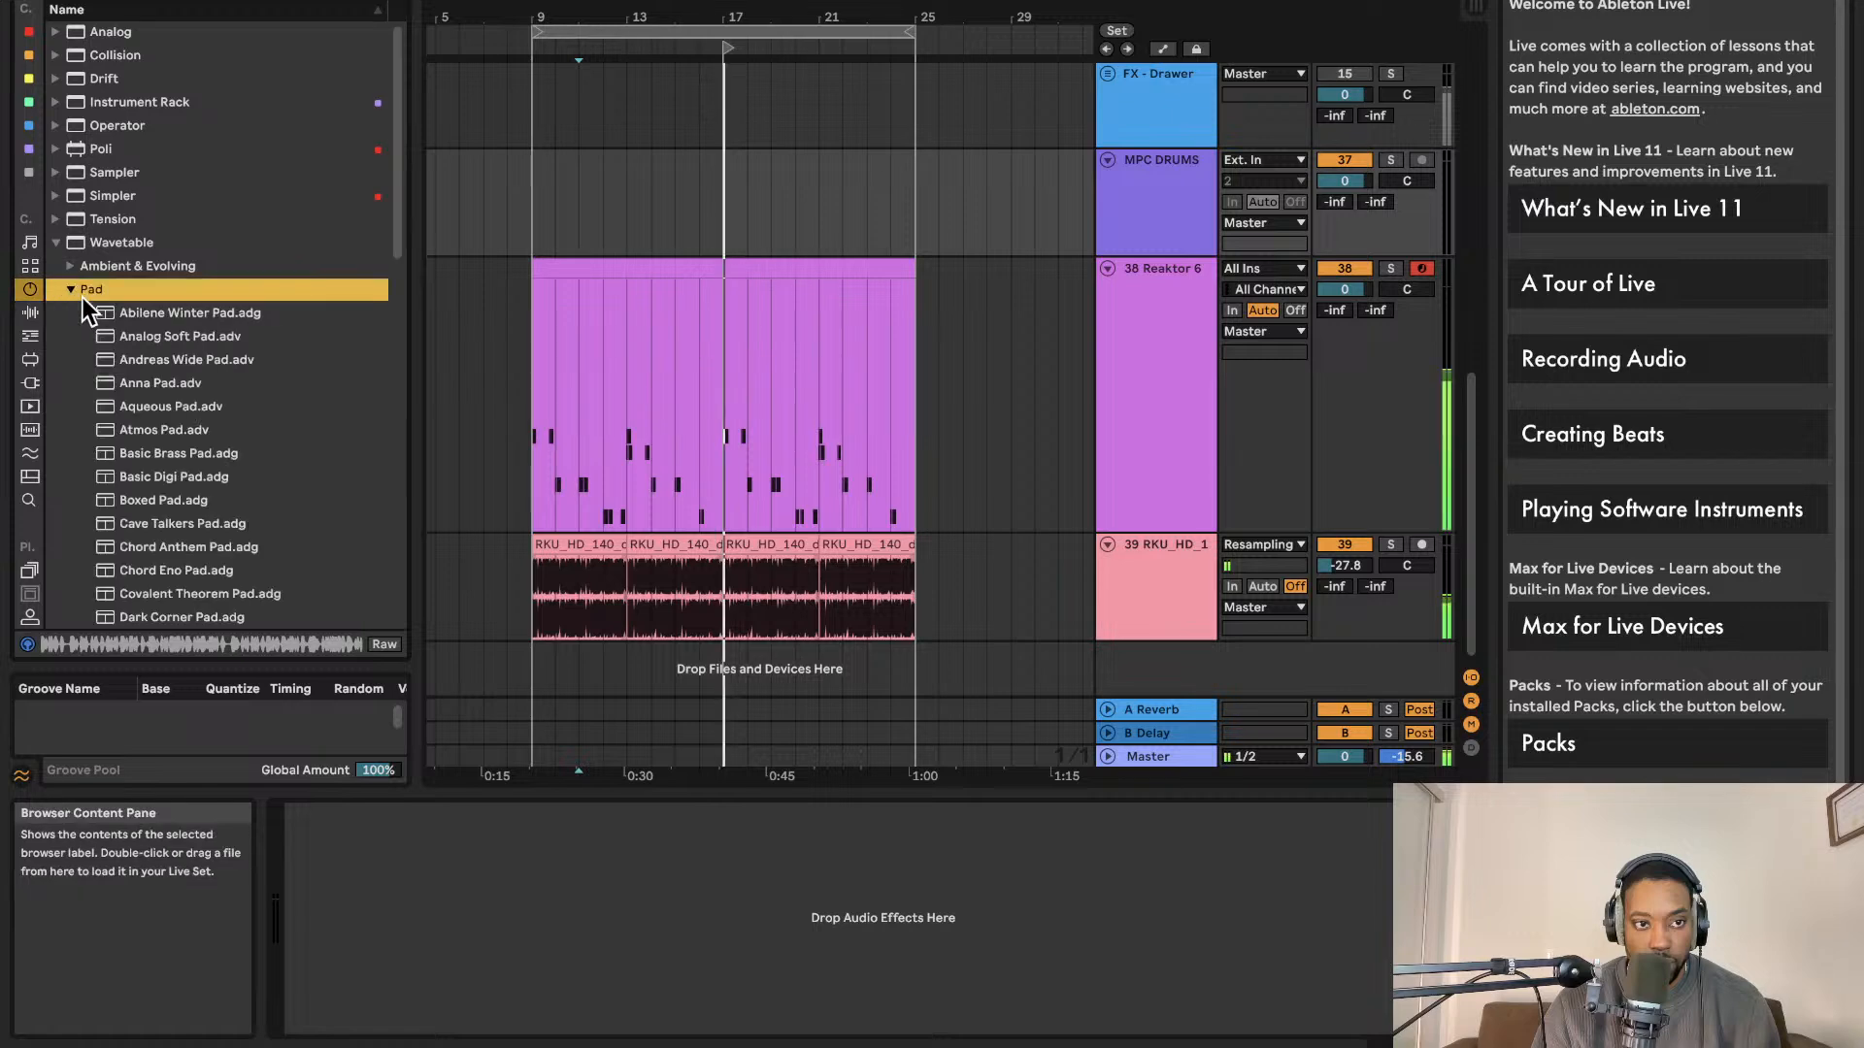
# Audition several Wavetable pad presets, including Vapor Chimes Pad, and the Synth Keys preset Wide Room Pad.
pyautogui.click(159, 427)
pyautogui.scroll(-3, 194, 447)
pyautogui.click(179, 456)
pyautogui.scroll(-5, 178, 456)
pyautogui.click(180, 456)
pyautogui.scroll(-4, 181, 455)
pyautogui.click(181, 451)
pyautogui.click(171, 474)
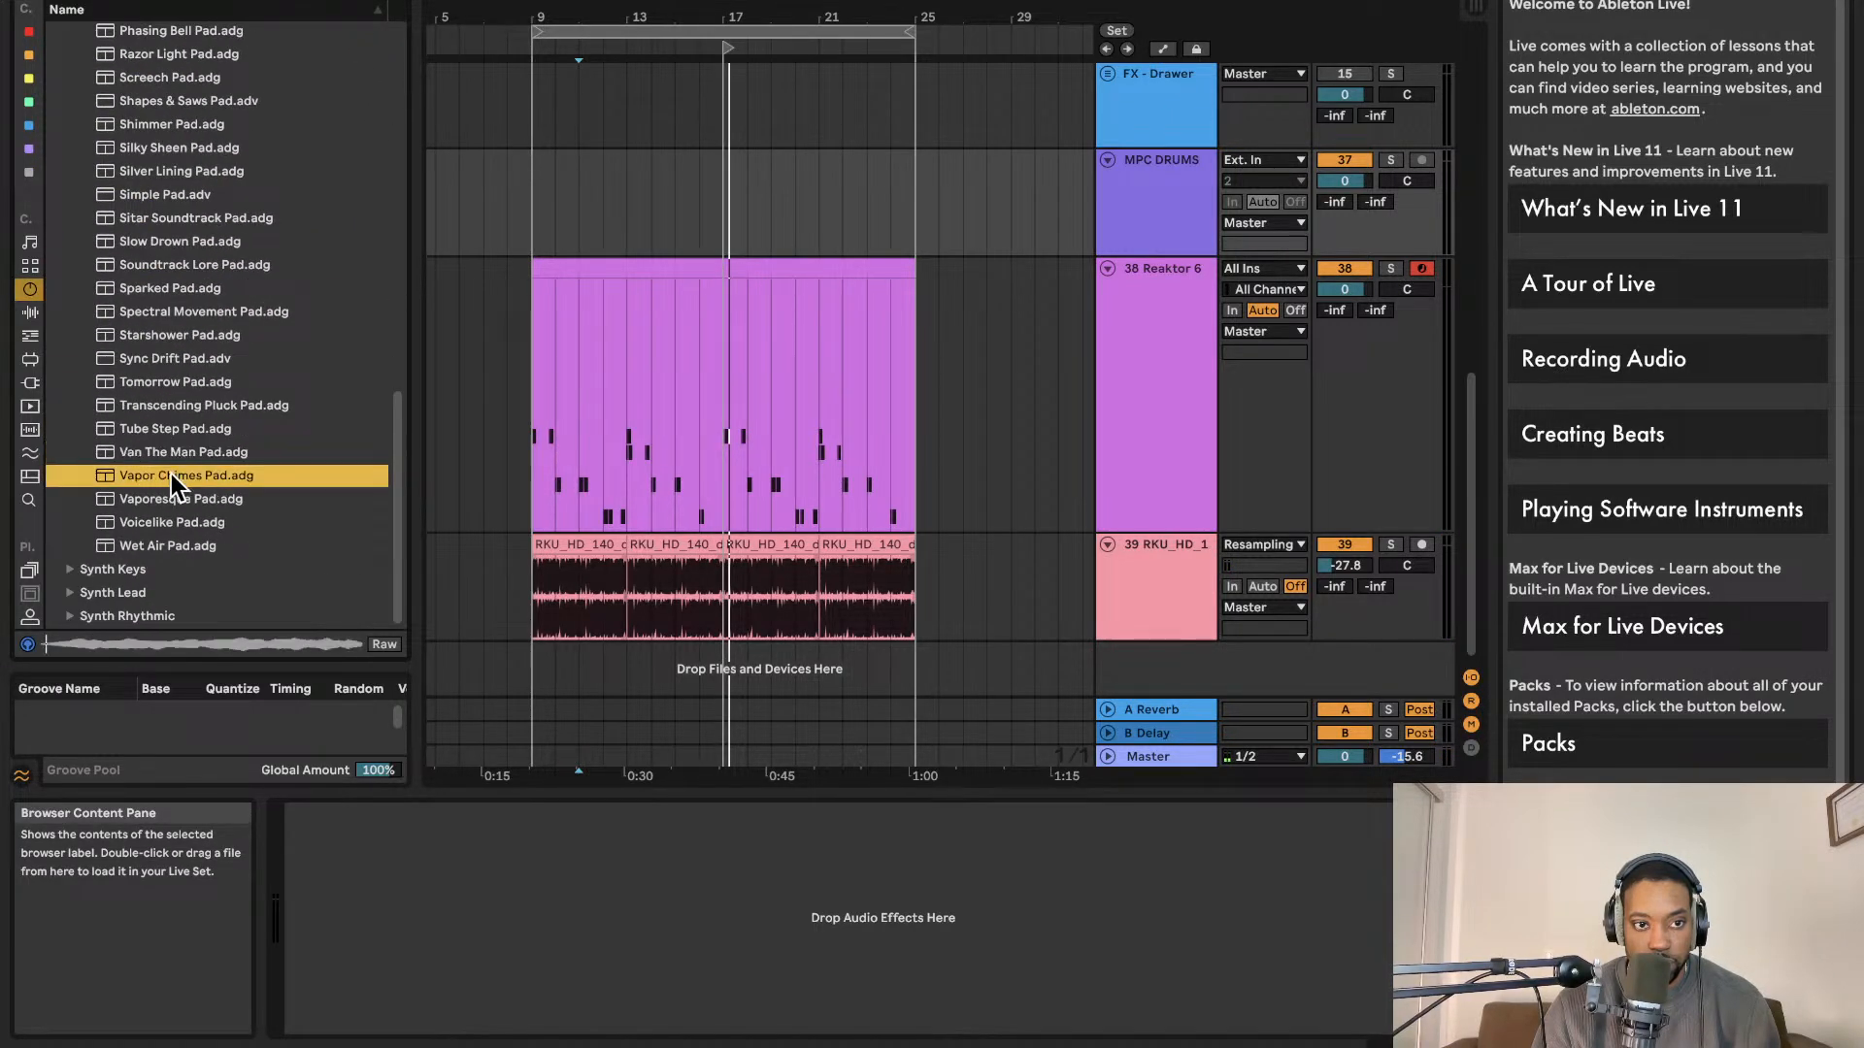
pyautogui.click(161, 498)
pyautogui.click(72, 572)
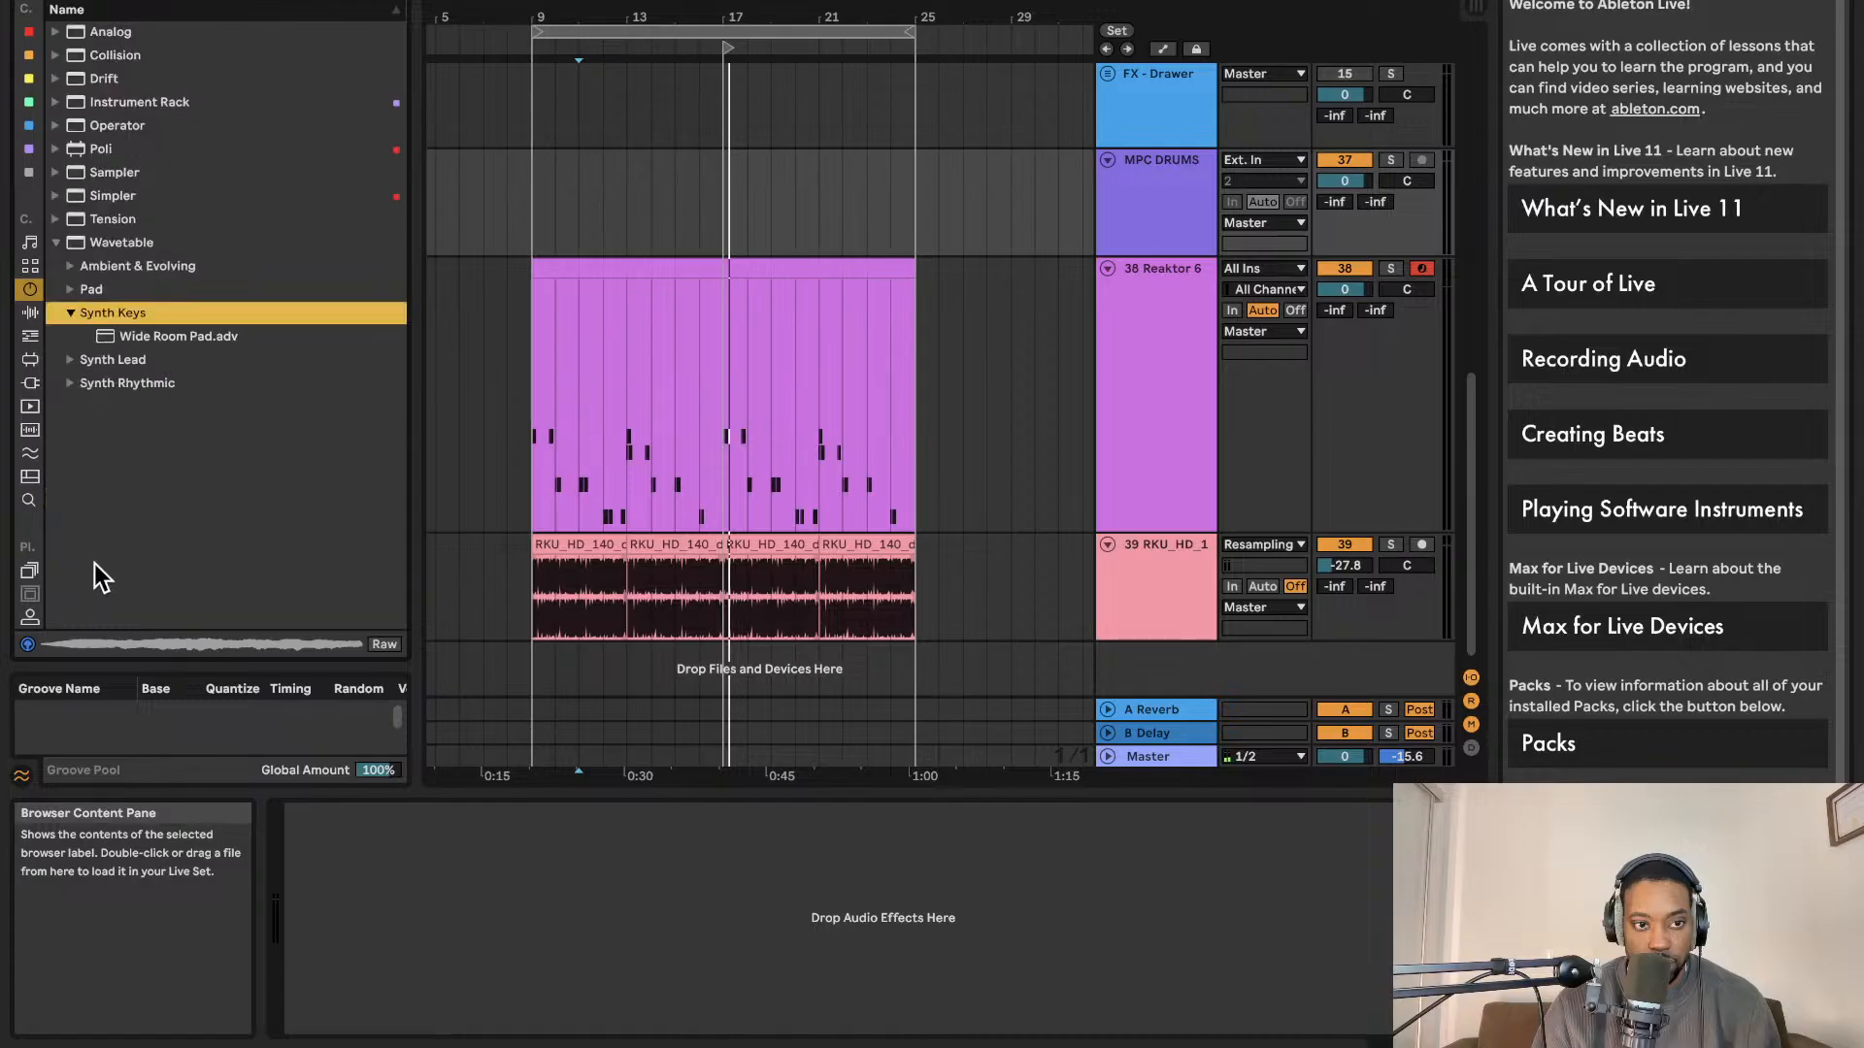
pyautogui.click(136, 338)
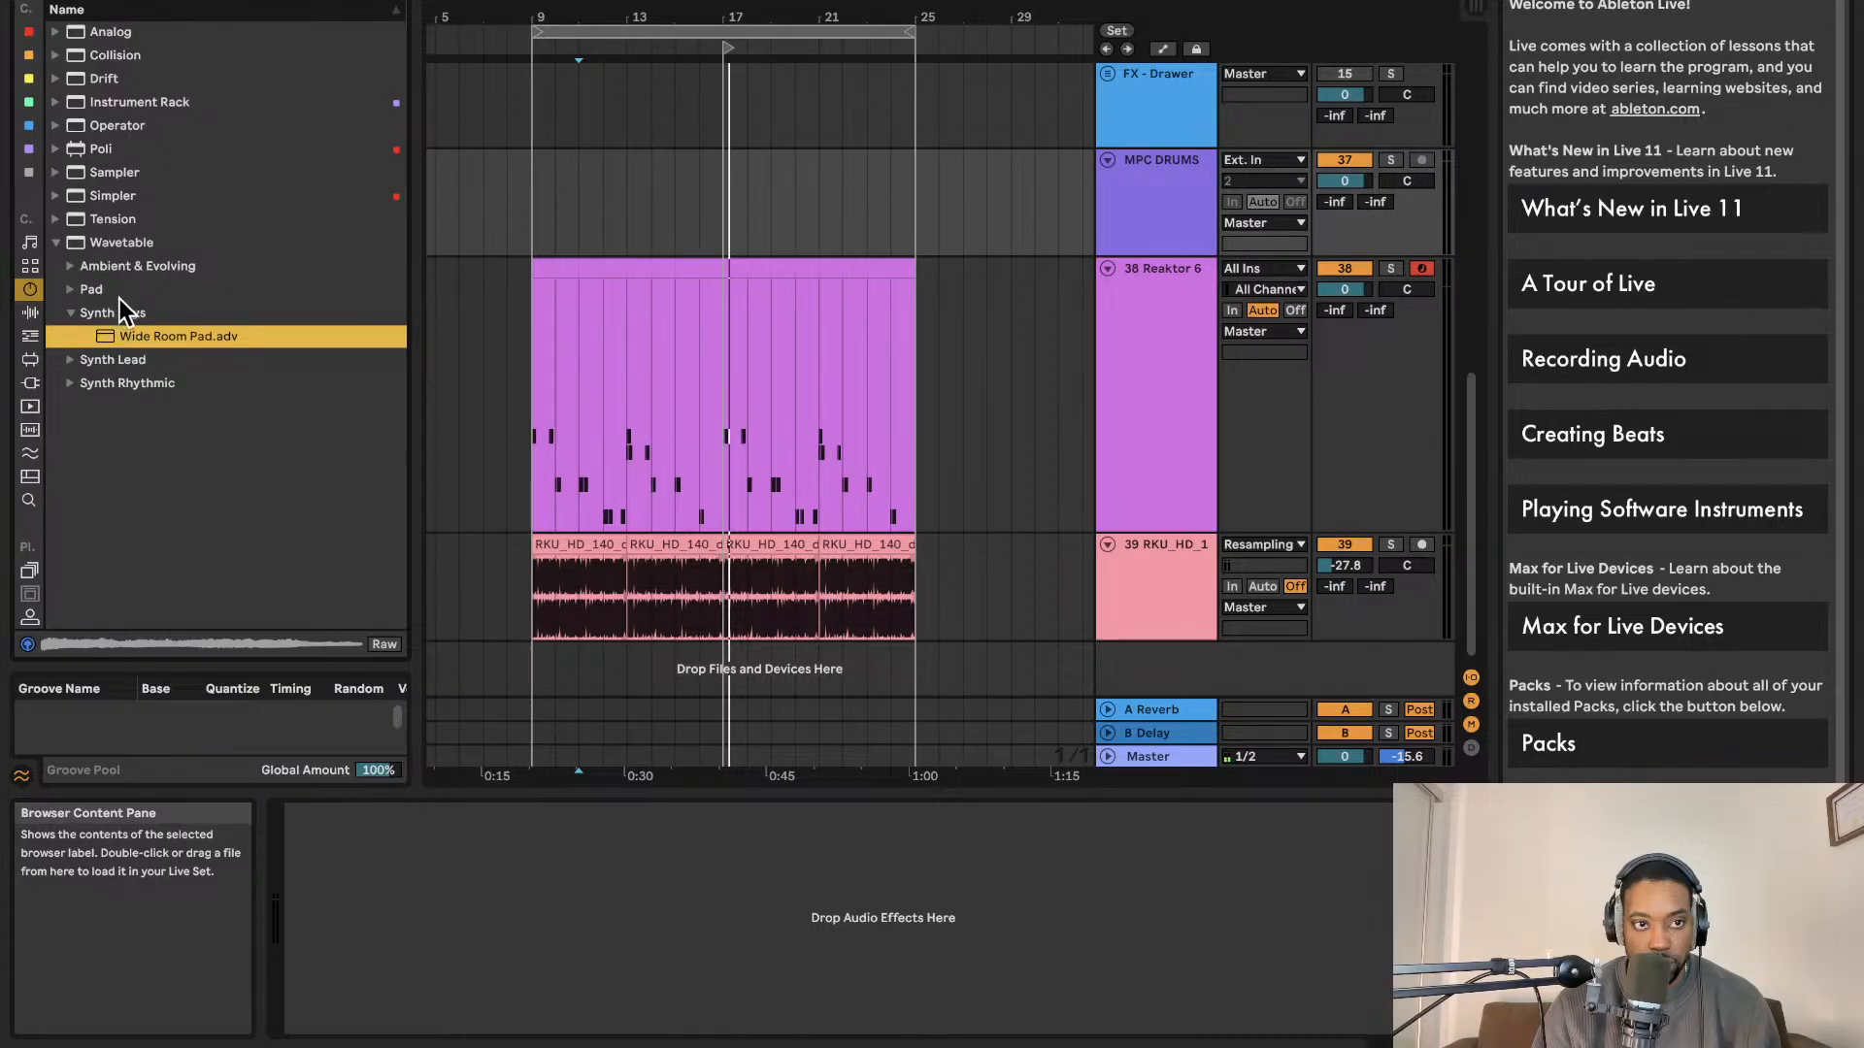
# Clear the instrument search and search the third-party plug-ins for "fab".
pyautogui.click(148, 0)
pyautogui.write('bass')
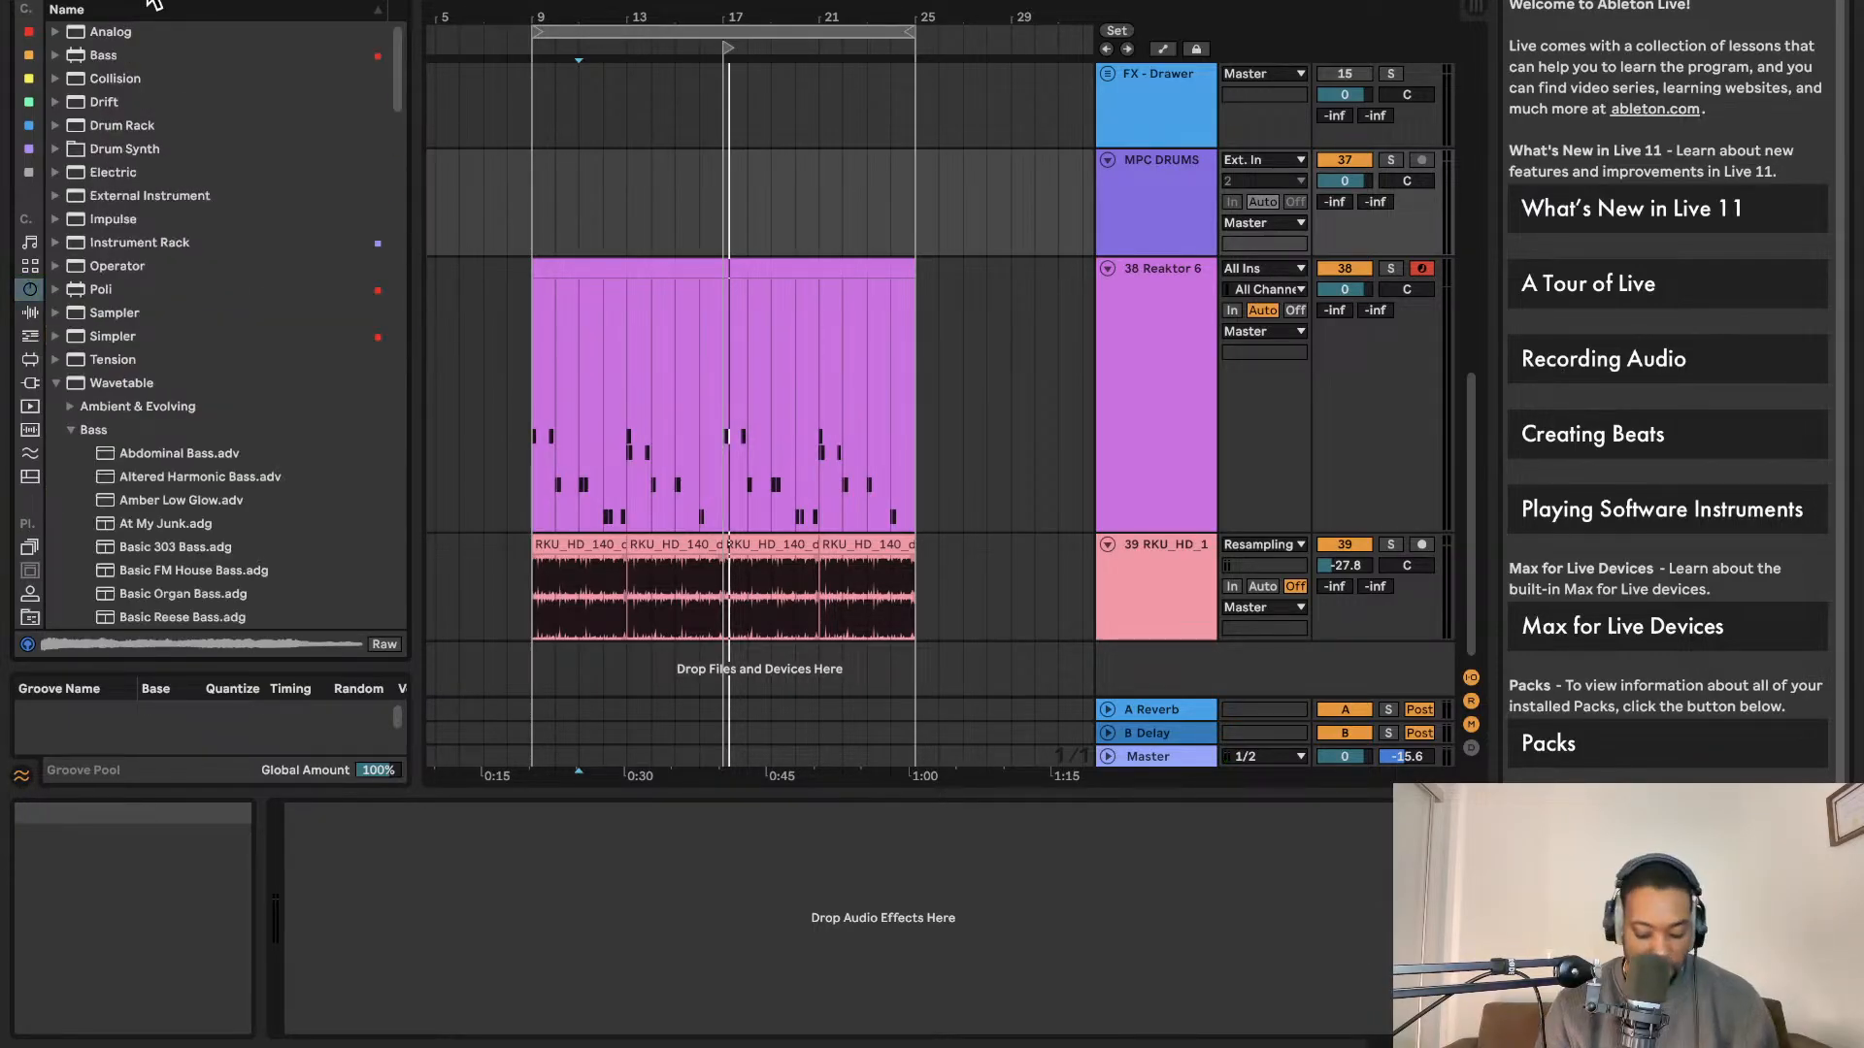
pyautogui.click(27, 384)
pyautogui.scroll(-5, 29, 407)
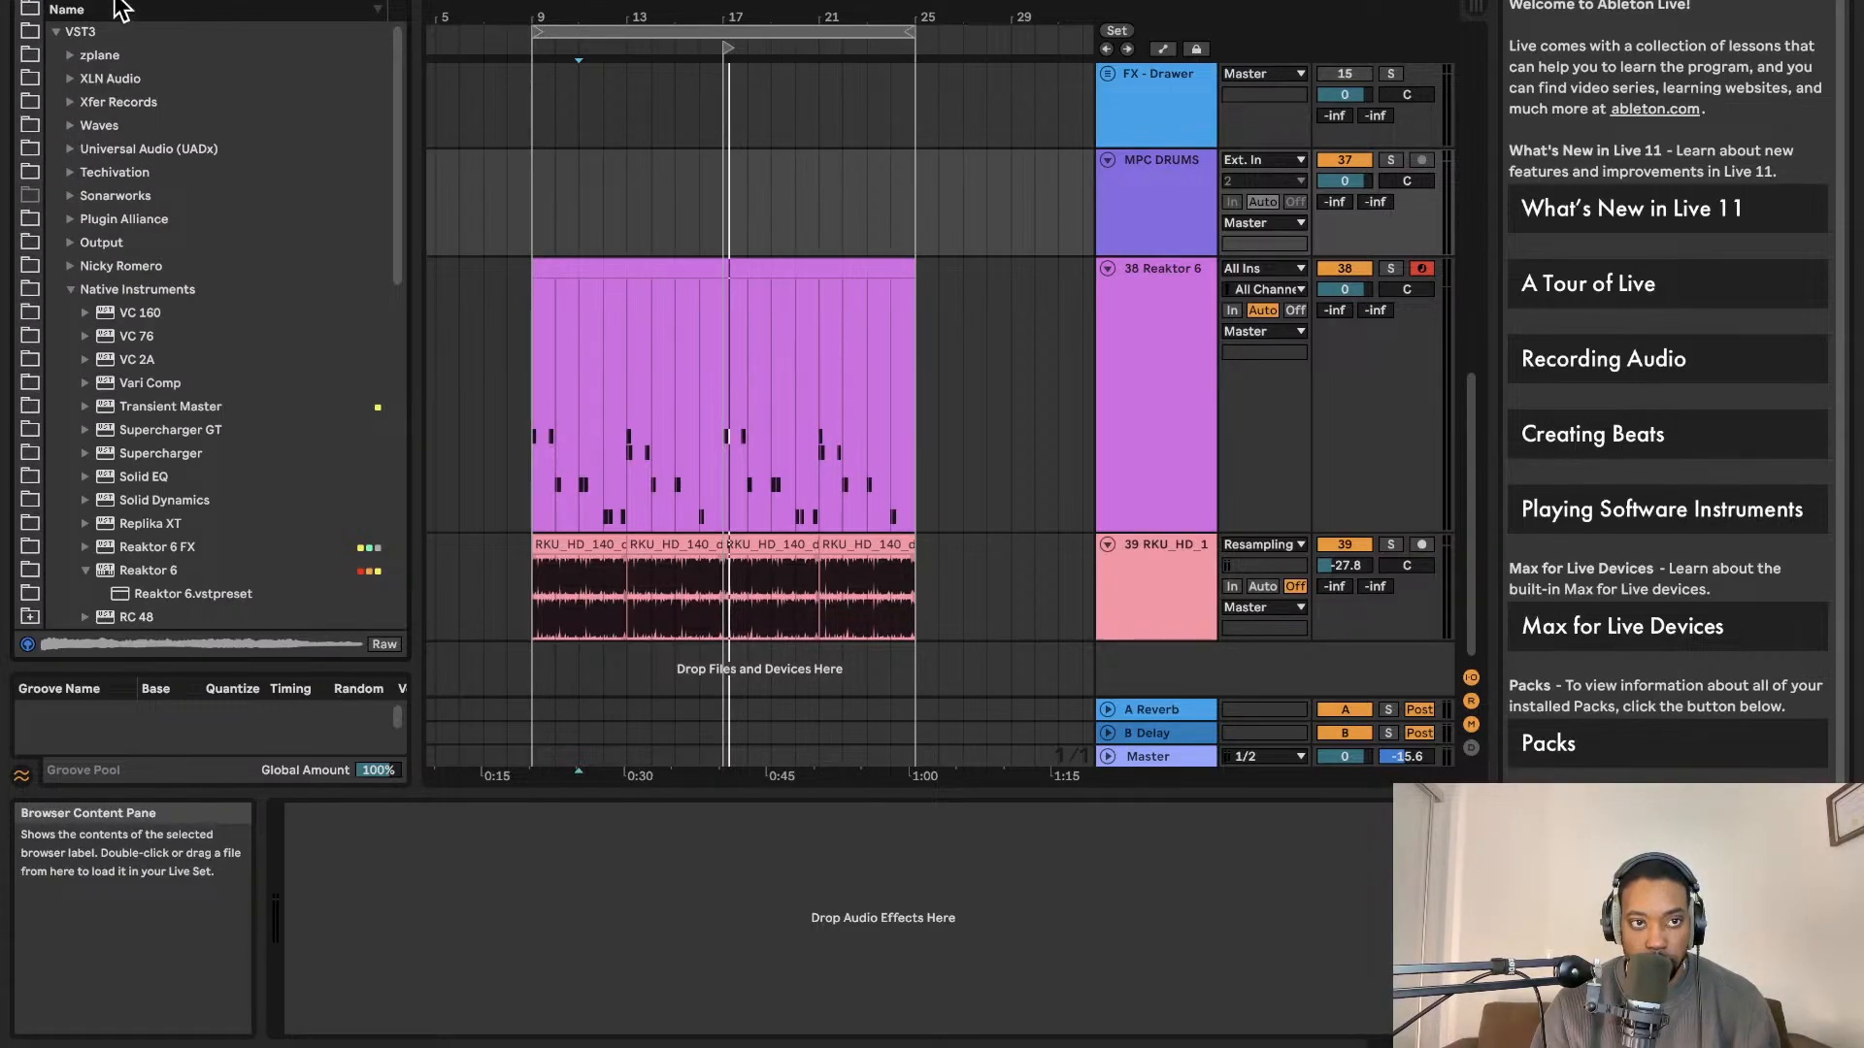
pyautogui.write('fab')
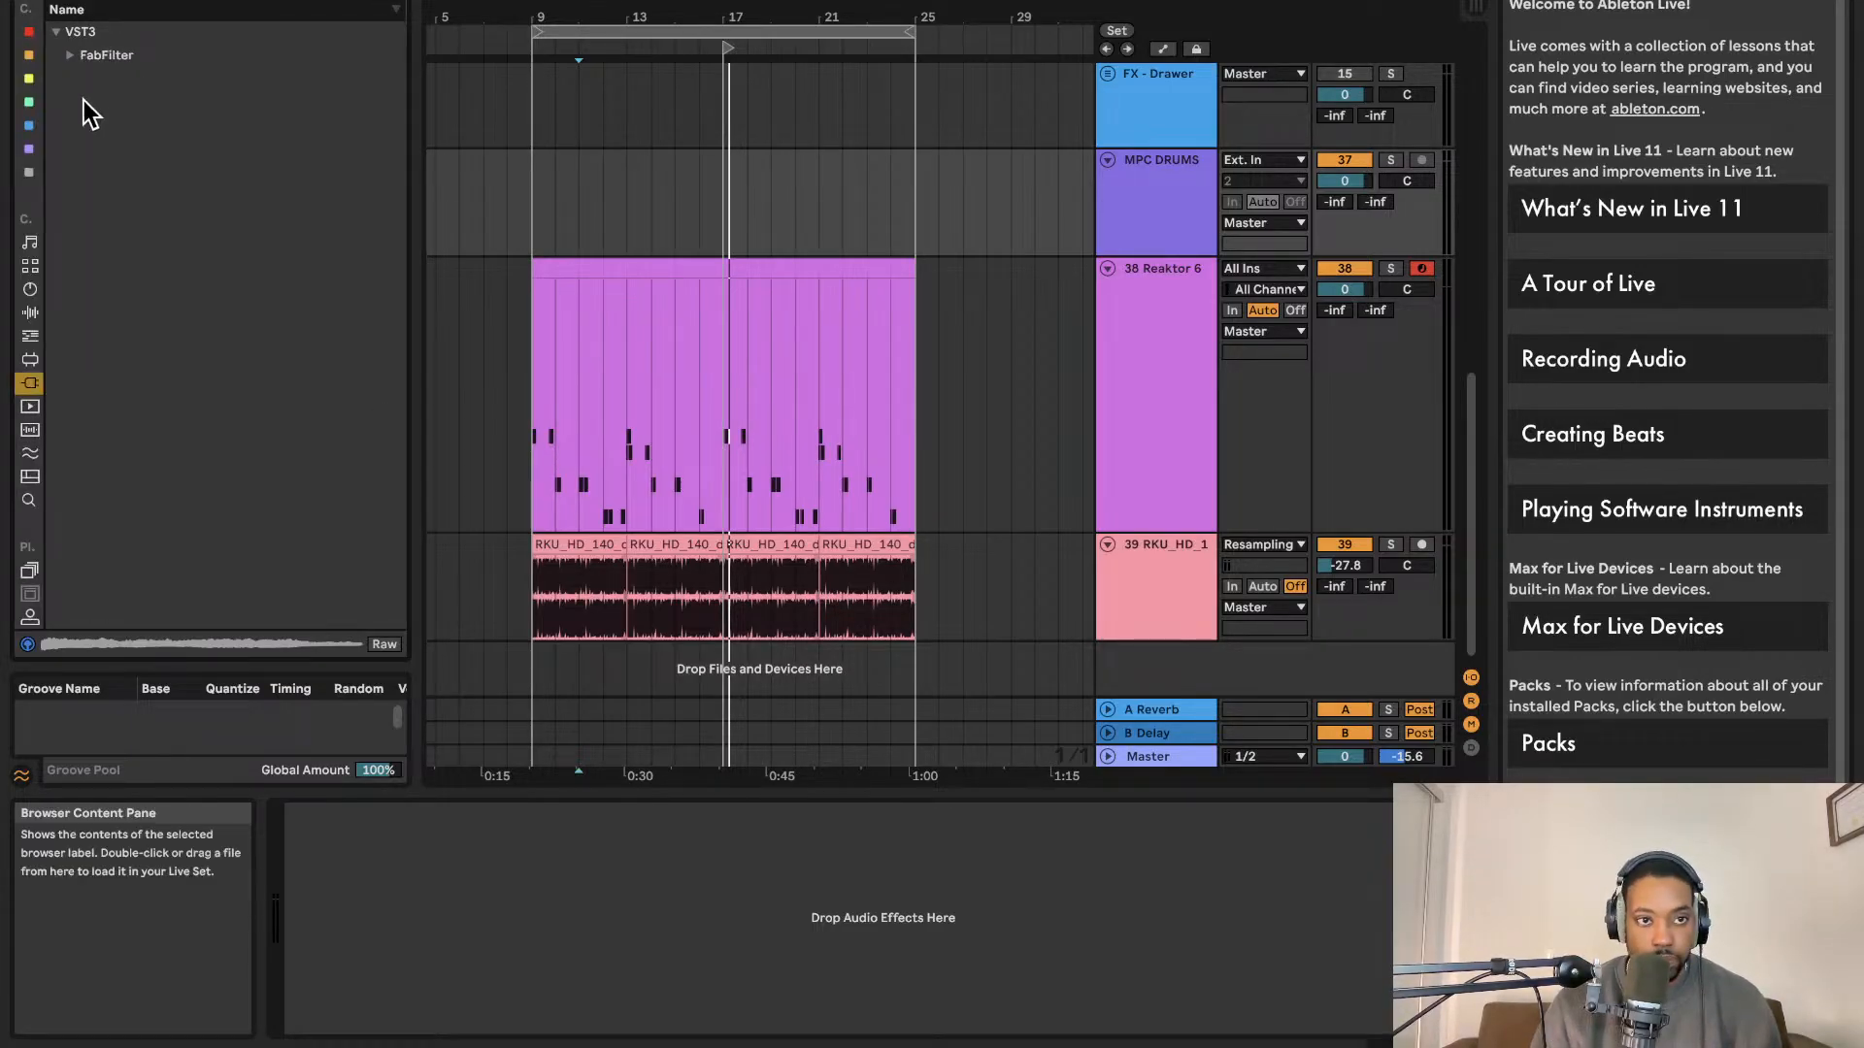
# Load FabFilter Twin 3 on a new track below the drum loop track and open its plug-in window.
pyautogui.moveTo(104, 85); pyautogui.dragTo(1119, 499)
pyautogui.moveTo(1180, 677); pyautogui.dragTo(1177, 636)
pyautogui.scroll(-1, 1110, 646)
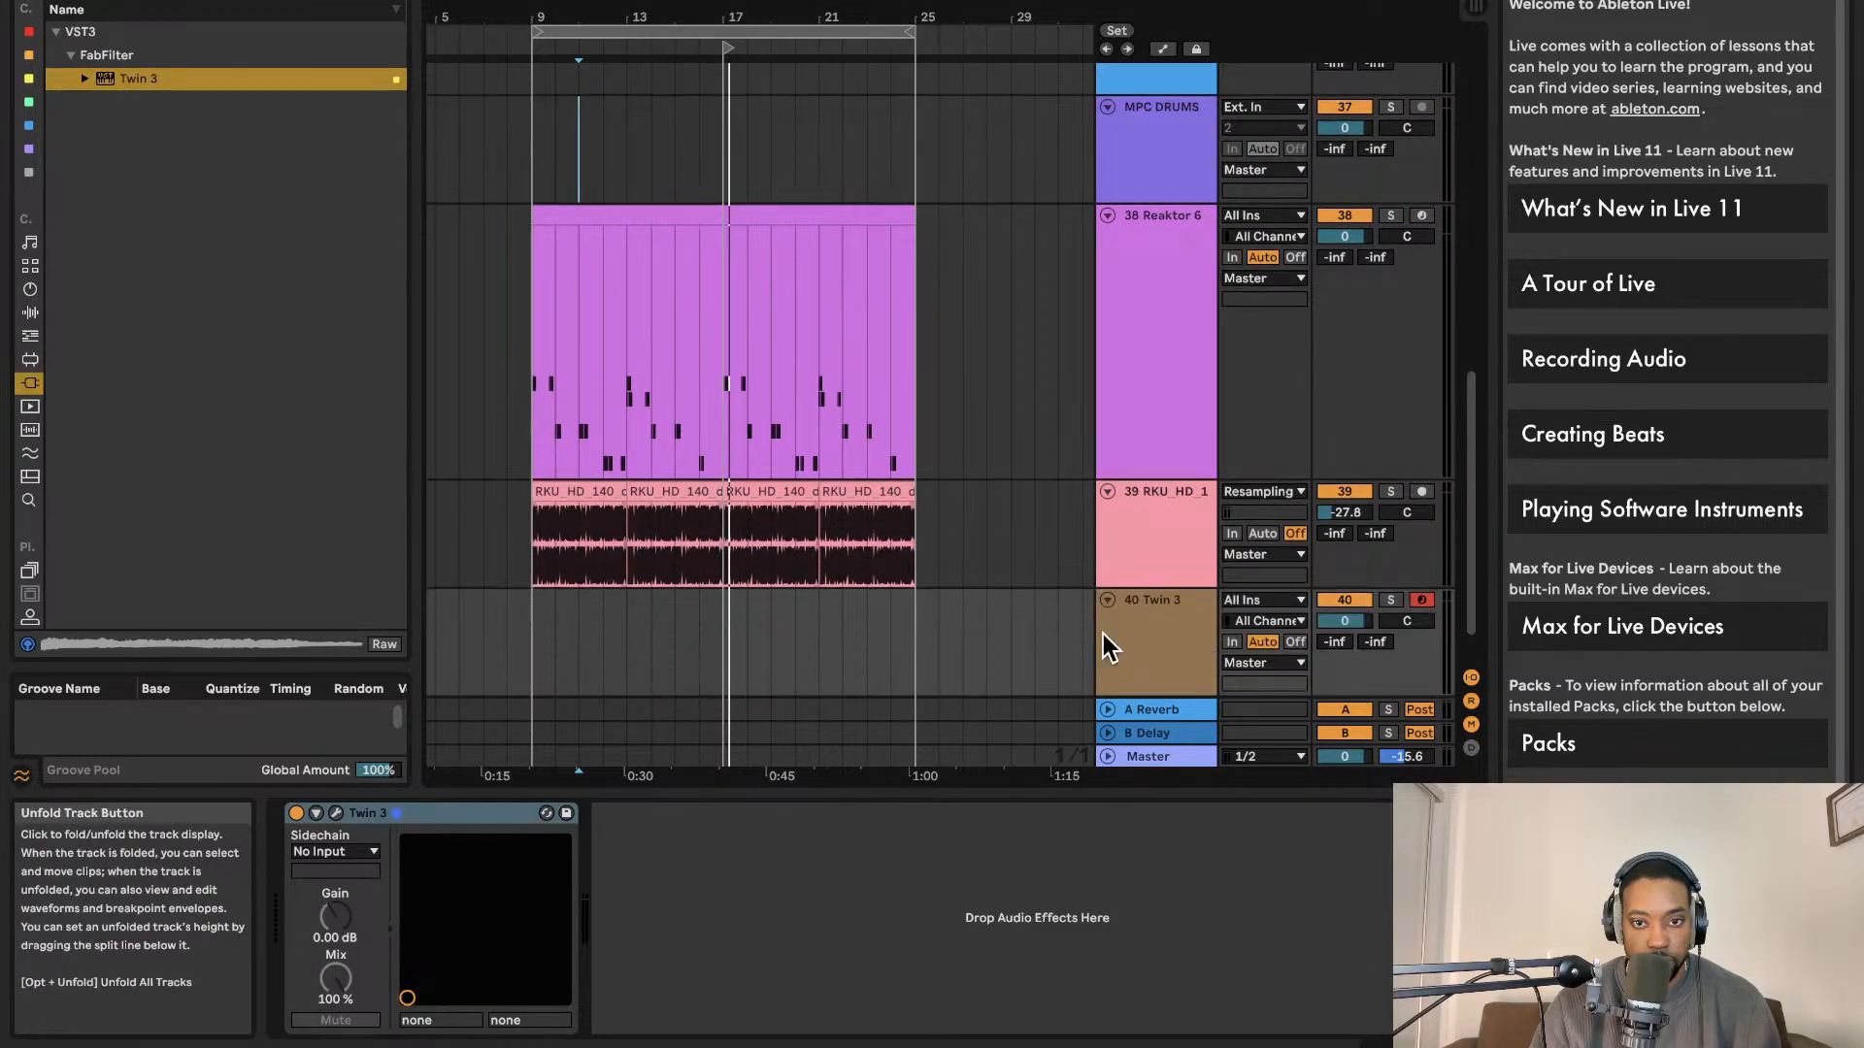
pyautogui.click(336, 812)
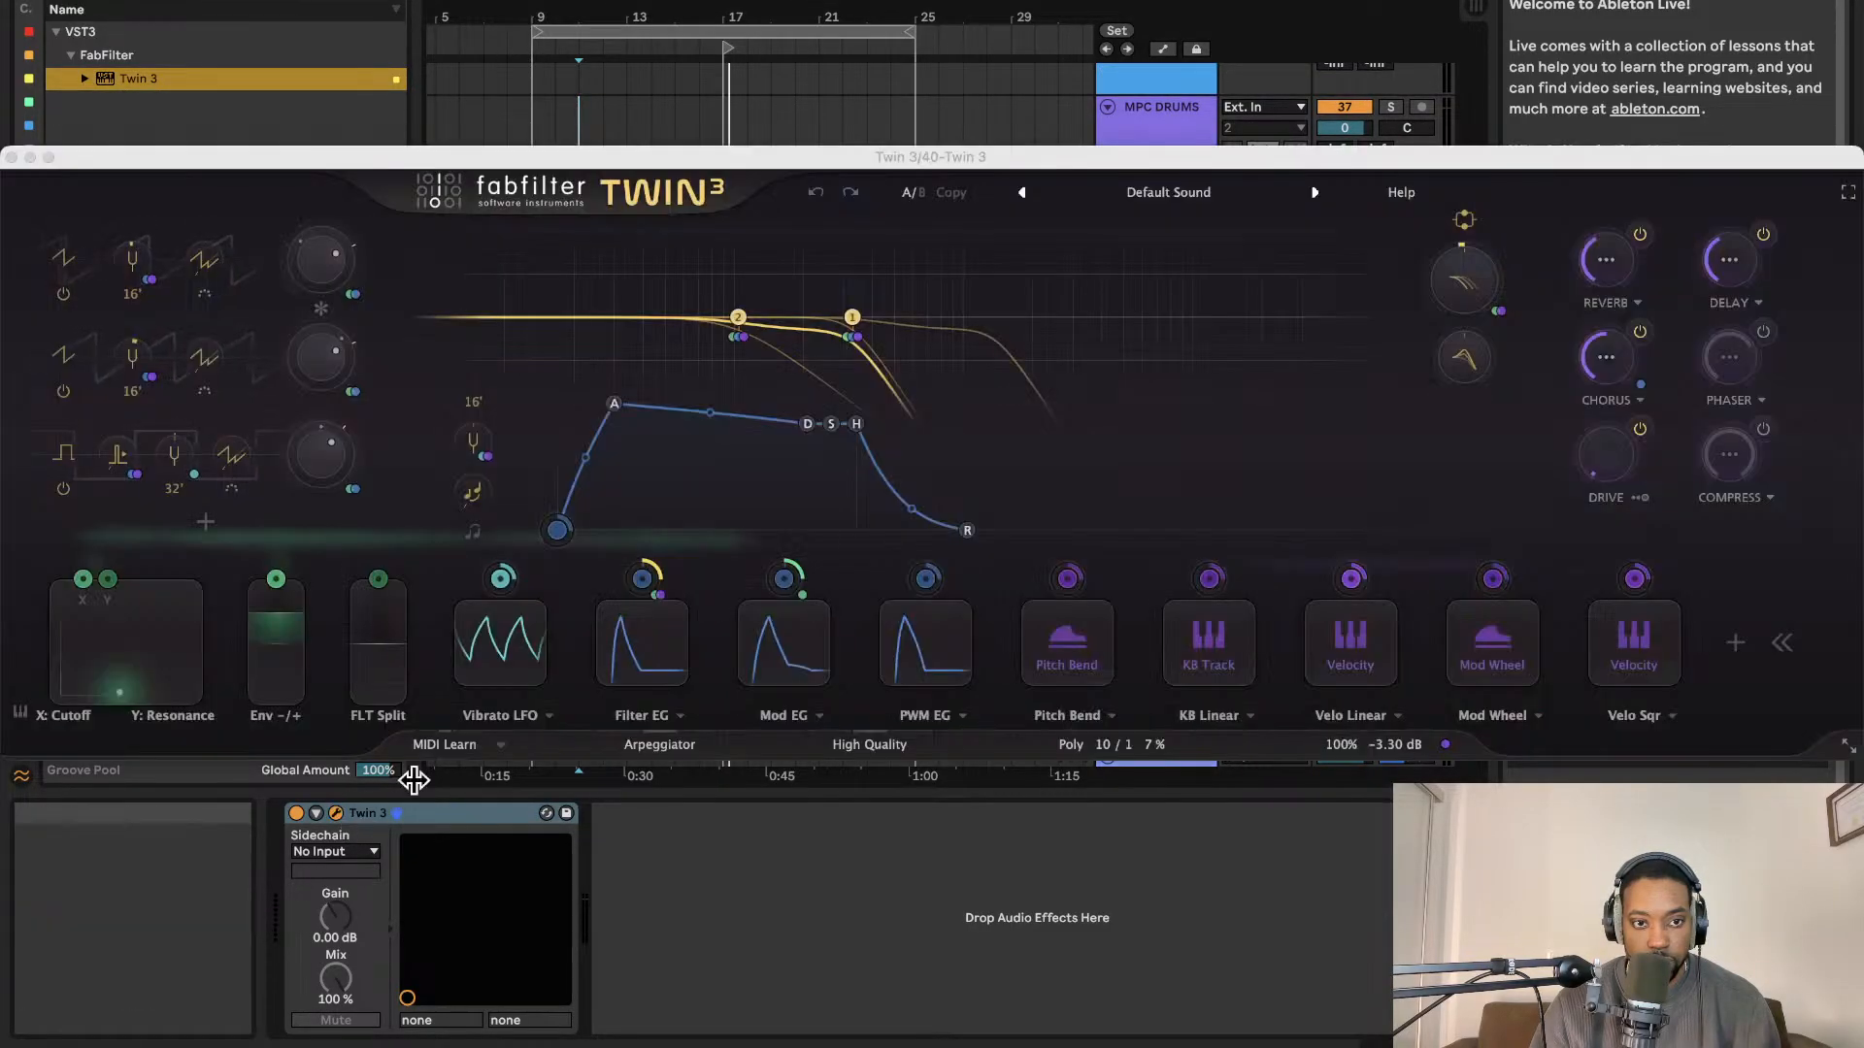
# Audition Twin 3's Pad presets Brittle Beginnings, Distant Movement and Mount Olympus.
pyautogui.click(1177, 194)
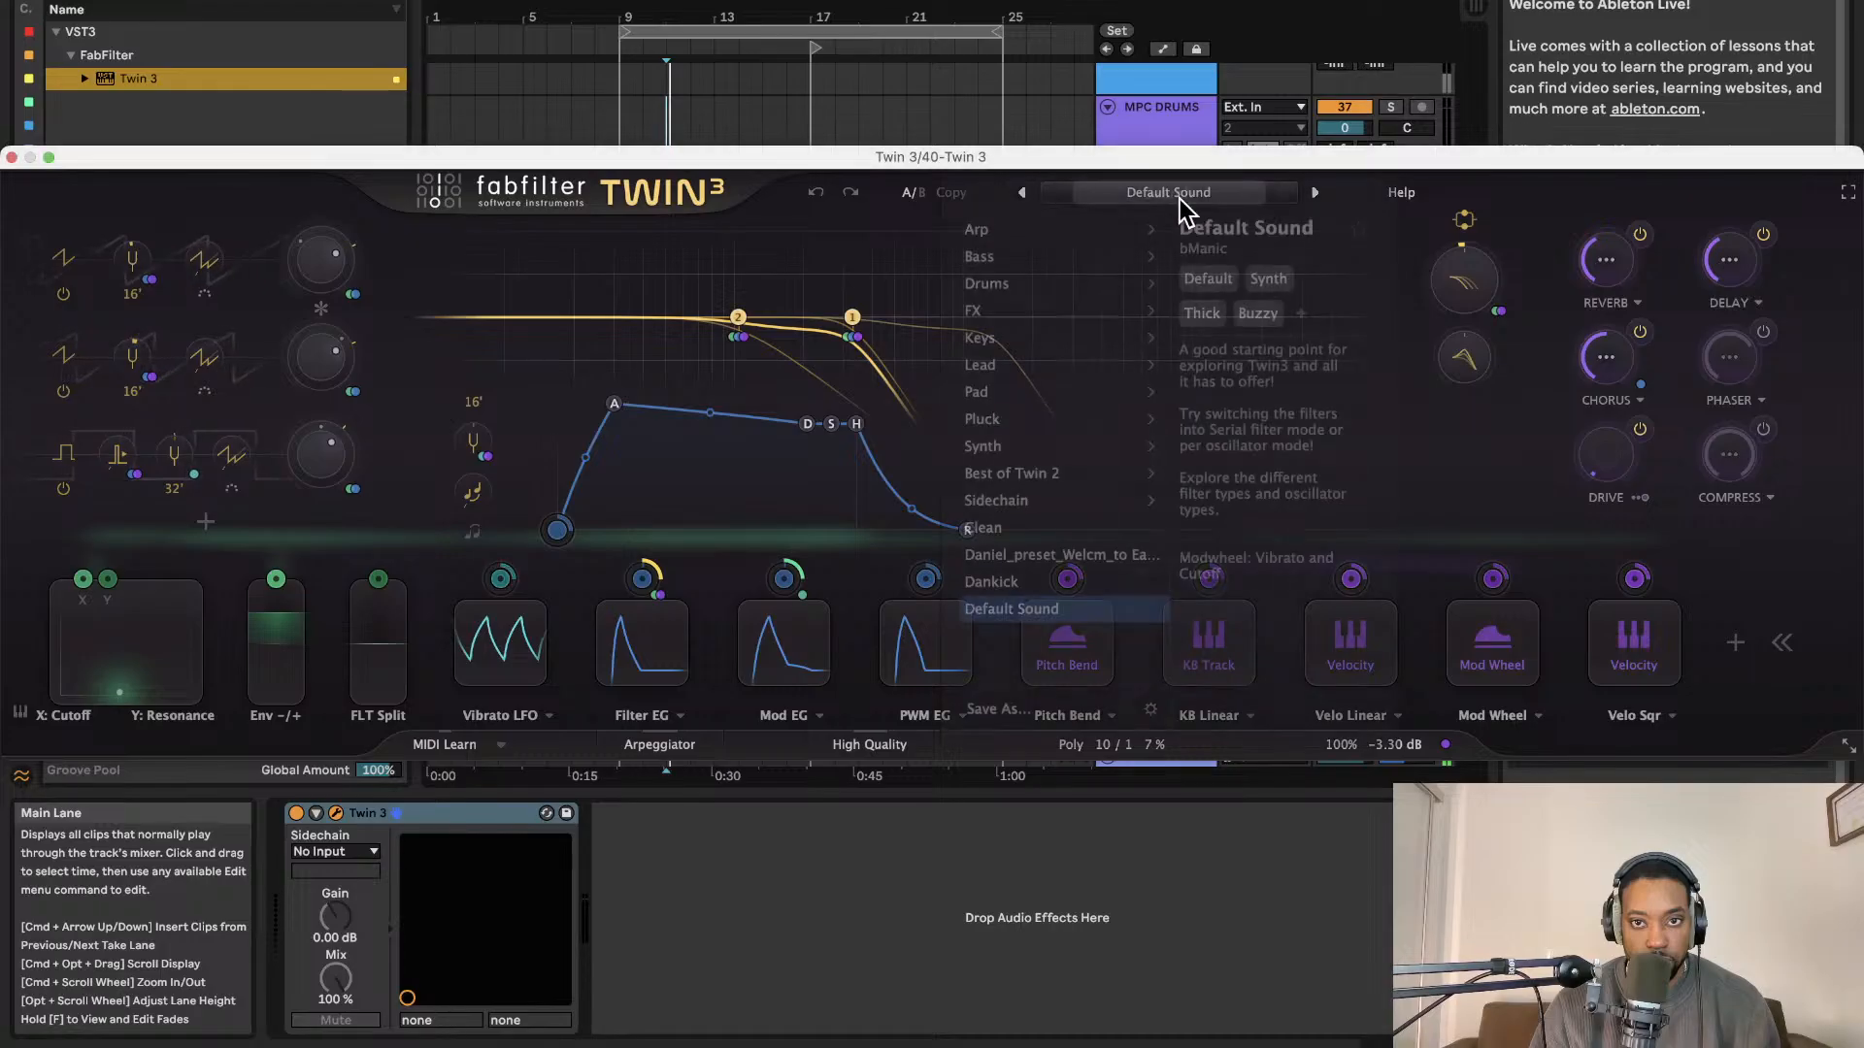
pyautogui.moveTo(963, 398)
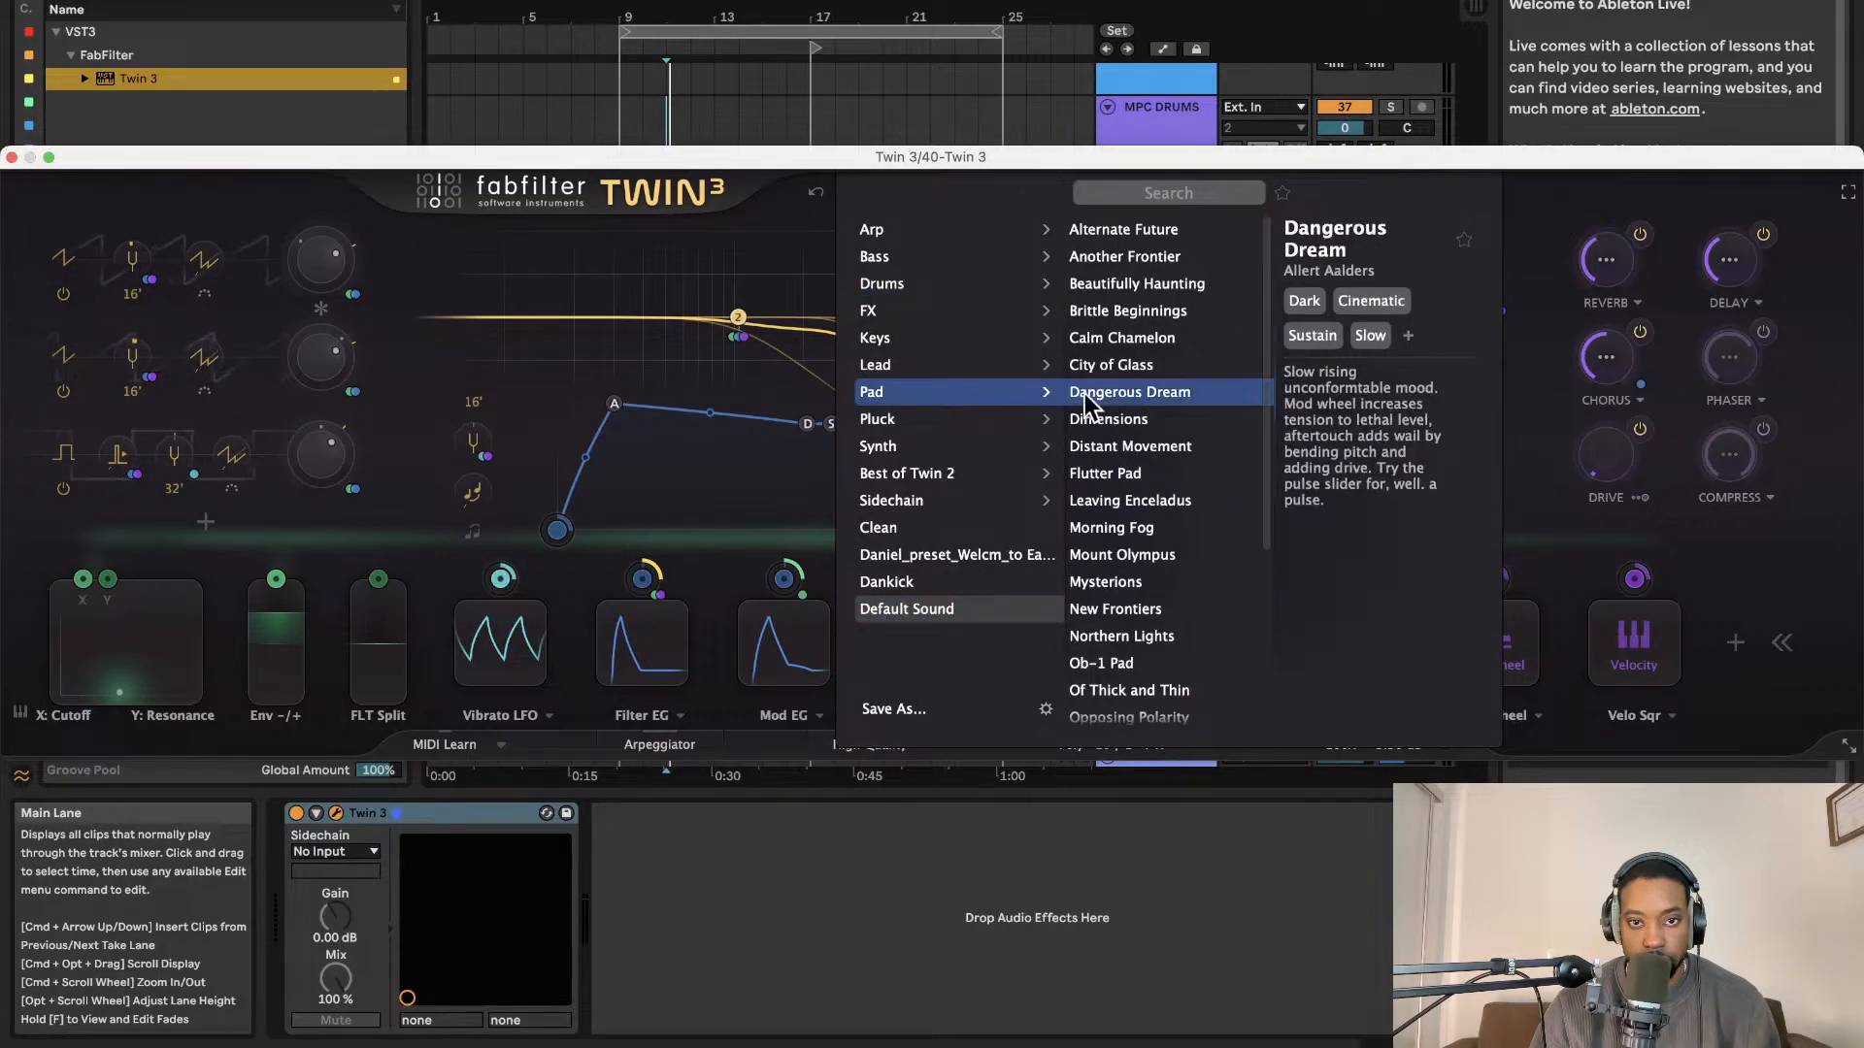
pyautogui.click(1157, 310)
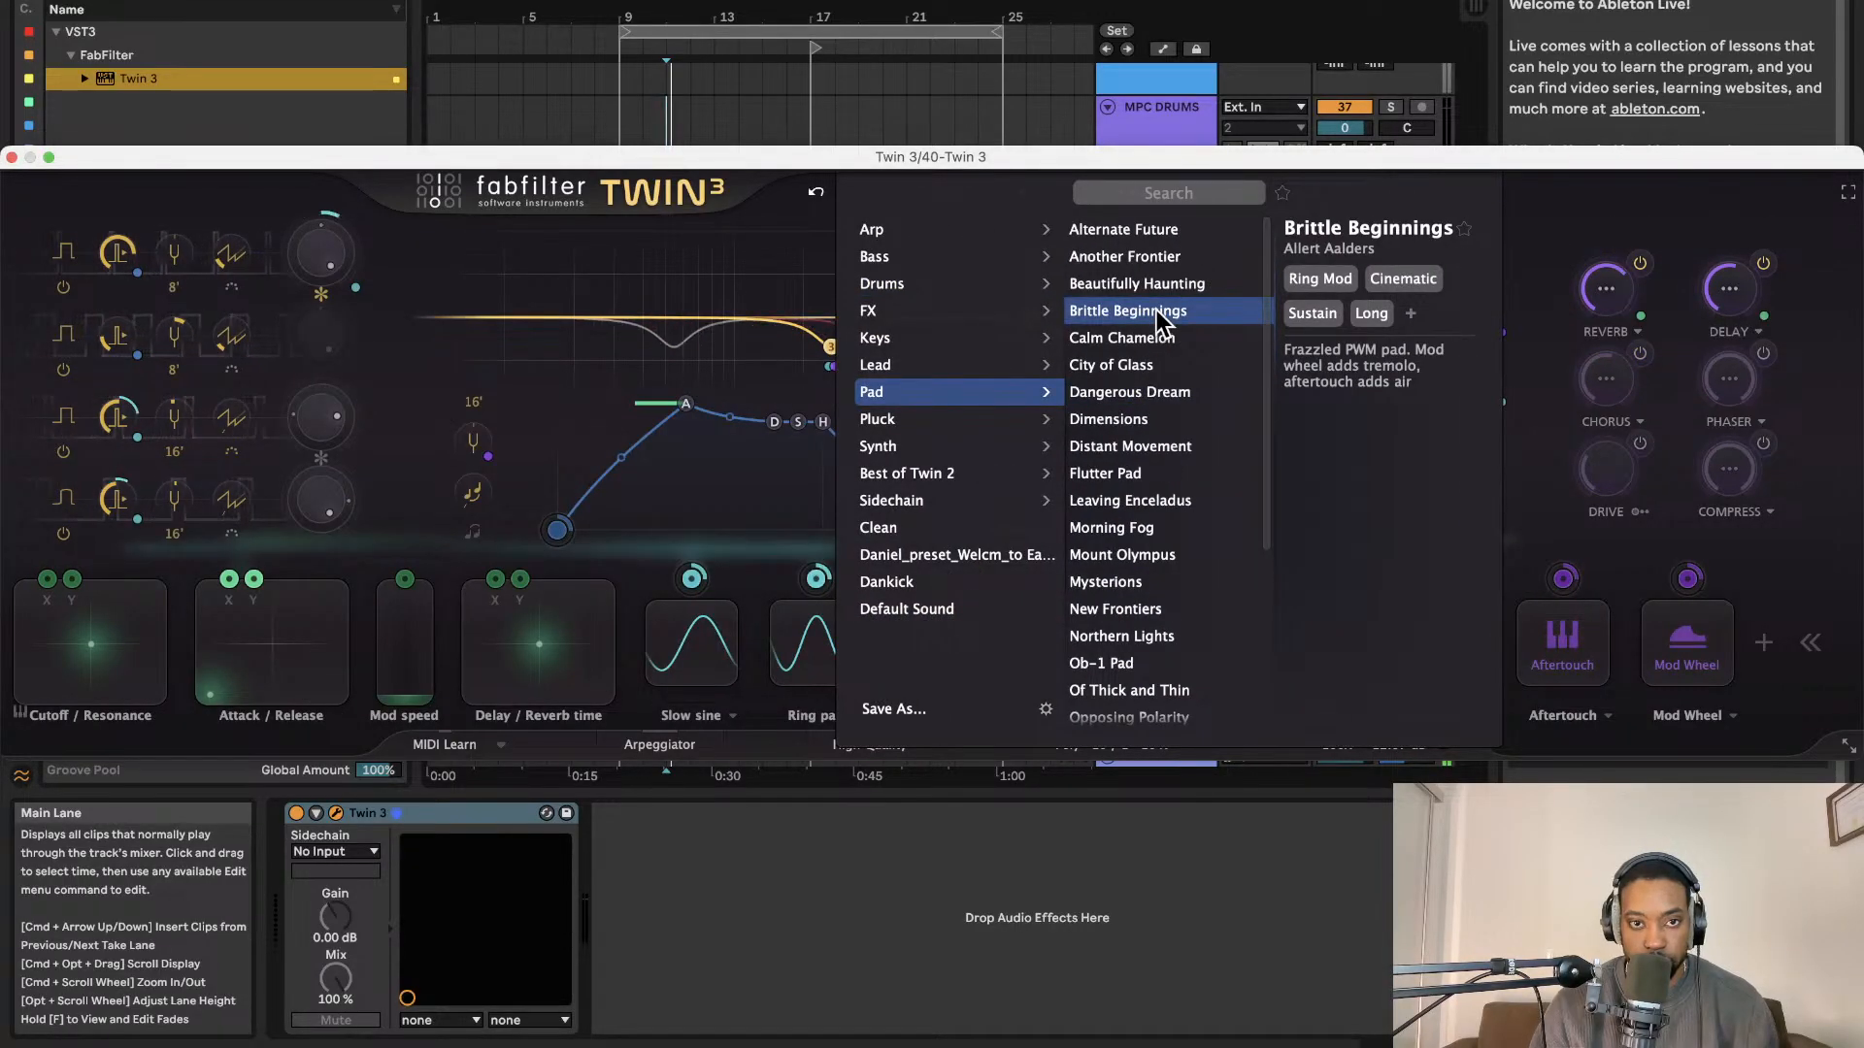
pyautogui.click(1142, 448)
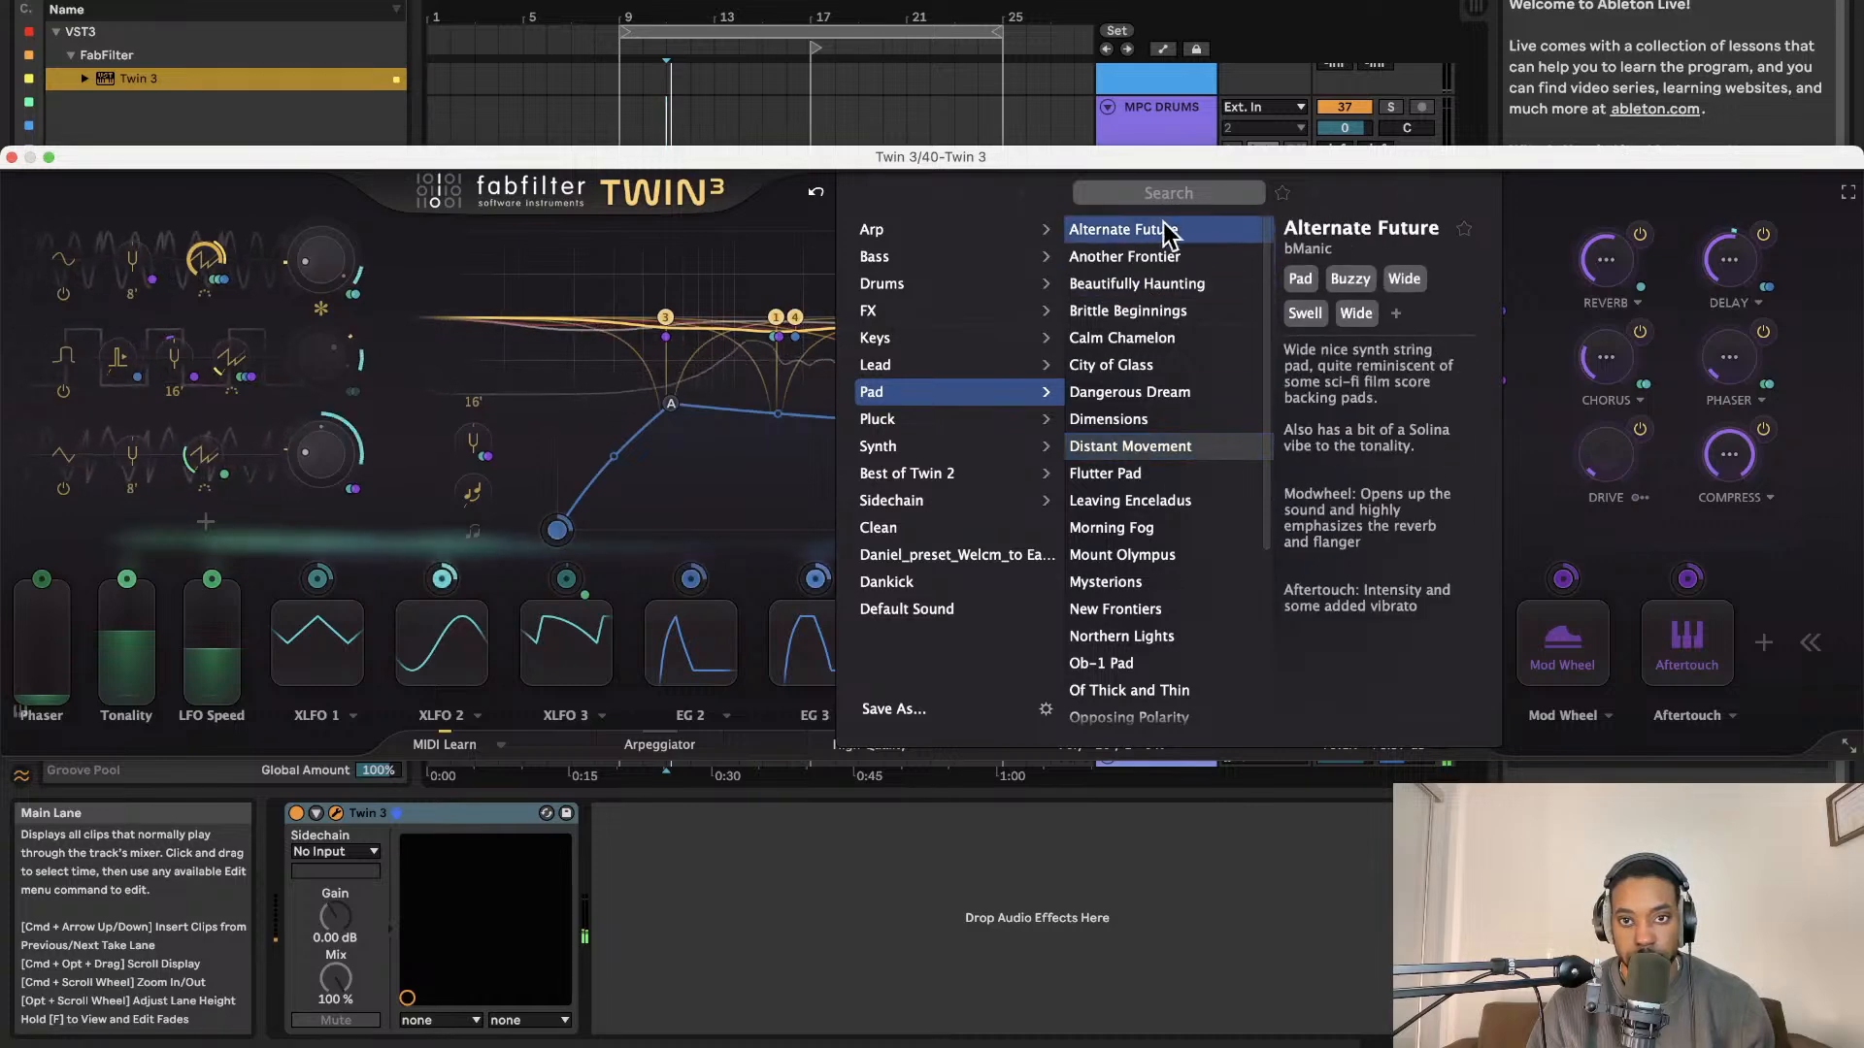
pyautogui.moveTo(1194, 166); pyautogui.dragTo(1092, 153)
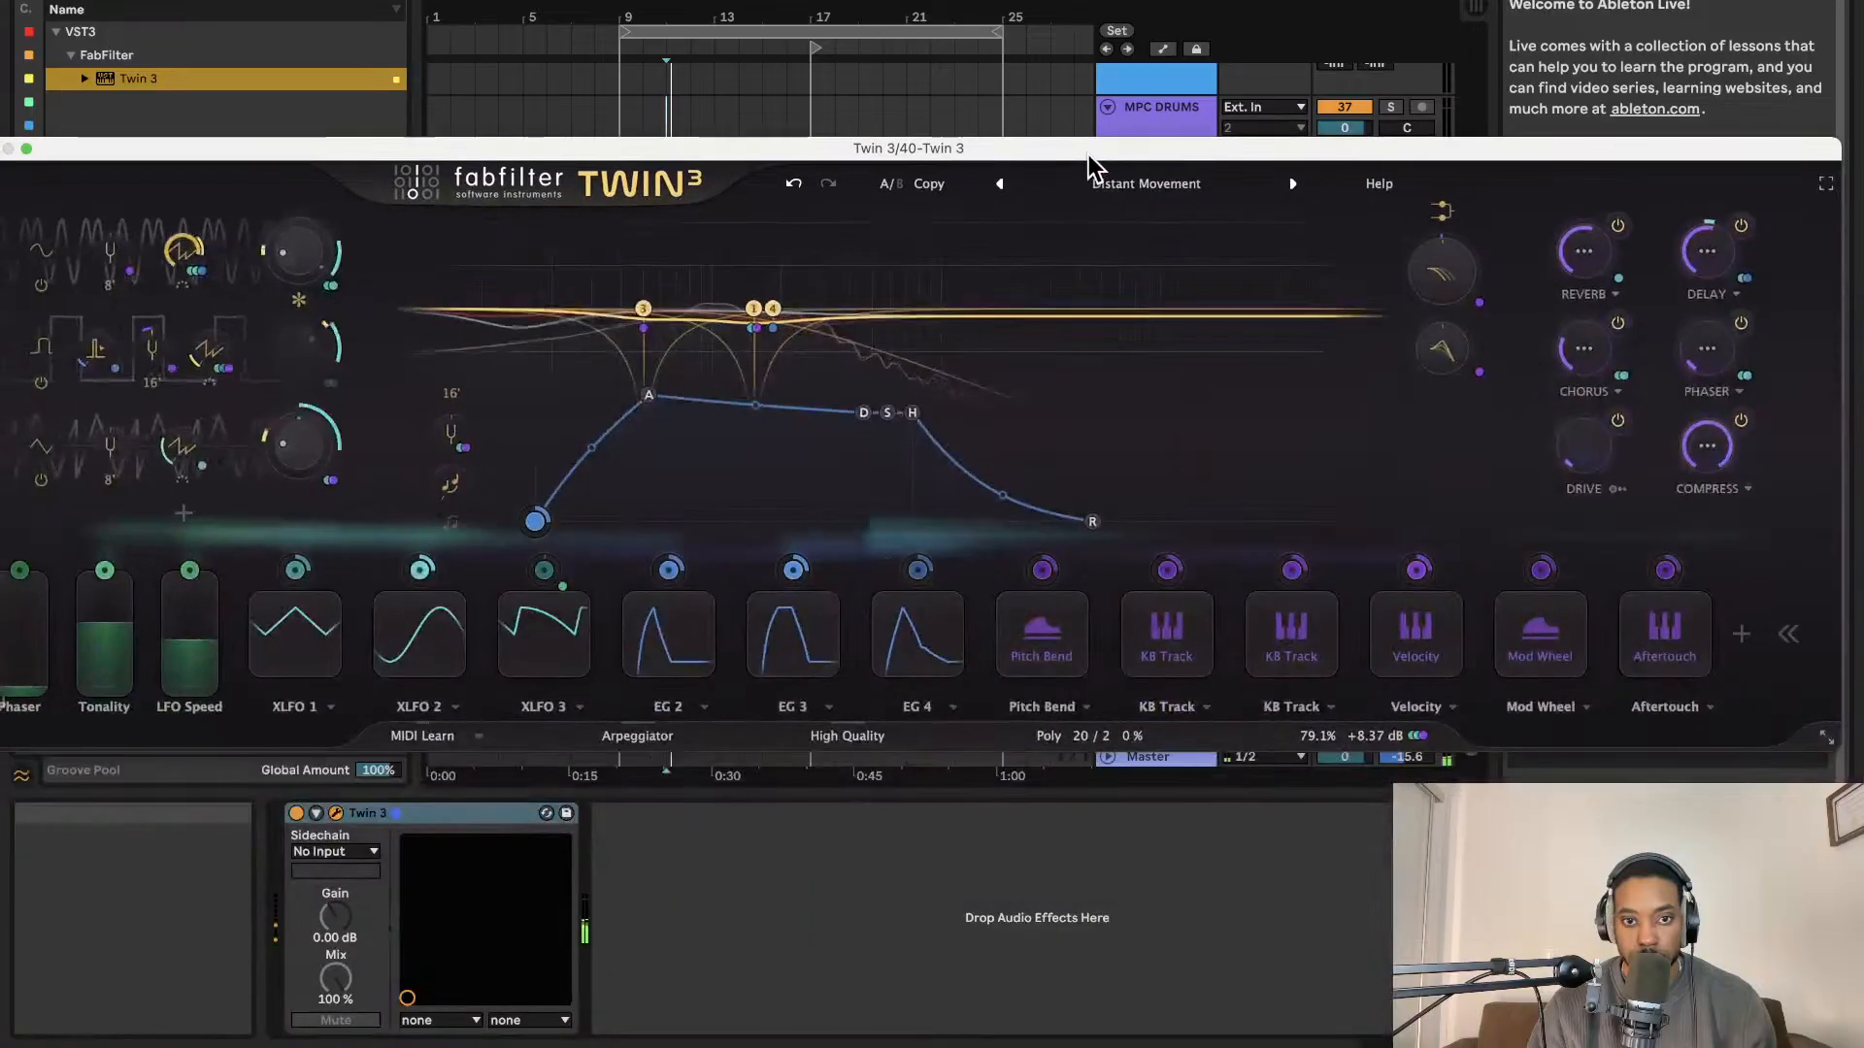
pyautogui.click(1214, 185)
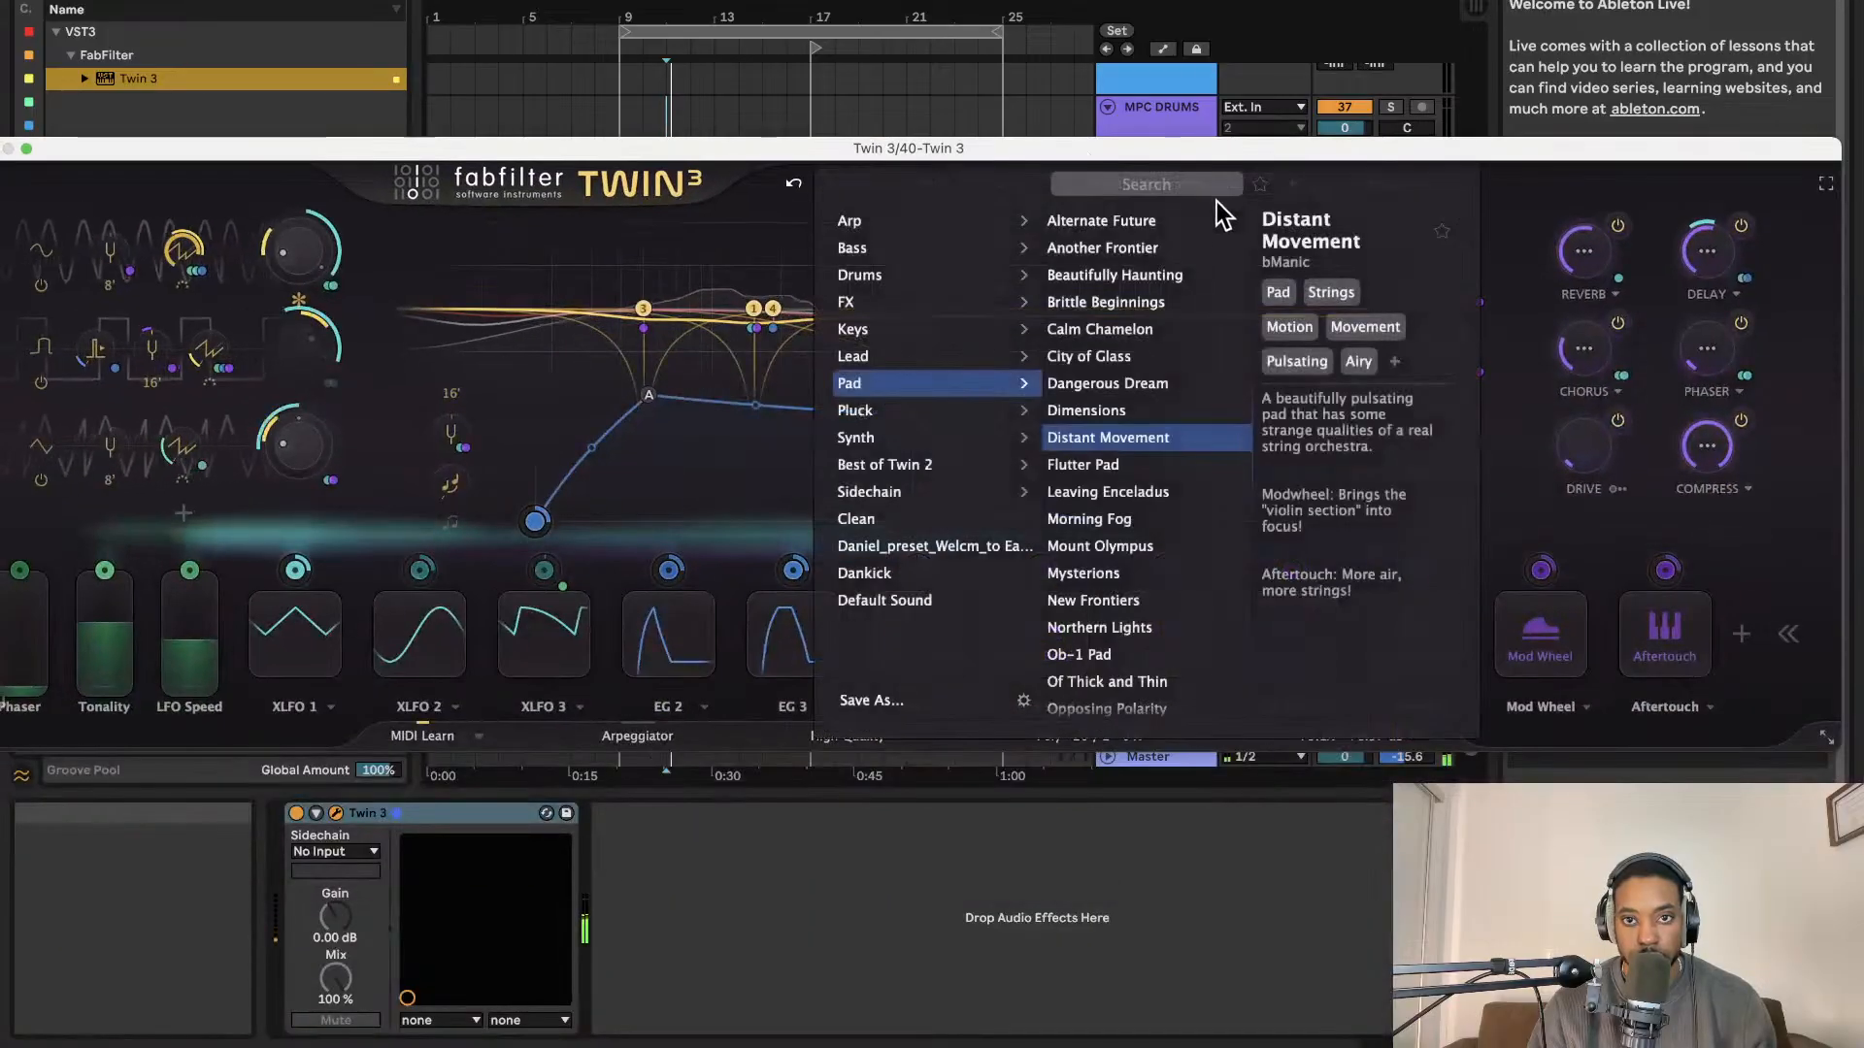
pyautogui.click(1095, 546)
# Move the Twin 3 window so the track area above is visible, and audition the Northern Lights pad preset.
pyautogui.click(763, 165)
pyautogui.moveTo(762, 155); pyautogui.dragTo(979, 358)
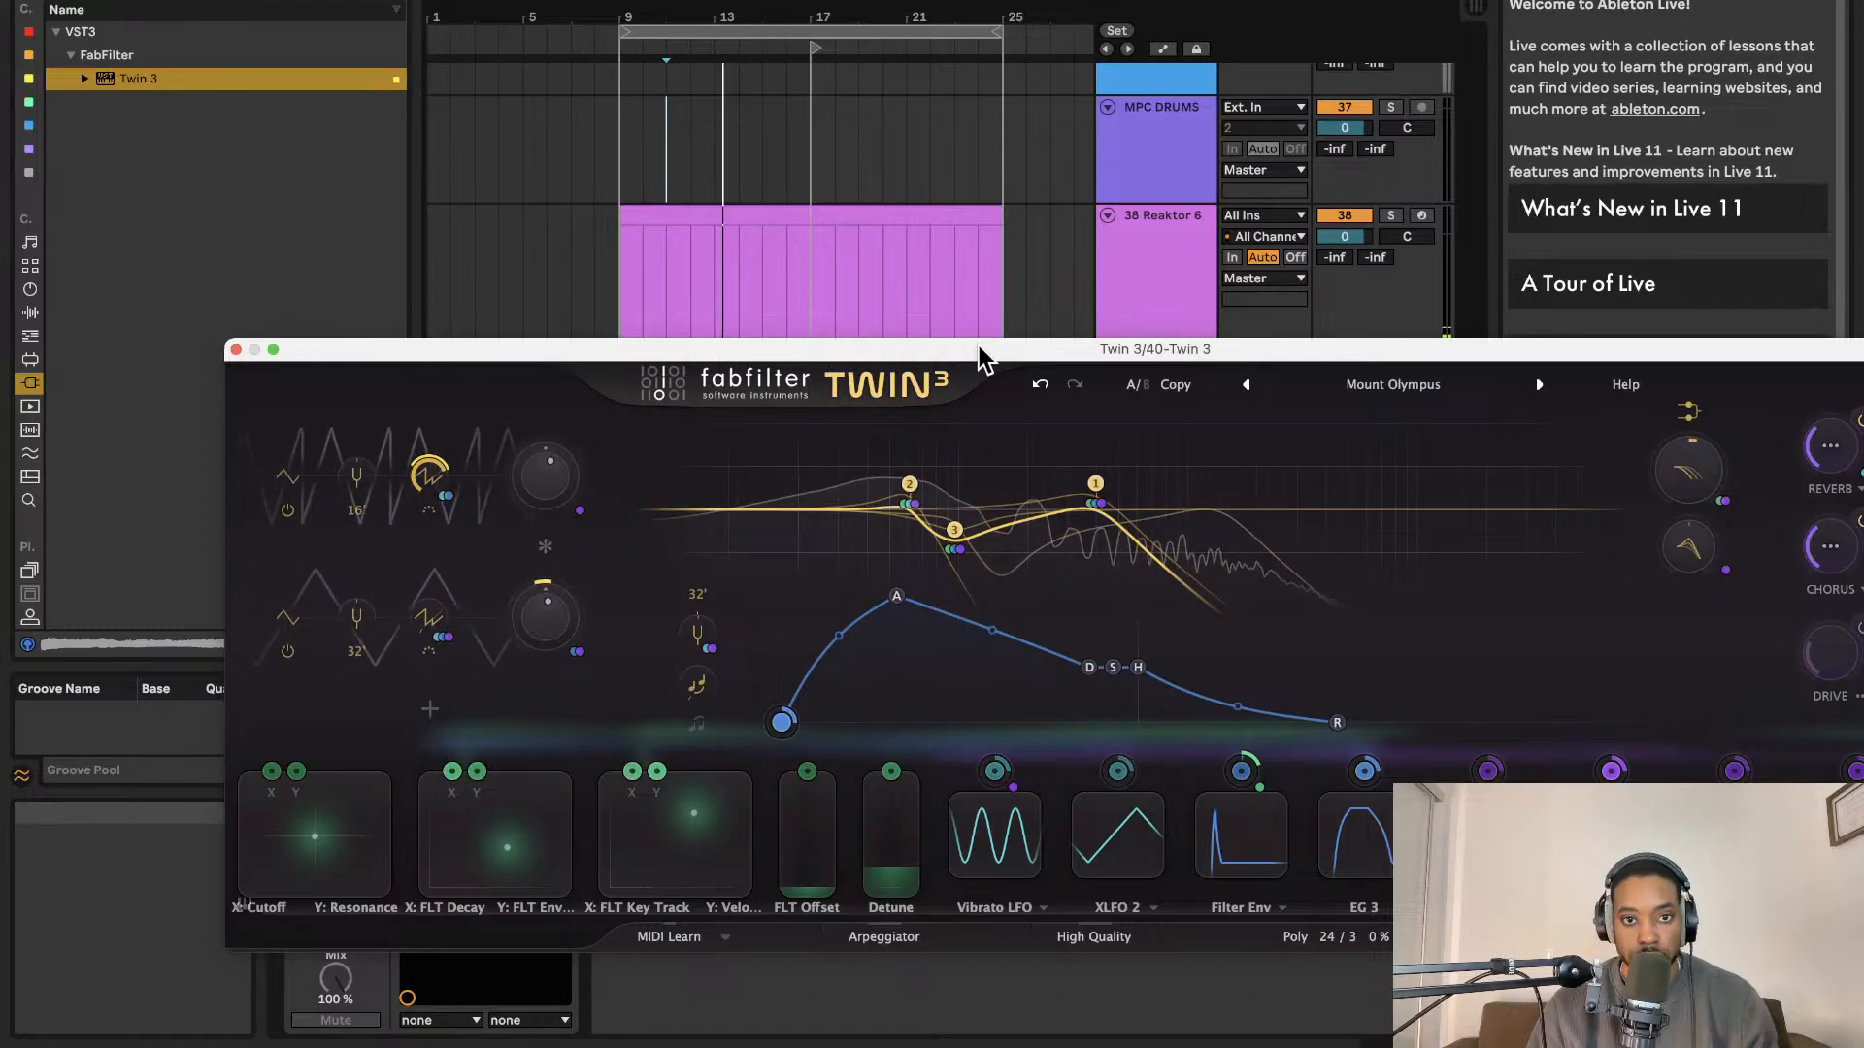
pyautogui.moveTo(979, 353); pyautogui.dragTo(940, 226)
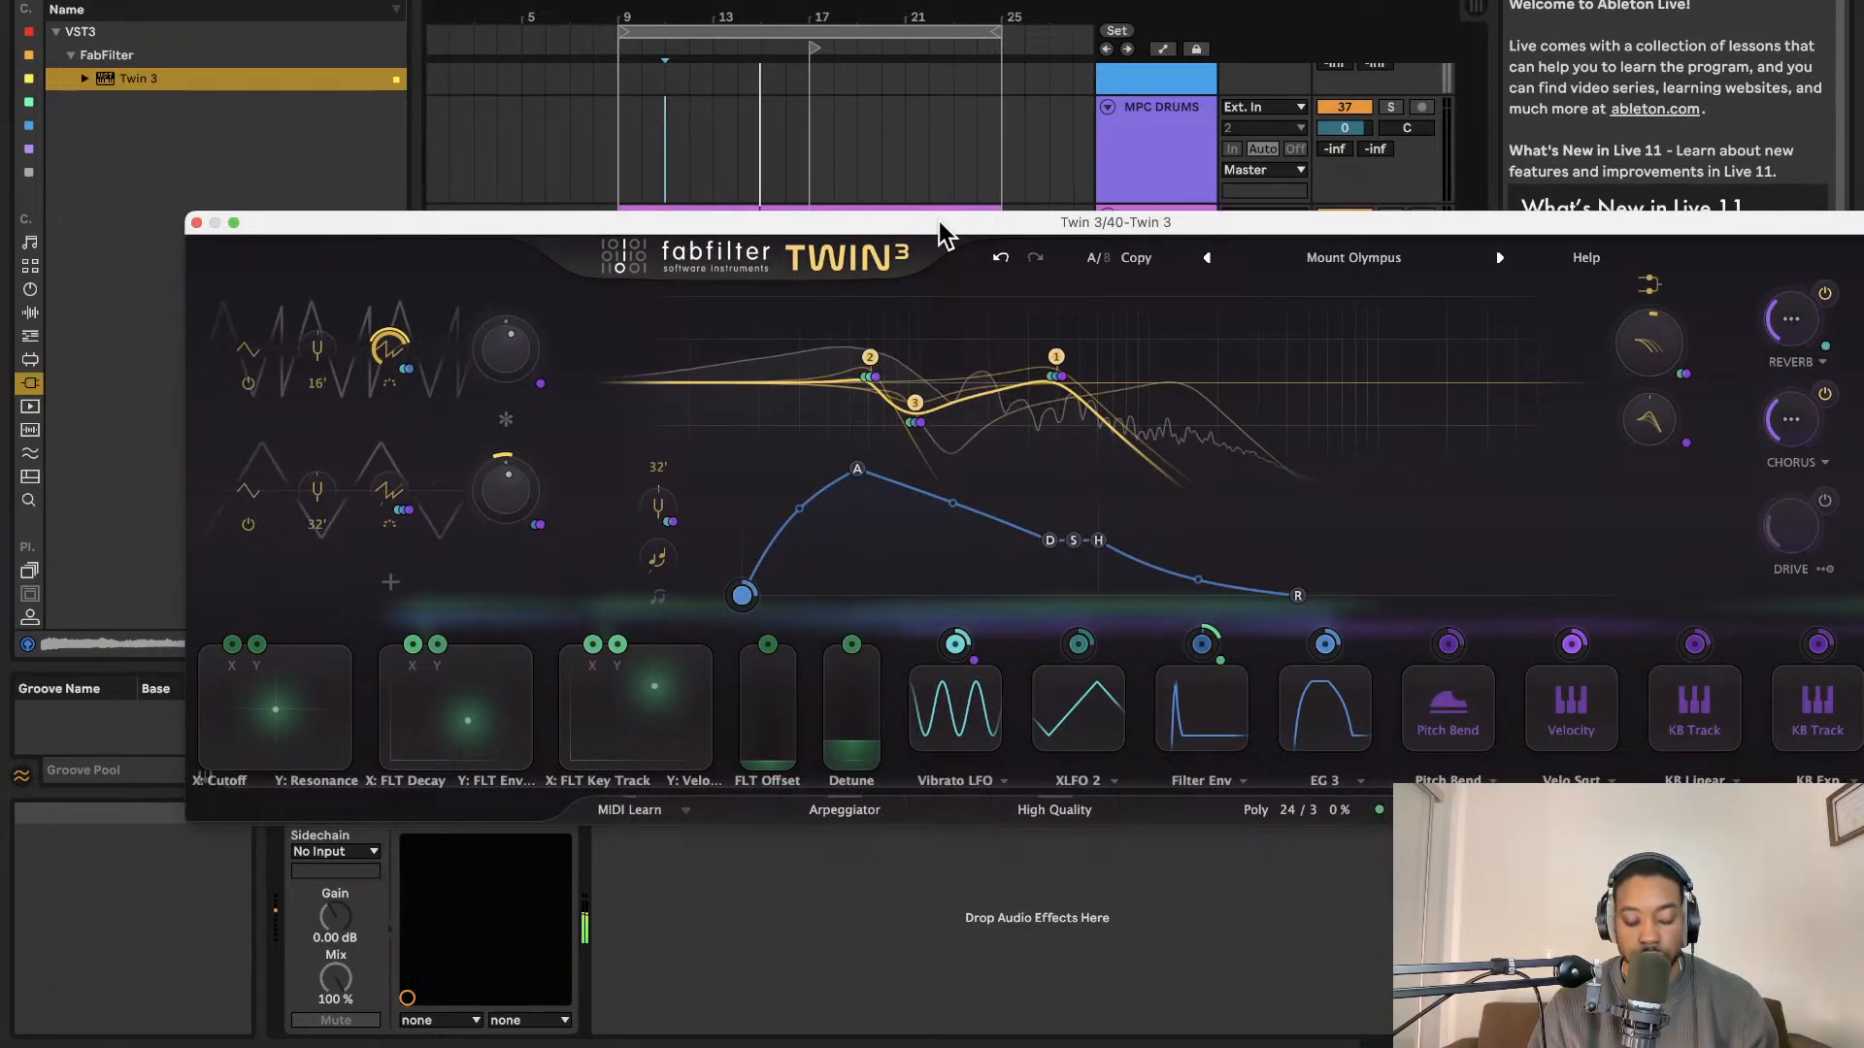
pyautogui.click(1241, 278)
pyautogui.click(1309, 709)
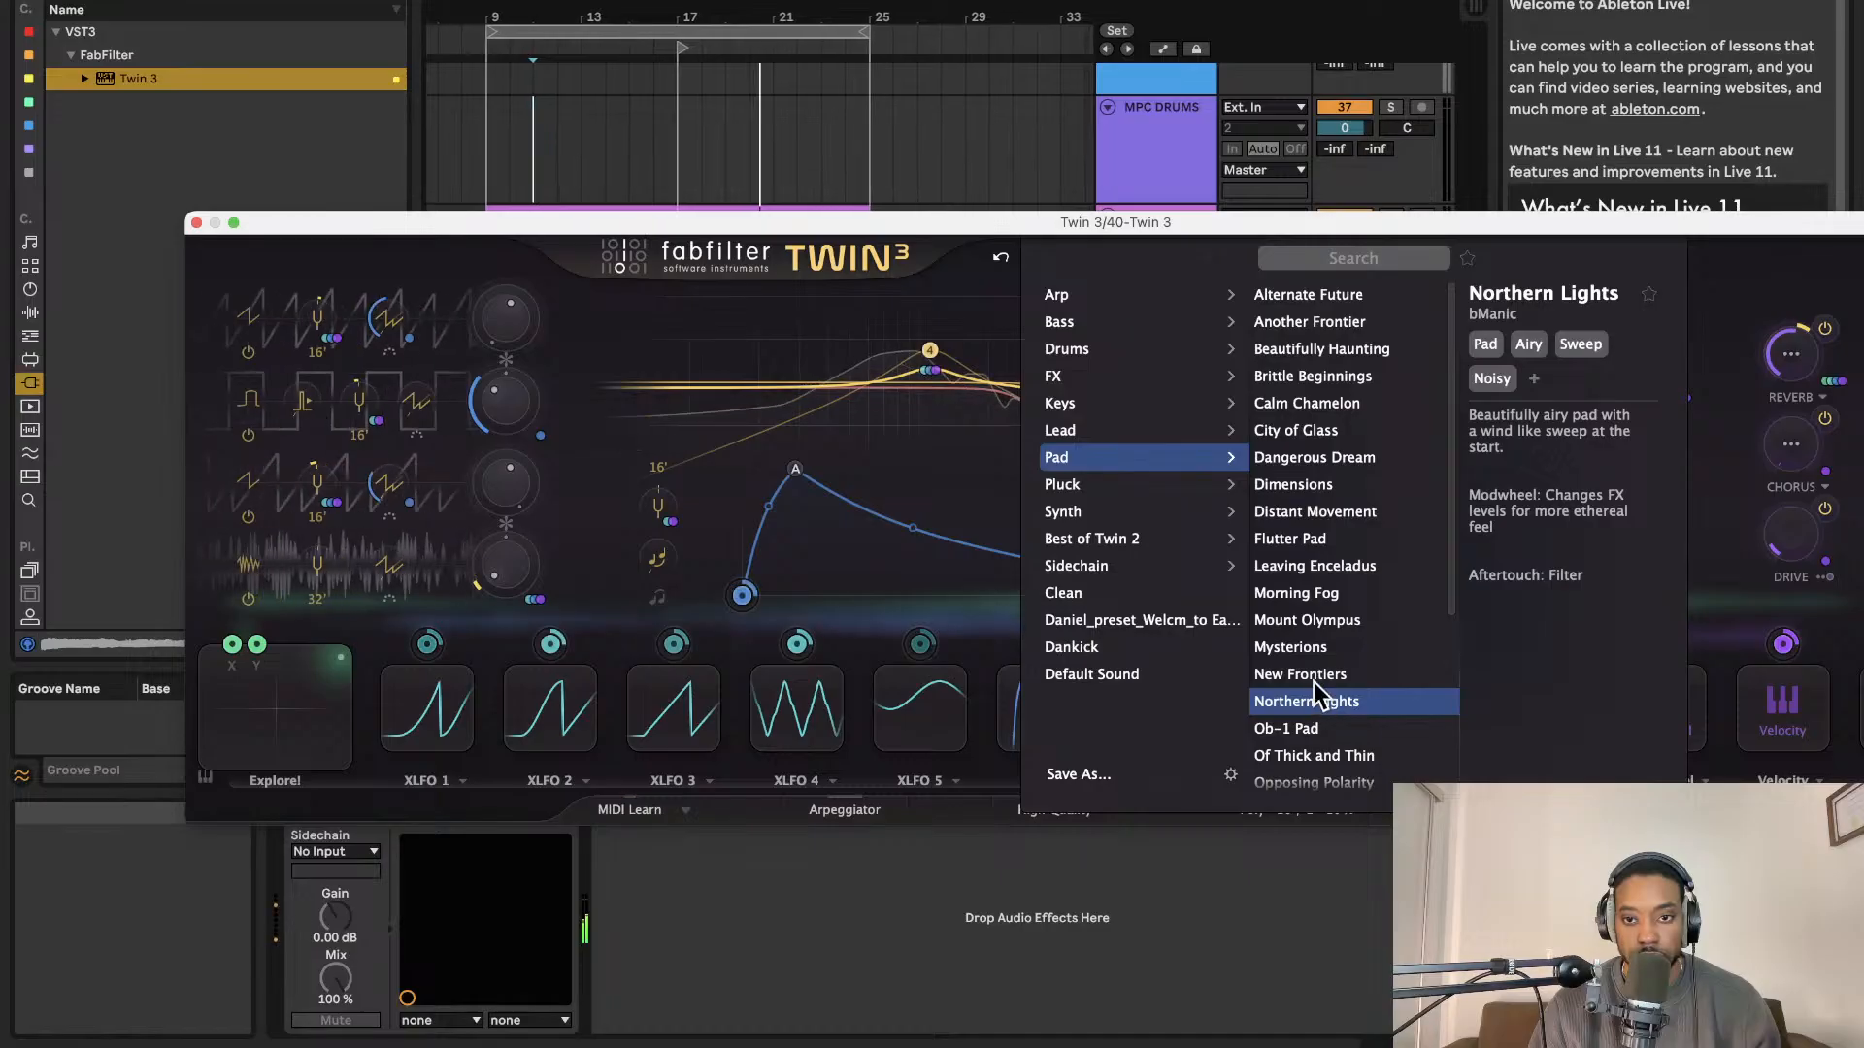
# Audition several Best of Twin 2 presets, including Carbon Short, Arp Strings, English Horn and Selected Bass.
pyautogui.moveTo(1206, 480)
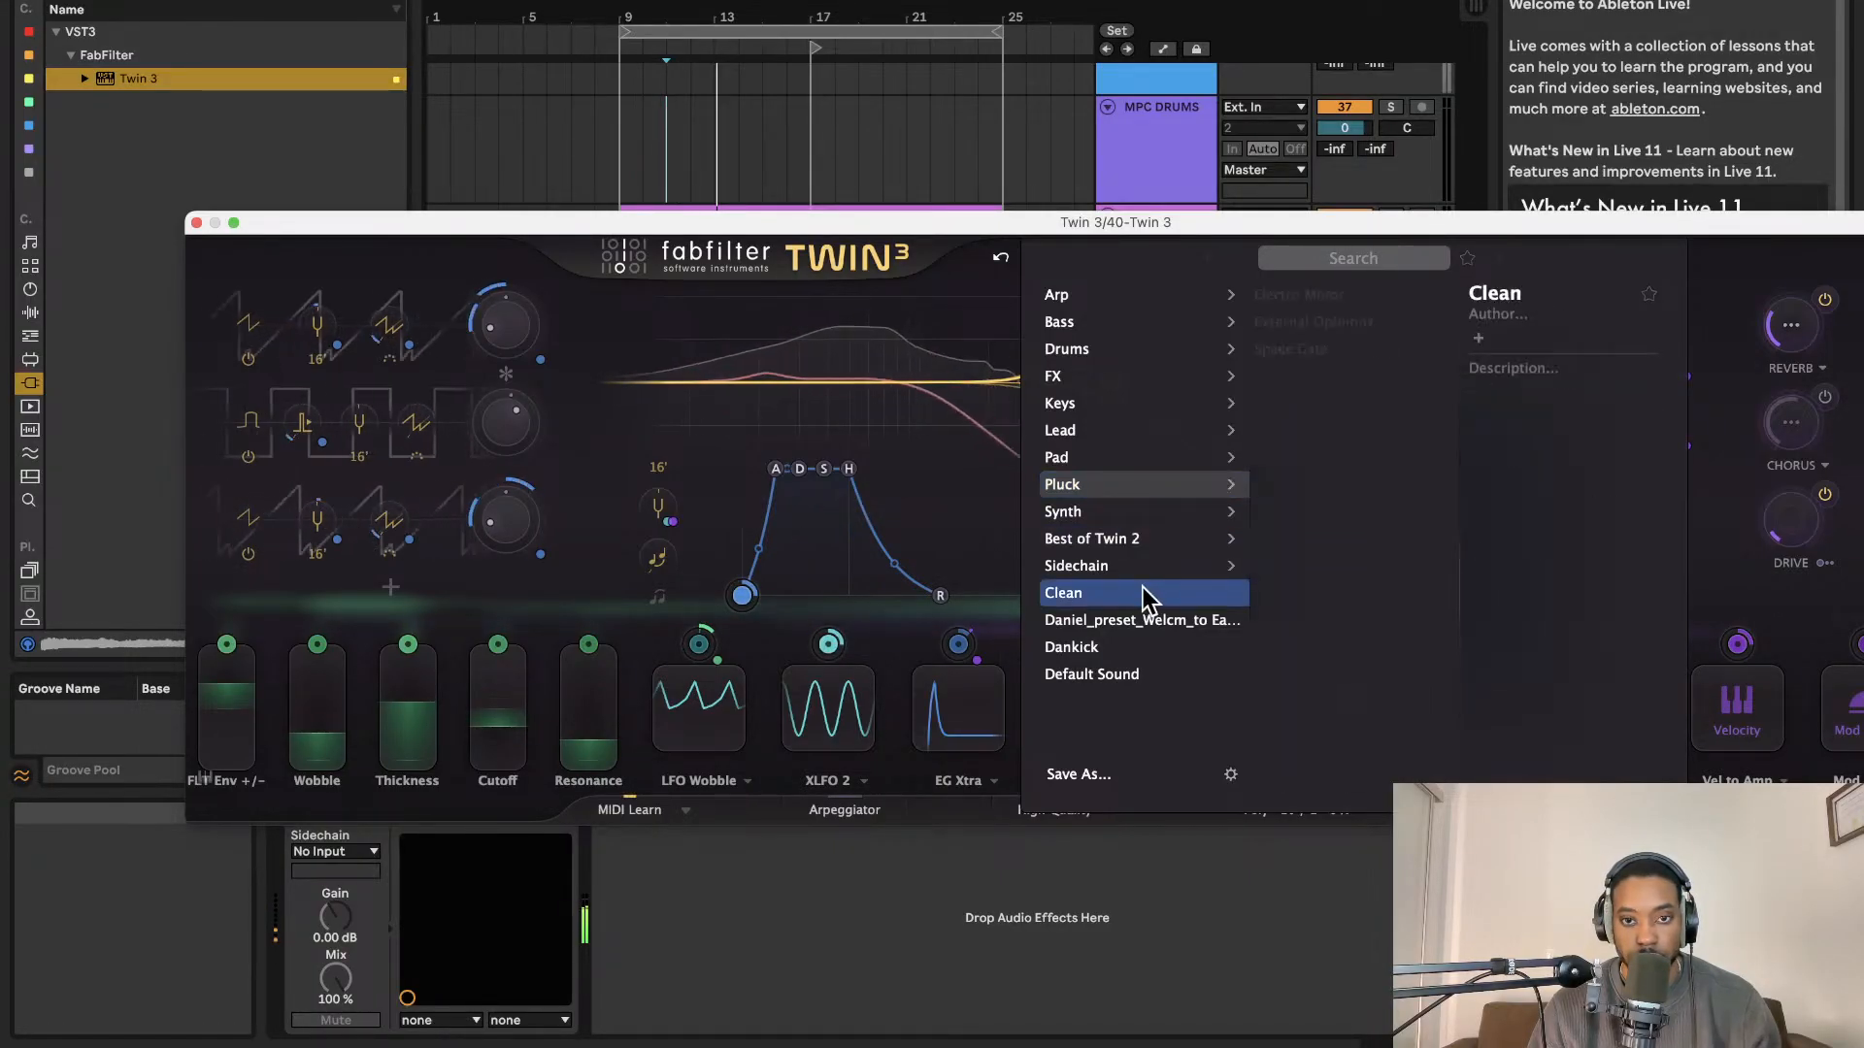
pyautogui.moveTo(1124, 551)
pyautogui.click(1313, 485)
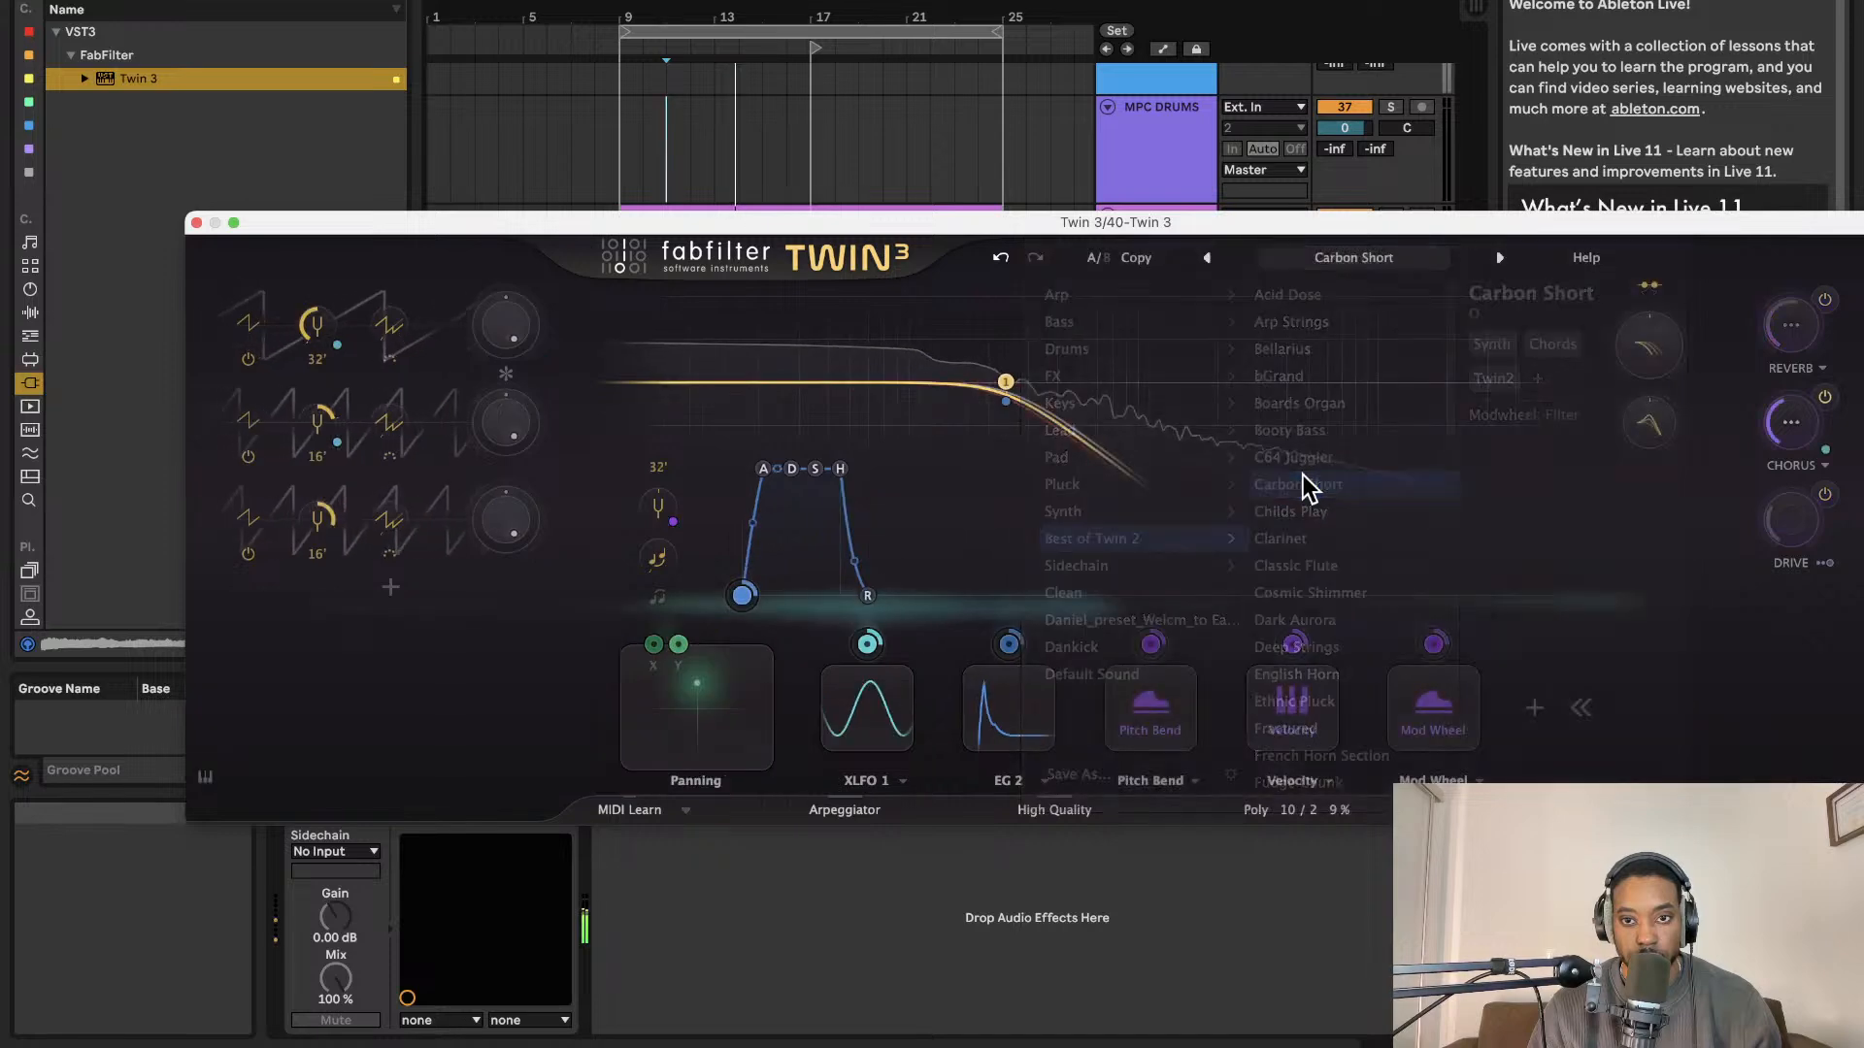
pyautogui.click(1359, 258)
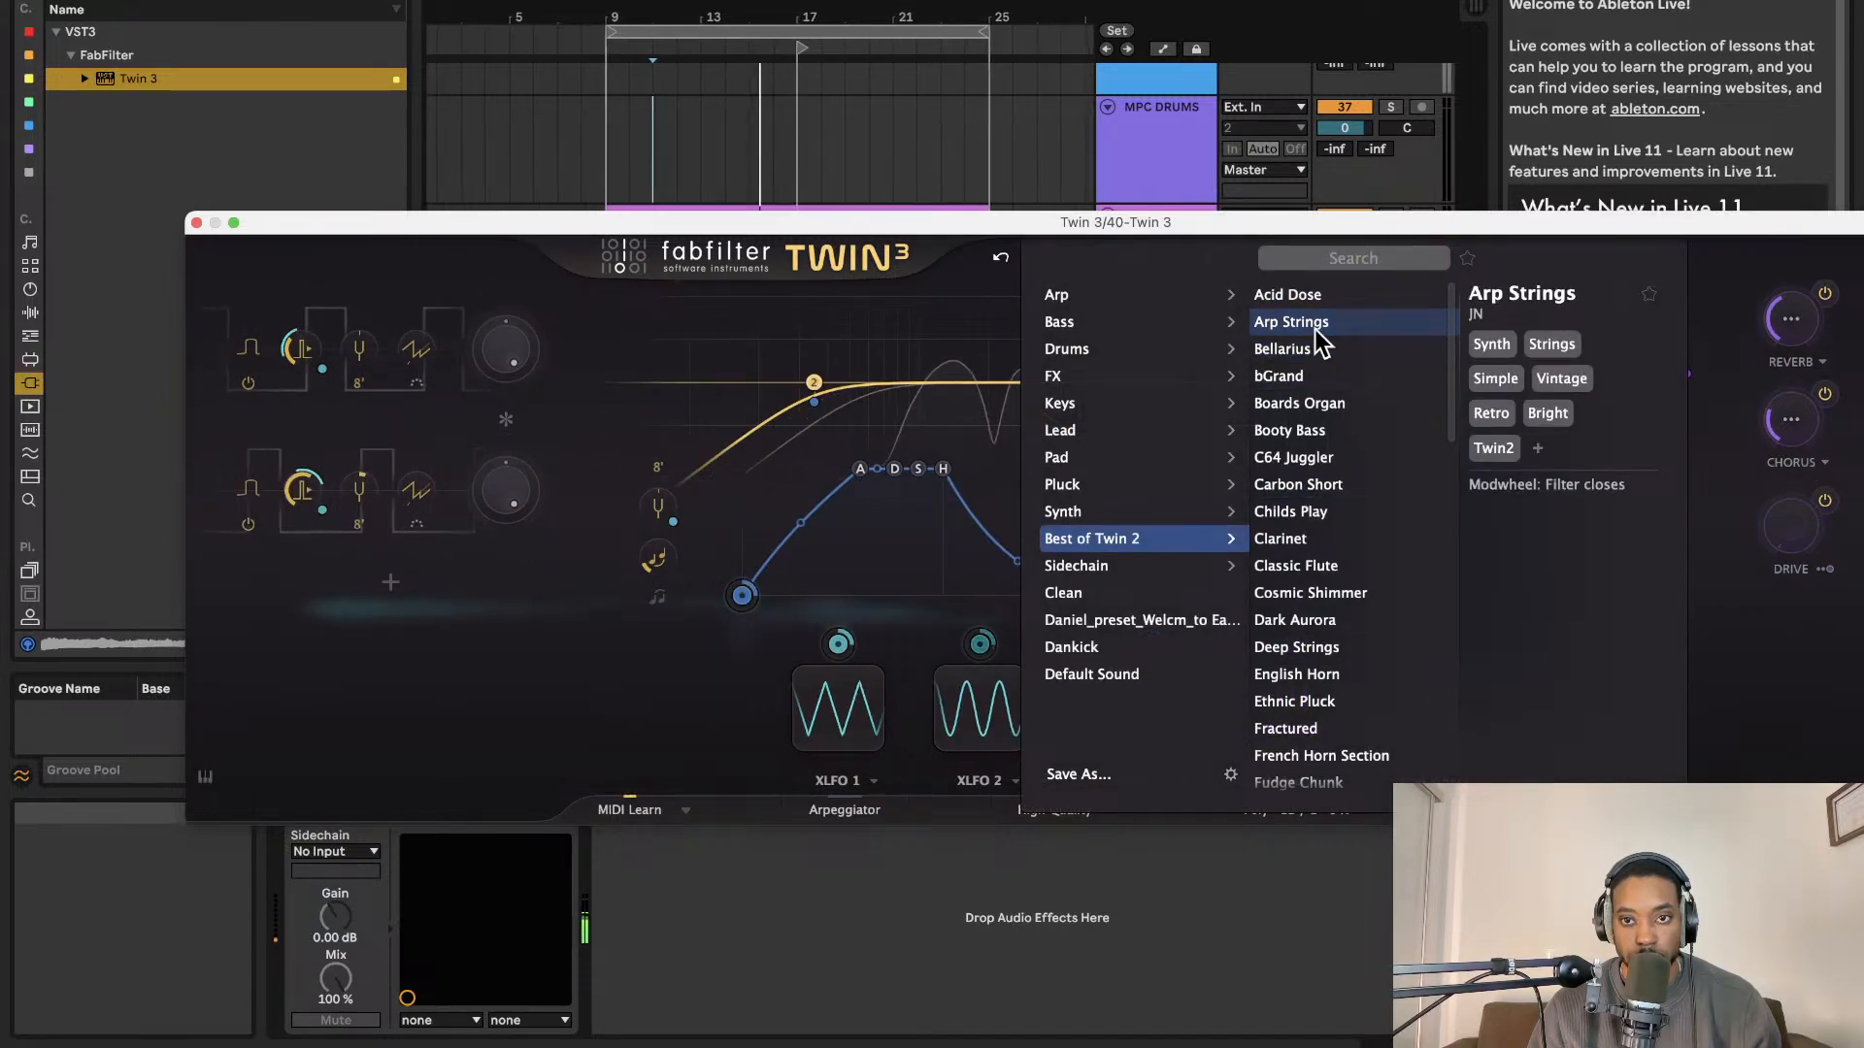
pyautogui.click(1318, 324)
pyautogui.click(1351, 259)
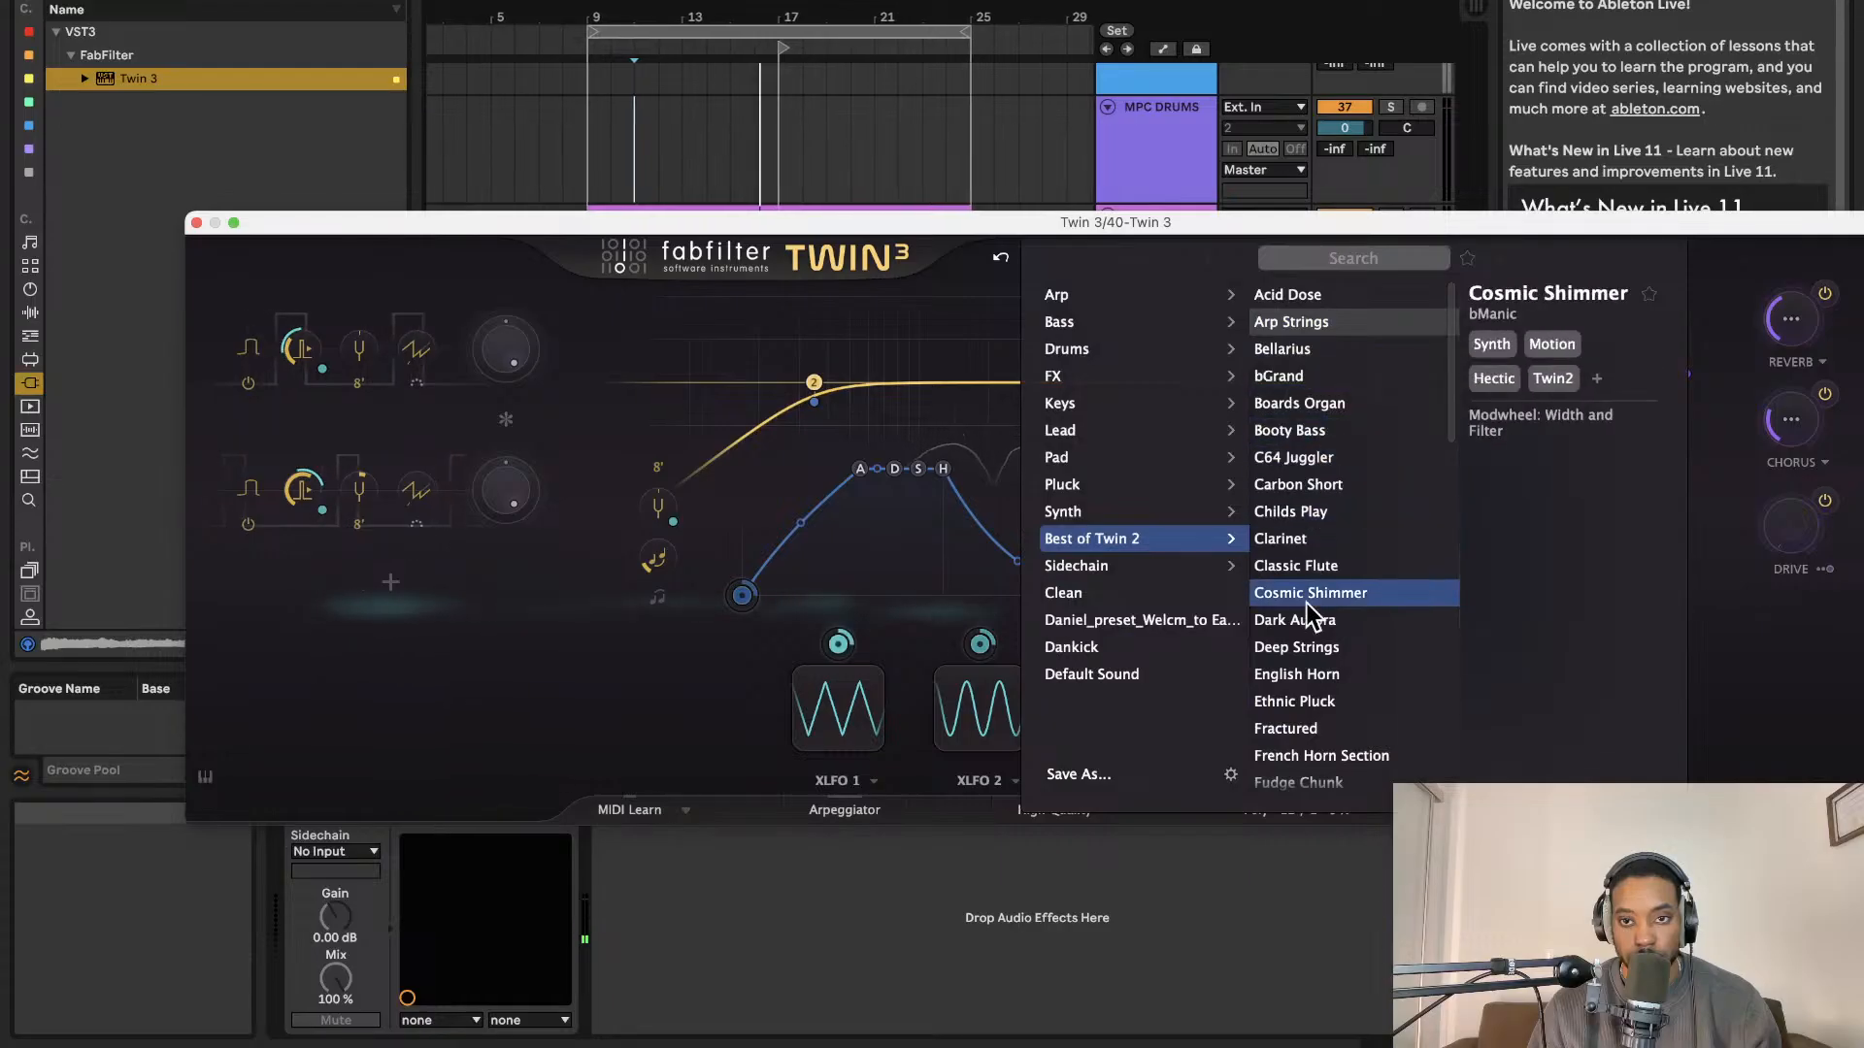
pyautogui.click(1297, 674)
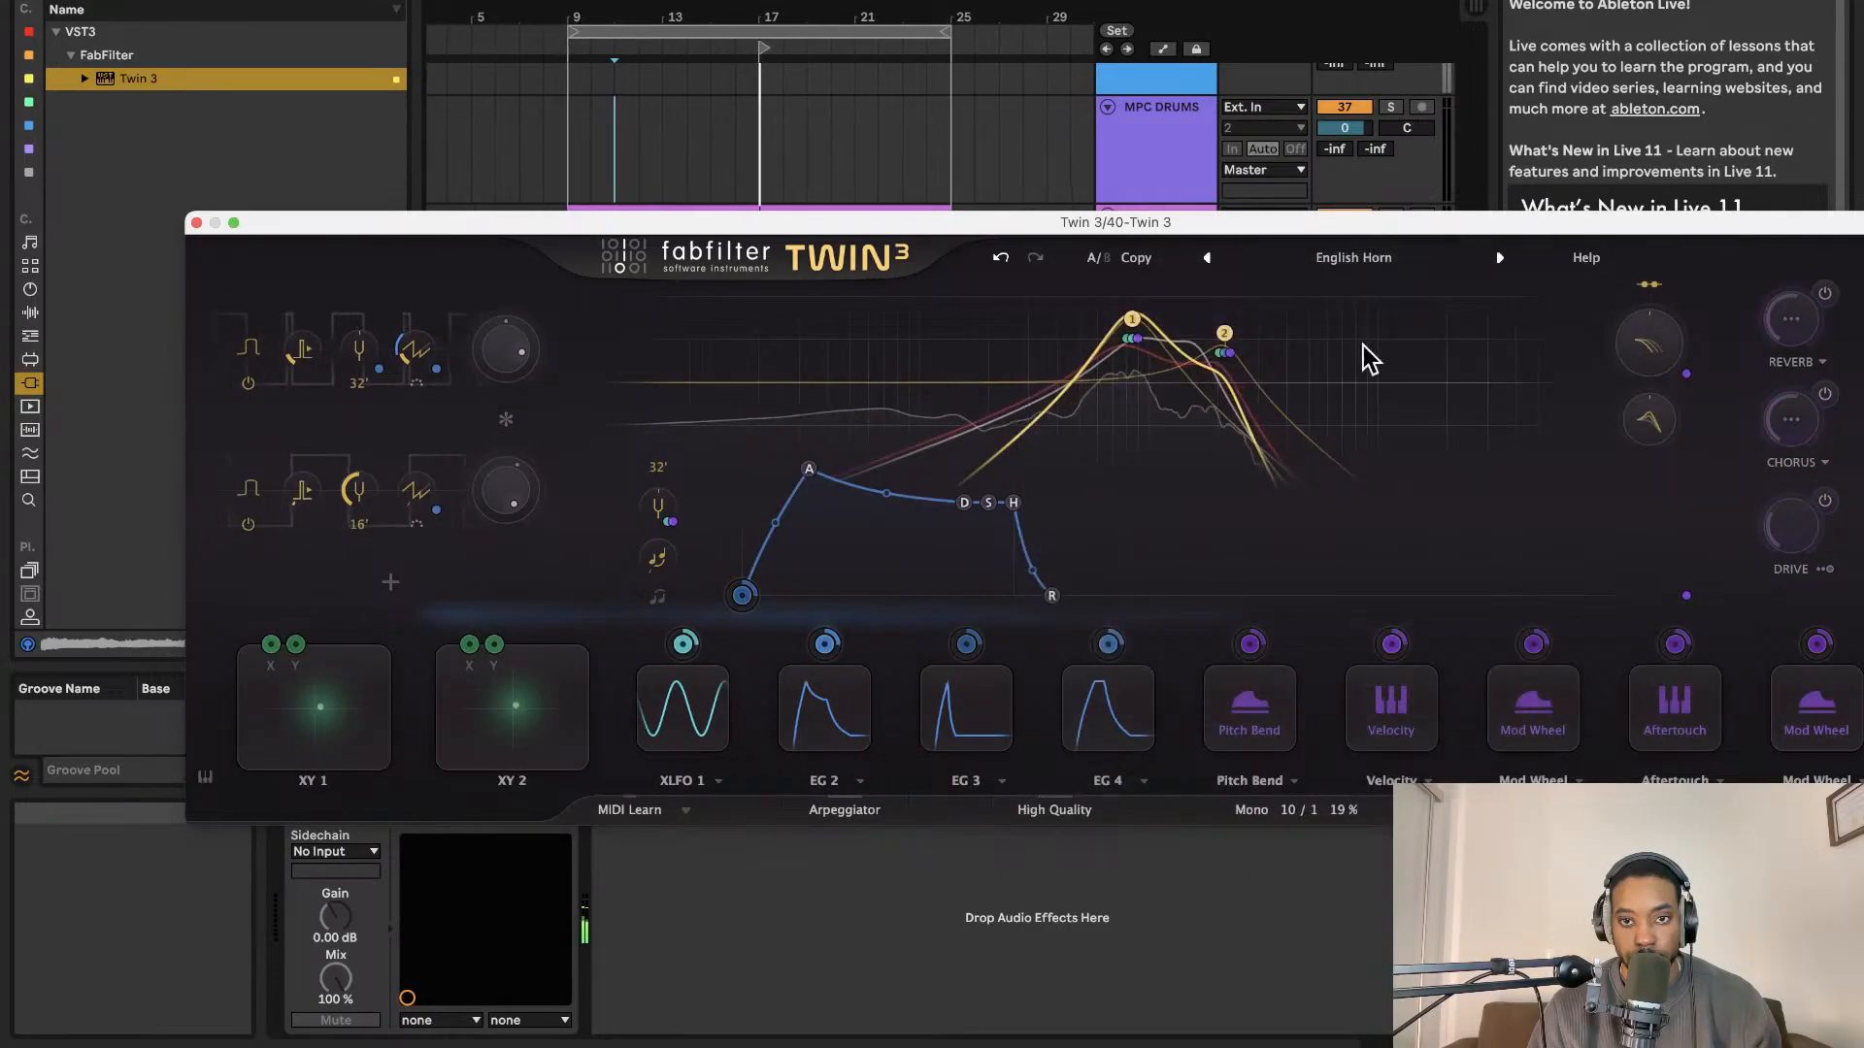
pyautogui.click(1353, 258)
pyautogui.scroll(-5, 1306, 736)
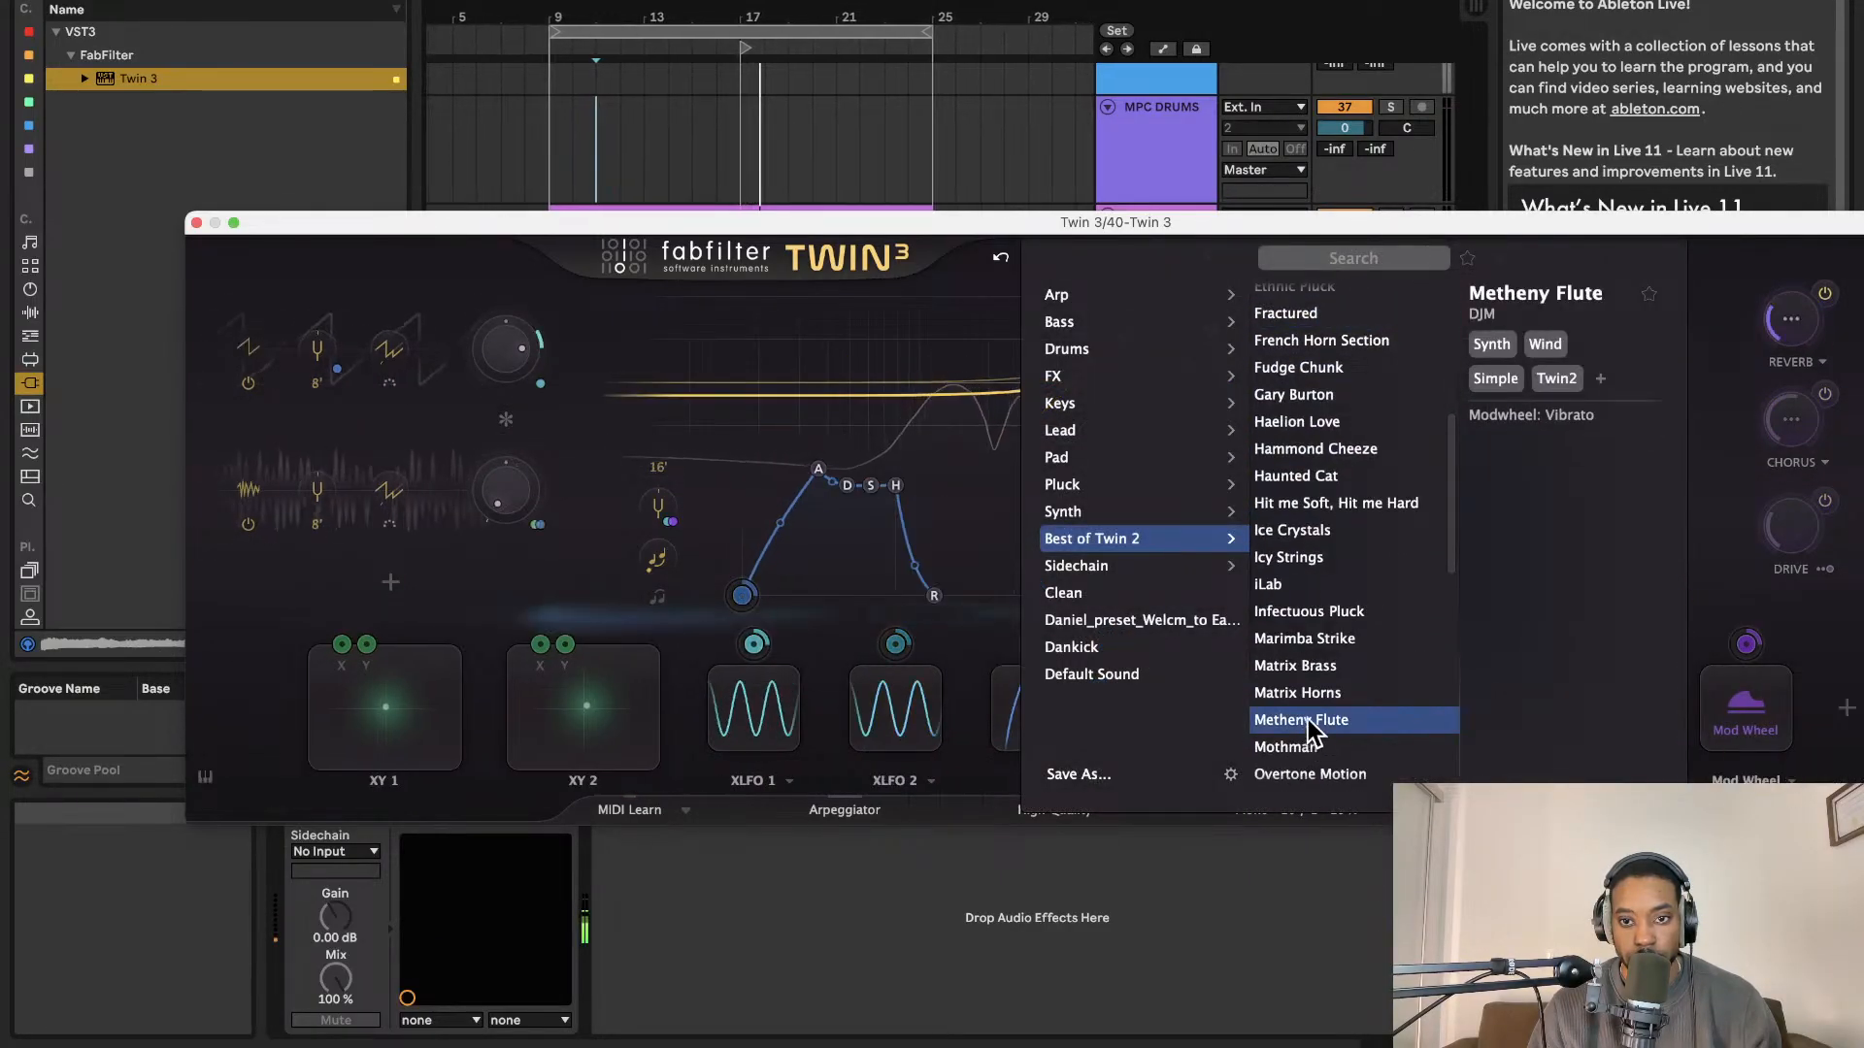
pyautogui.scroll(-4, 1306, 728)
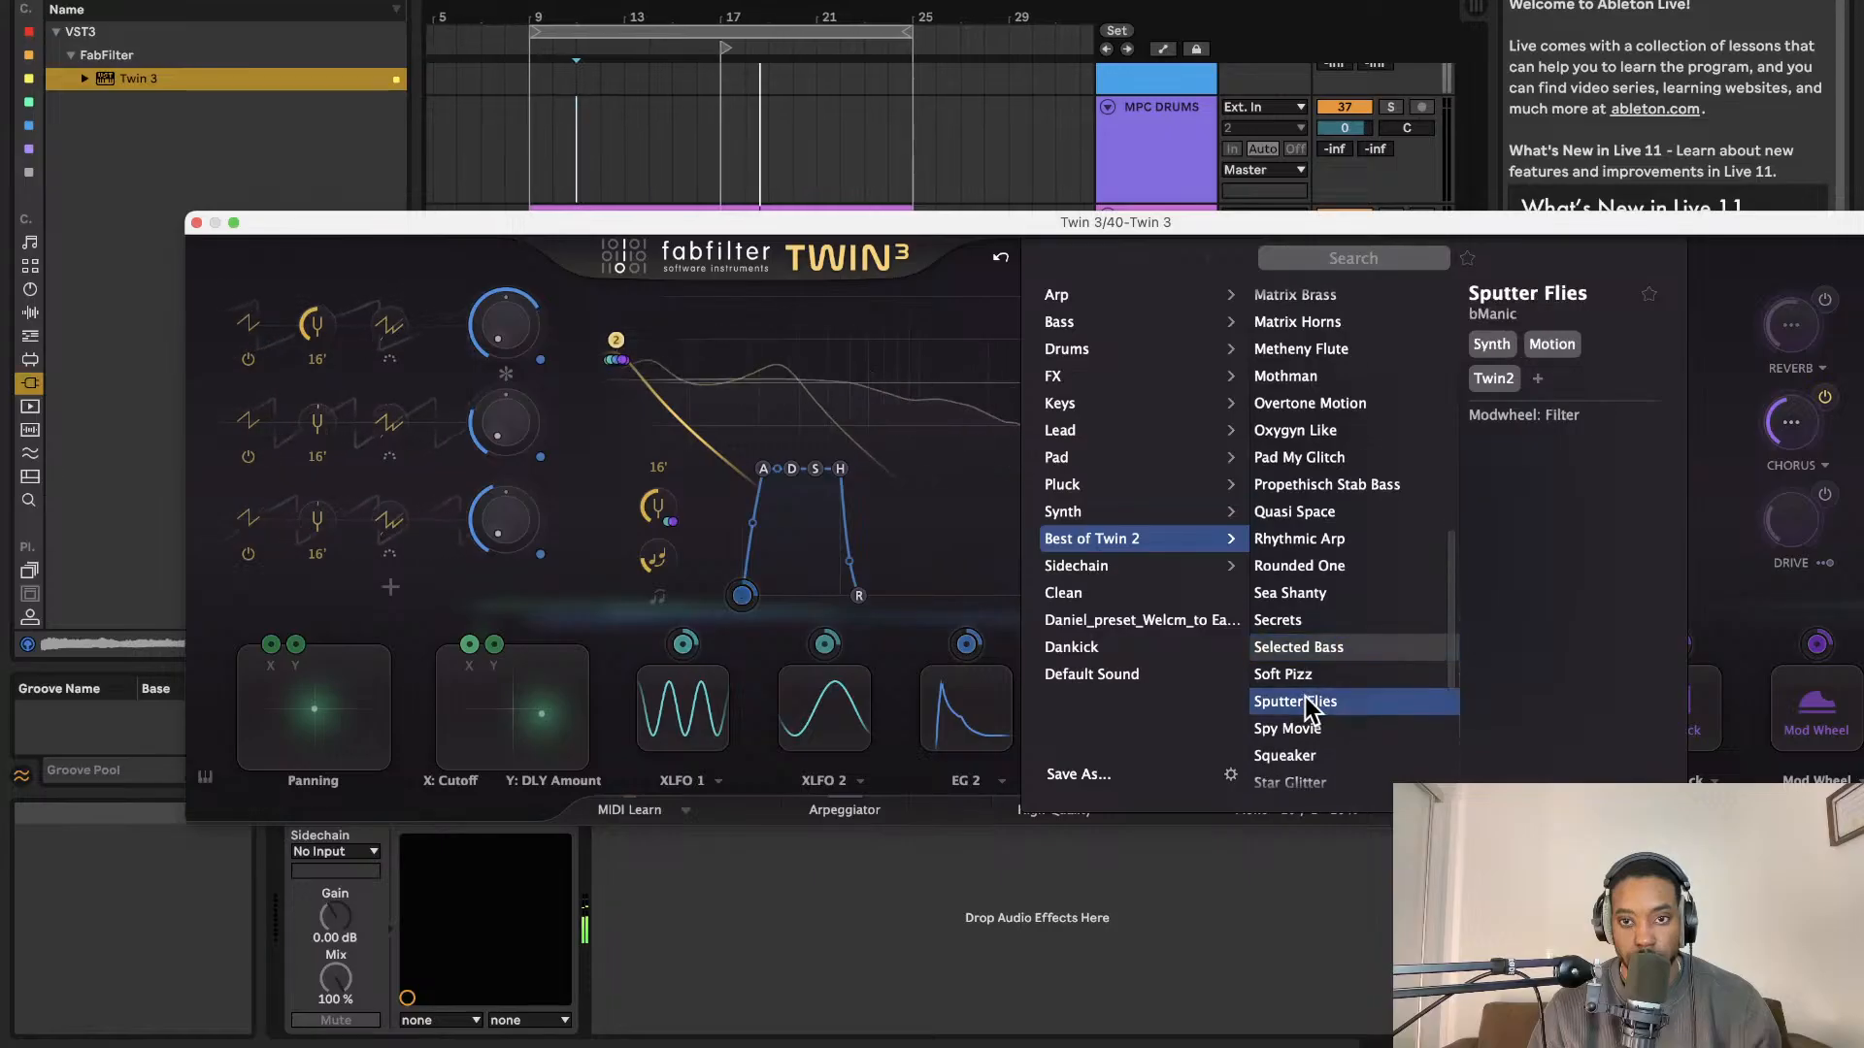
# Look through the other Twin 3 preset categories and audition the Arp preset Laurel.
pyautogui.moveTo(1145, 592)
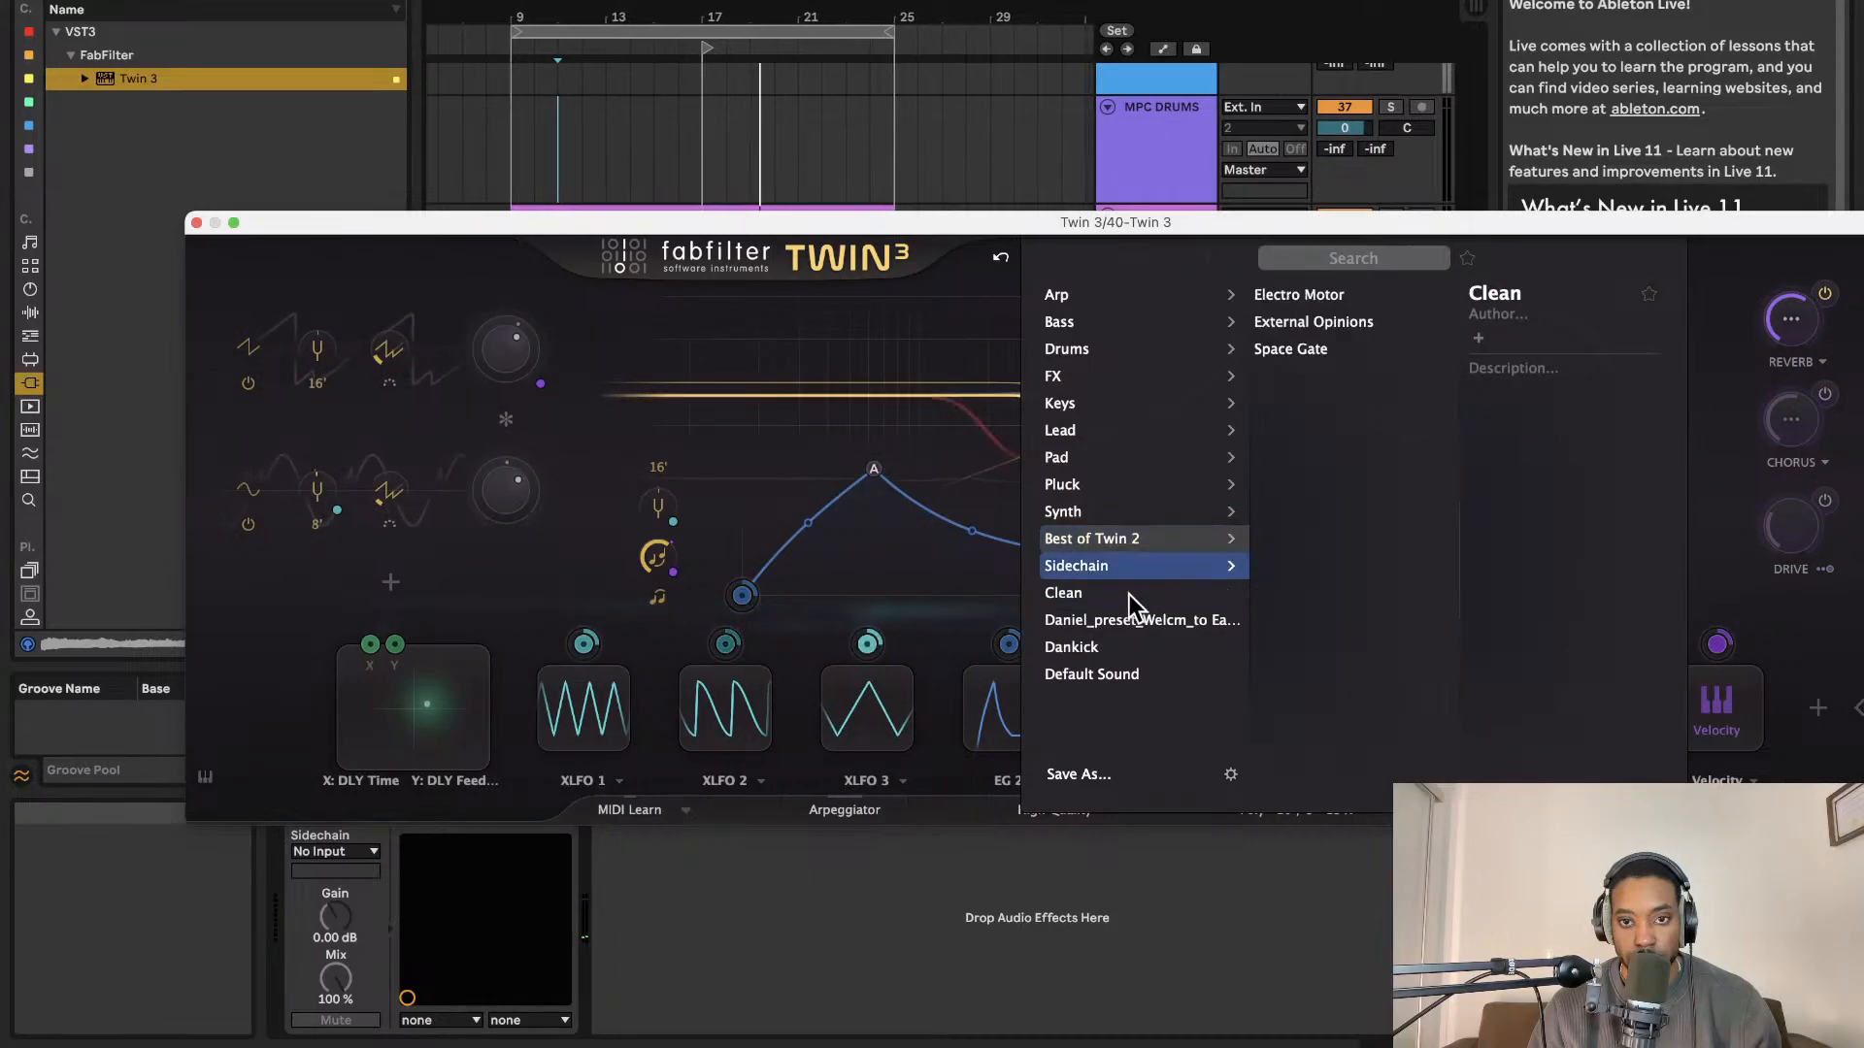
pyautogui.moveTo(1144, 482)
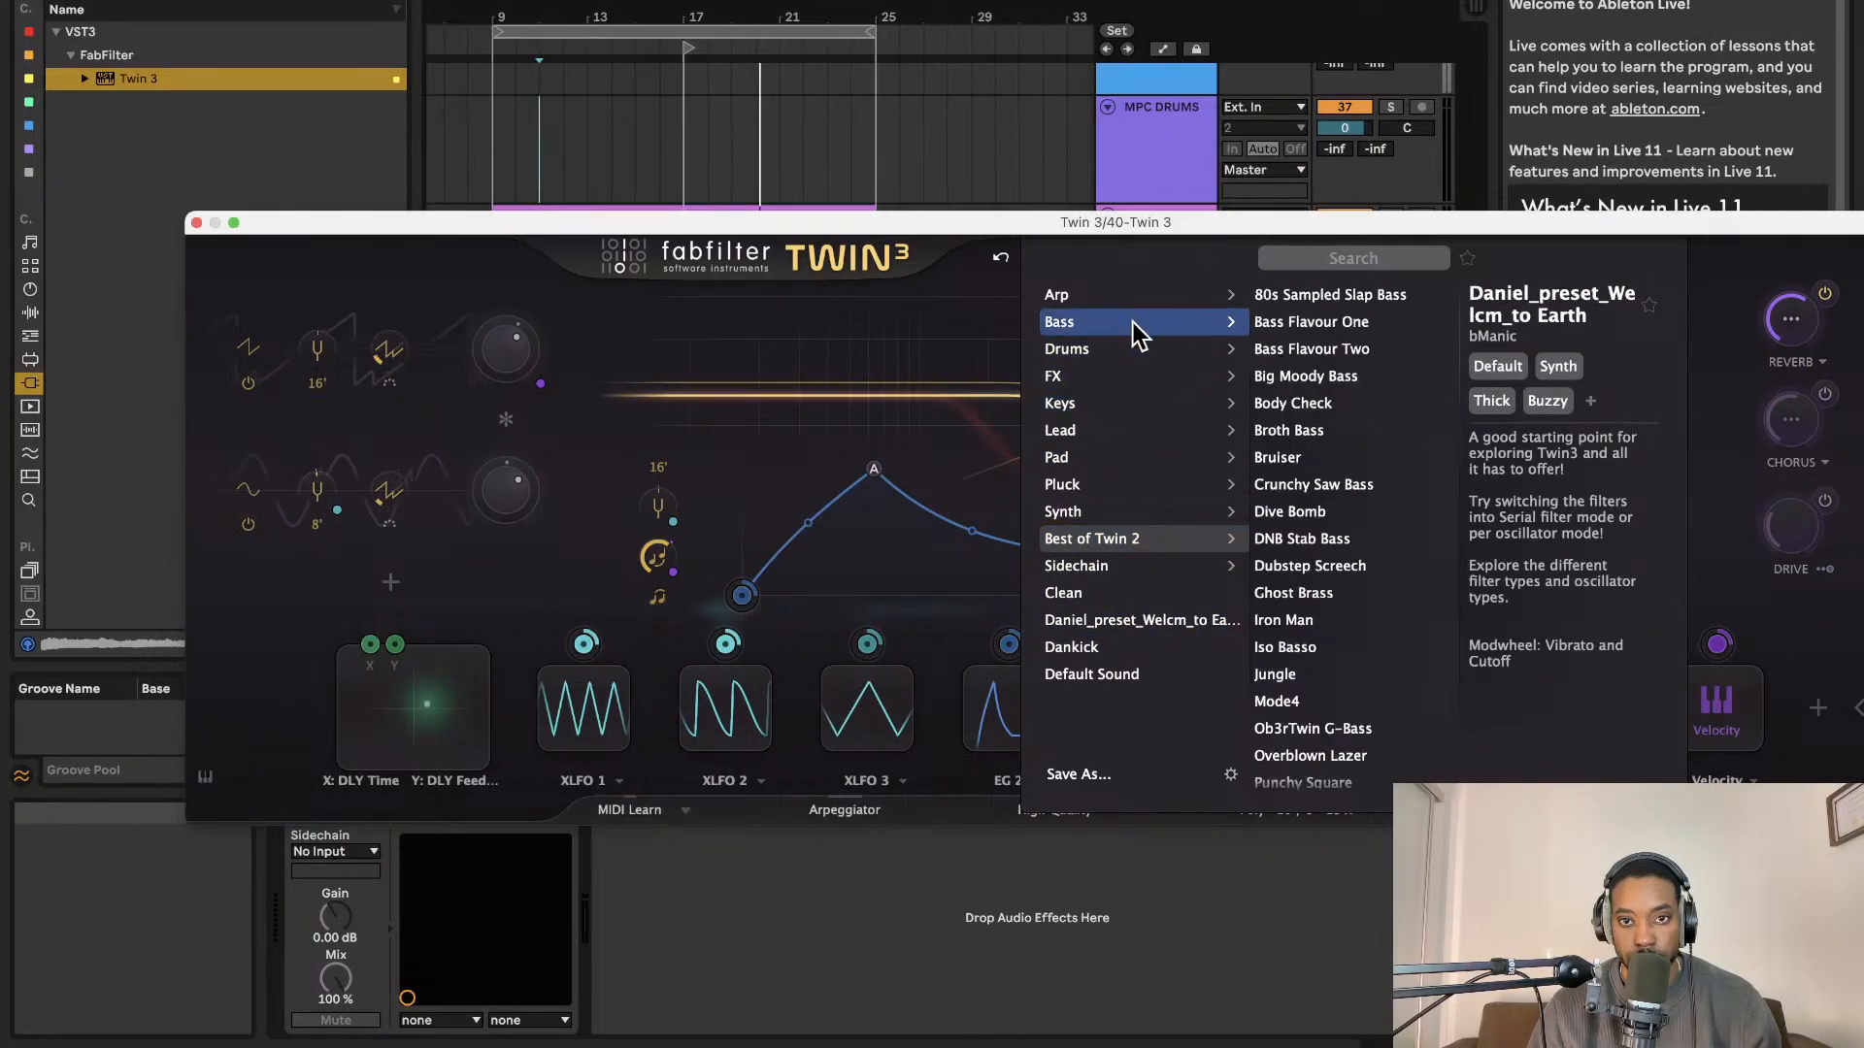
pyautogui.moveTo(1133, 295)
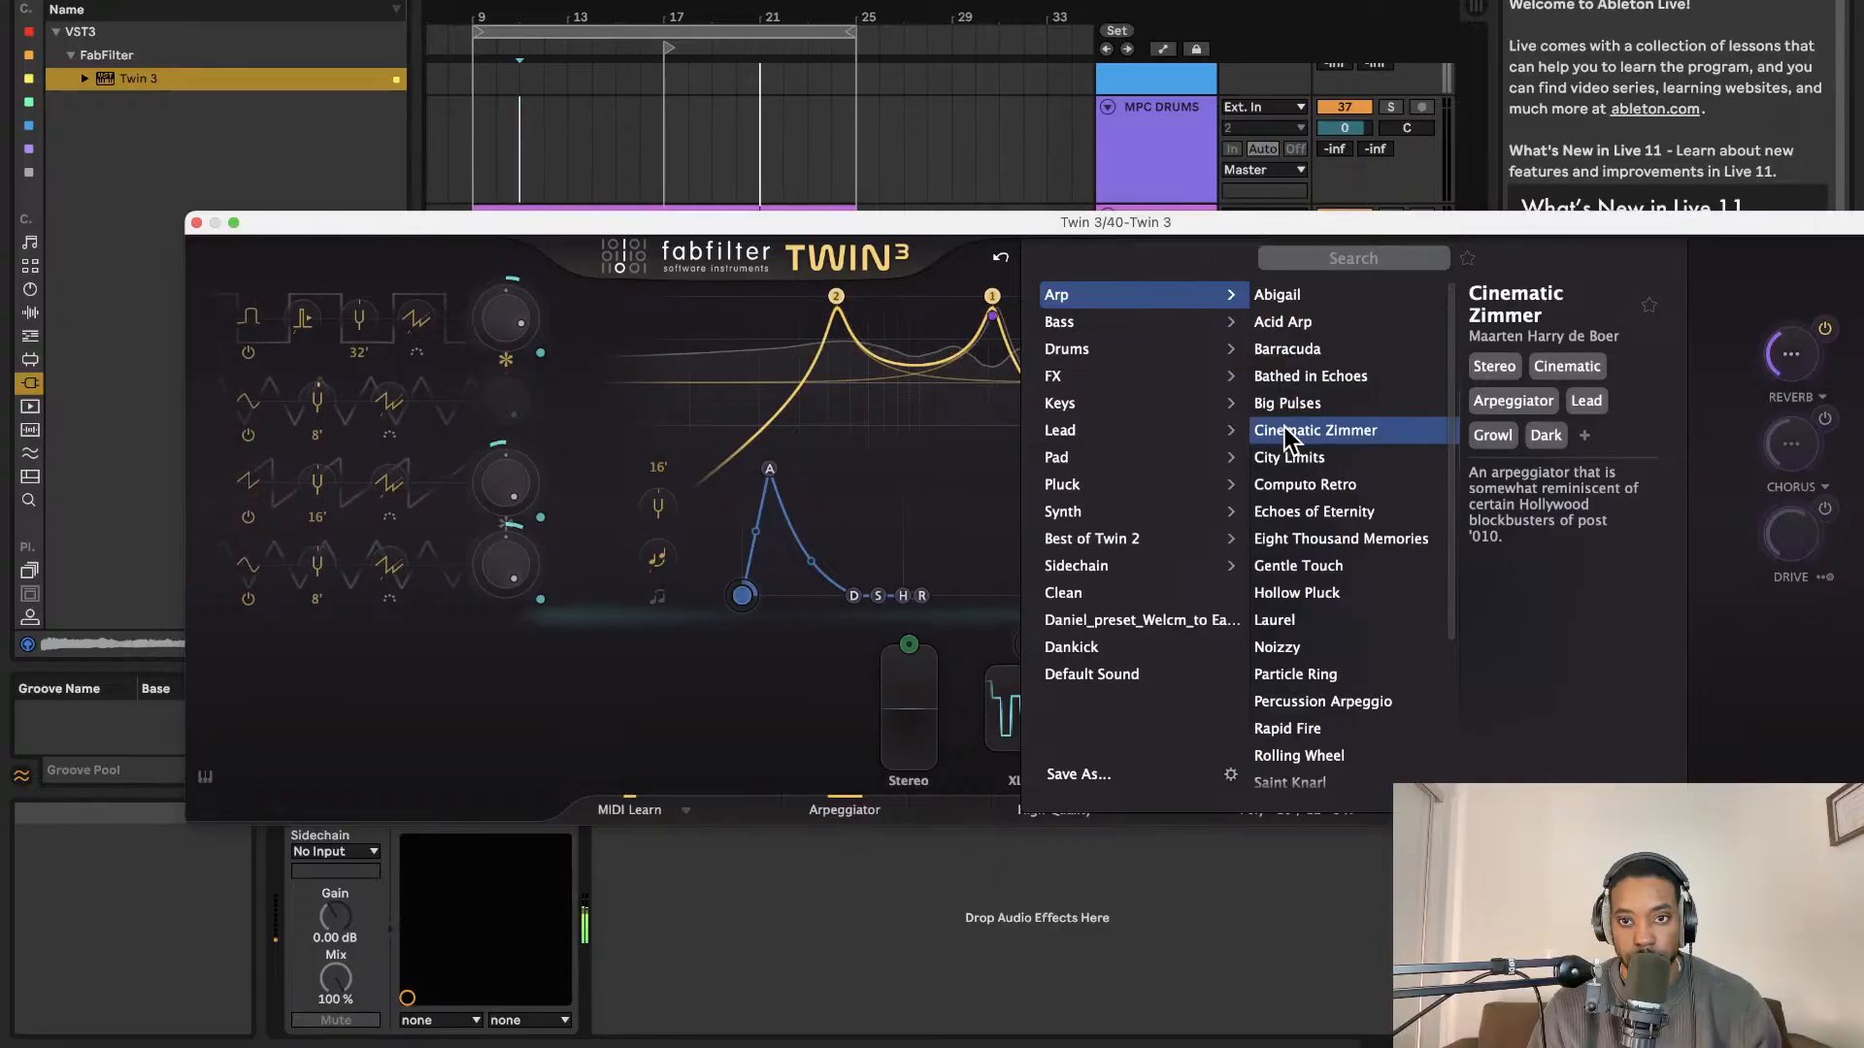
pyautogui.click(1315, 621)
# Audition the Arp preset Soft Shards, load the Arp preset Unisaurus, and close the Twin 3 window.
pyautogui.click(1325, 259)
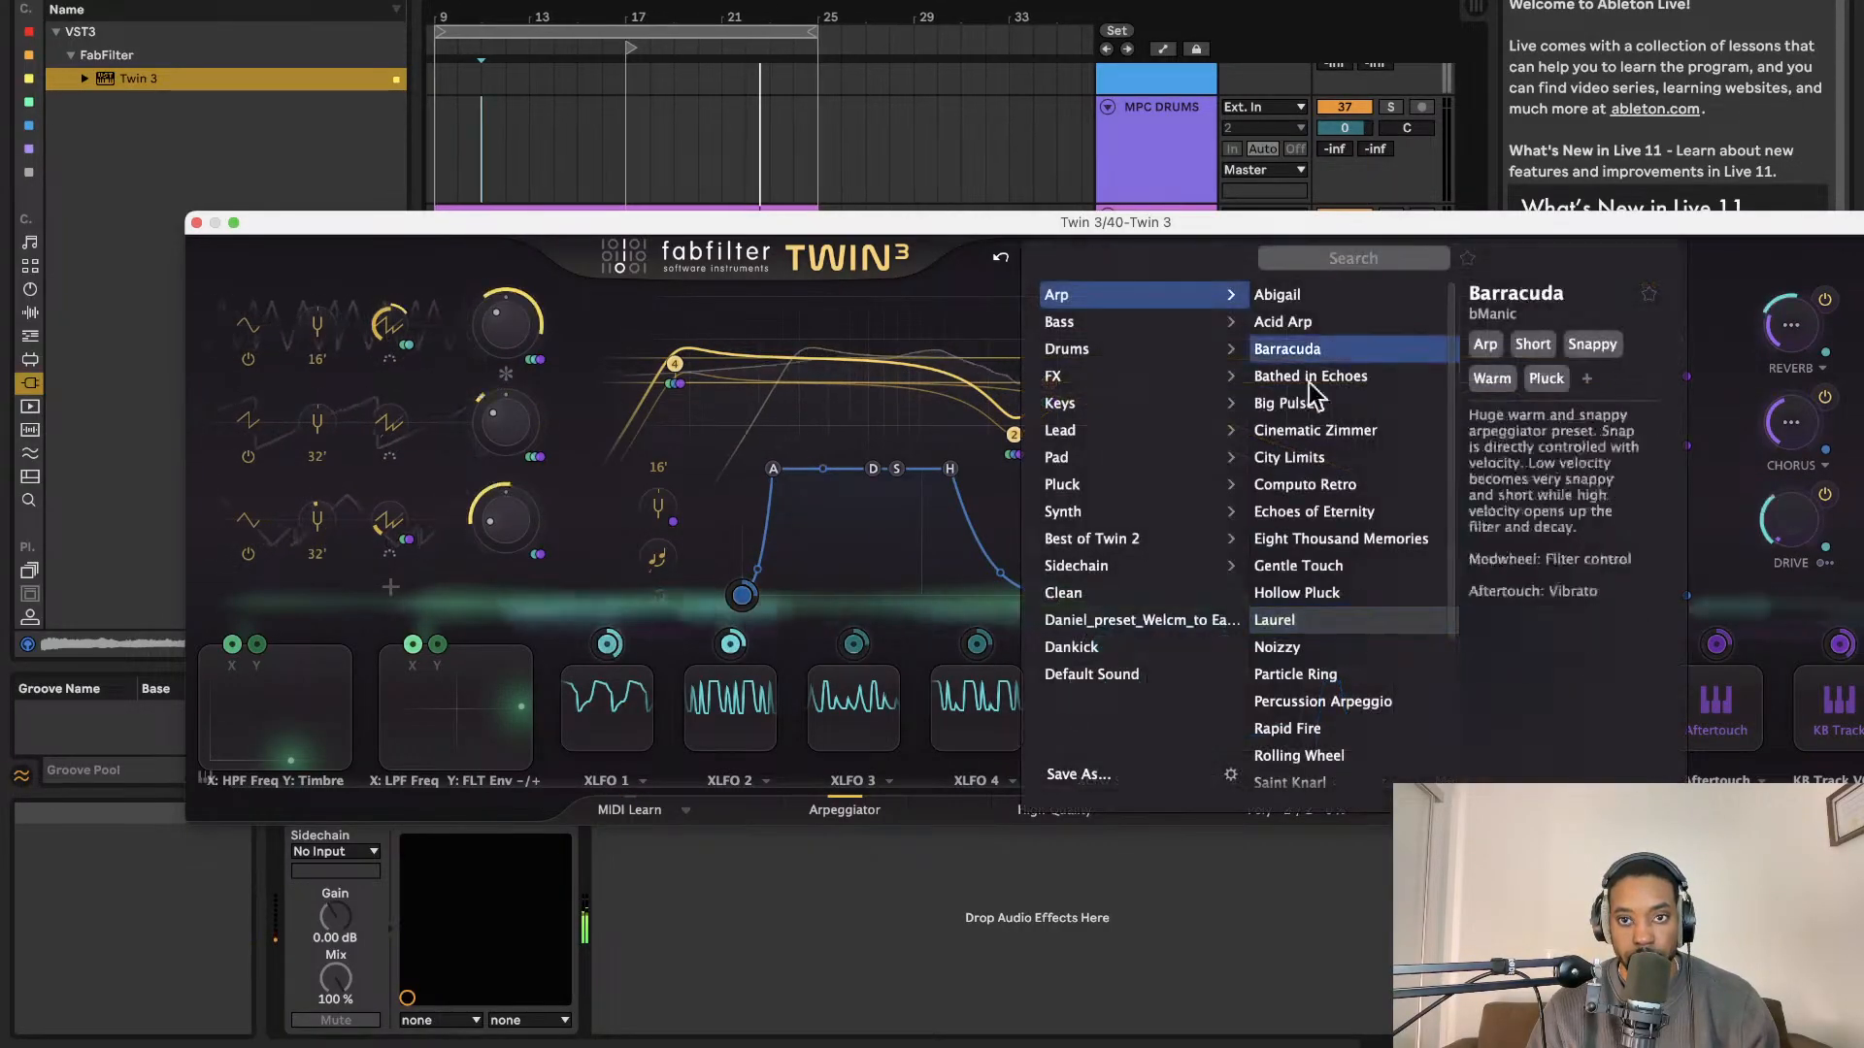
pyautogui.scroll(-3, 1293, 777)
pyautogui.click(1294, 740)
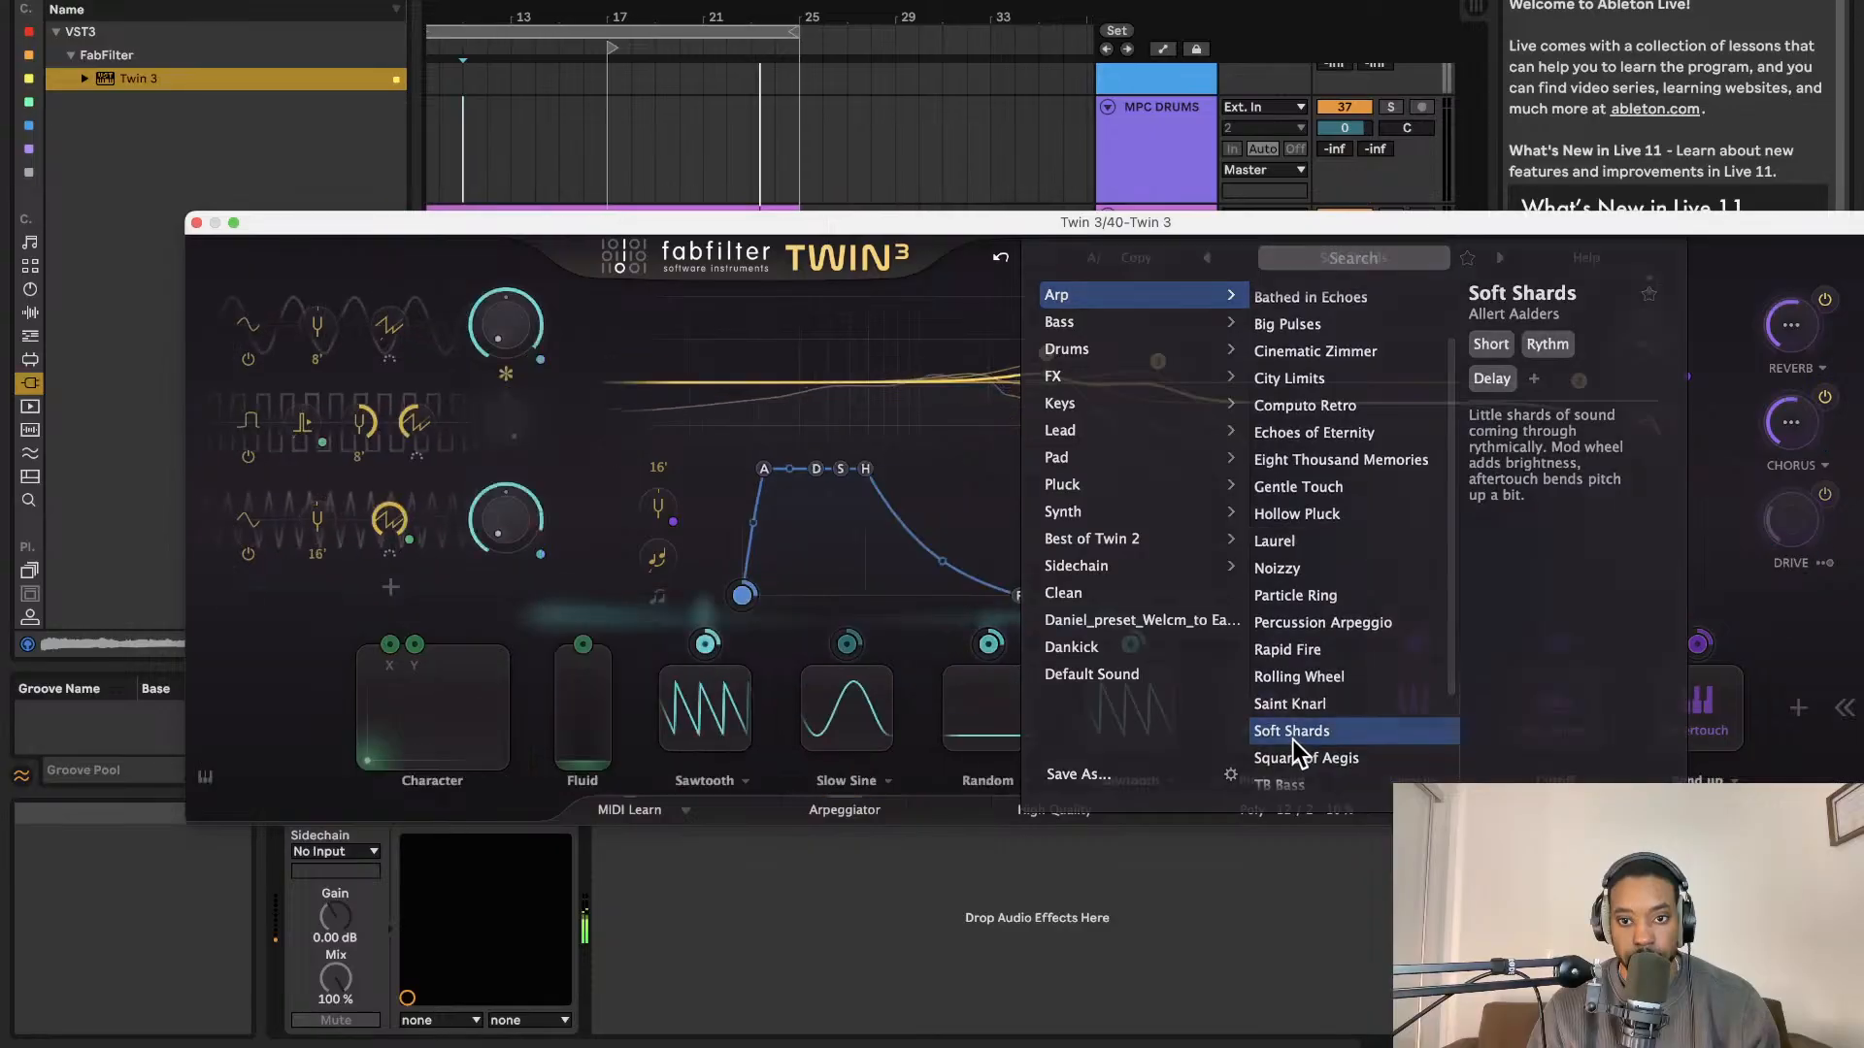
pyautogui.click(1359, 258)
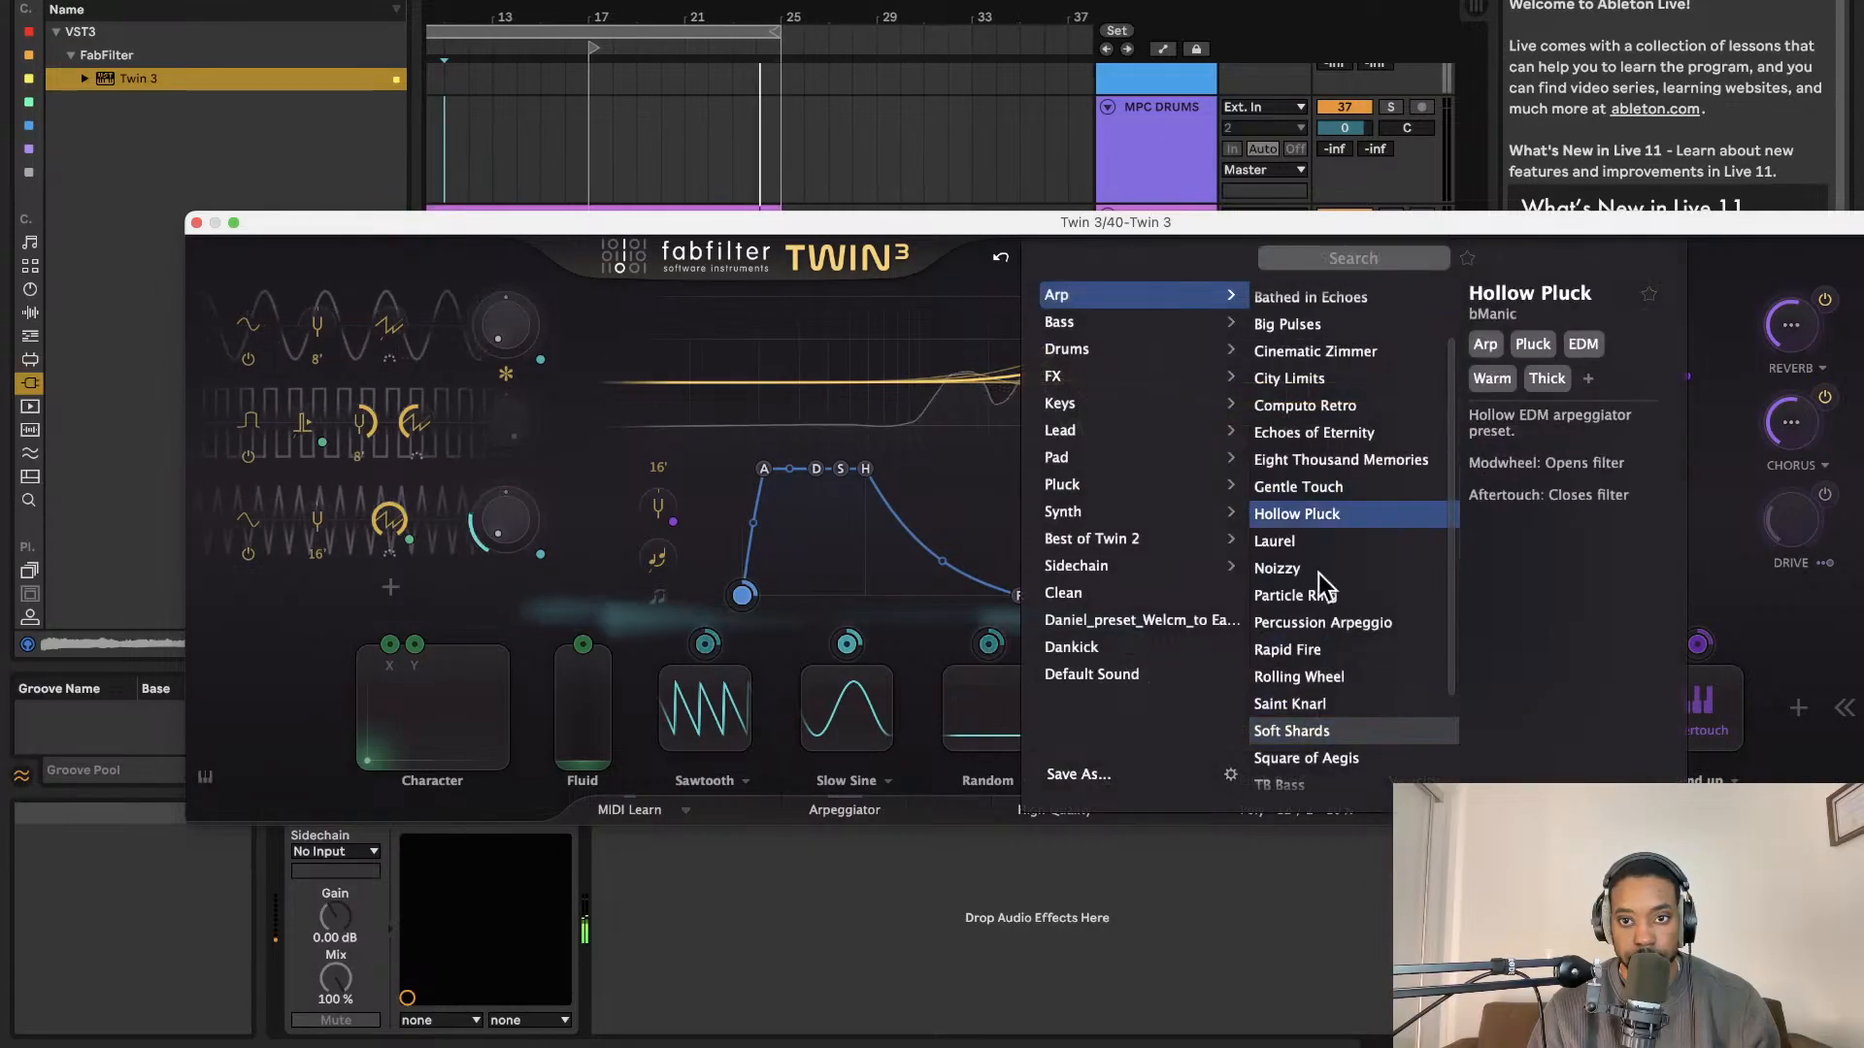
pyautogui.click(1334, 705)
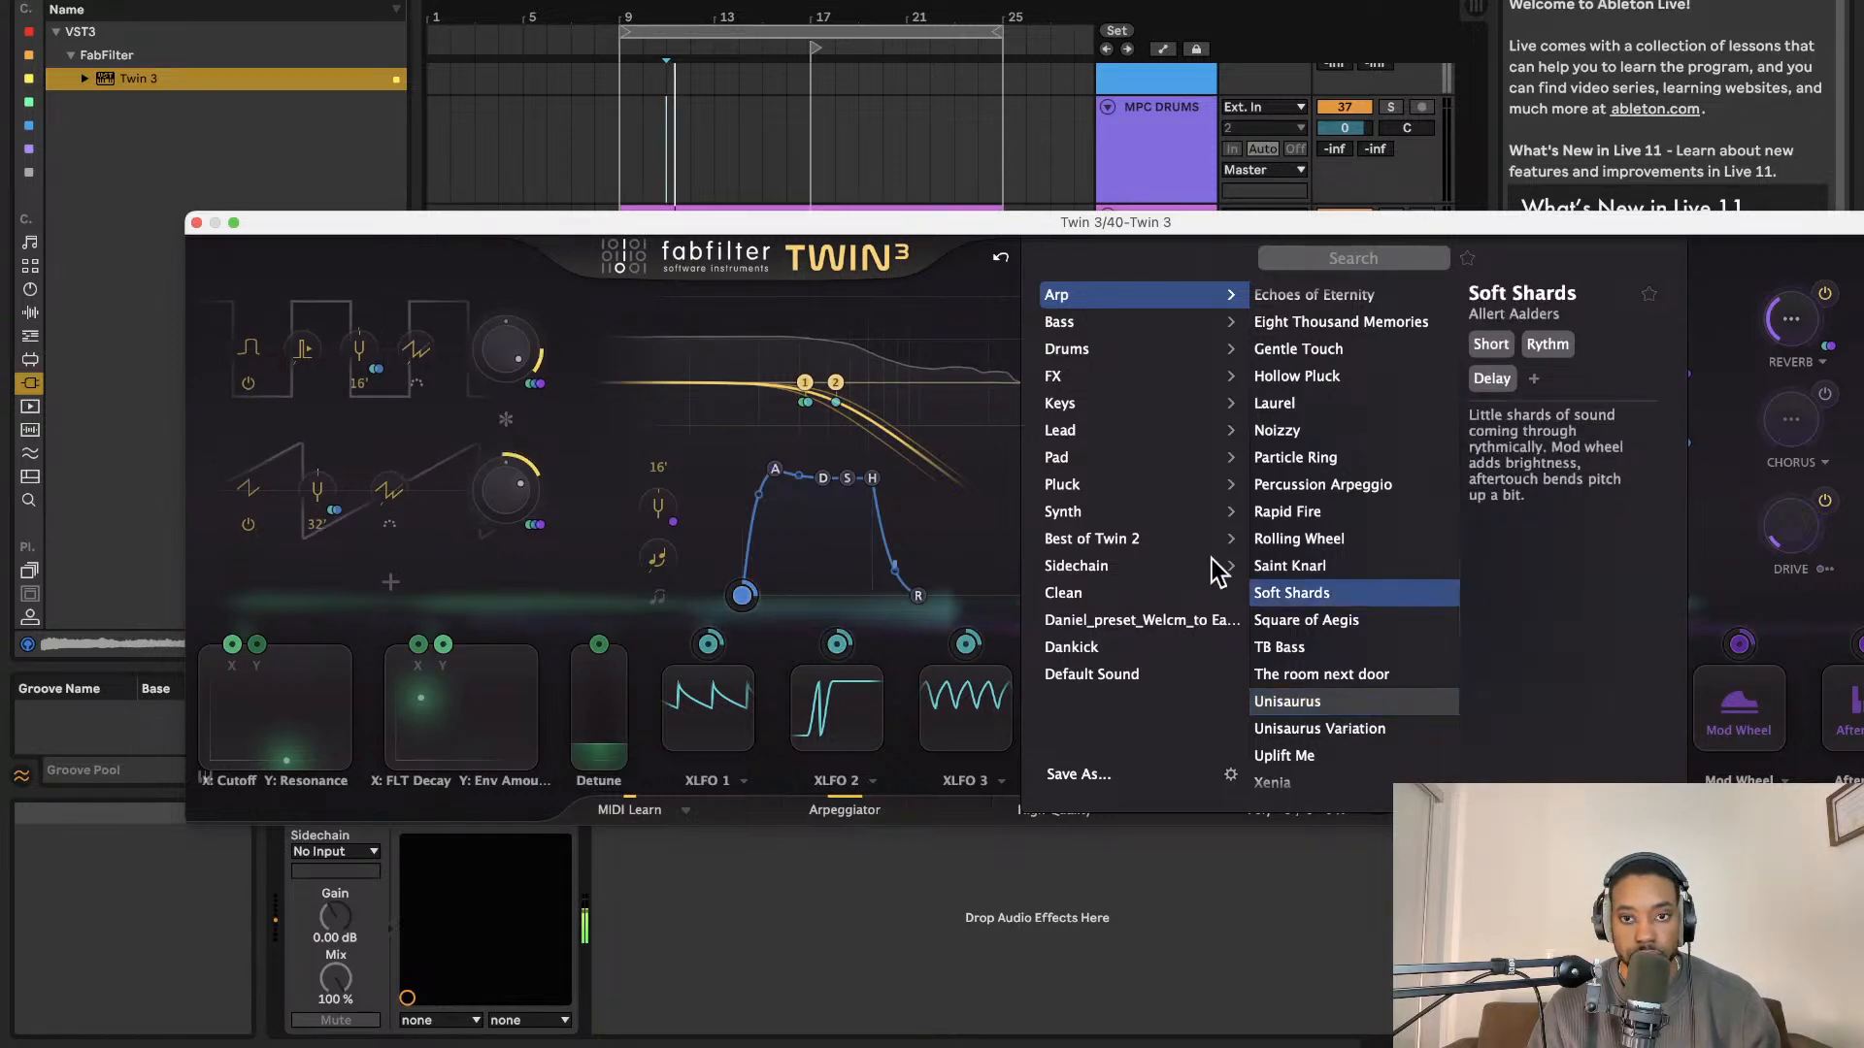
pyautogui.click(874, 456)
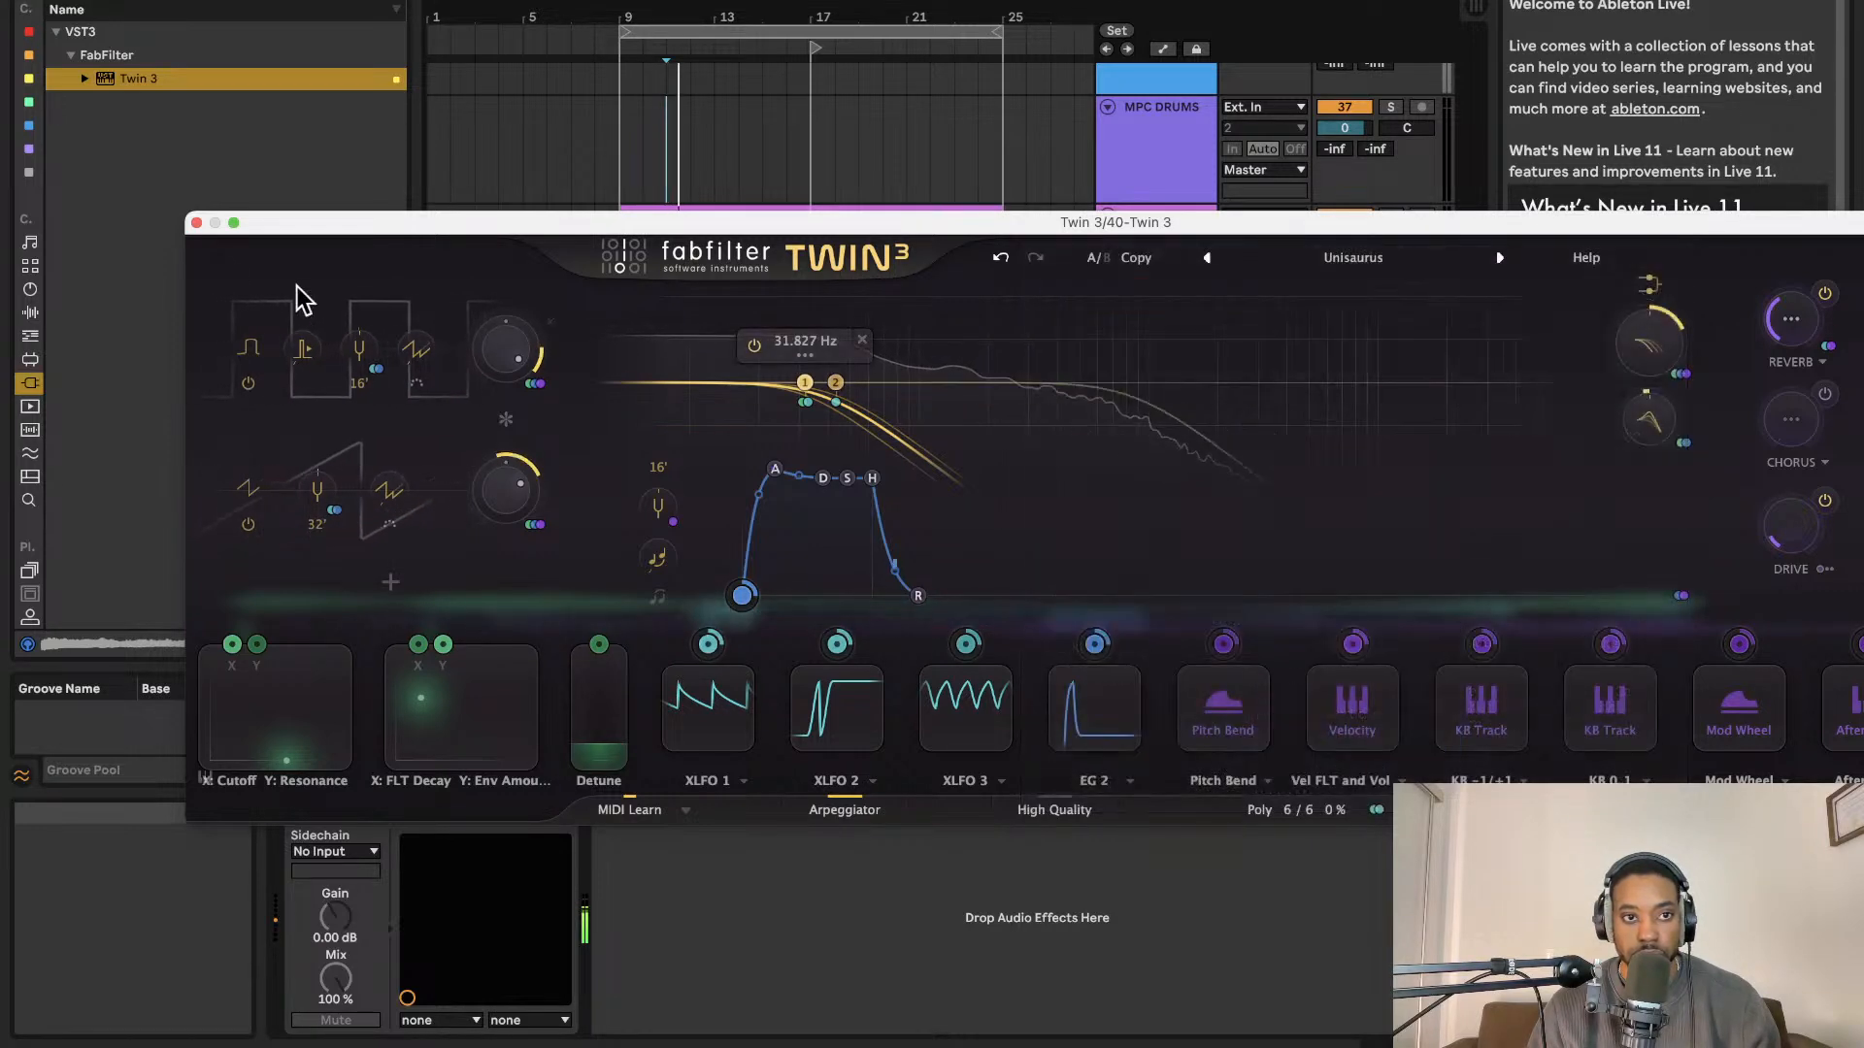
pyautogui.click(197, 223)
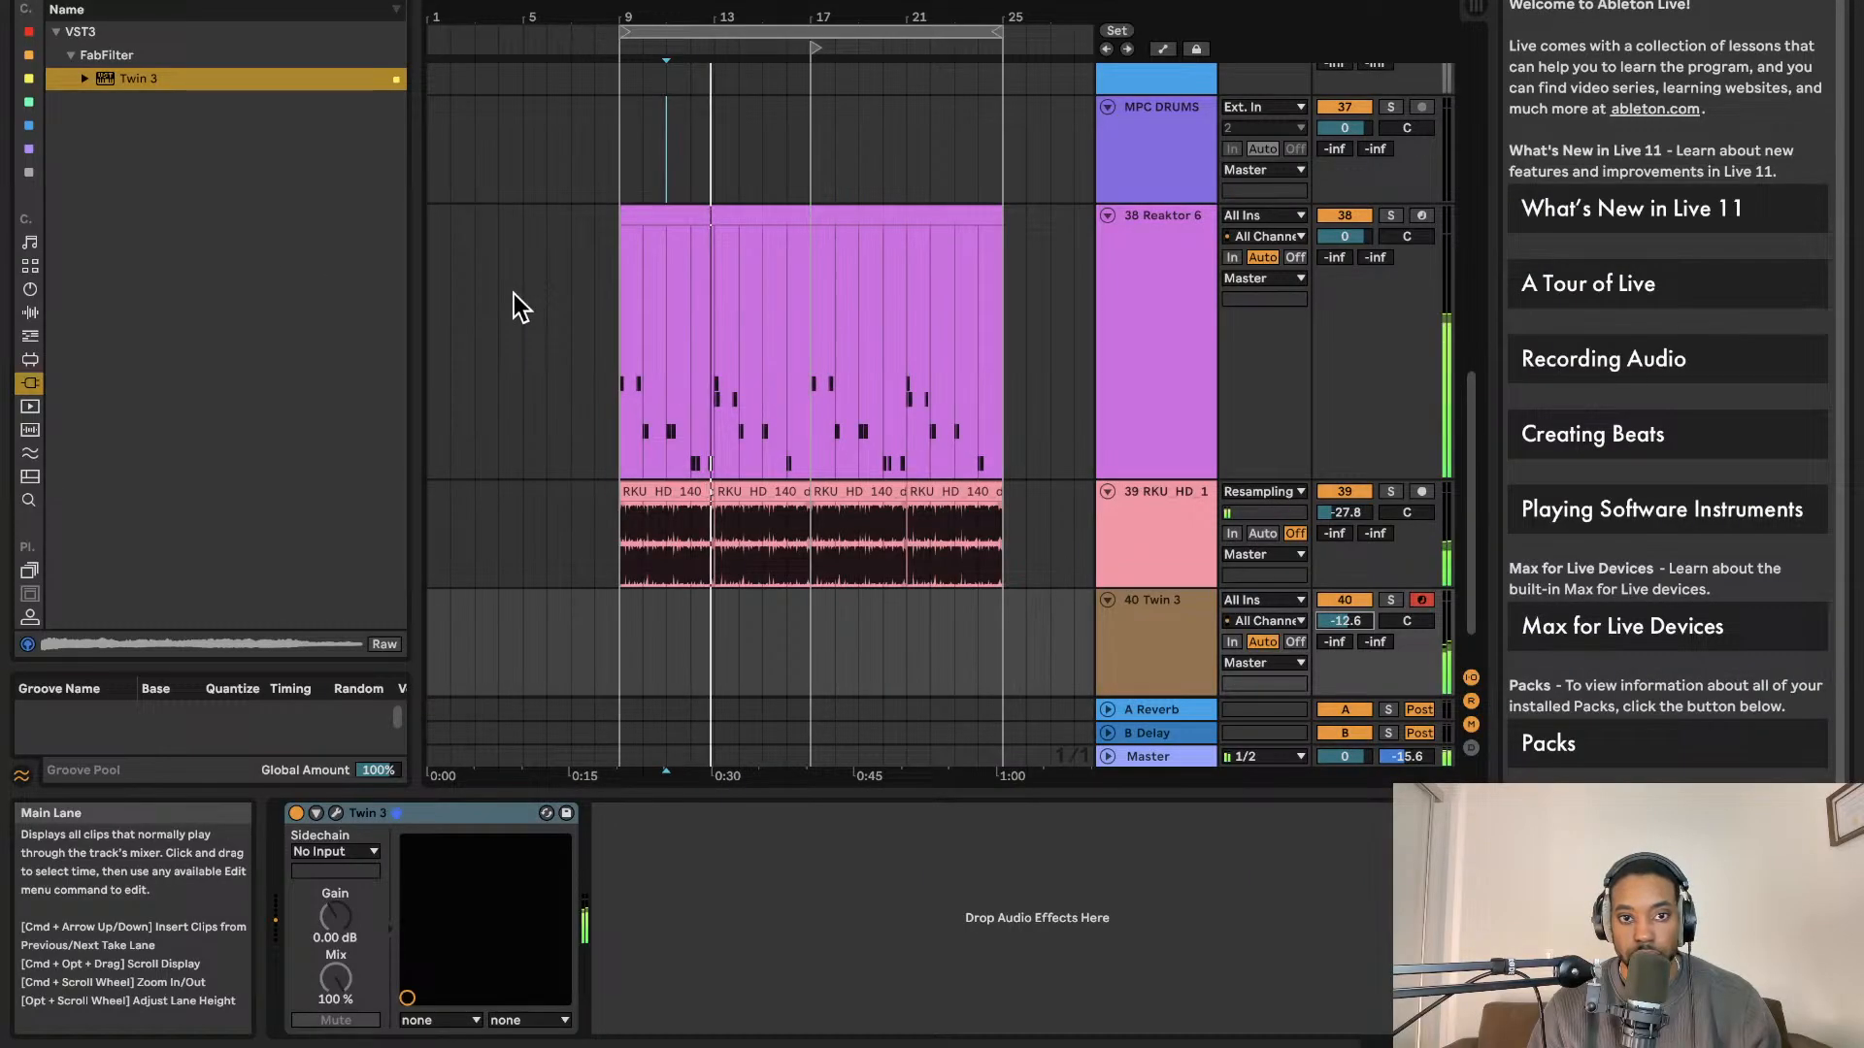
# Capture the played notes as a MIDI clip on the Twin 3 track and trim it to bars 13 to 17.
pyautogui.scroll(1, 514, 307)
pyautogui.hscroll(1, 563, 301)
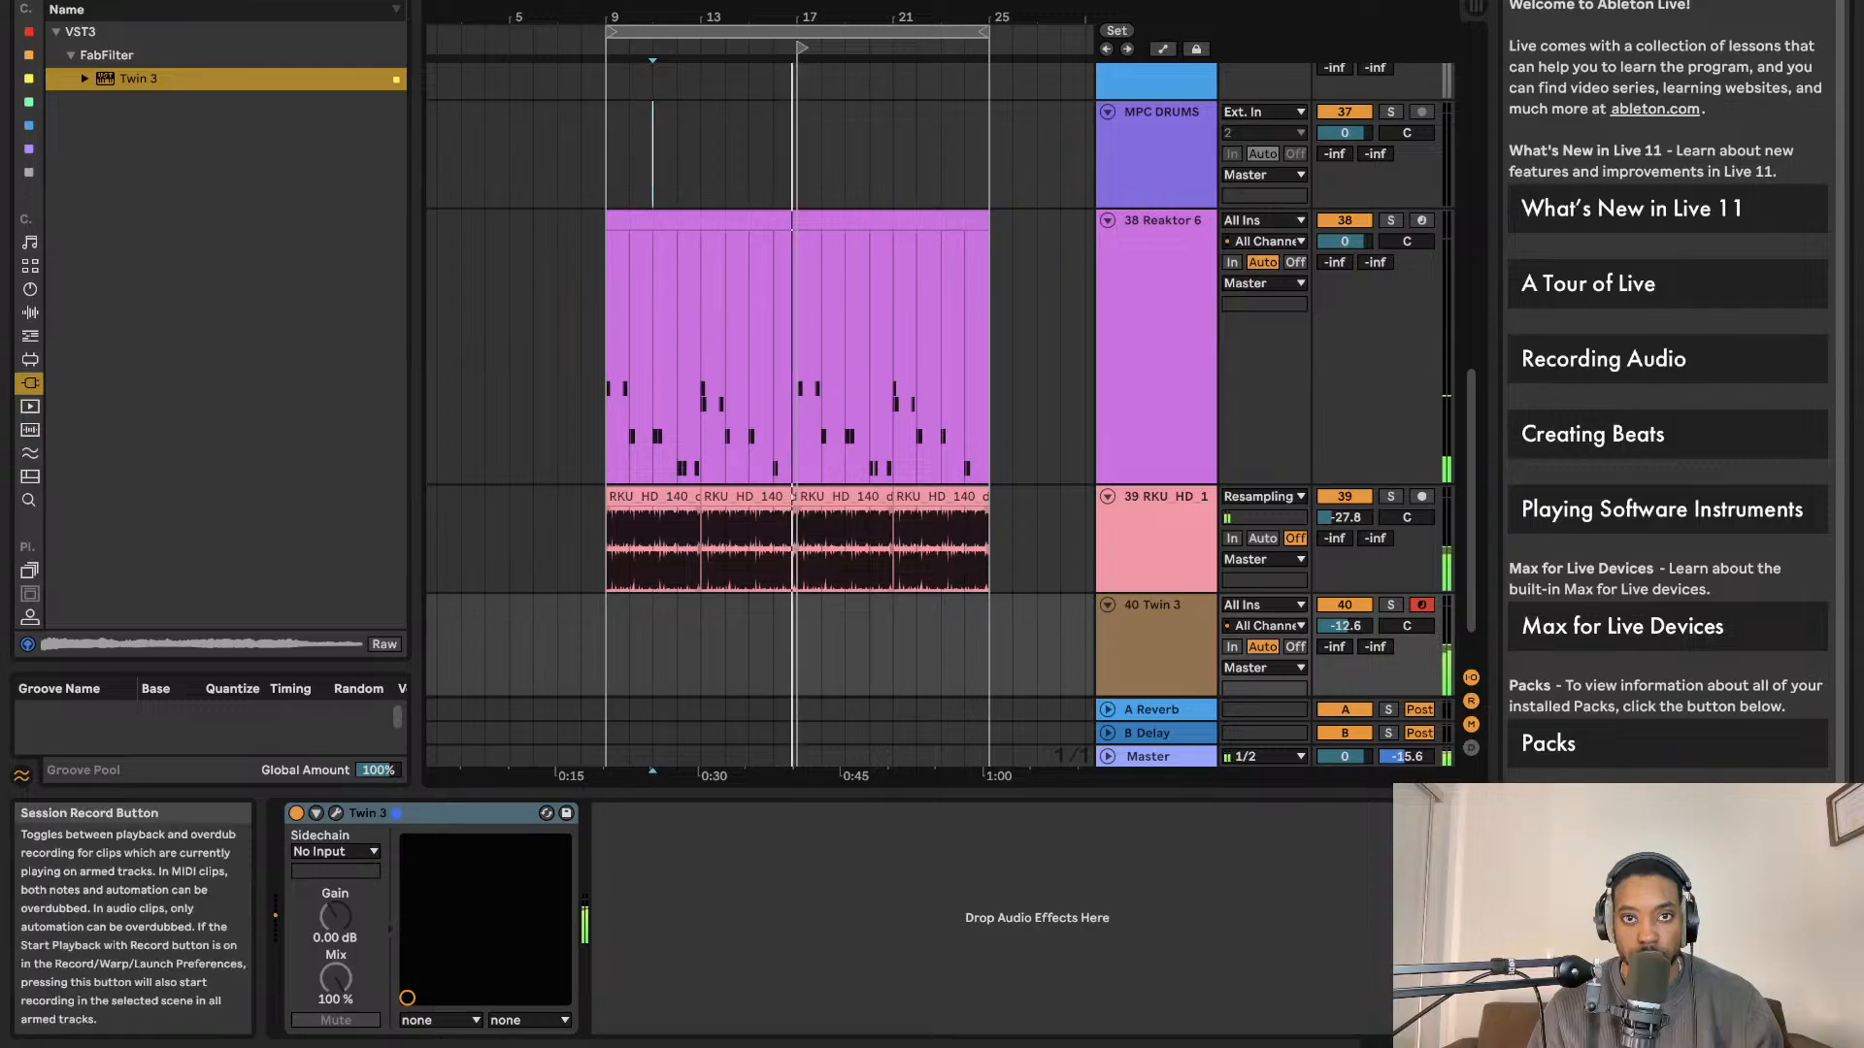
pyautogui.press('super+shift+c')
pyautogui.moveTo(608, 622); pyautogui.dragTo(656, 604)
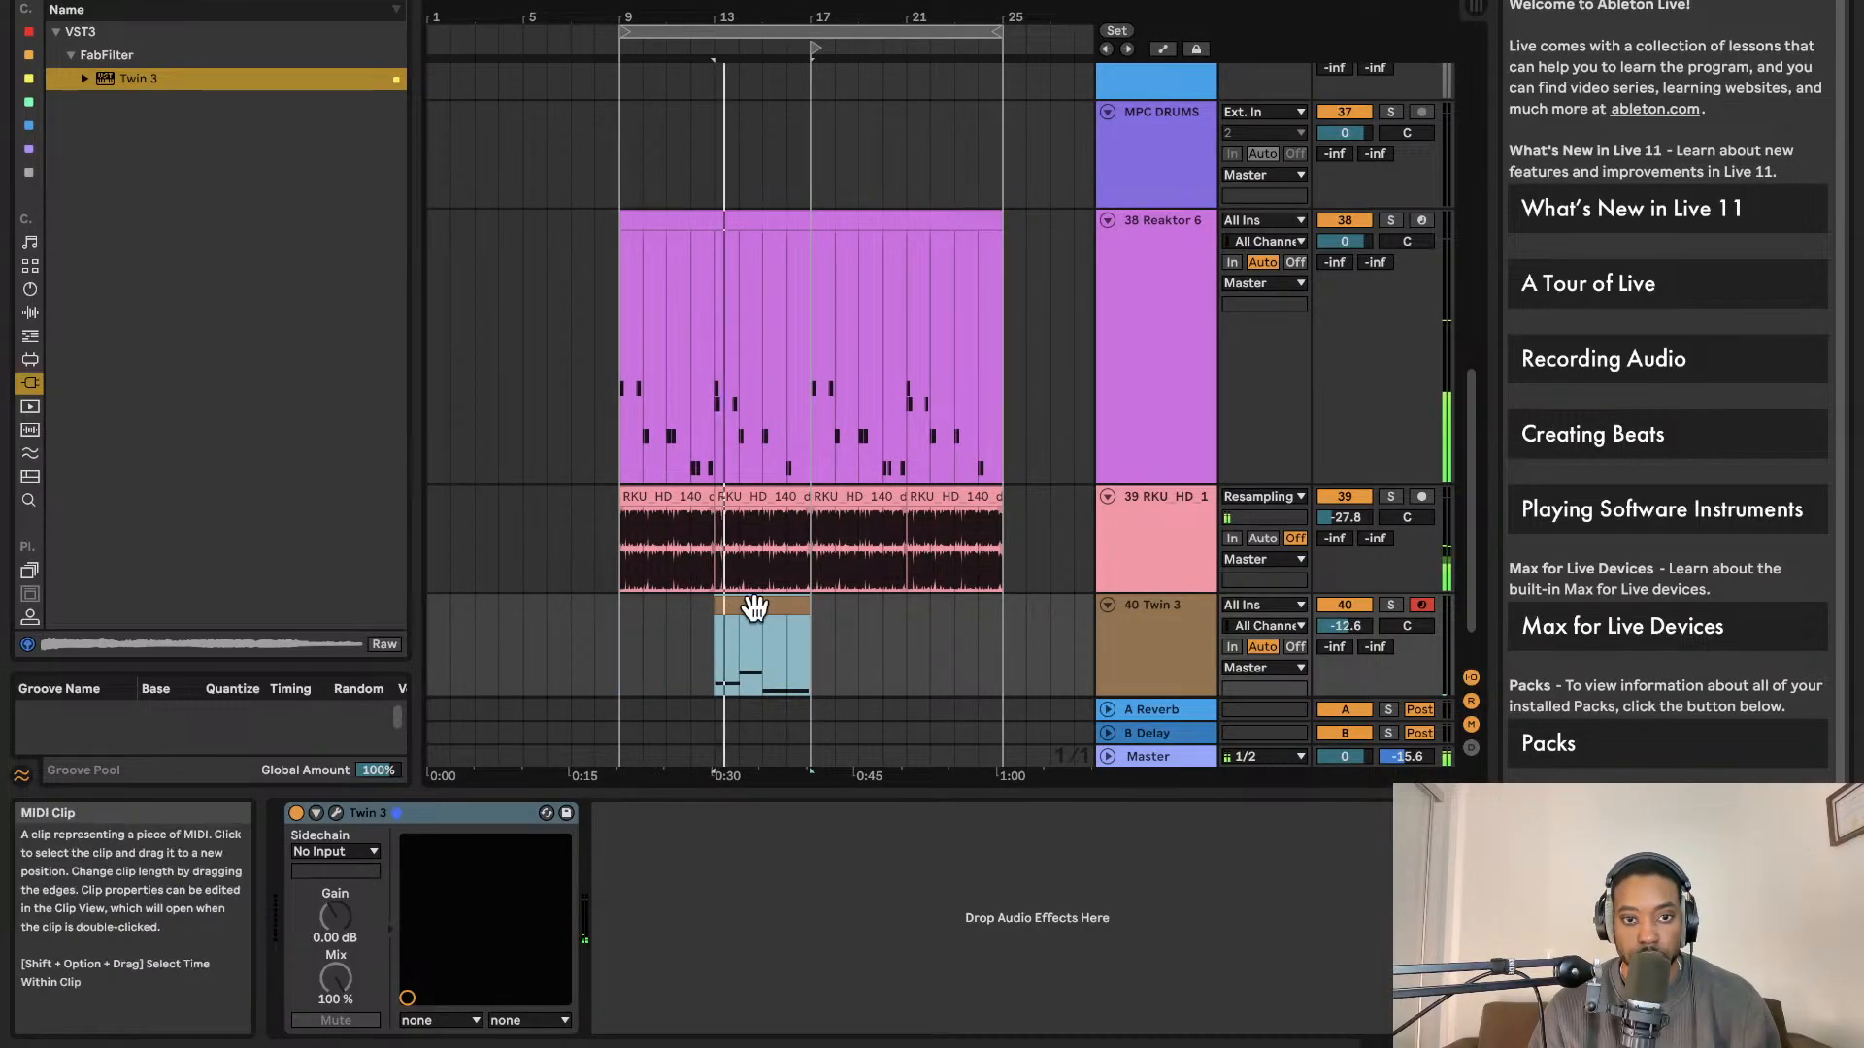
# Inspect the captured Twin 3 clip in an enlarged note editor, play it from its first note, and hide the editor.
pyautogui.doubleClick(762, 621)
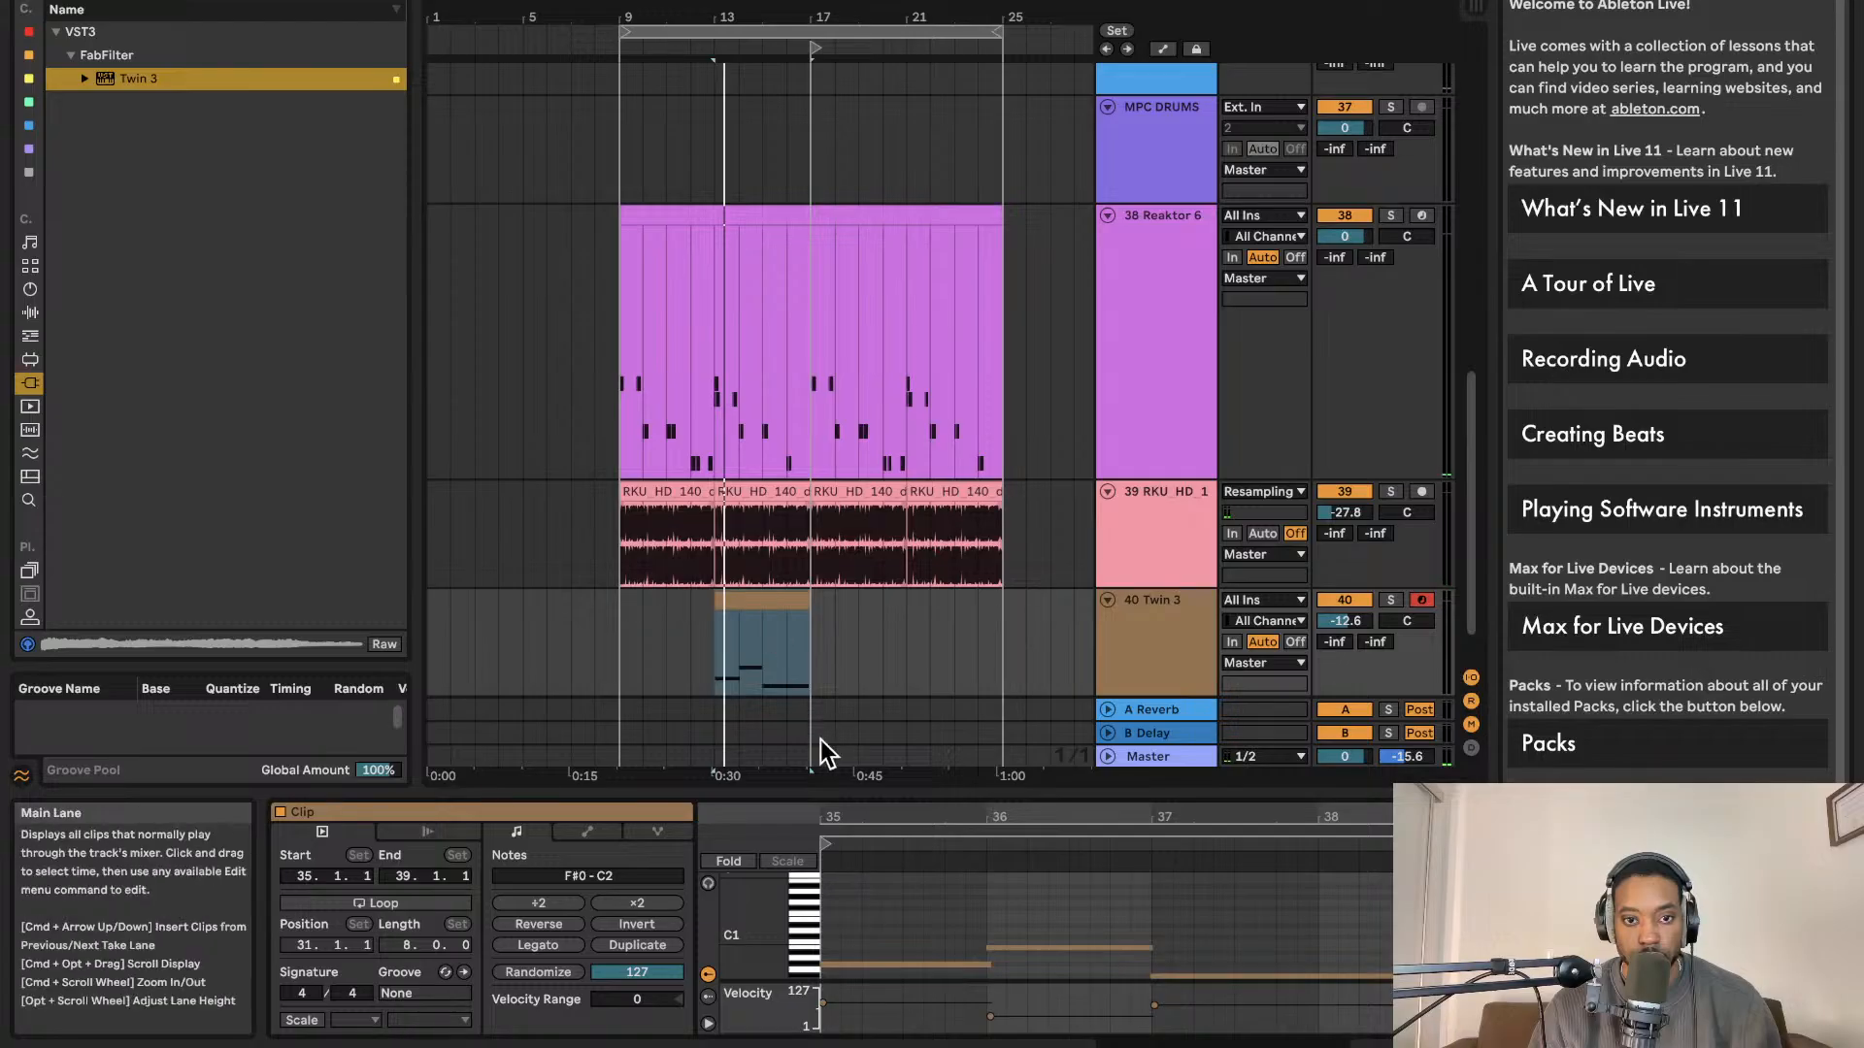
pyautogui.moveTo(827, 798); pyautogui.dragTo(777, 274)
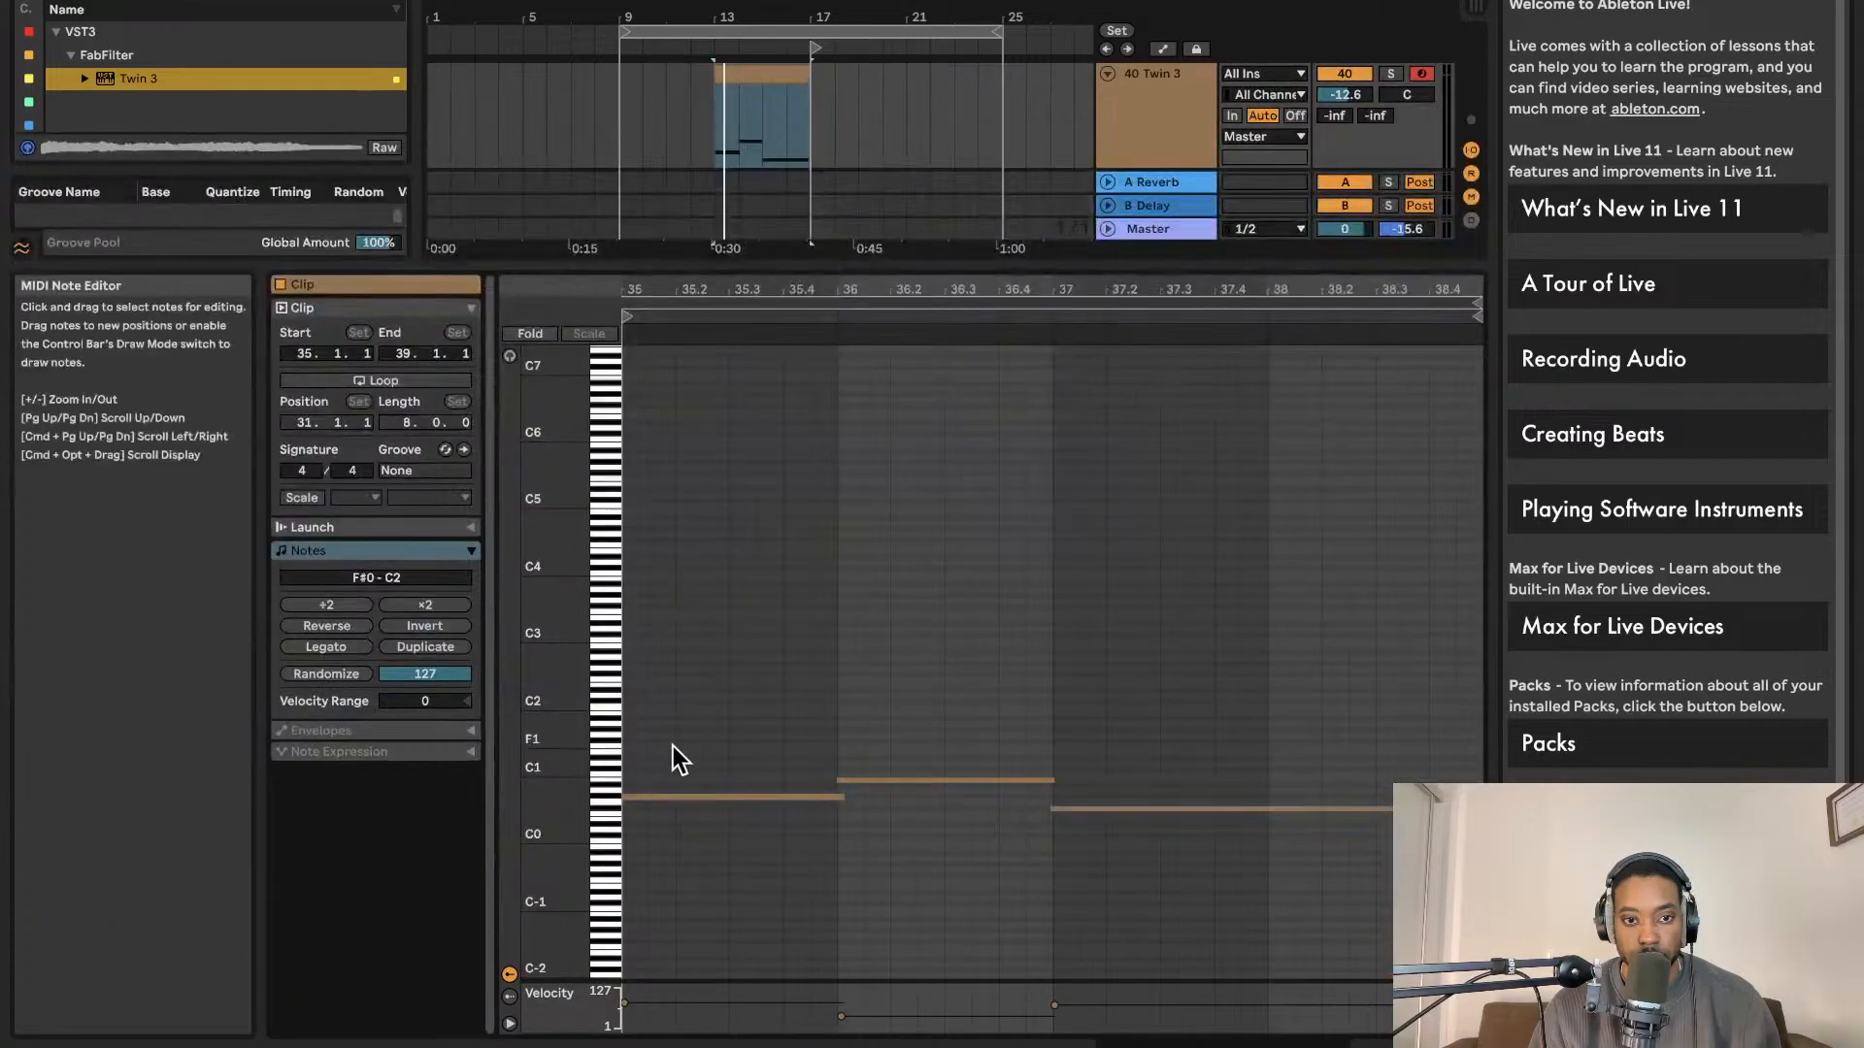
pyautogui.click(660, 797)
pyautogui.hscroll(-3, 666, 816)
pyautogui.scroll(2, 666, 816)
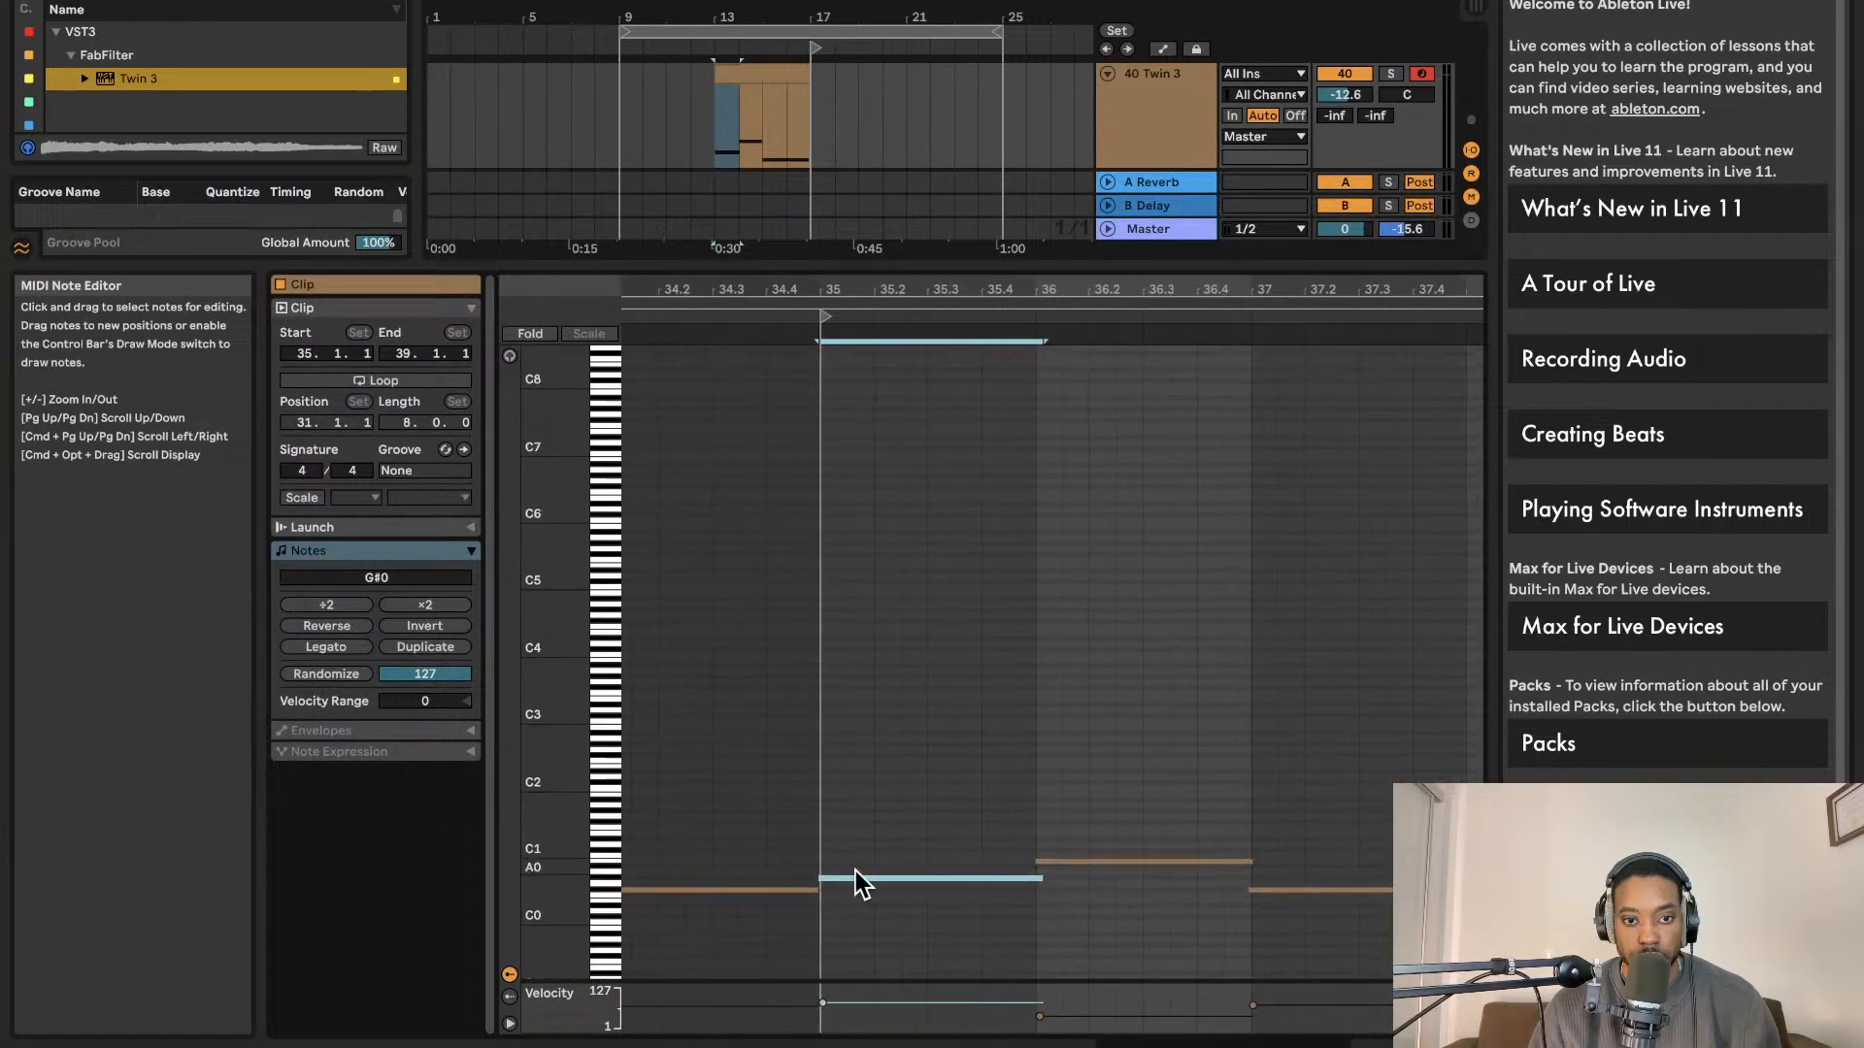
pyautogui.click(820, 877)
pyautogui.click(824, 879)
pyautogui.press('space')
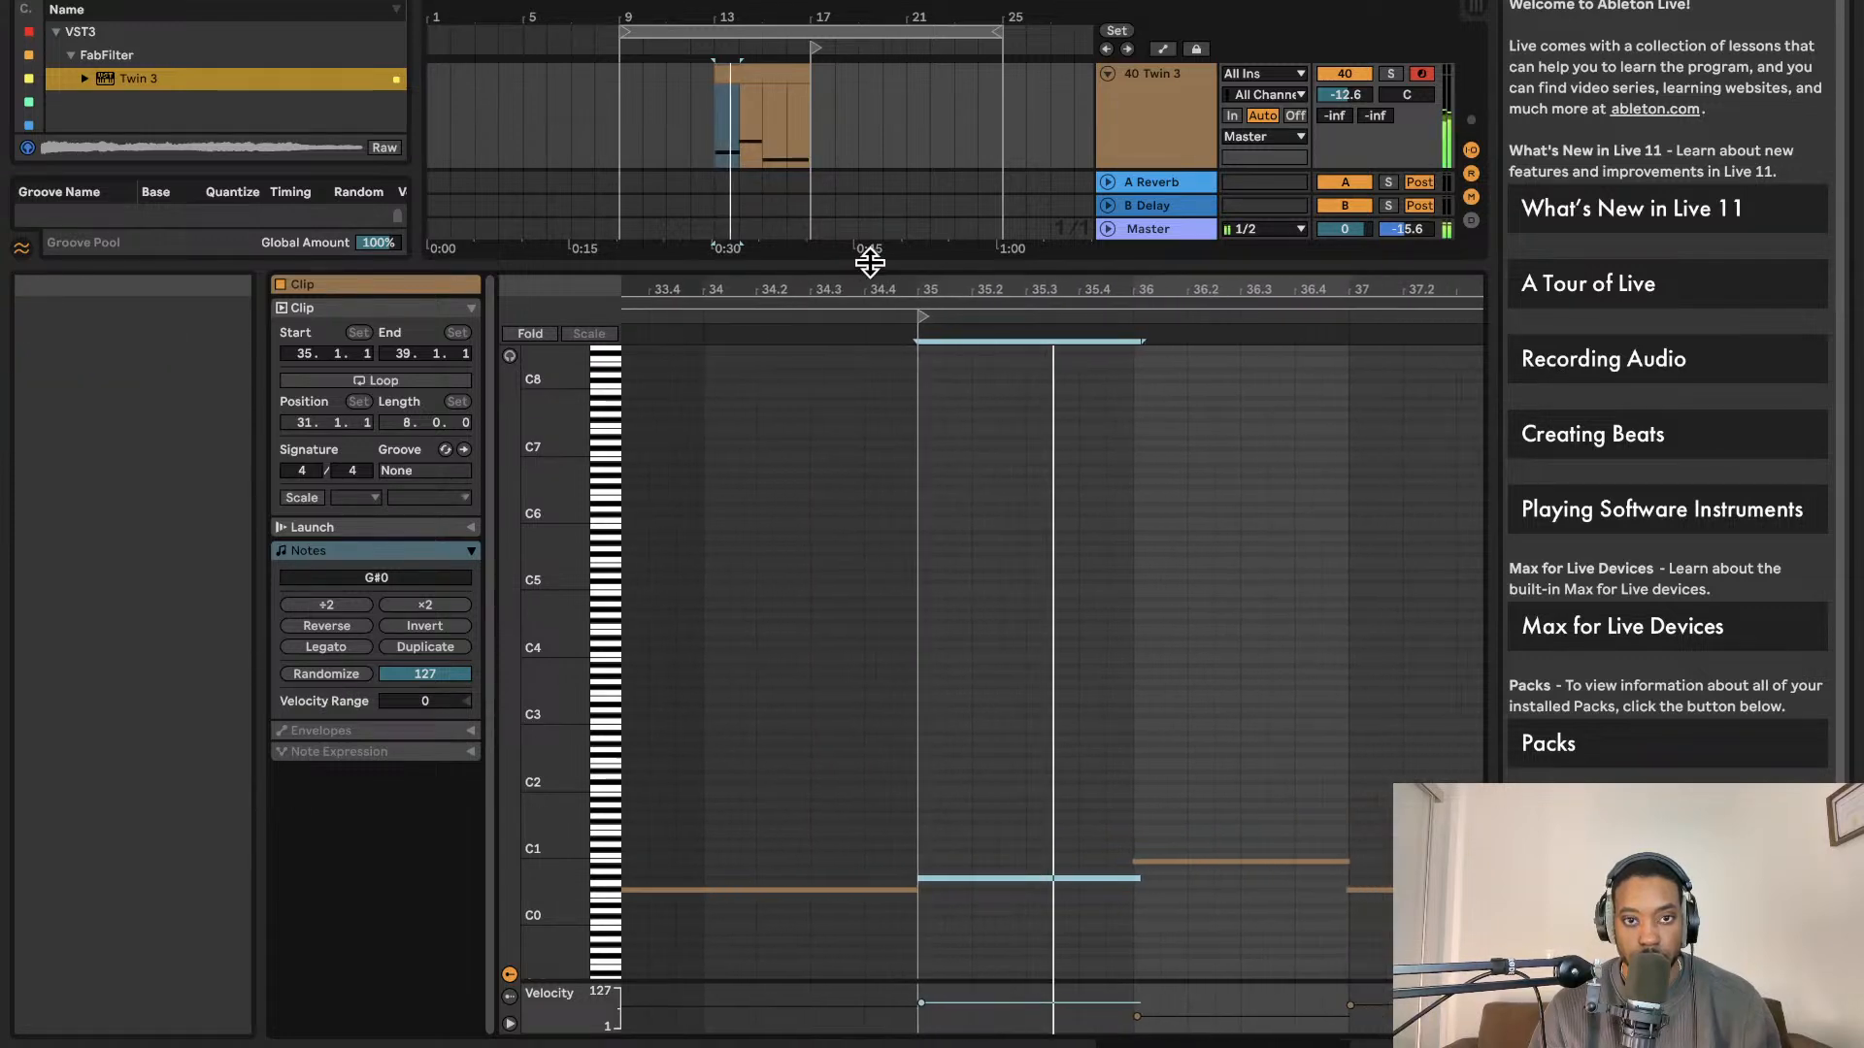
pyautogui.moveTo(869, 263); pyautogui.dragTo(870, 1043)
# Duplicate the Twin 3 clip so the copy fills bars 17 to 21.
pyautogui.hscroll(1, 889, 581)
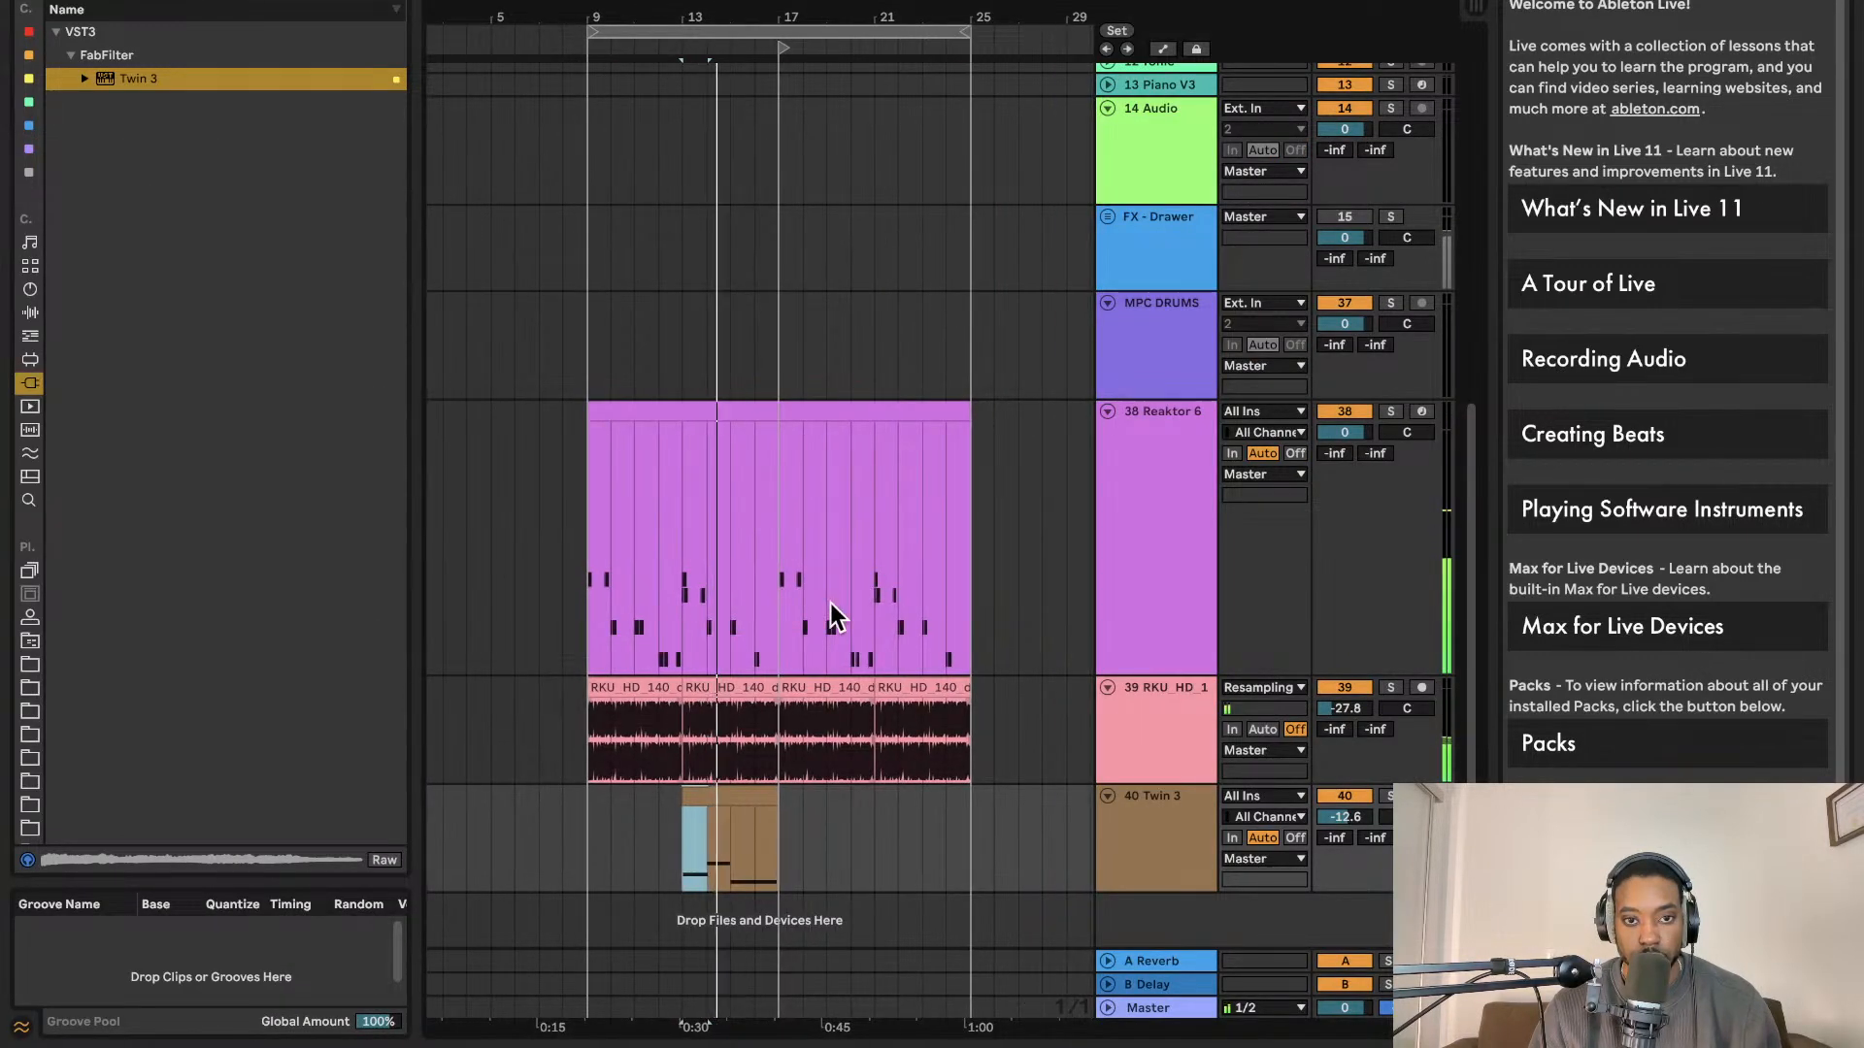
pyautogui.hscroll(1, 757, 733)
pyautogui.click(724, 794)
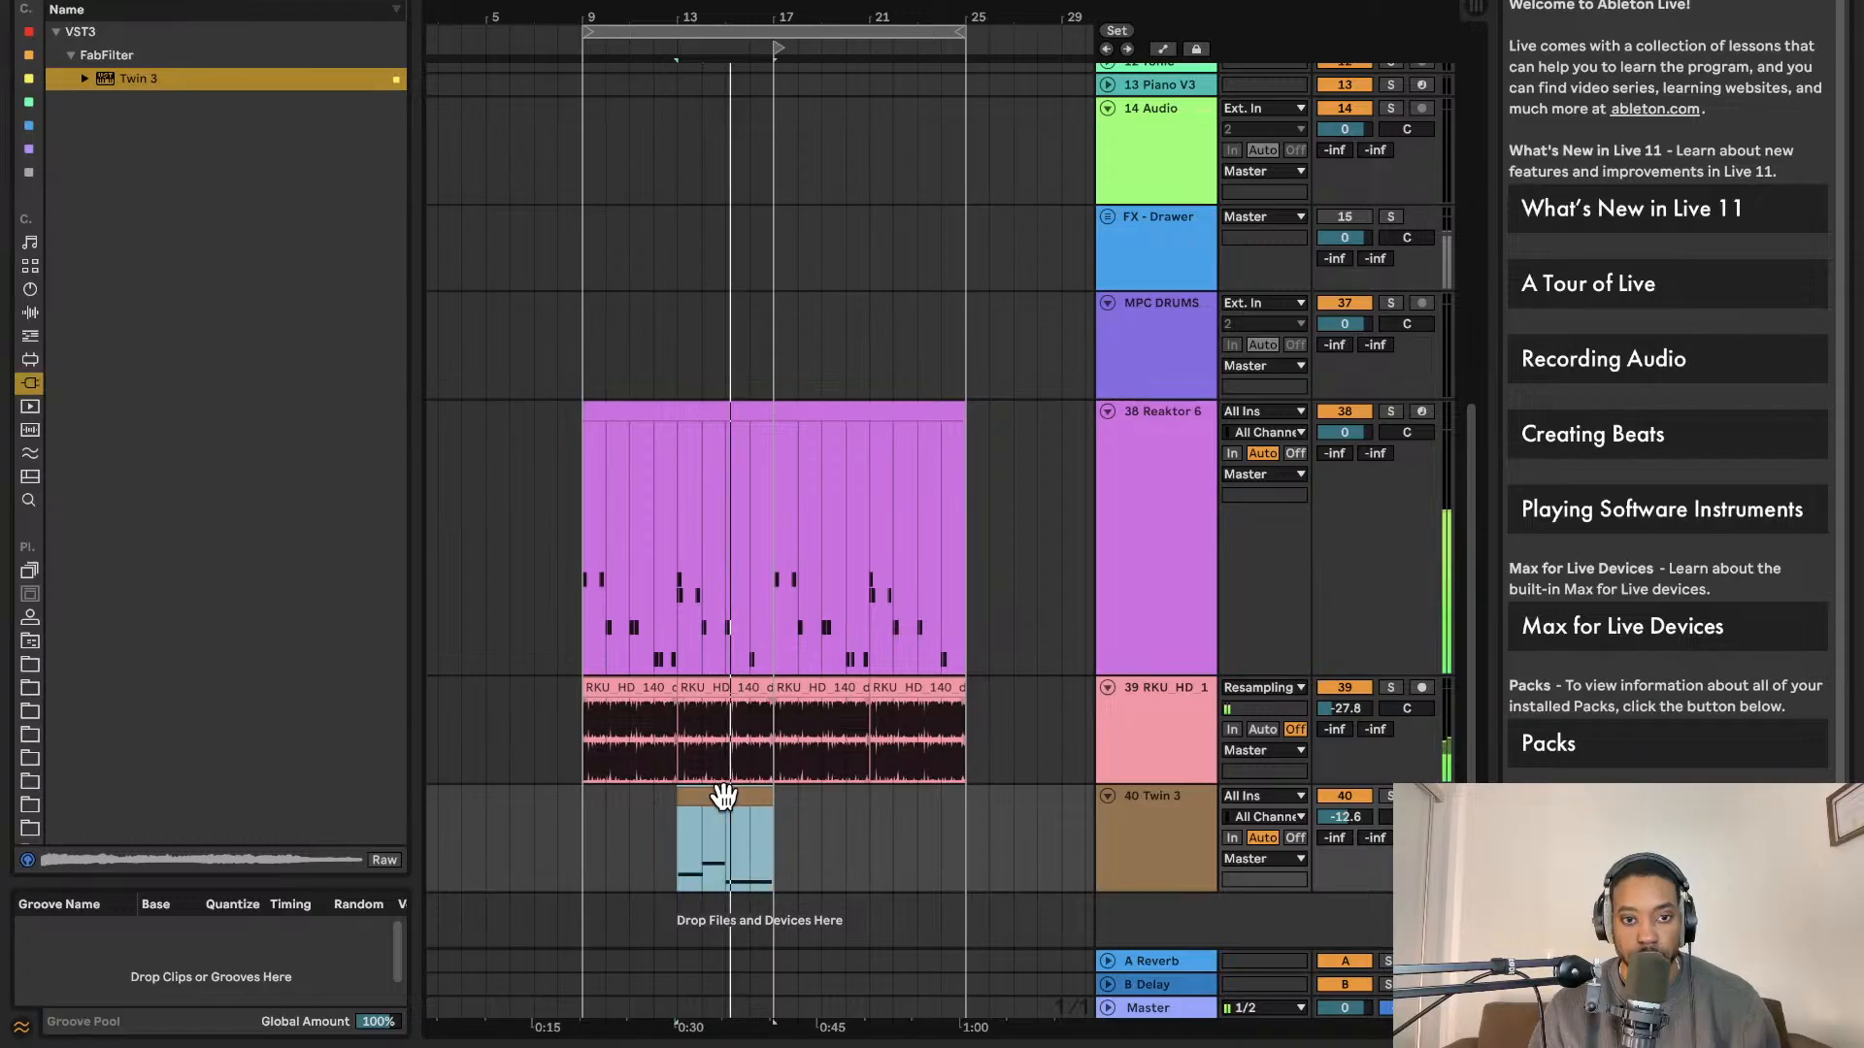
pyautogui.hotkey('ctrl', 'd')
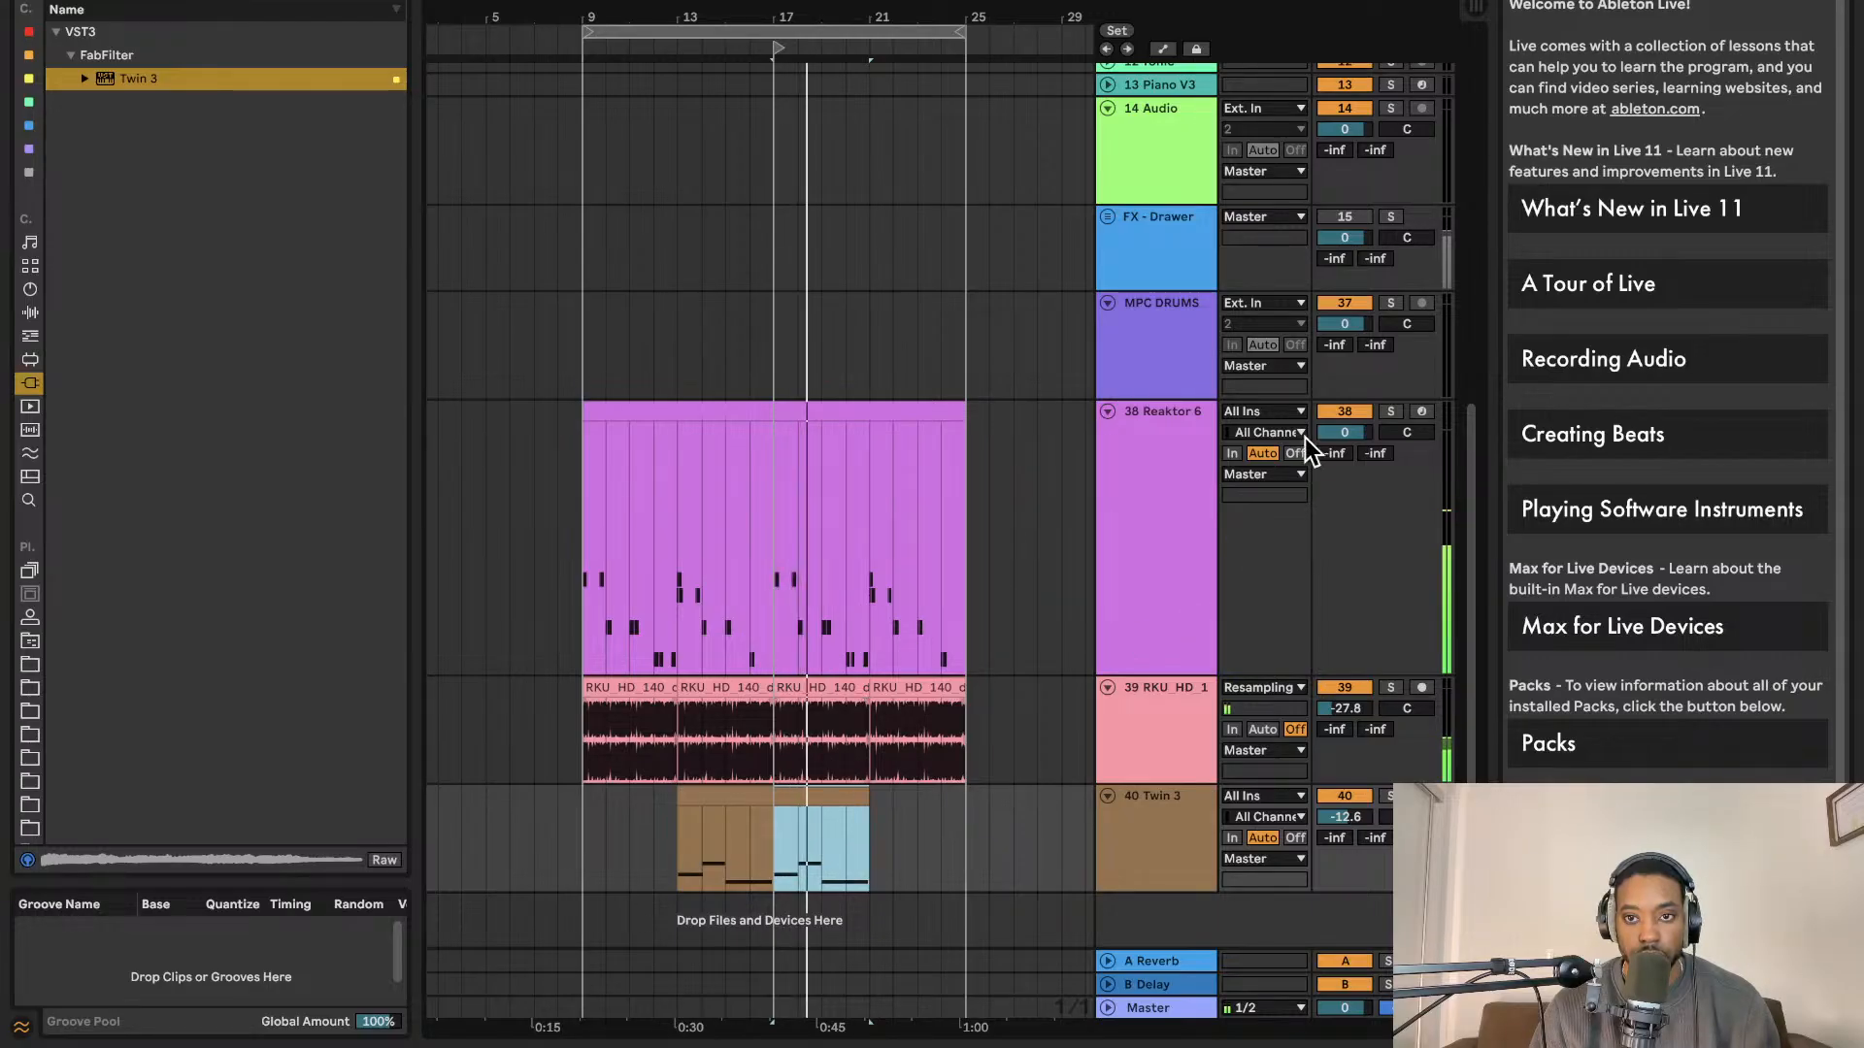
# Lower the Reaktor 6 track's volume to -3.6 dB.
pyautogui.moveTo(1345, 432); pyautogui.dragTo(1344, 444)
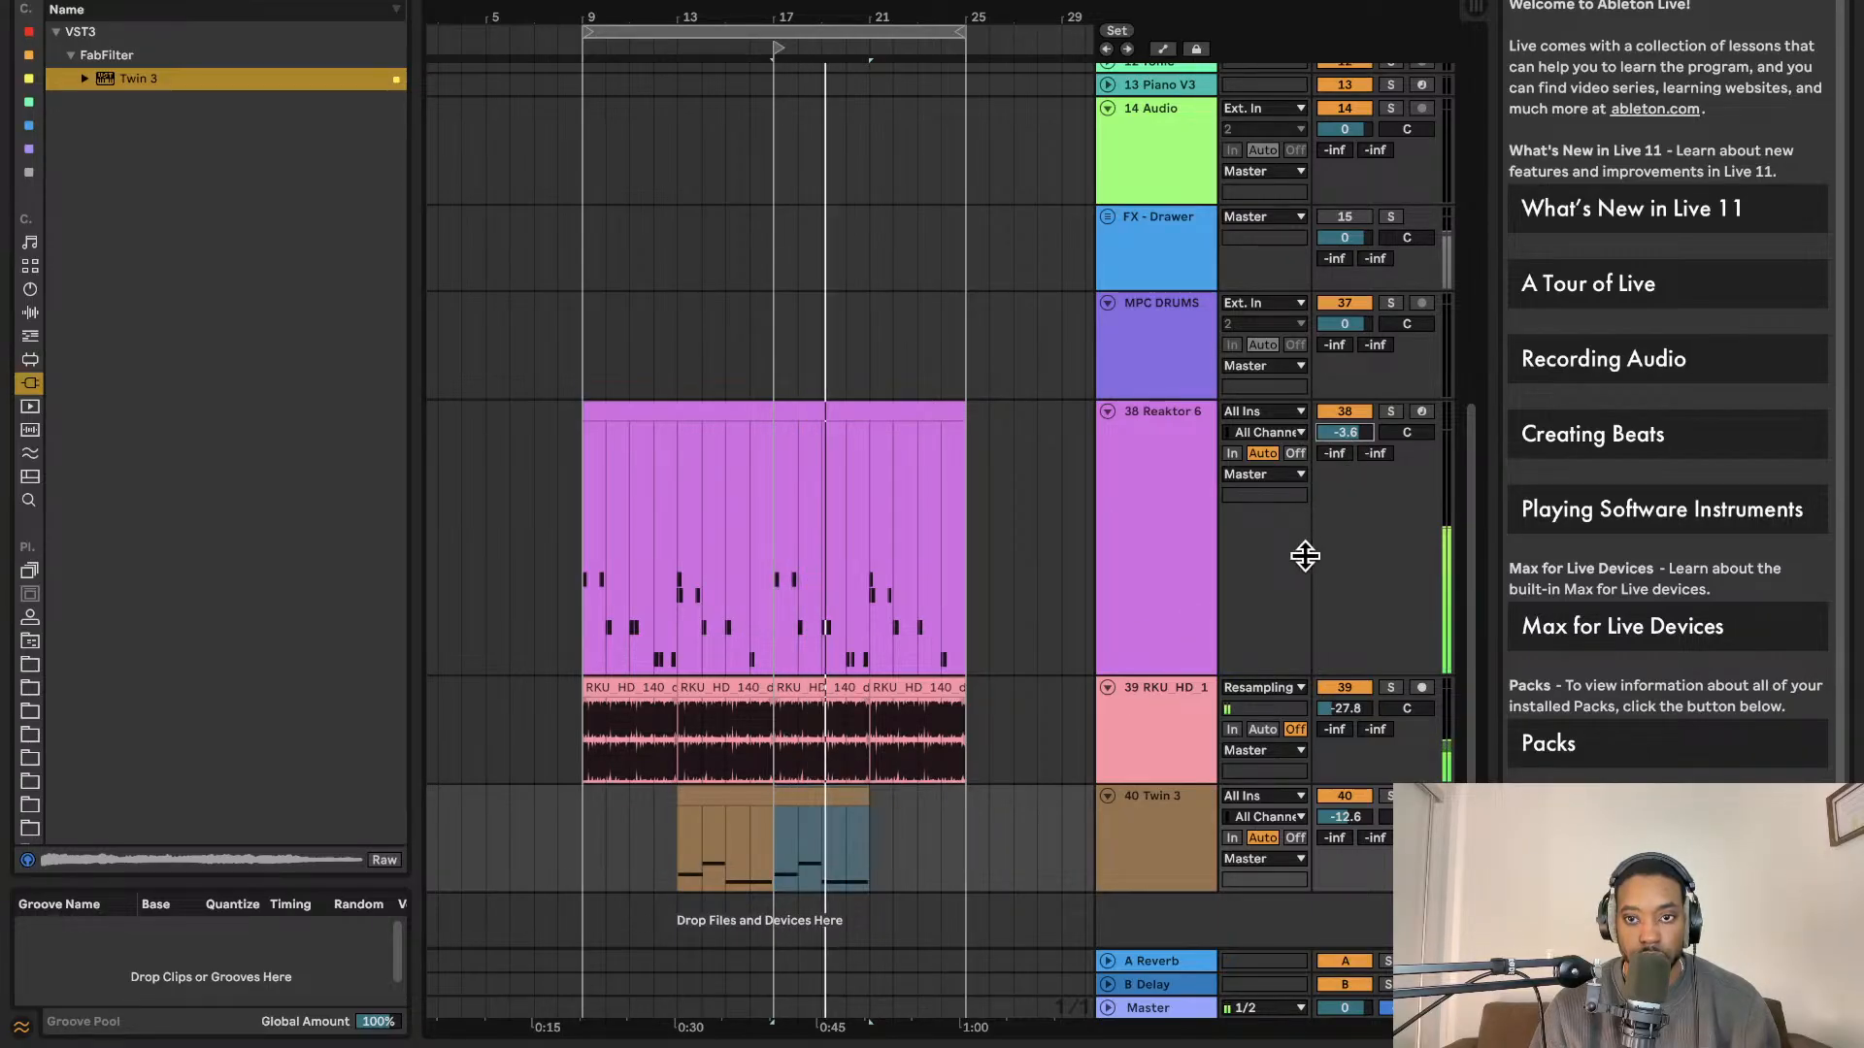
# Reset the Reaktor 6 track's volume to 0 dB.
pyautogui.click(1165, 548)
pyautogui.click(1340, 432)
pyautogui.press('BackSpace')
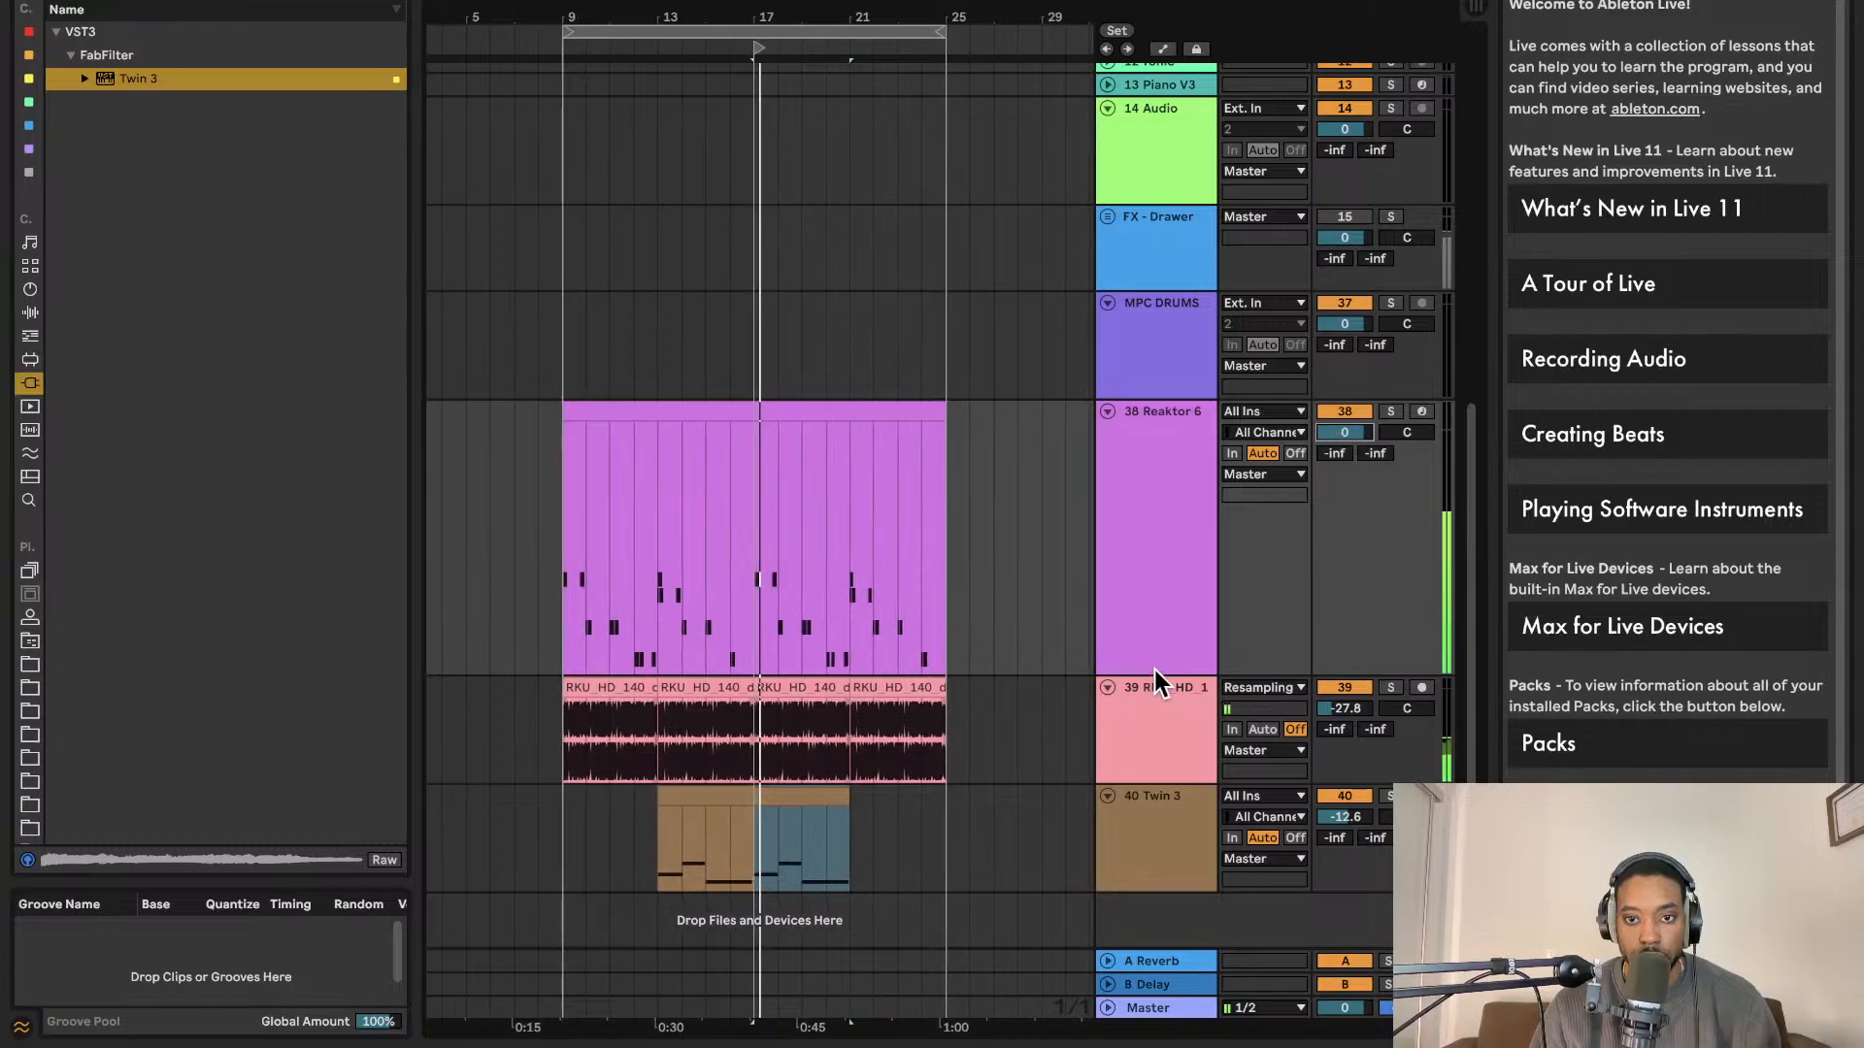
# Show the RKU_HD drum loop track's devices and search the plug-ins and audio effects, checking the Utilities, Dynamics and Drive & Color folders for drum effects.
pyautogui.doubleClick(1150, 742)
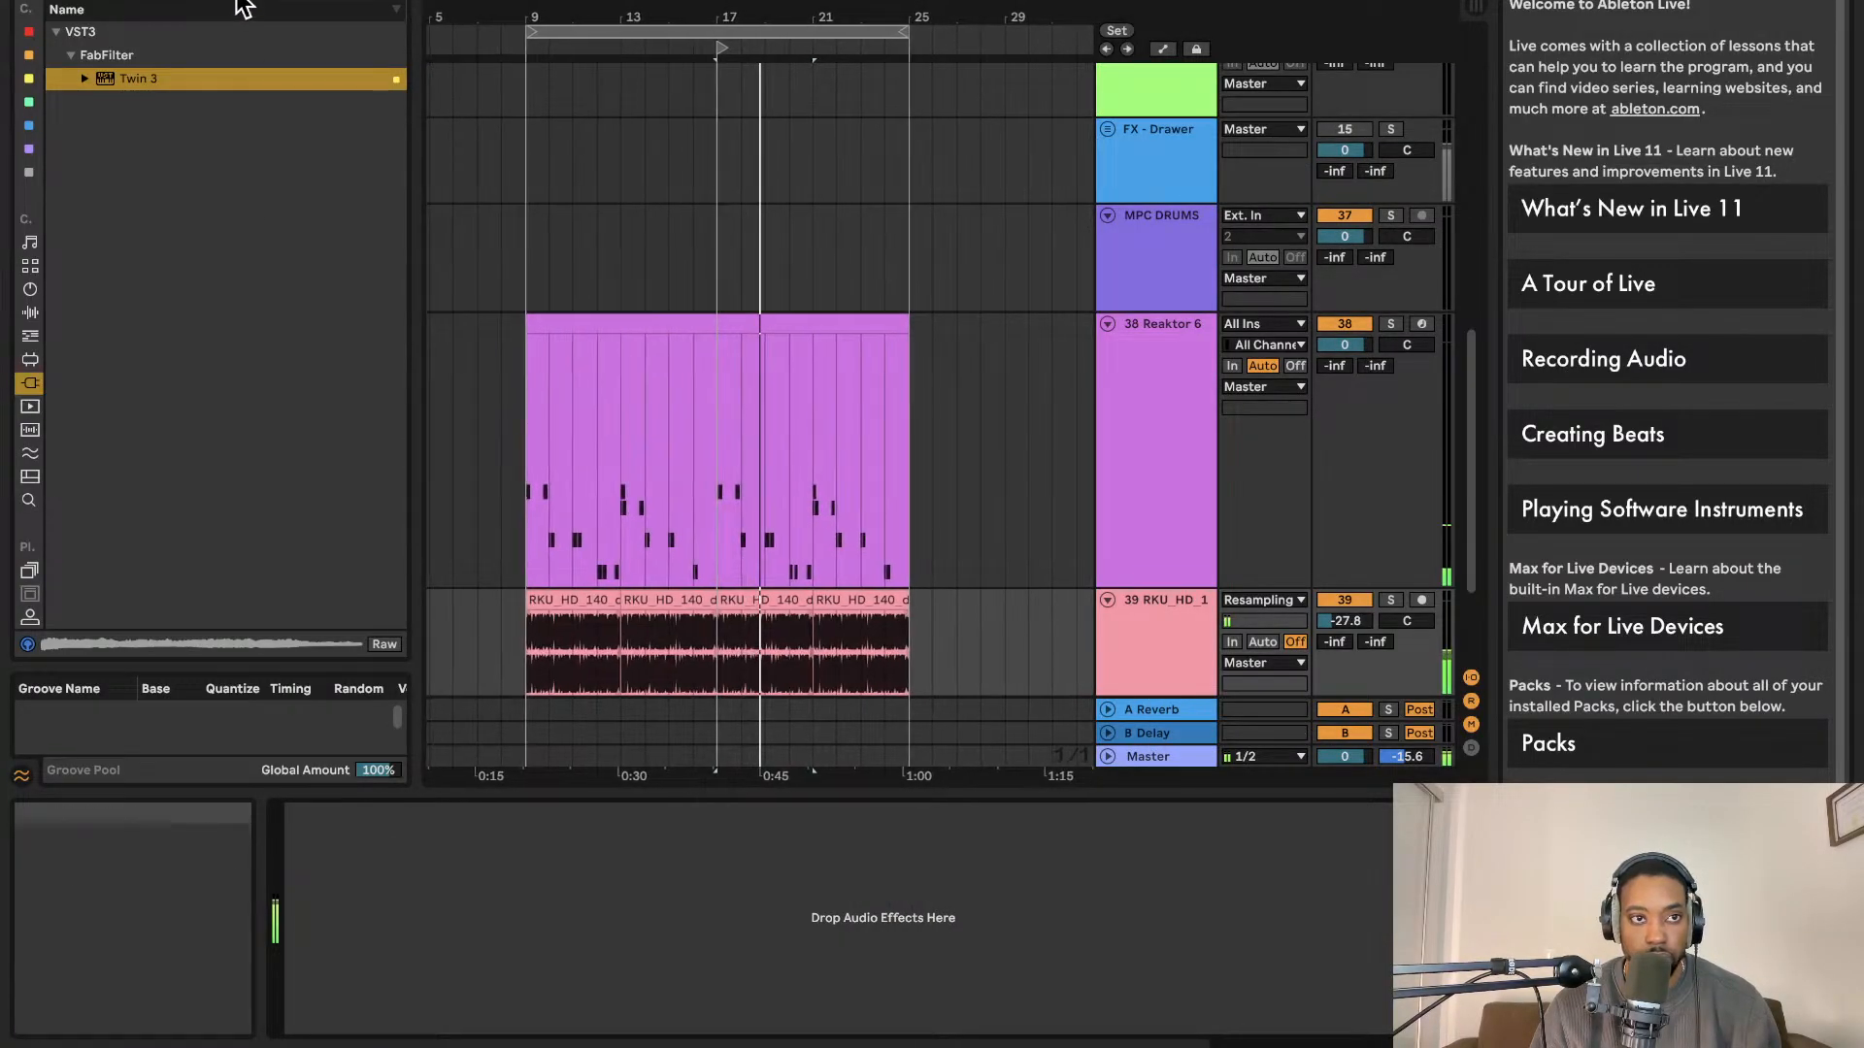
pyautogui.write('rc20')
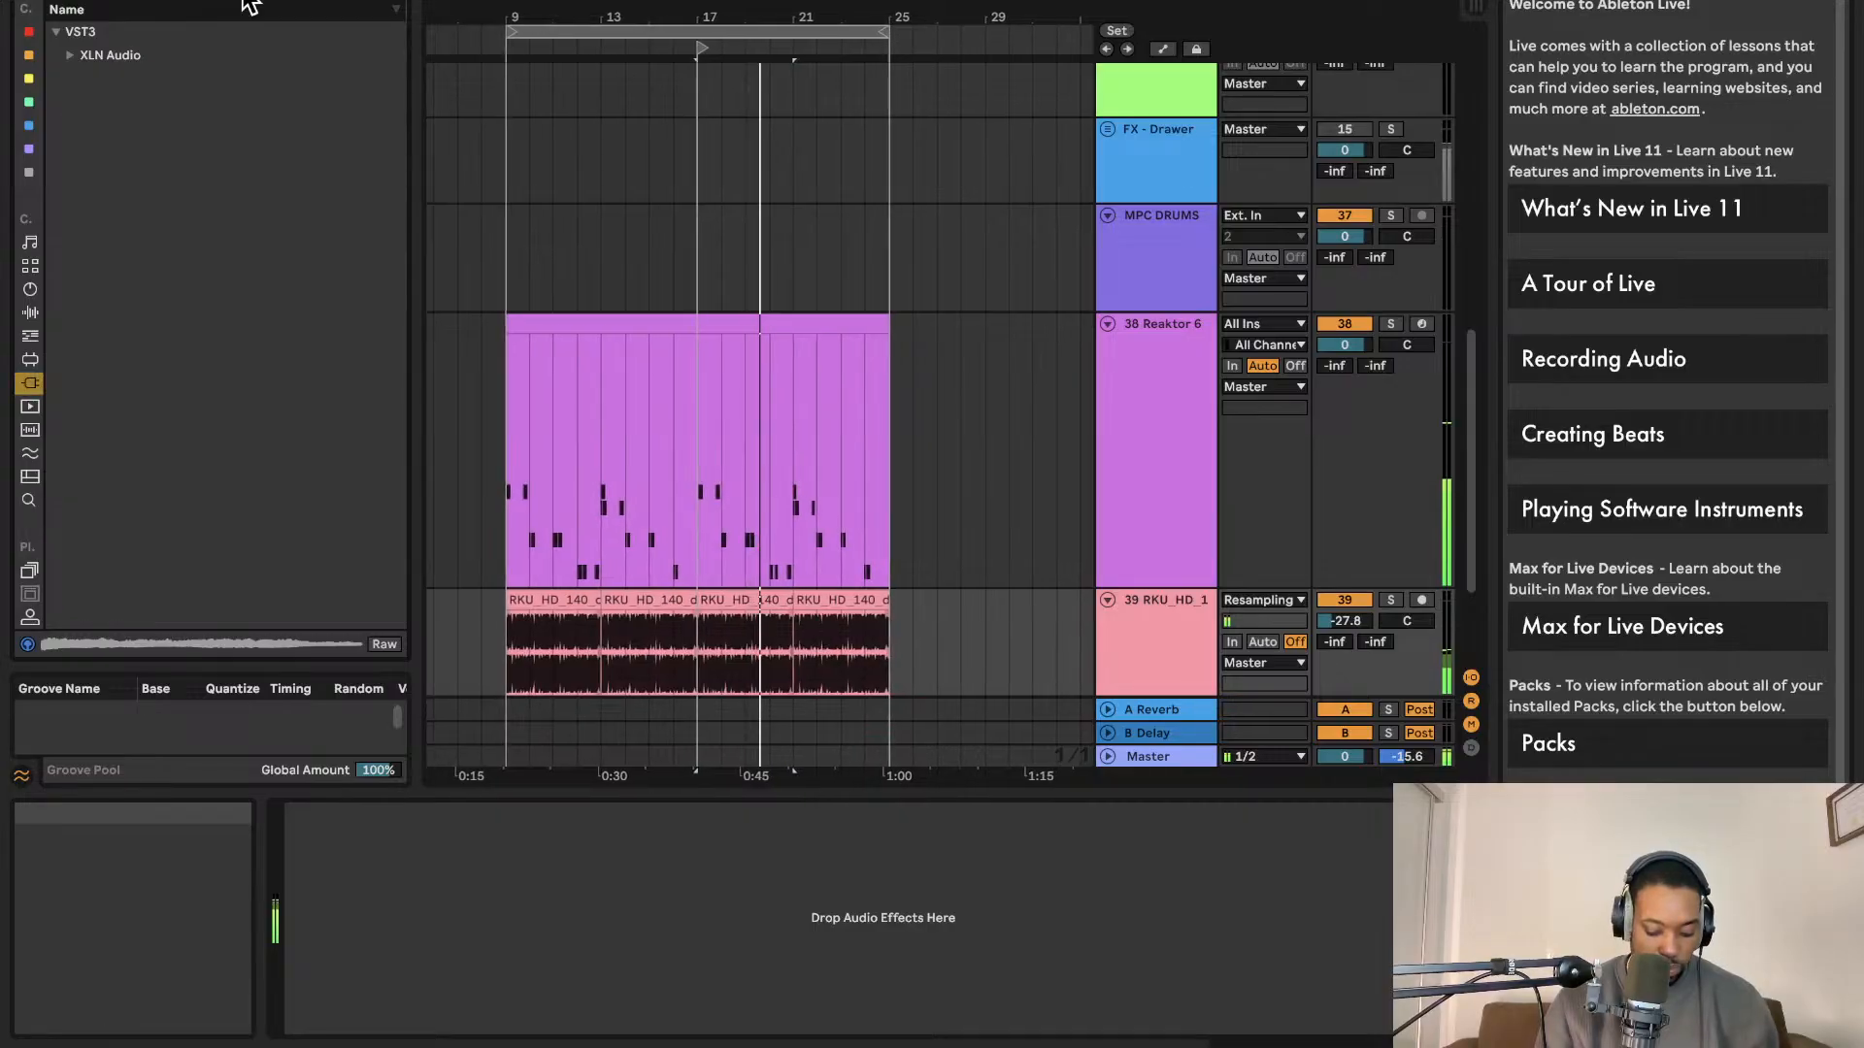
pyautogui.click(30, 312)
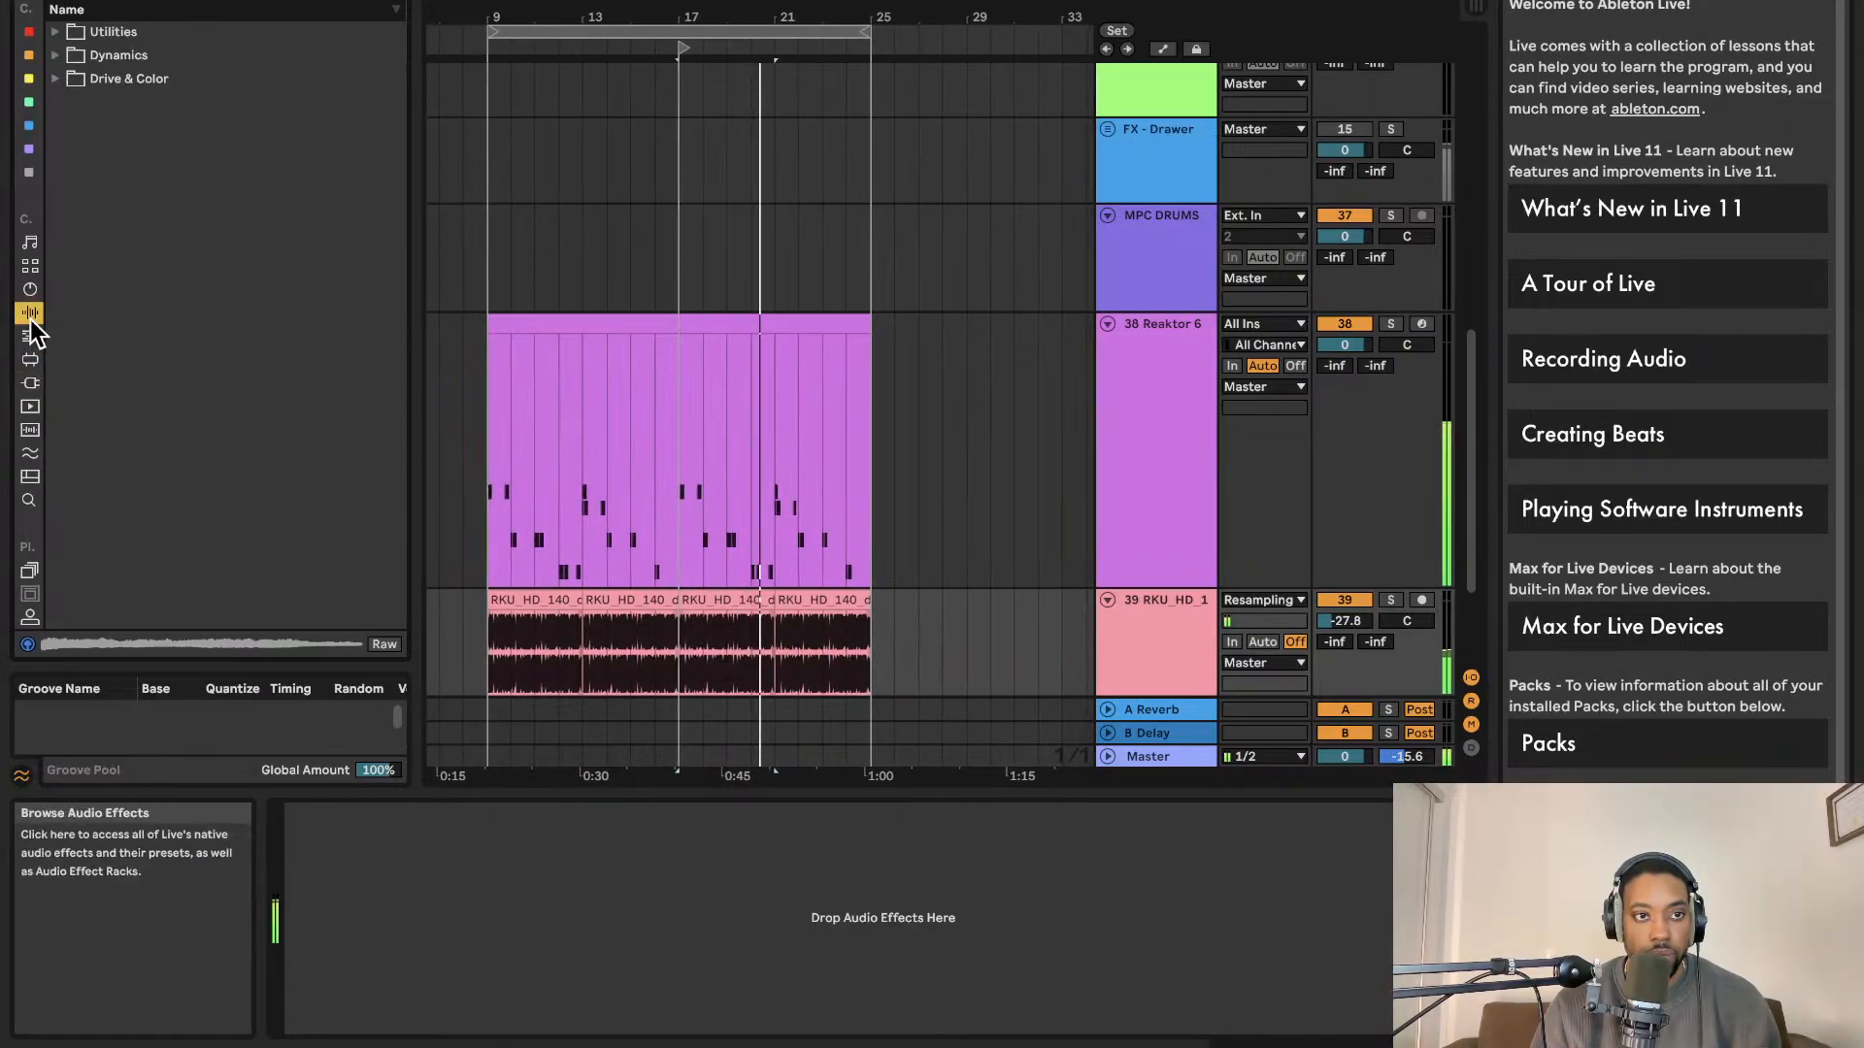
pyautogui.click(66, 56)
pyautogui.click(71, 80)
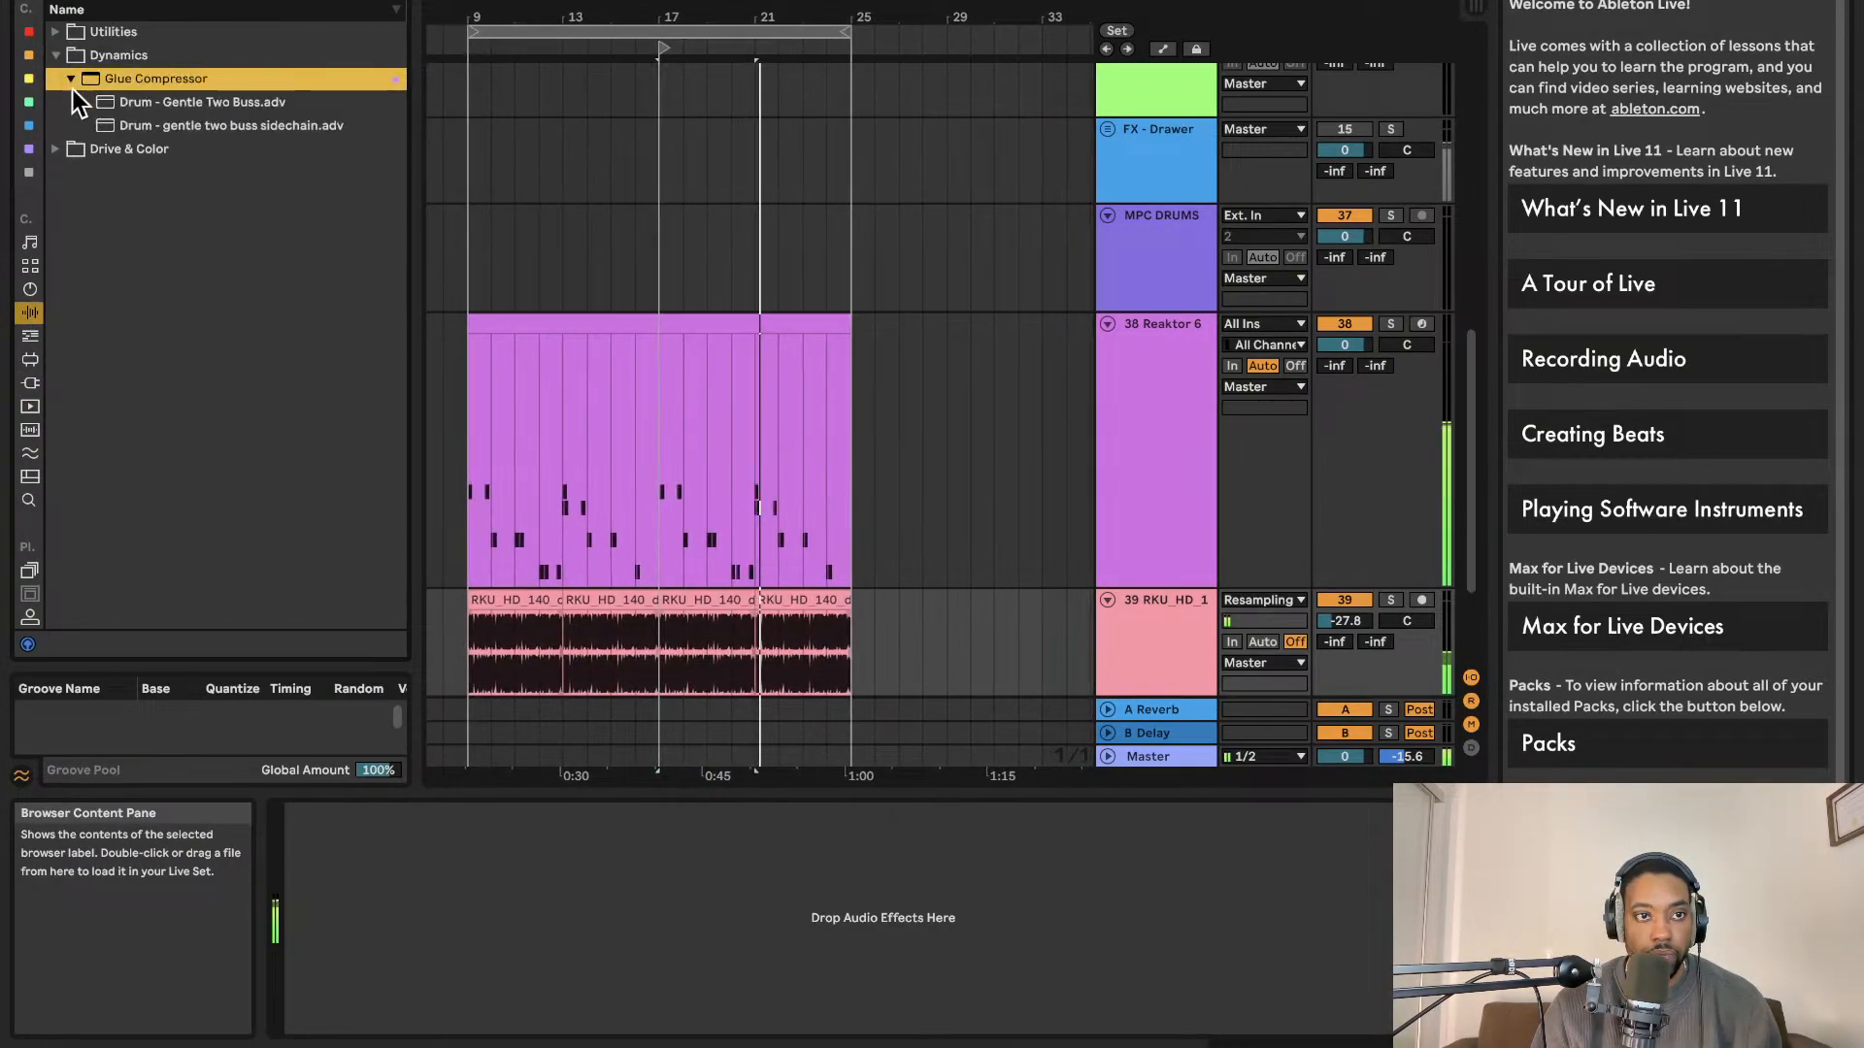
pyautogui.click(72, 149)
pyautogui.click(60, 150)
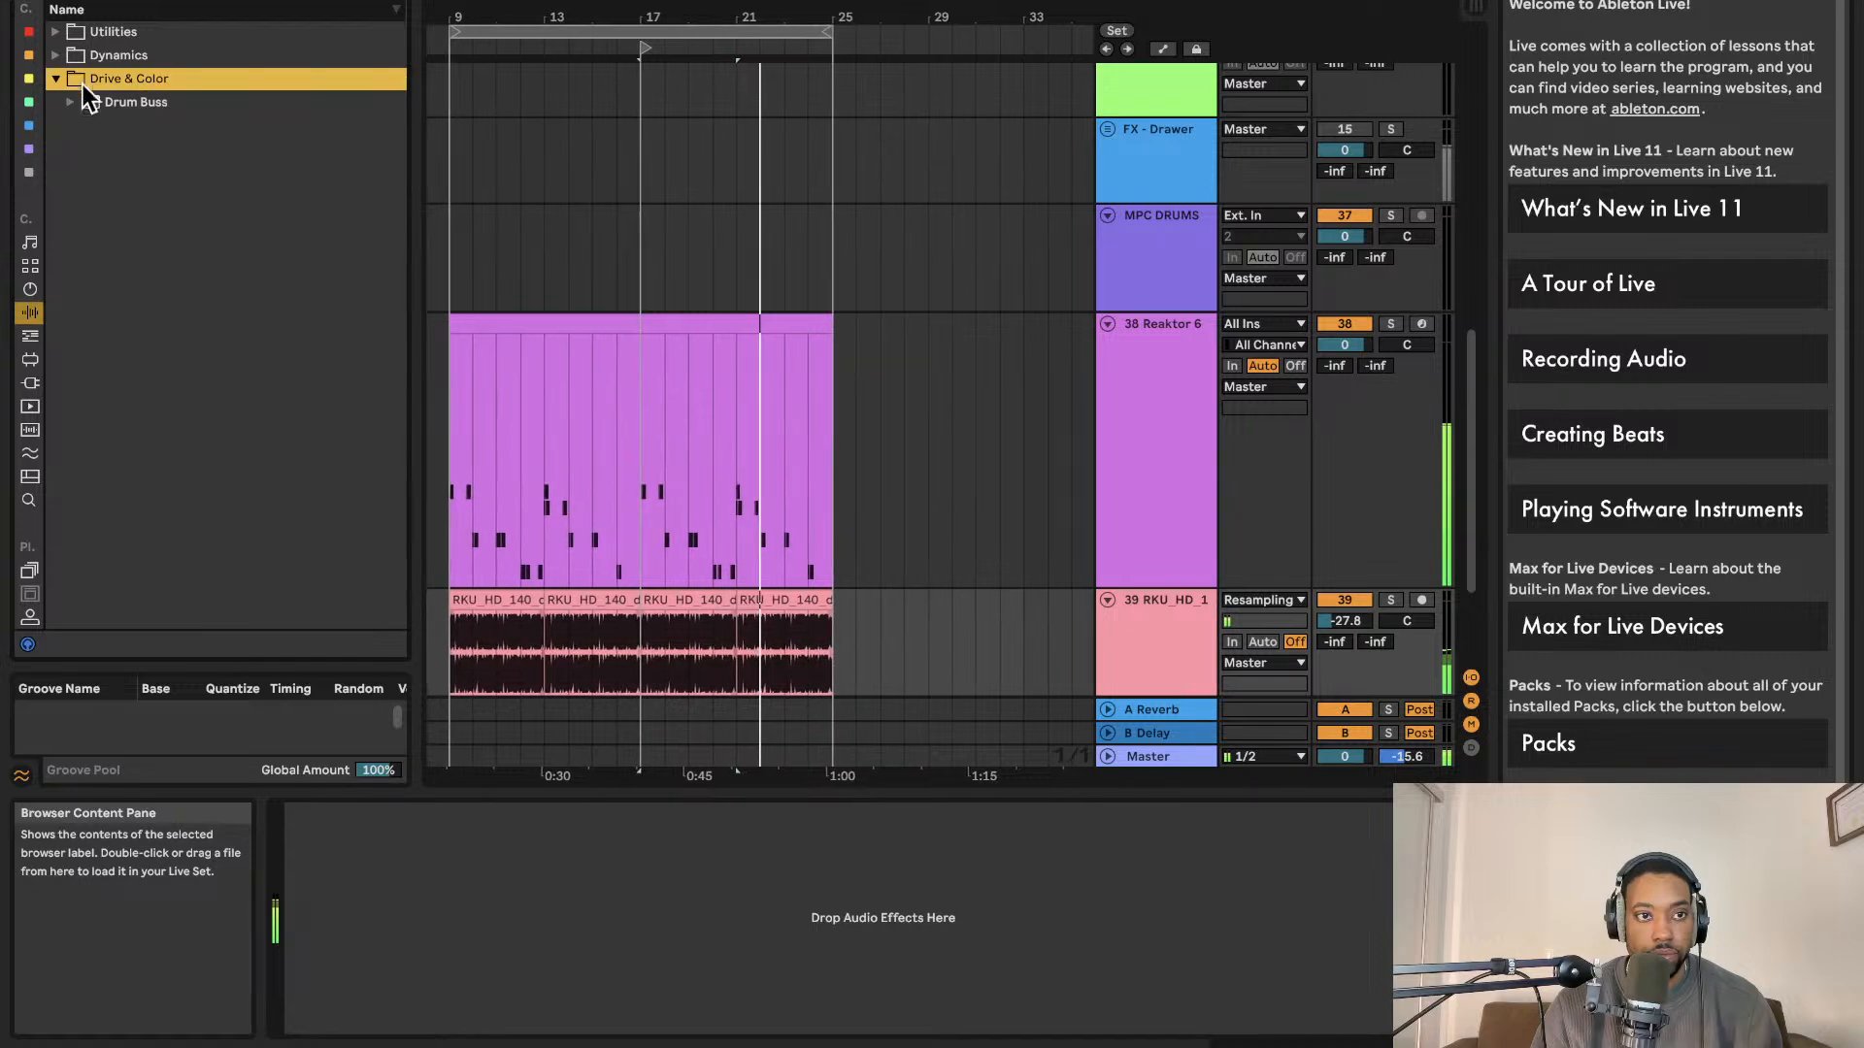
pyautogui.click(55, 33)
pyautogui.click(68, 78)
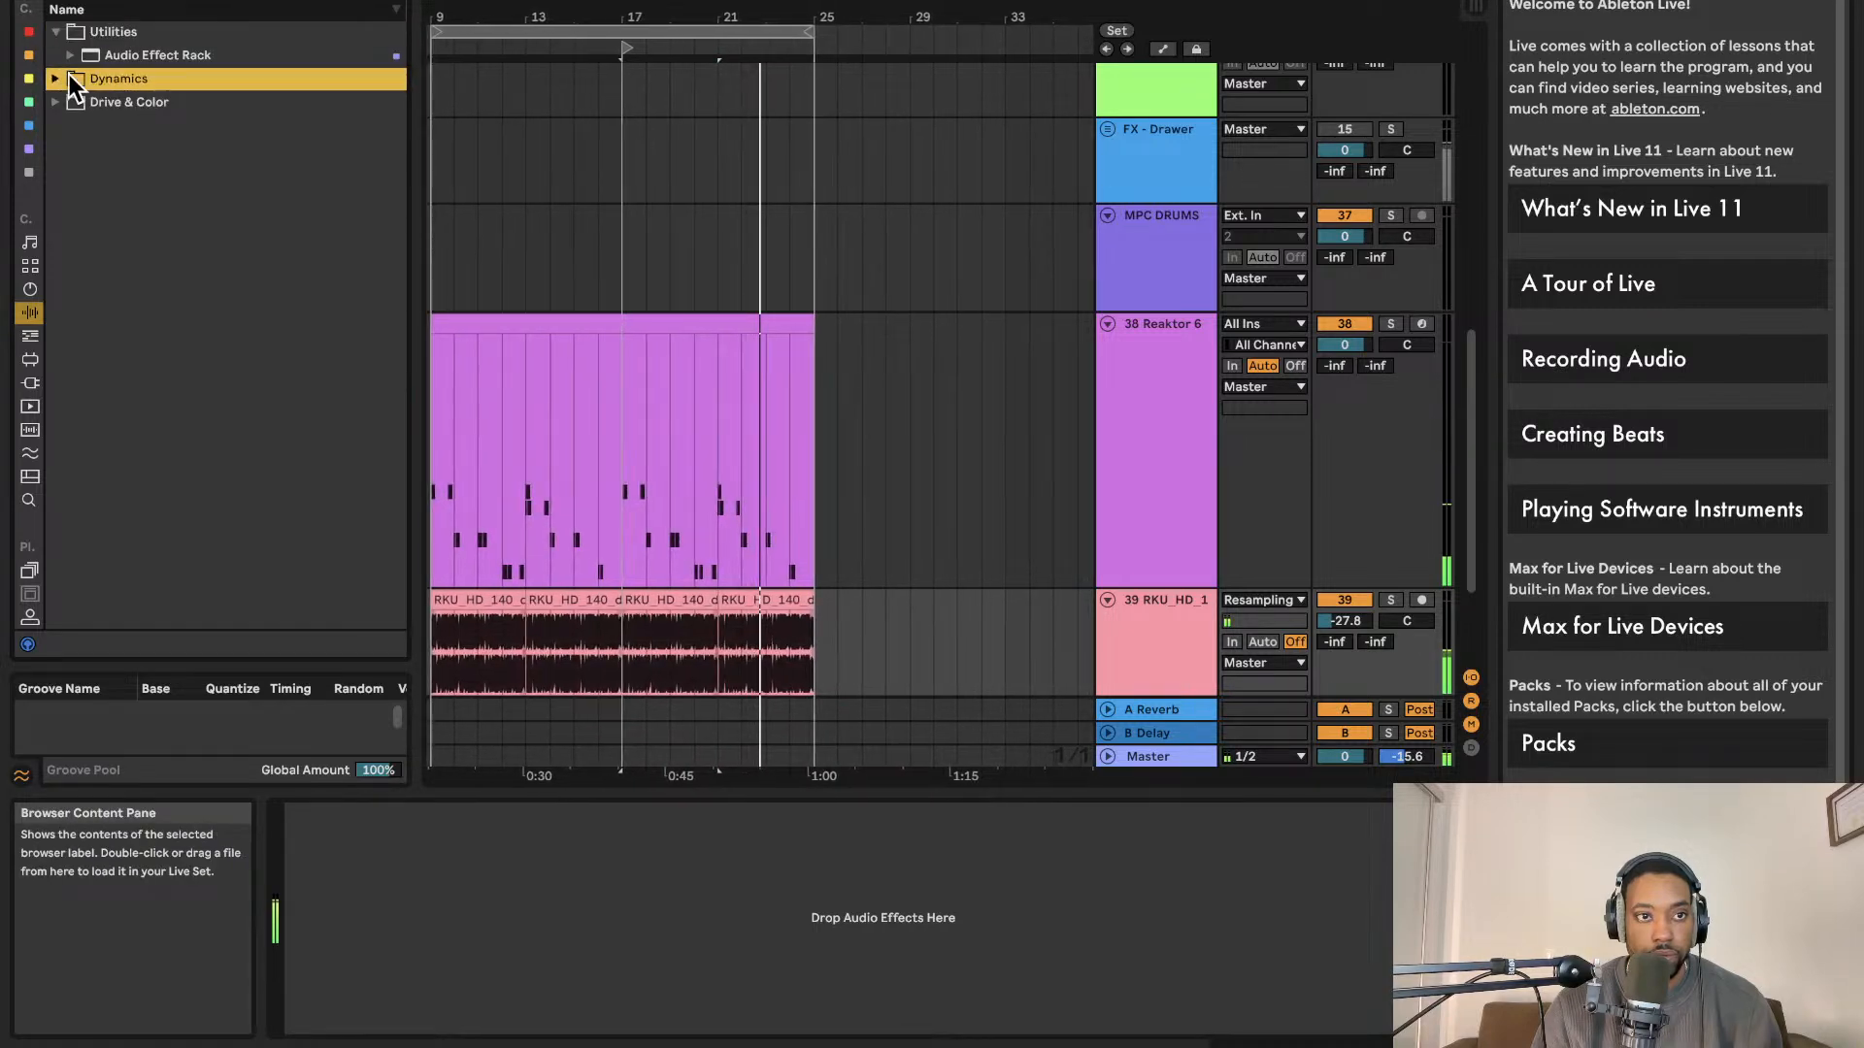
pyautogui.hscroll(-4, 673, 248)
pyautogui.scroll(-4, 679, 255)
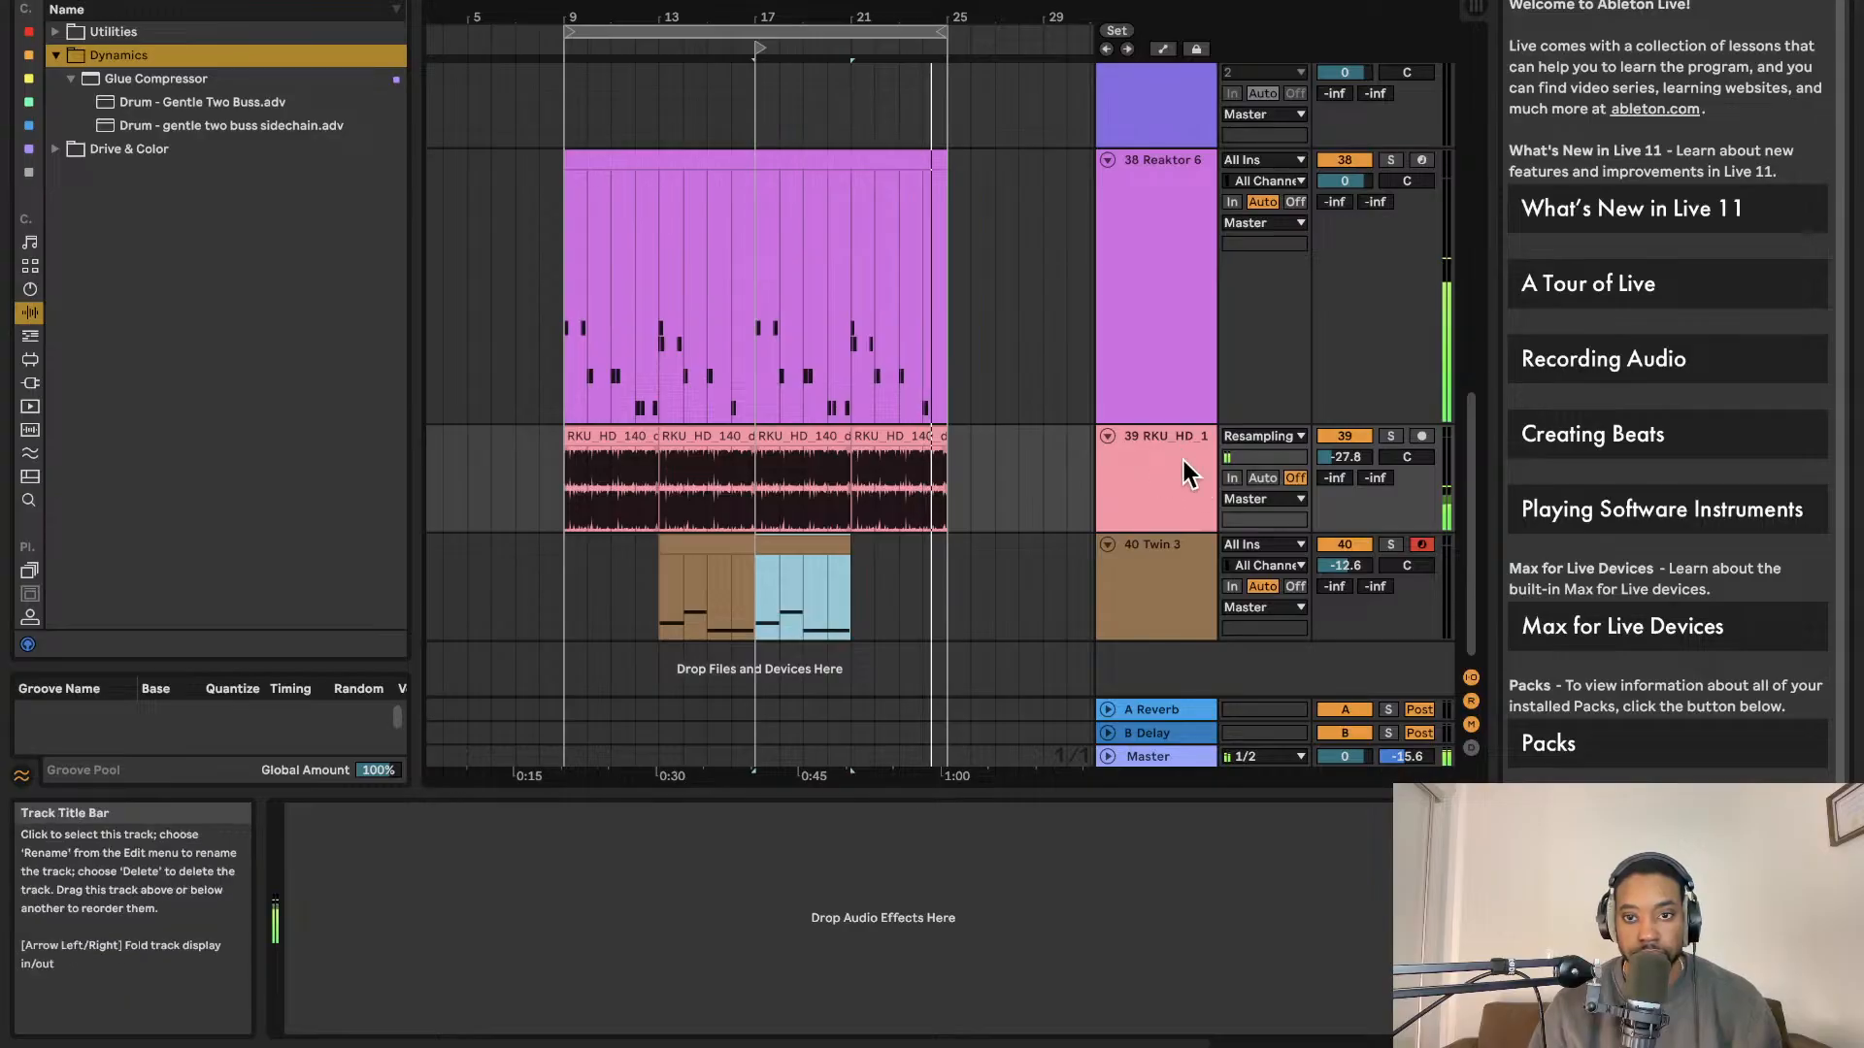
# Select the Twin 3 track, play the arrangement from its first clip at bar 13, and open the Twin 3 interface.
pyautogui.click(1162, 574)
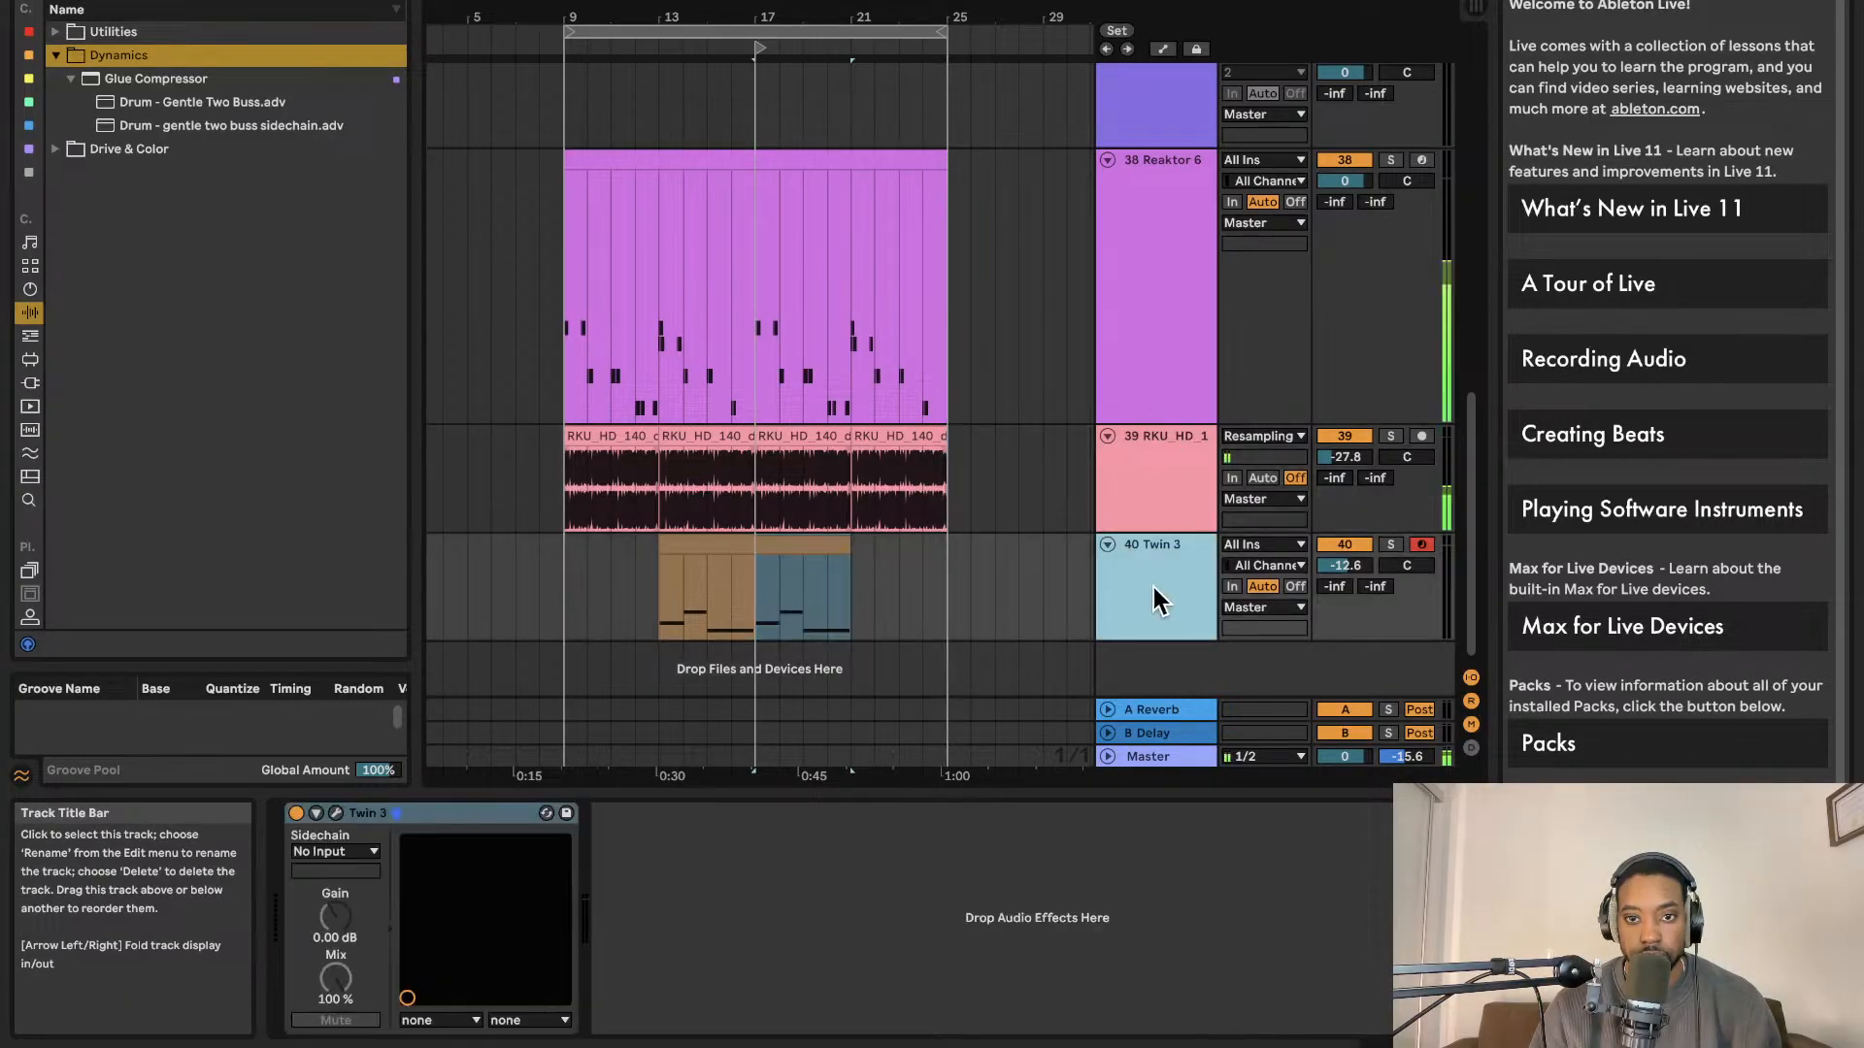
pyautogui.click(702, 555)
pyautogui.click(703, 547)
pyautogui.press('space')
pyautogui.press('space')
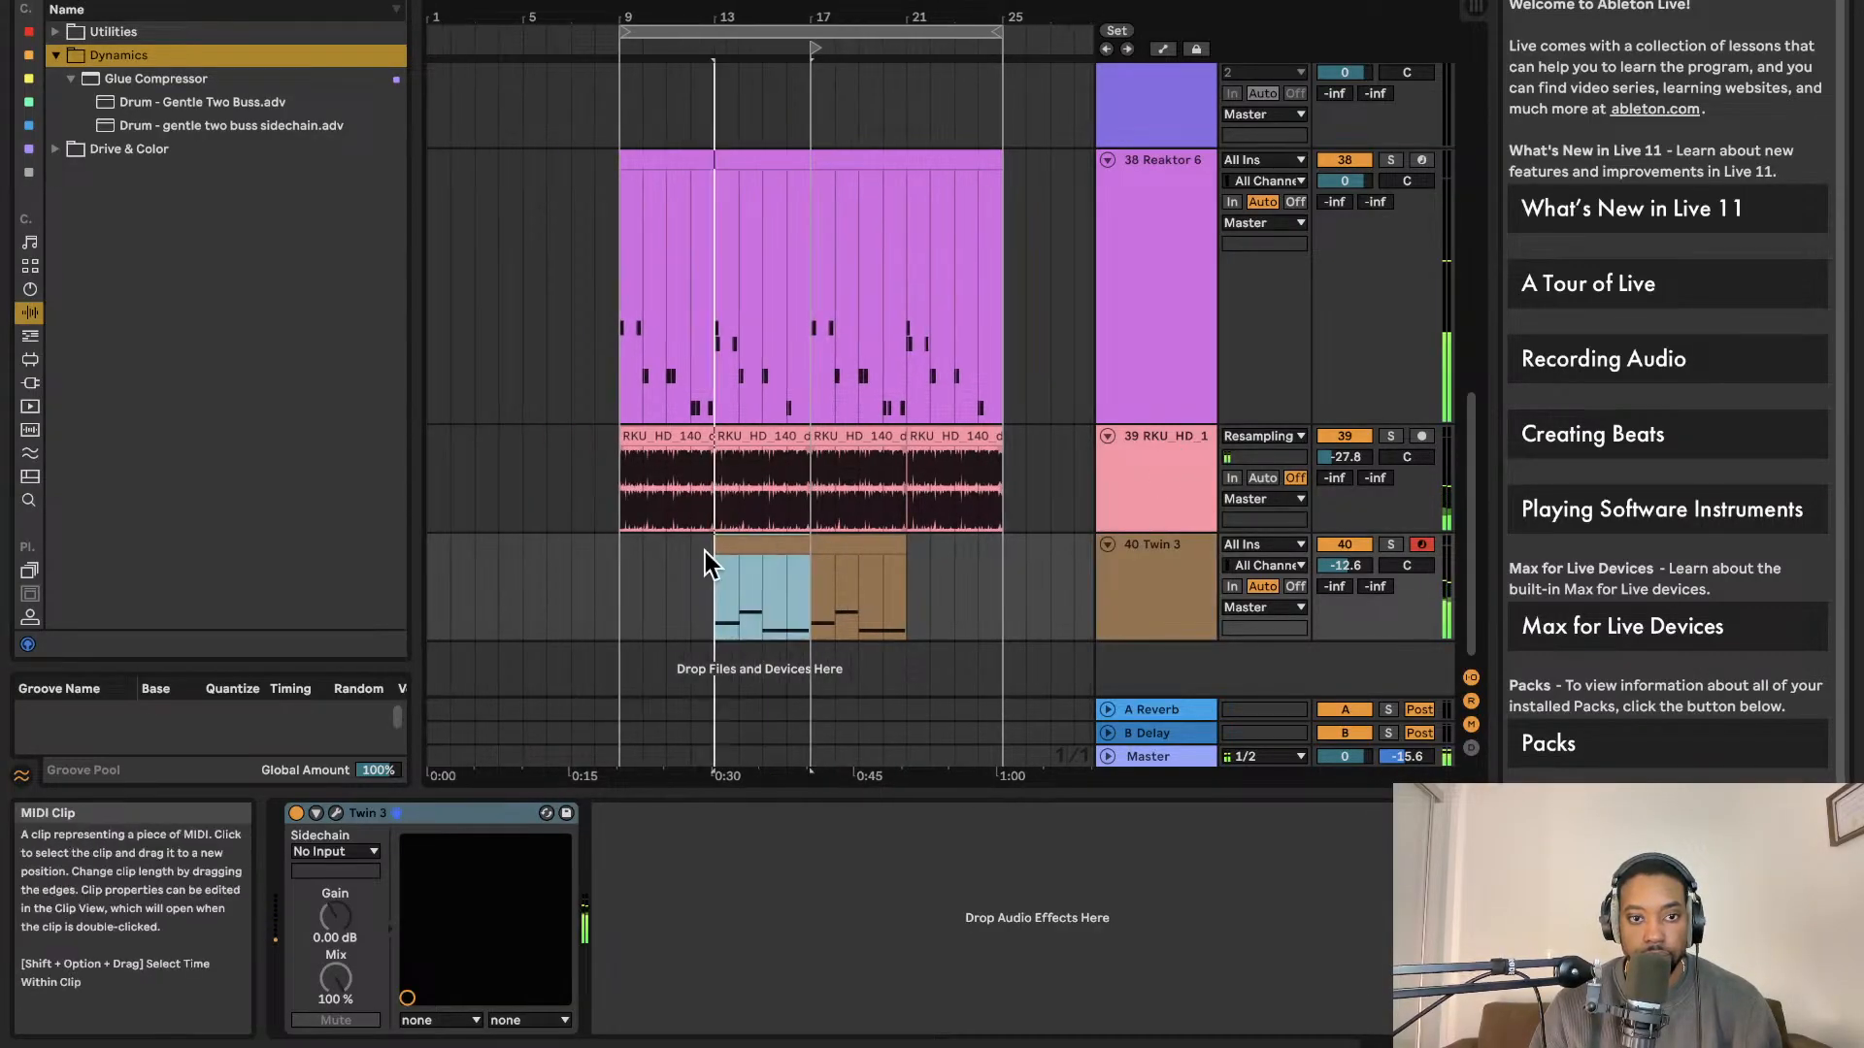
pyautogui.click(340, 814)
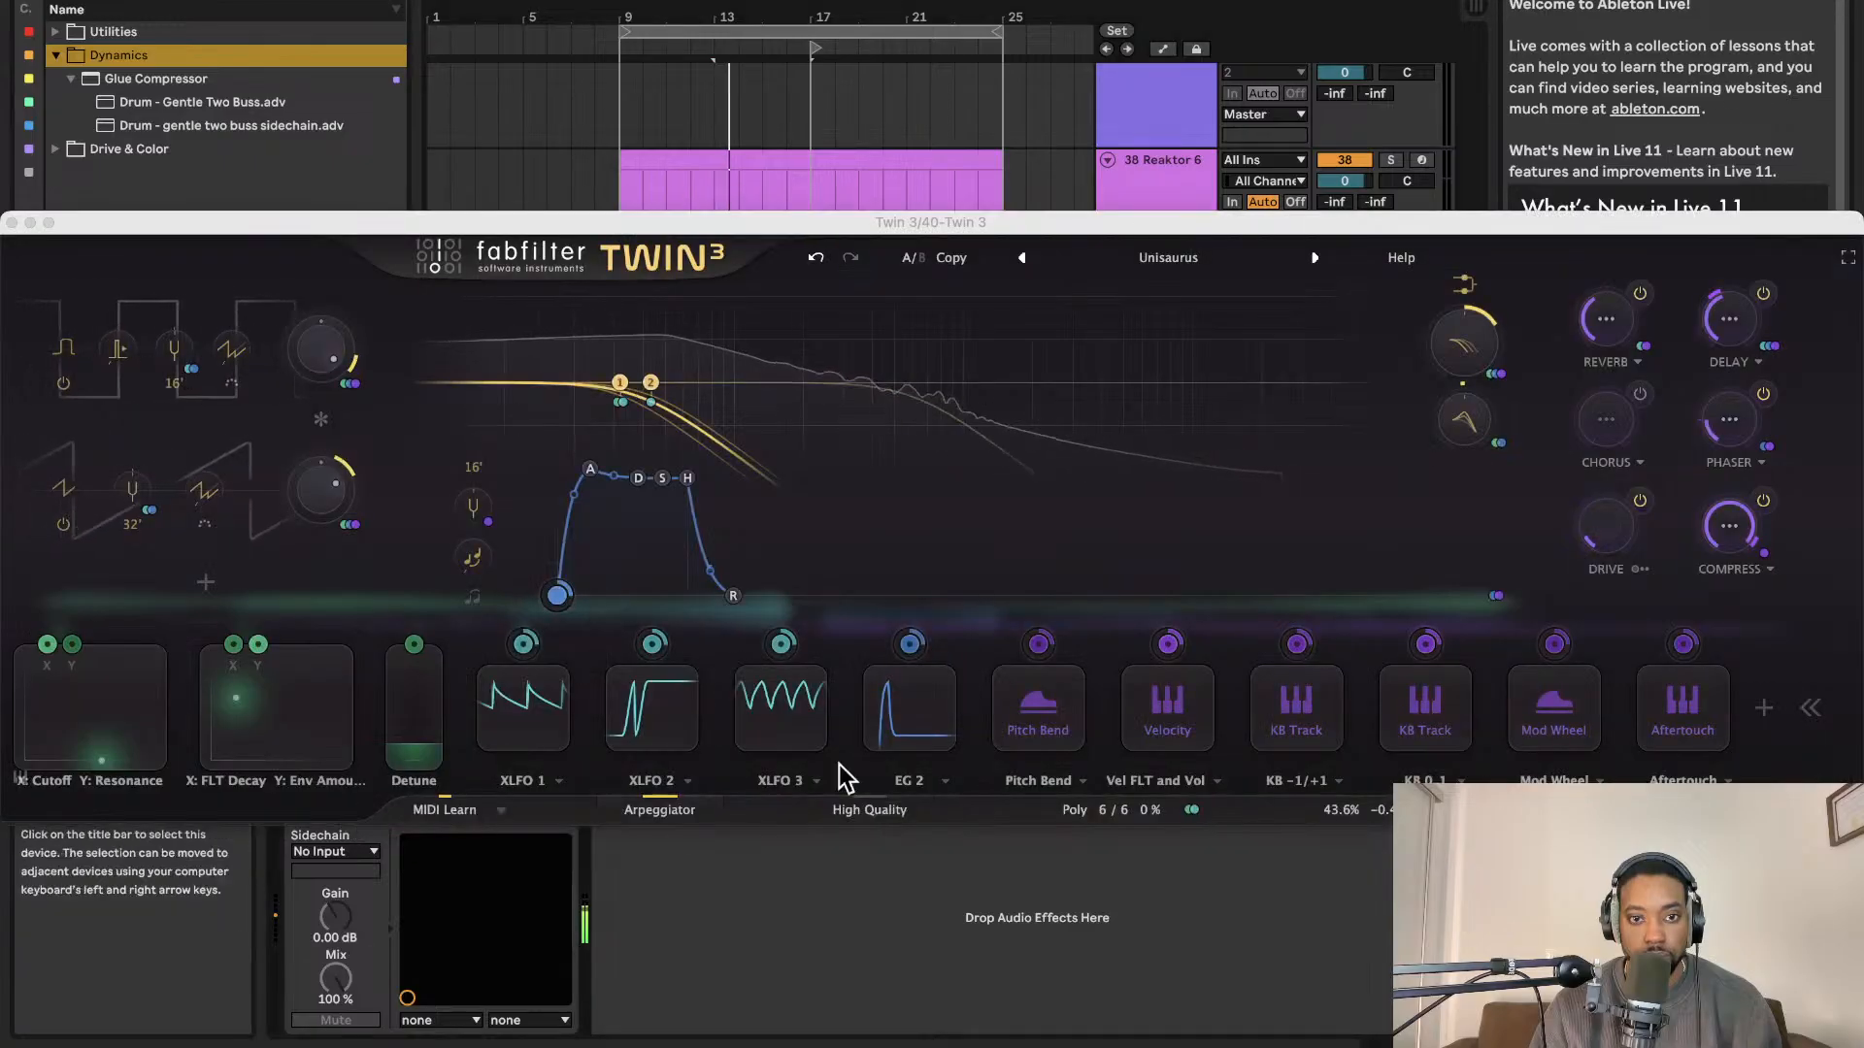
# Adjust the second oscillator's controls in Twin 3 while the loop plays.
pyautogui.click(208, 490)
pyautogui.moveTo(207, 255); pyautogui.dragTo(296, 1033)
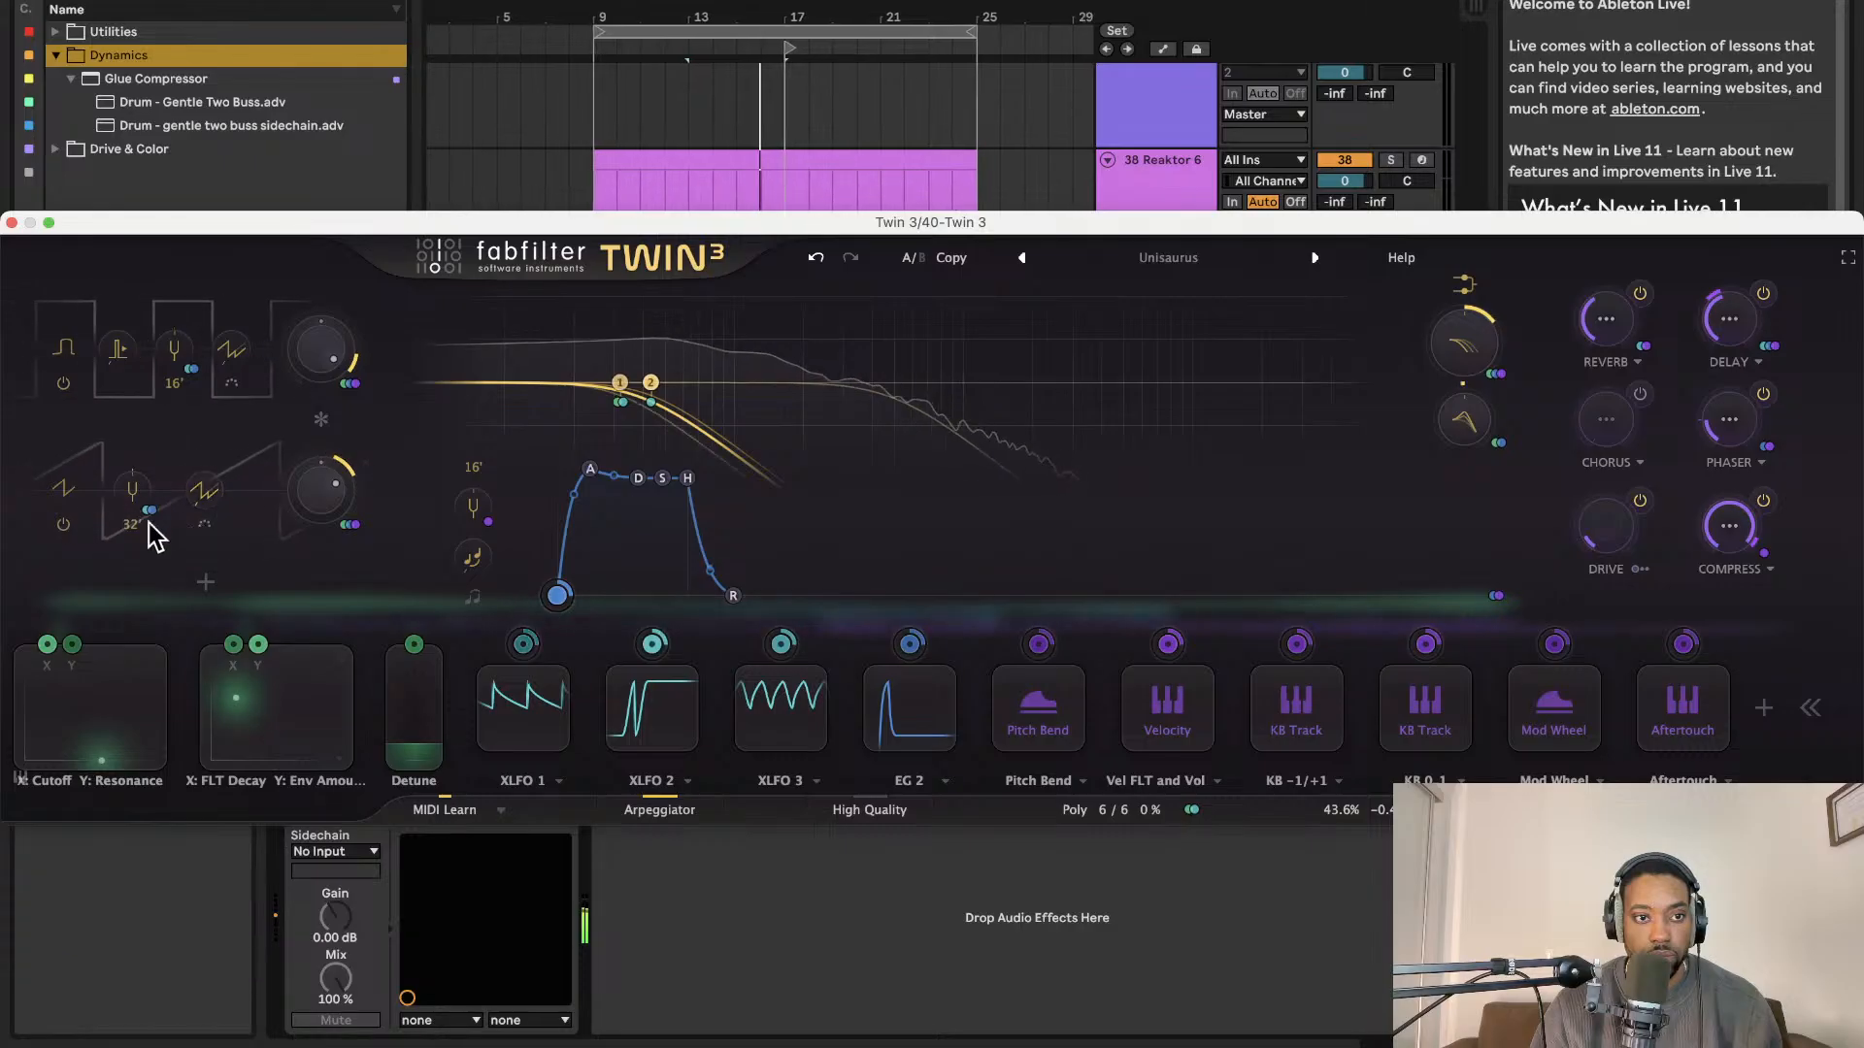
pyautogui.moveTo(148, 502)
pyautogui.moveTo(147, 503); pyautogui.dragTo(134, 612)
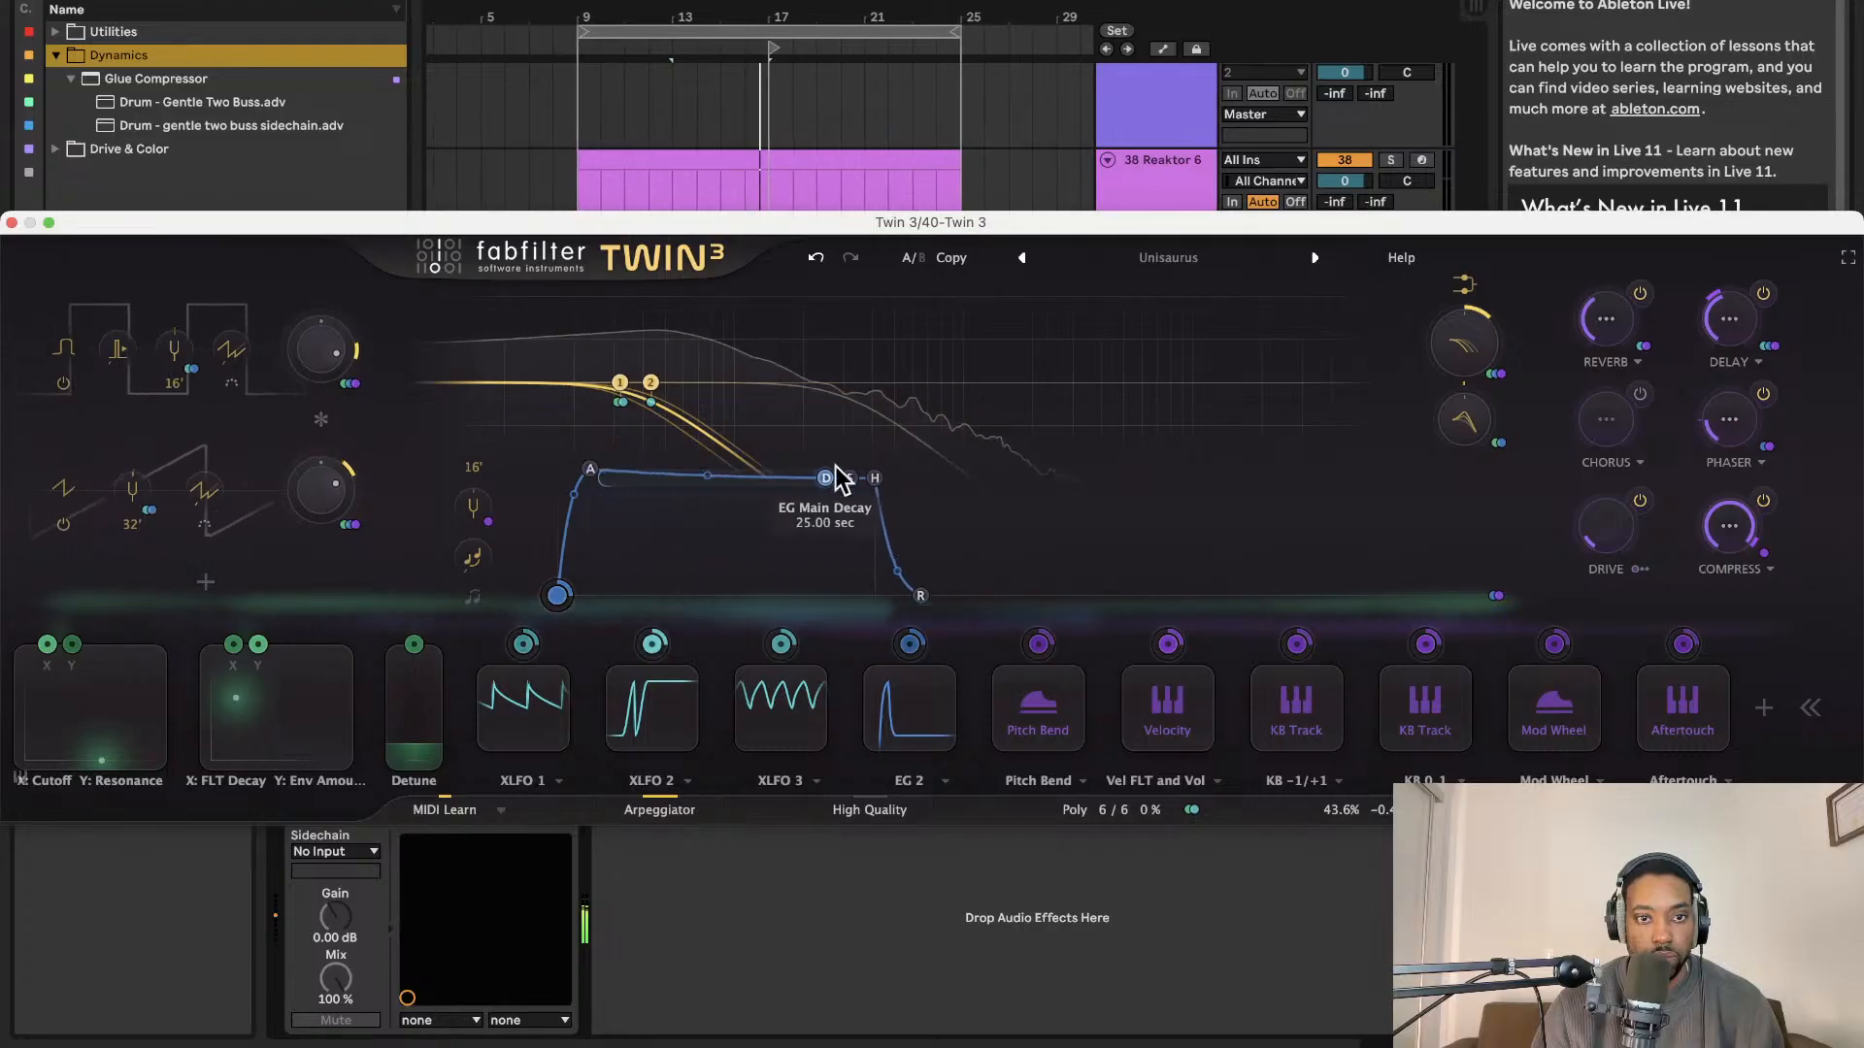
# Shorten Twin 3's main envelope decay and set the second filter's frequency to about 34.9 Hz.
pyautogui.moveTo(609, 481); pyautogui.dragTo(625, 478)
pyautogui.moveTo(650, 382)
pyautogui.mouseDown()
pyautogui.moveTo(822, 378)
pyautogui.moveTo(627, 388)
pyautogui.mouseUp()
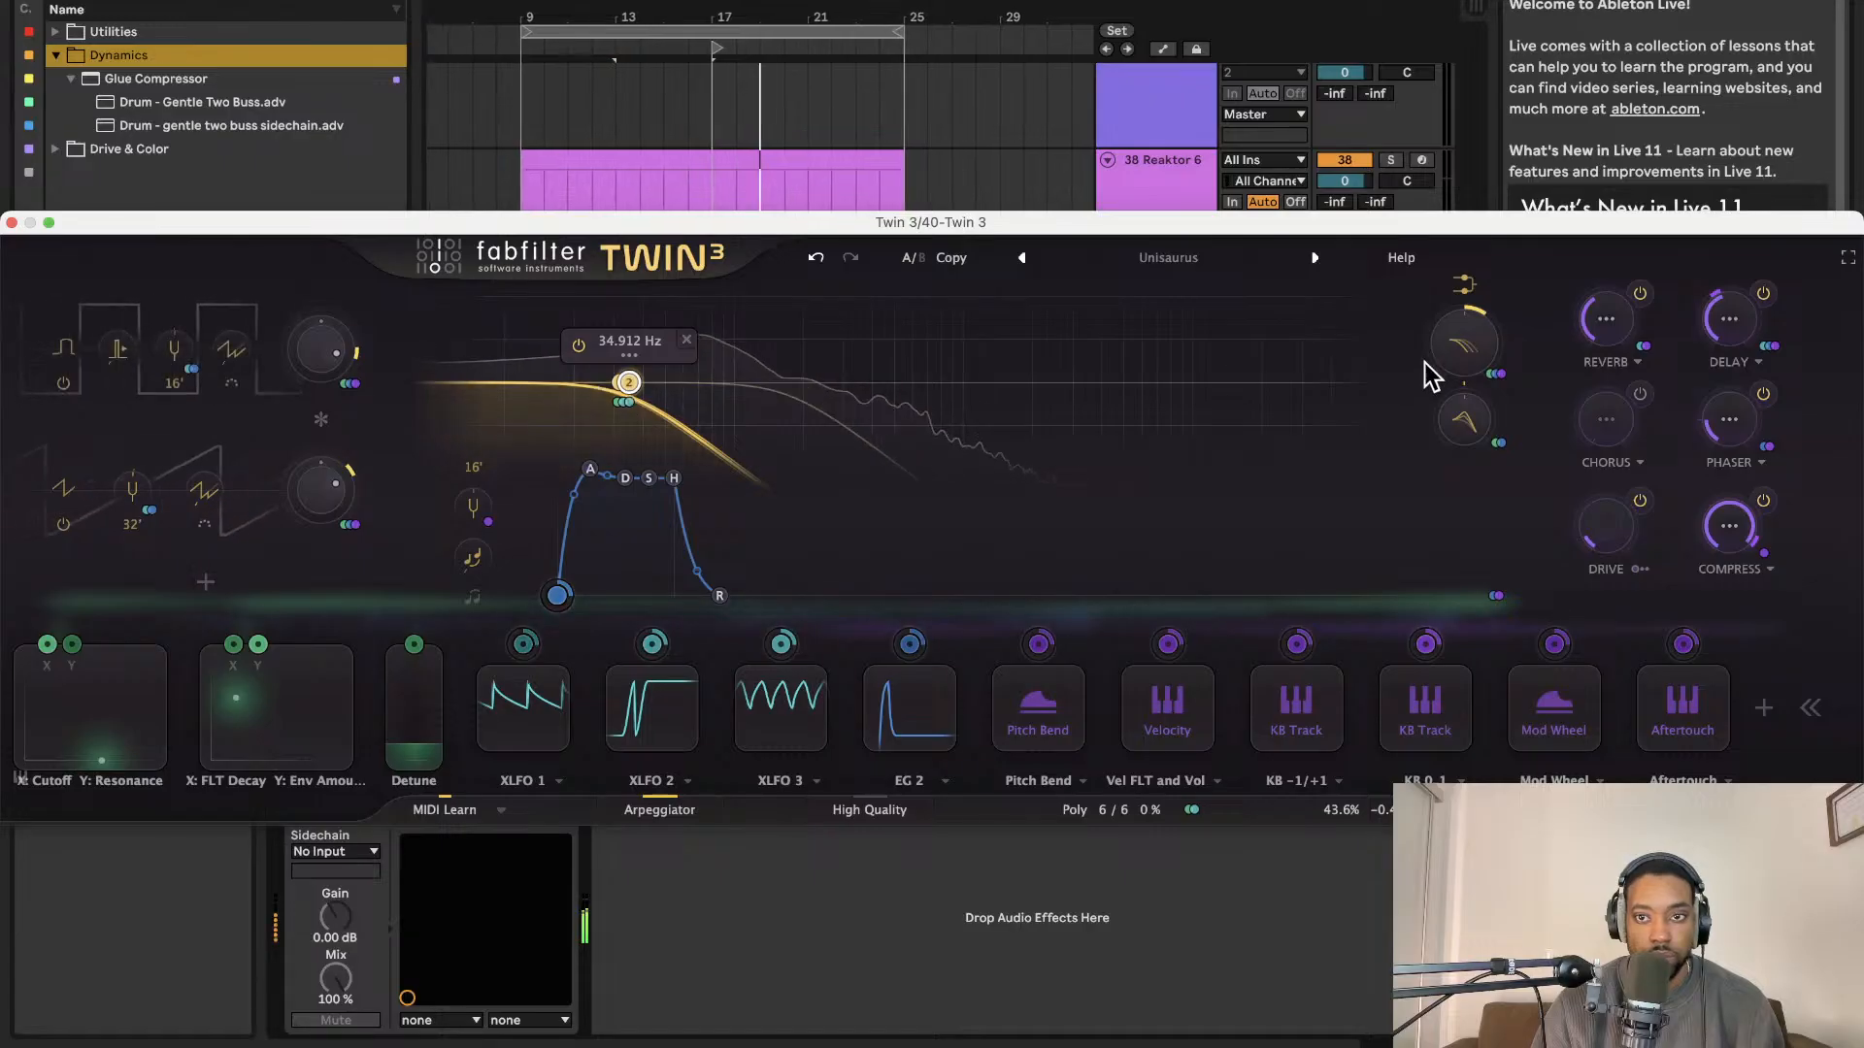
# Try Twin 3's chorus at an amount of 49%, switch the chorus off, and close the synth's interface.
pyautogui.moveTo(1620, 403)
pyautogui.moveTo(1623, 417); pyautogui.dragTo(1601, 291)
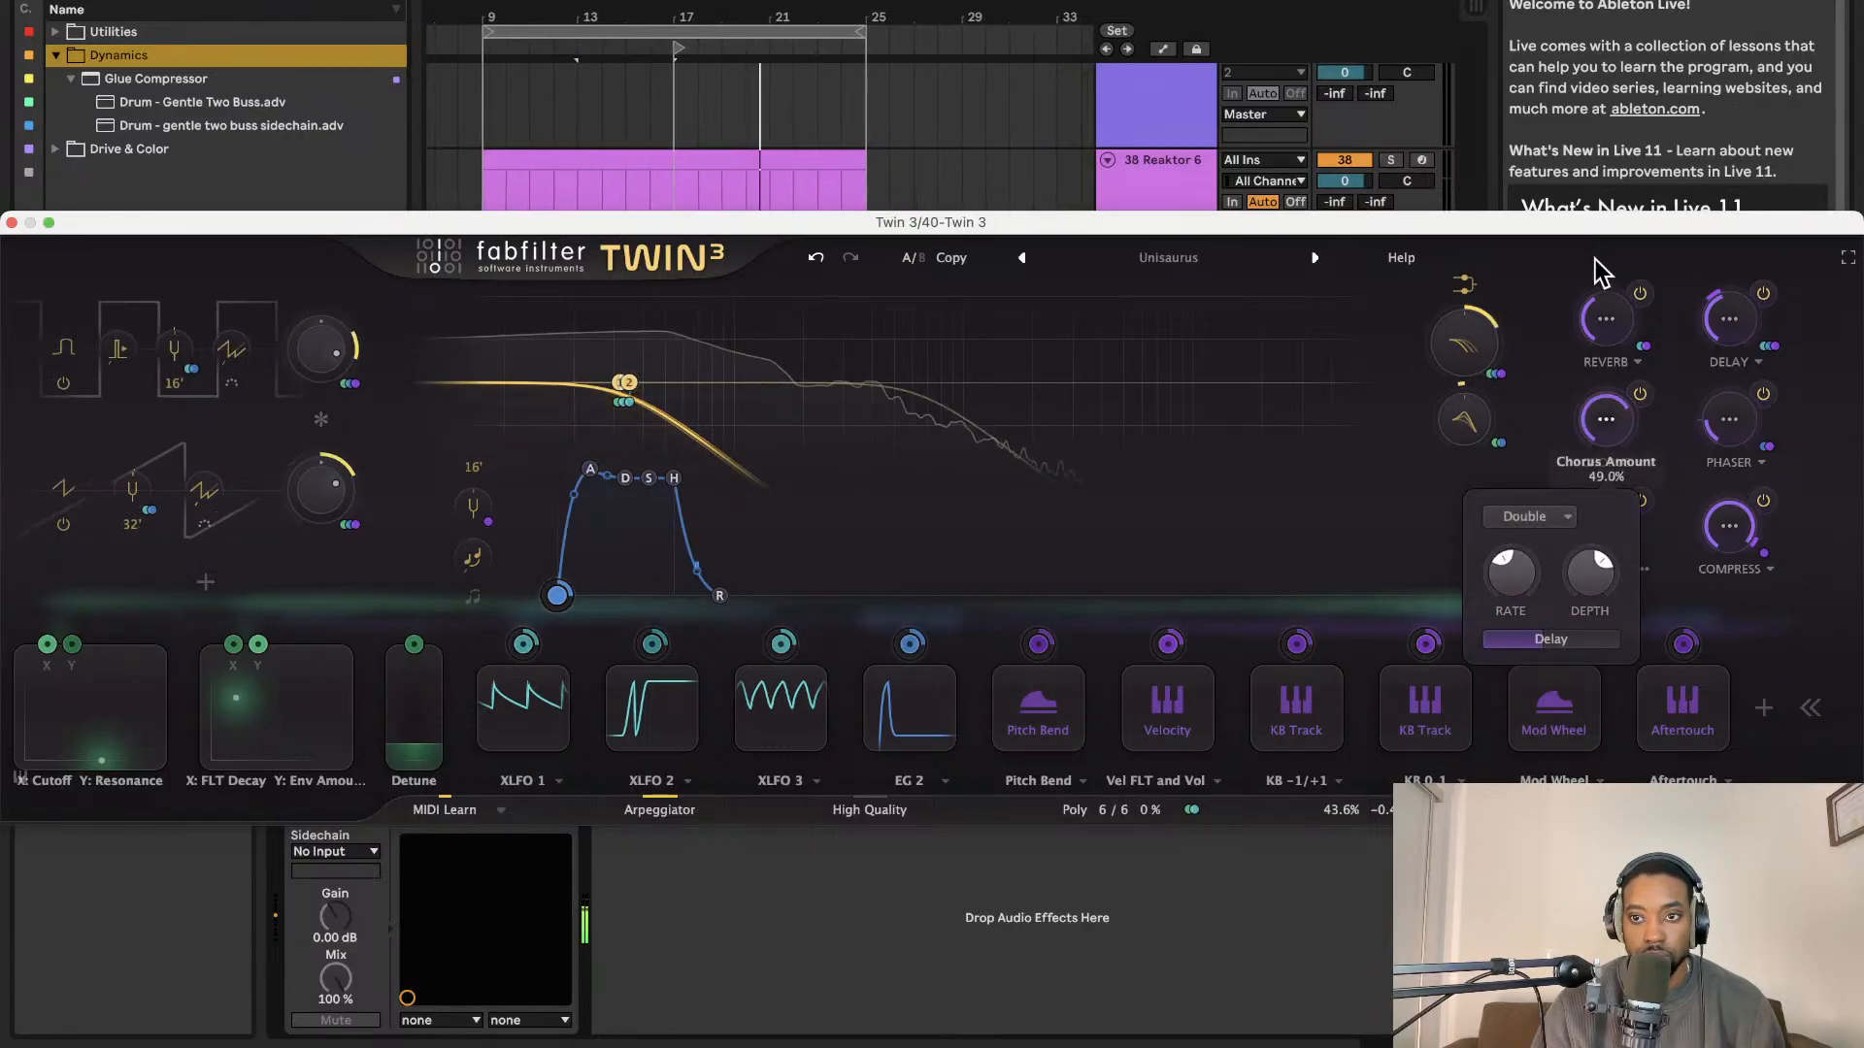
pyautogui.click(1640, 395)
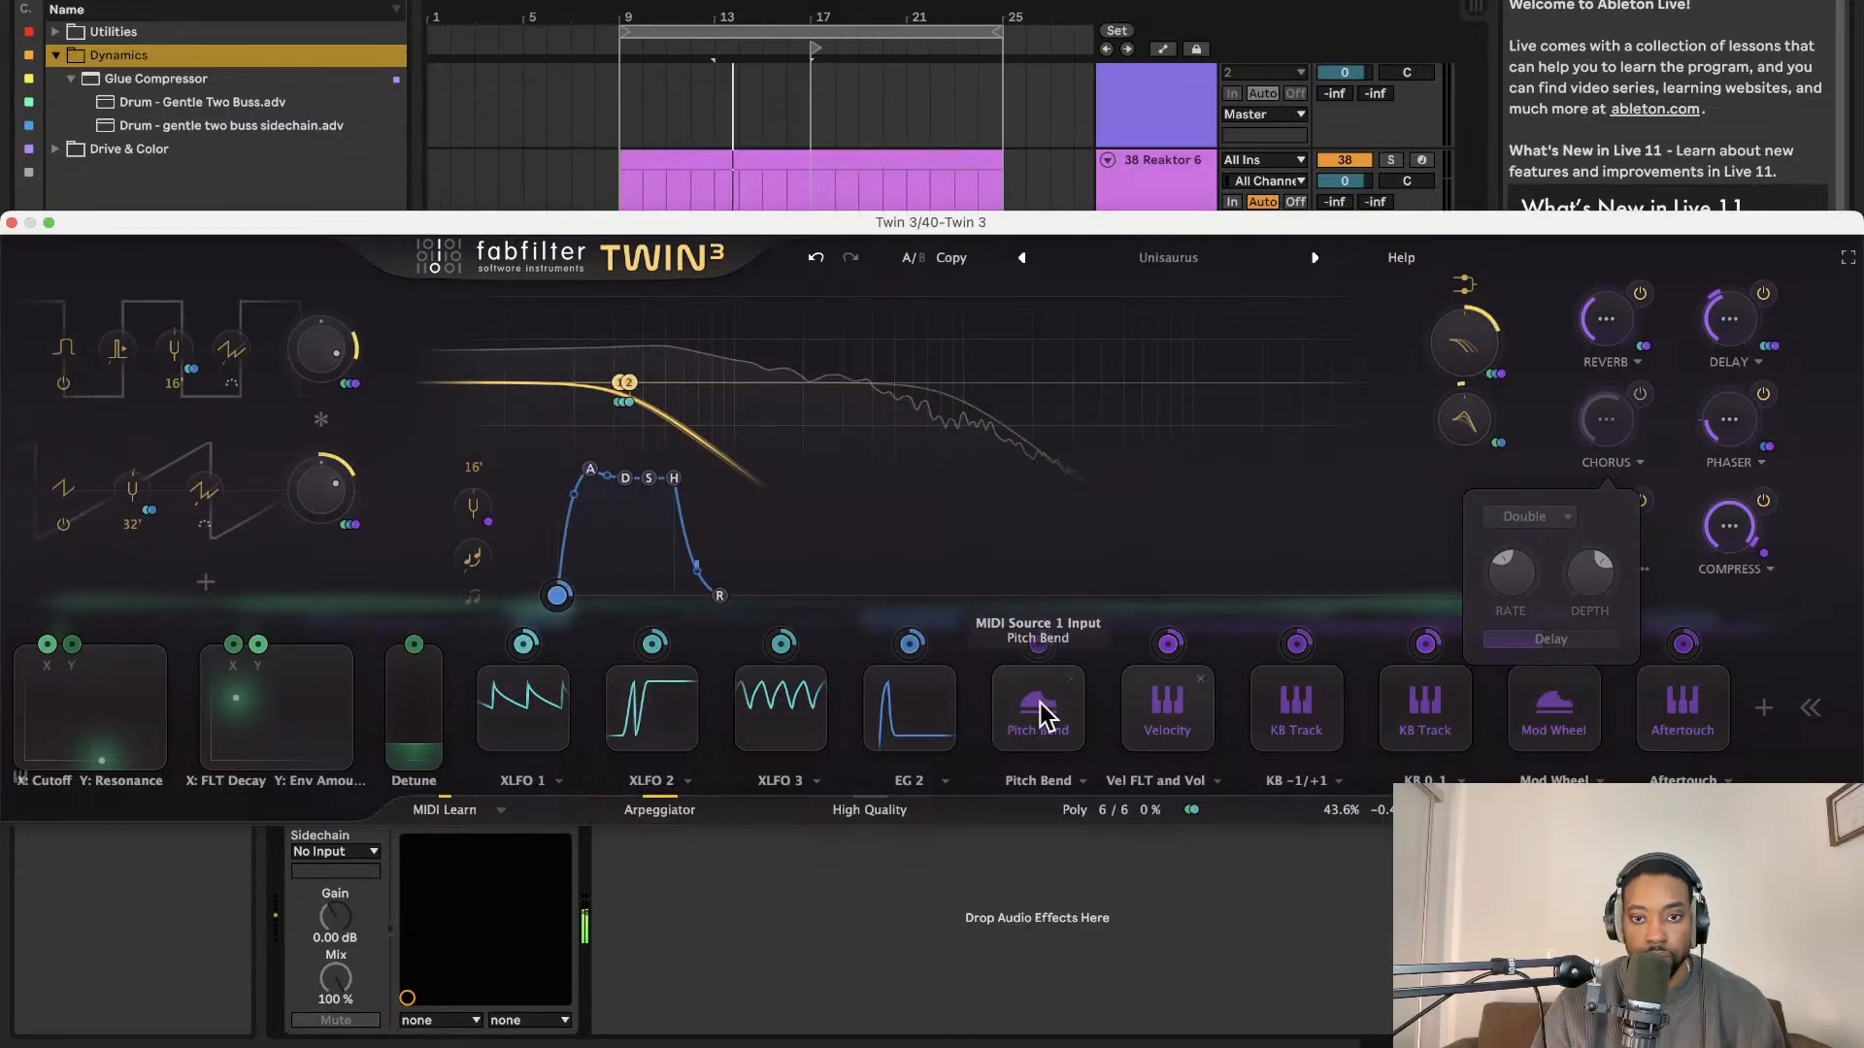
pyautogui.click(12, 223)
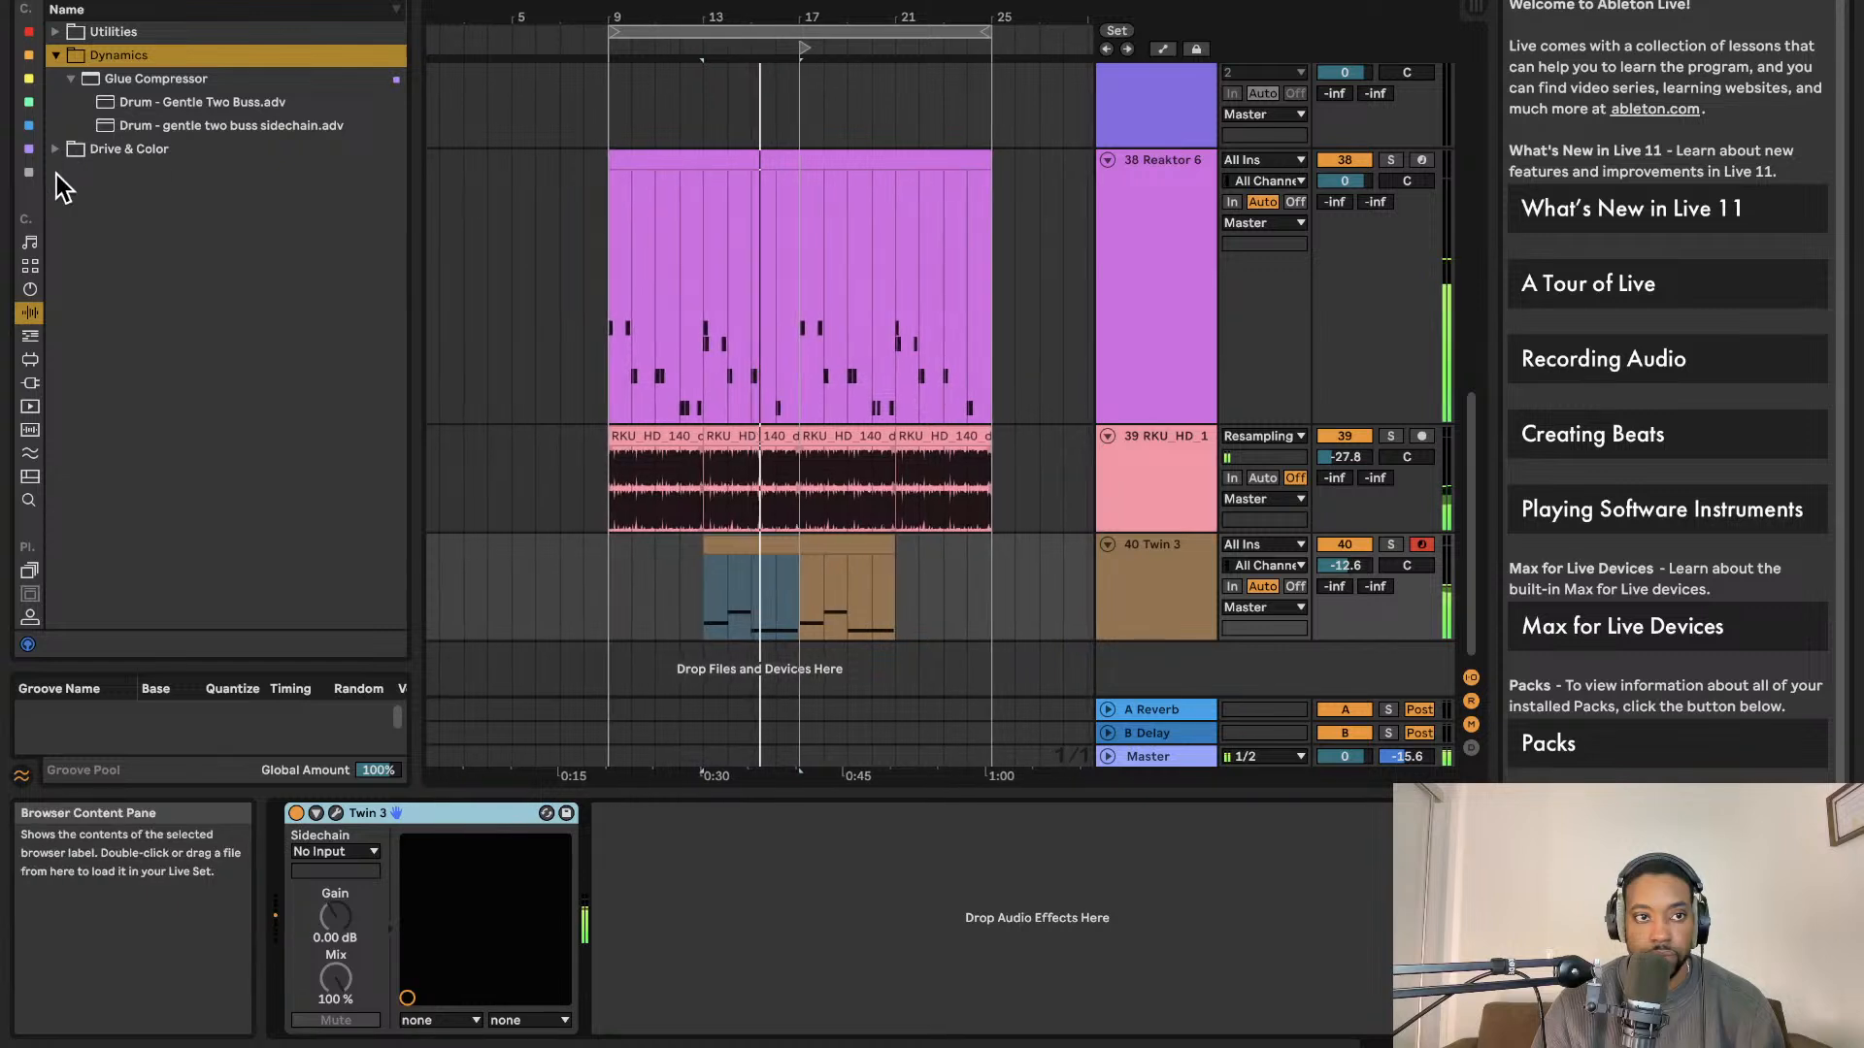
# Search the third-party plug-ins and audio effects by name for an effect and clear the search.
pyautogui.click(30, 382)
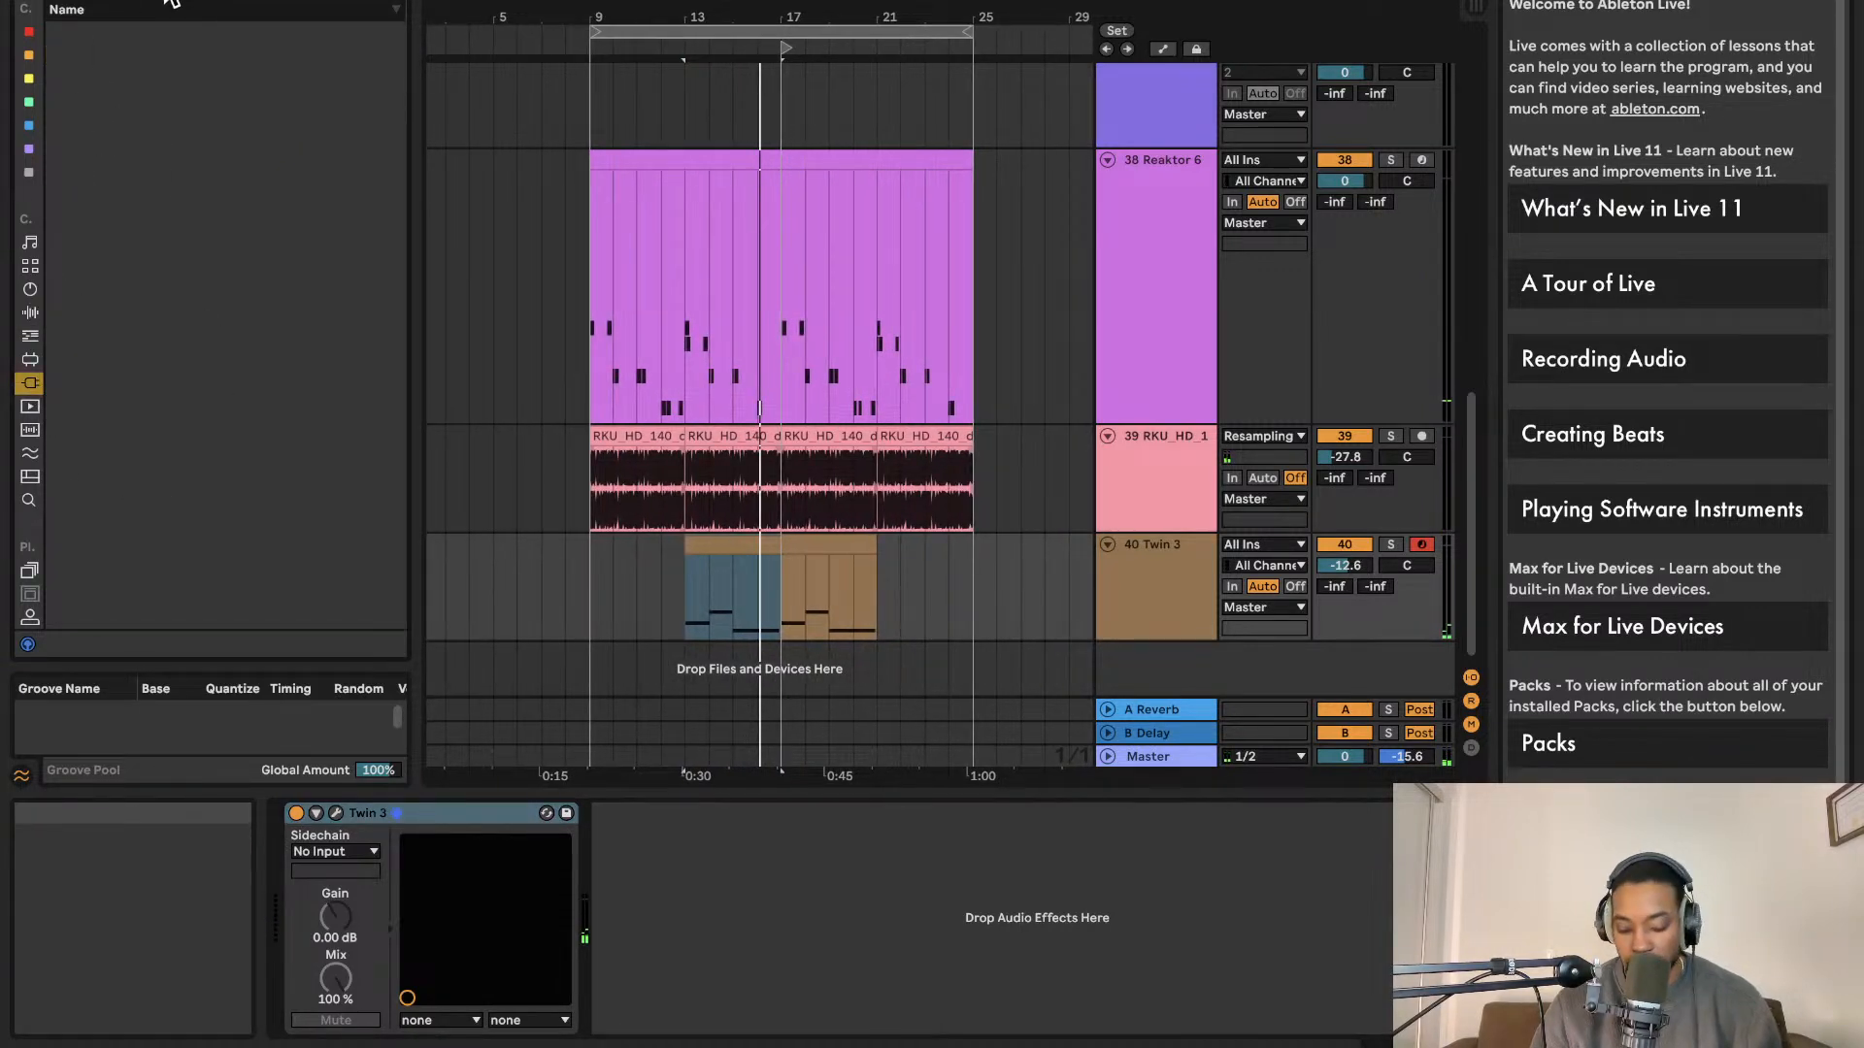
pyautogui.write('s')
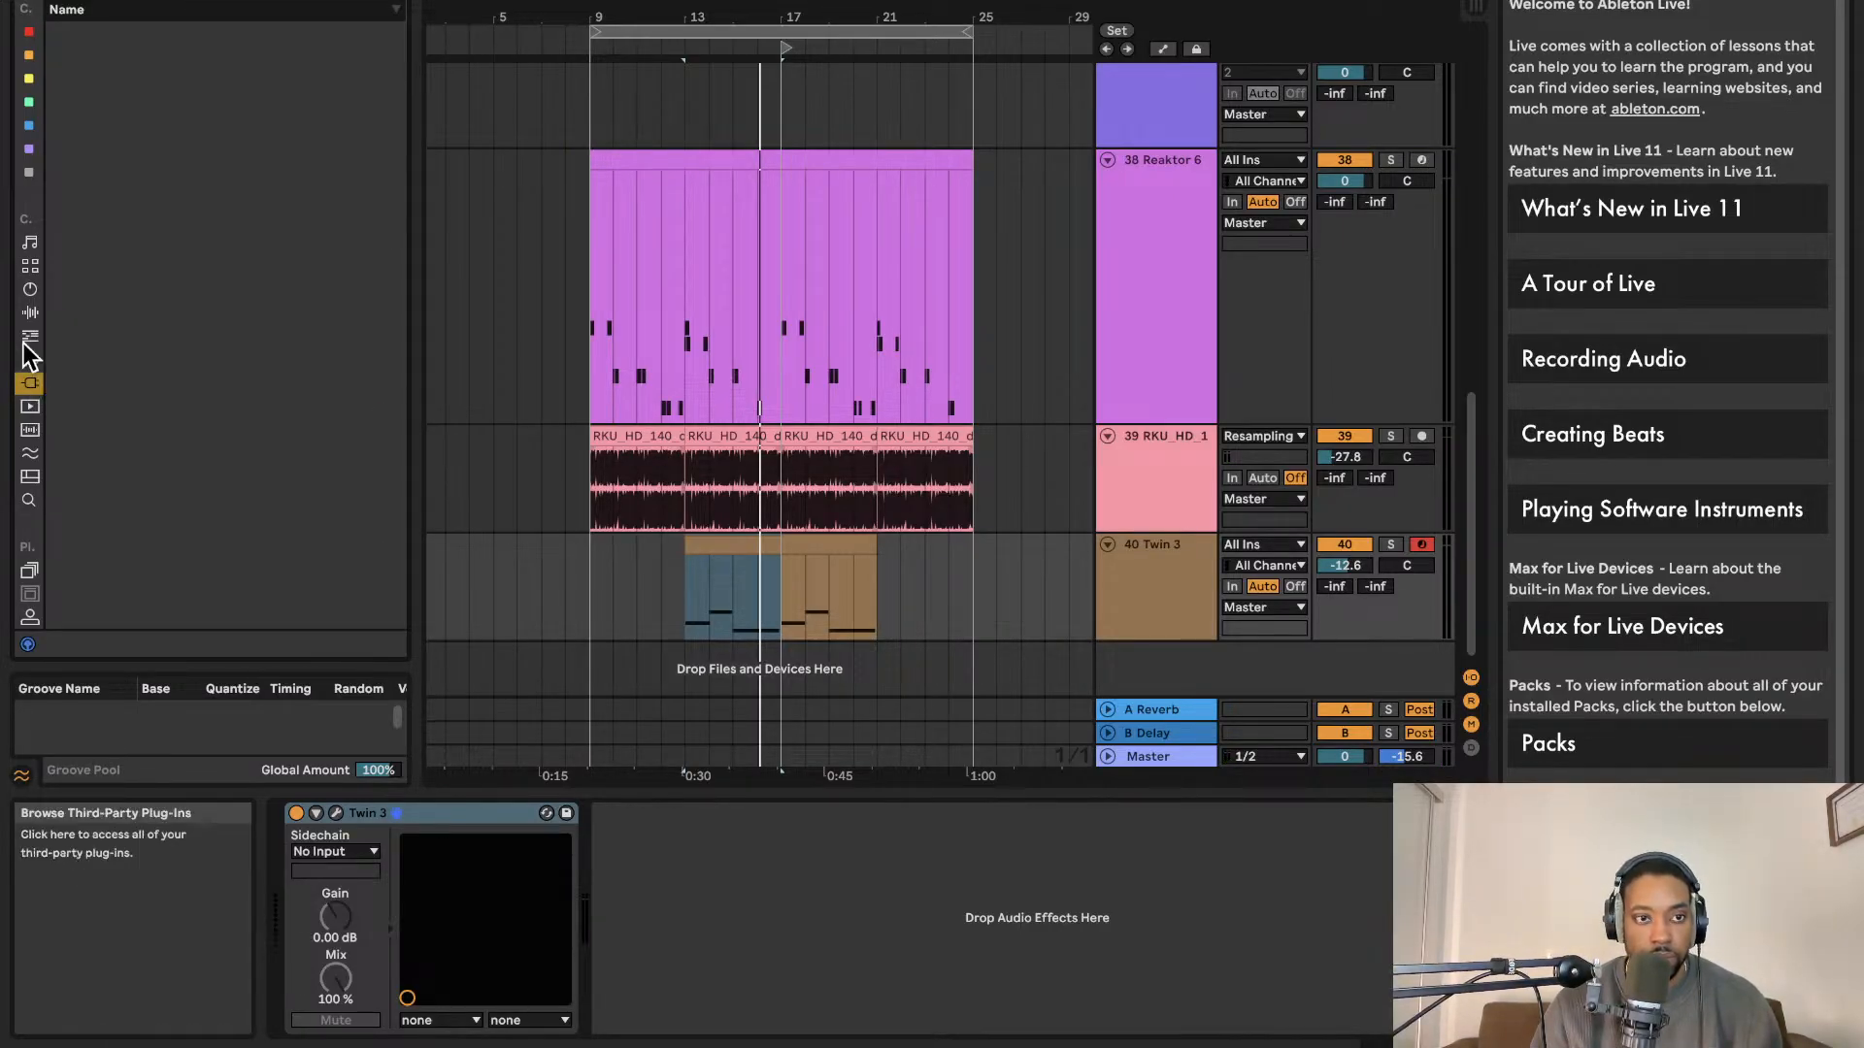
pyautogui.click(27, 315)
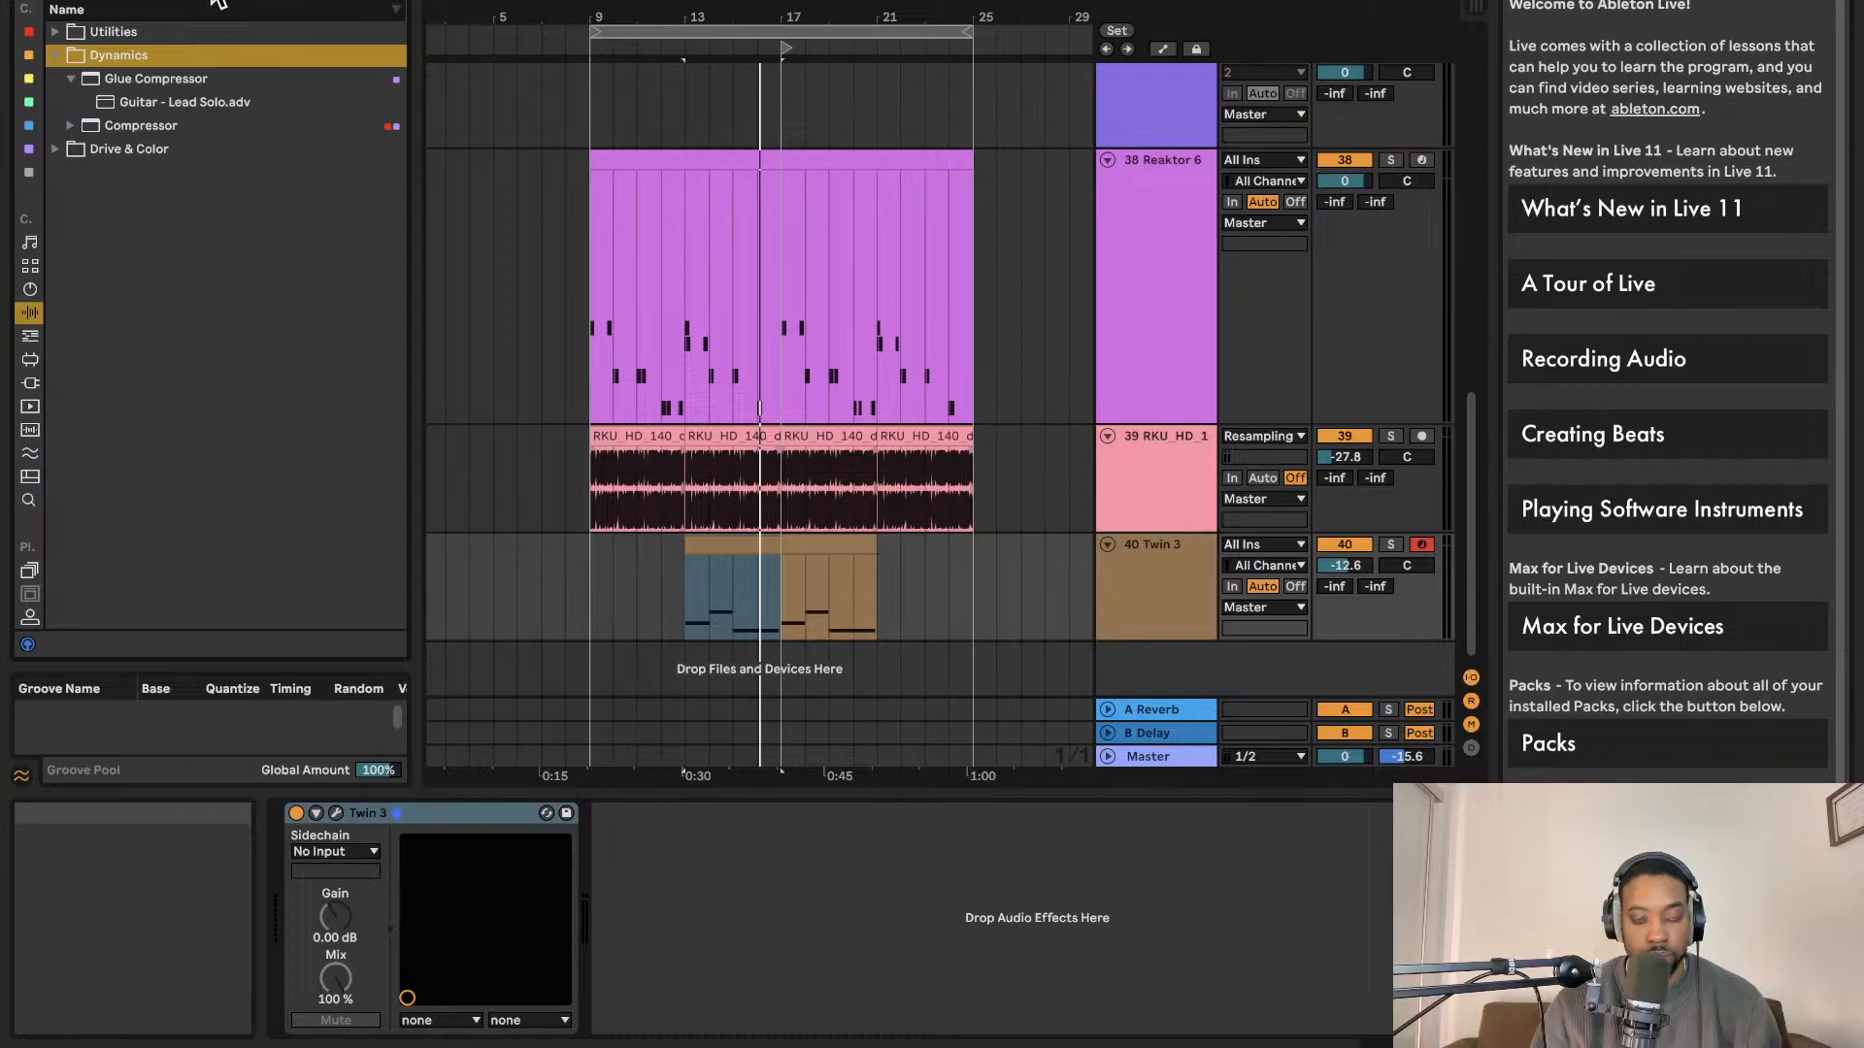
pyautogui.write('o')
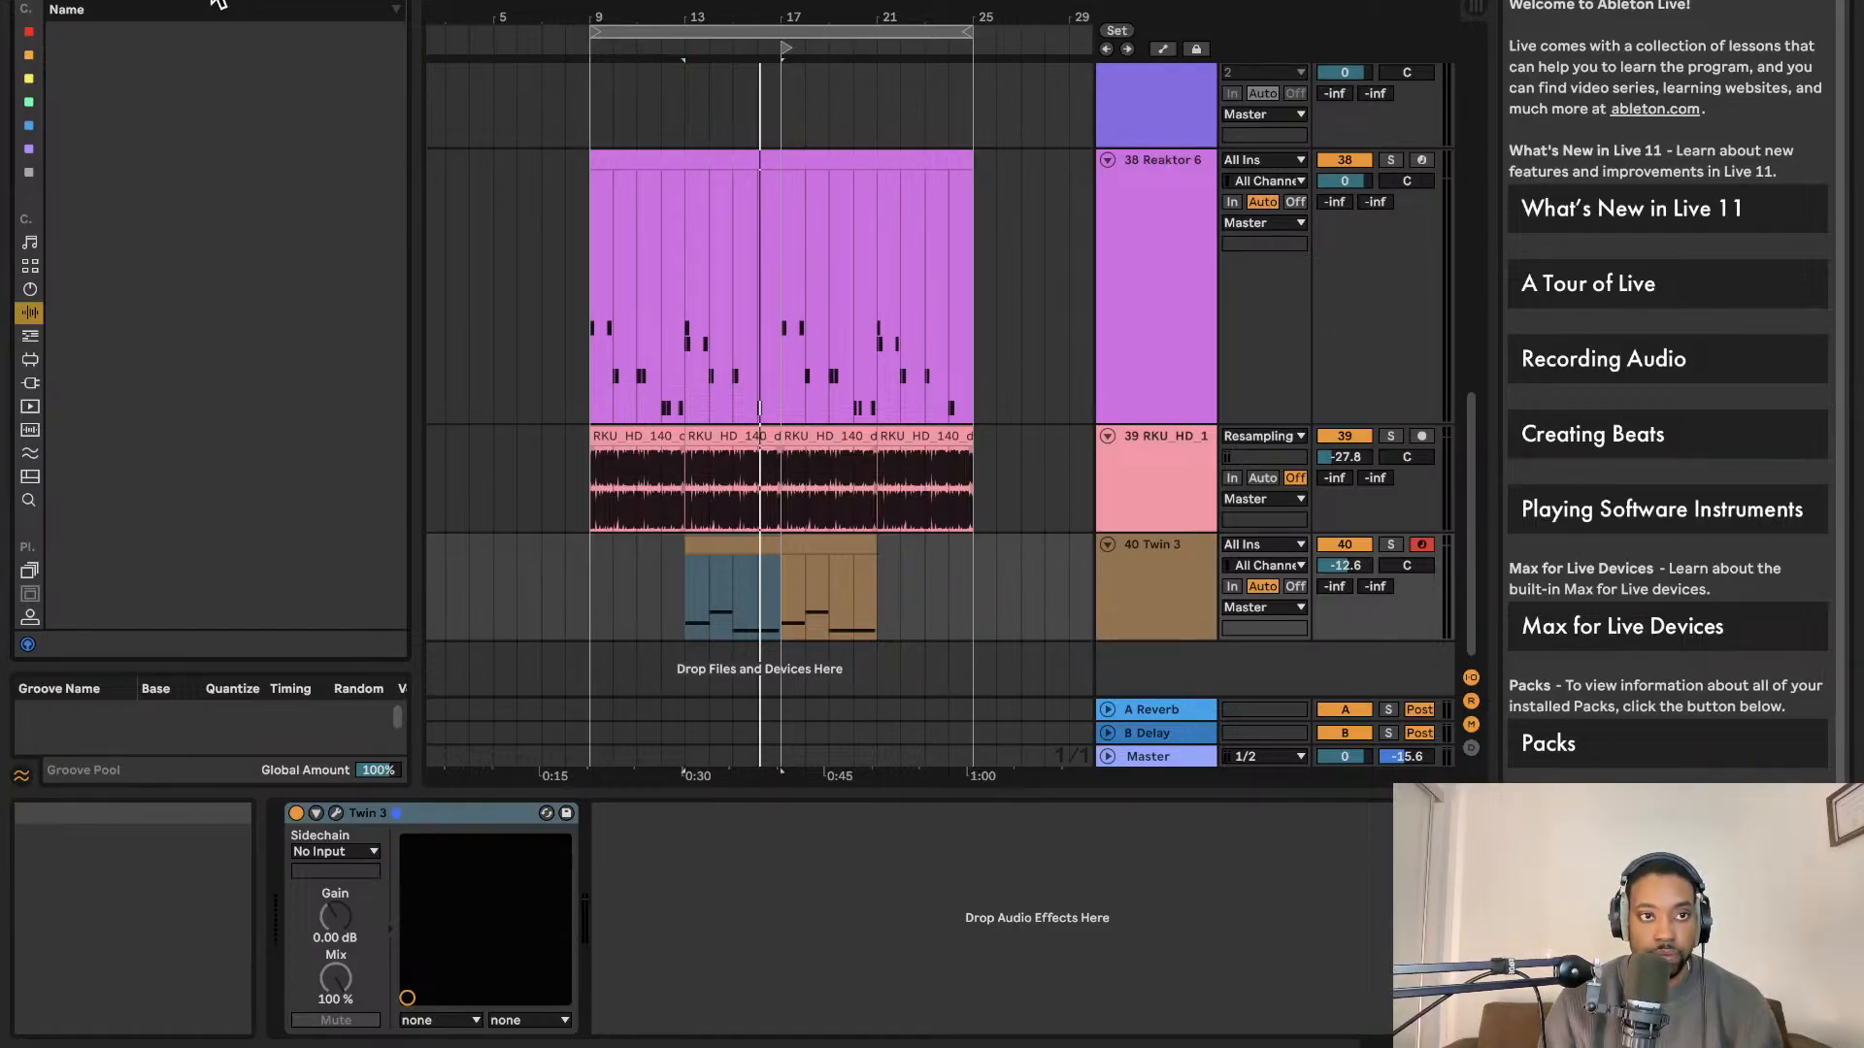
pyautogui.press('BackSpace')
pyautogui.press('BackSpace')
pyautogui.write('oo')
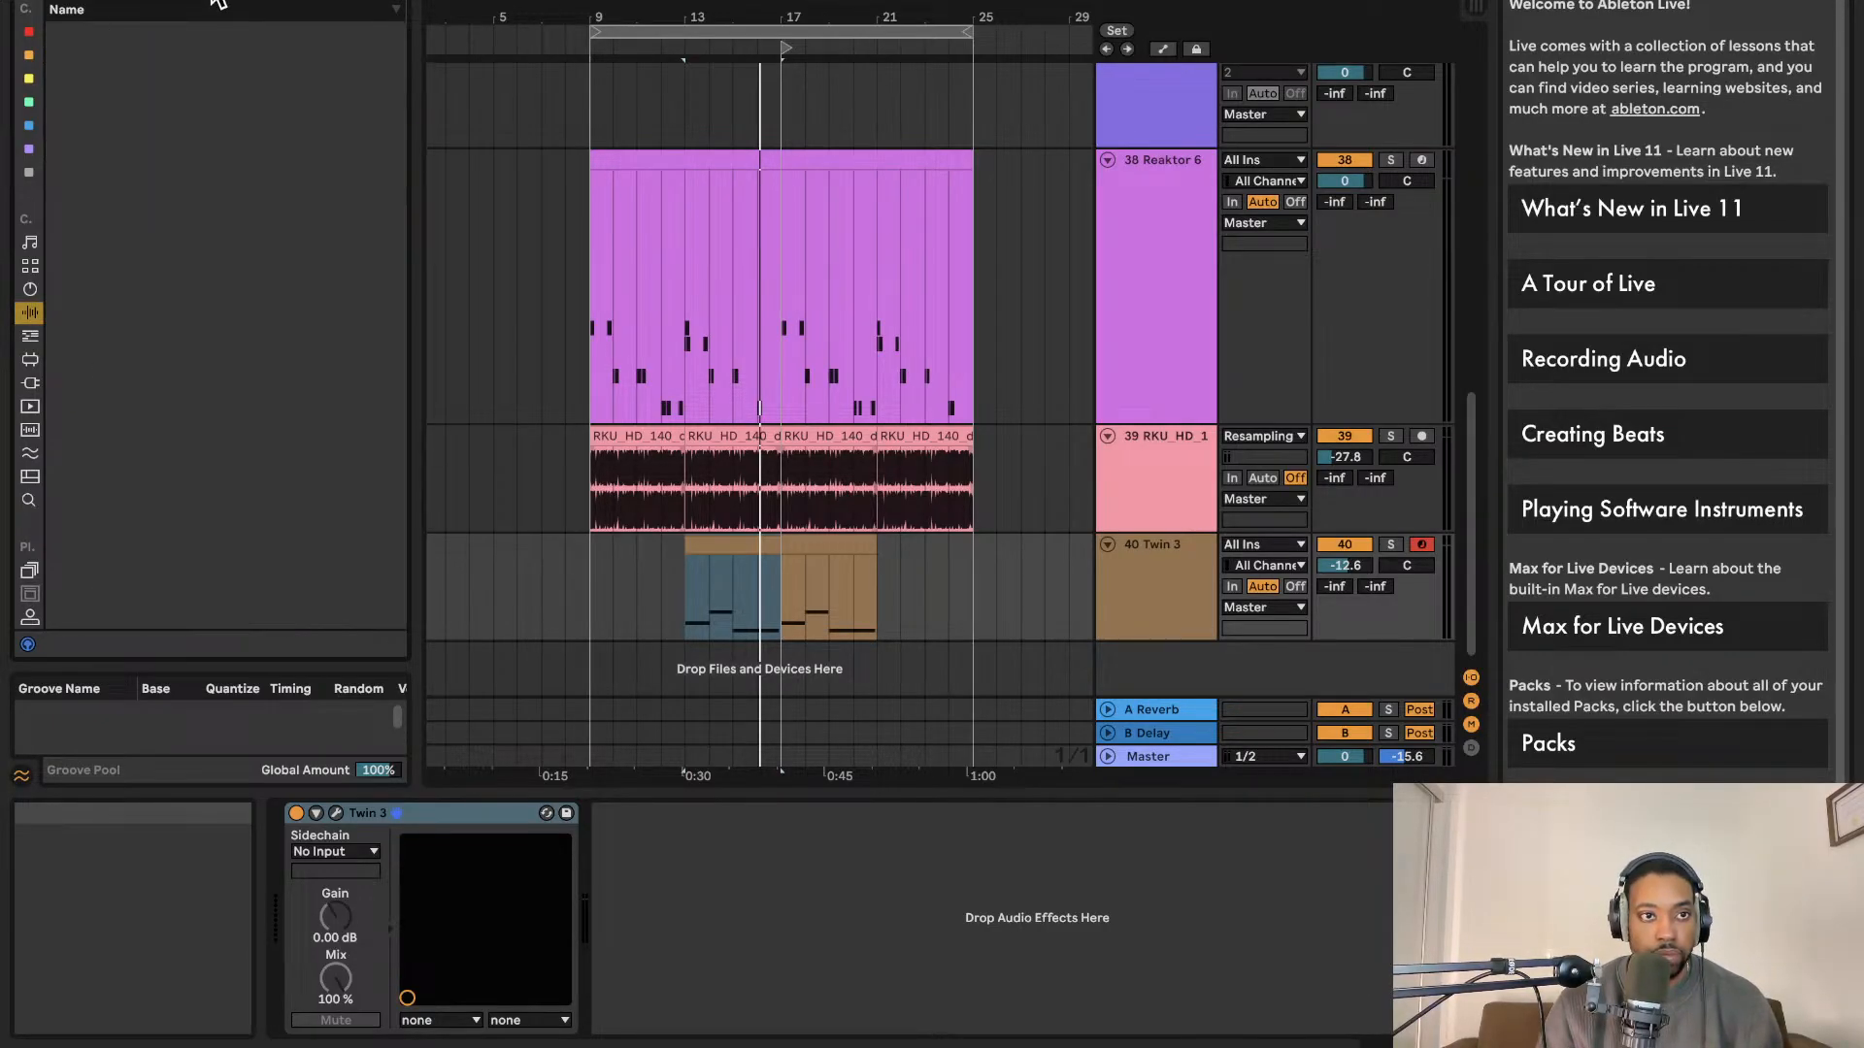
pyautogui.press('Escape')
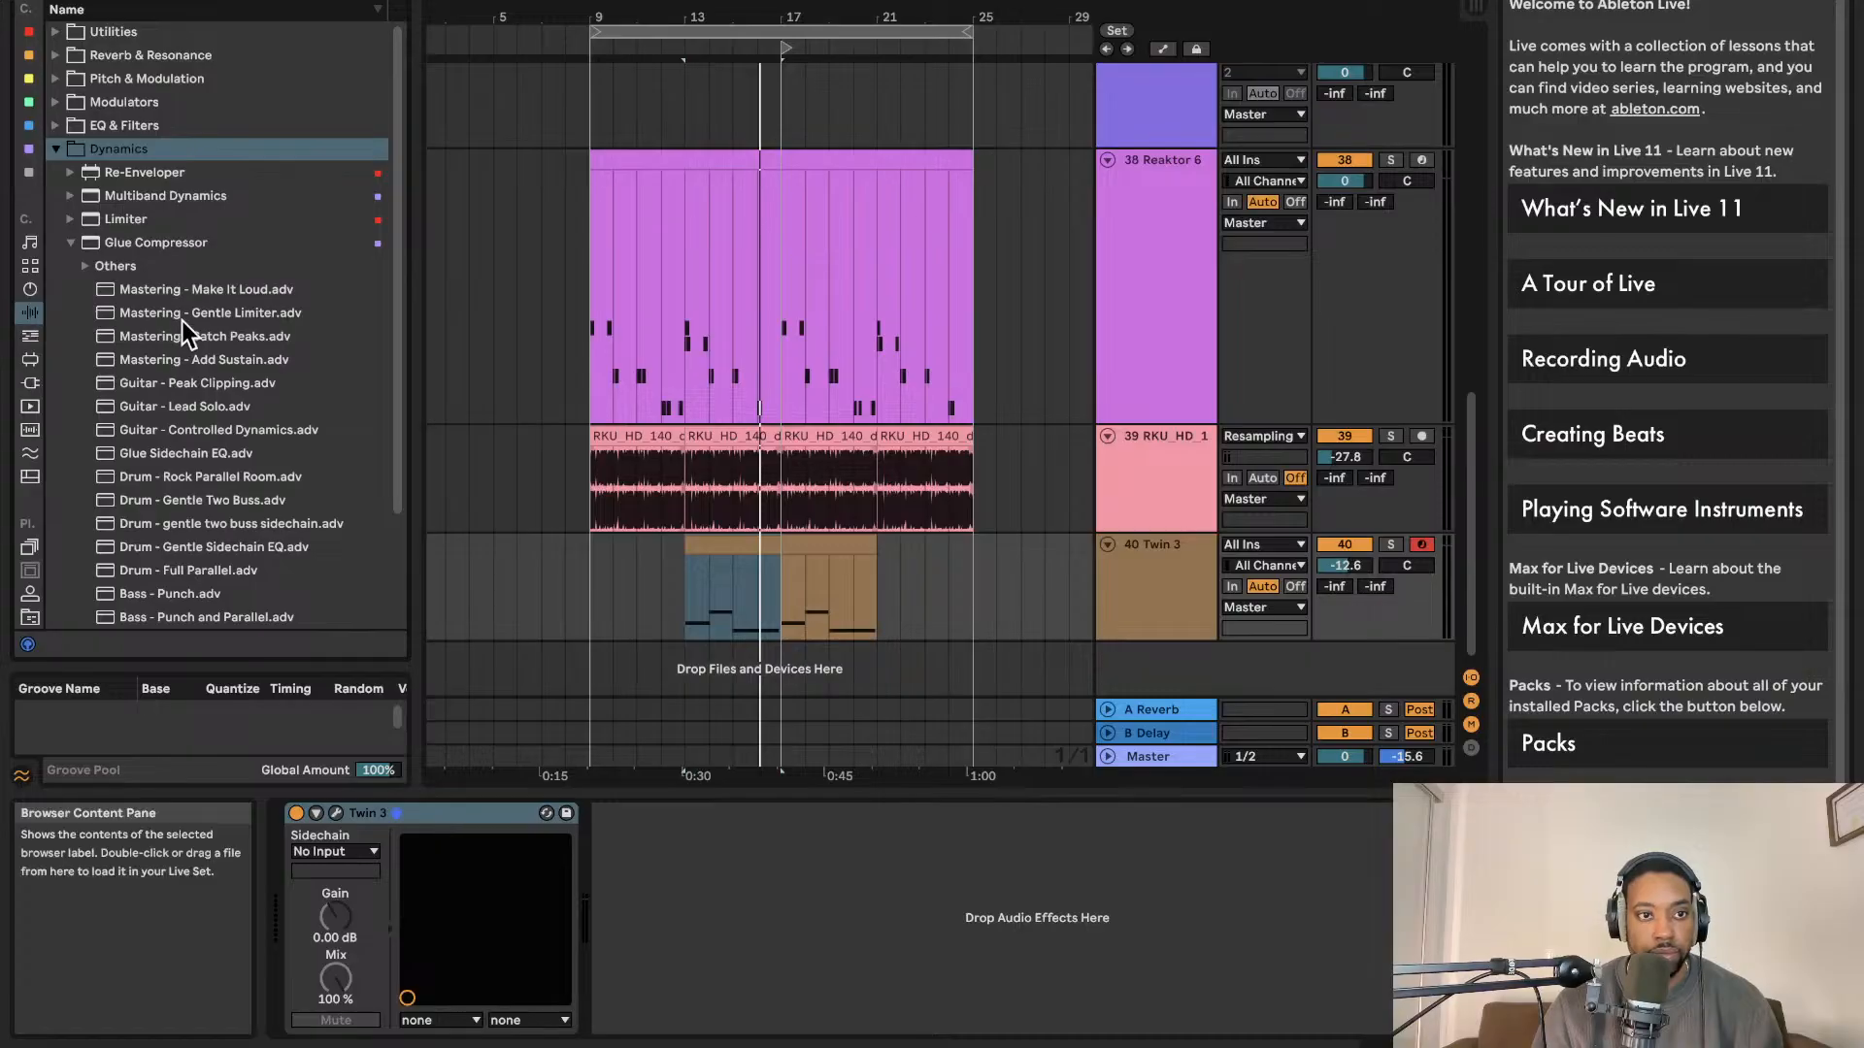
# Look through the third-party plug-in list for another instrument while playing the arrangement from bar 13.
pyautogui.scroll(-3, 66, 318)
pyautogui.click(30, 382)
pyautogui.scroll(-5, 145, 233)
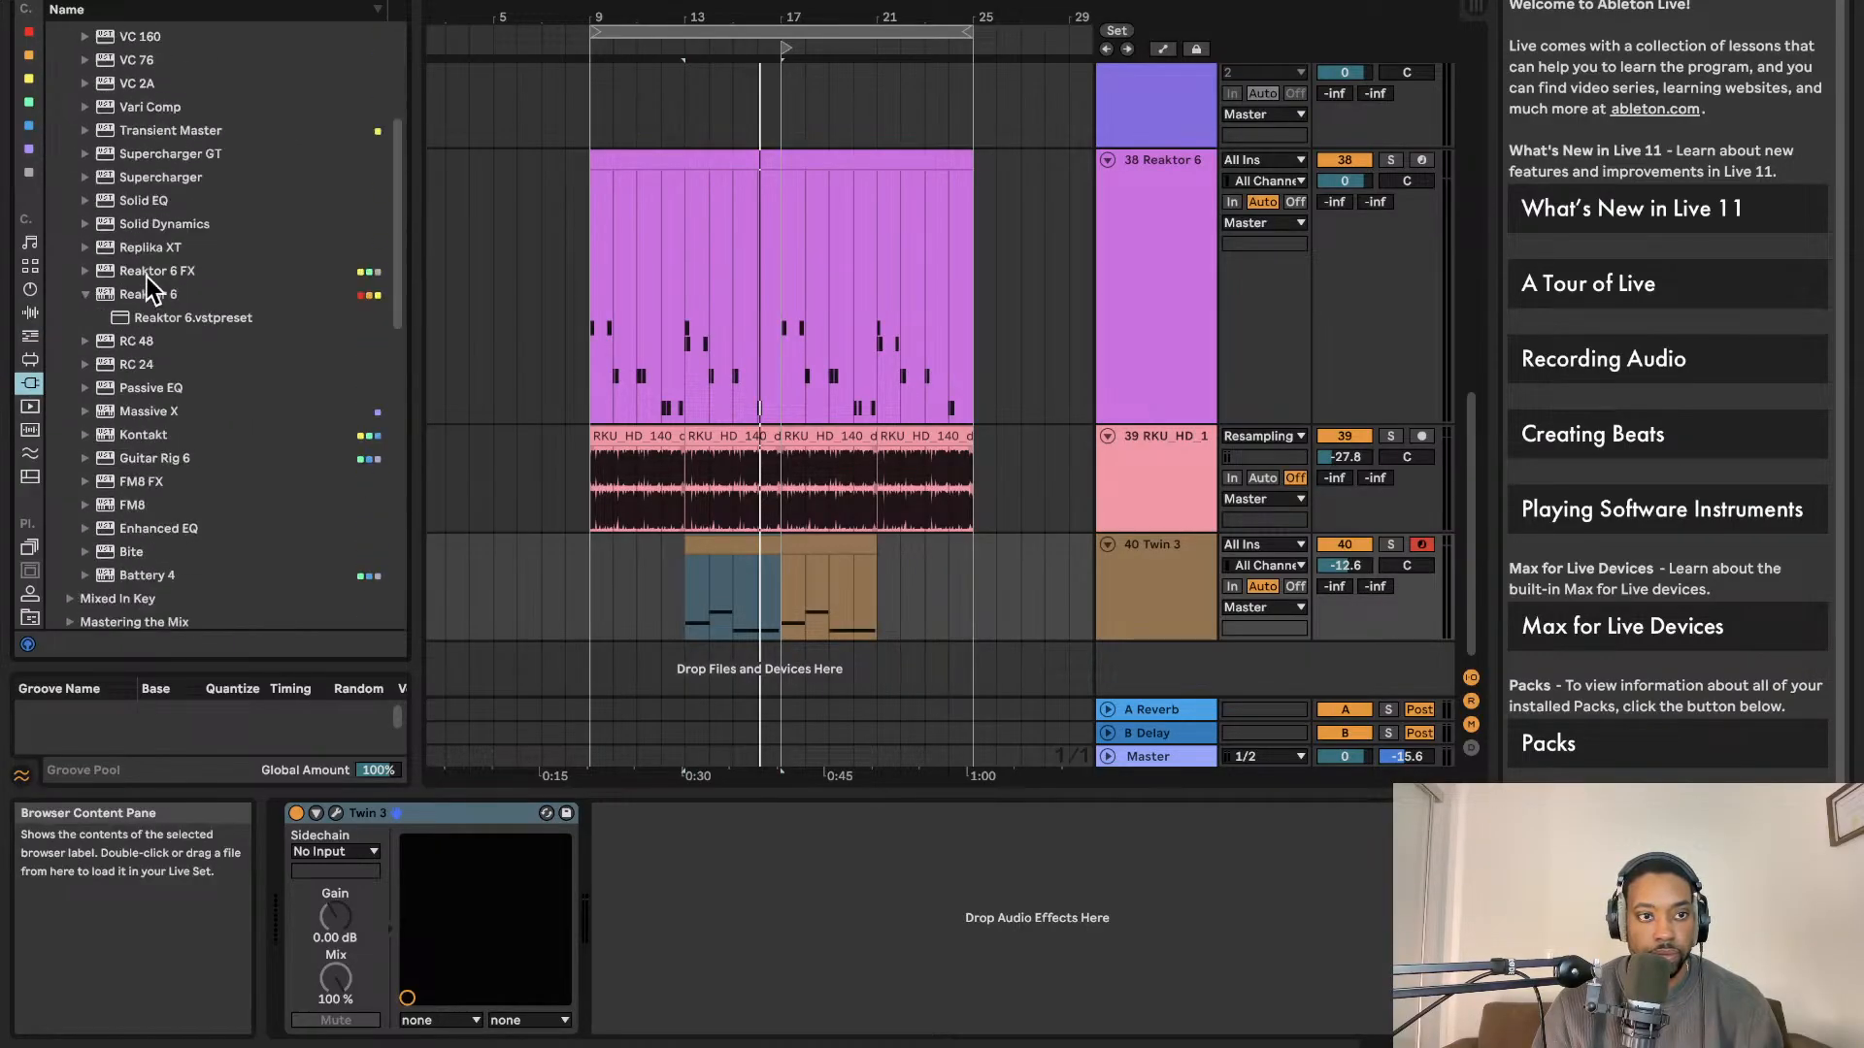
pyautogui.scroll(5, 167, 361)
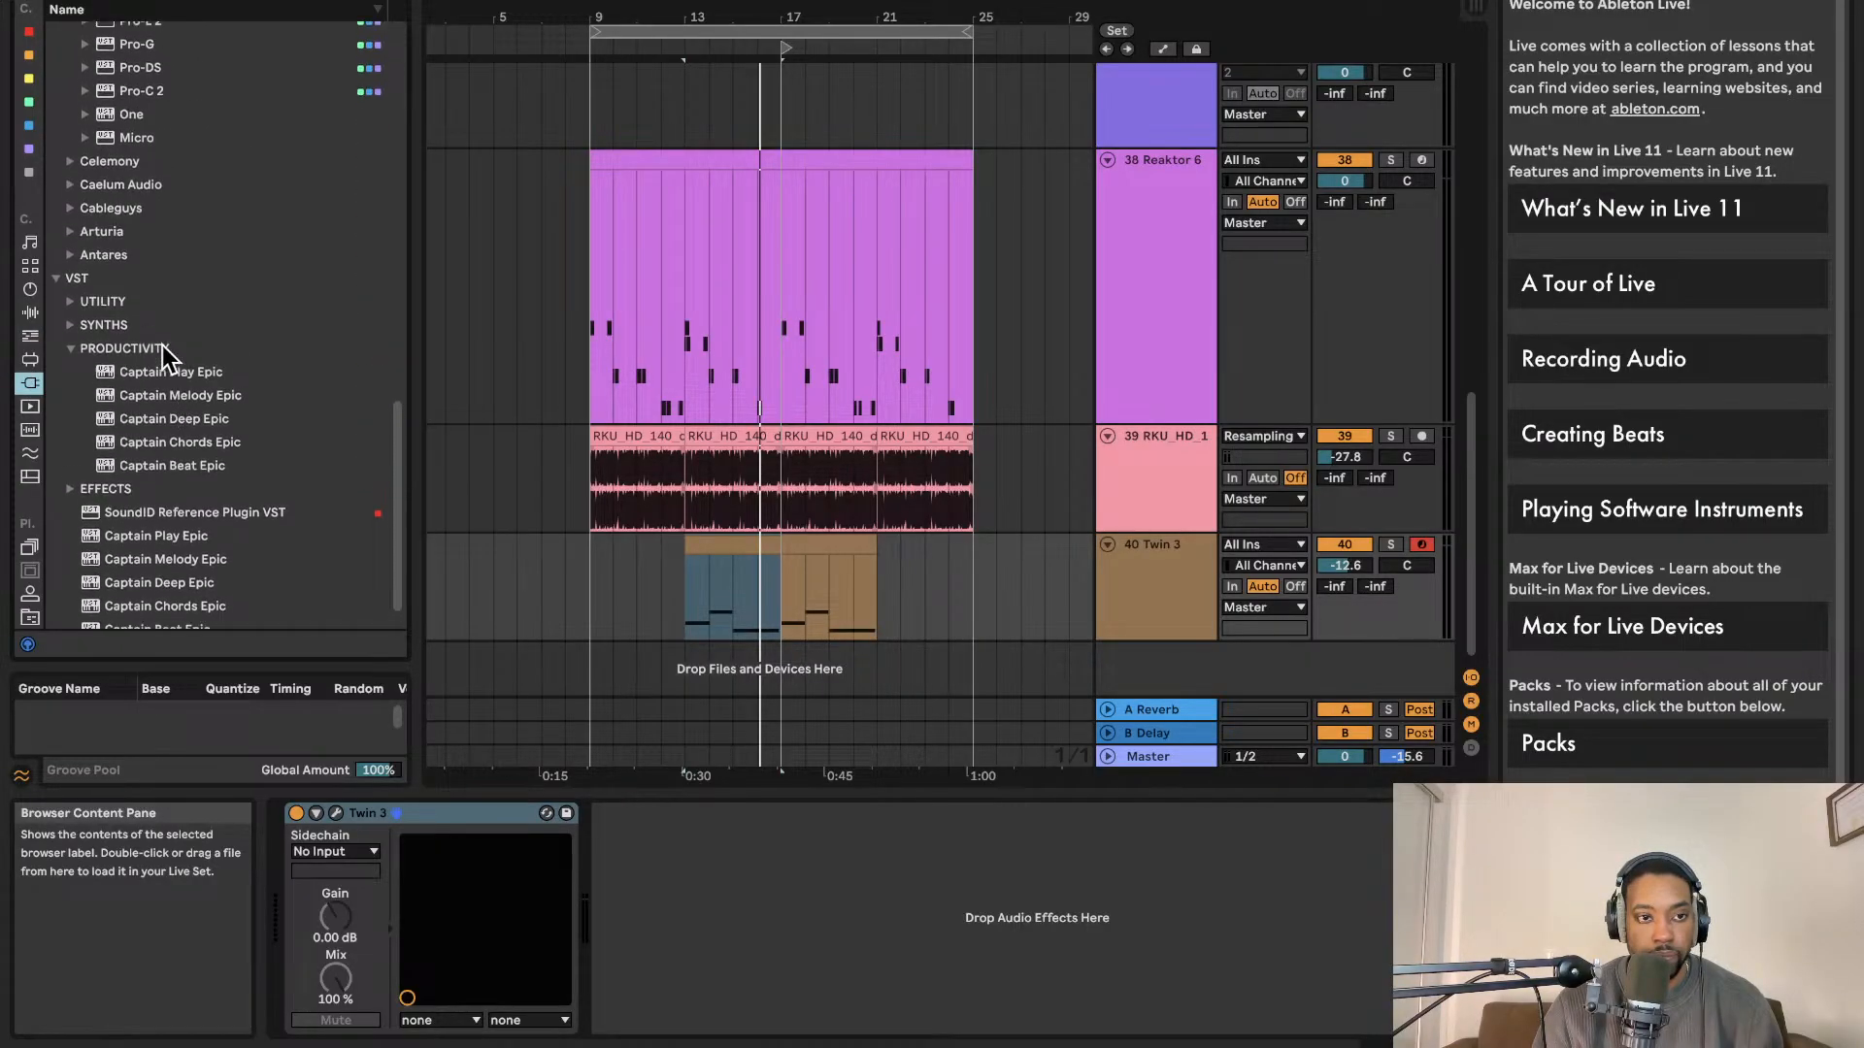
pyautogui.scroll(2, 150, 271)
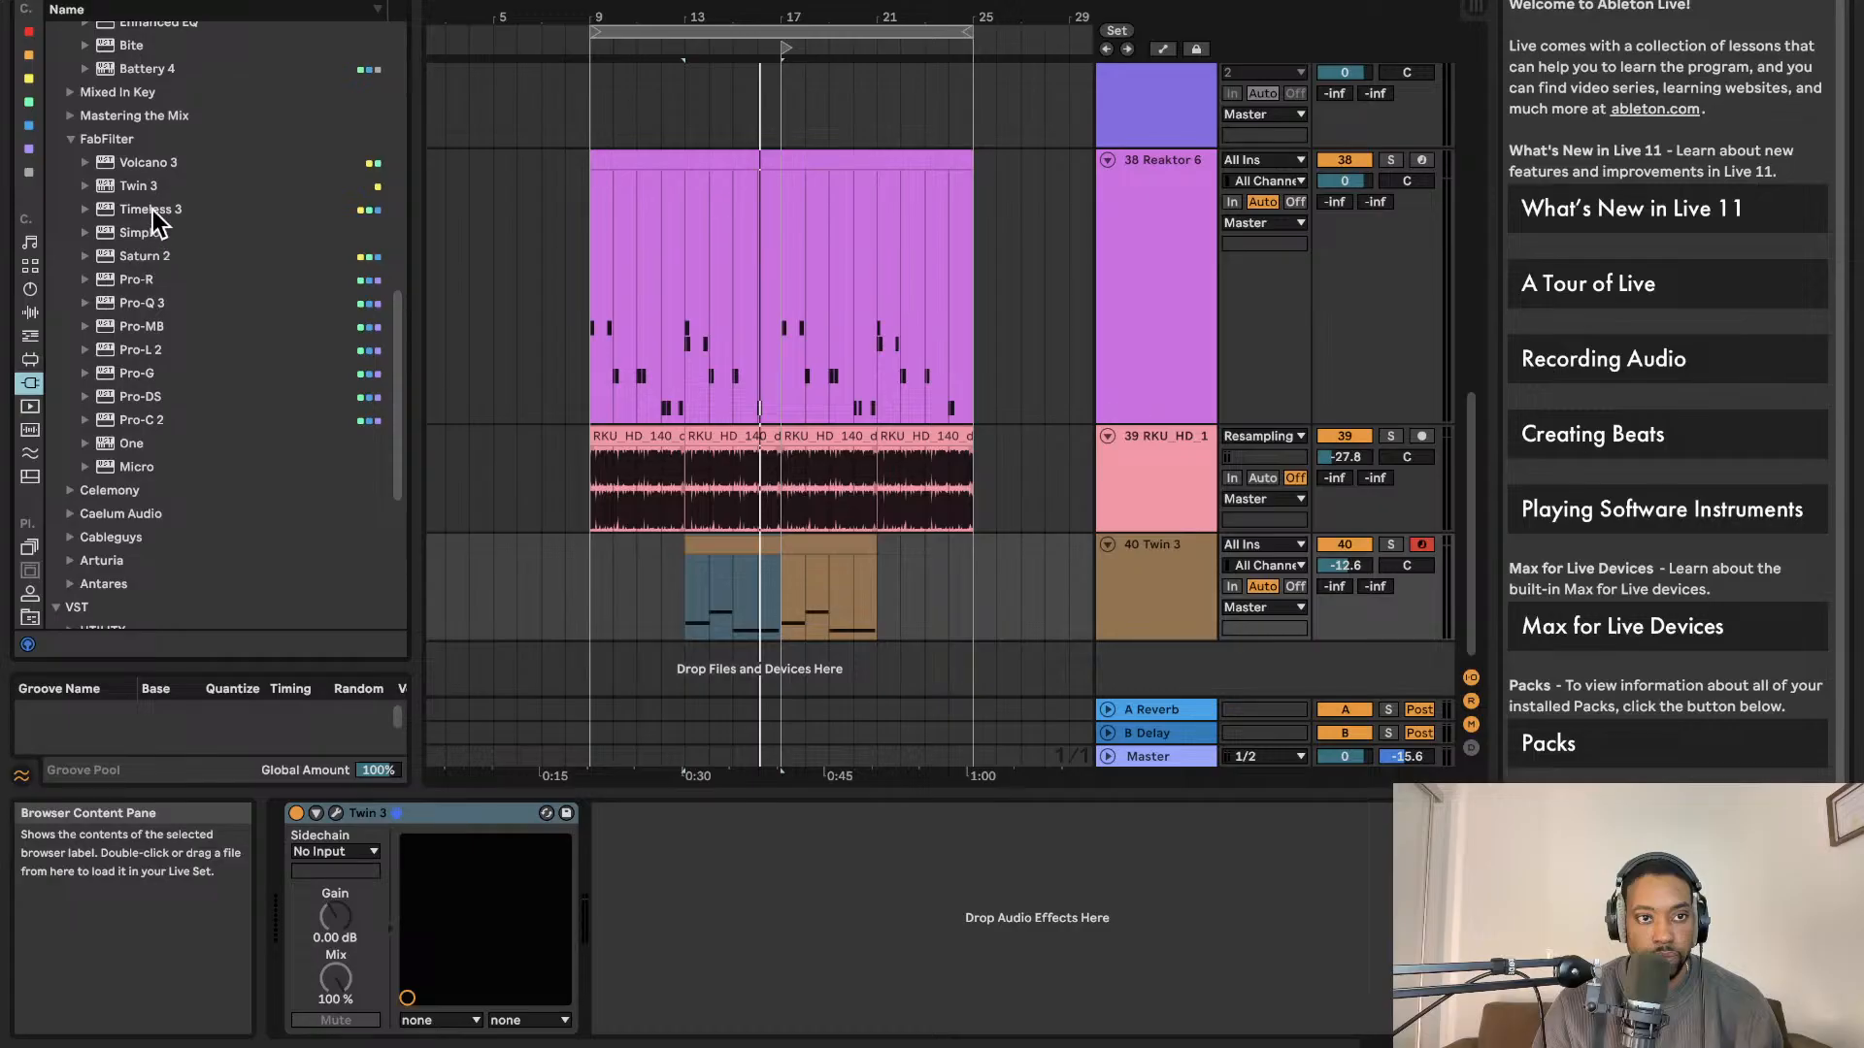
pyautogui.scroll(8, 159, 237)
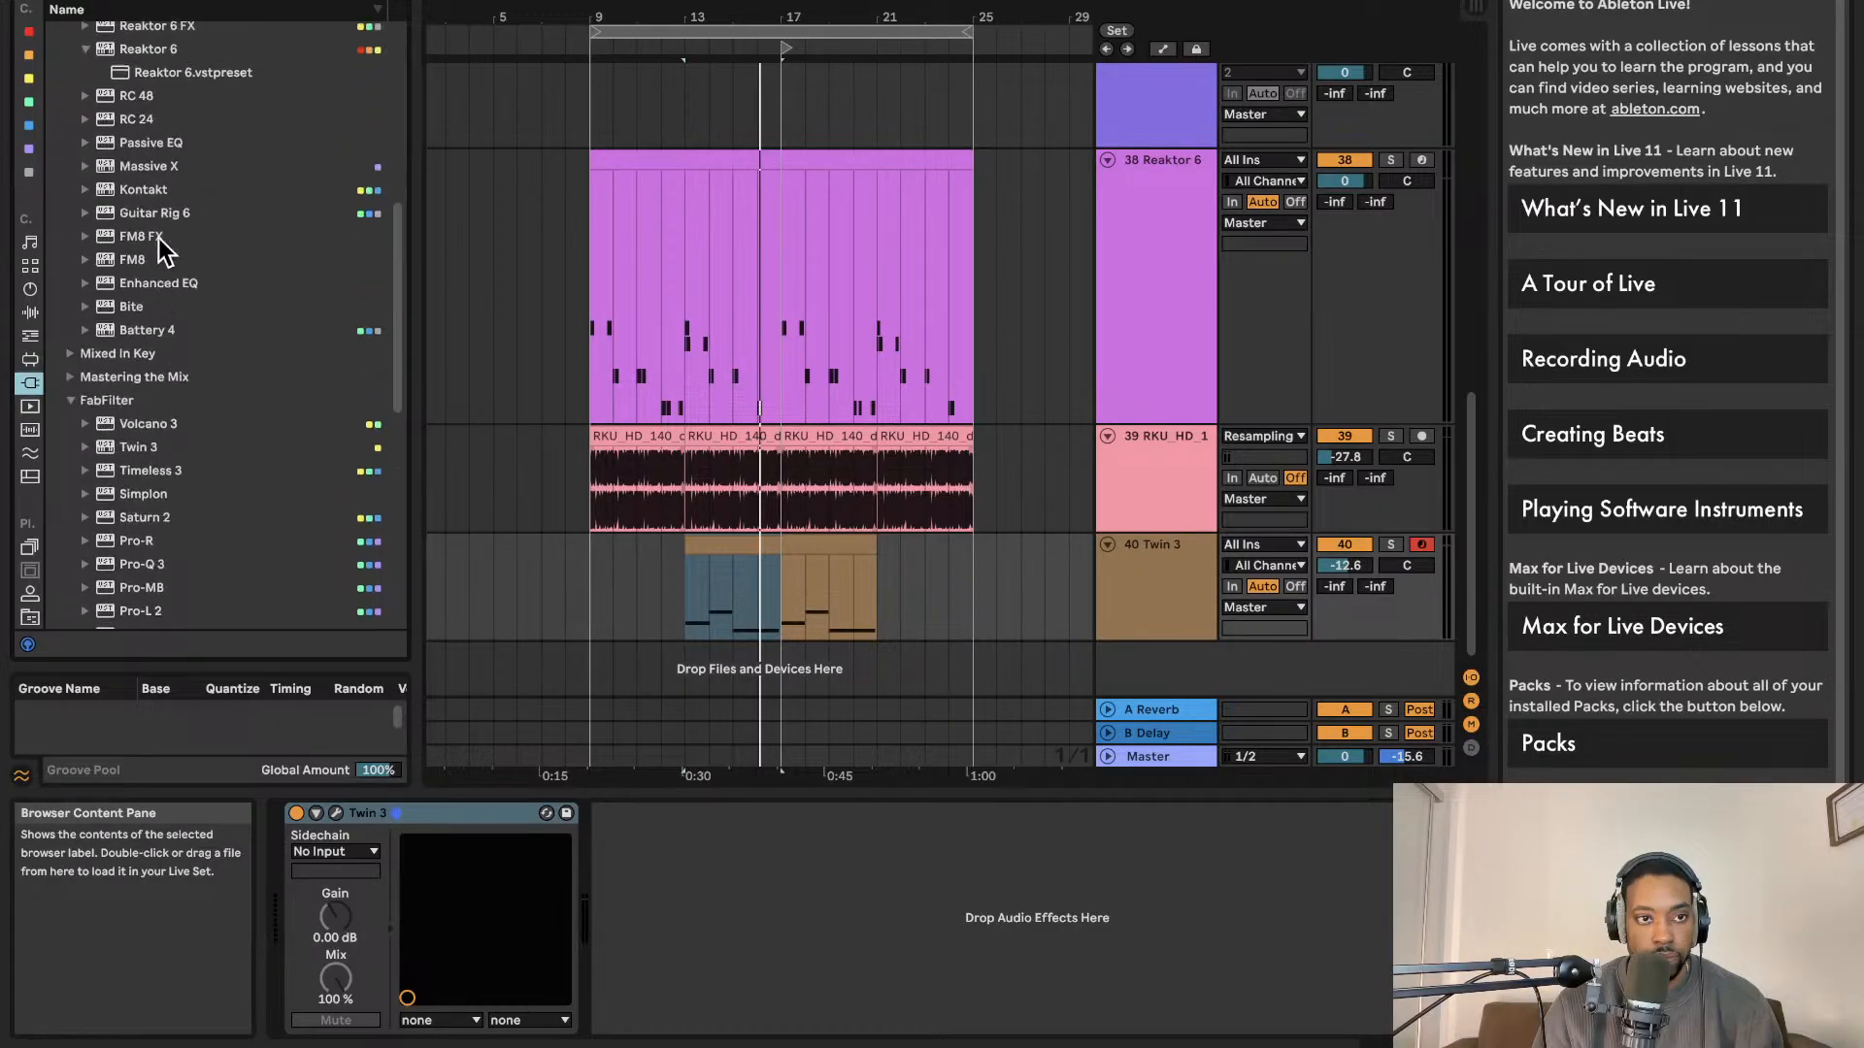
pyautogui.scroll(7, 159, 237)
pyautogui.press('space')
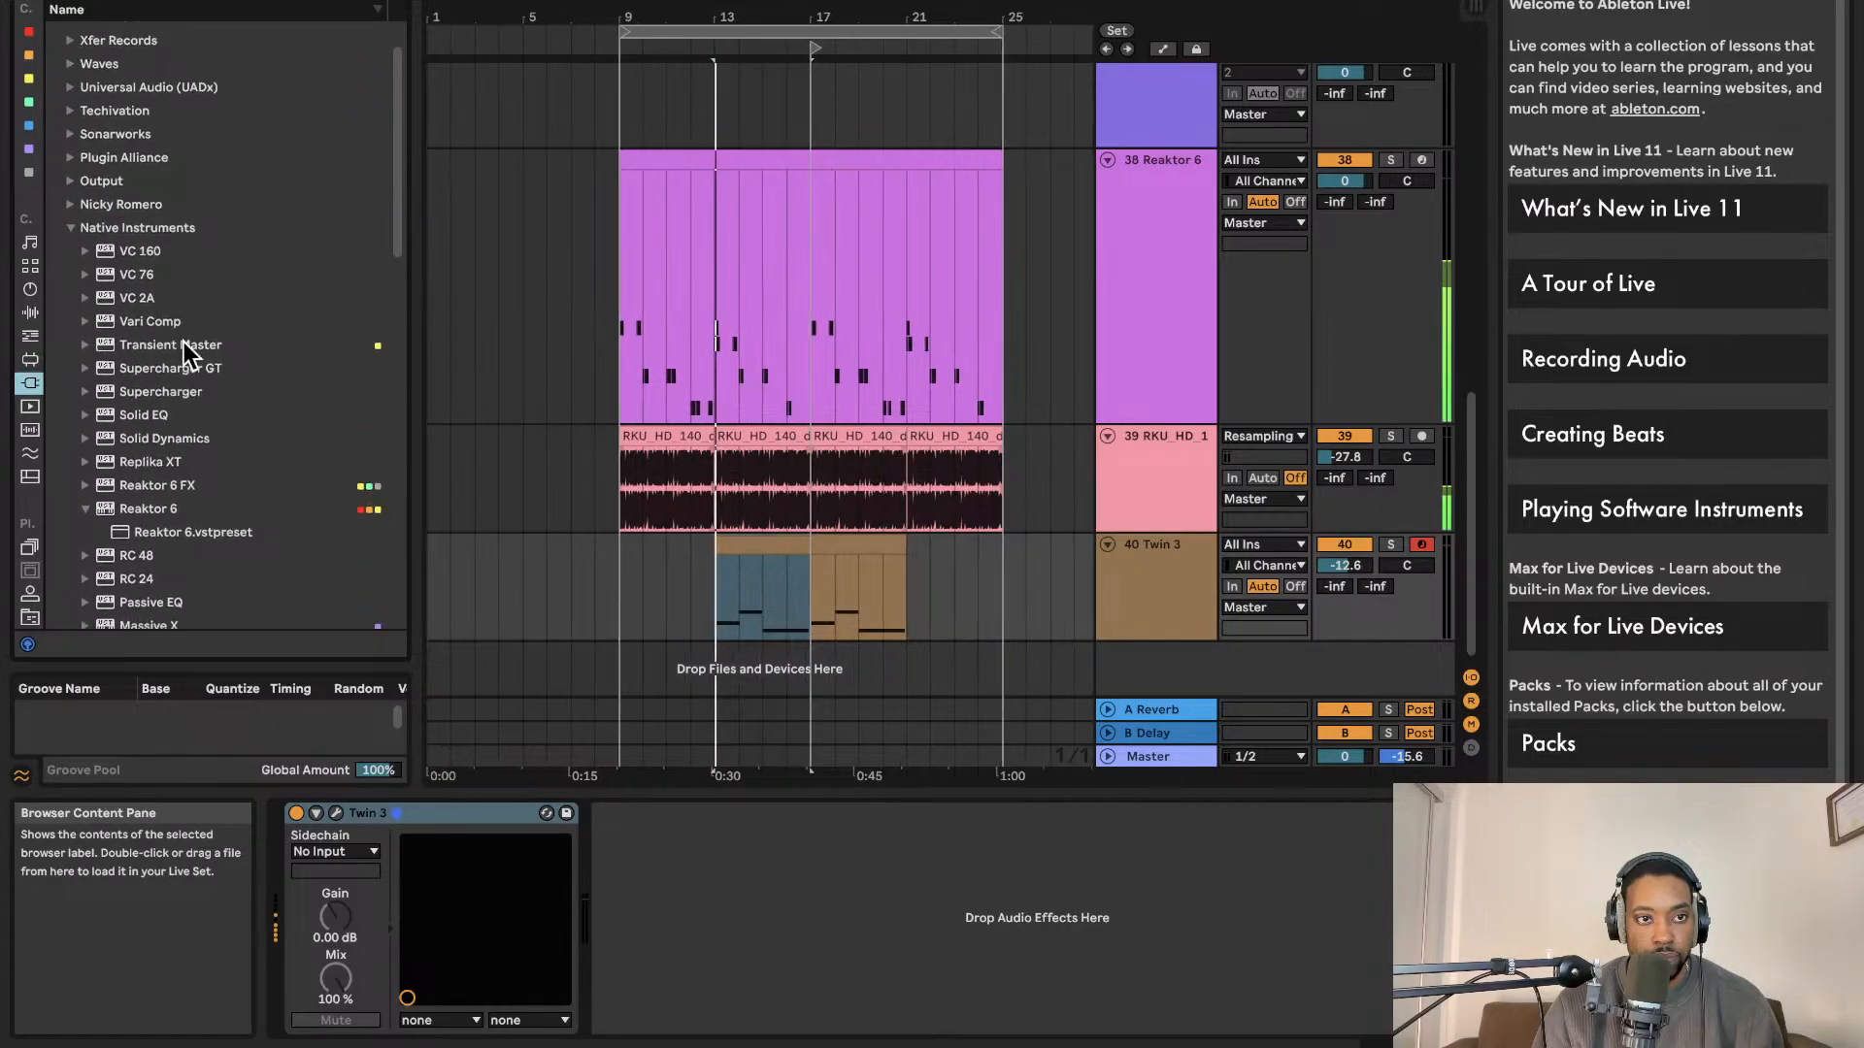
pyautogui.scroll(-14, 184, 340)
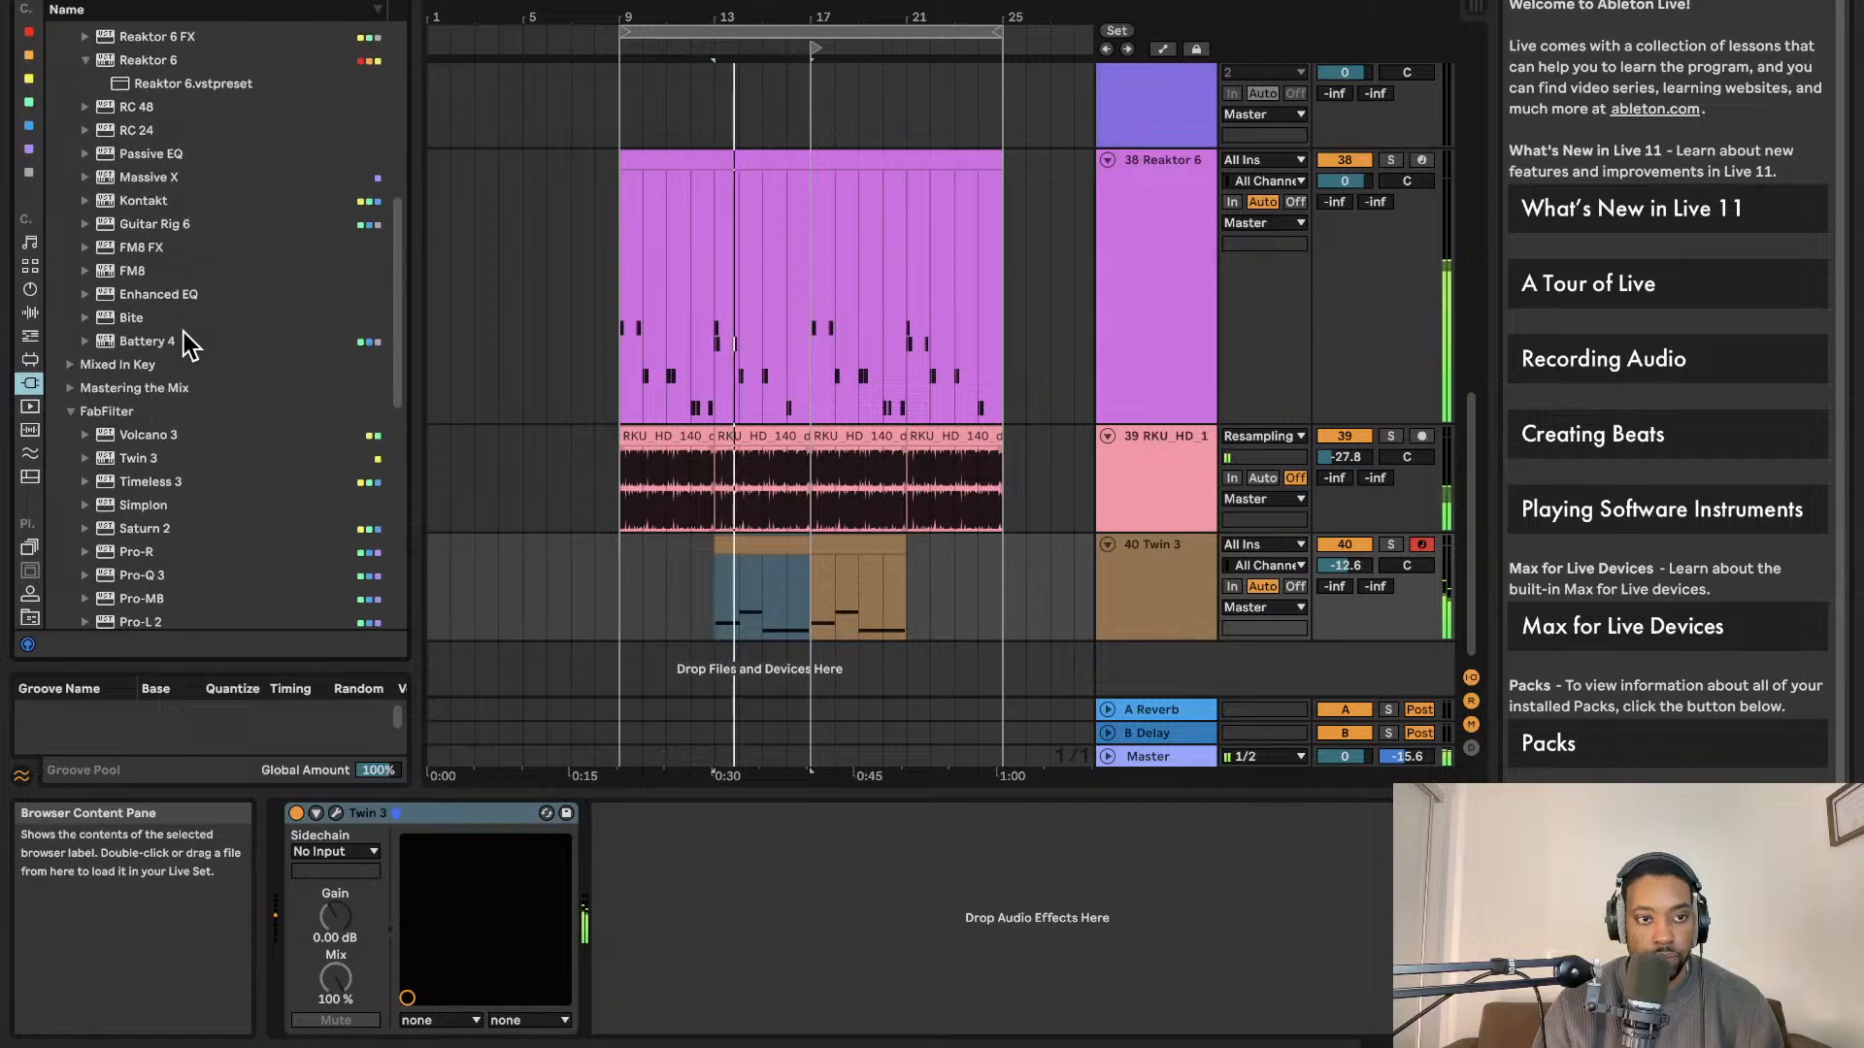
pyautogui.scroll(-9, 183, 334)
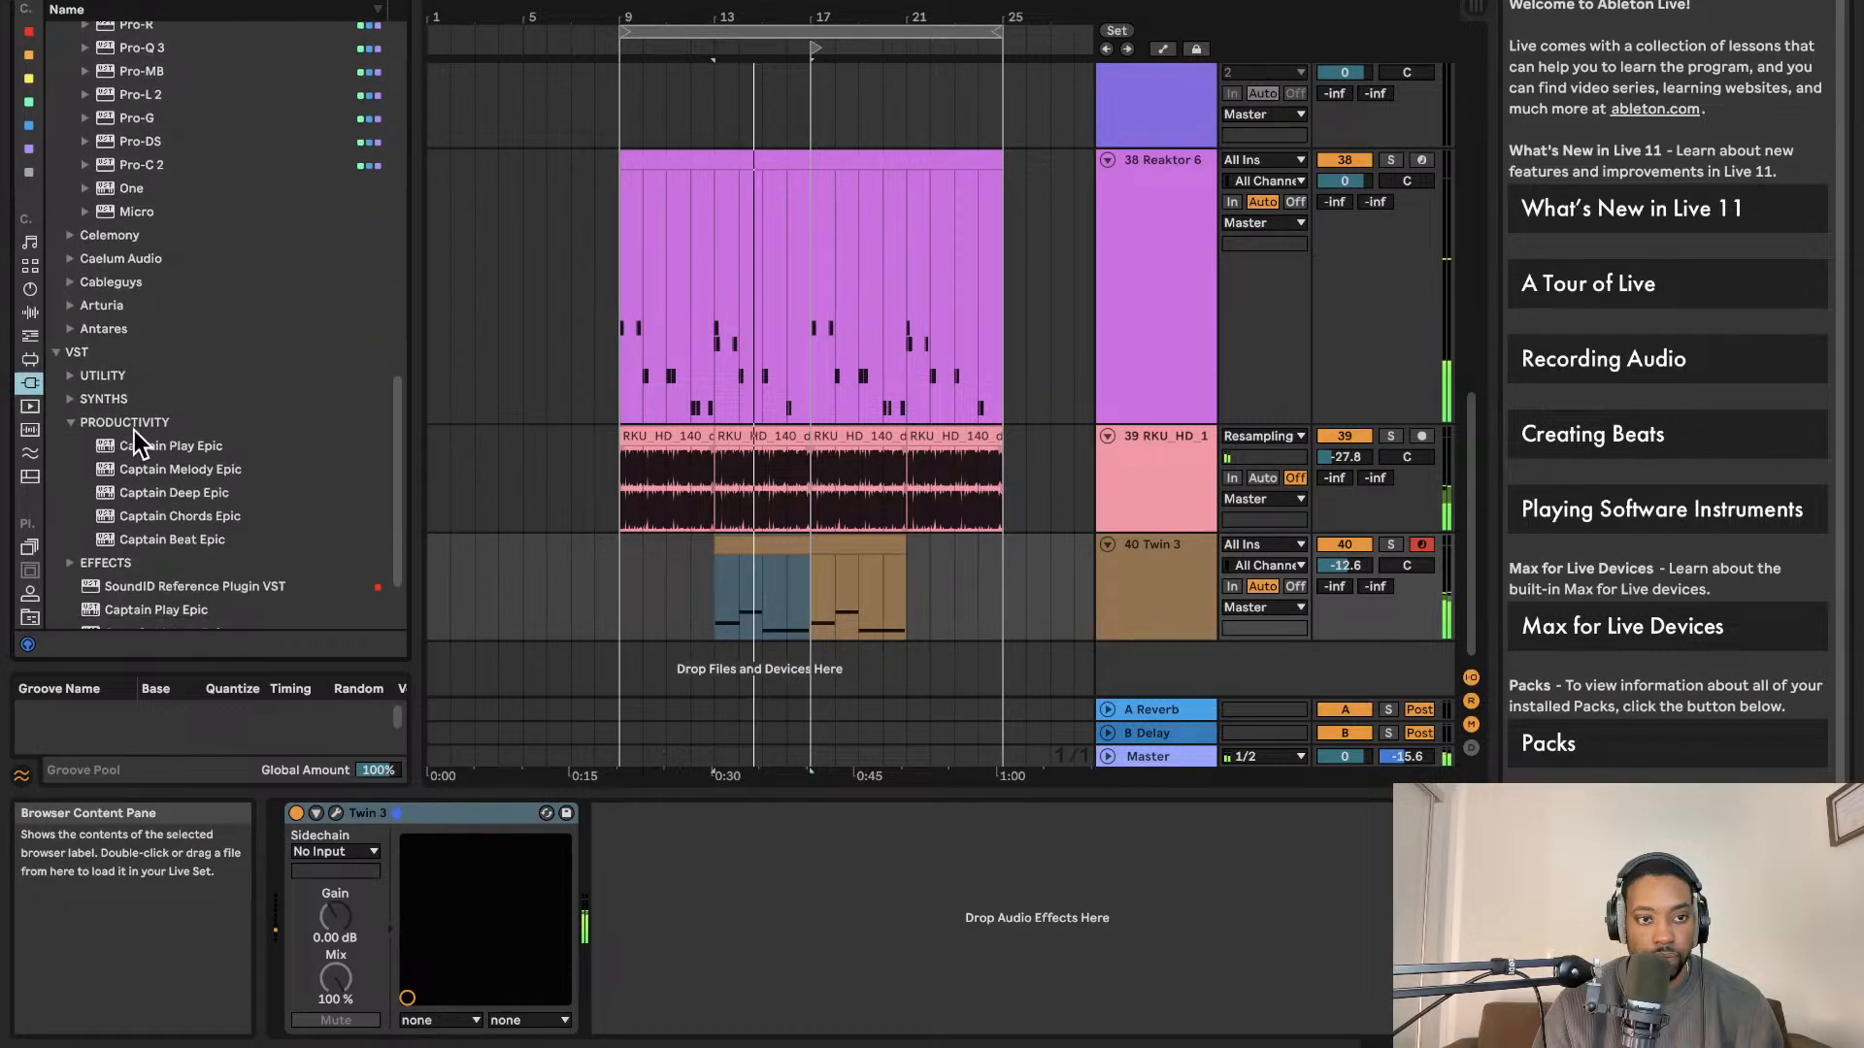
pyautogui.scroll(11, 147, 446)
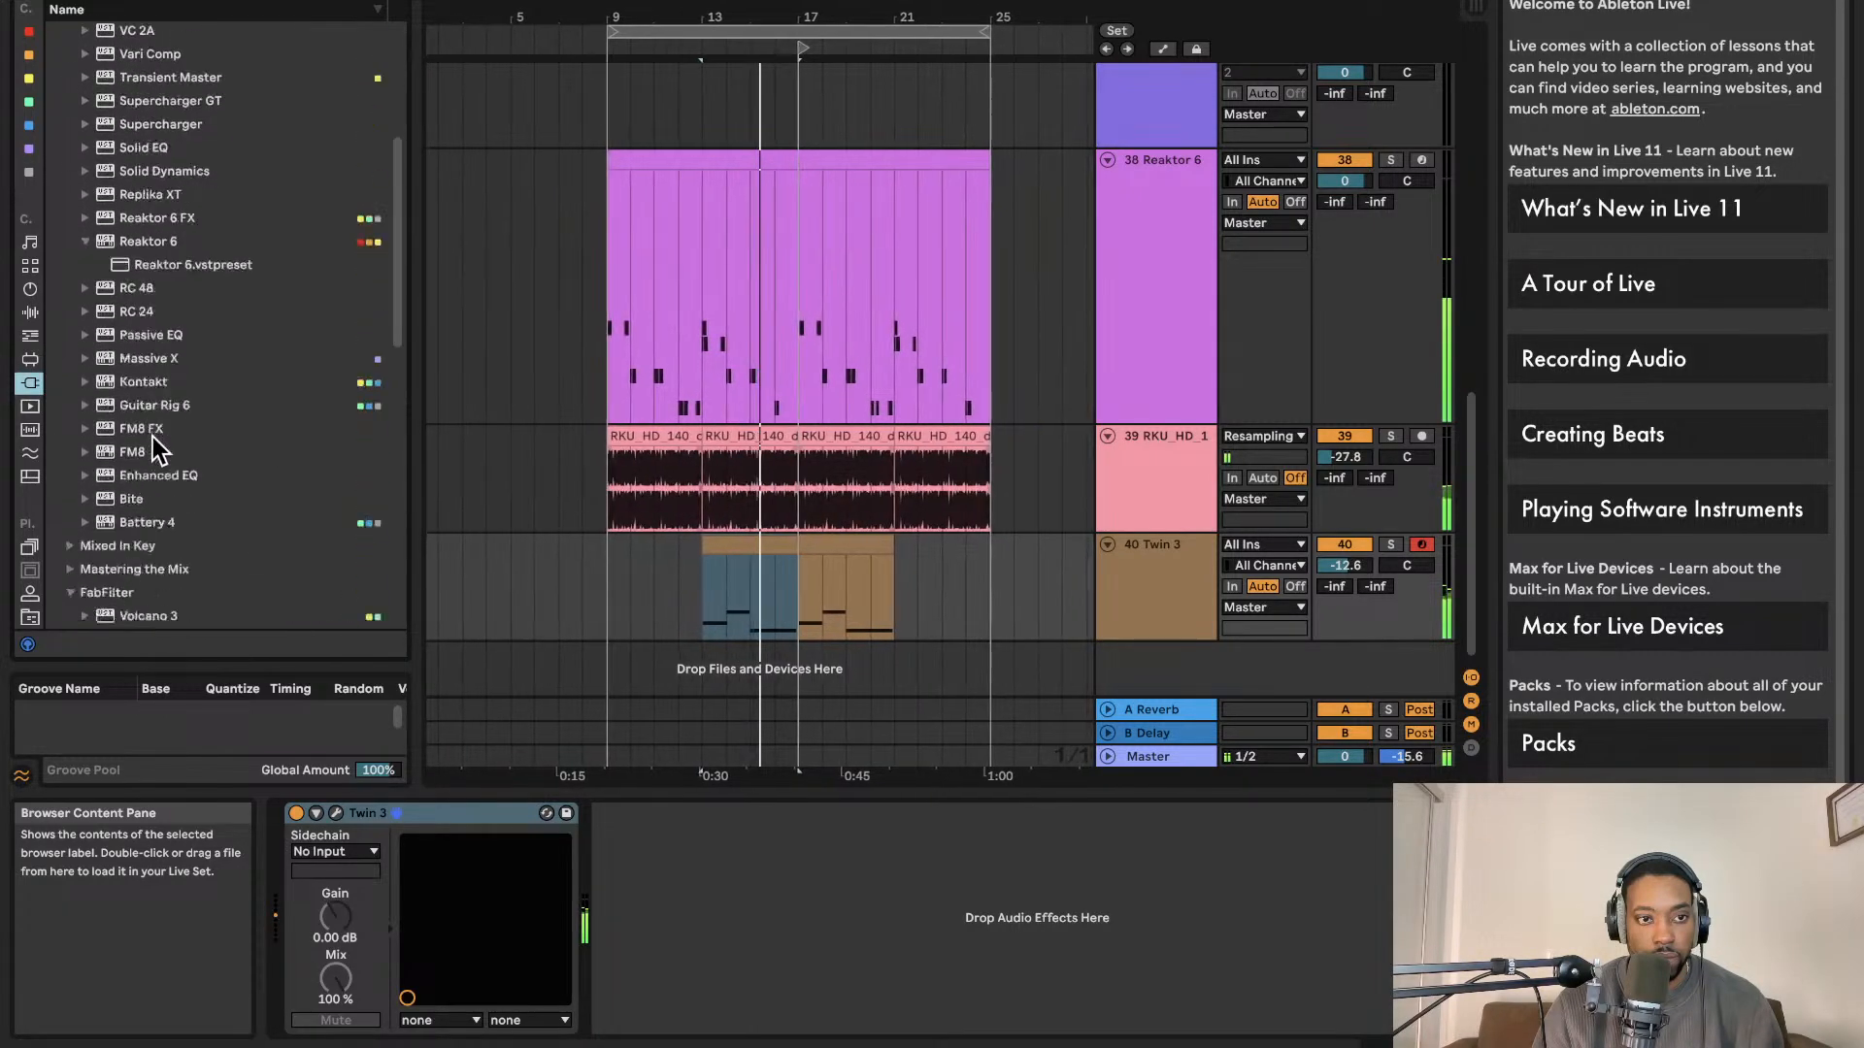
# Load KORG MS-20 V from the Arturia plug-ins onto a new track below Twin 3.
pyautogui.scroll(-15, 147, 445)
pyautogui.click(107, 453)
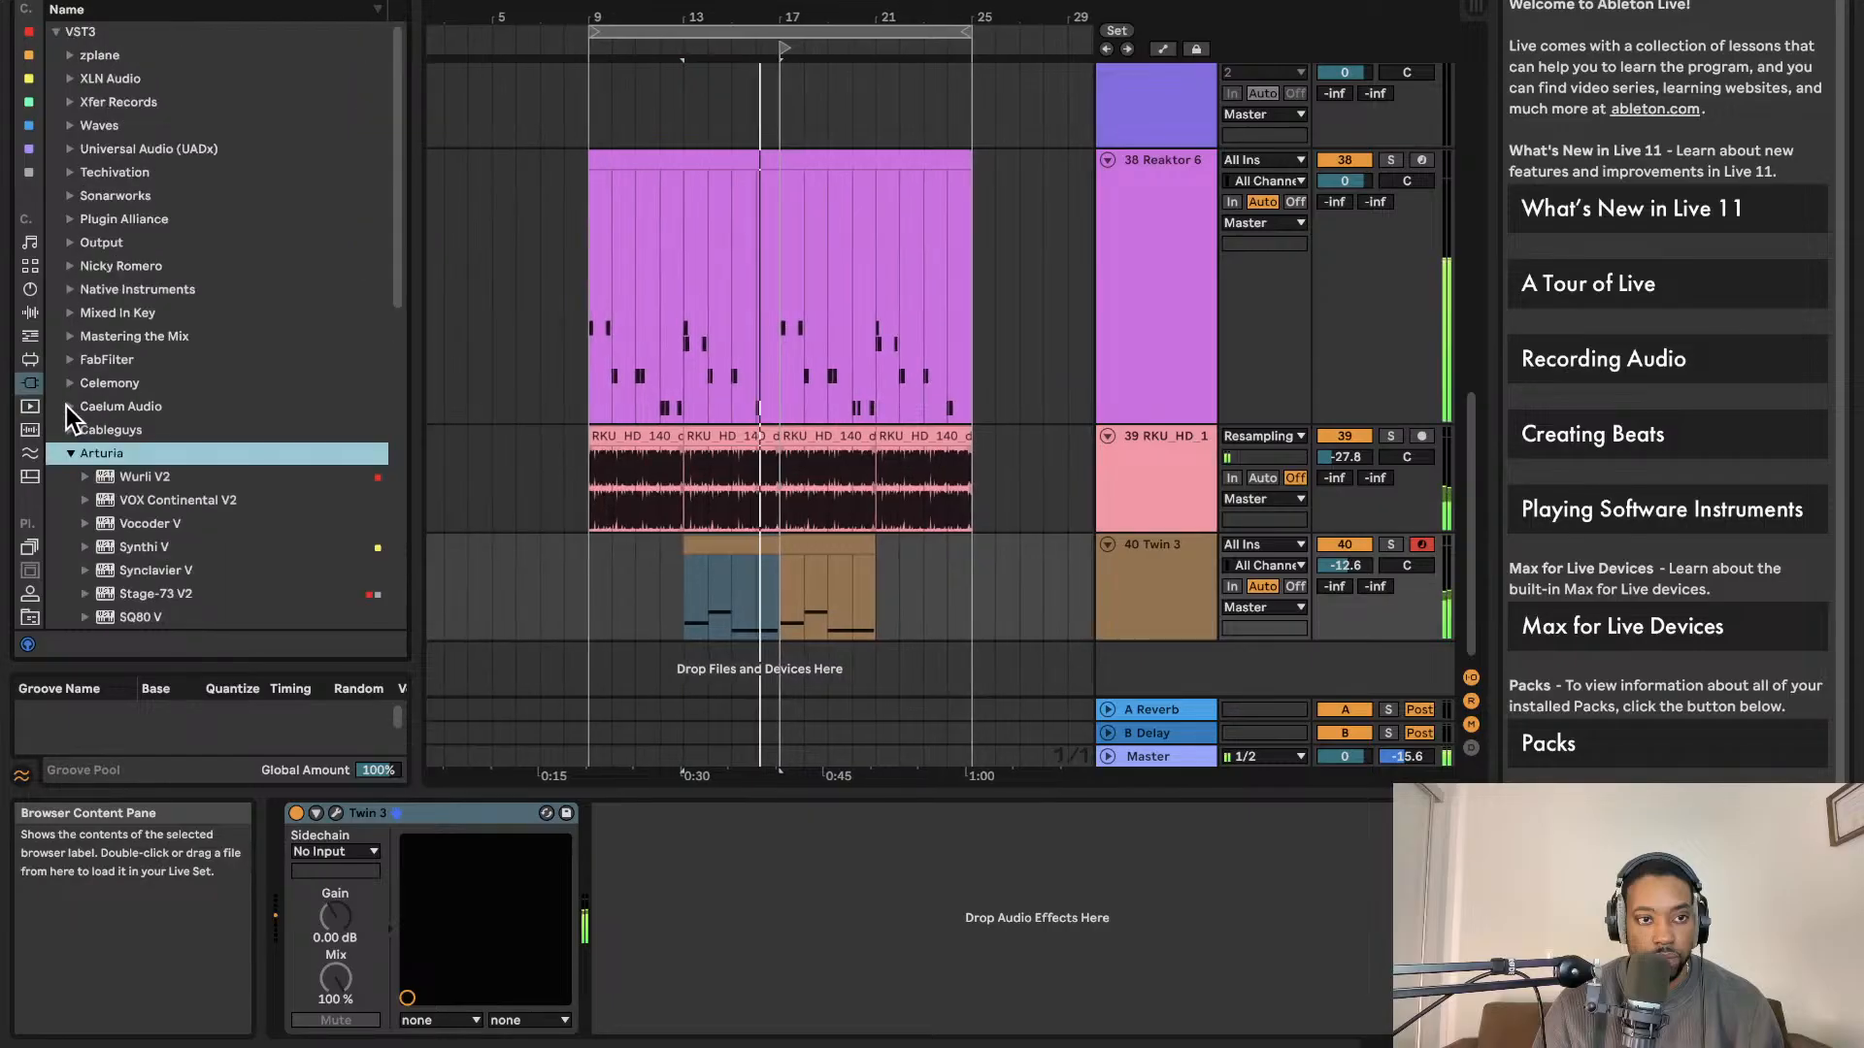
pyautogui.click(136, 526)
pyautogui.scroll(-8, 192, 544)
pyautogui.click(140, 505)
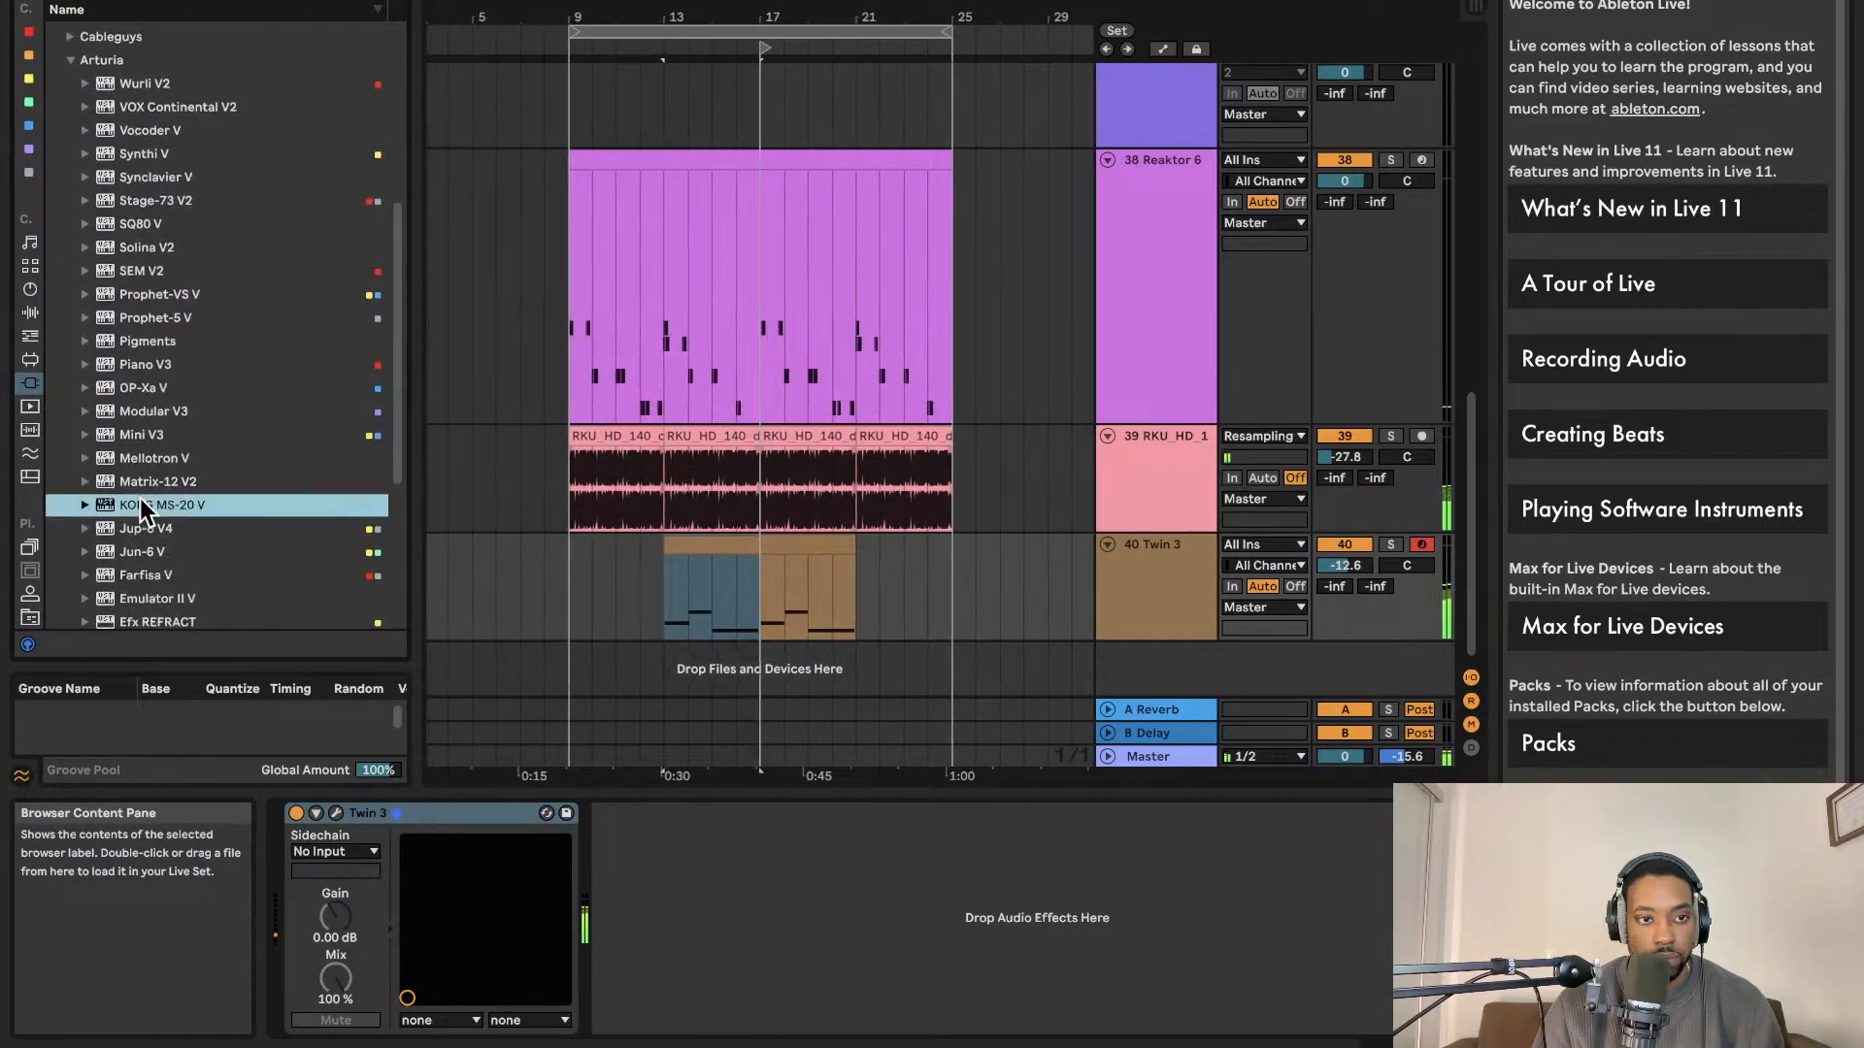
pyautogui.scroll(-3, 184, 519)
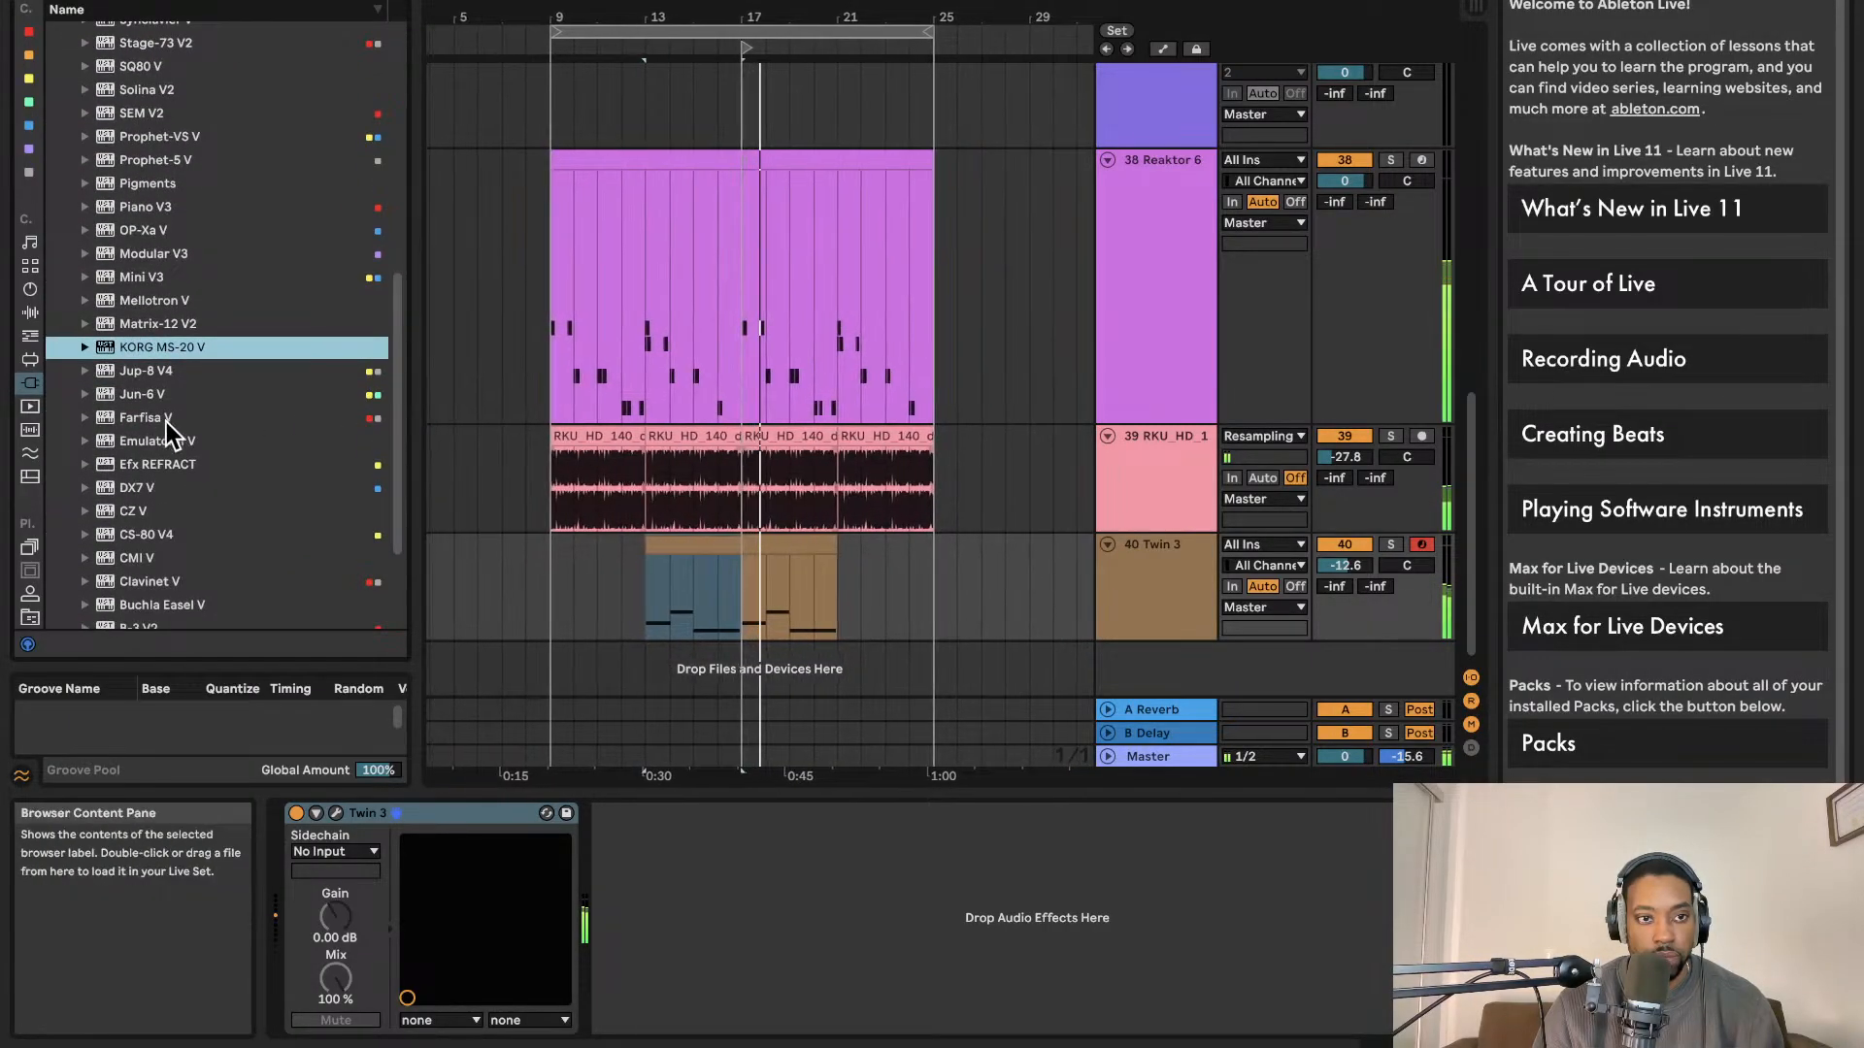
pyautogui.moveTo(148, 352); pyautogui.dragTo(1167, 655)
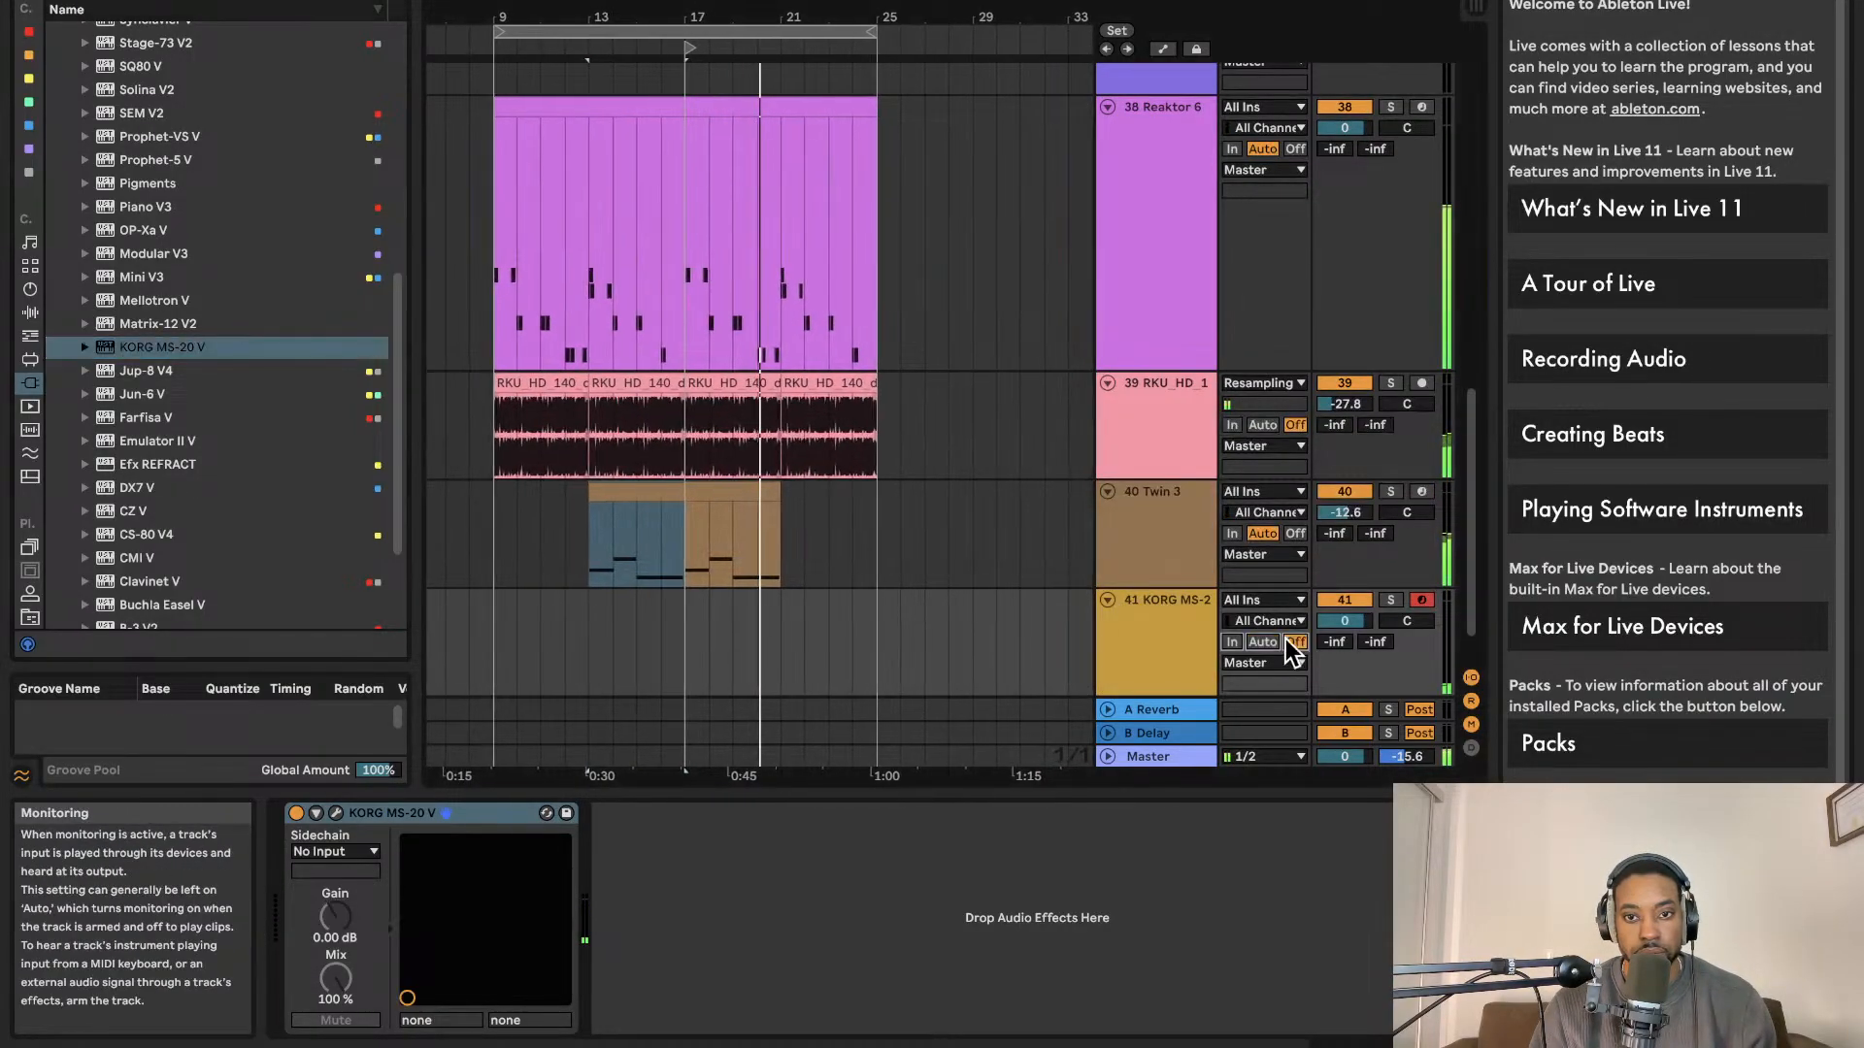
# Lower the KORG MS-20 V track's volume to about -15.1 dB and set its monitoring to Auto.
pyautogui.moveTo(1344, 614); pyautogui.dragTo(1343, 643)
pyautogui.click(1266, 641)
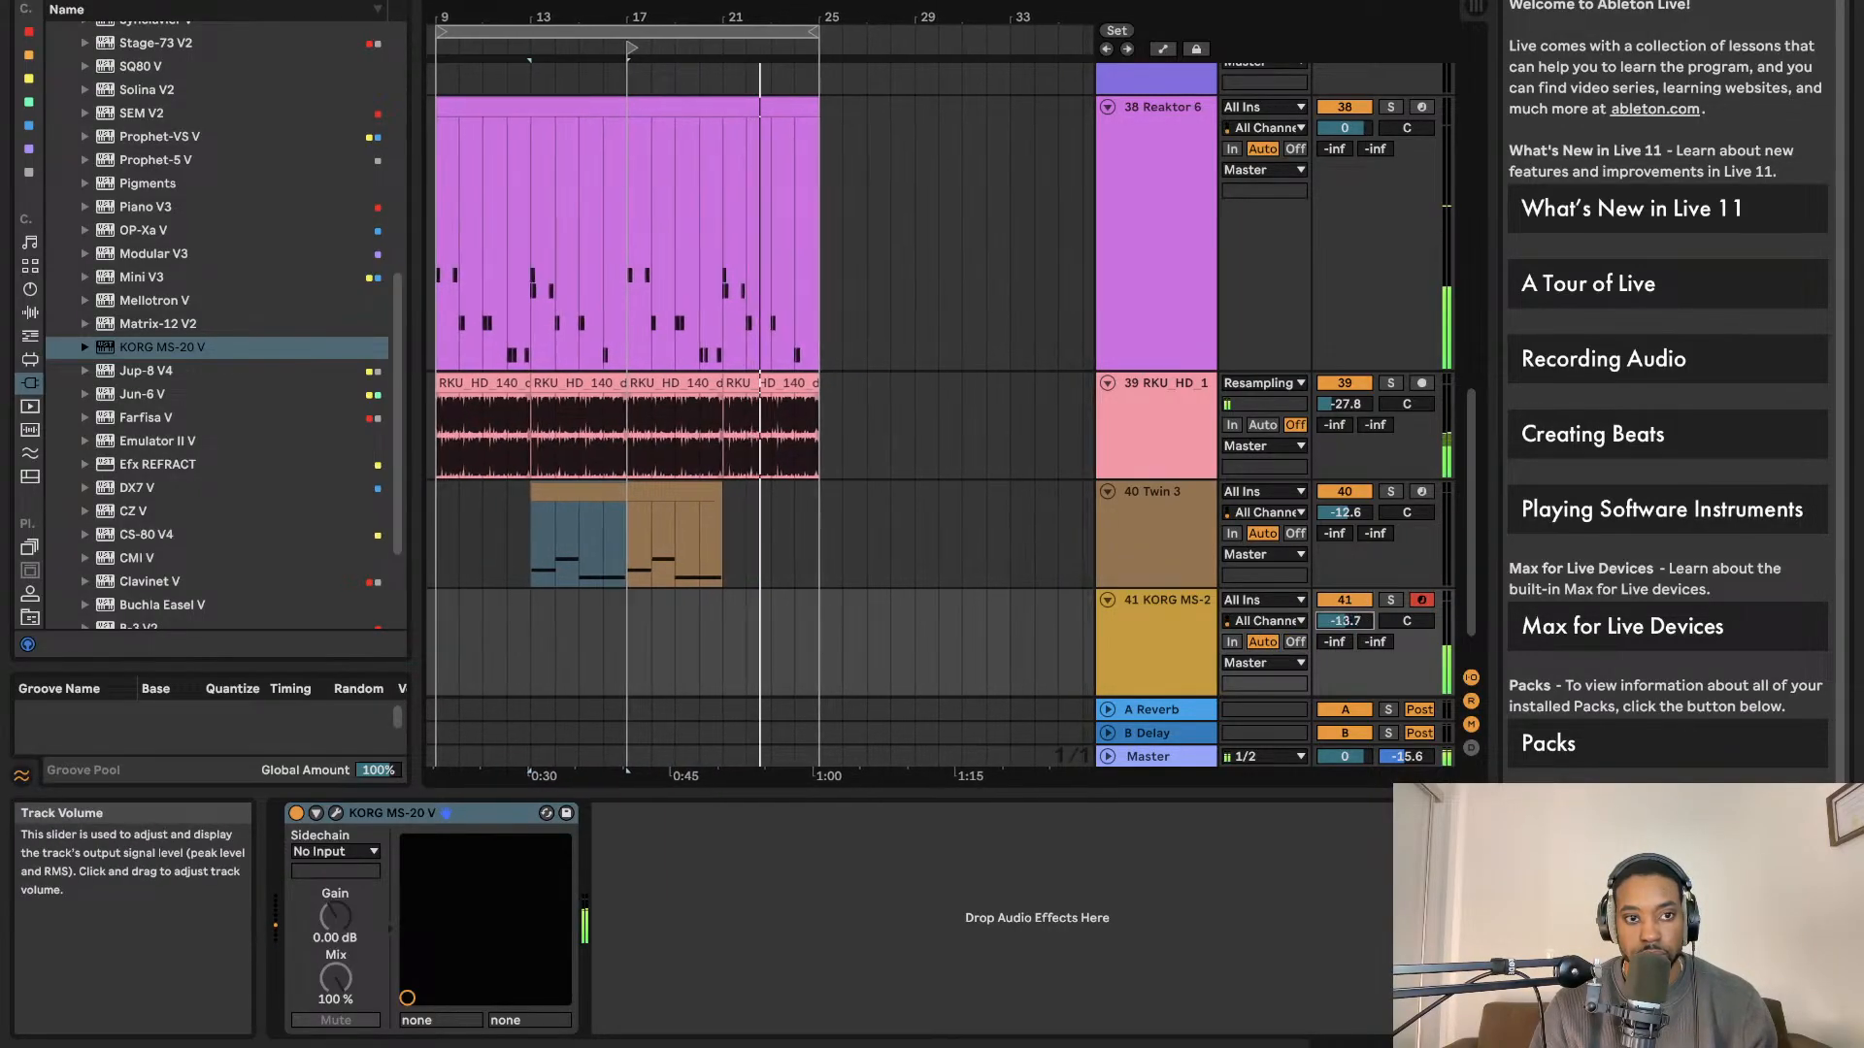
# Replace KORG MS-20 V with Arturia's DX7 V on track 41 and open the synth's interface.
pyautogui.click(146, 487)
pyautogui.doubleClick(207, 487)
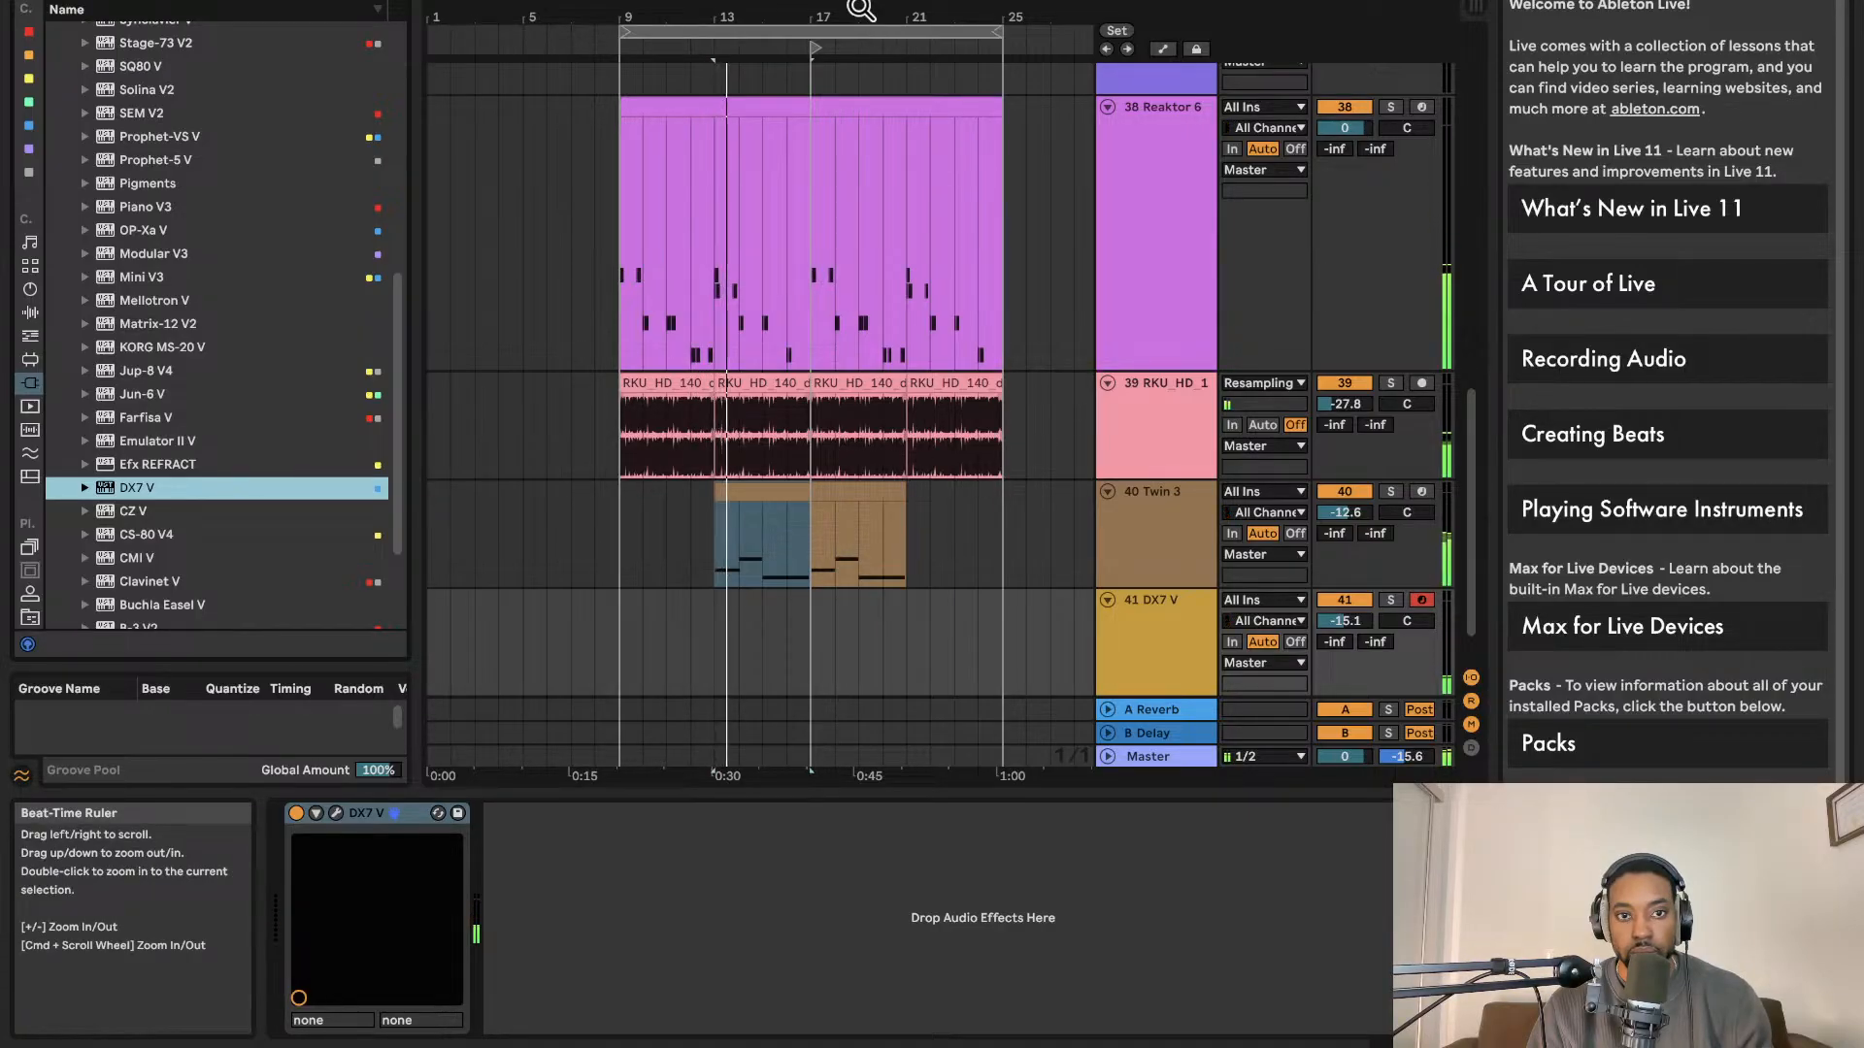
pyautogui.click(336, 813)
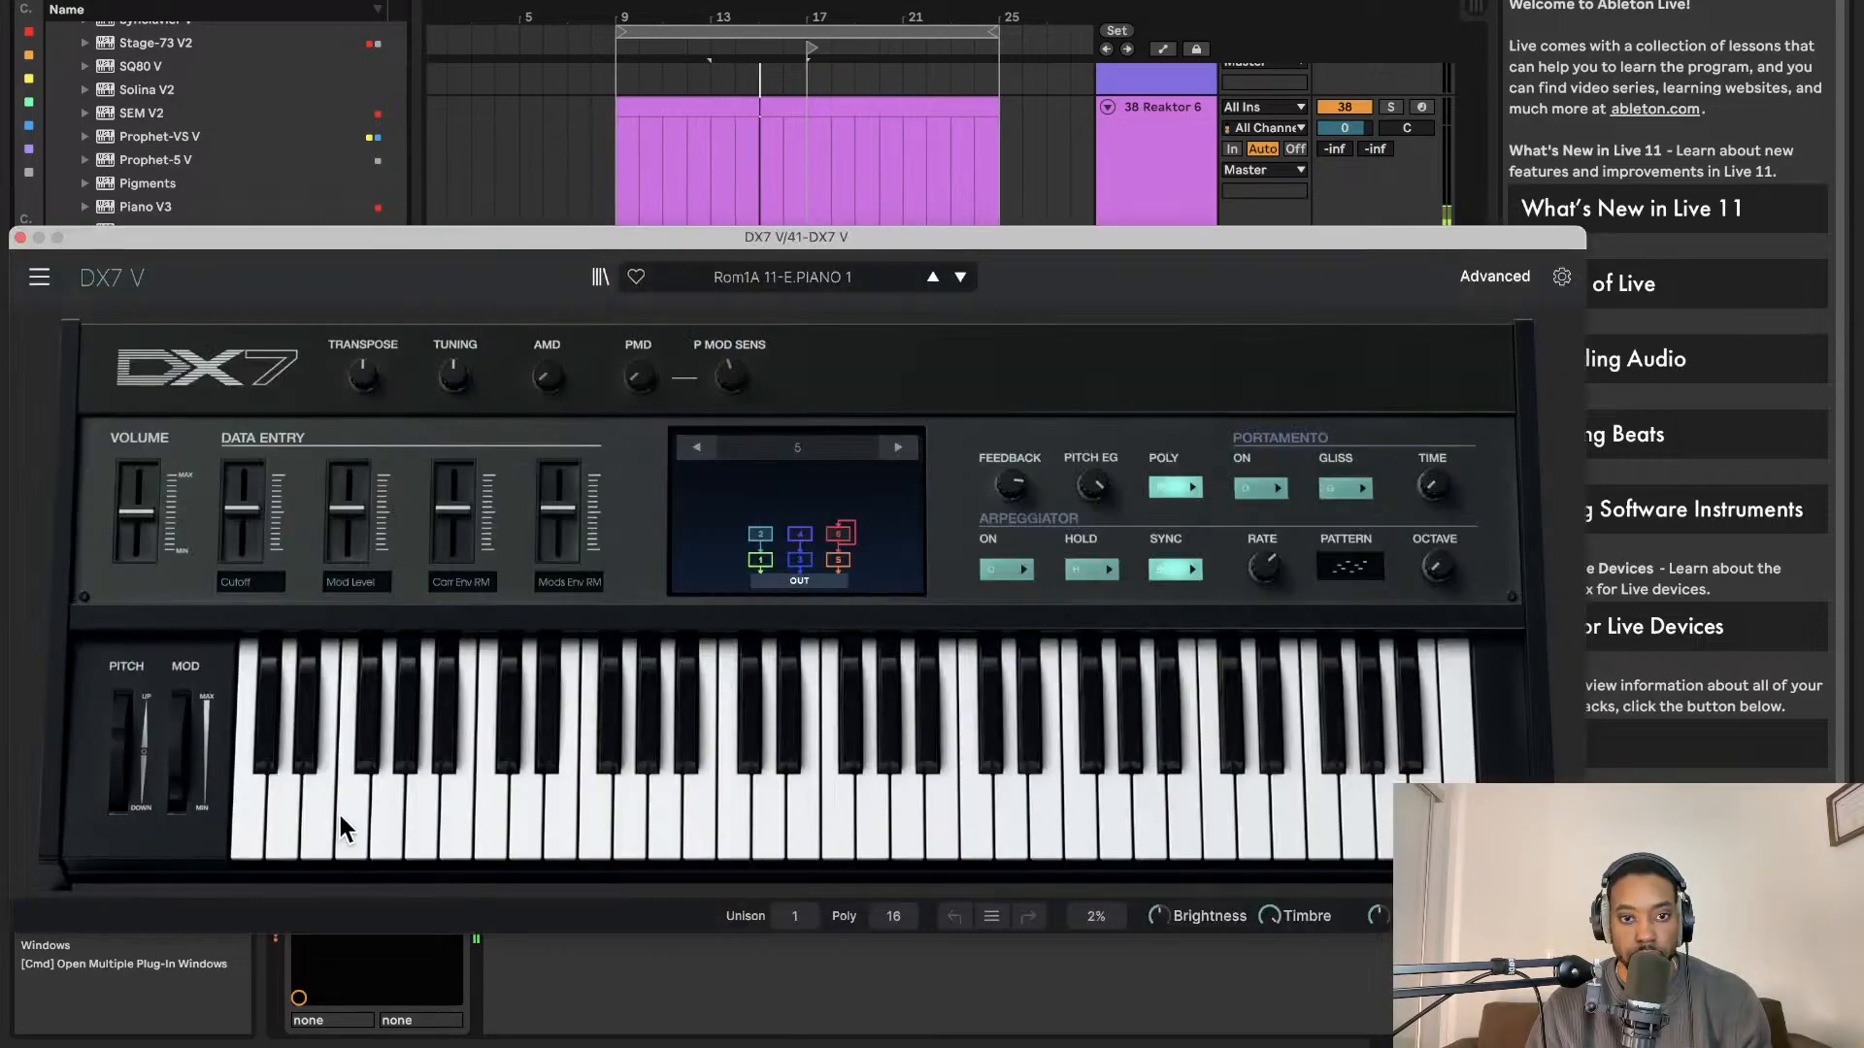
# Browse DX7 V's presets and load the Game Blaster Lead sound.
pyautogui.click(813, 282)
pyautogui.click(959, 279)
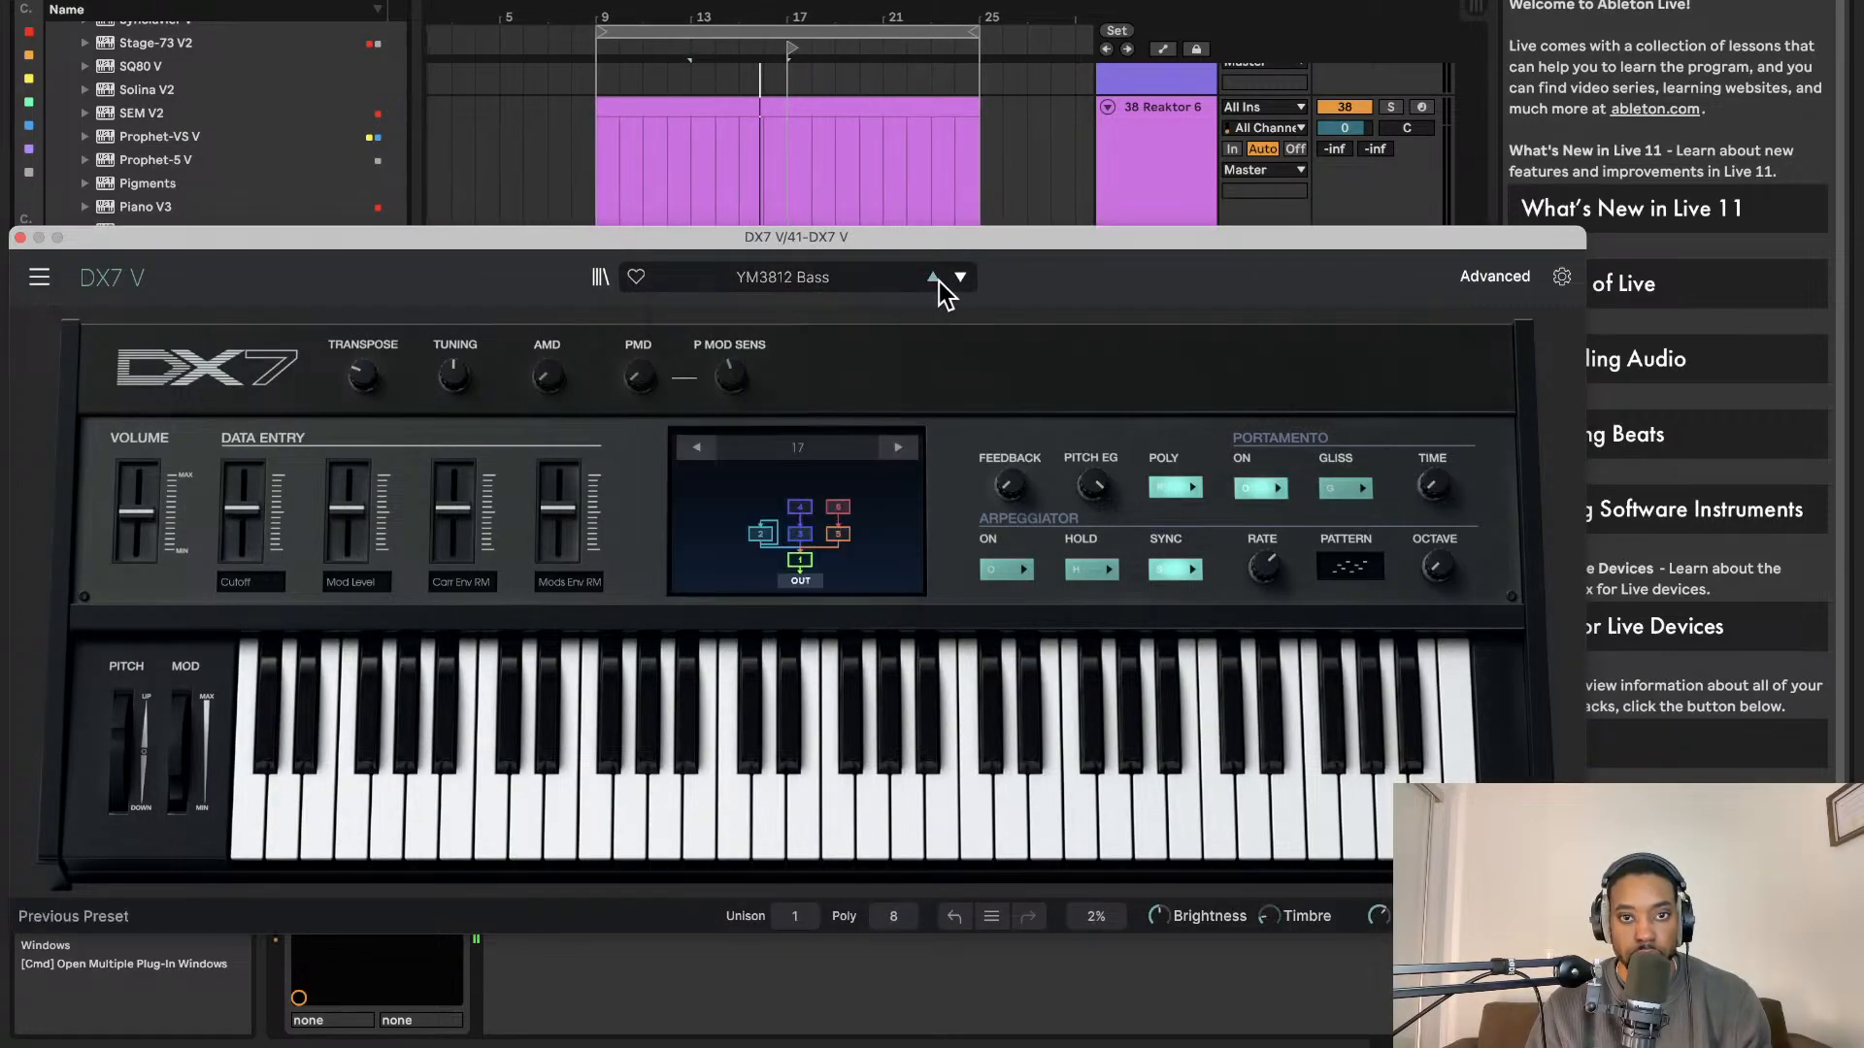
pyautogui.click(871, 280)
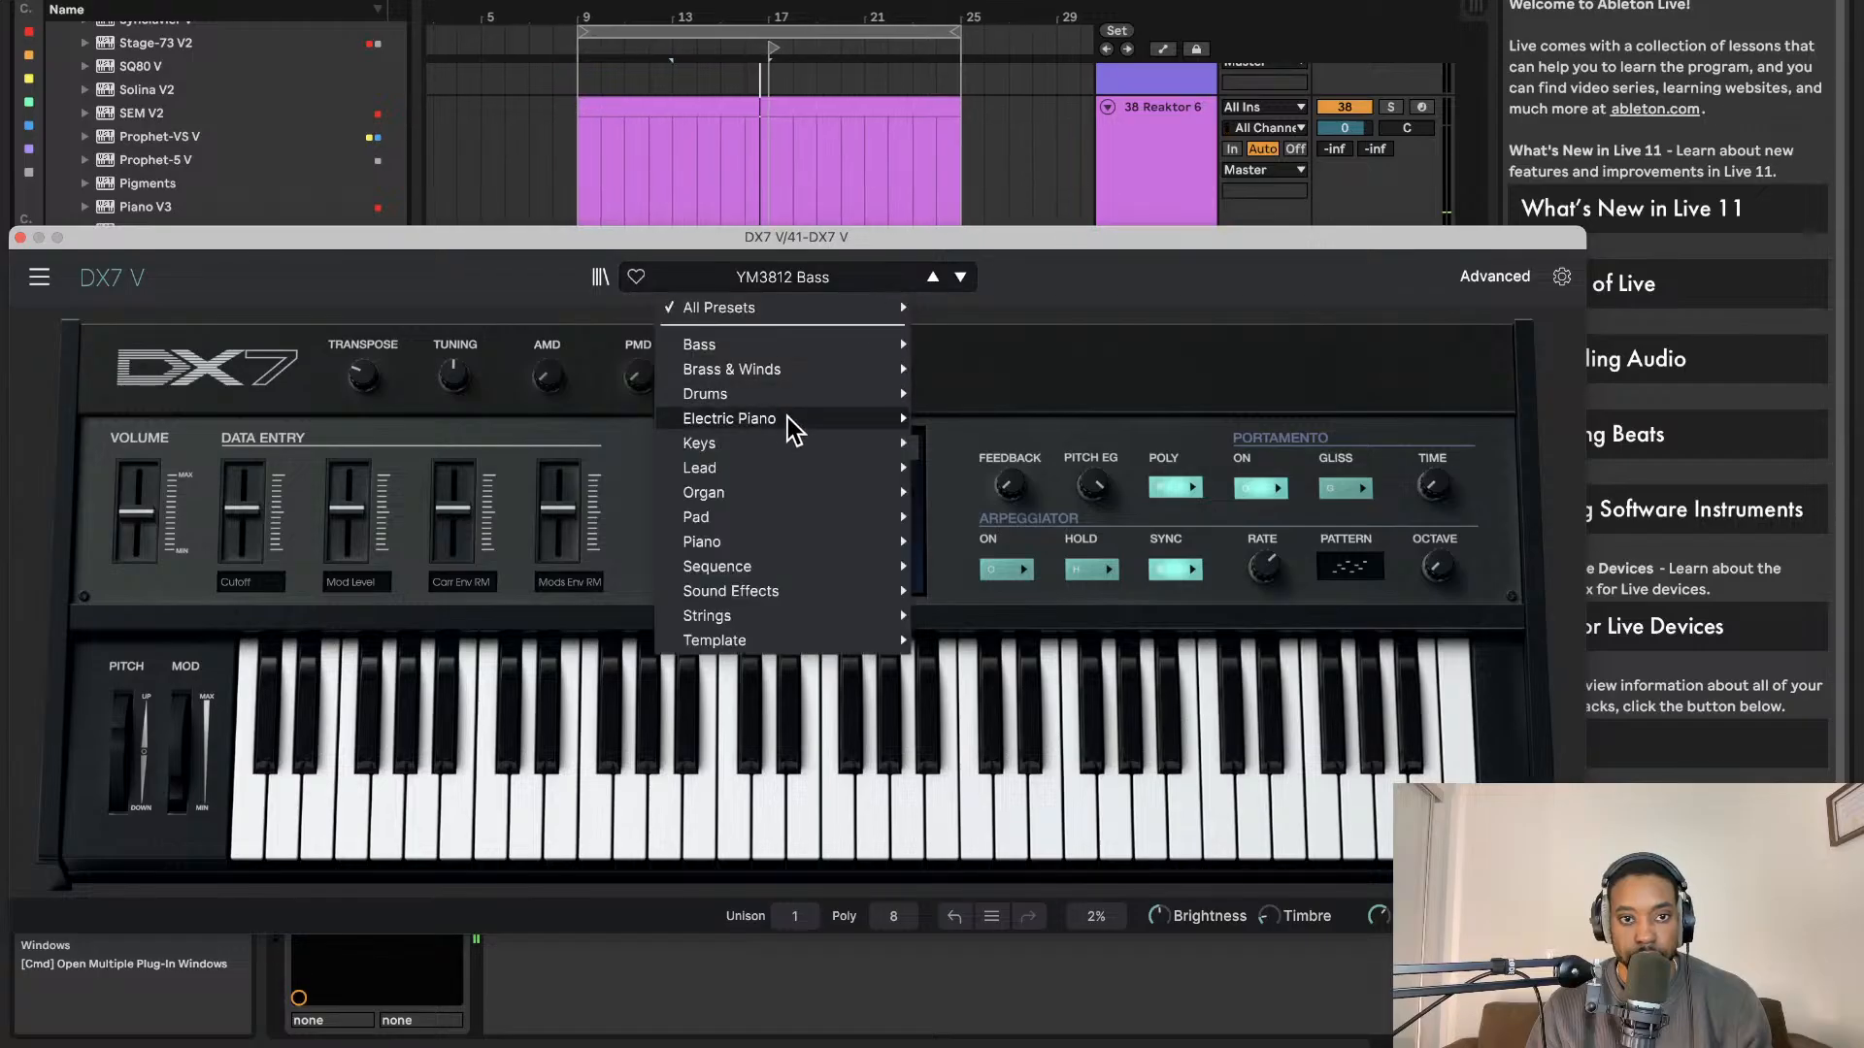
pyautogui.moveTo(765, 480)
pyautogui.click(966, 625)
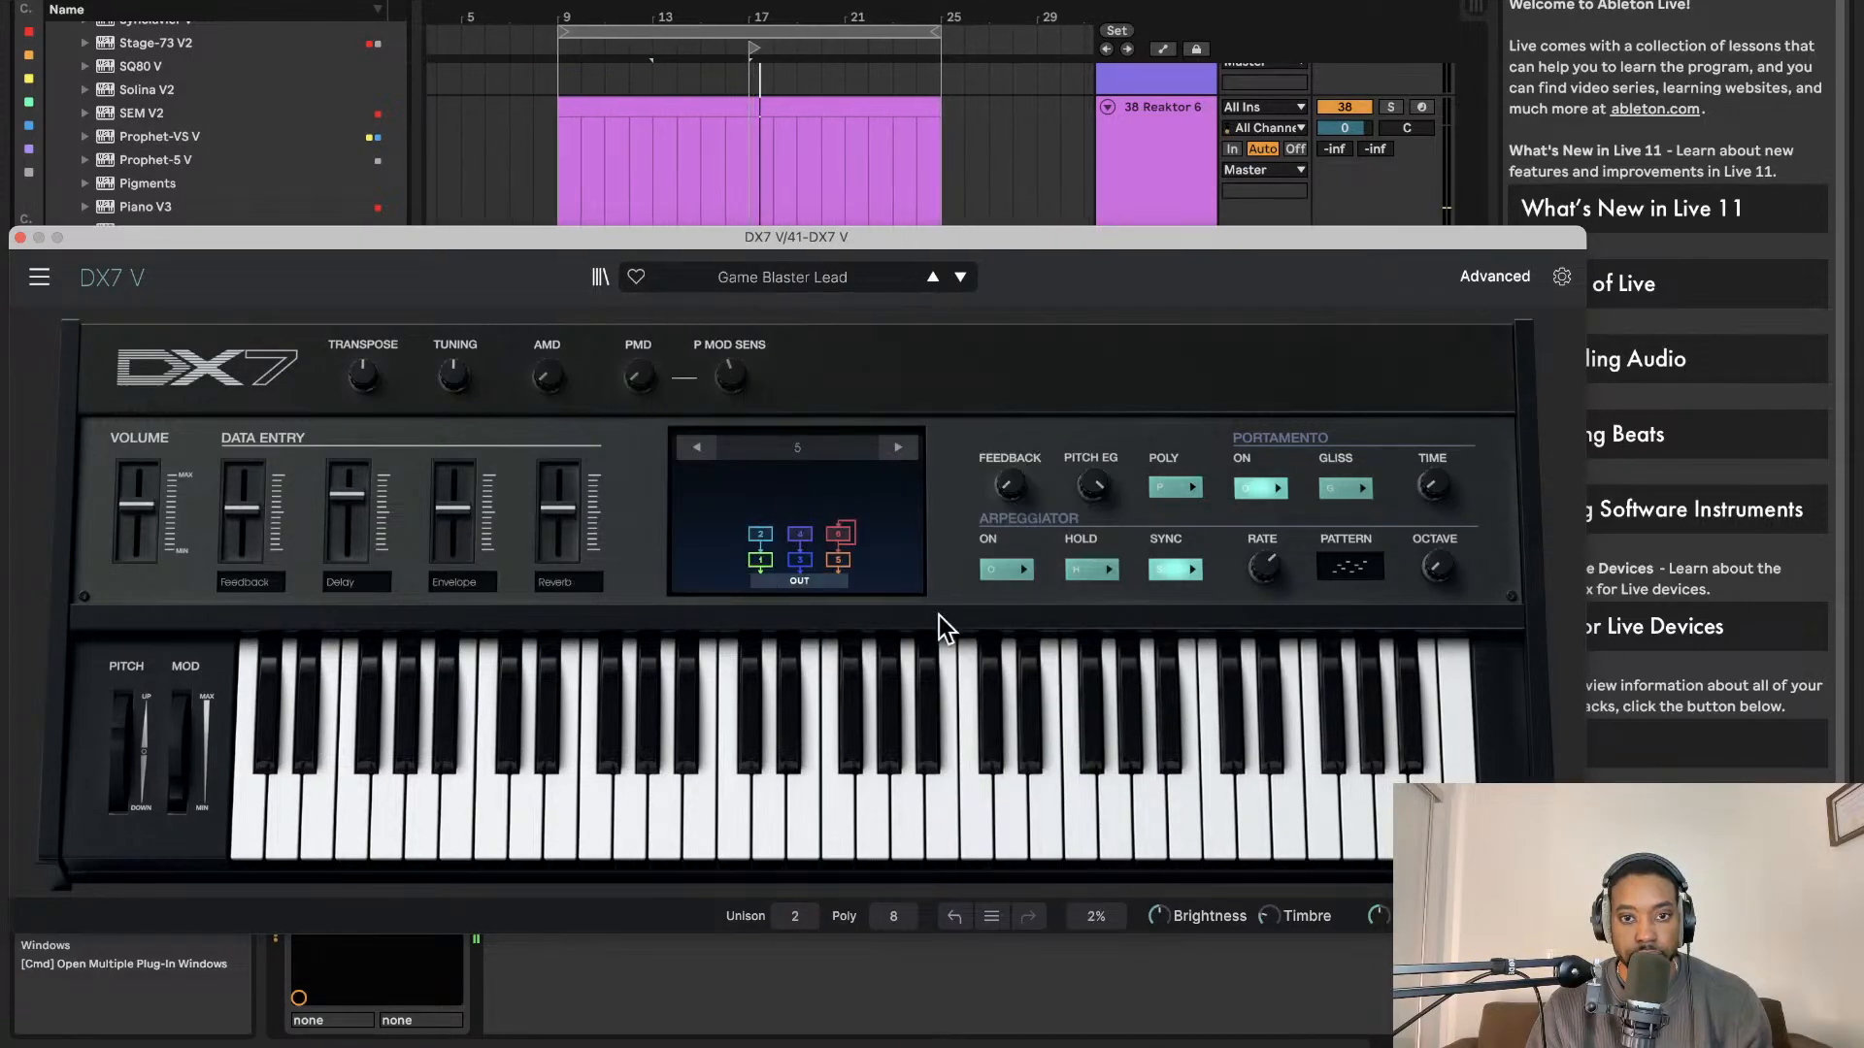
# Lower the DX7 V track's volume to -26.4 dB and capture the phrase just played as a MIDI clip.
pyautogui.moveTo(1122, 237); pyautogui.dragTo(699, 879)
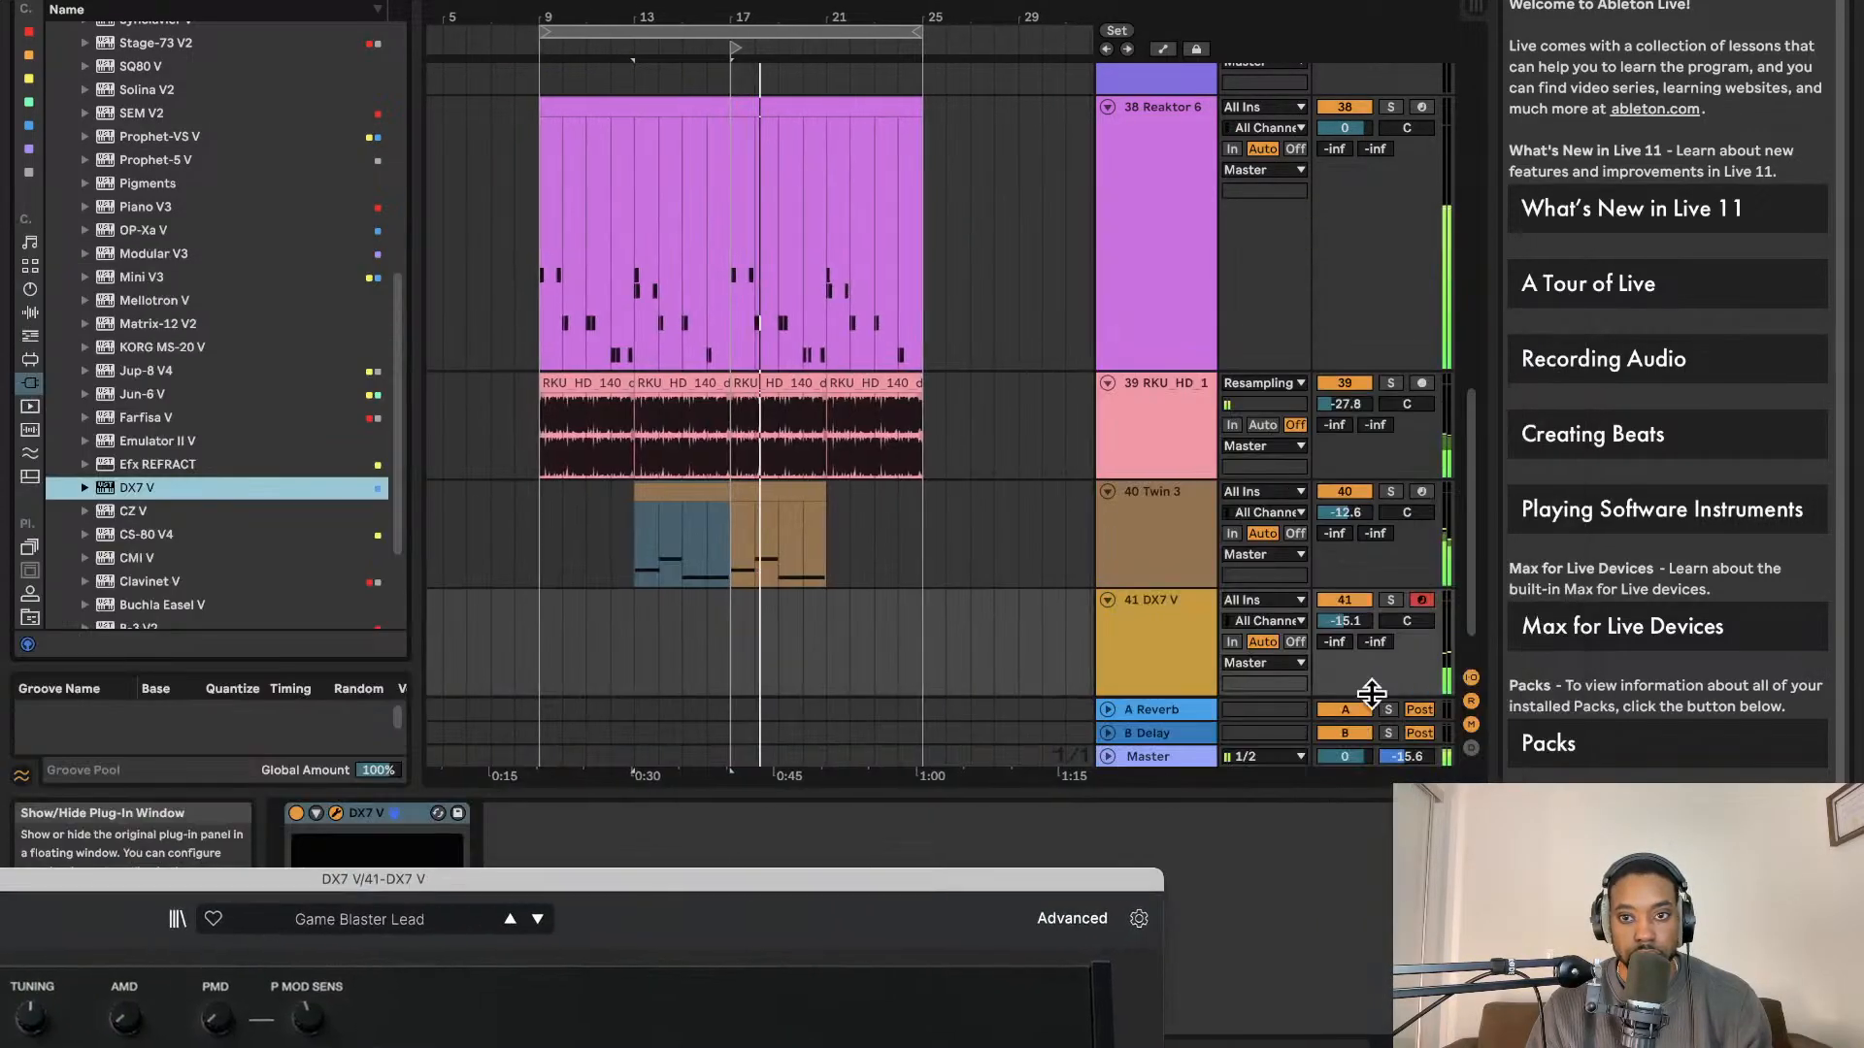
pyautogui.moveTo(1359, 627); pyautogui.dragTo(1358, 679)
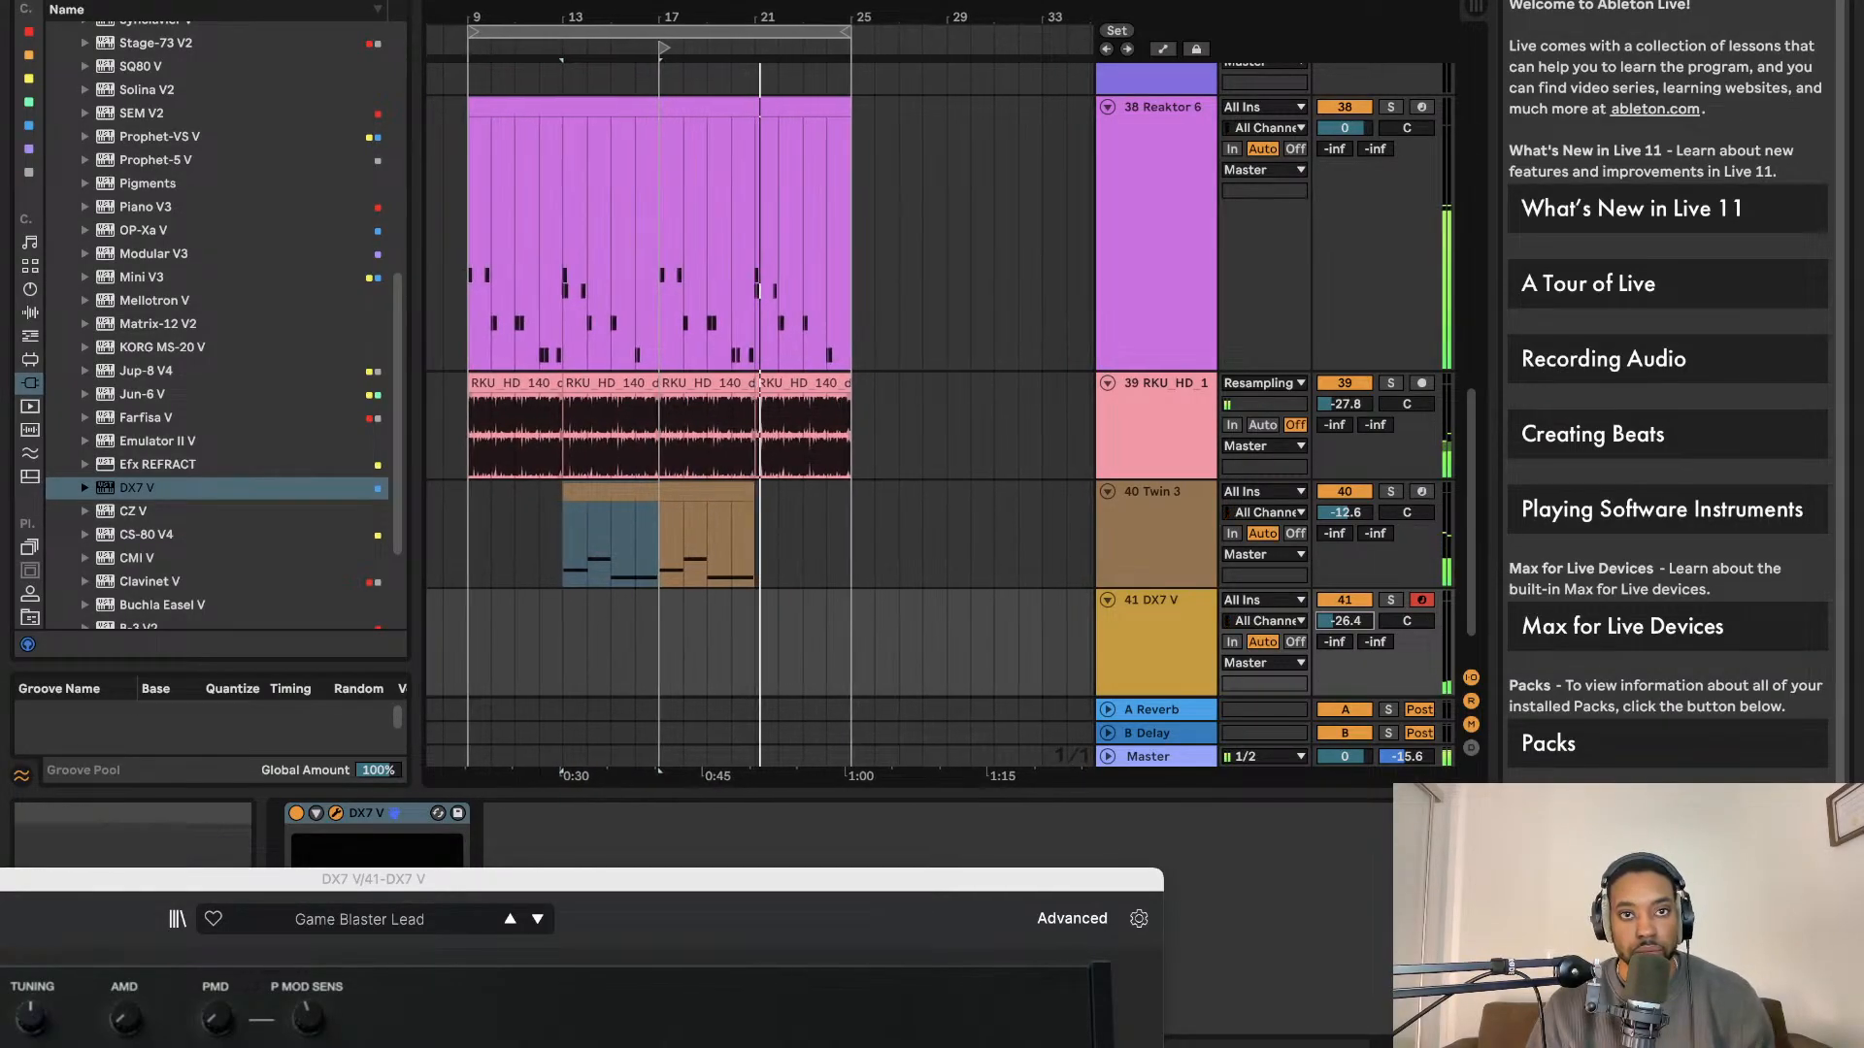
pyautogui.press('super+shift+c')
pyautogui.scroll(-2, 703, 567)
pyautogui.hscroll(-3, 703, 567)
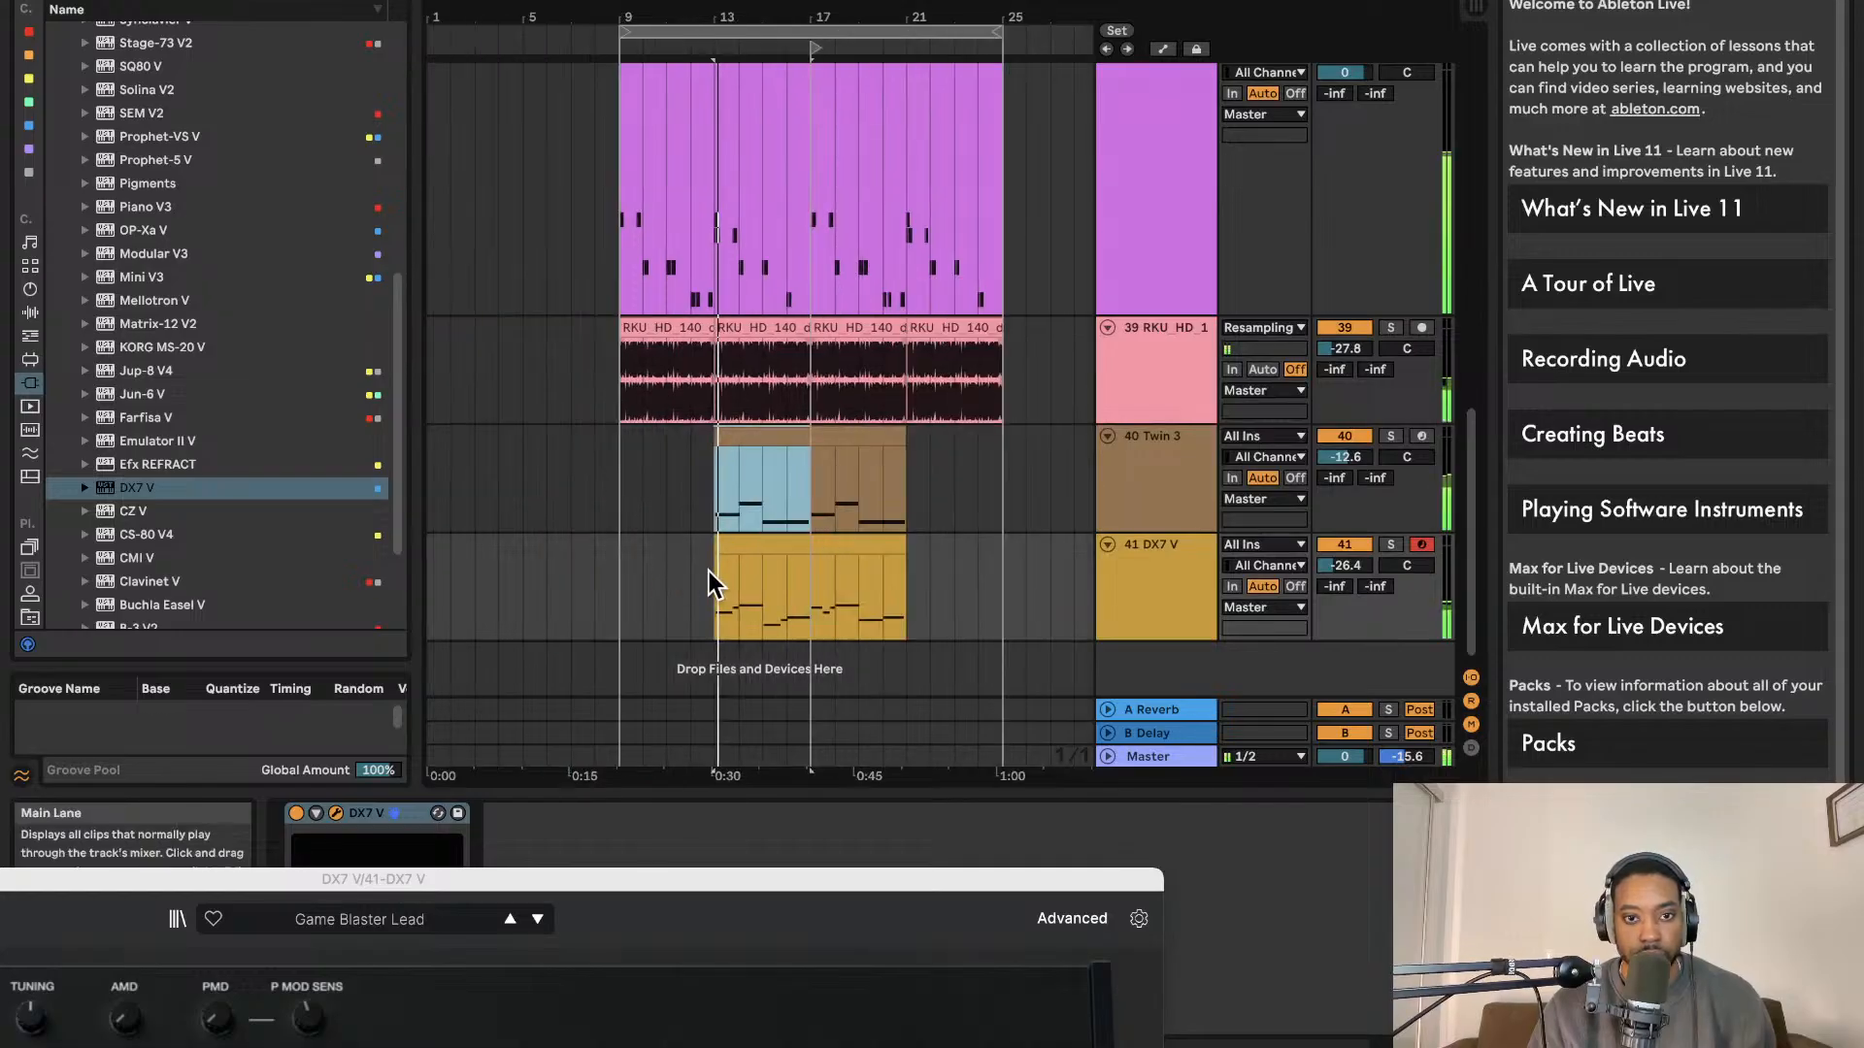
# Transpose all notes of the DX7 V clip up one octave and restart playback.
pyautogui.click(753, 547)
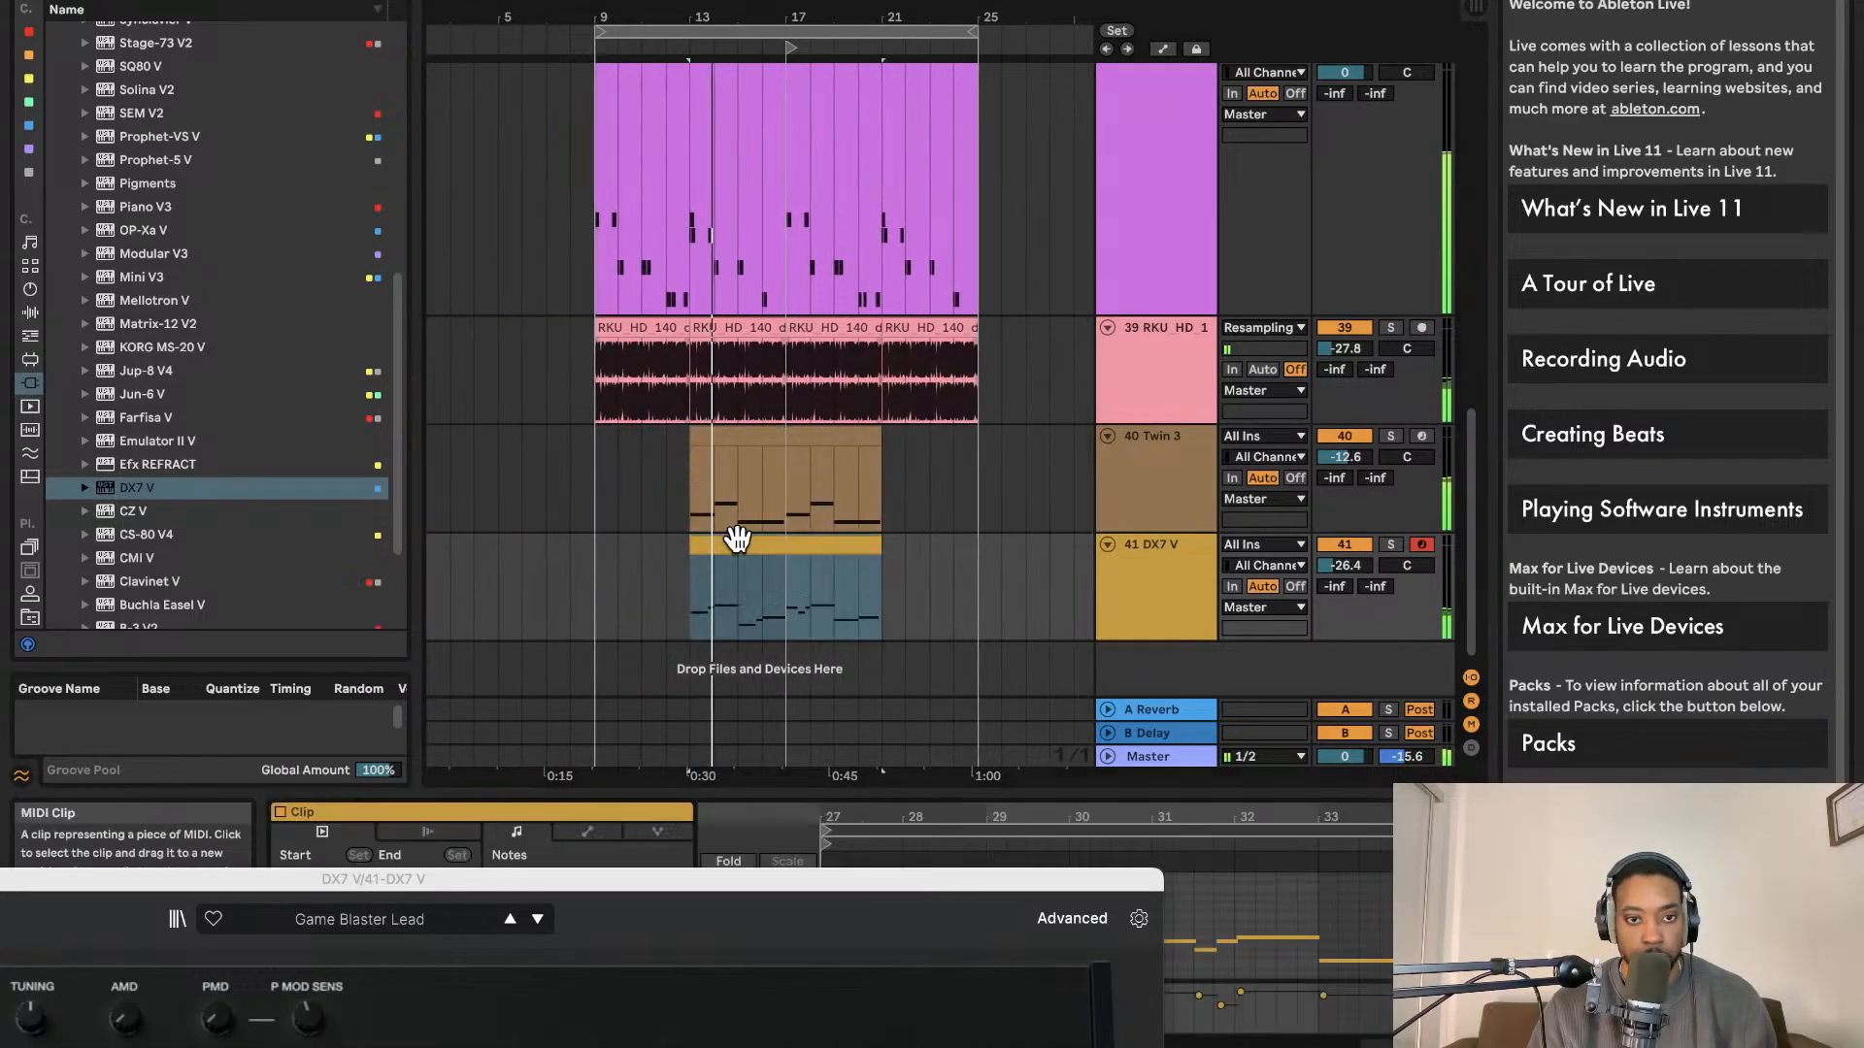
pyautogui.scroll(5, 757, 551)
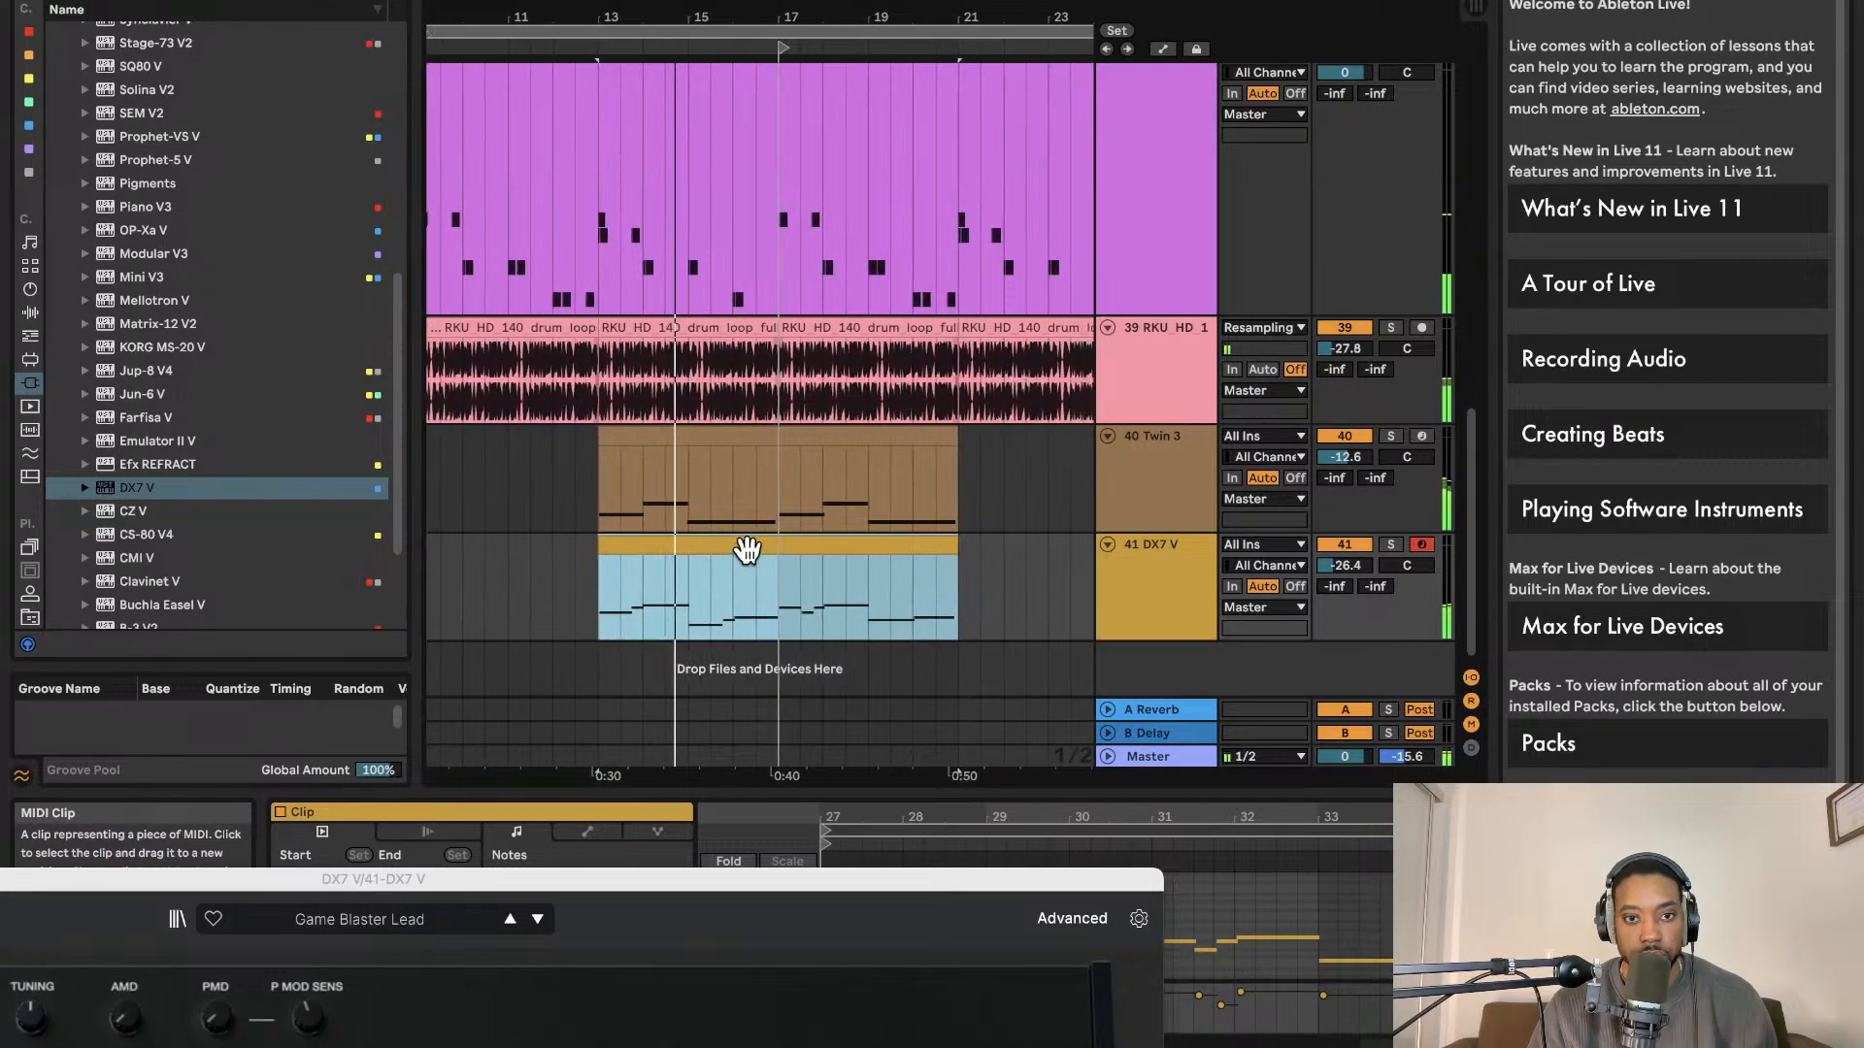
pyautogui.click(767, 551)
pyautogui.moveTo(786, 791); pyautogui.dragTo(820, 516)
pyautogui.press('super+a')
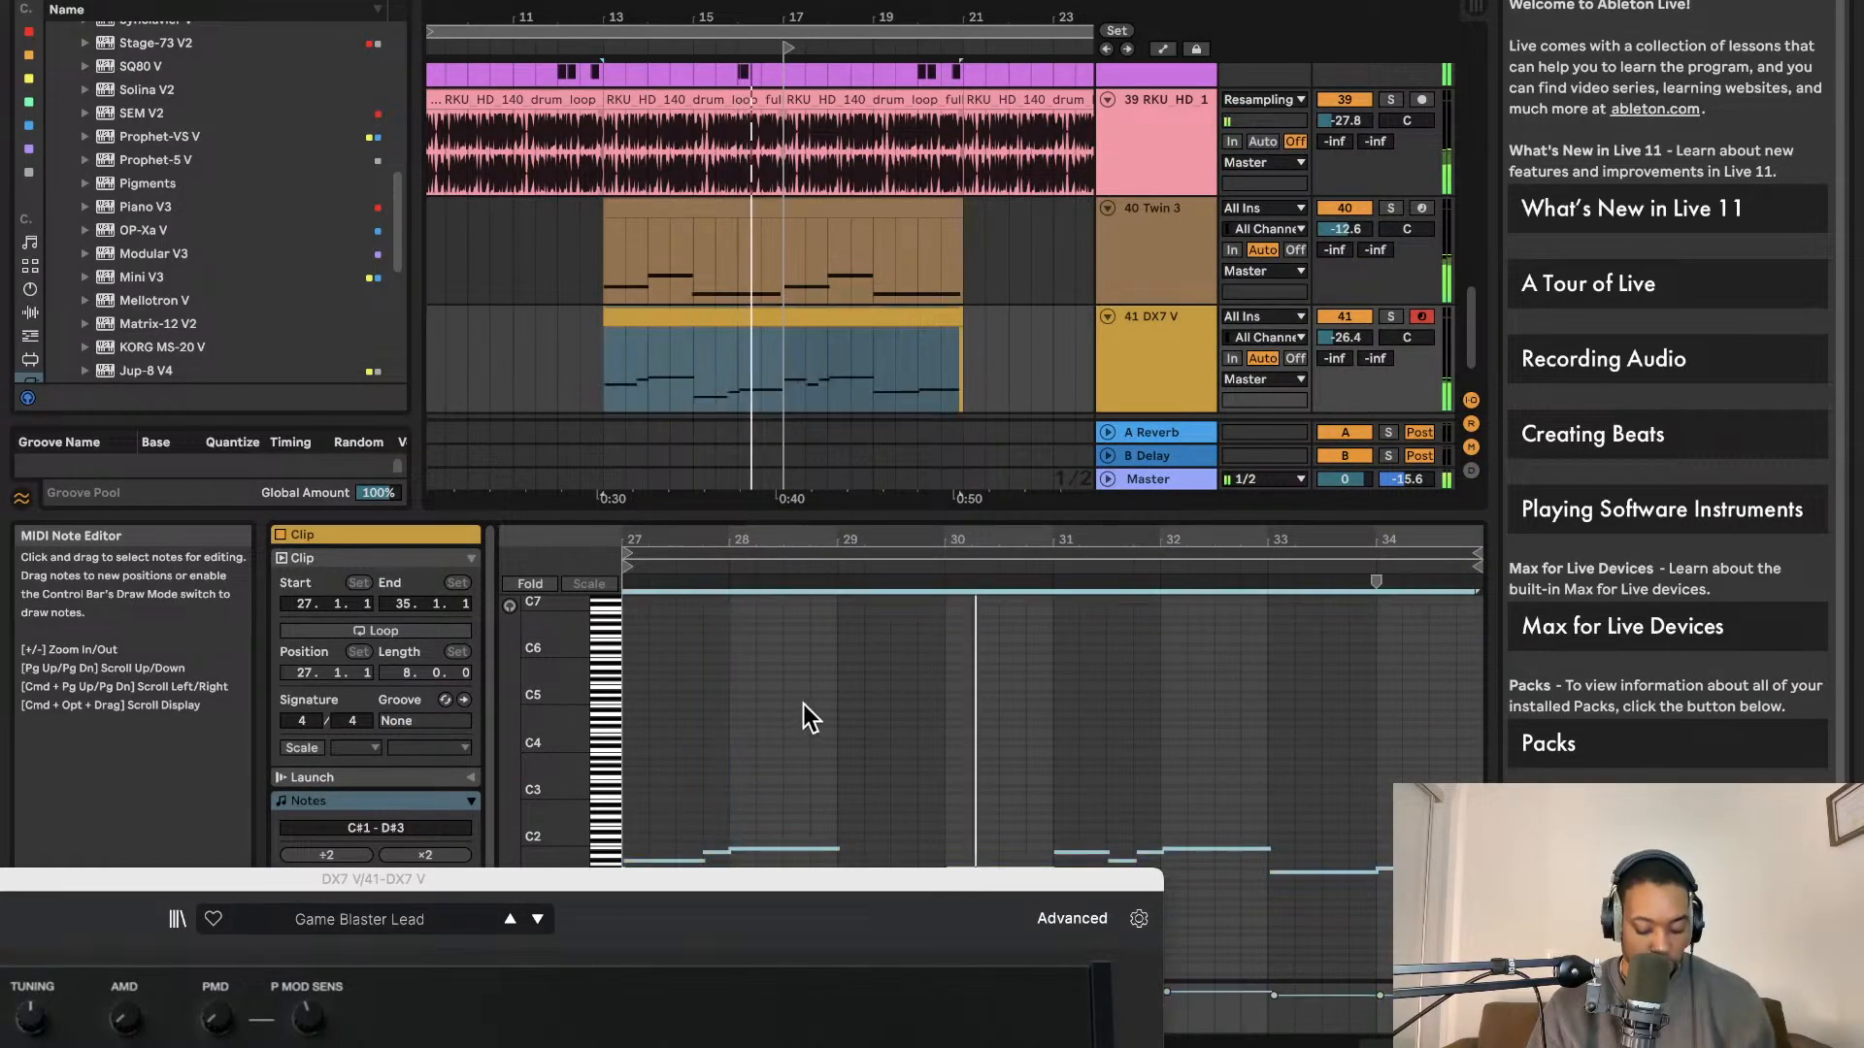
pyautogui.hotkey('shift', 'Up')
pyautogui.press('space')
pyautogui.press('space')
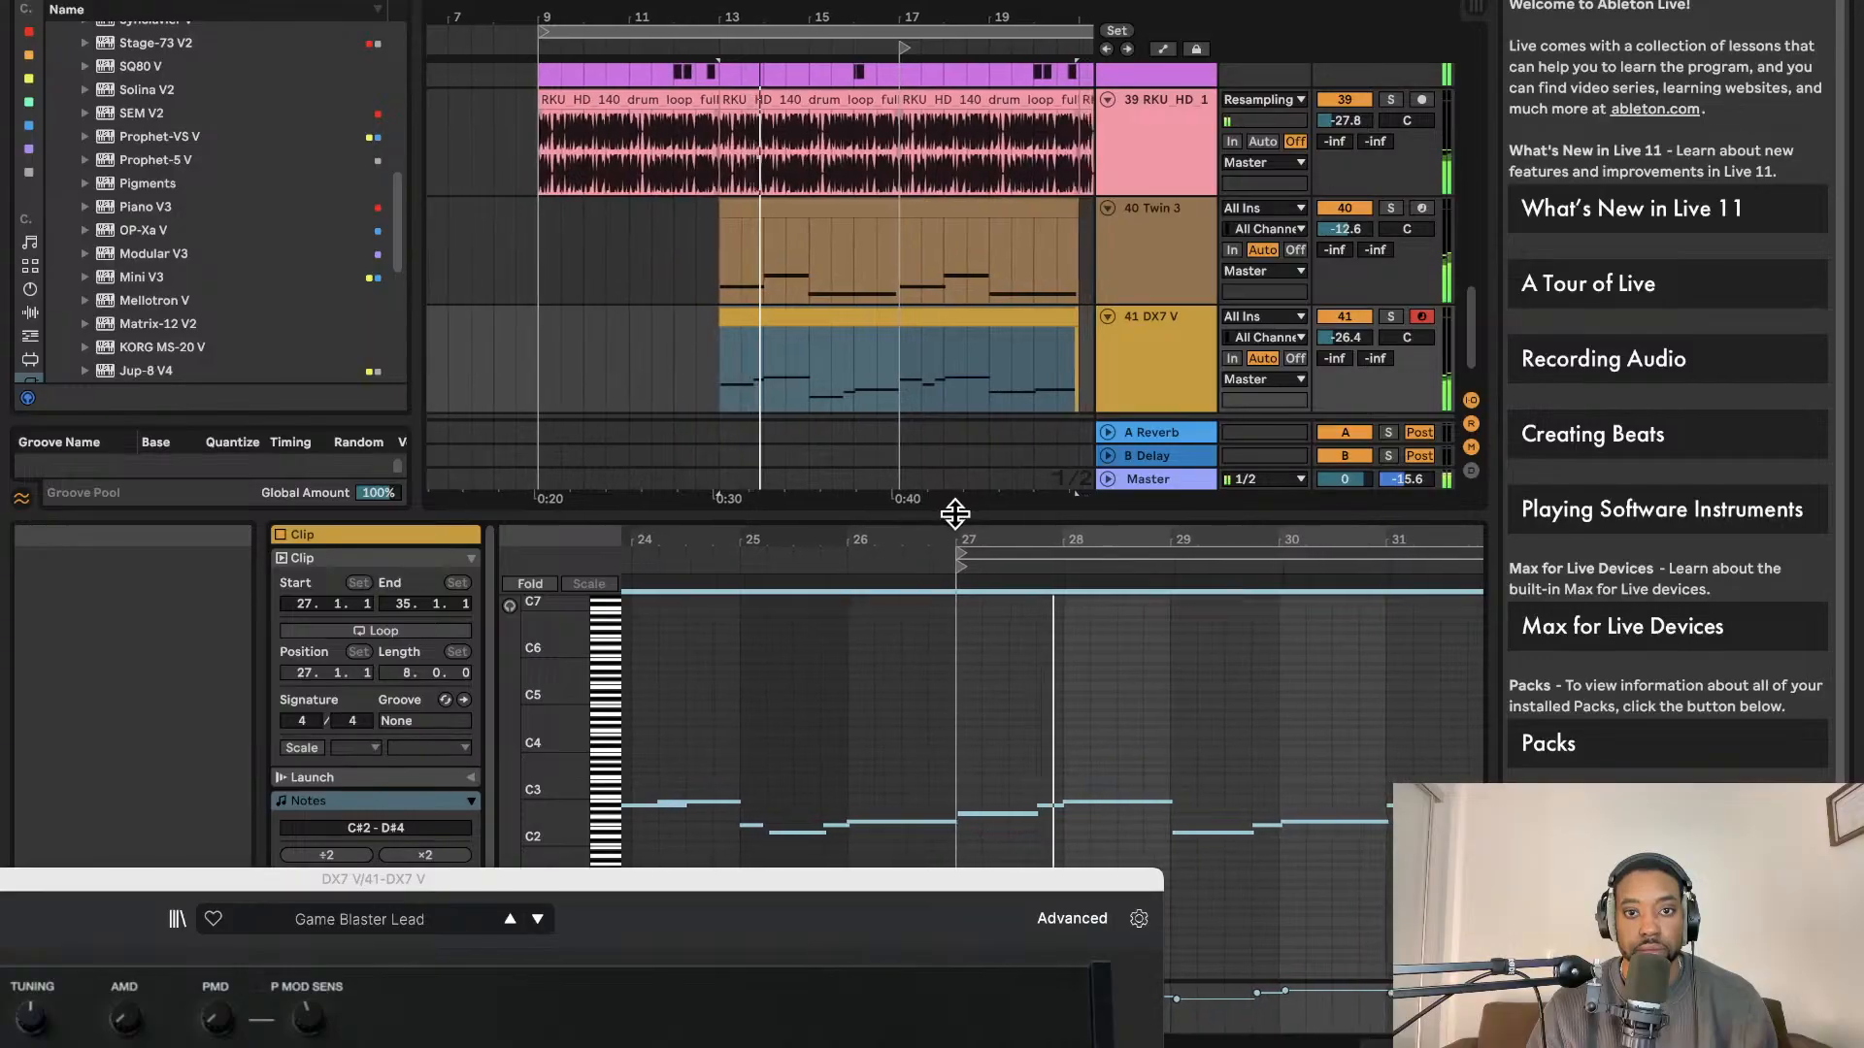
# Collapse the clip's note editor and close the DX7 V interface.
pyautogui.moveTo(952, 516); pyautogui.dragTo(957, 965)
pyautogui.moveTo(870, 890); pyautogui.dragTo(1420, 283)
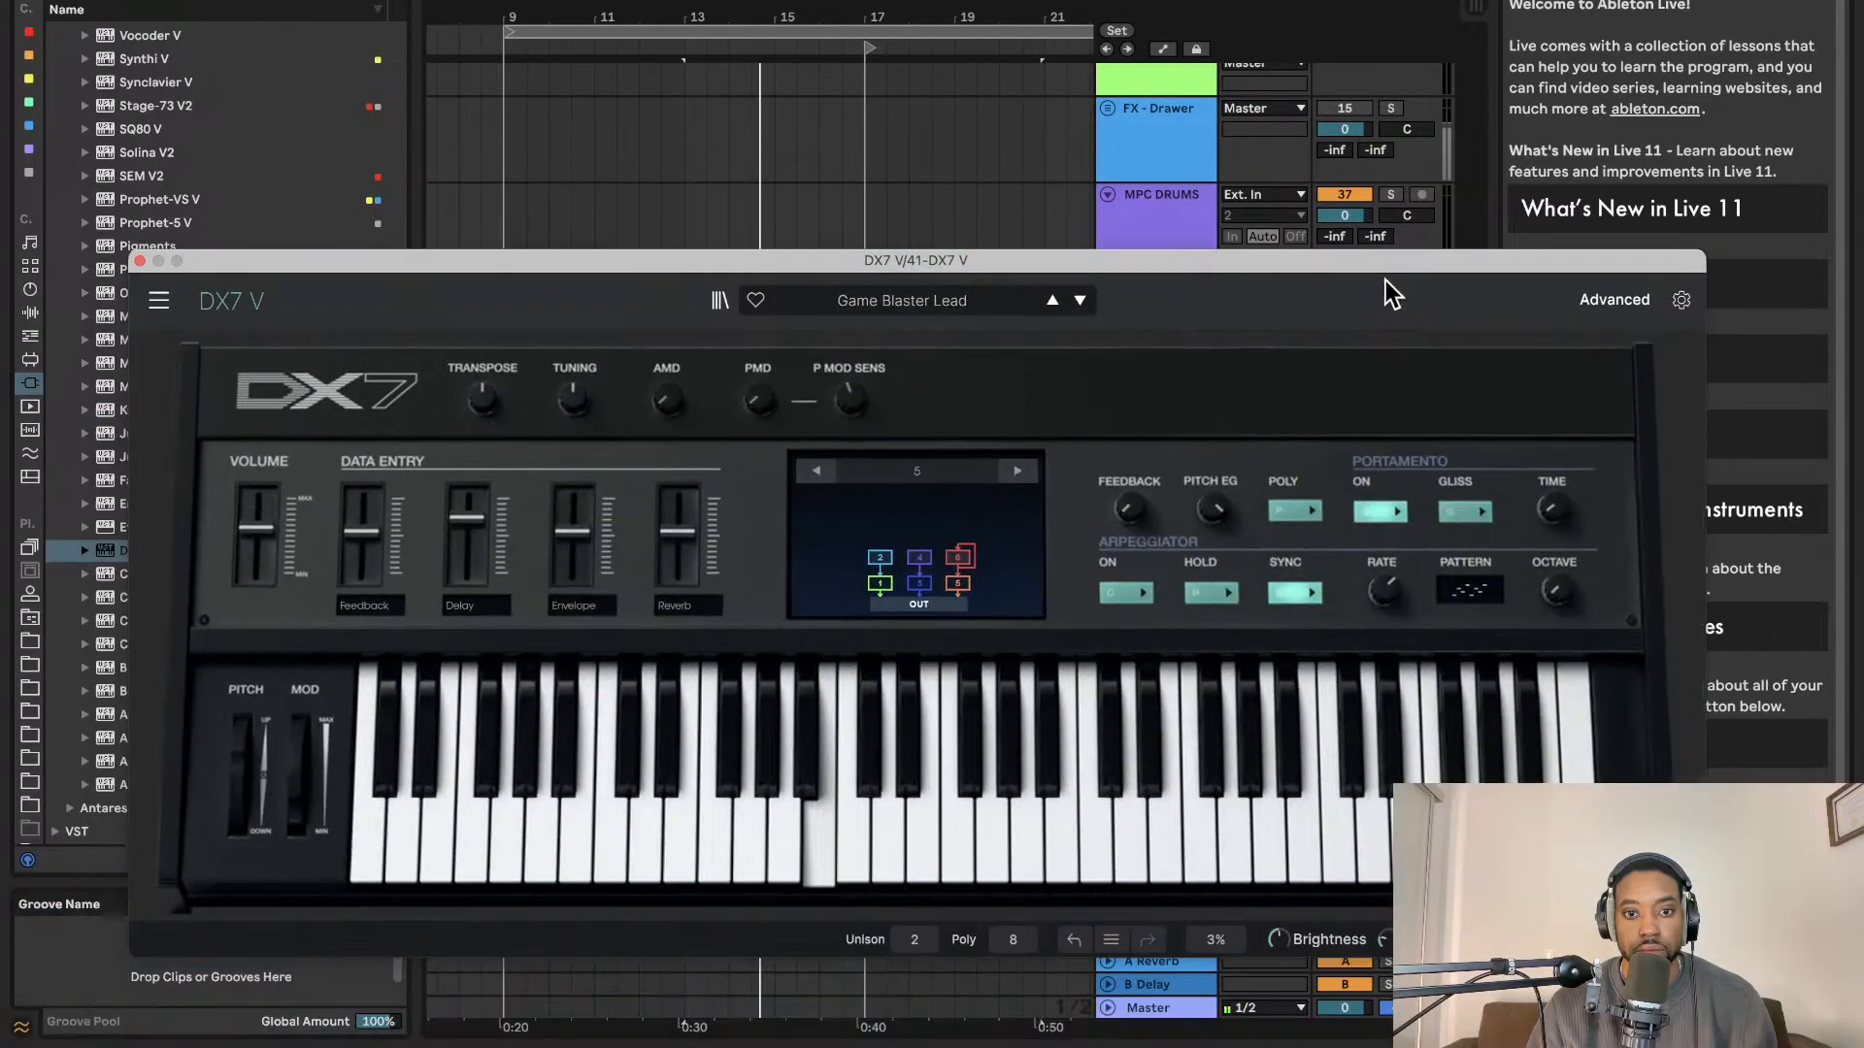
pyautogui.click(138, 260)
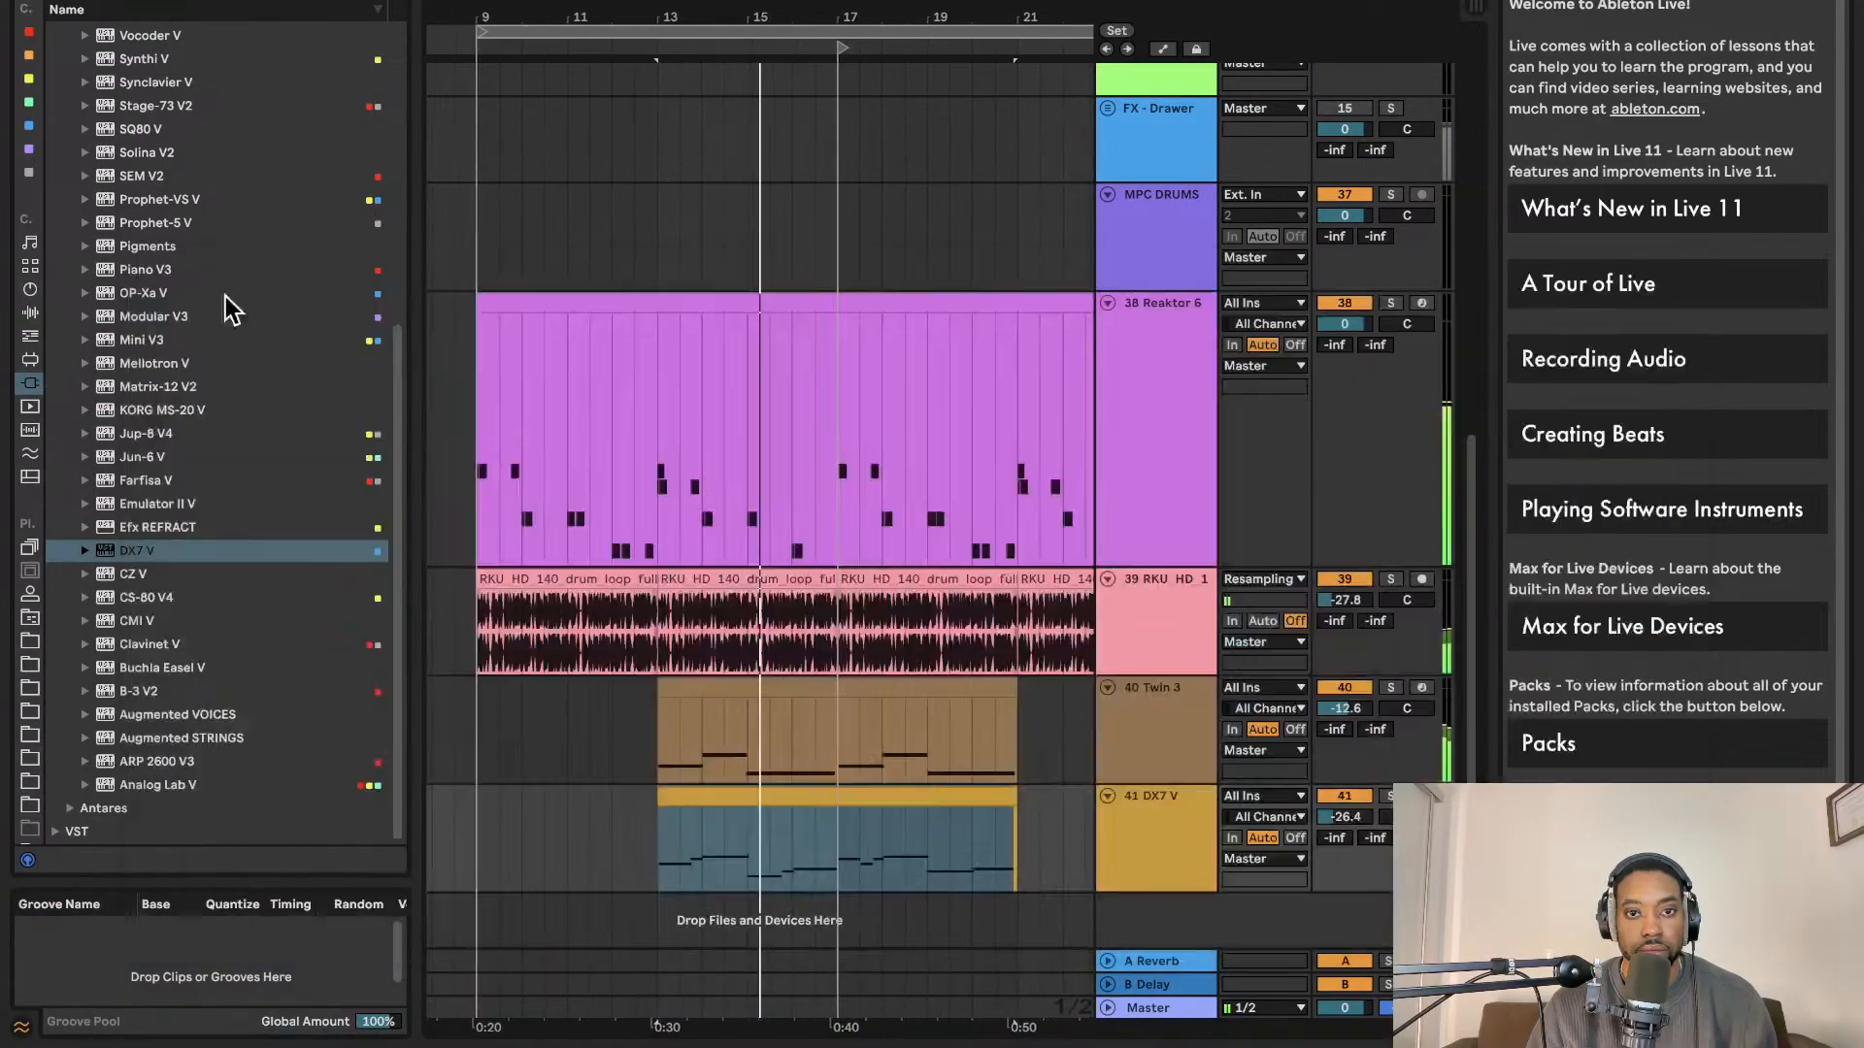
# Tighten the timing of the DX7 V clip's notes in bars 31 and 32 to the grid, auditioning with playback.
pyautogui.click(855, 817)
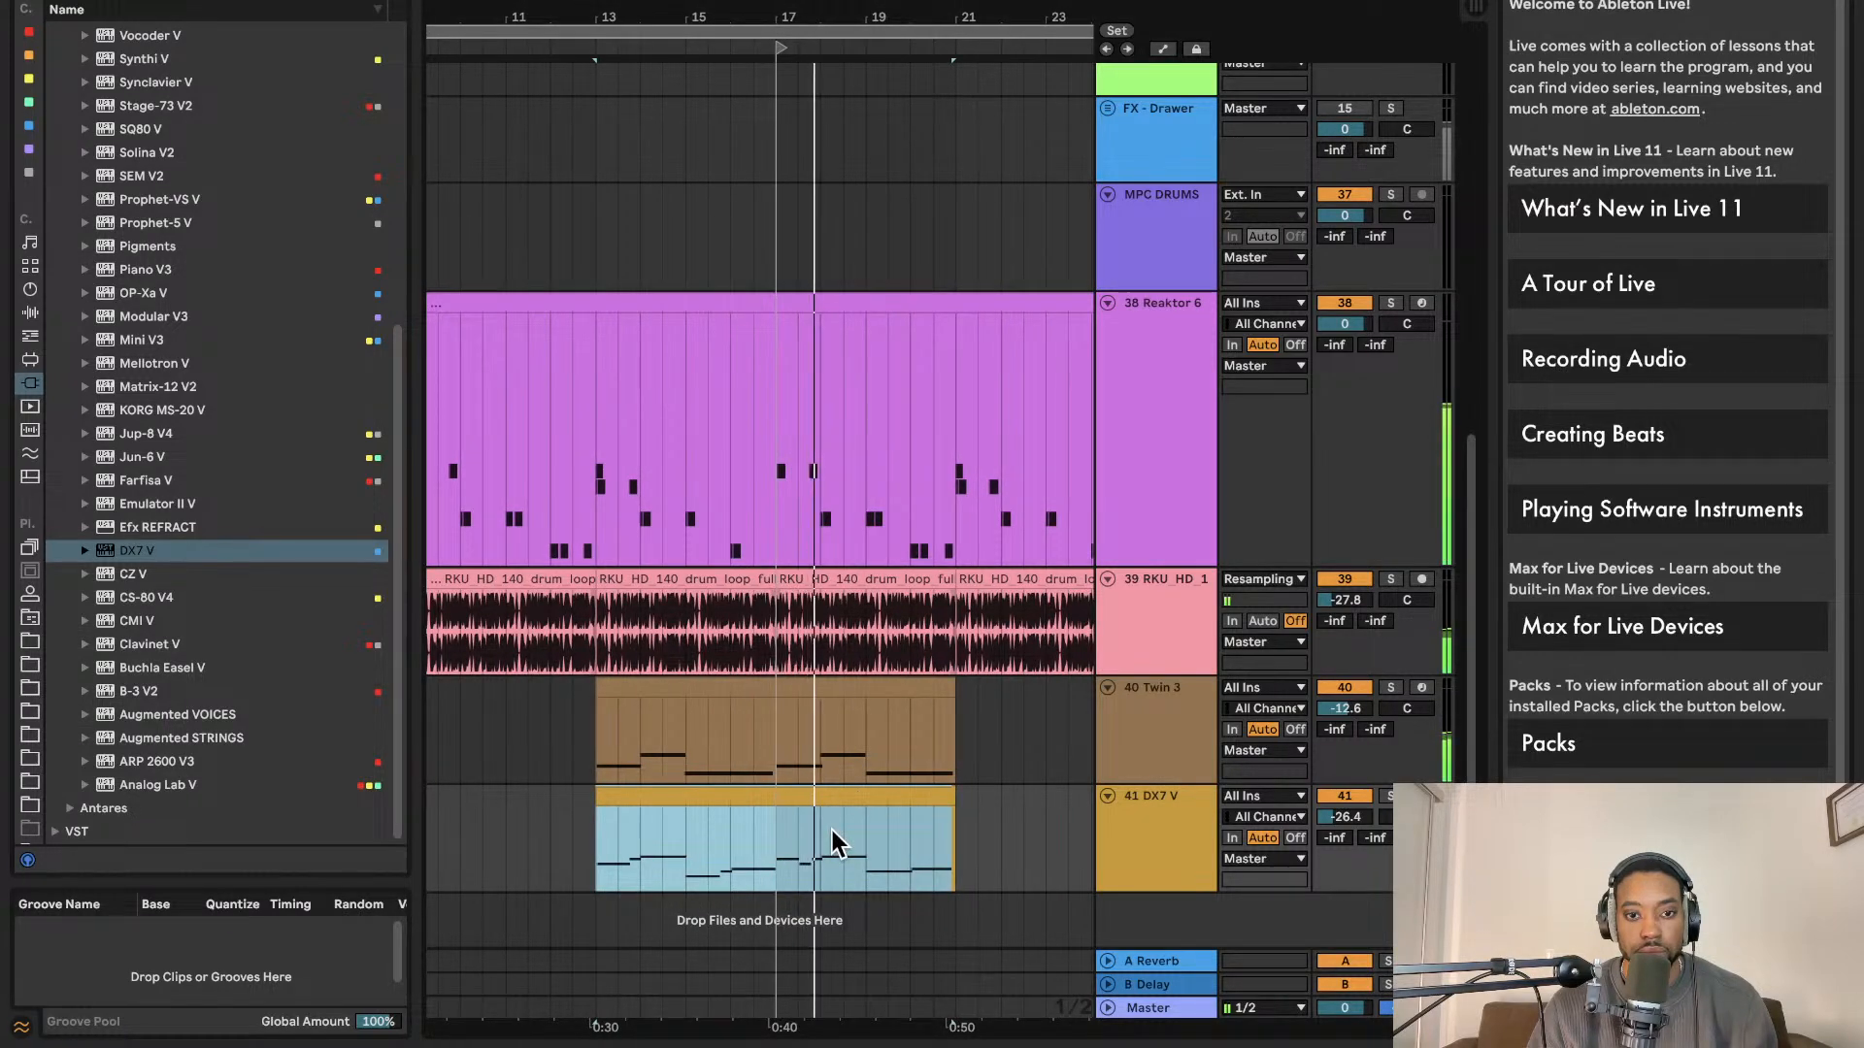
pyautogui.doubleClick(820, 798)
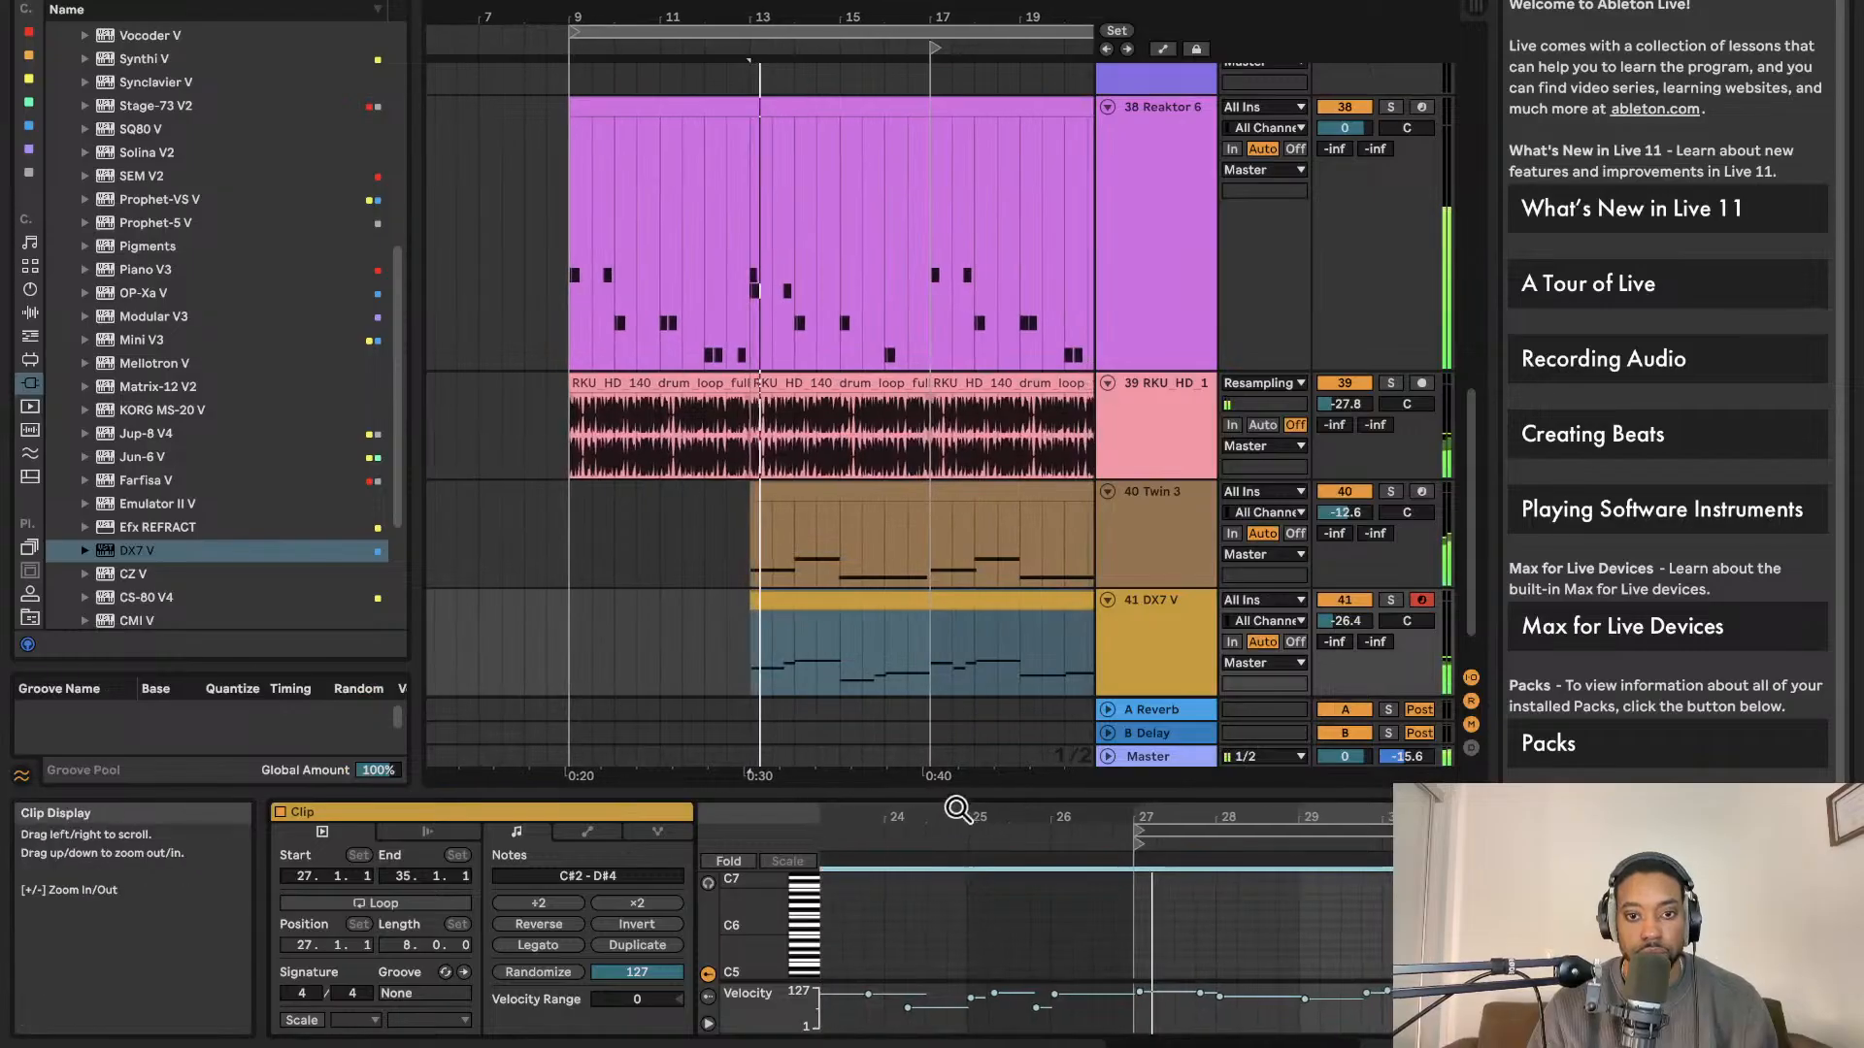
pyautogui.moveTo(971, 786); pyautogui.dragTo(982, 399)
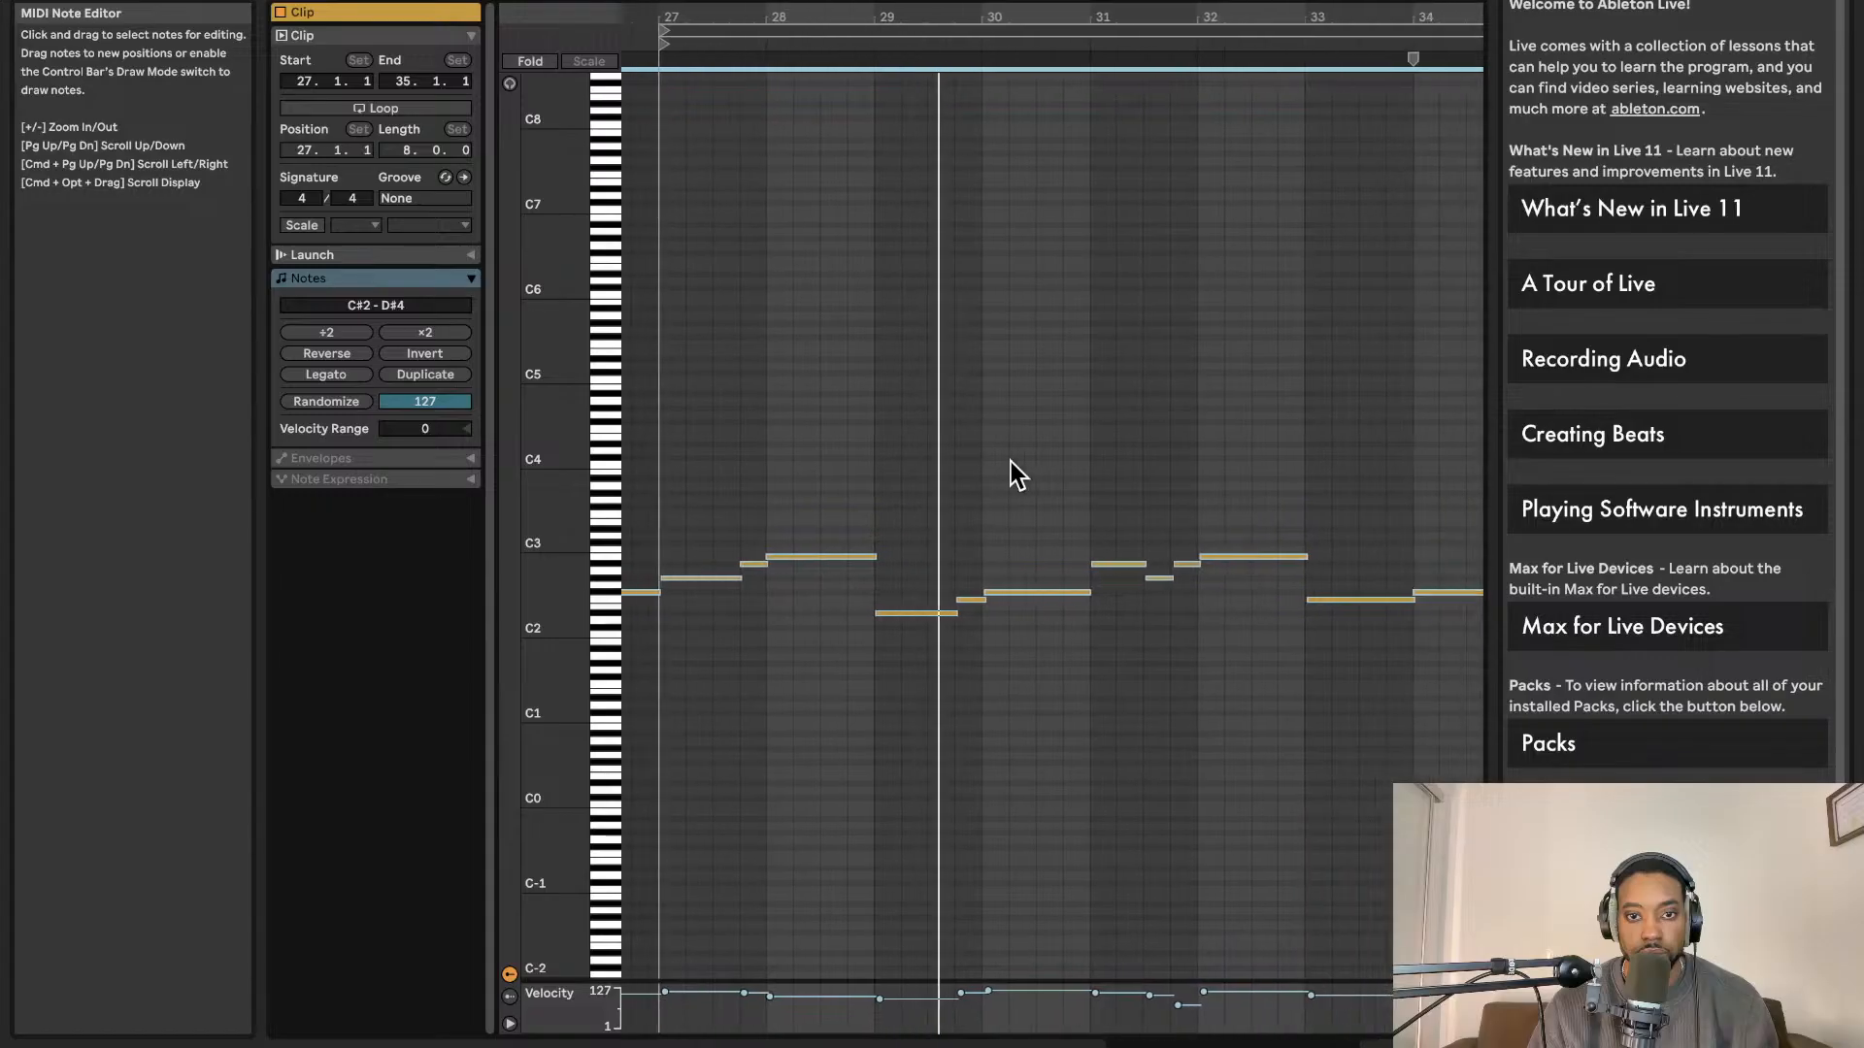
pyautogui.scroll(5, 1064, 529)
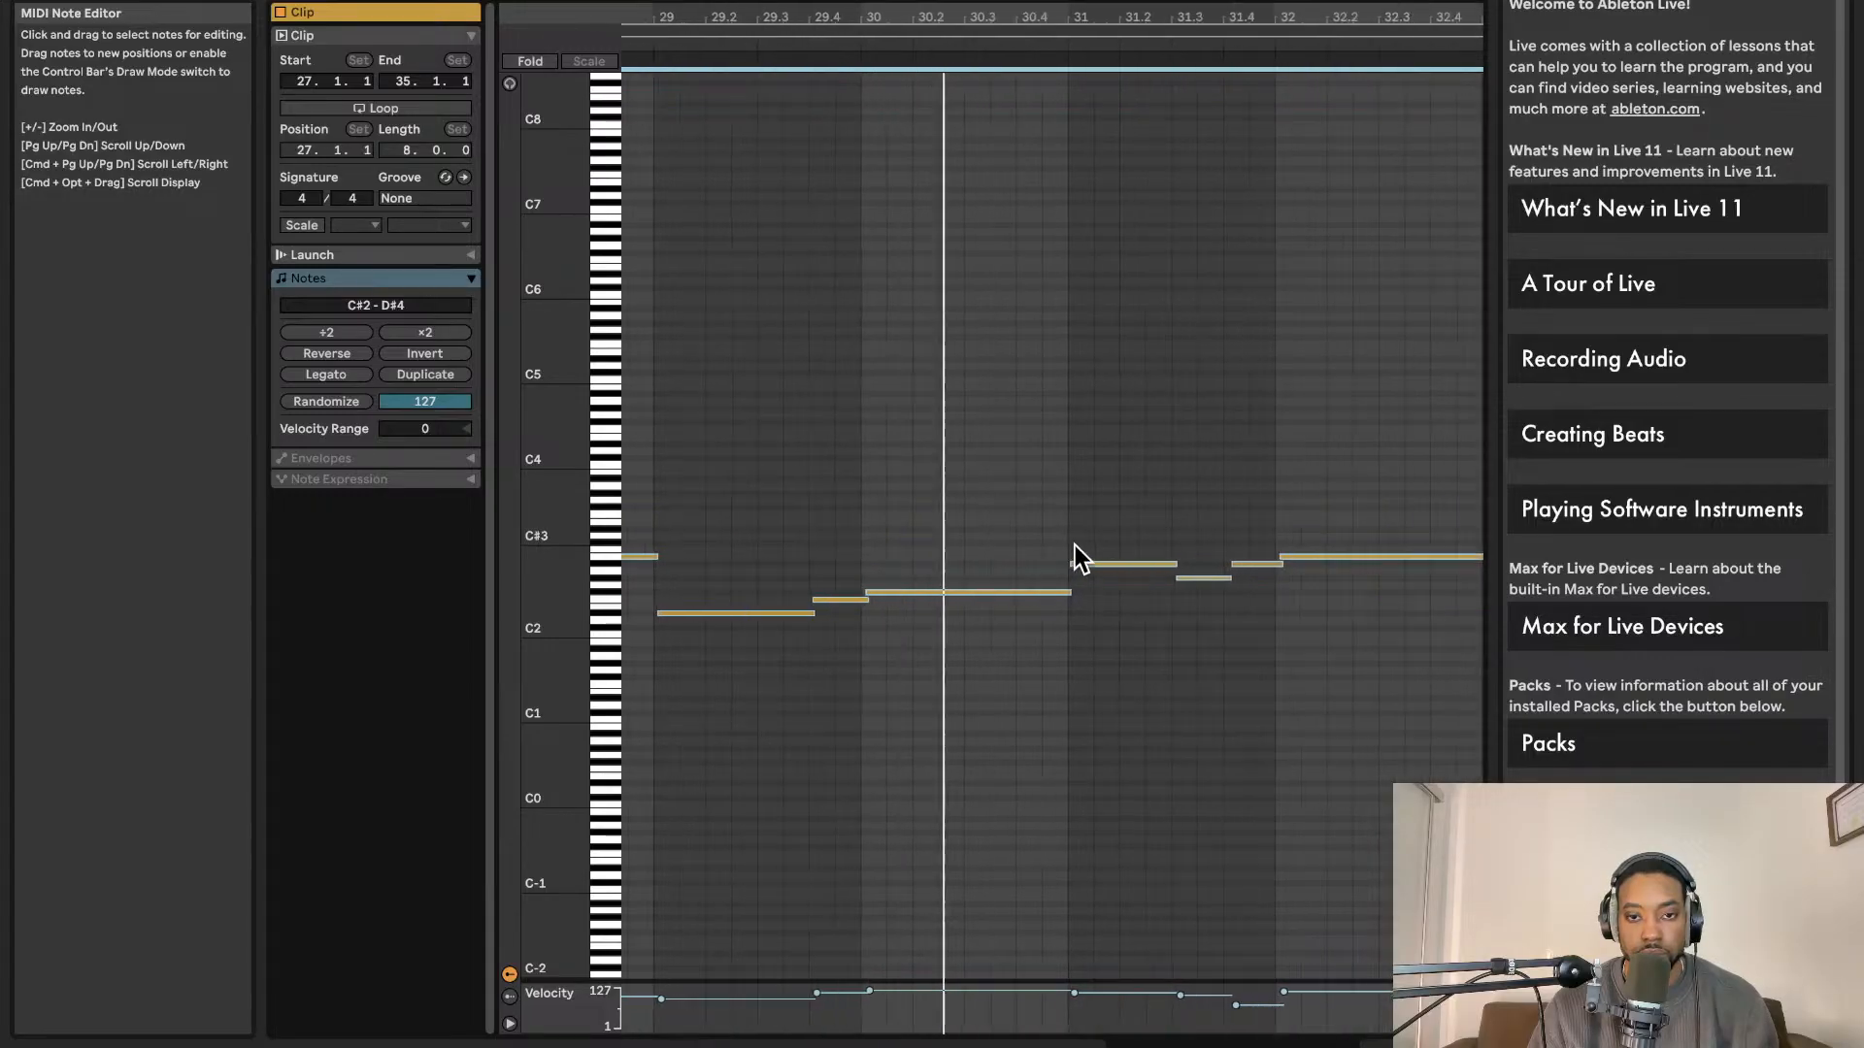
pyautogui.moveTo(1126, 508); pyautogui.dragTo(1270, 556)
pyautogui.moveTo(1508, 627); pyautogui.dragTo(1423, 612)
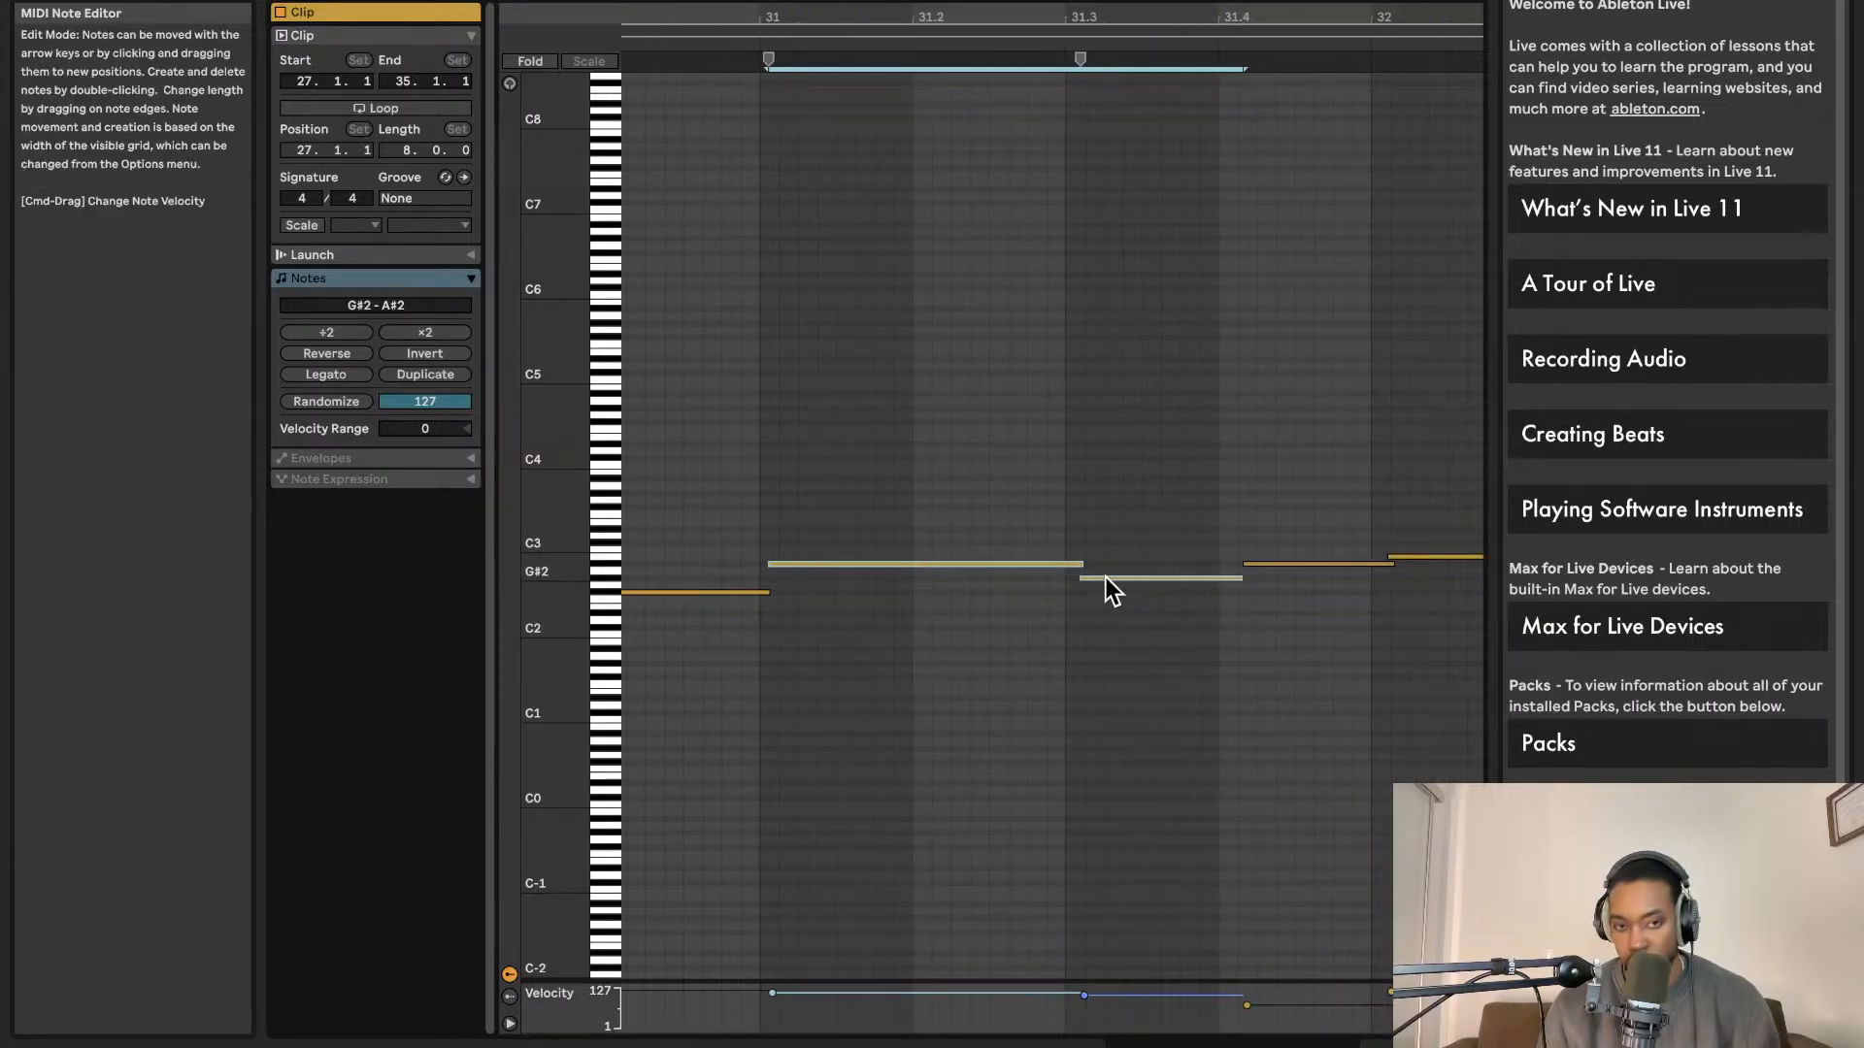
pyautogui.press('space')
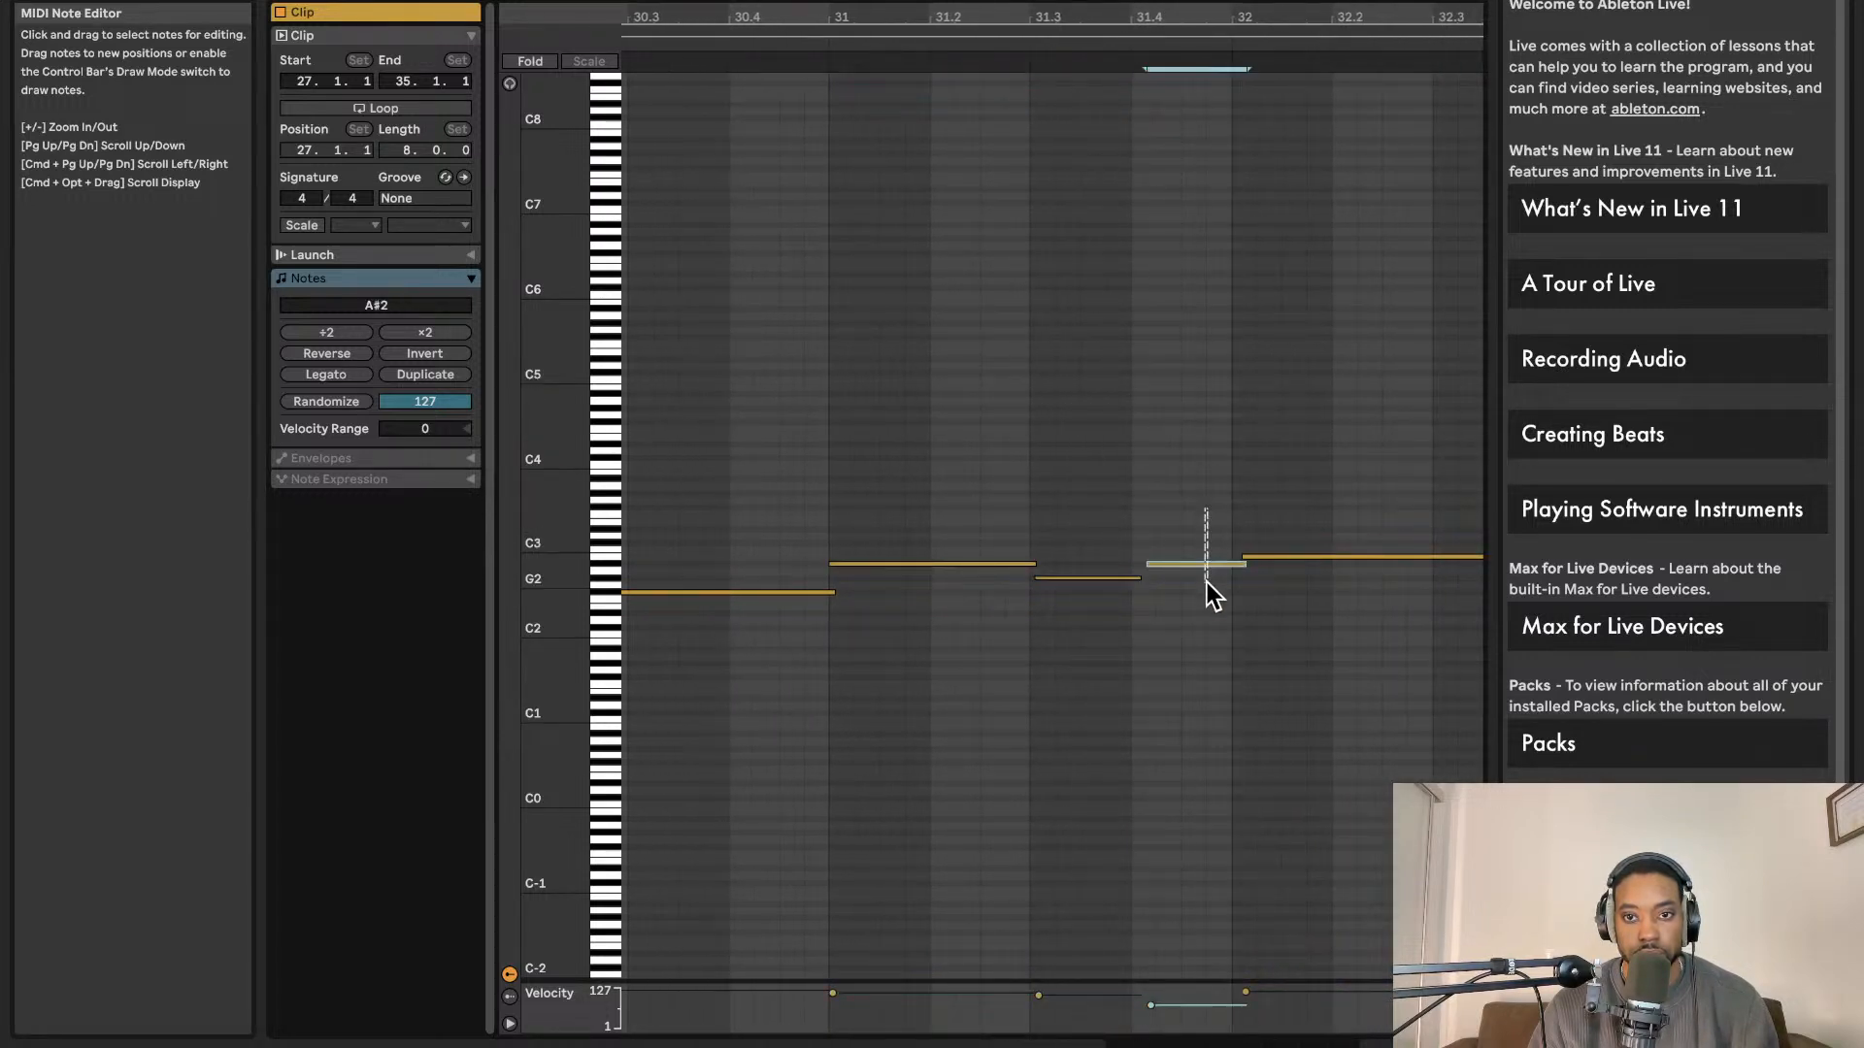
pyautogui.press('space')
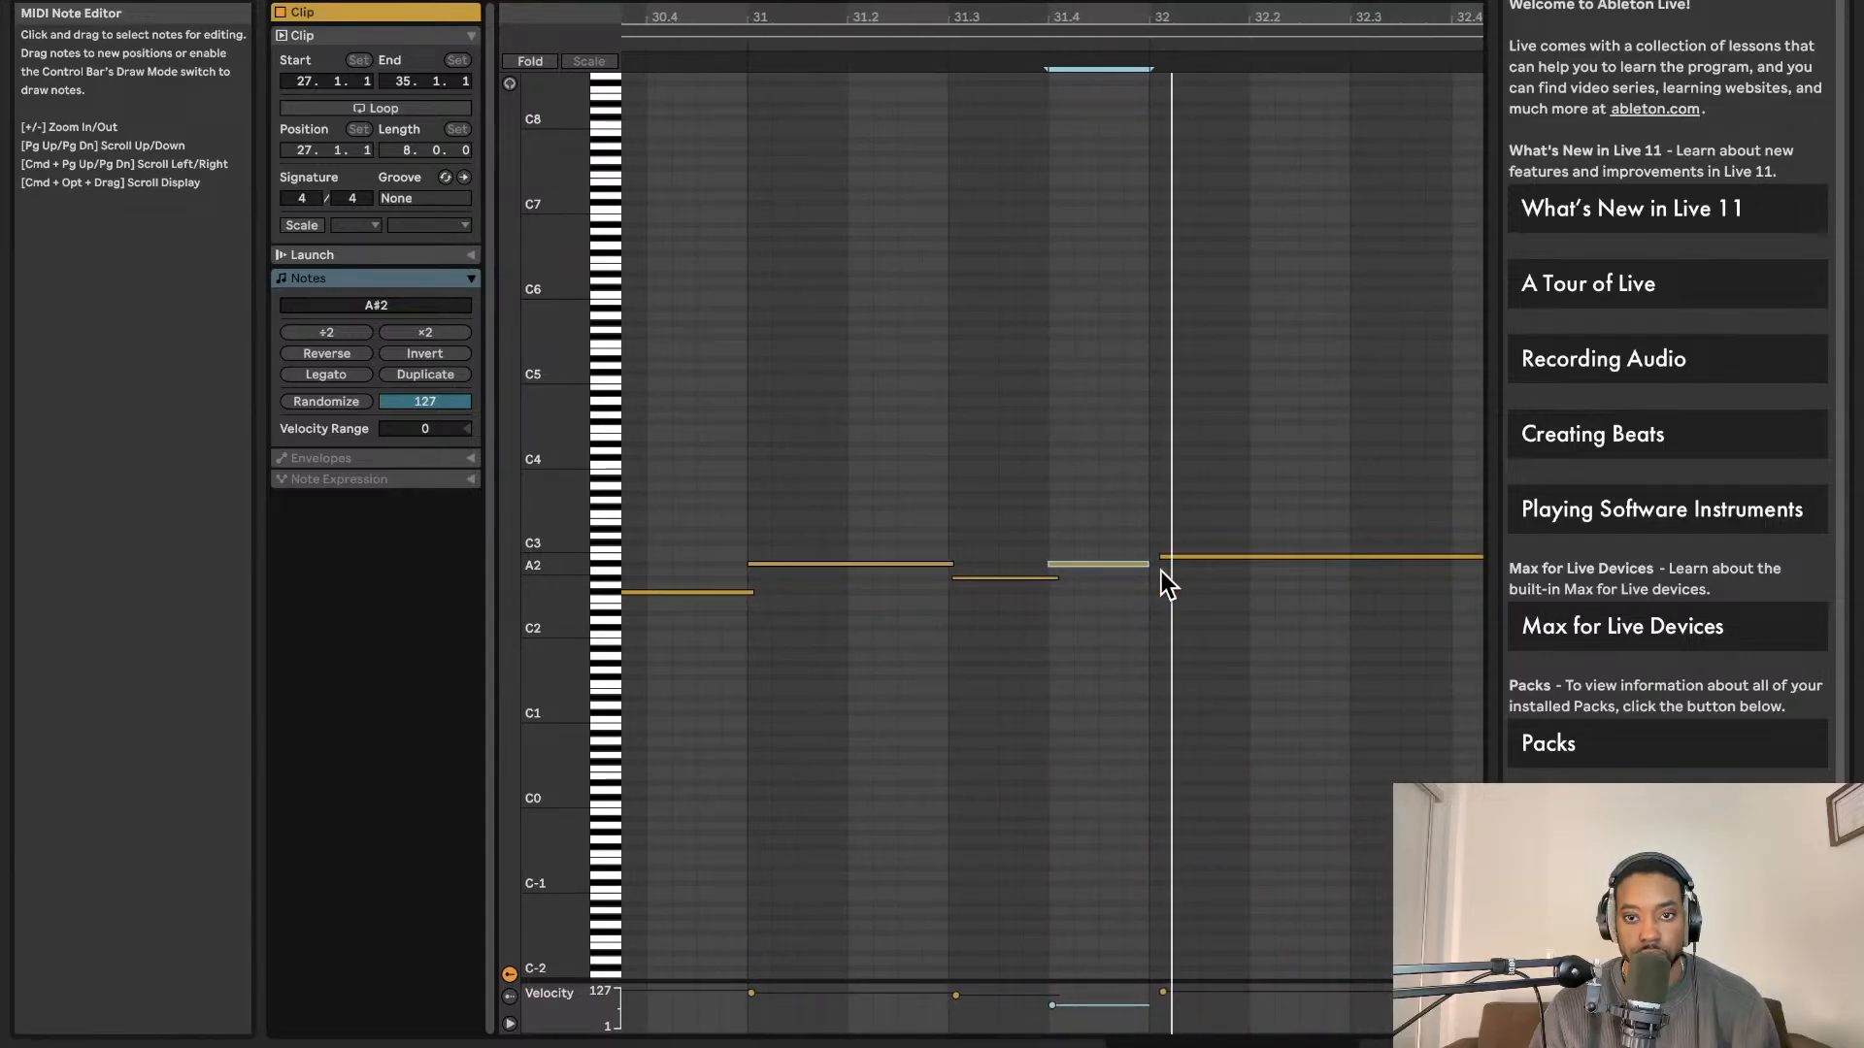
pyautogui.press('space')
pyautogui.click(1182, 557)
pyautogui.press('space')
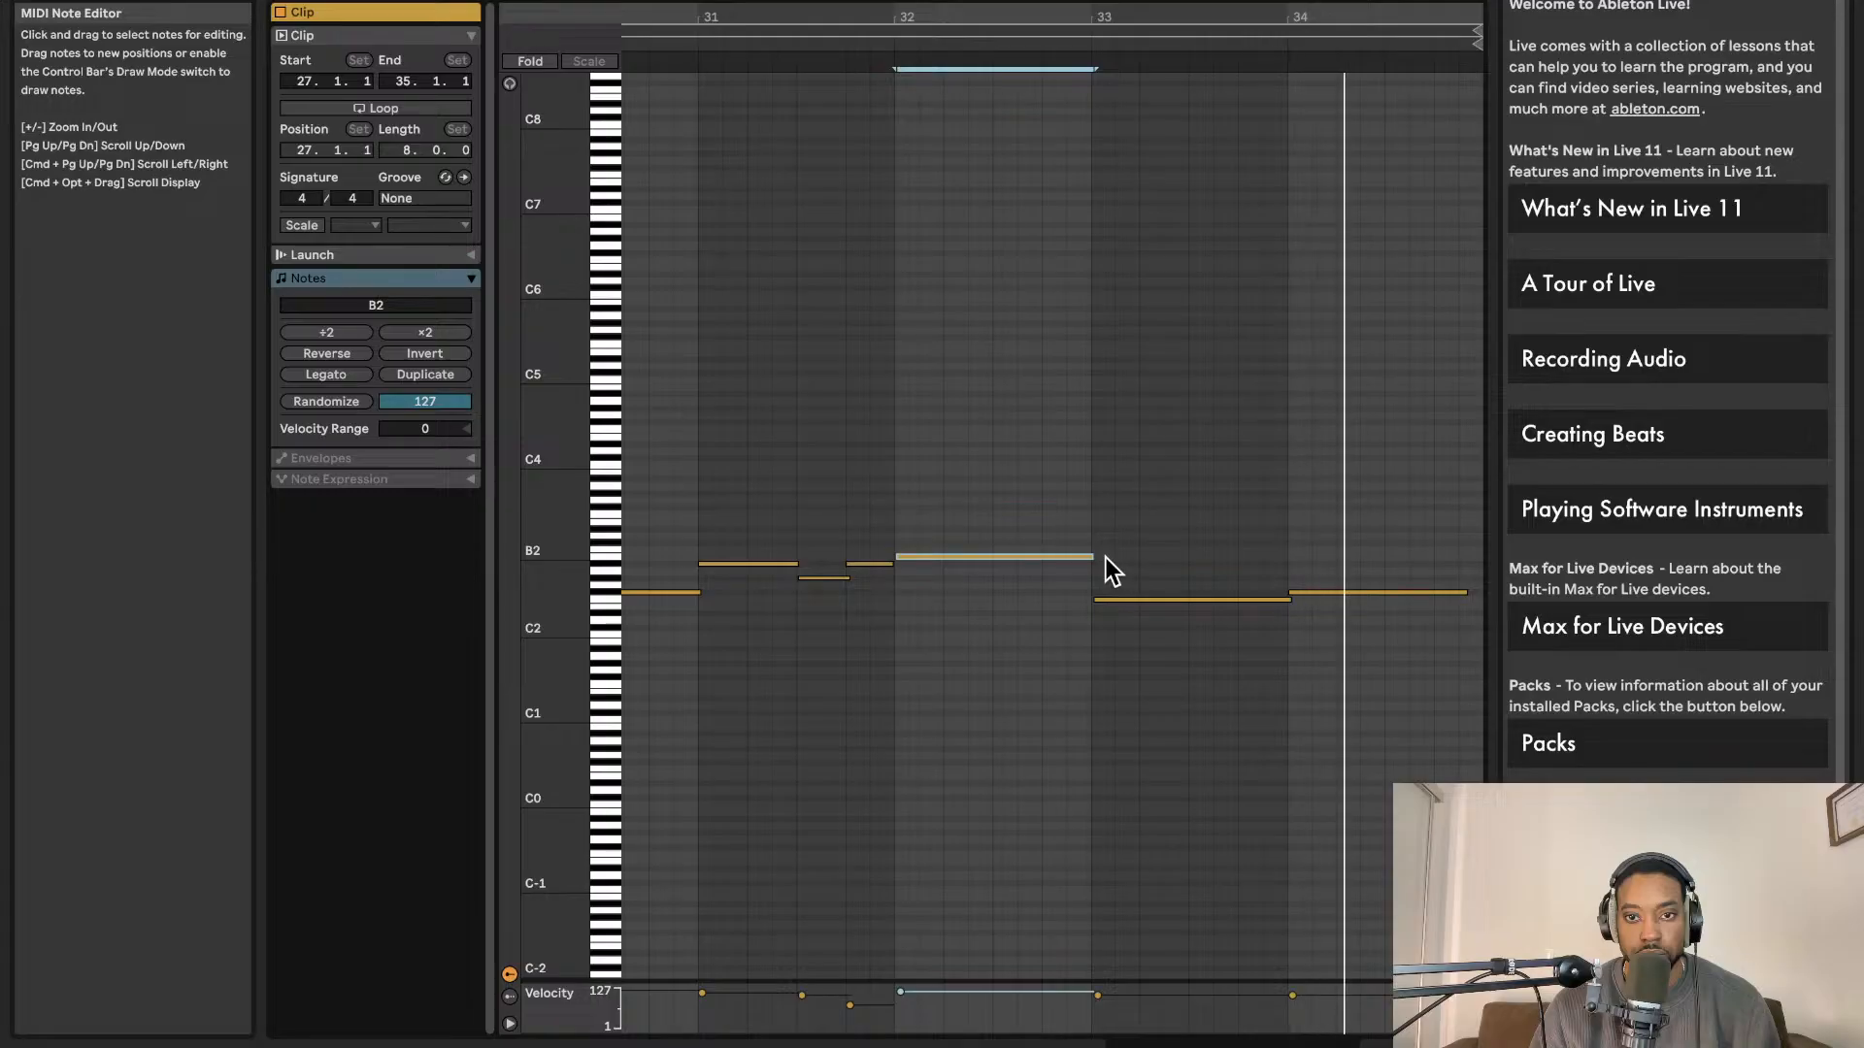
pyautogui.scroll(-5, 1139, 588)
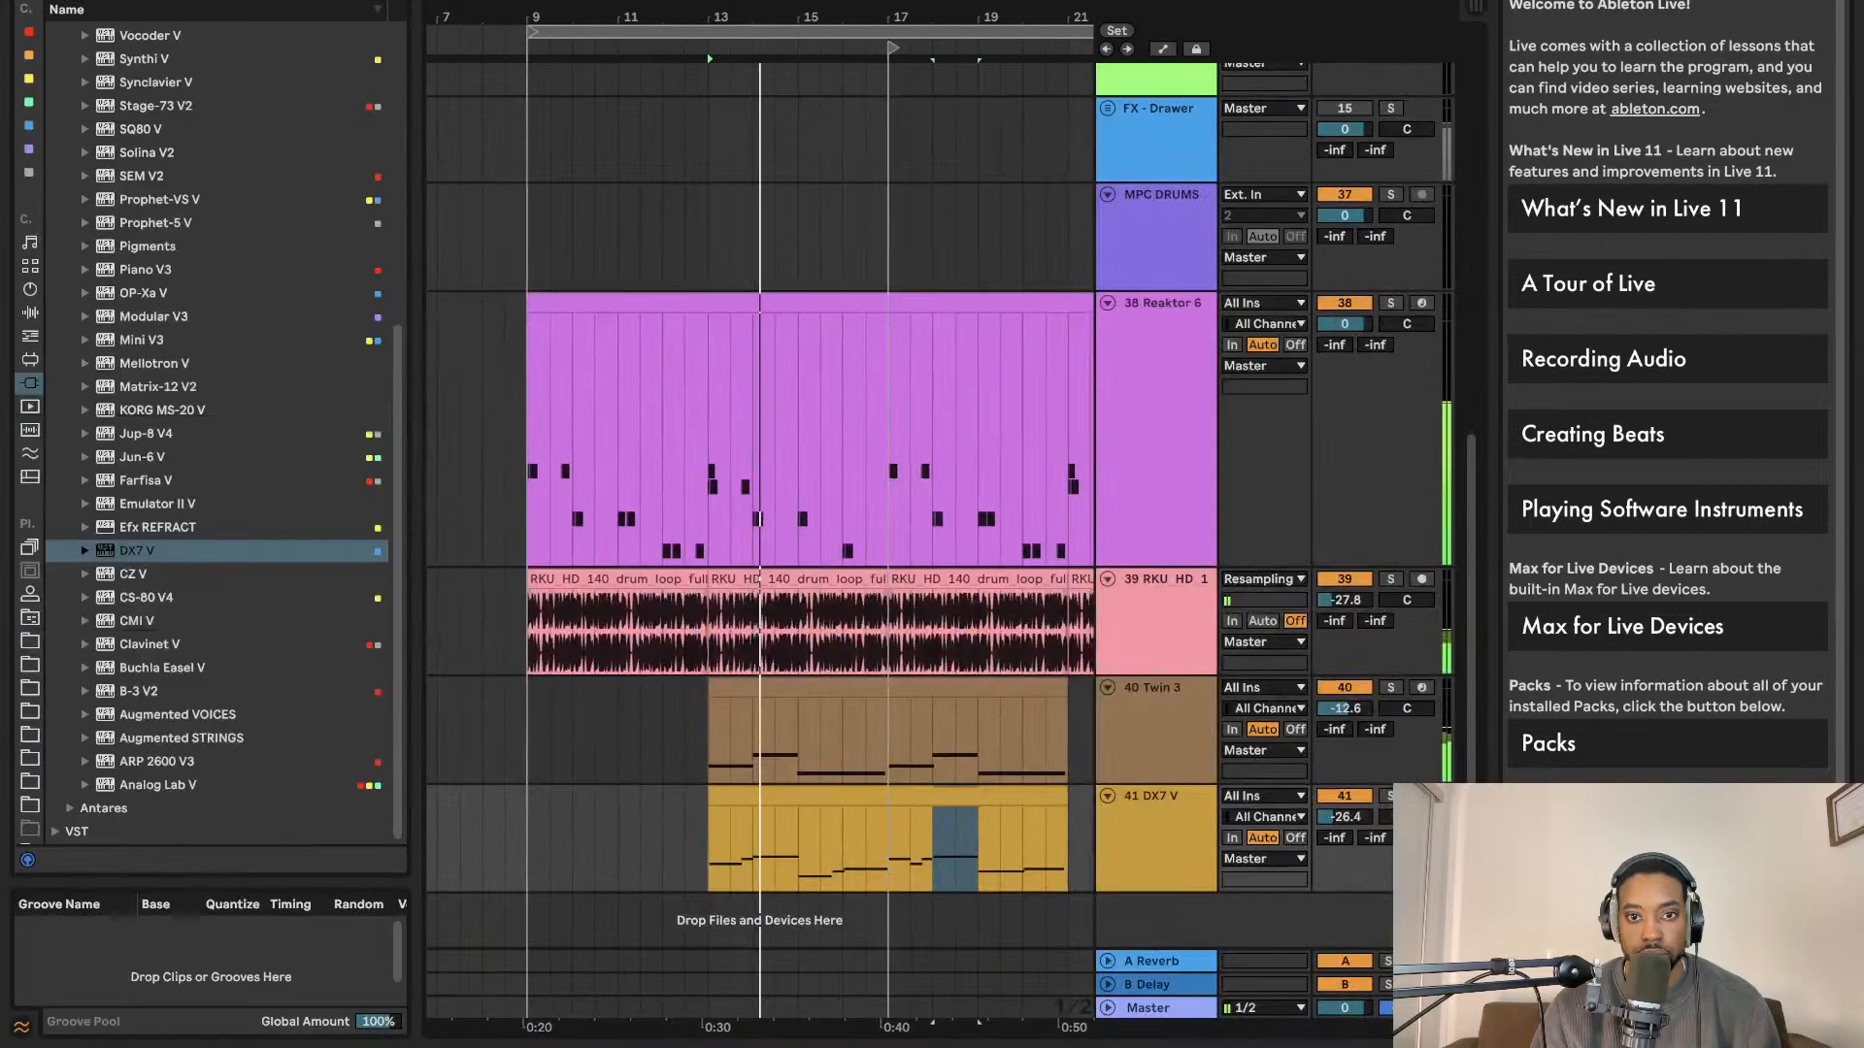
# Show the DX7 V track's device chain and search the browser for "arp".
pyautogui.click(1140, 818)
pyautogui.doubleClick(1141, 817)
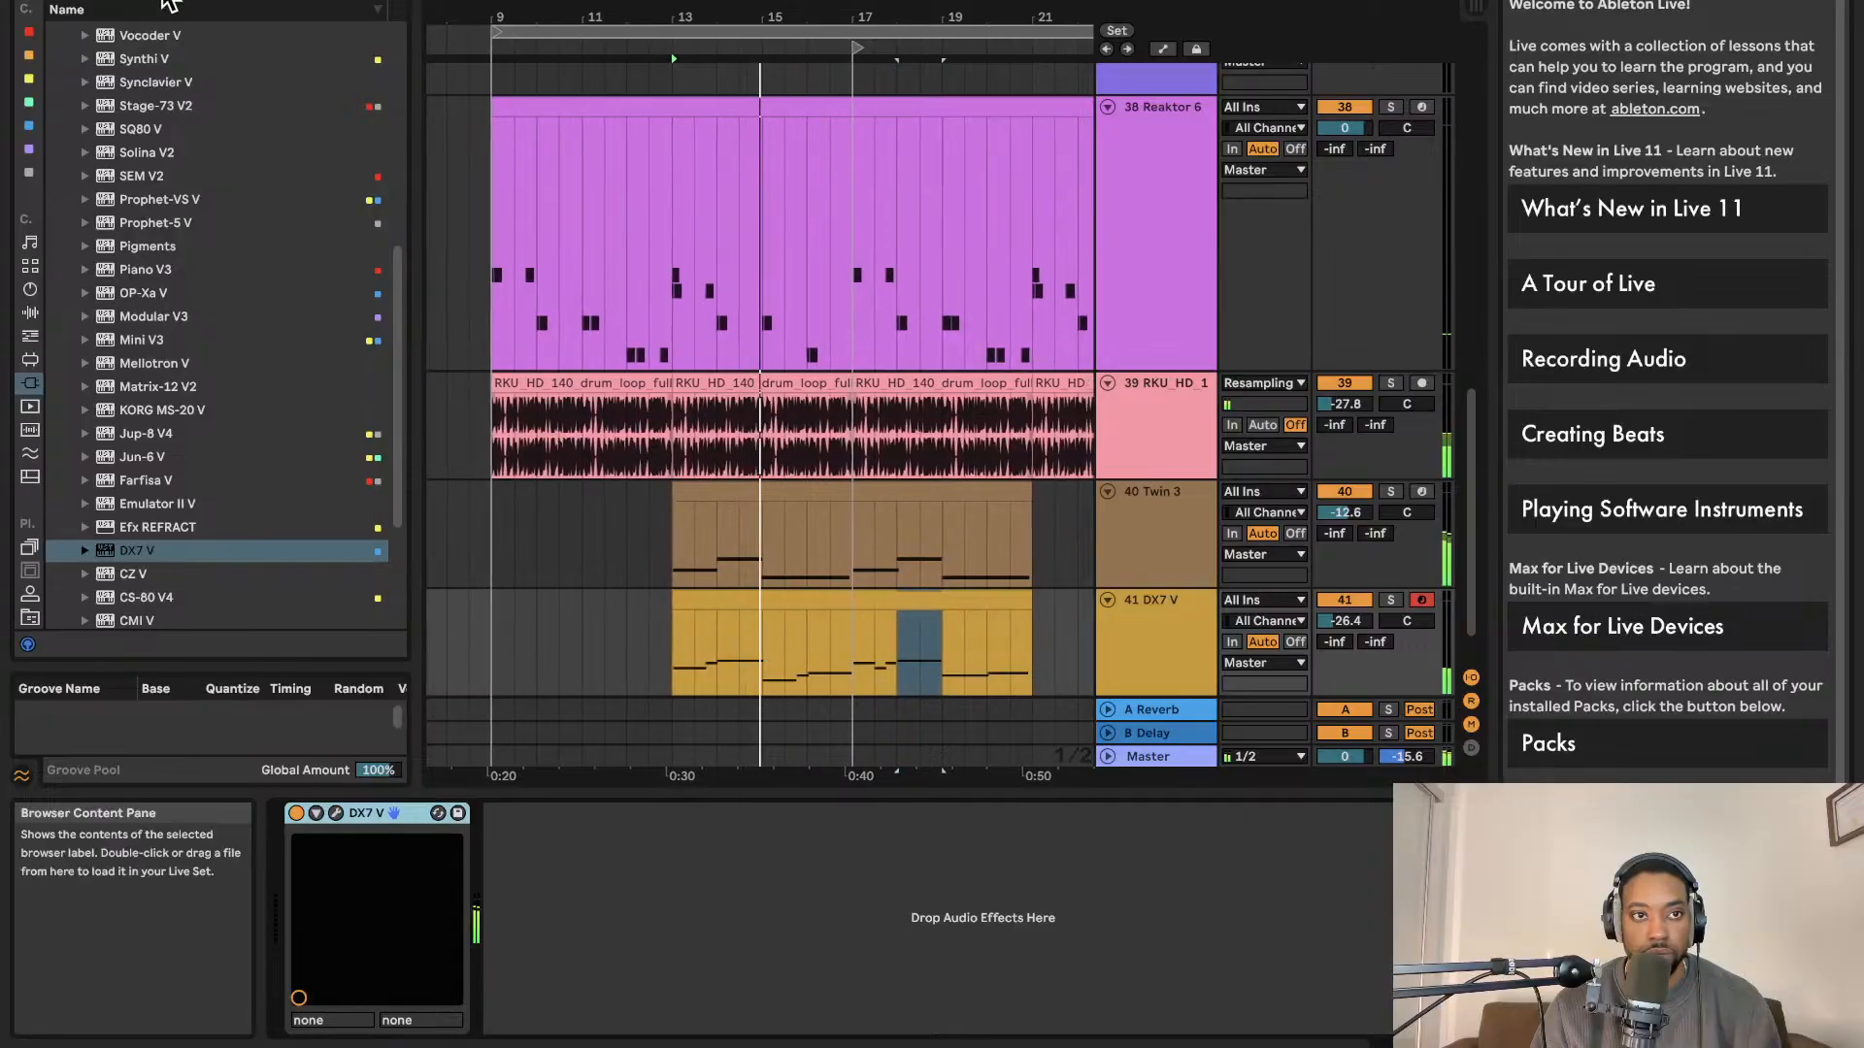
pyautogui.click(167, 2)
pyautogui.write('a')
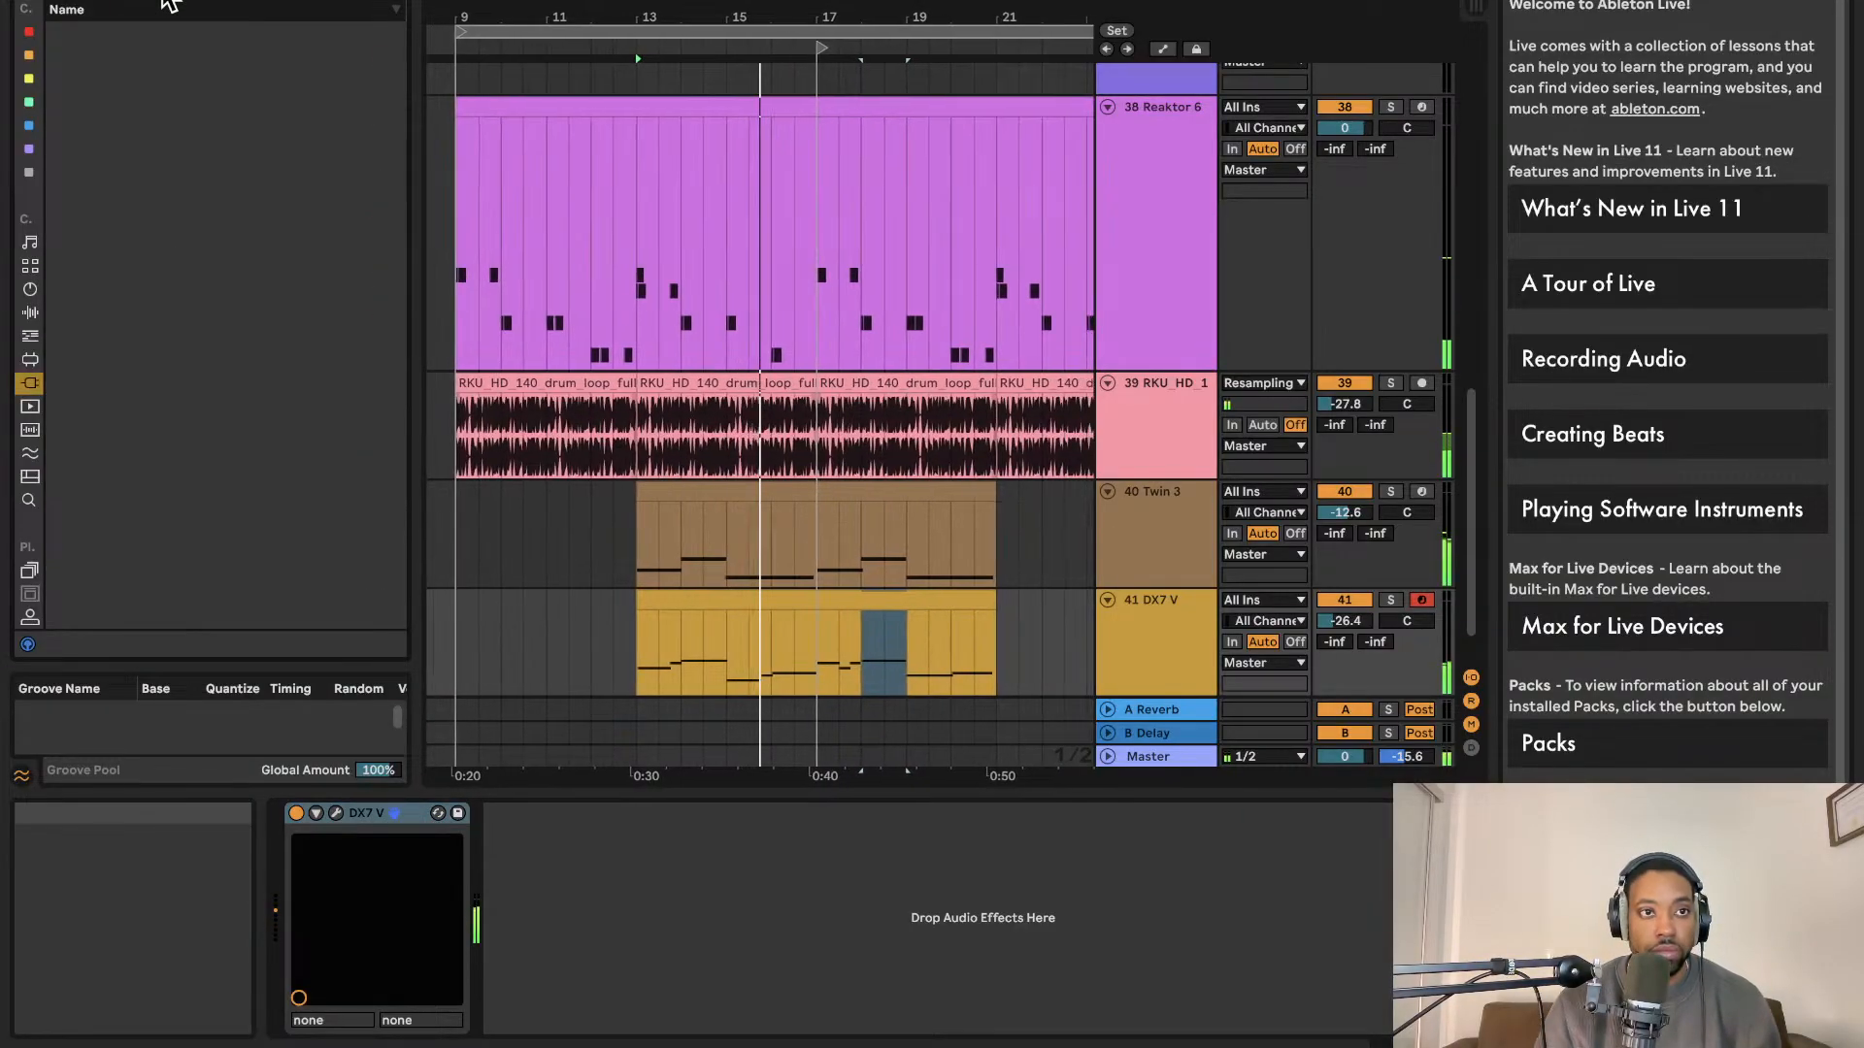
pyautogui.press('XF86AudioLowerVolume')
pyautogui.press('BackSpace')
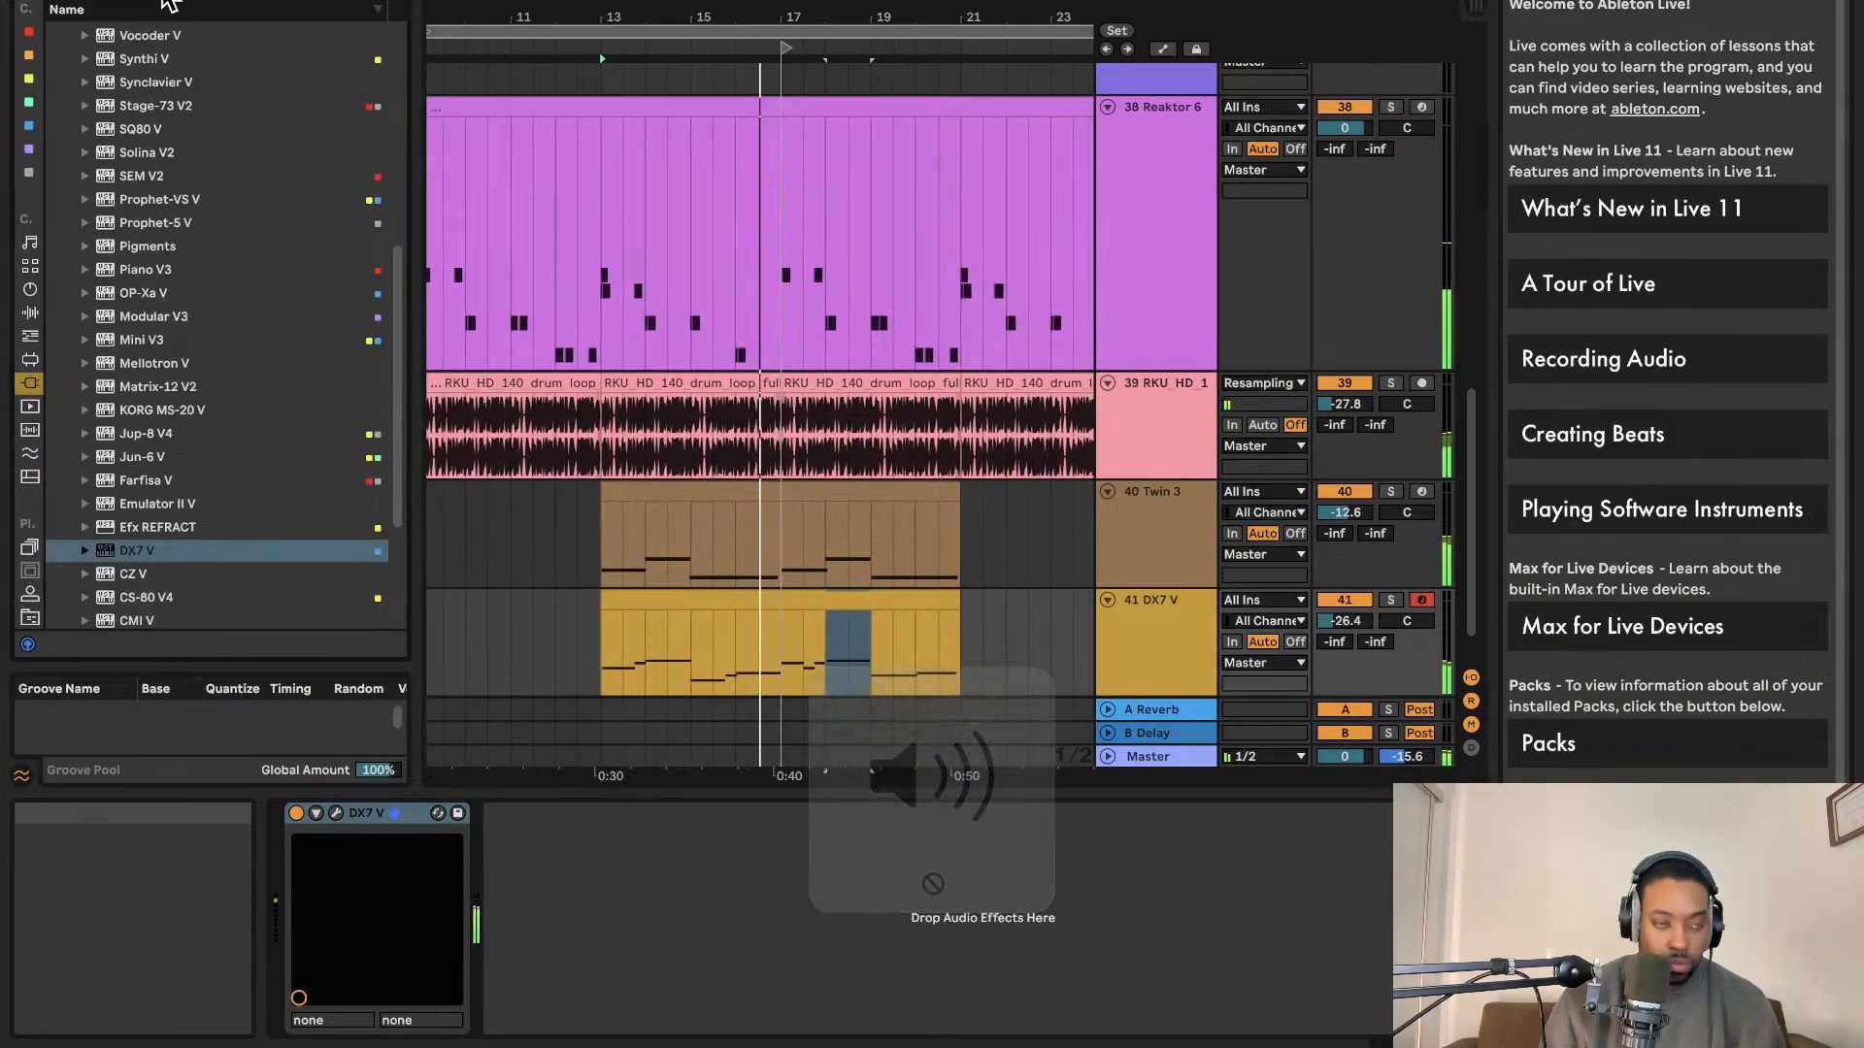
pyautogui.write('a')
pyautogui.press('BackSpace')
pyautogui.write('a')
pyautogui.press('BackSpace')
pyautogui.write('arp')
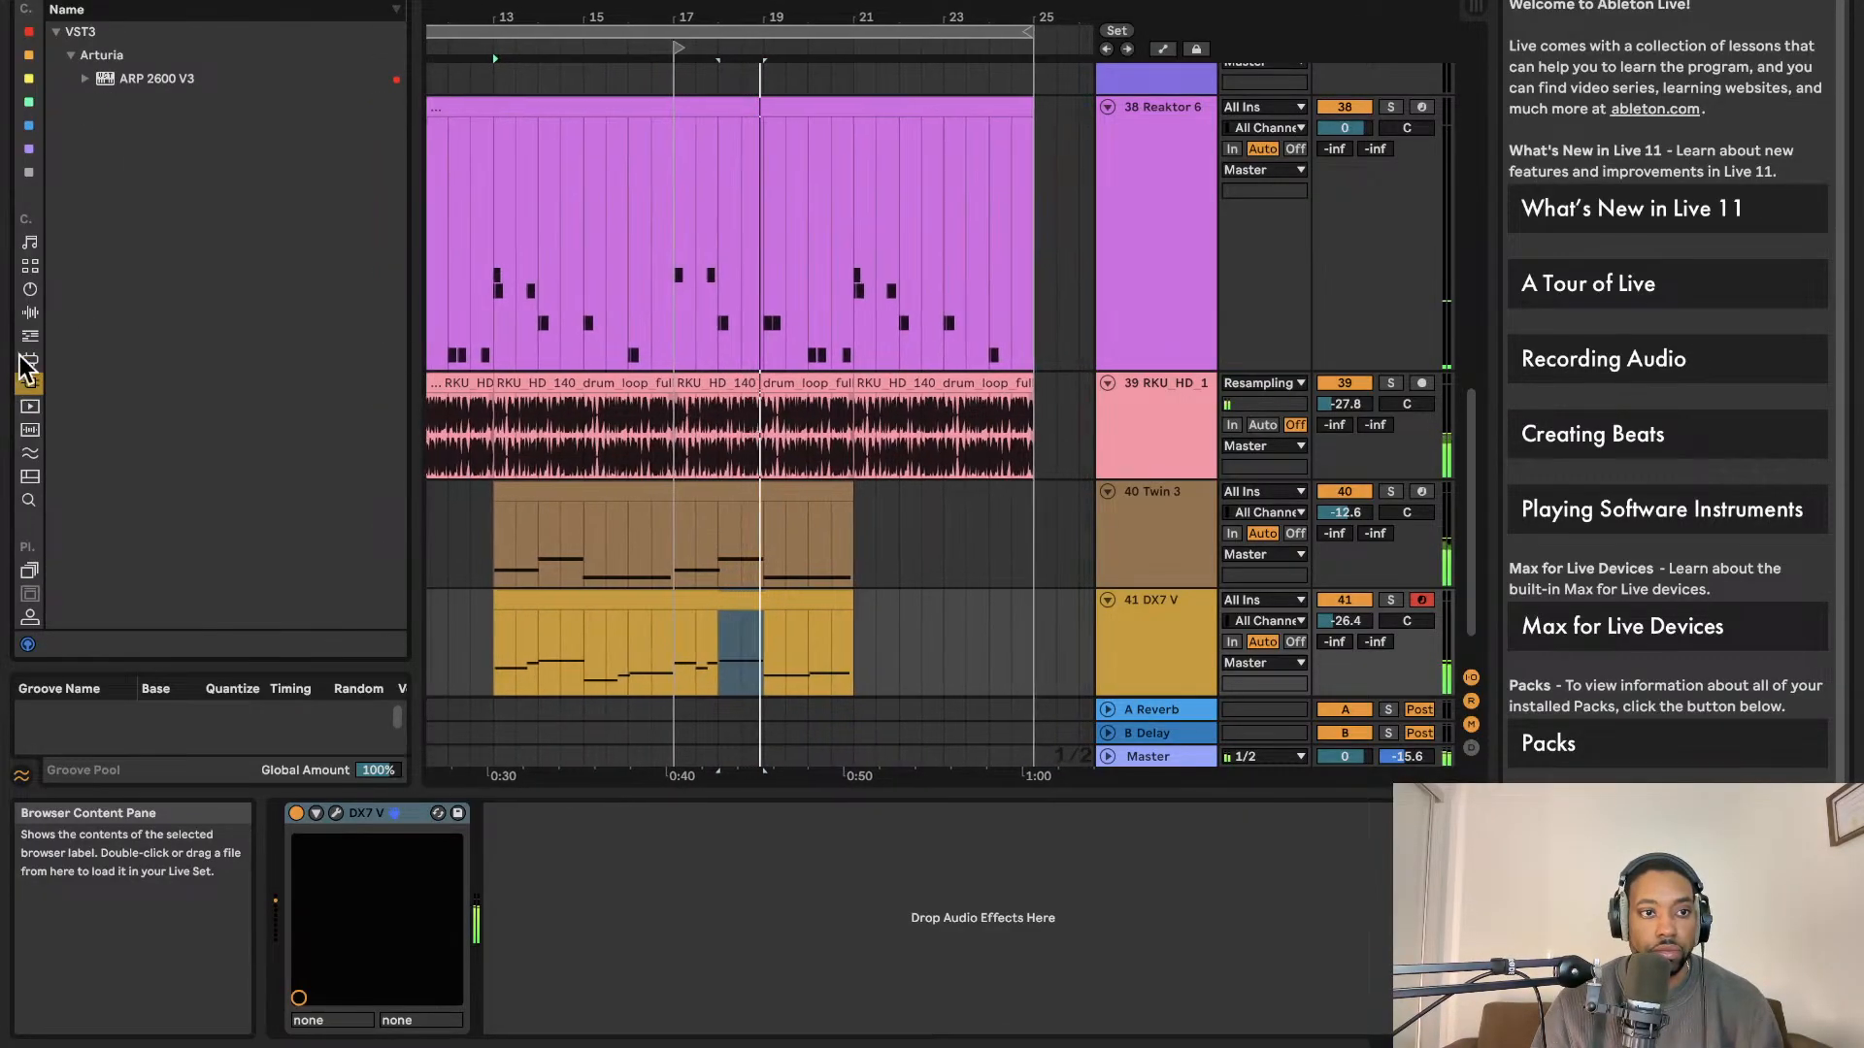
# Add the Arpeggiator MIDI effect before DX7 V on its track.
pyautogui.click(32, 315)
pyautogui.click(41, 330)
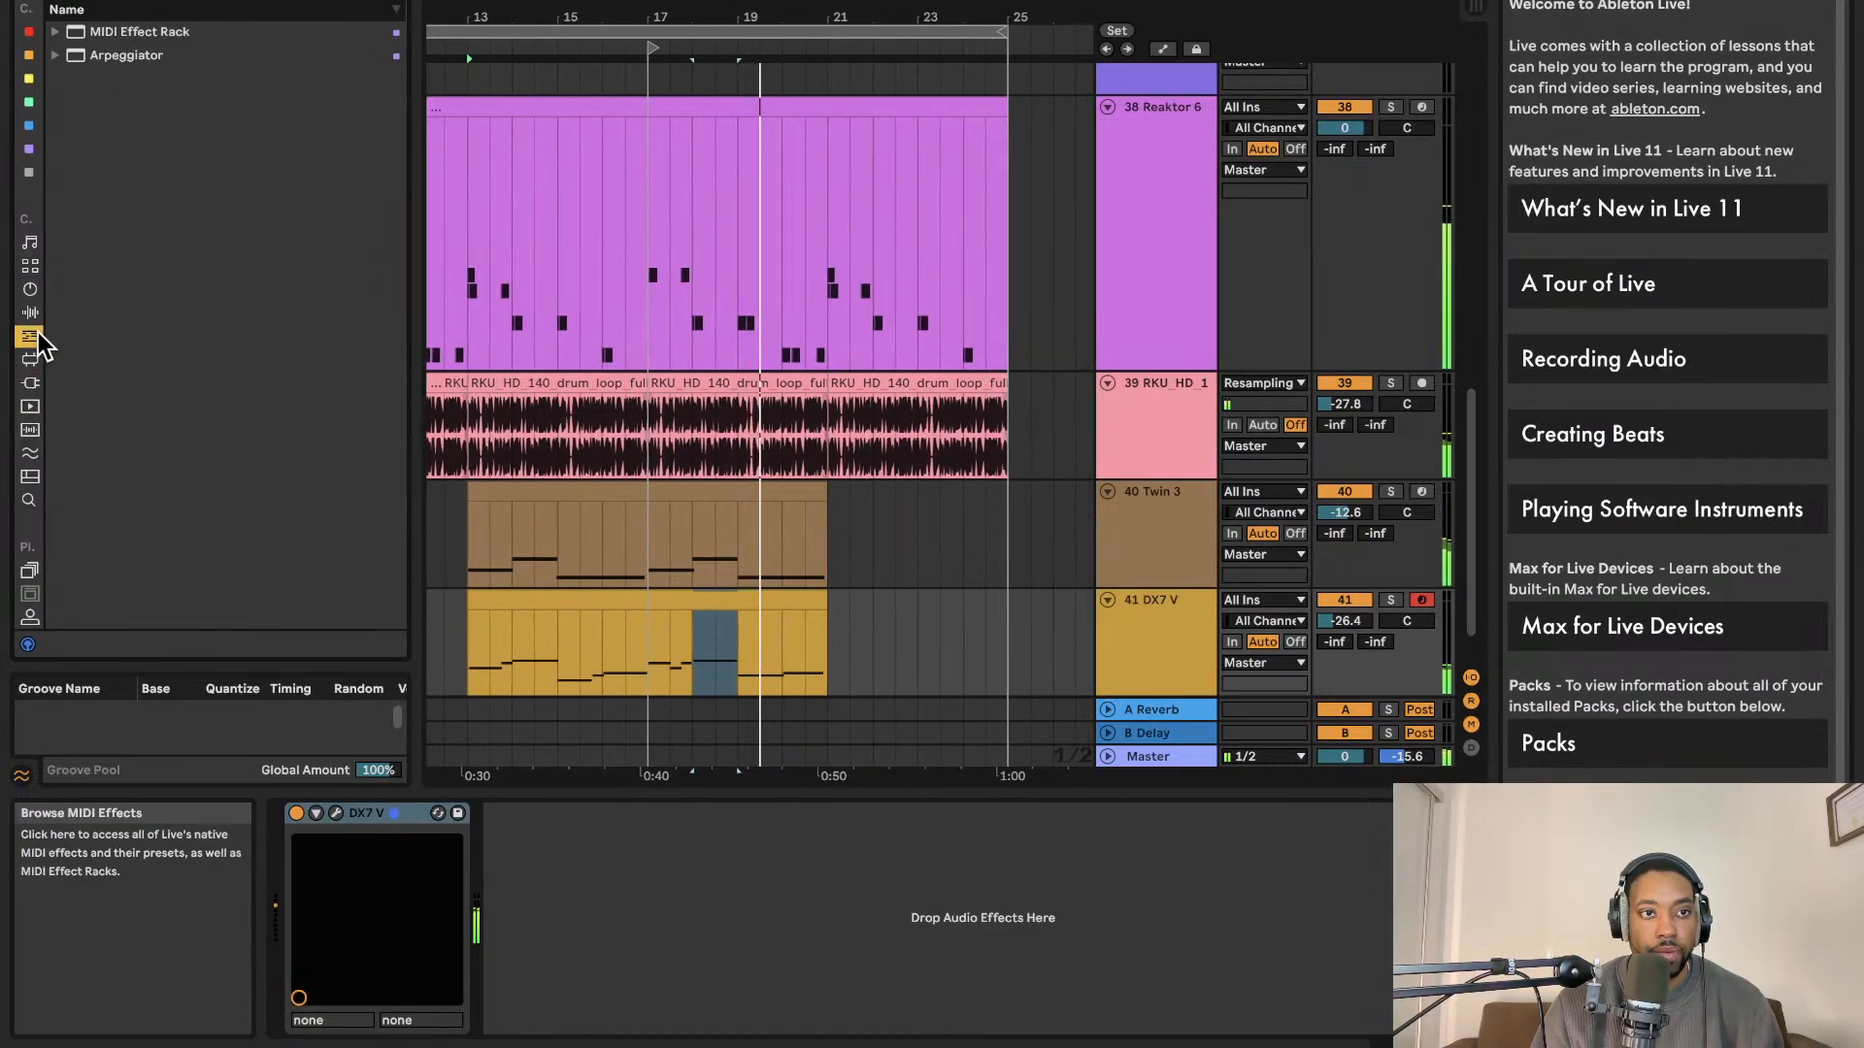
pyautogui.click(97, 56)
pyautogui.moveTo(1204, 674); pyautogui.dragTo(1204, 680)
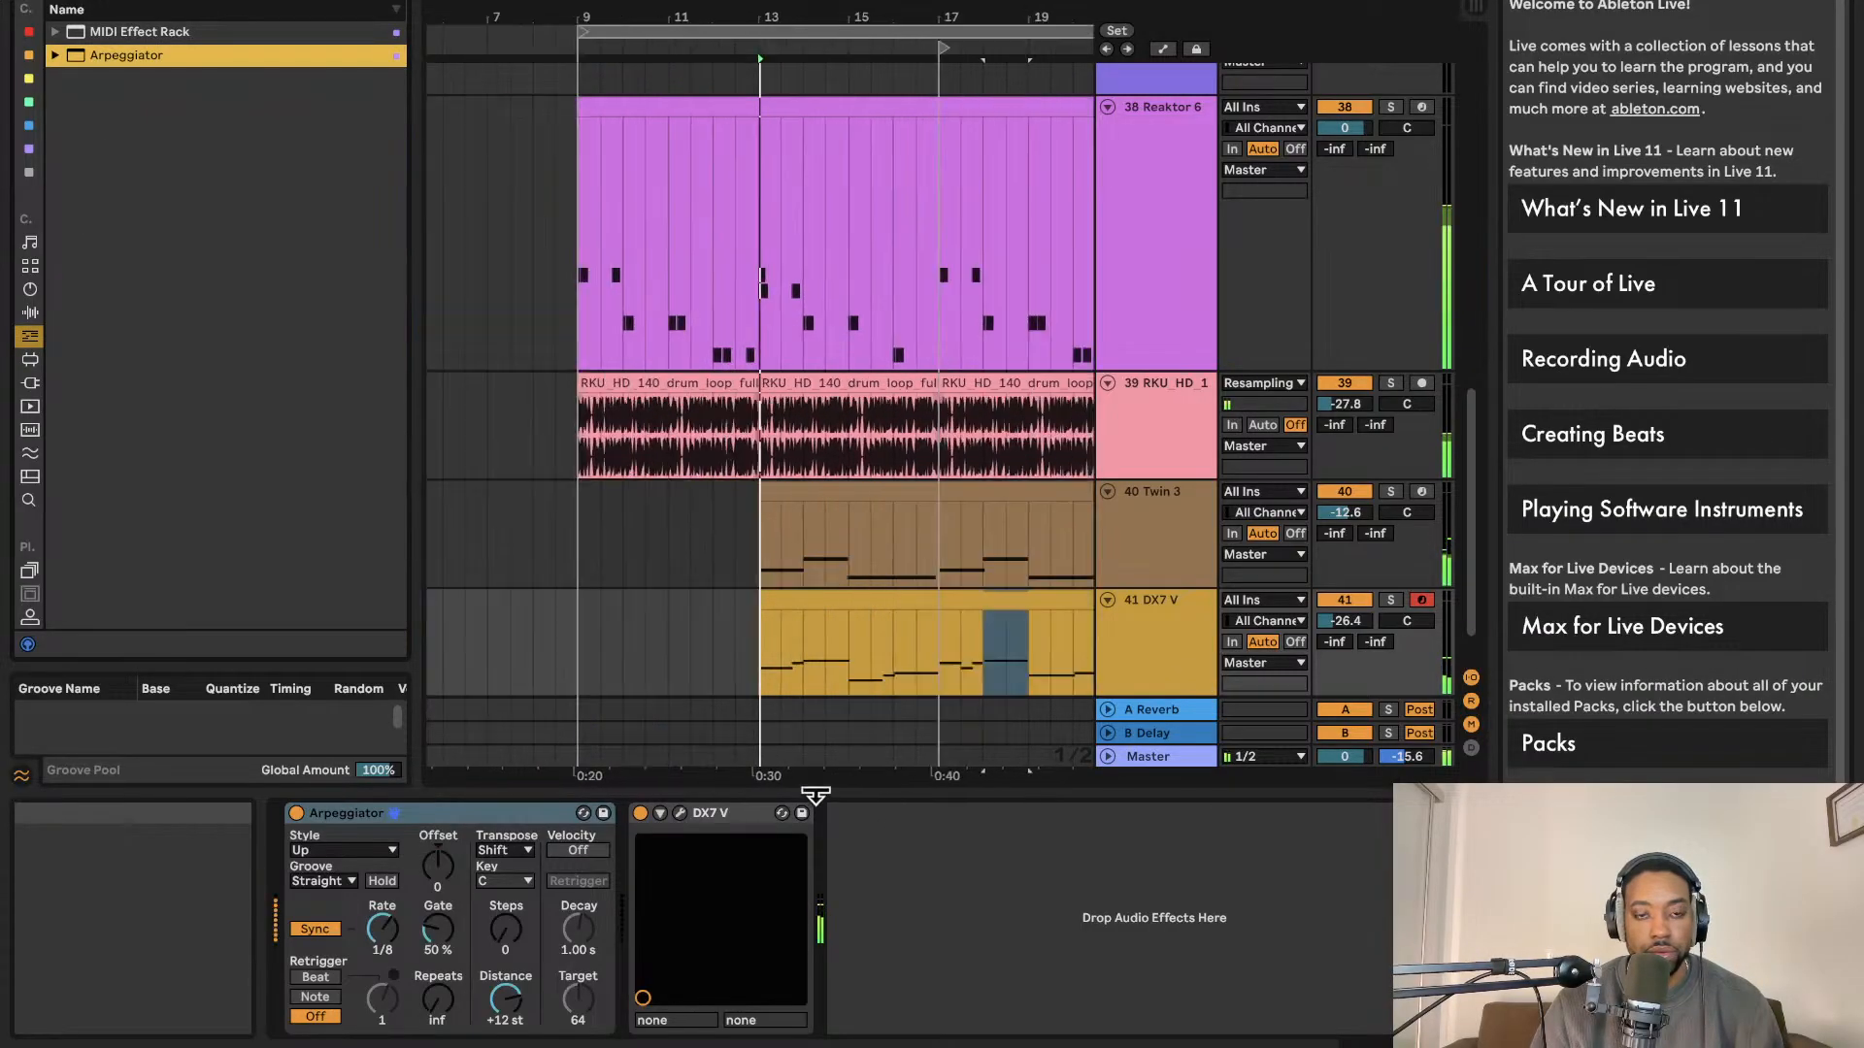
# Set the Arpeggiator's style to Converge while keeping its synced rate at 1/8.
pyautogui.click(369, 852)
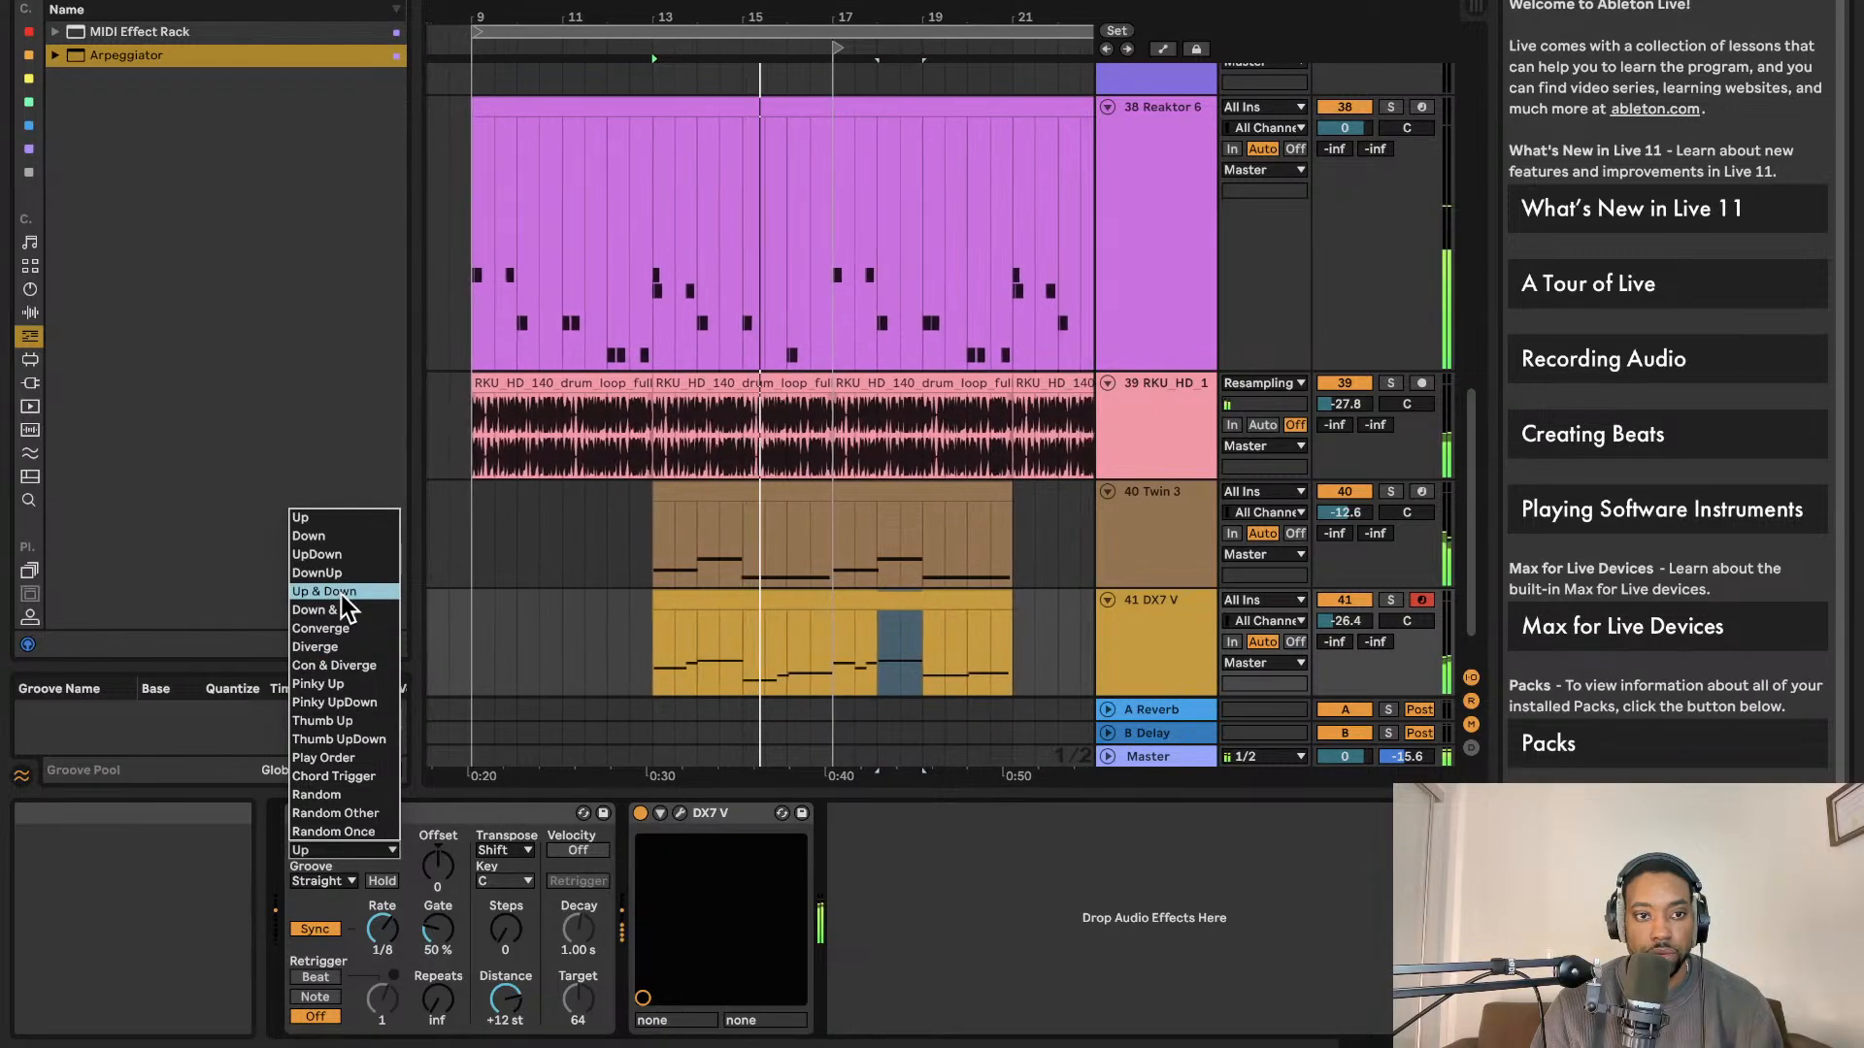
pyautogui.click(623, 626)
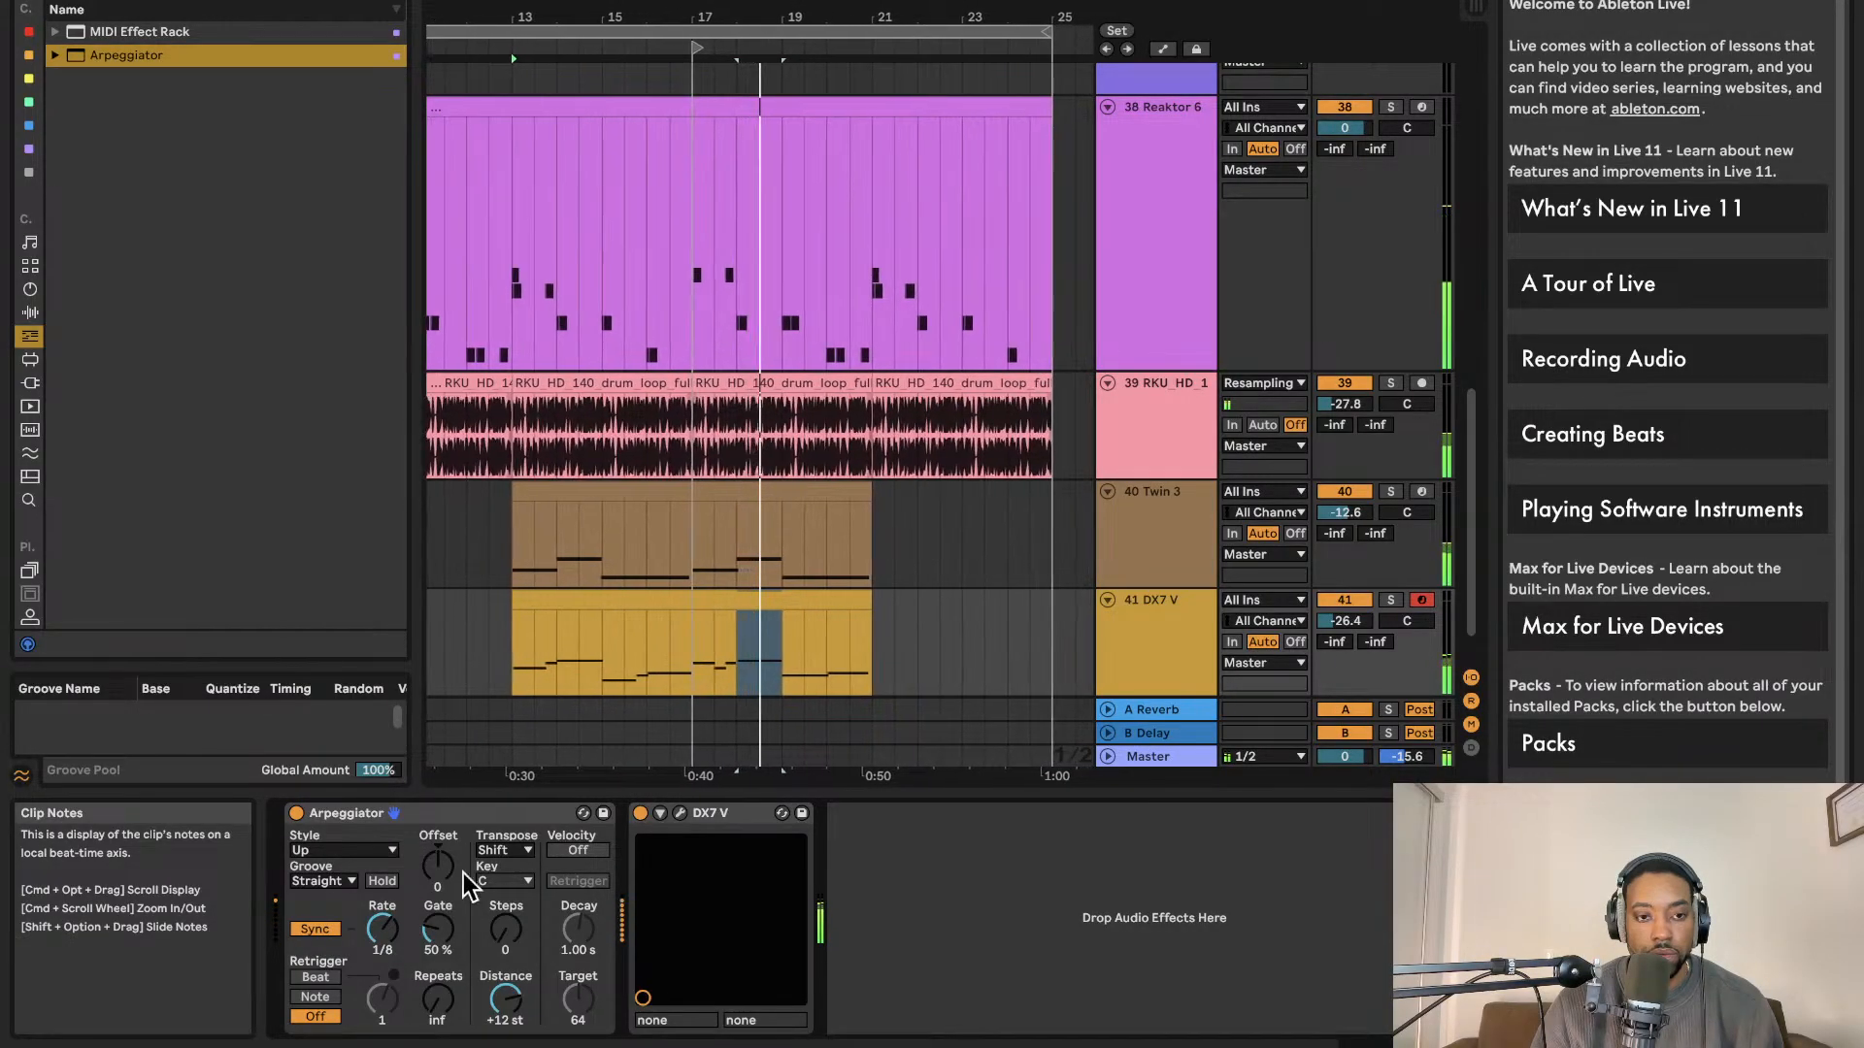
pyautogui.moveTo(386, 939); pyautogui.dragTo(382, 898)
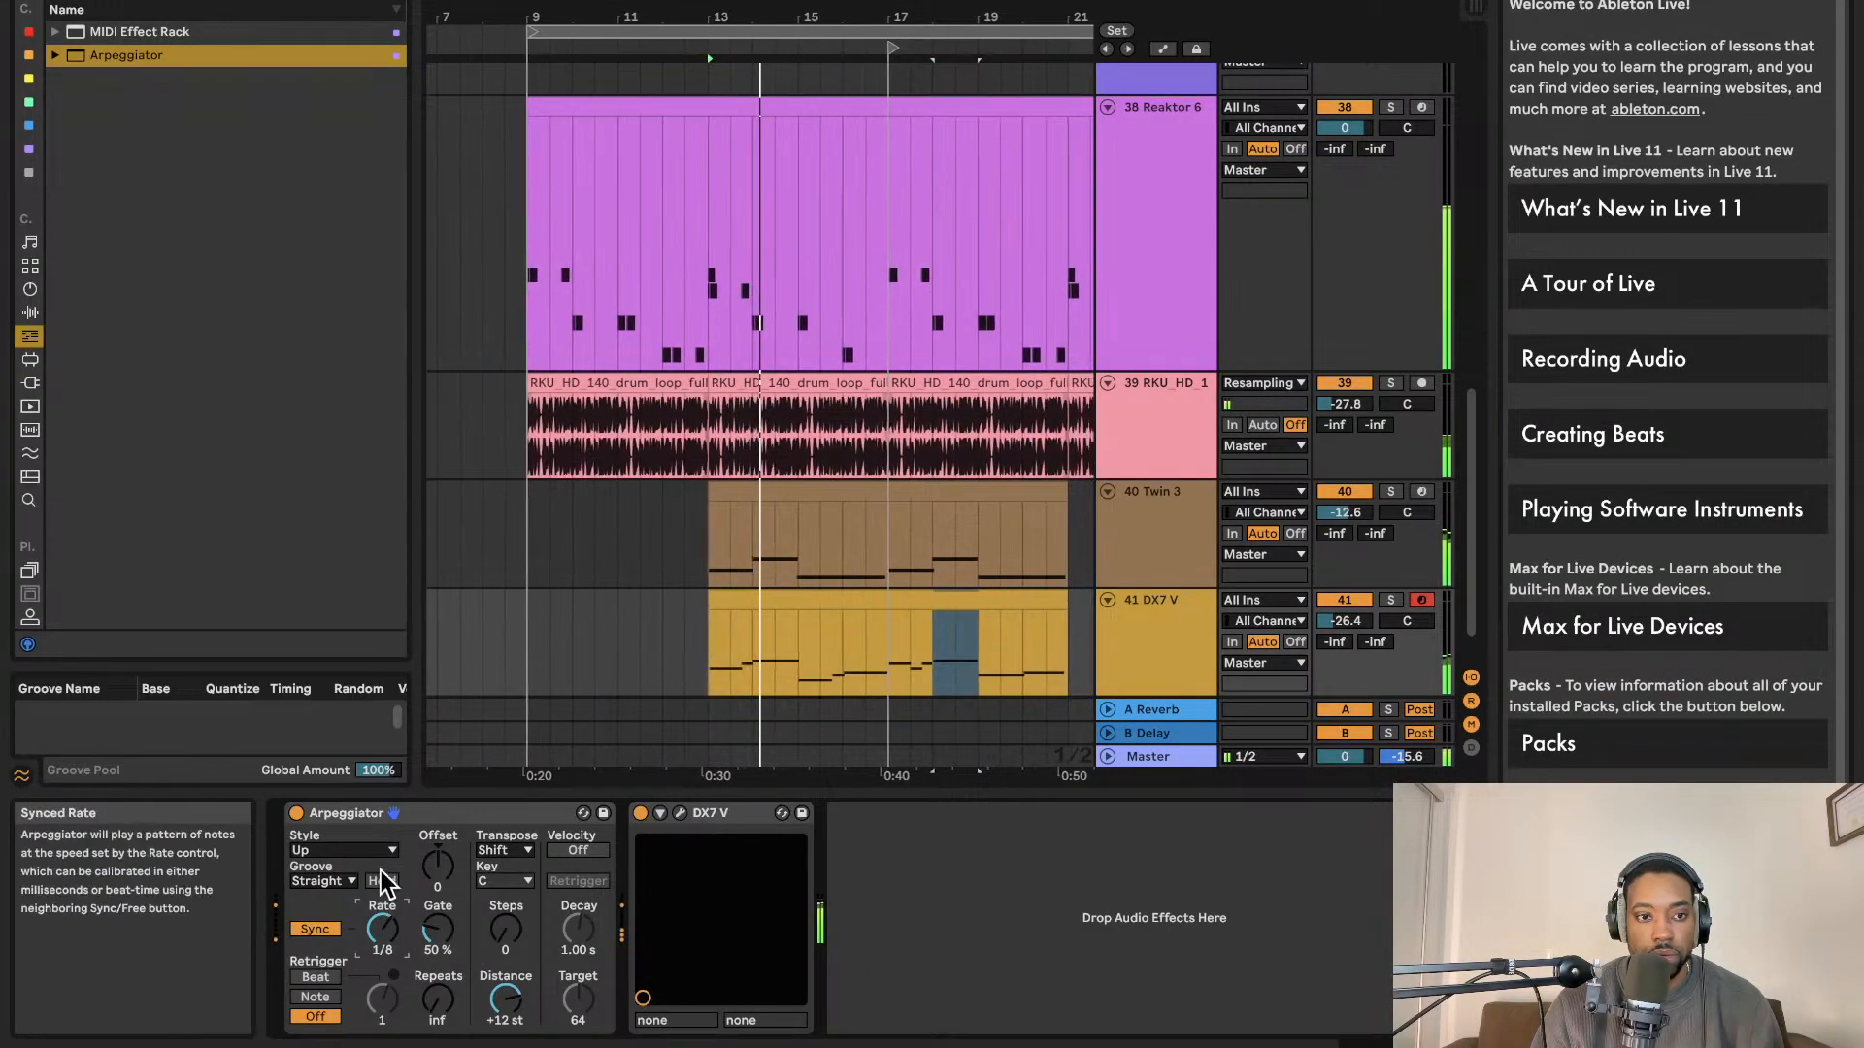
pyautogui.click(345, 850)
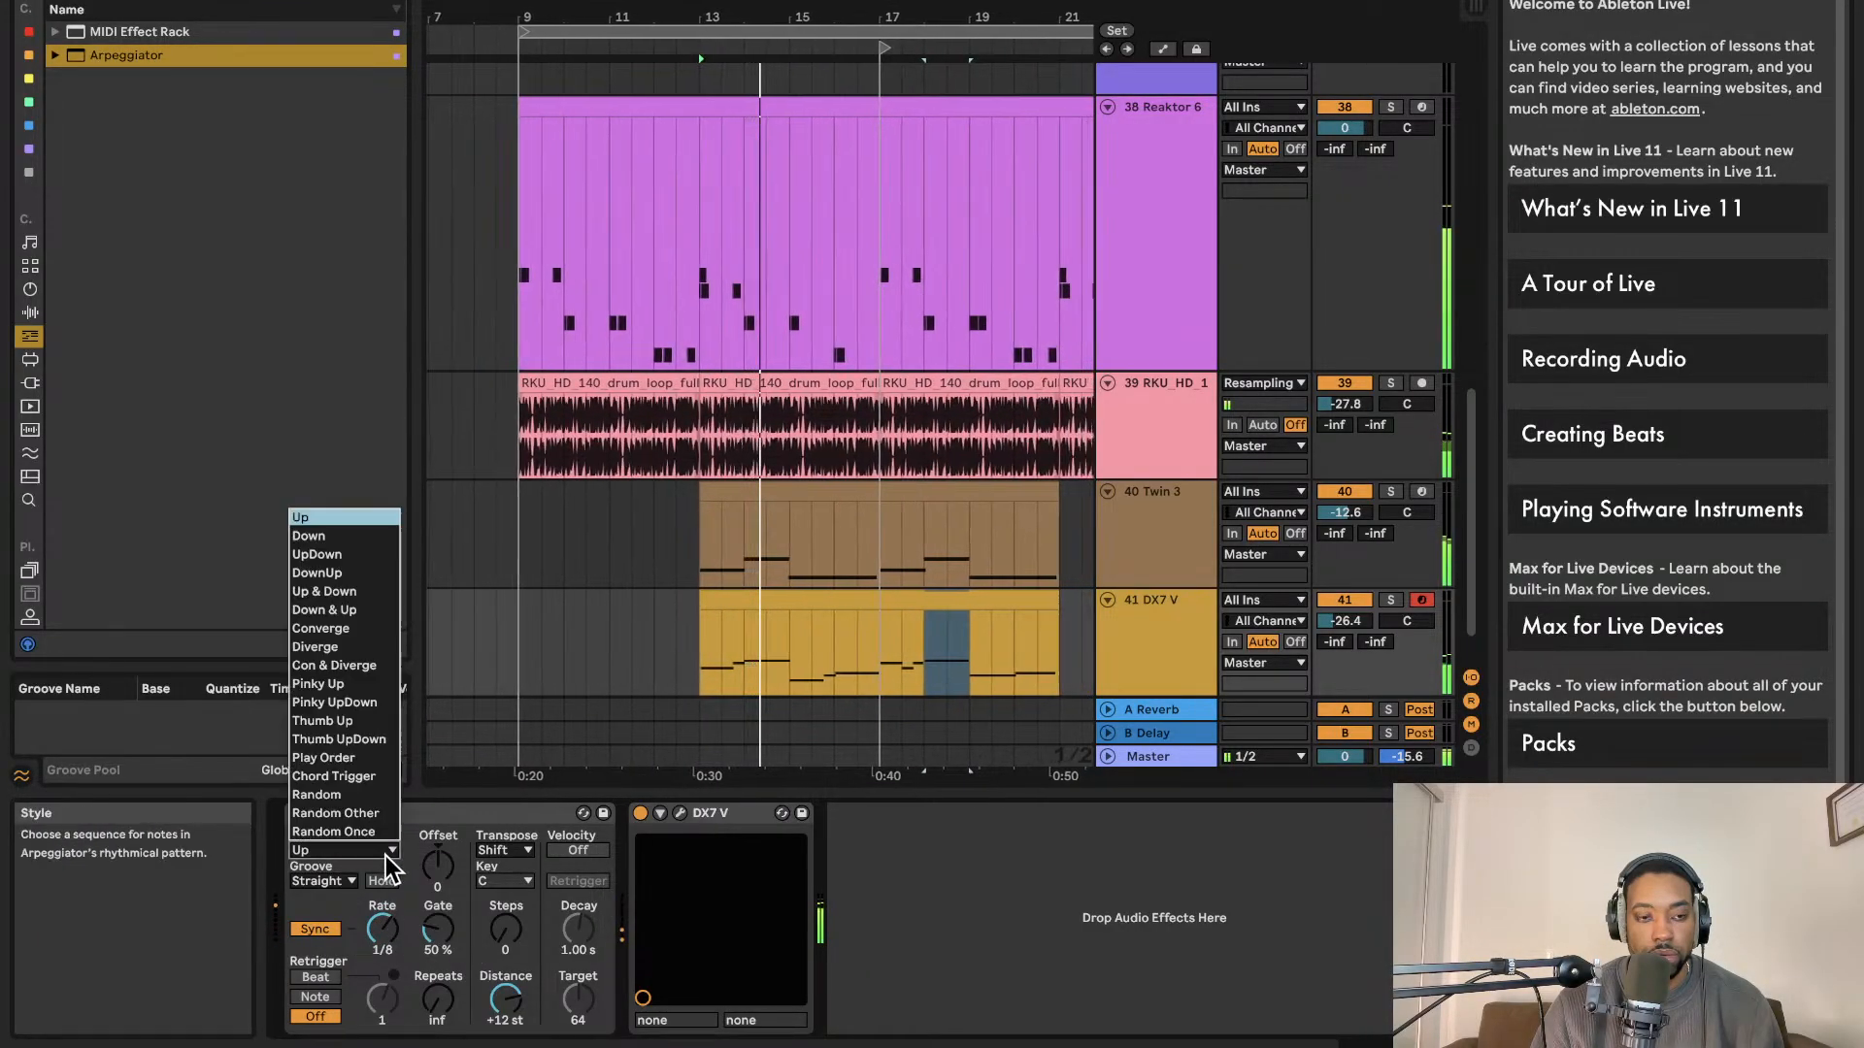
pyautogui.click(352, 631)
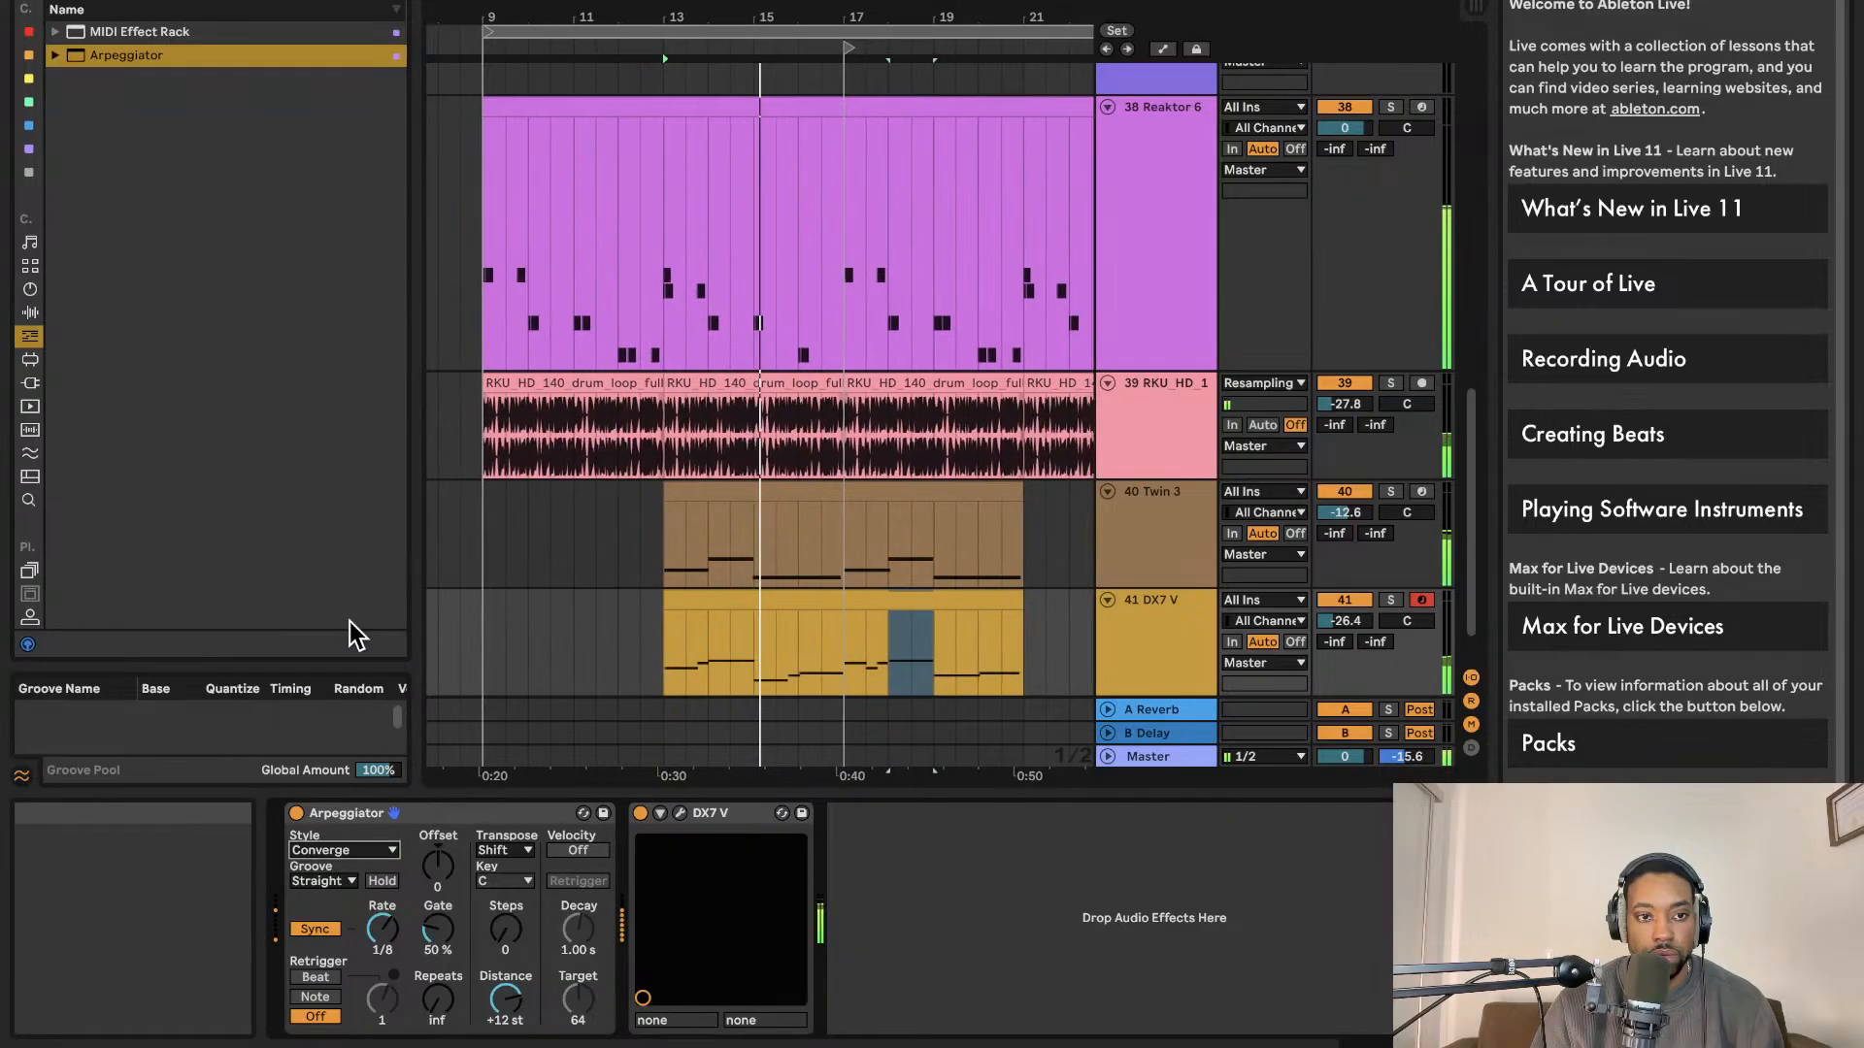
# Try the Arpeggiator's Down style during playback, and set its style to Up.
pyautogui.click(366, 850)
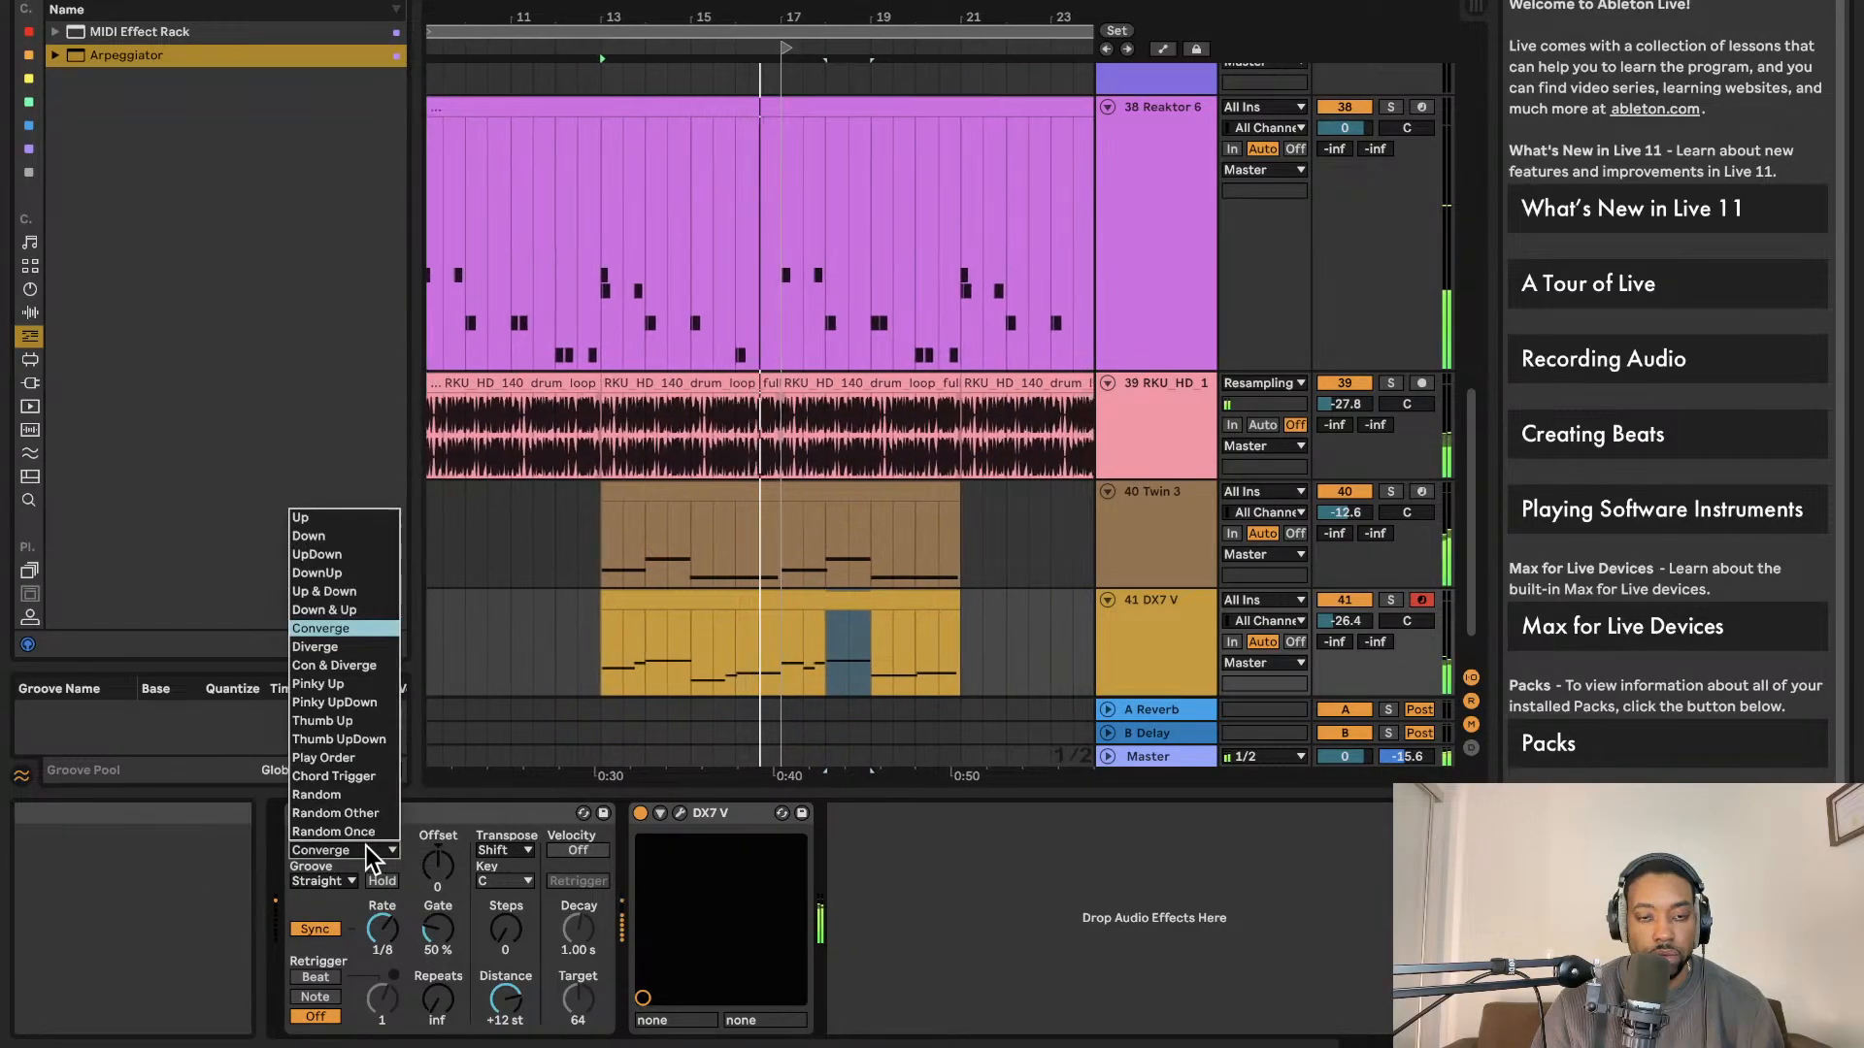
pyautogui.click(365, 848)
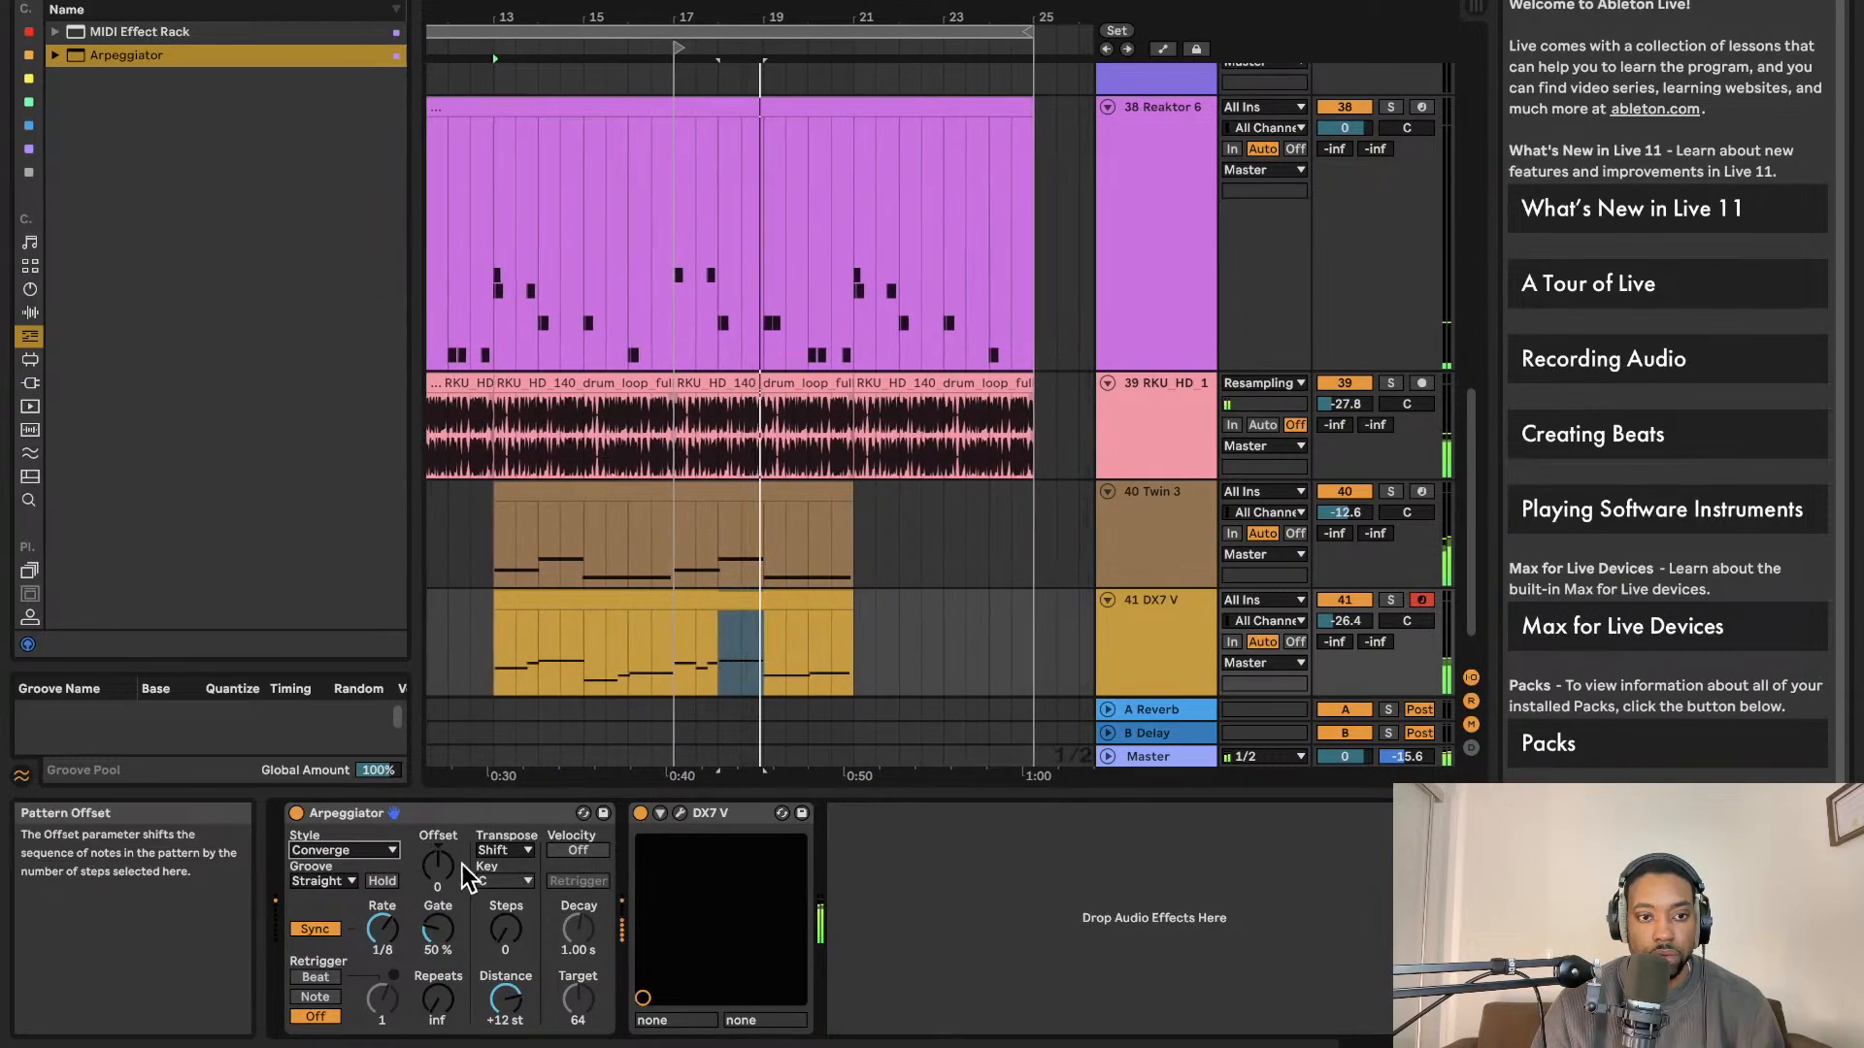
pyautogui.click(367, 852)
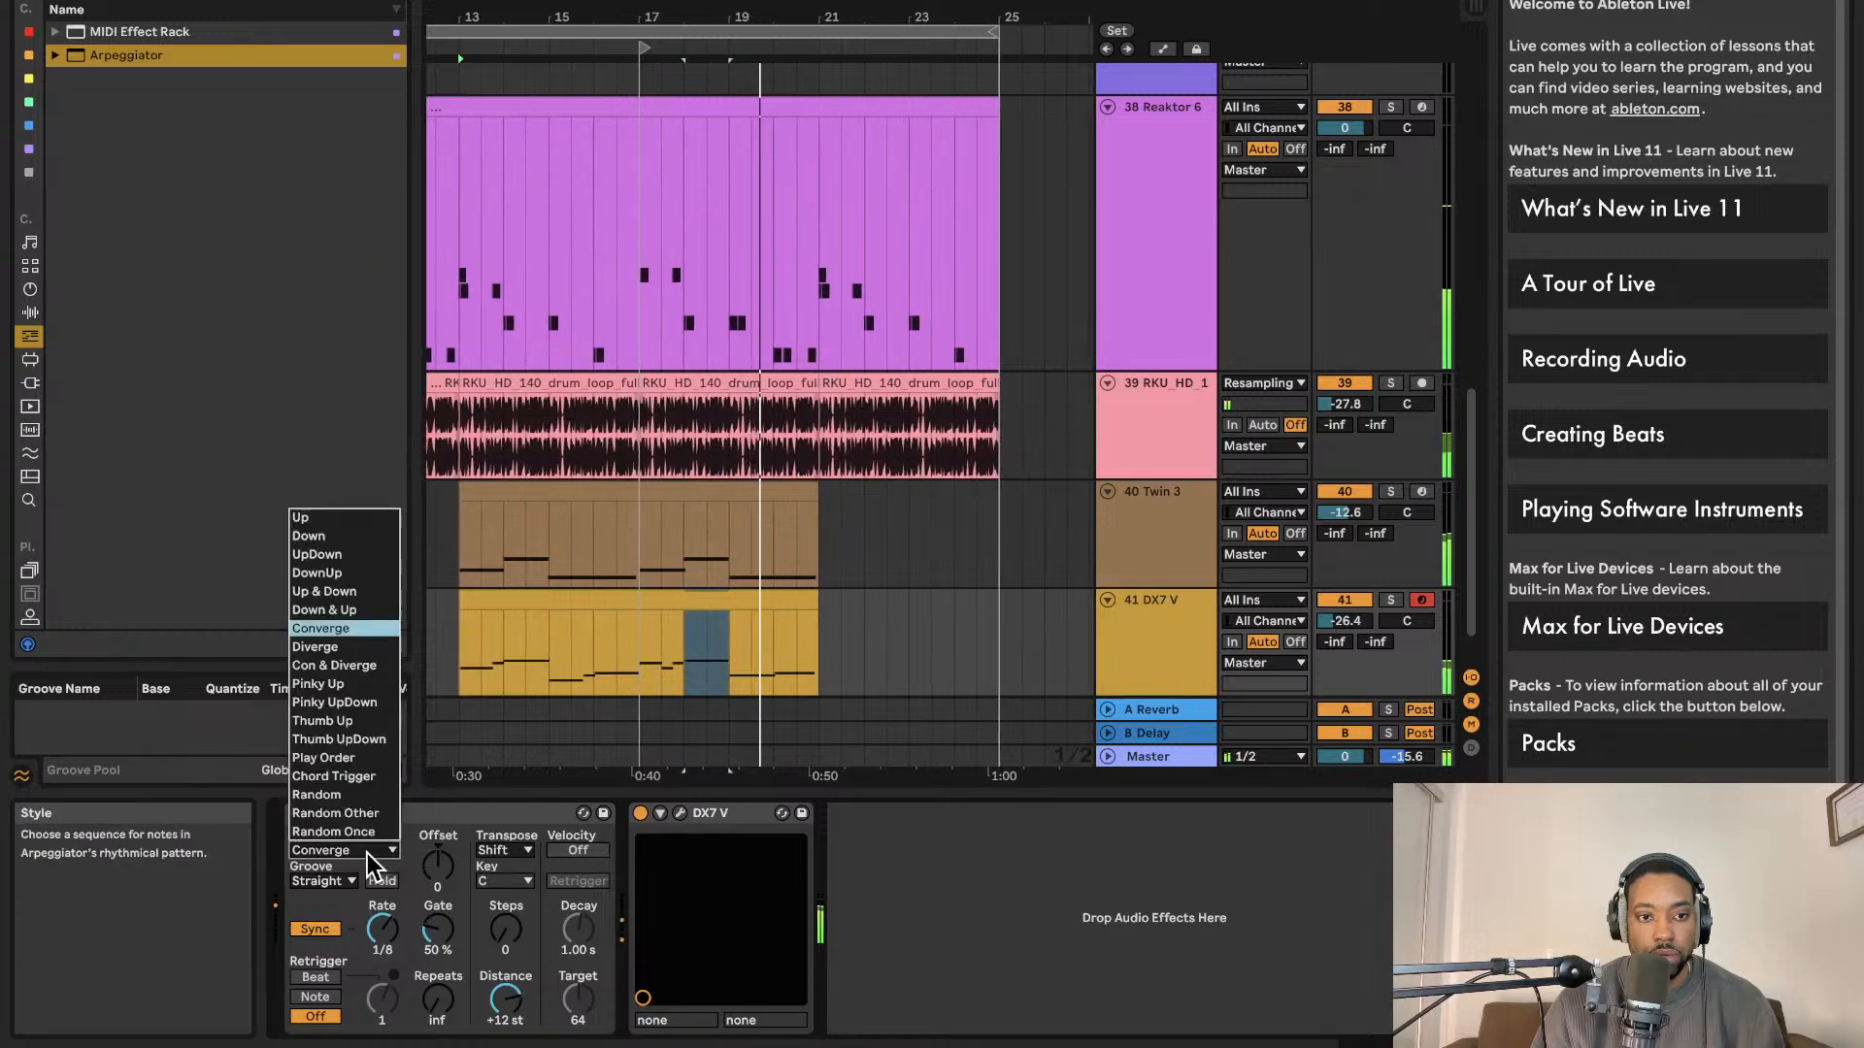
pyautogui.click(330, 535)
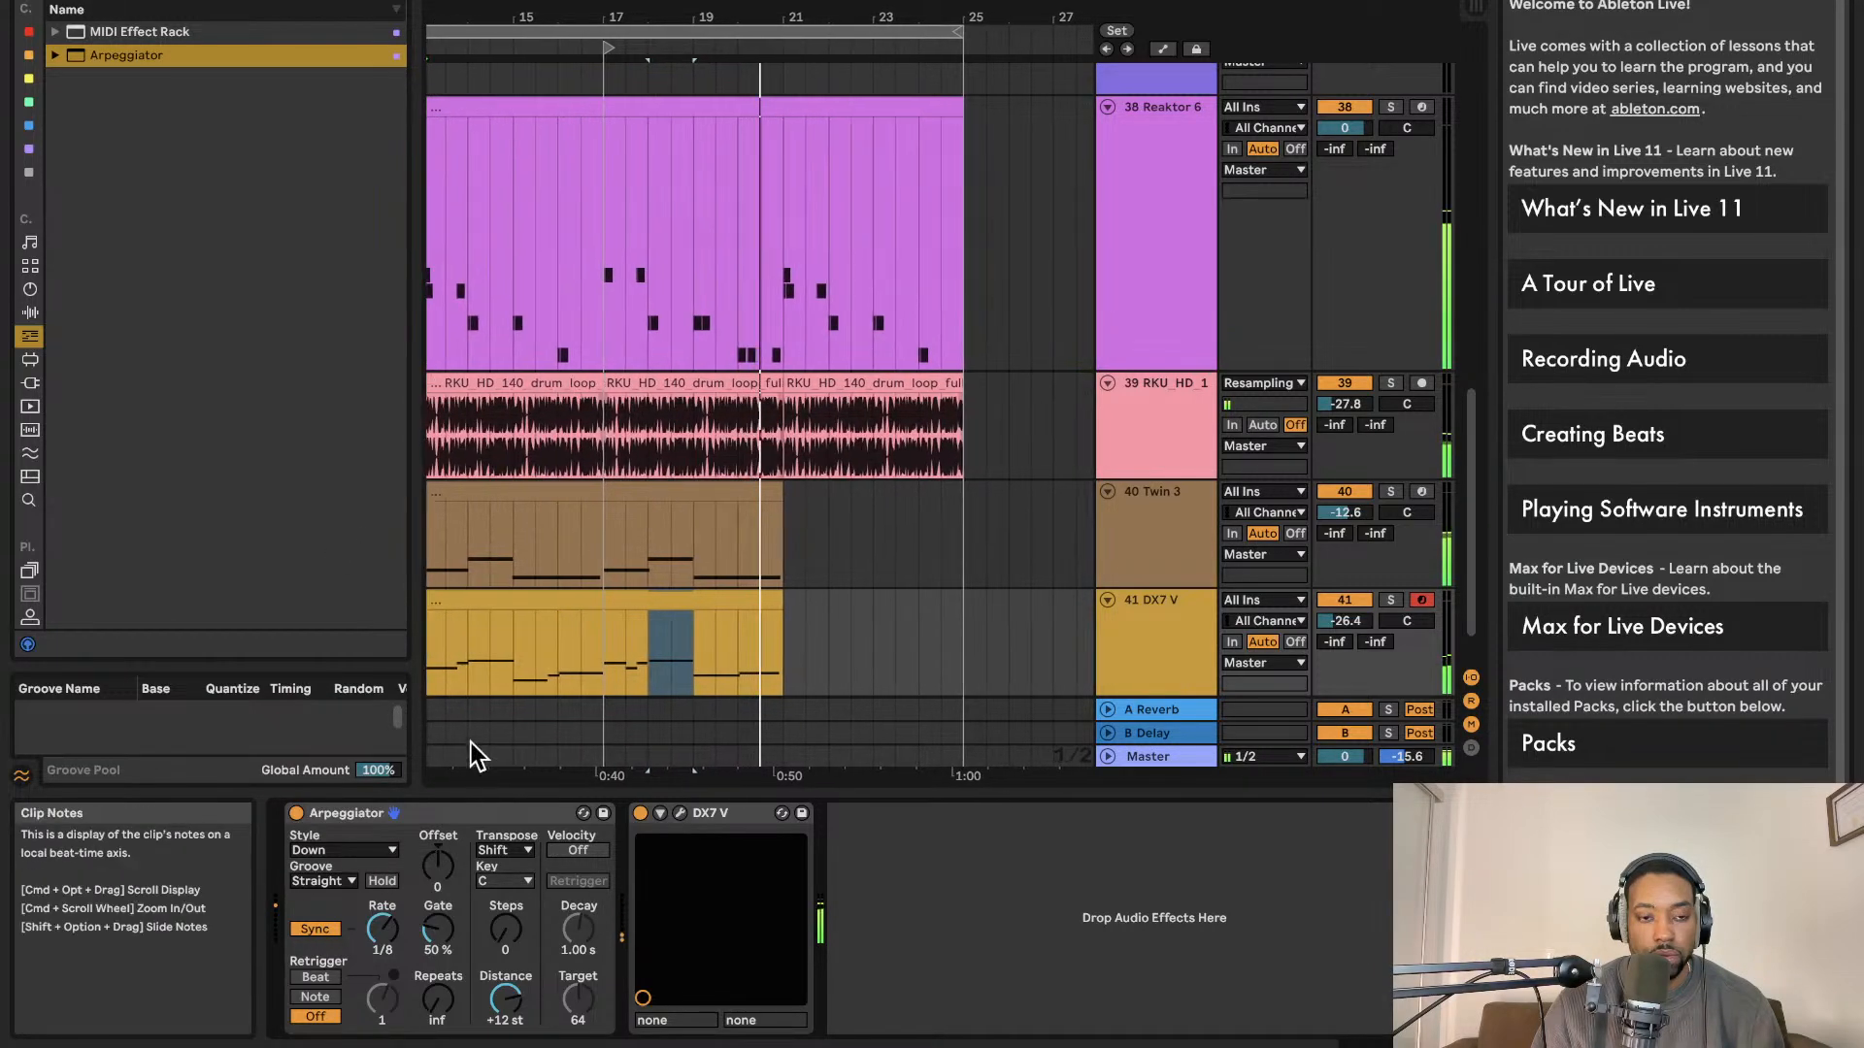
pyautogui.click(352, 843)
pyautogui.click(320, 525)
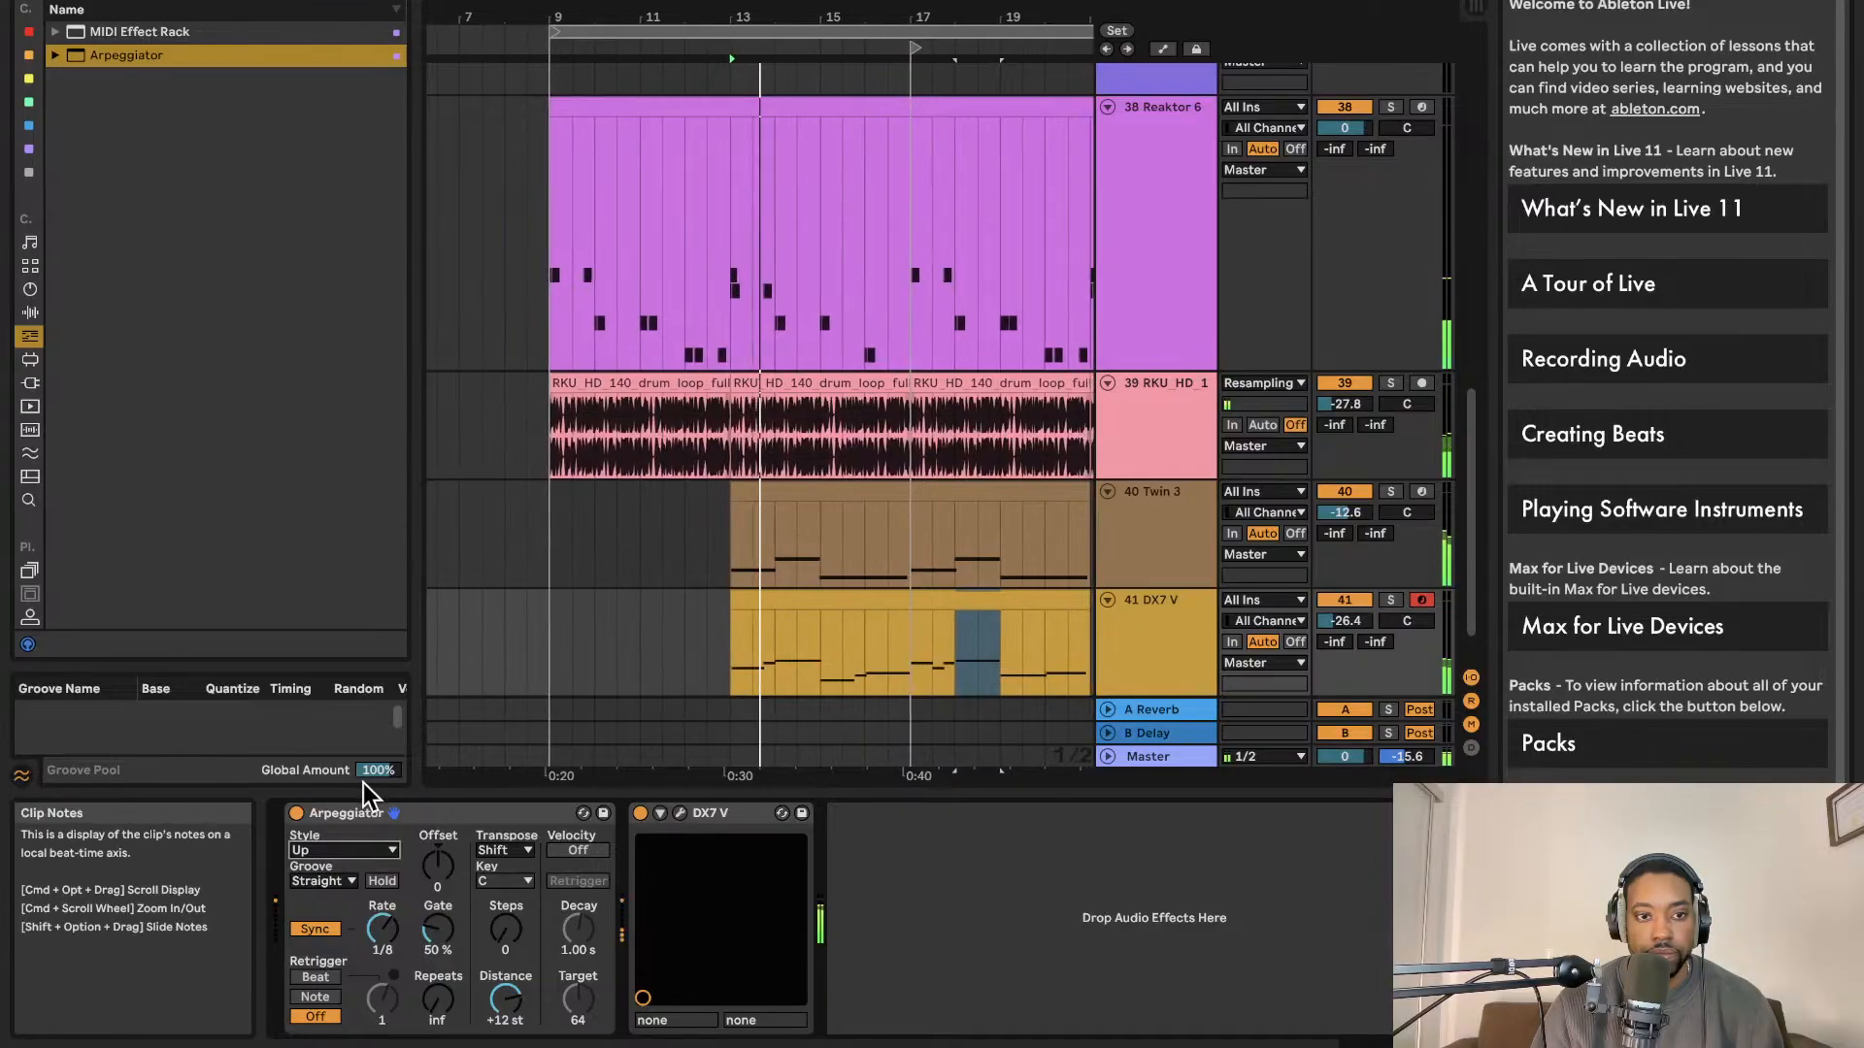
# Automate the Arpeggiator's Device On on the DX7 V track, off before bar 17 and on from there, and hide the automation.
pyautogui.rightClick(406, 808)
pyautogui.click(406, 818)
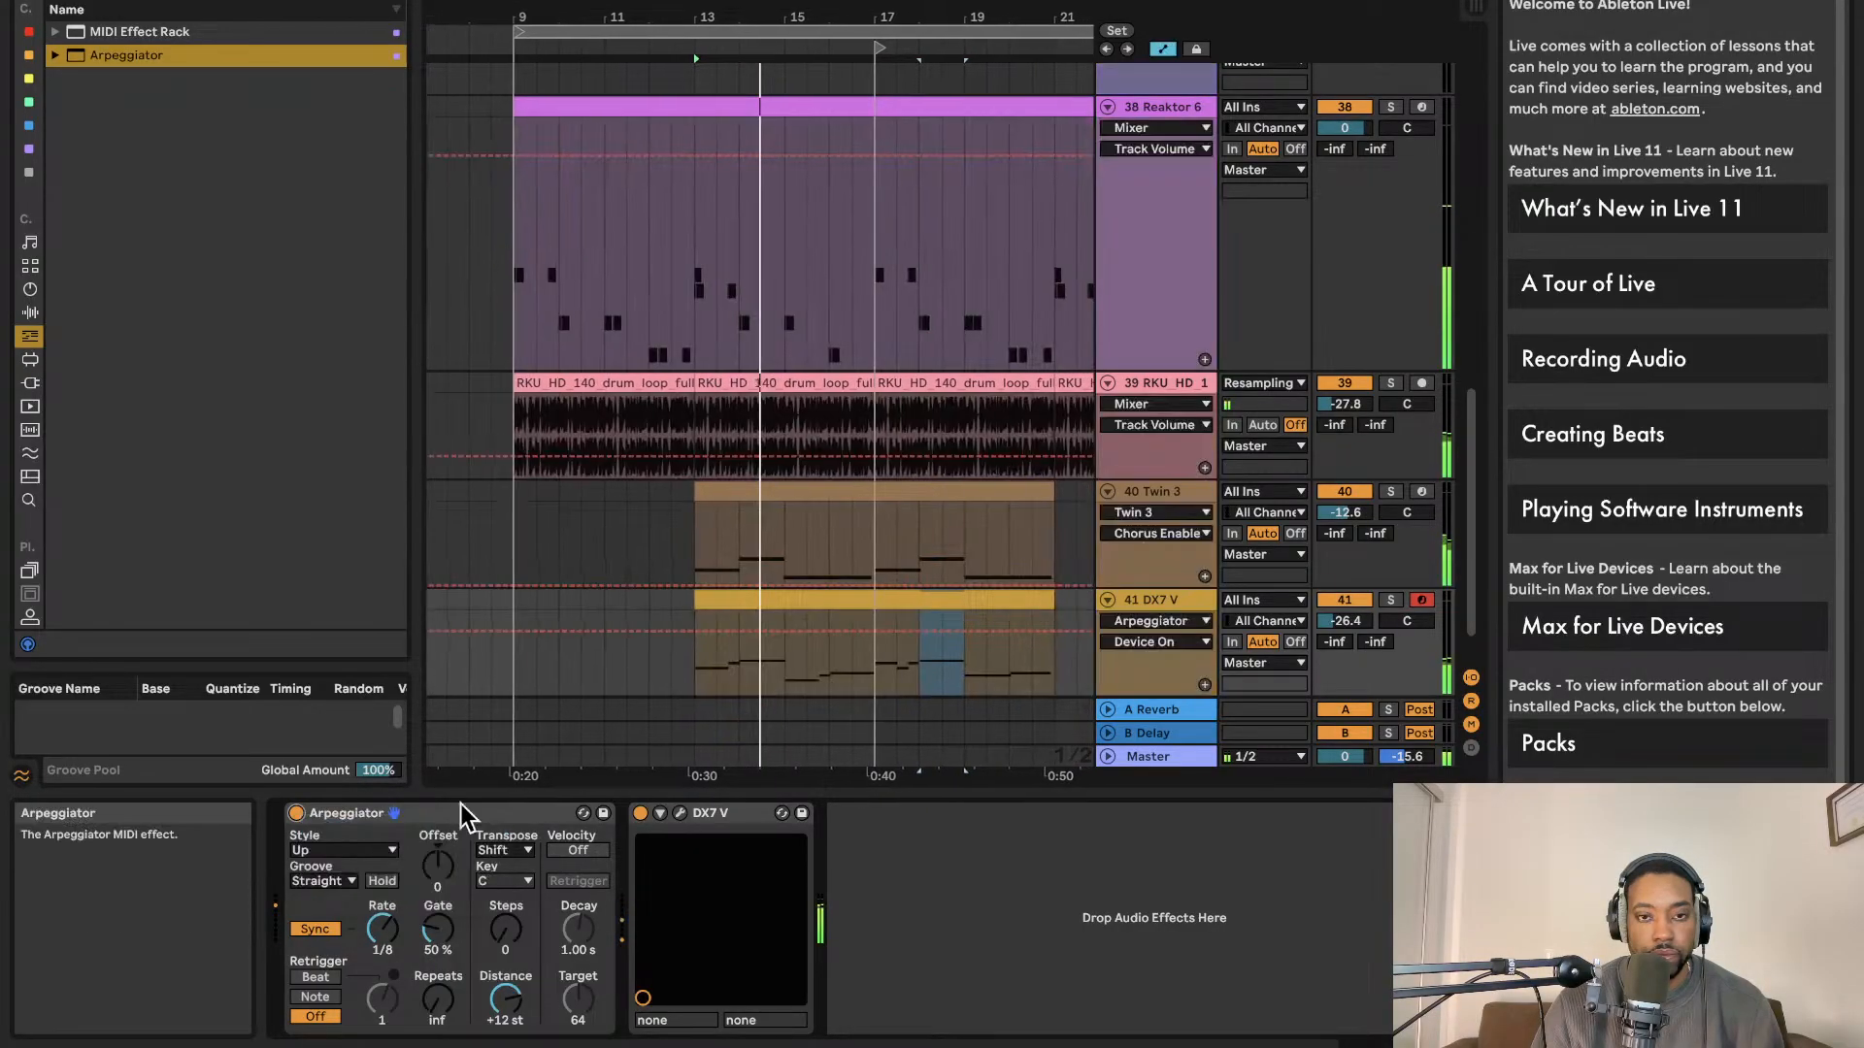
pyautogui.moveTo(857, 640)
pyautogui.mouseDown()
pyautogui.moveTo(857, 673)
pyautogui.moveTo(827, 625)
pyautogui.mouseUp()
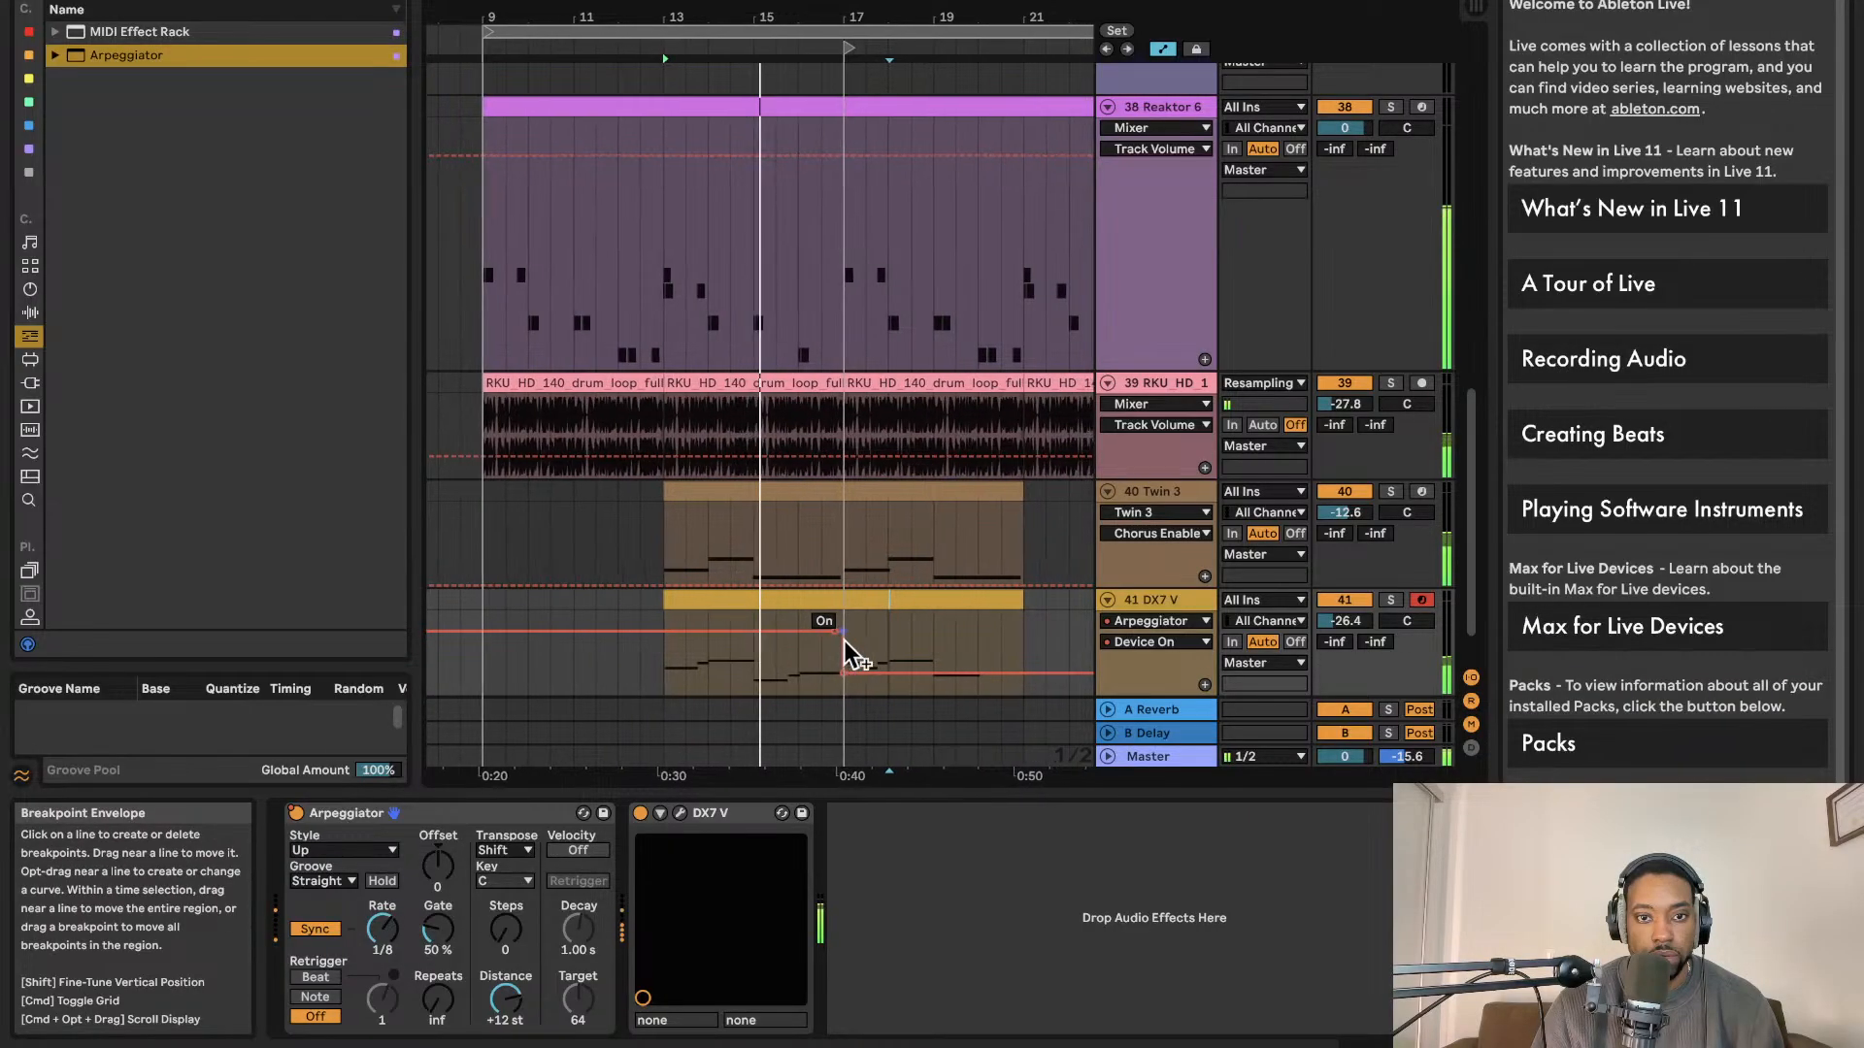
pyautogui.click(823, 662)
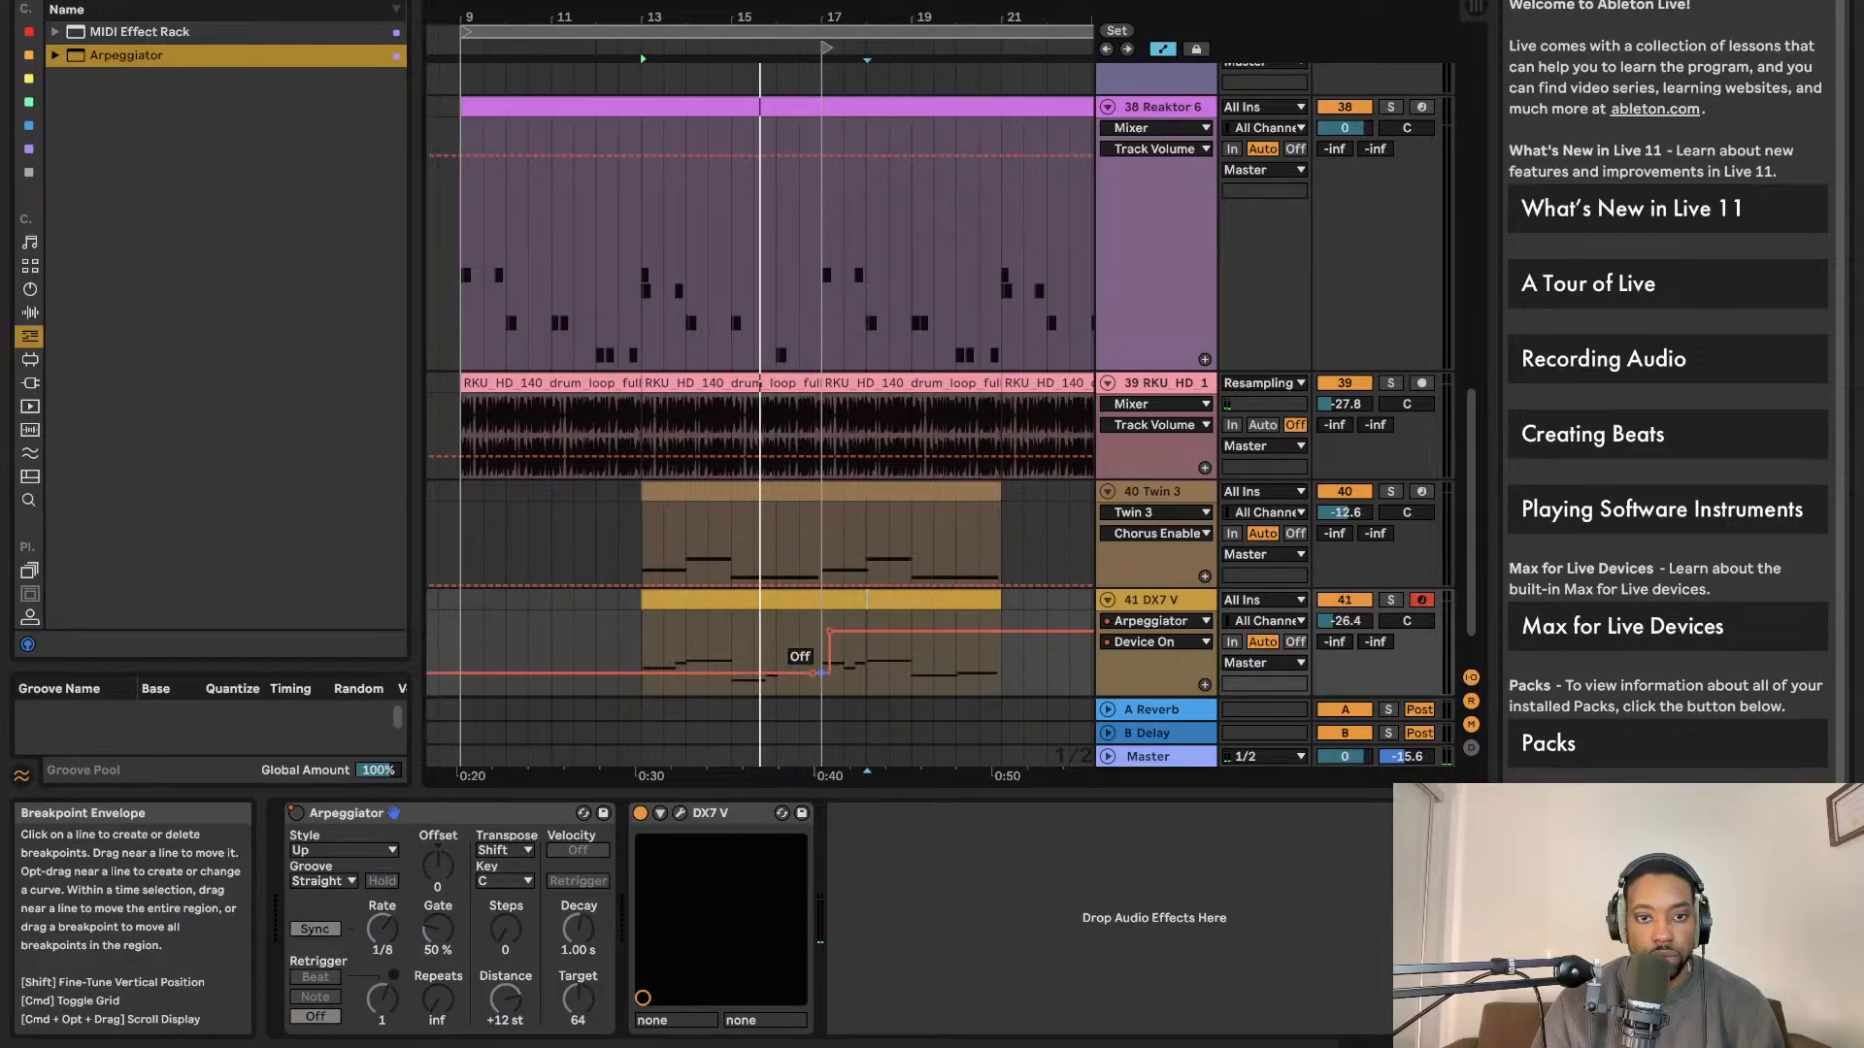
pyautogui.scroll(5, 823, 652)
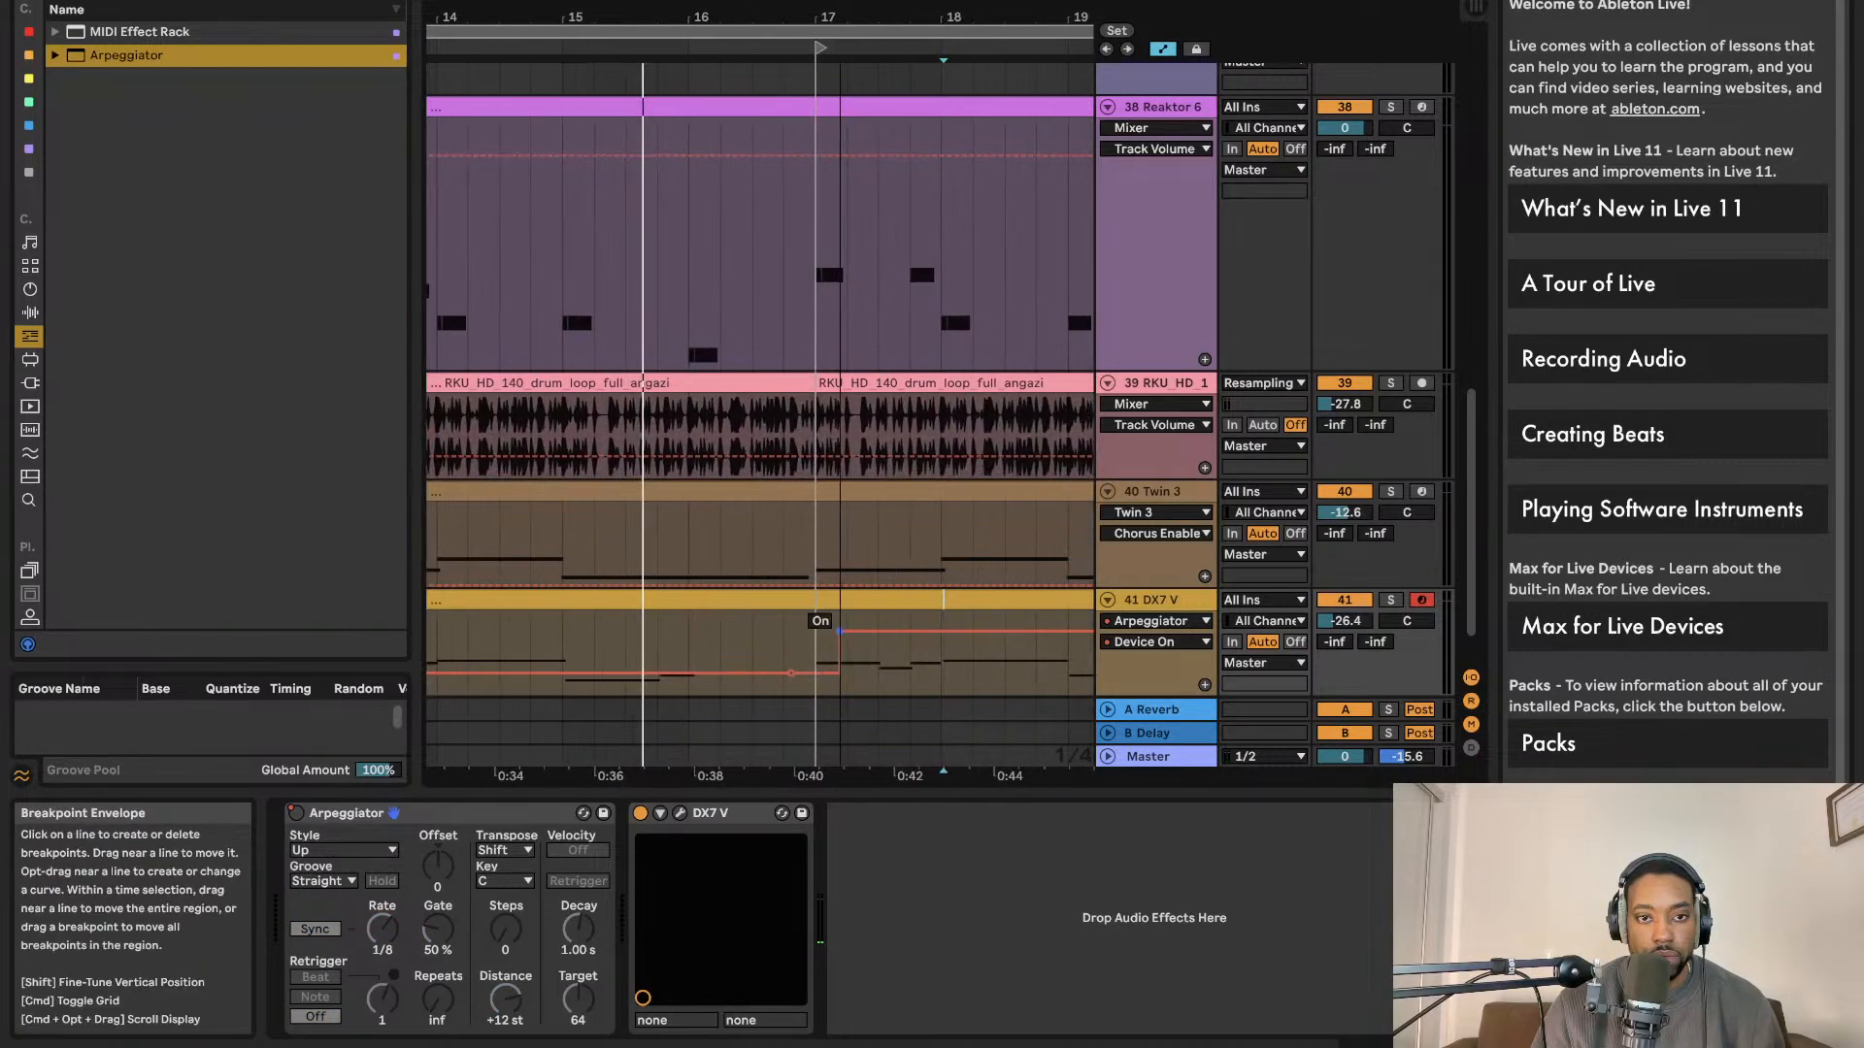
pyautogui.scroll(-6, 823, 645)
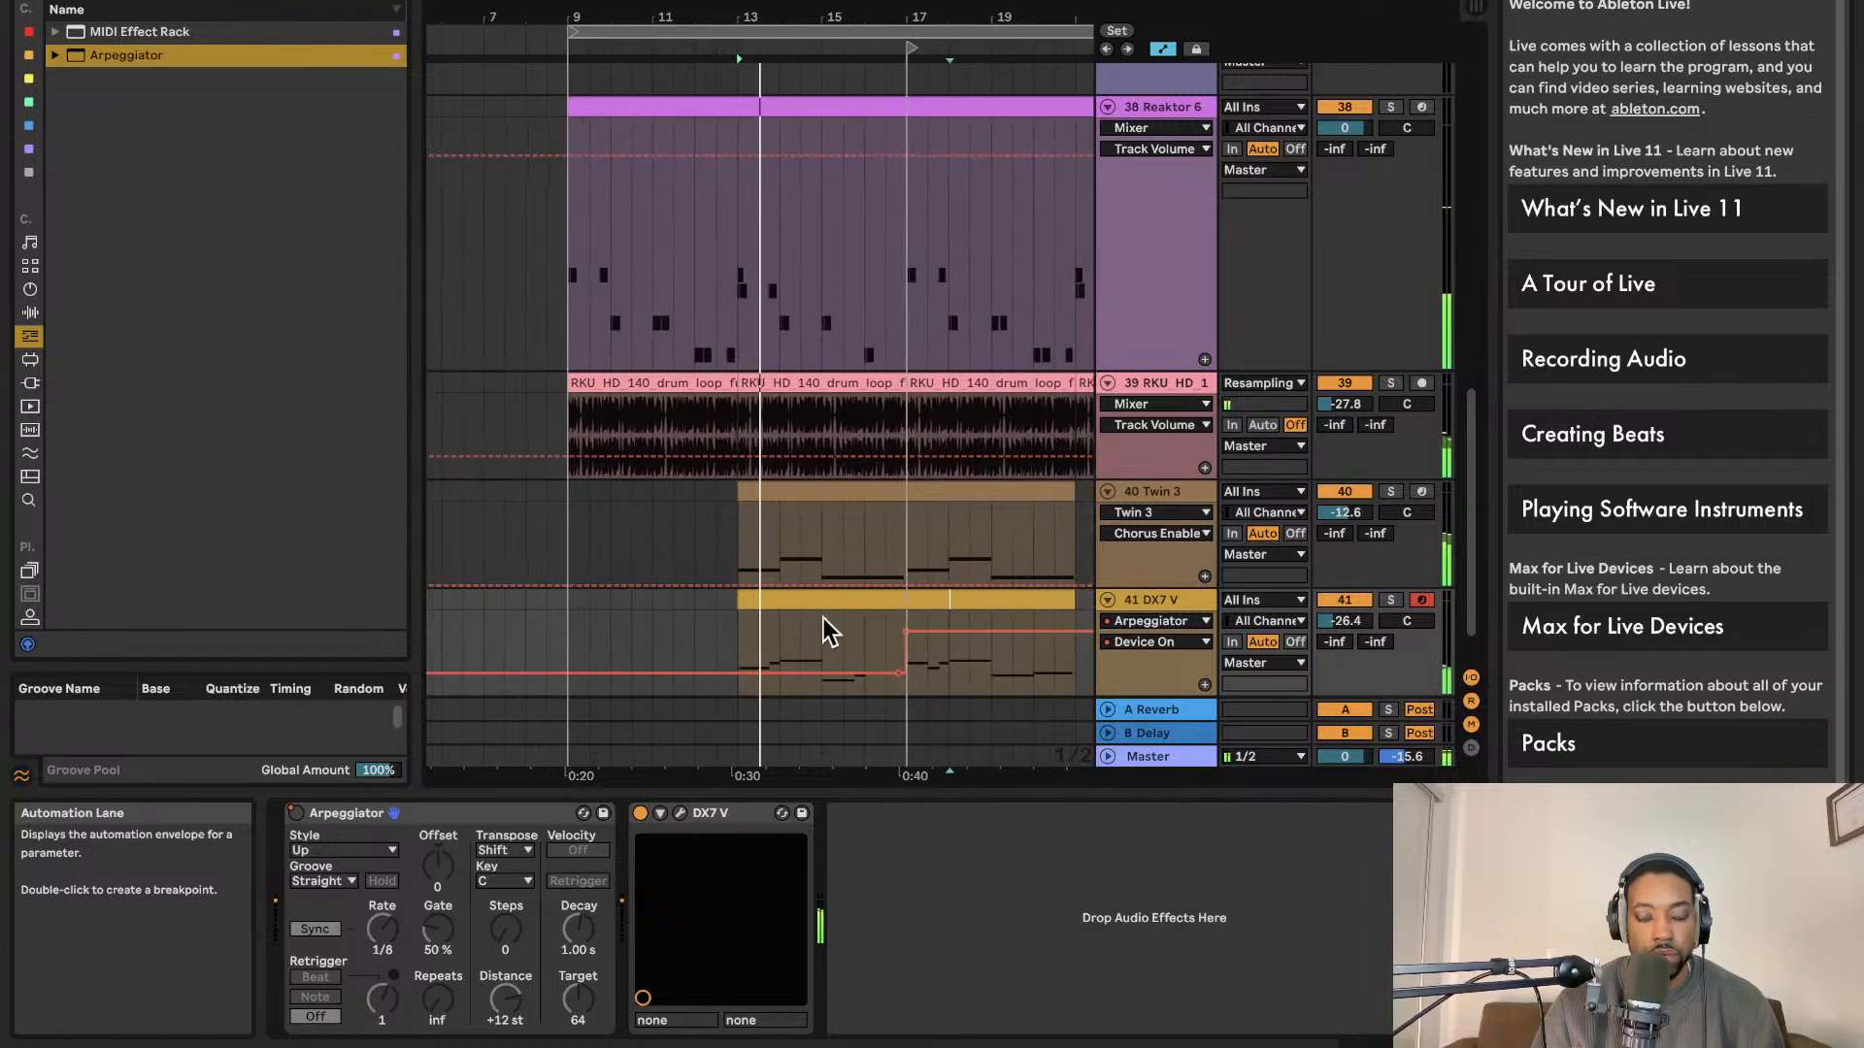
pyautogui.click(1162, 49)
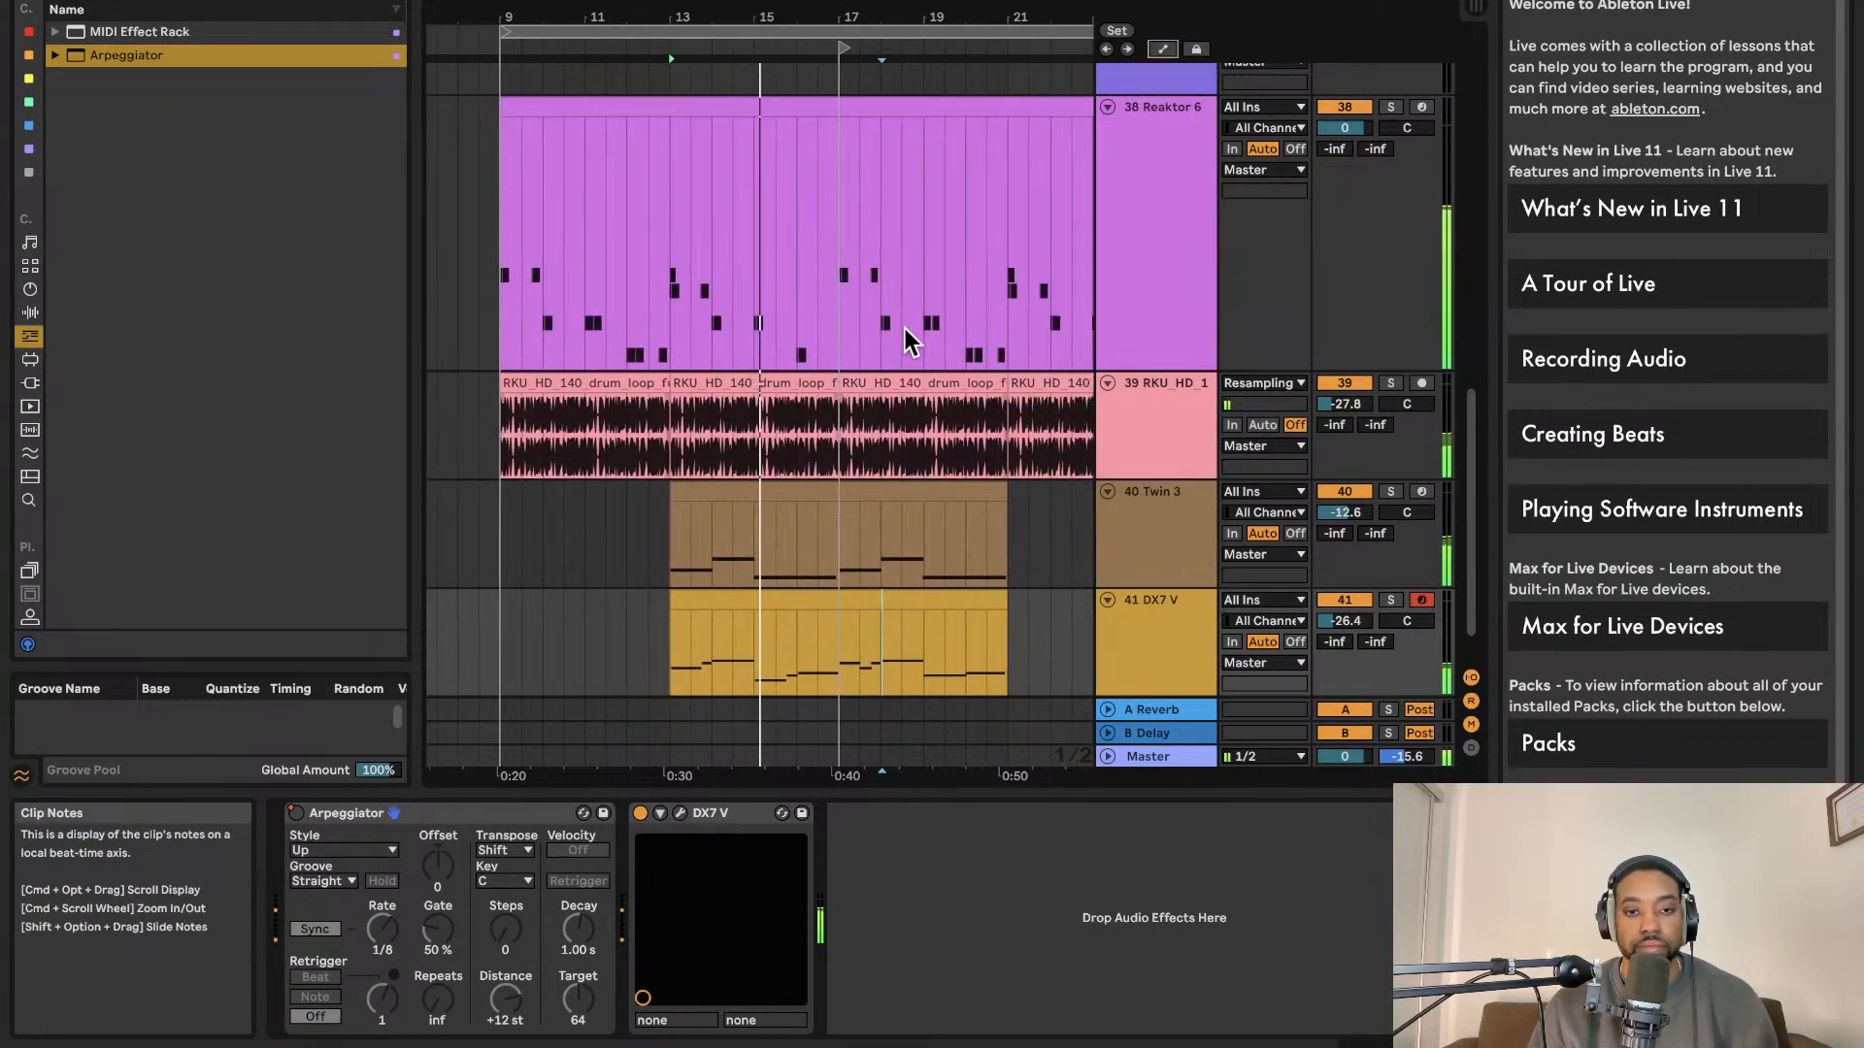
# Split the DX7 V clip at bar 17.
pyautogui.click(845, 604)
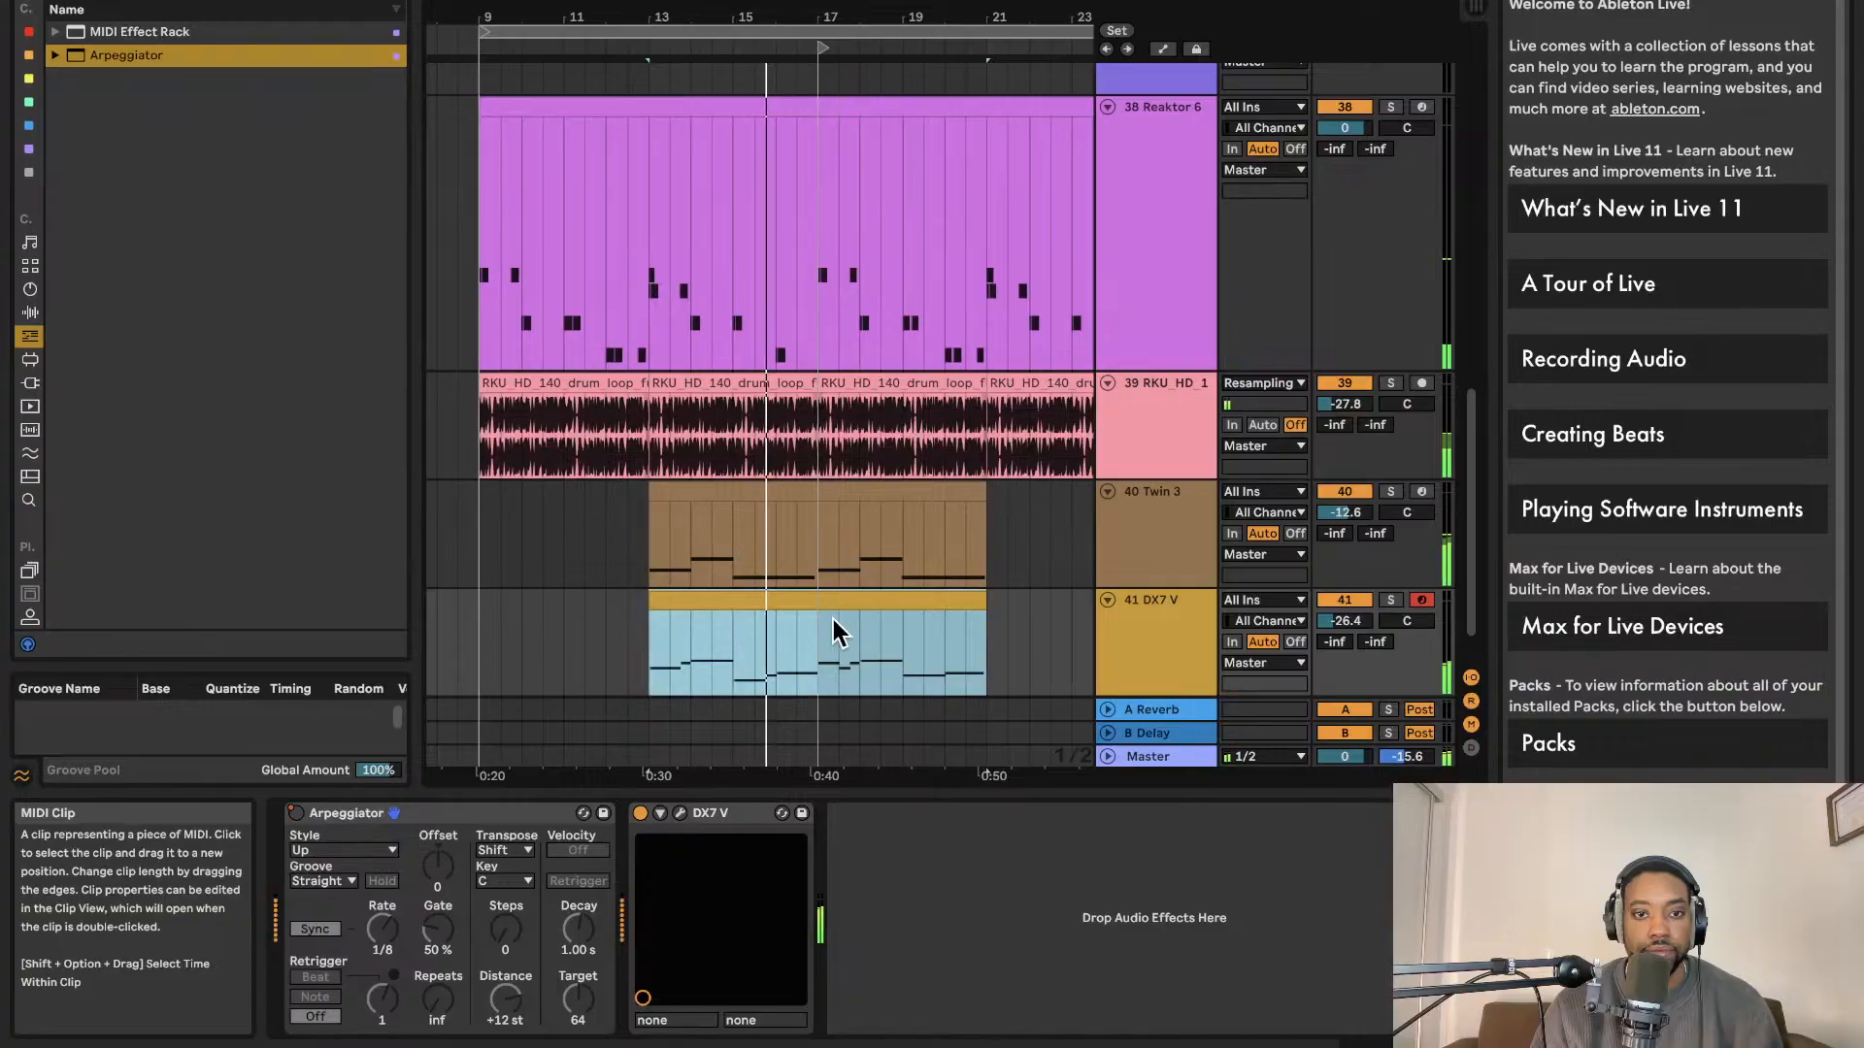
pyautogui.click(817, 638)
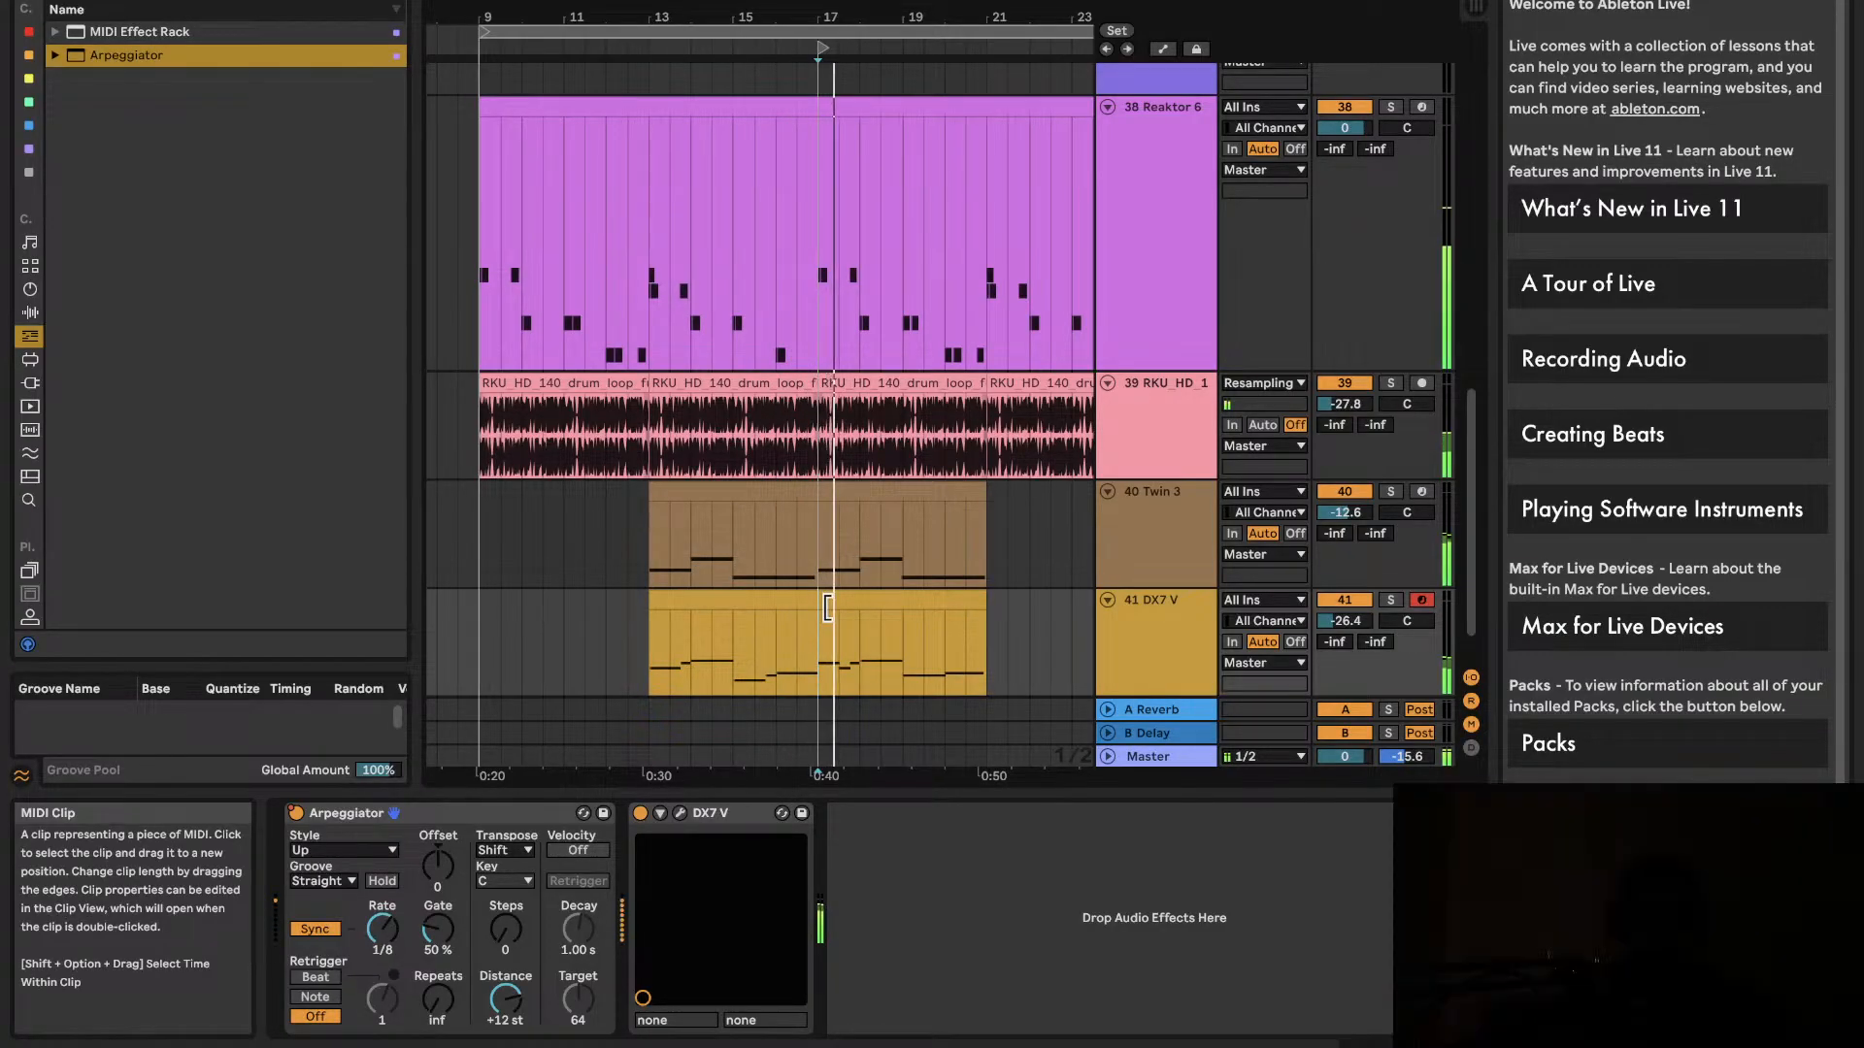
pyautogui.press('super+e')
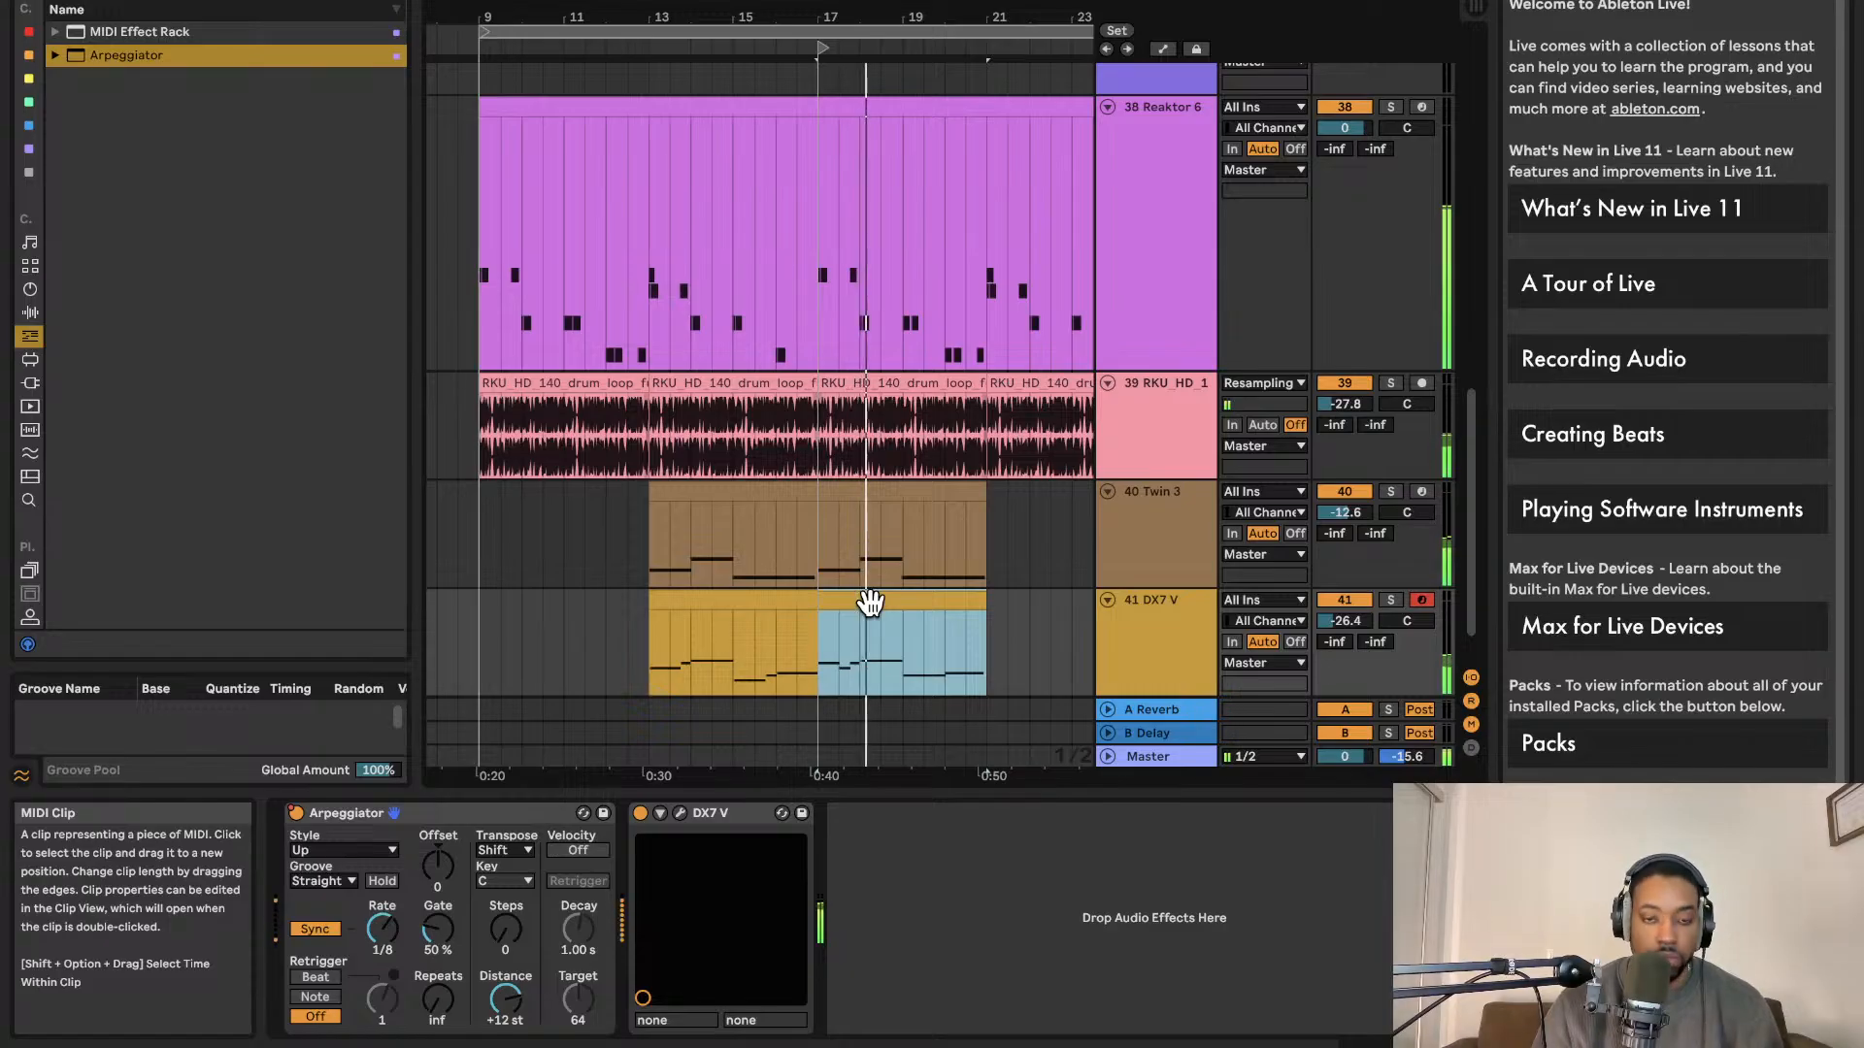
# Duplicate the second half of the DX7 V clip to bars 21–25 and place a locator at bar 21.
pyautogui.hscroll(5, 870, 602)
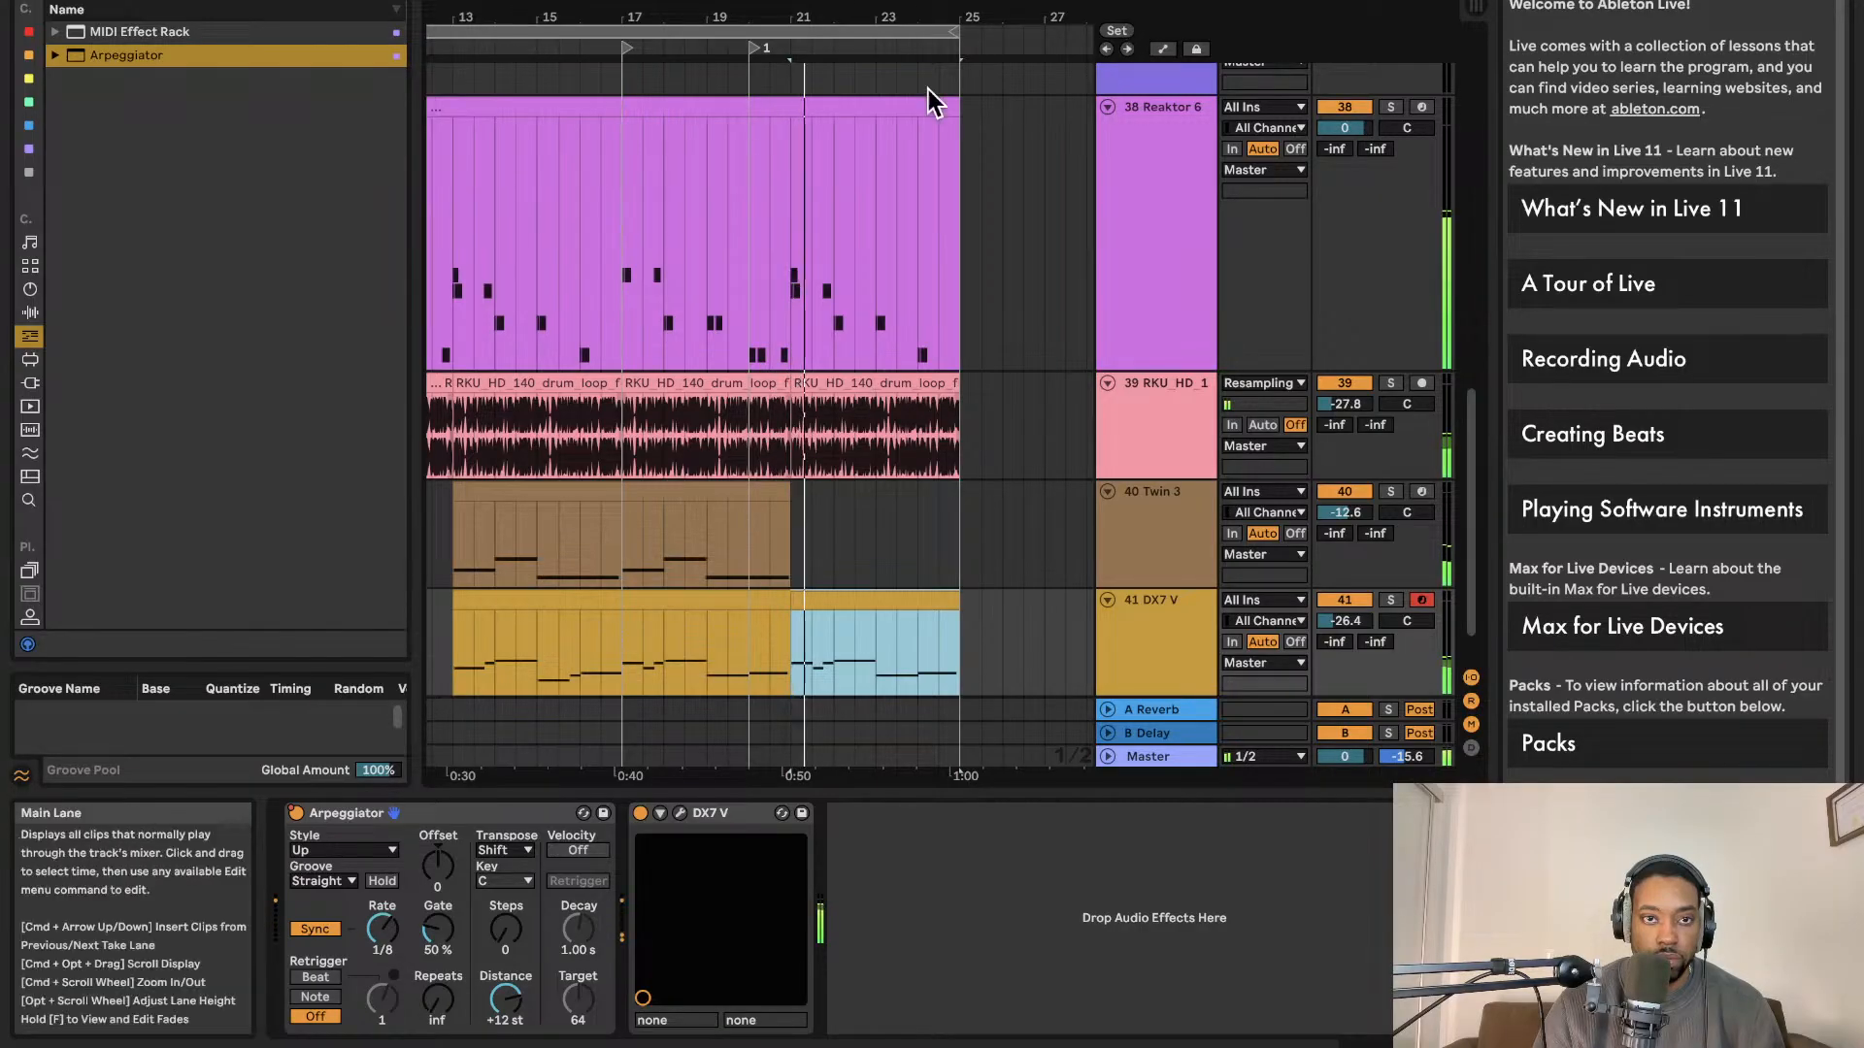
pyautogui.moveTo(753, 46); pyautogui.dragTo(794, 49)
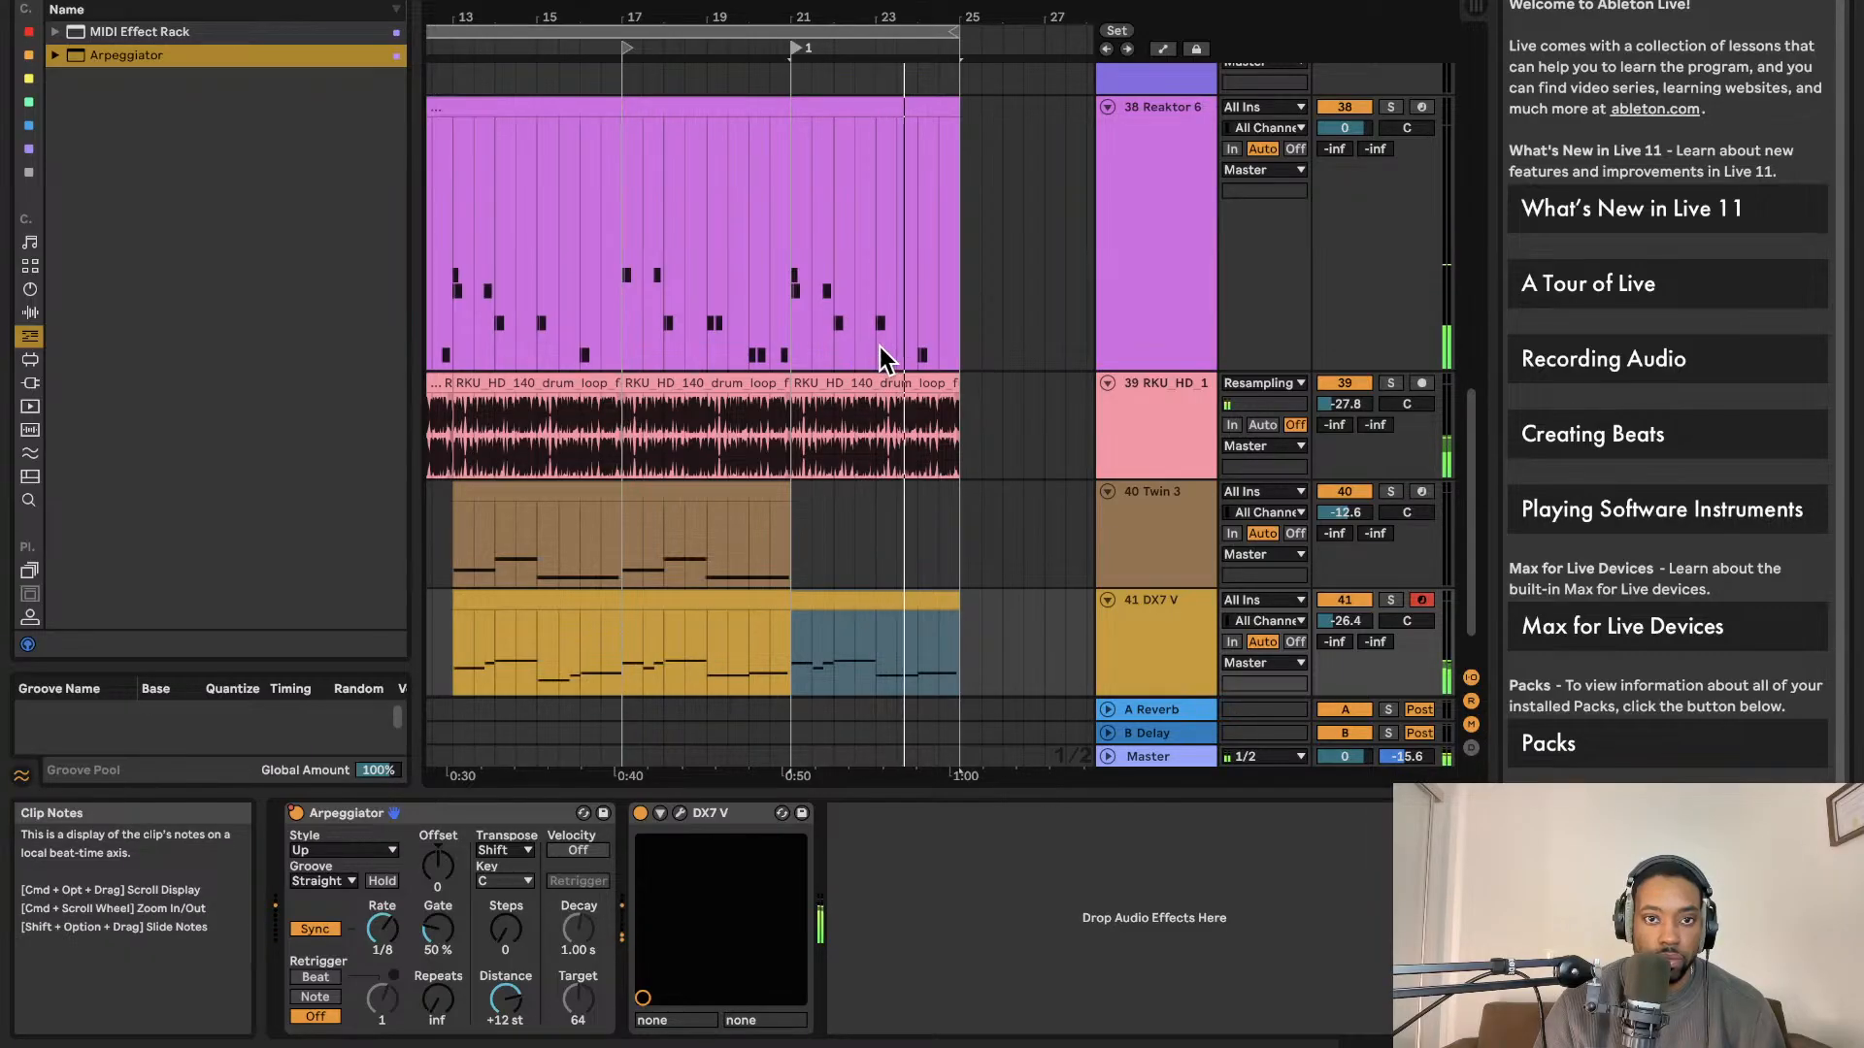
pyautogui.scroll(-3, 881, 346)
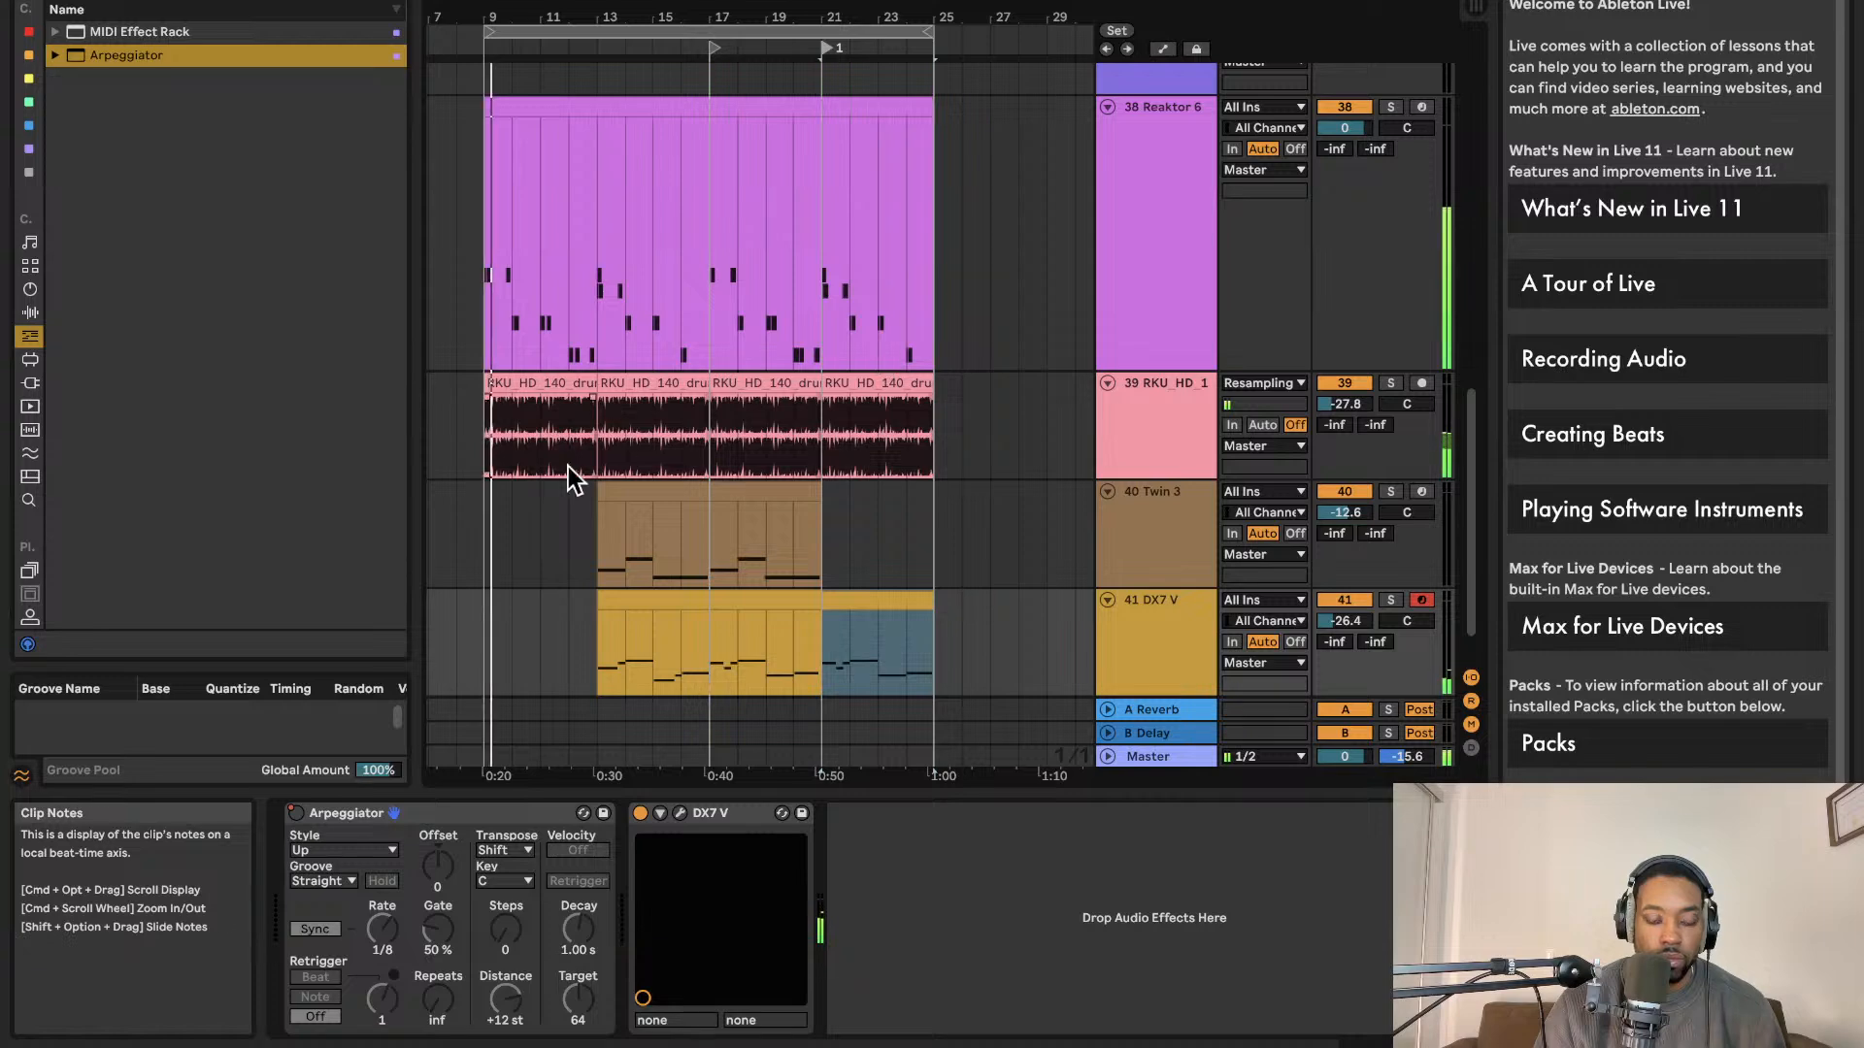
# Loop the Twin 3 and DX7 V section from bar 13 to 25 for playback, and restore the loop start to bar 9.
pyautogui.scroll(3, 555, 491)
pyautogui.moveTo(600, 524); pyautogui.dragTo(1019, 665)
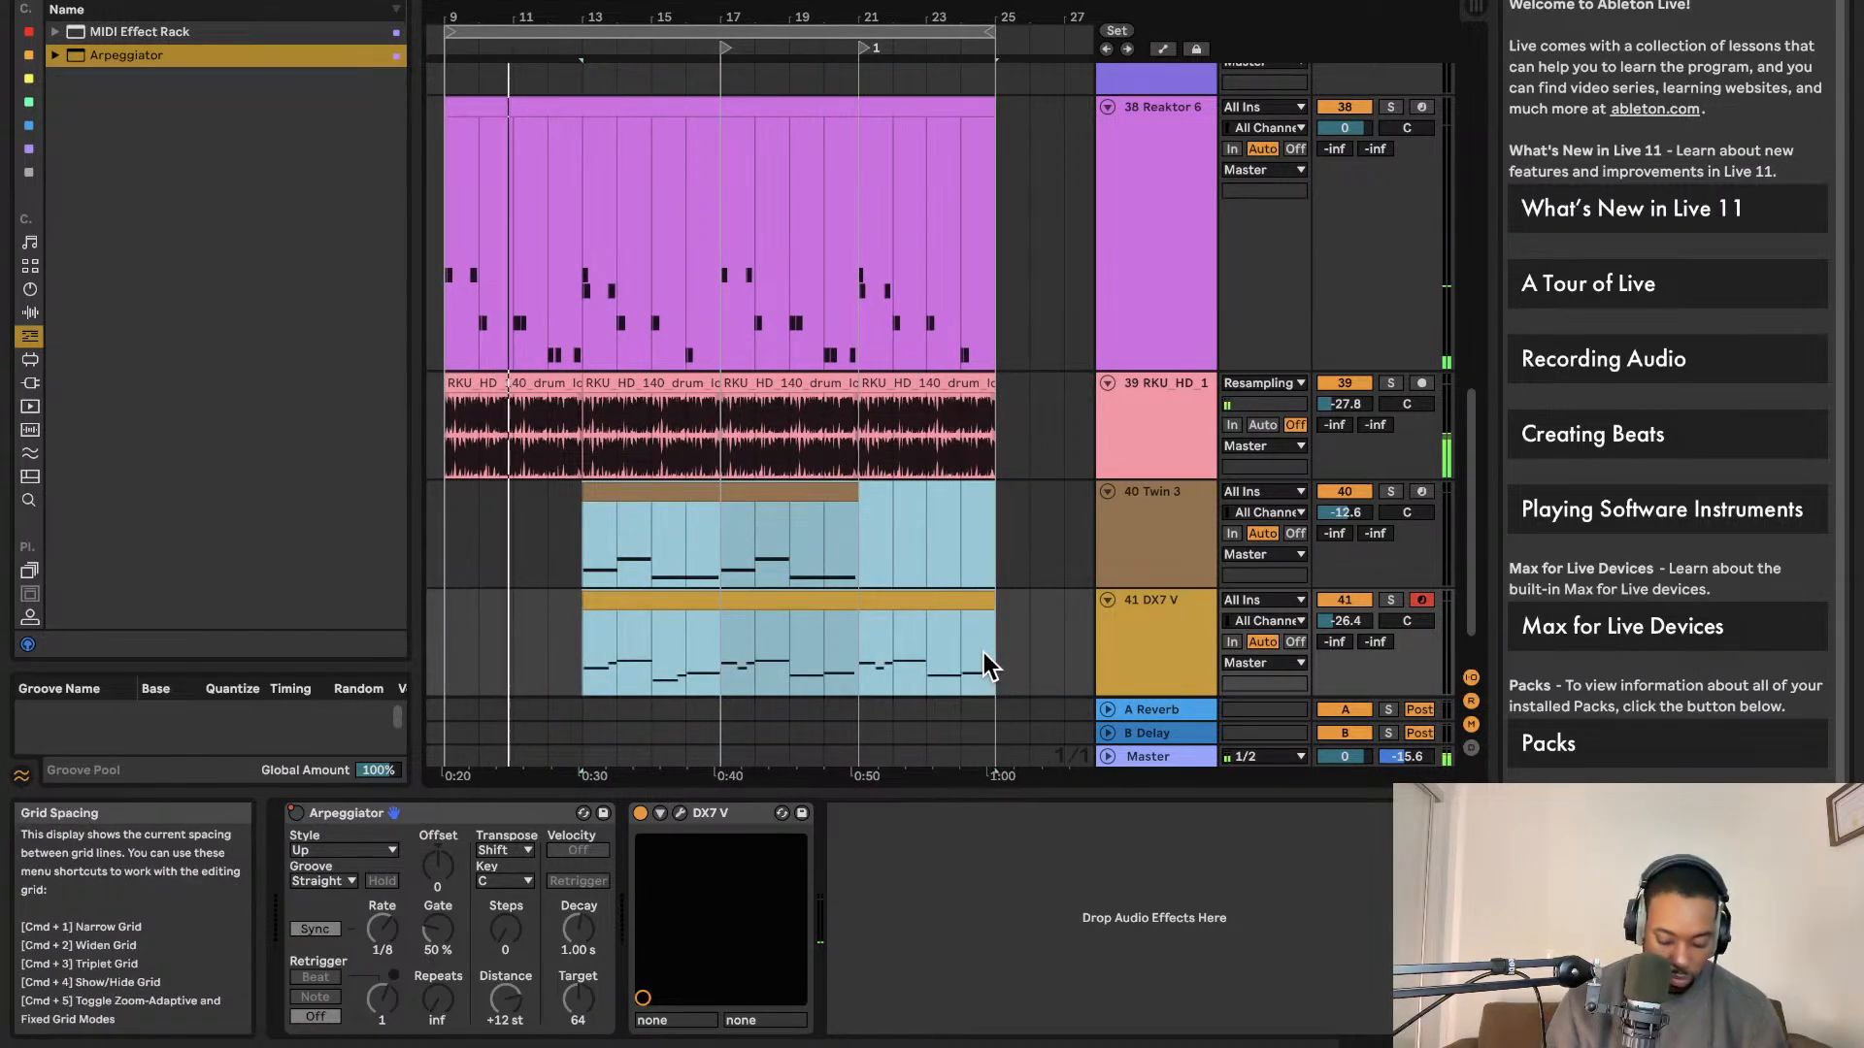
pyautogui.press('super+l')
pyautogui.press('space')
pyautogui.press('space')
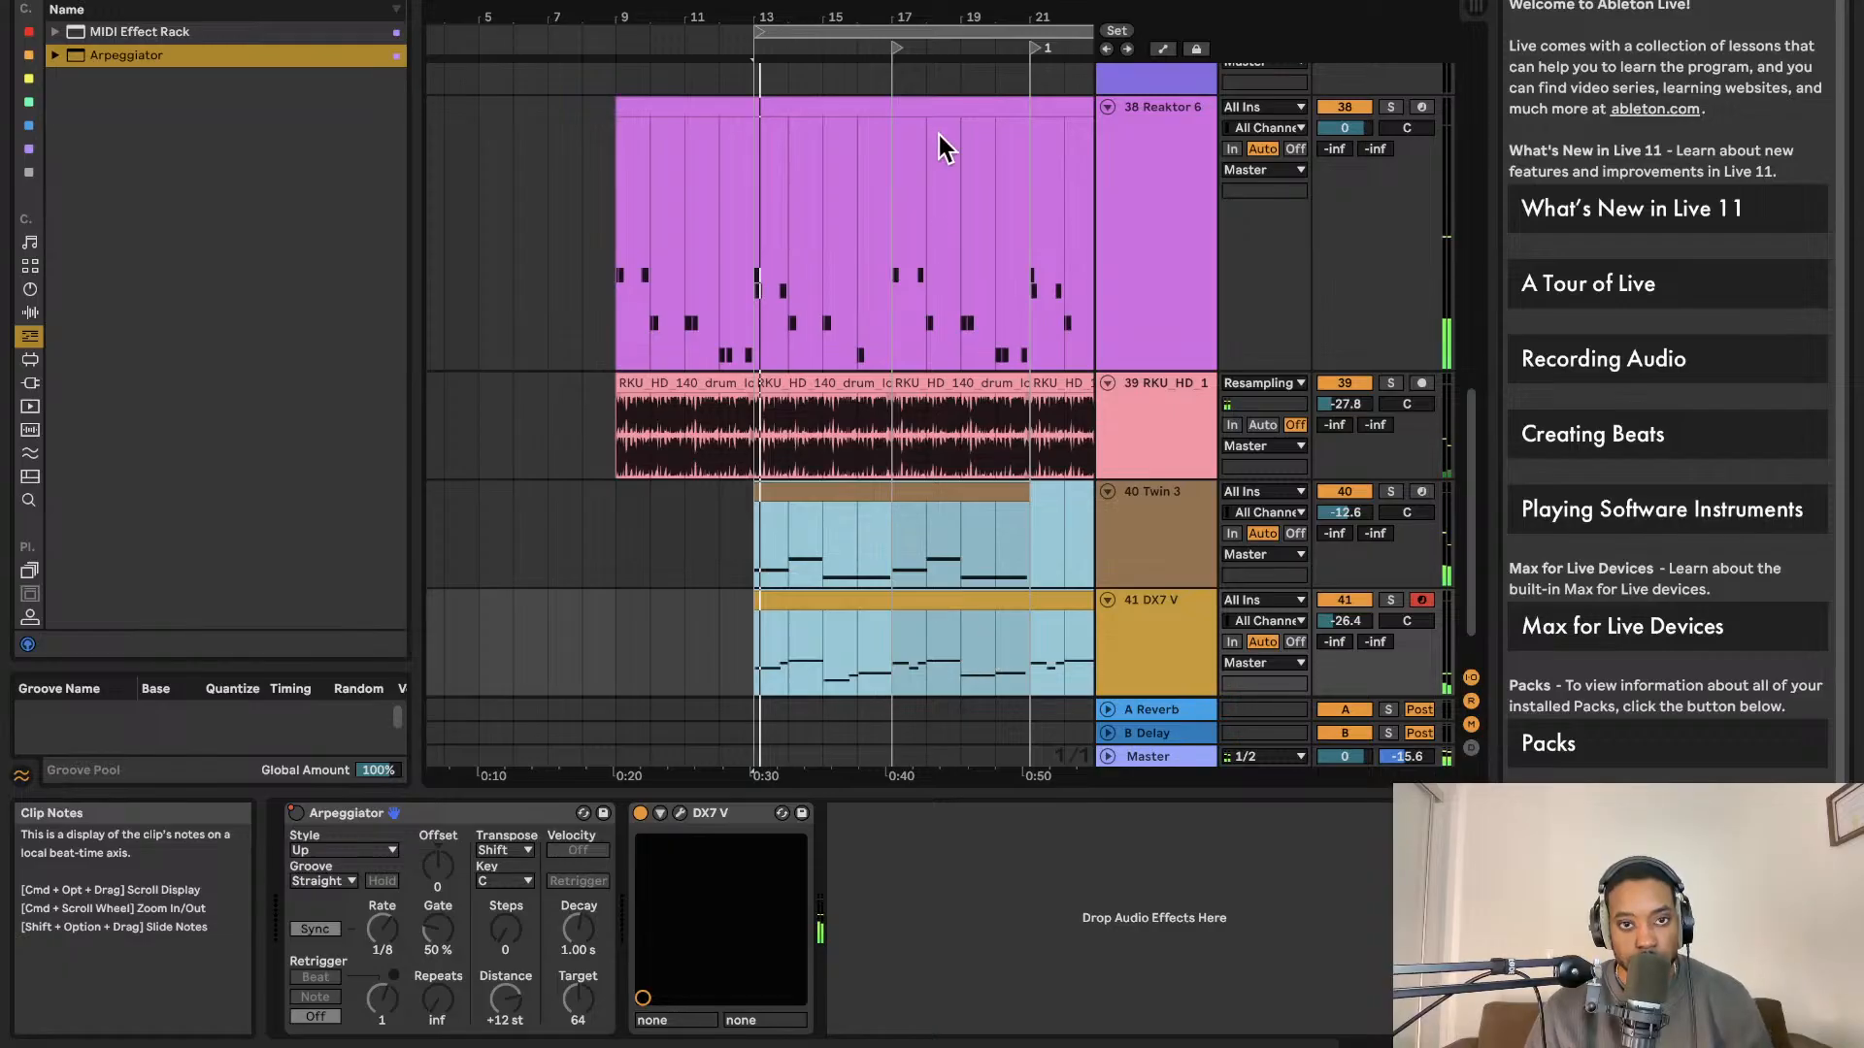
pyautogui.moveTo(758, 32); pyautogui.dragTo(652, 32)
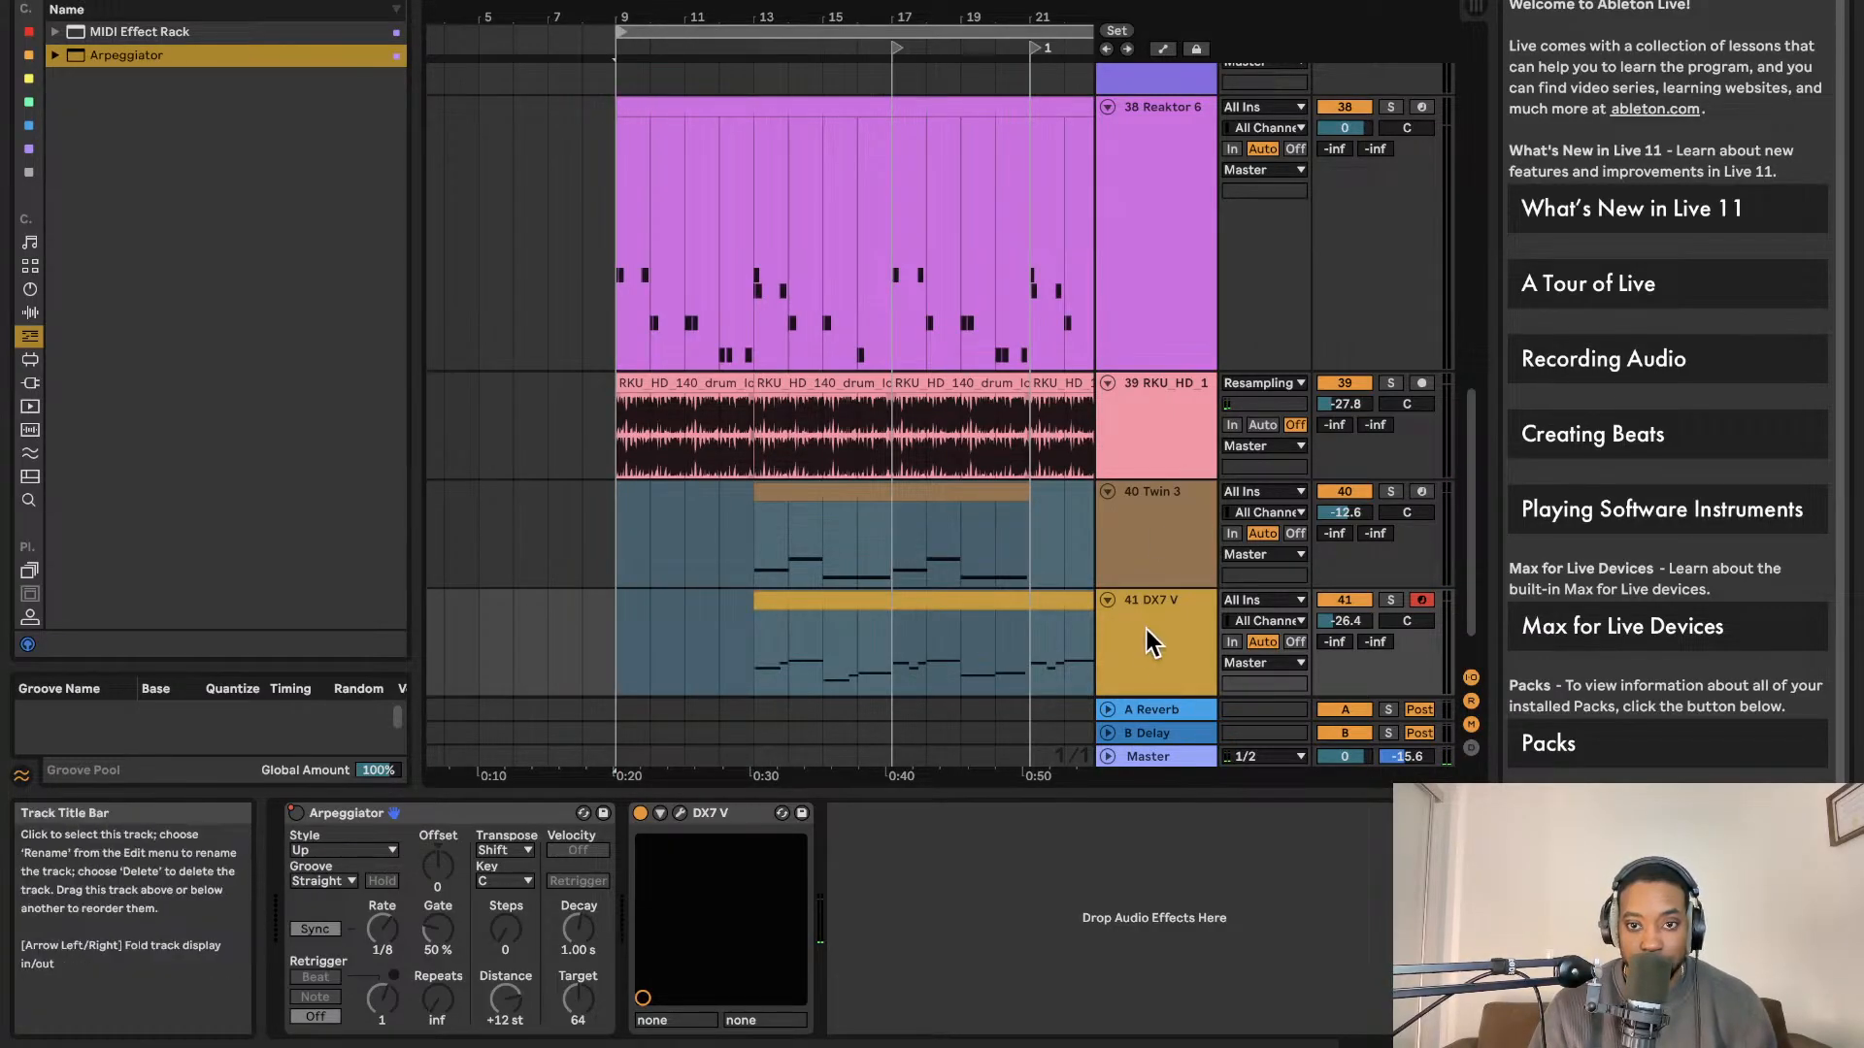
# Show the Master track's Promix_Simple rack, and start playback from bar 9.
pyautogui.click(1148, 762)
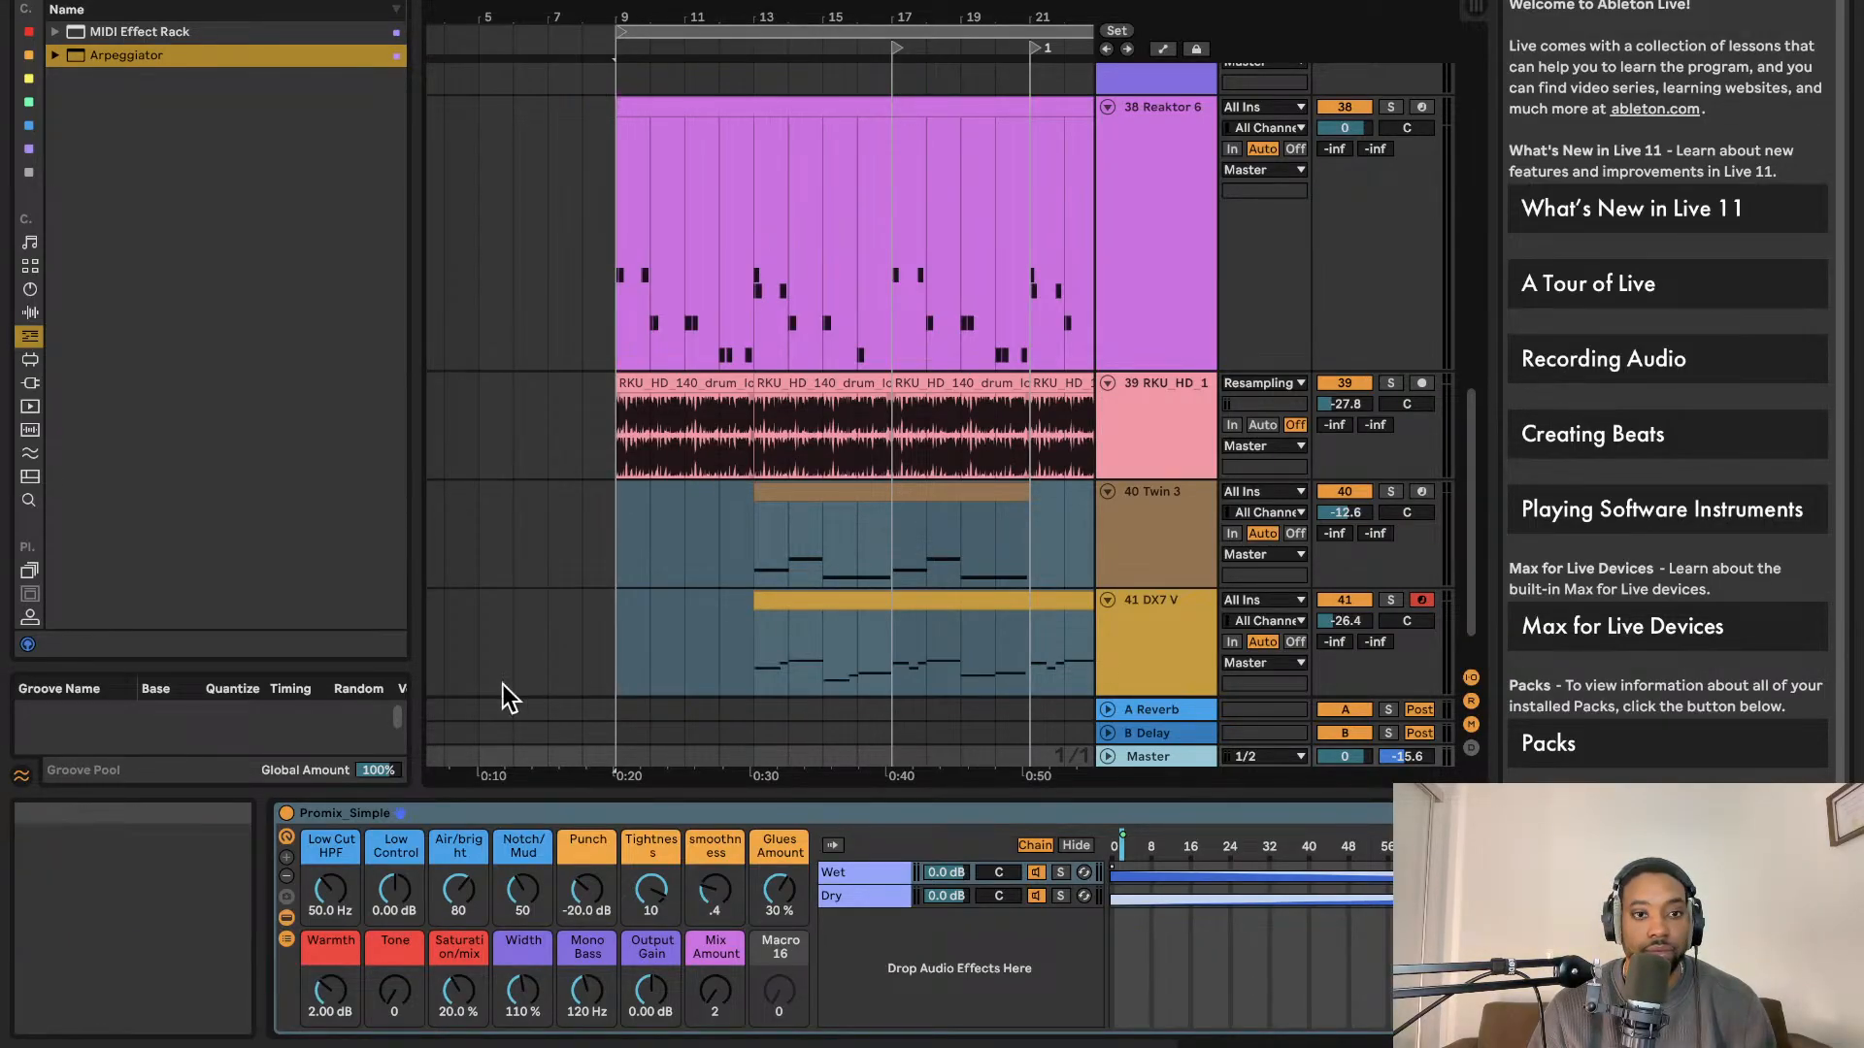
pyautogui.click(597, 612)
pyautogui.press('space')
# Open the Reaktor 6 plug-in window, examine its Bento Box signal routing during playback, and close it.
pyautogui.scroll(3, 1177, 289)
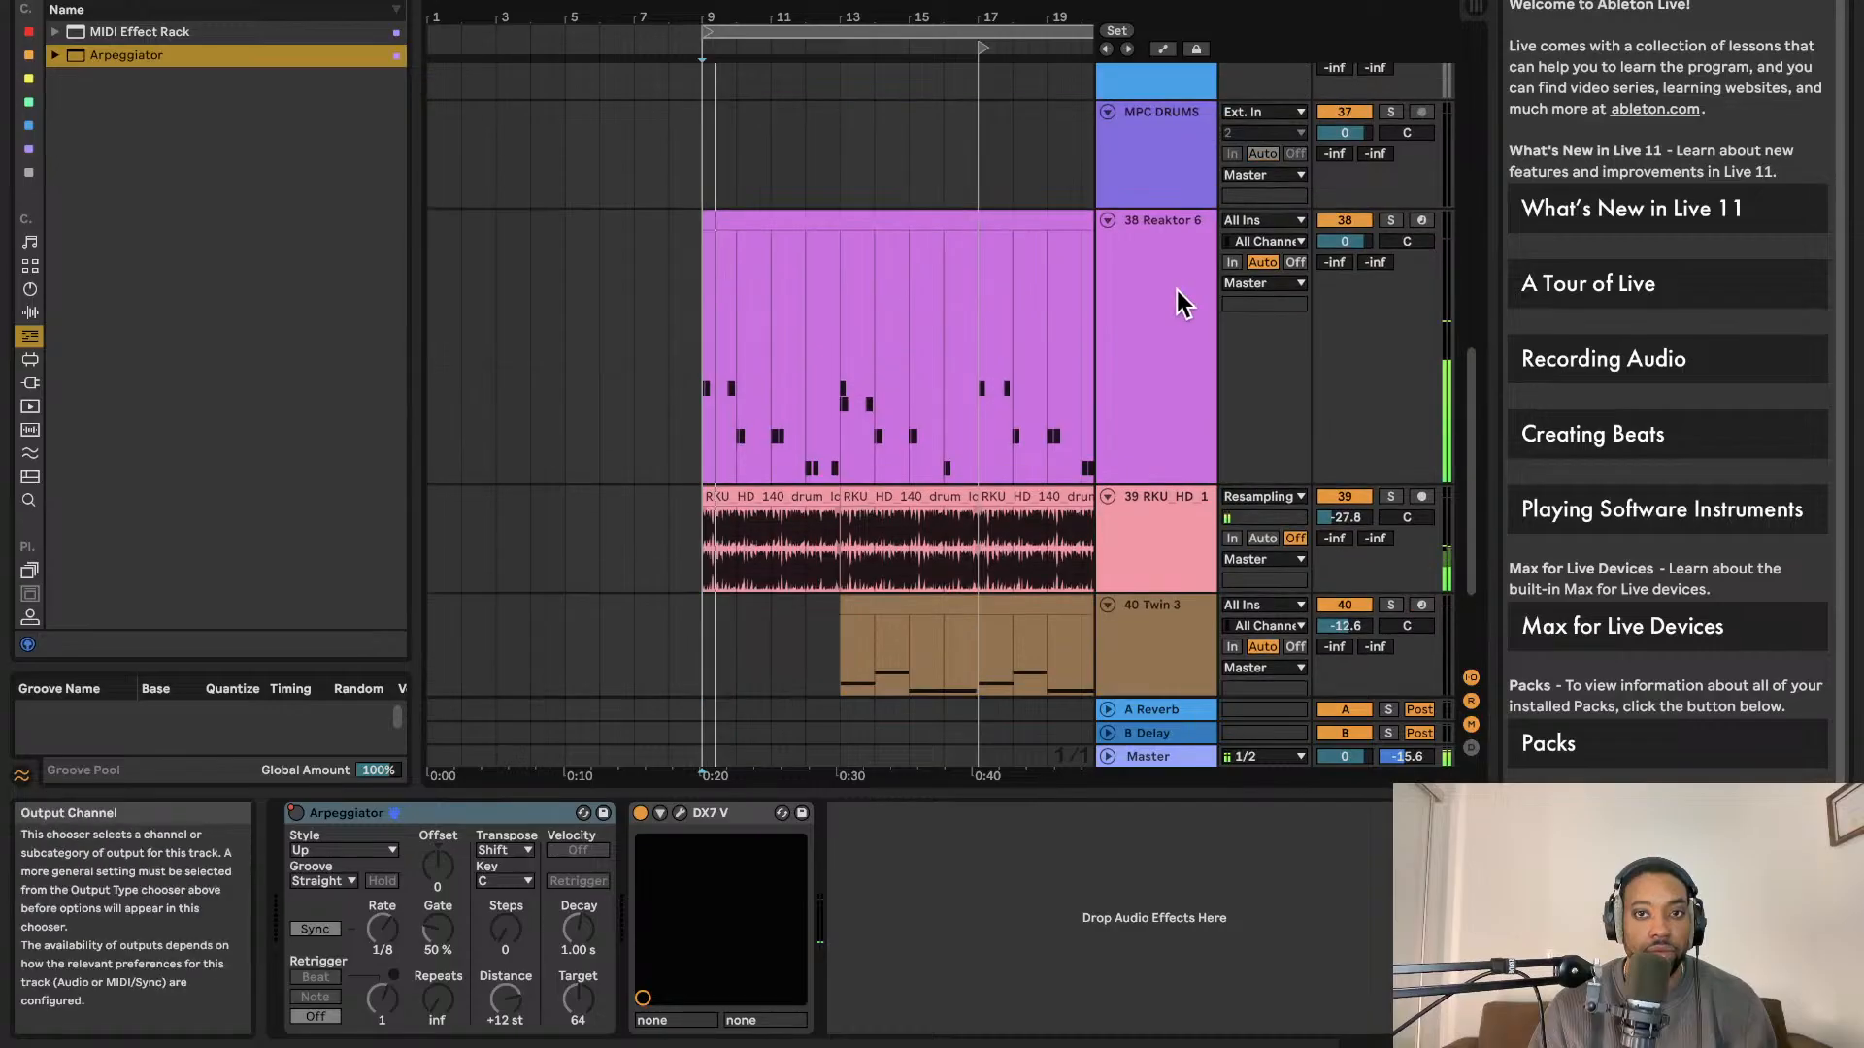
pyautogui.click(1165, 301)
pyautogui.click(336, 812)
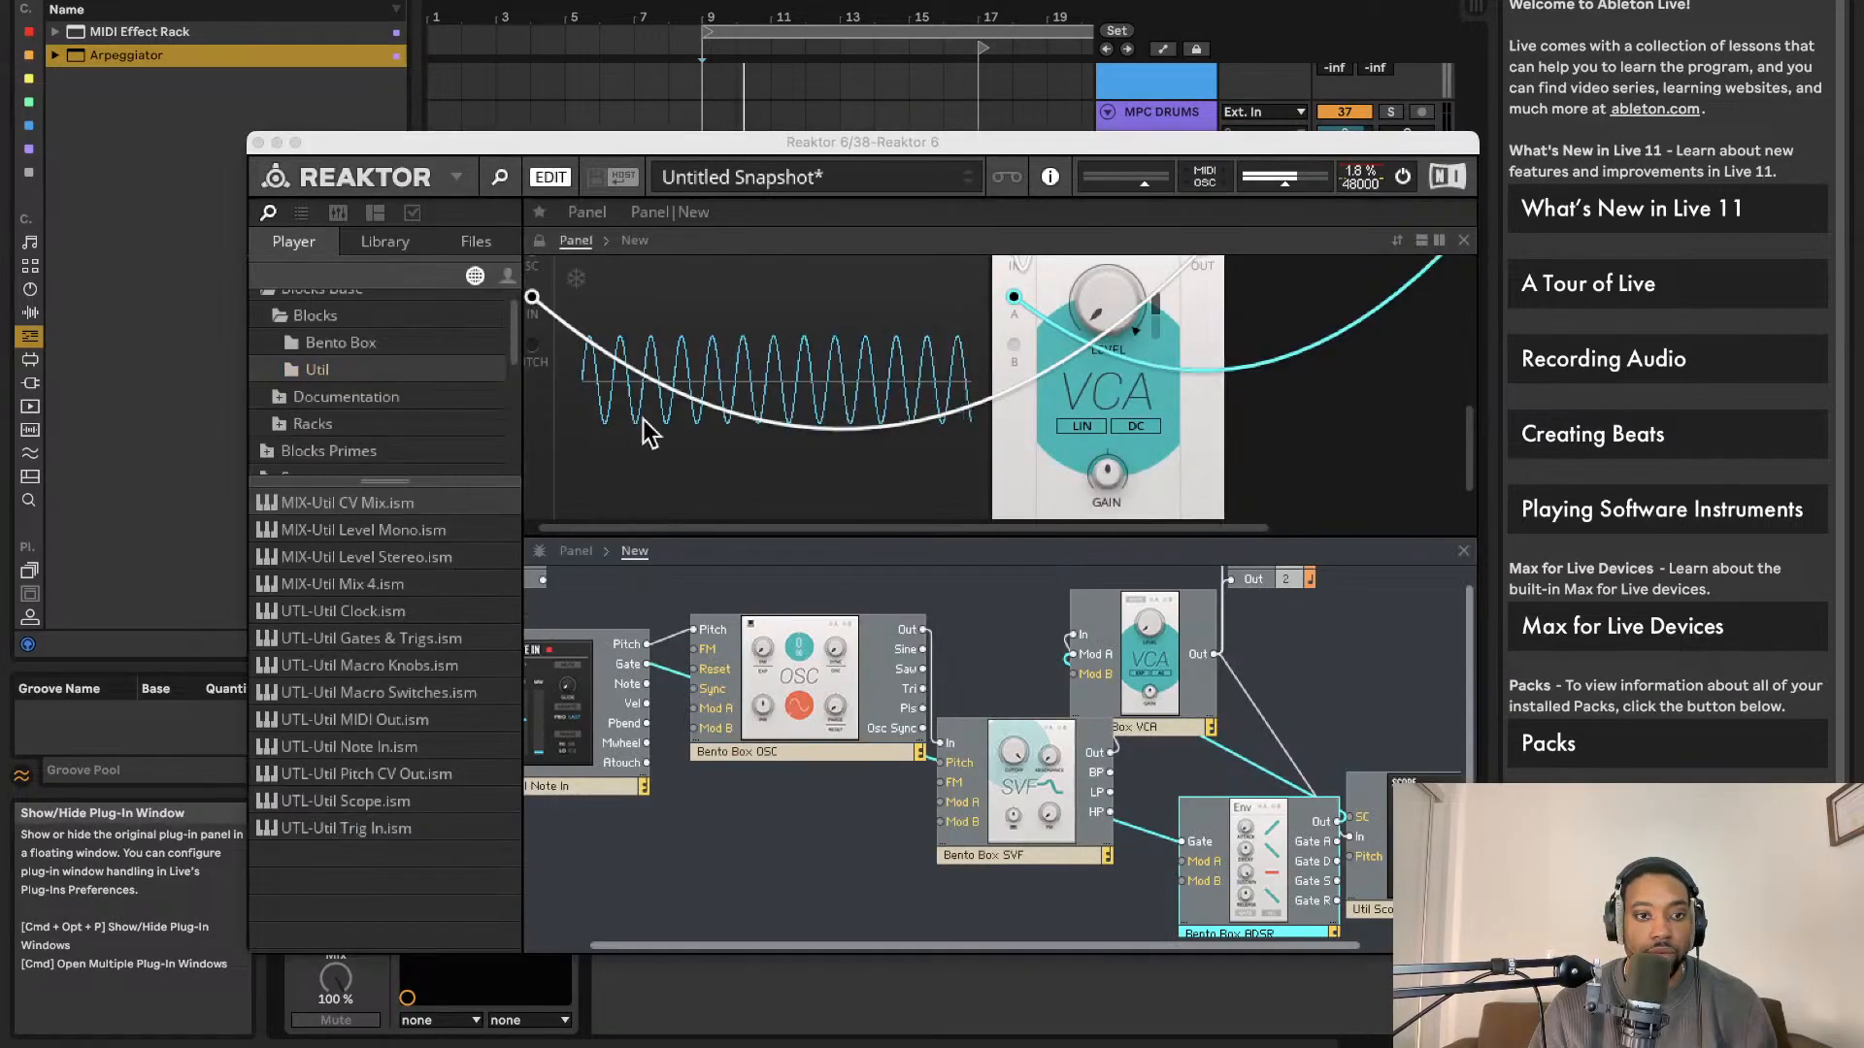
pyautogui.moveTo(819, 146); pyautogui.dragTo(780, 49)
pyautogui.hscroll(-3, 984, 563)
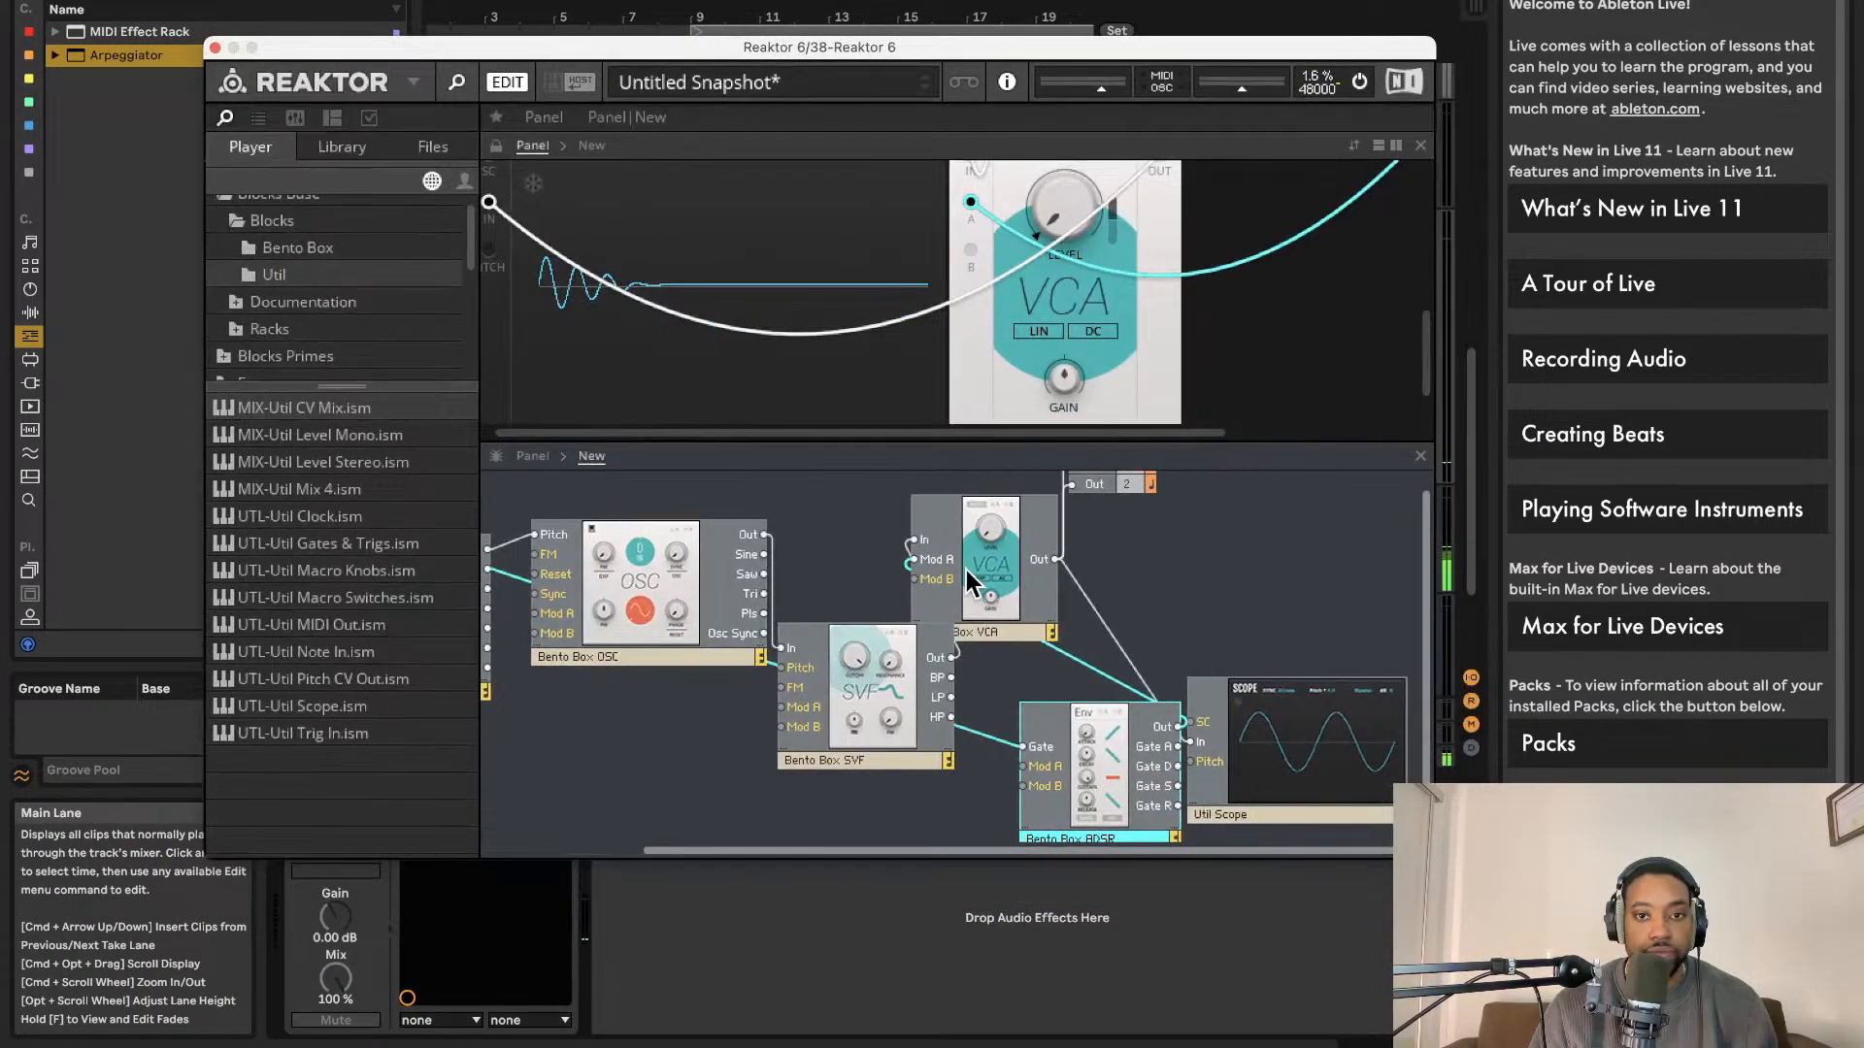
pyautogui.hscroll(5, 951, 569)
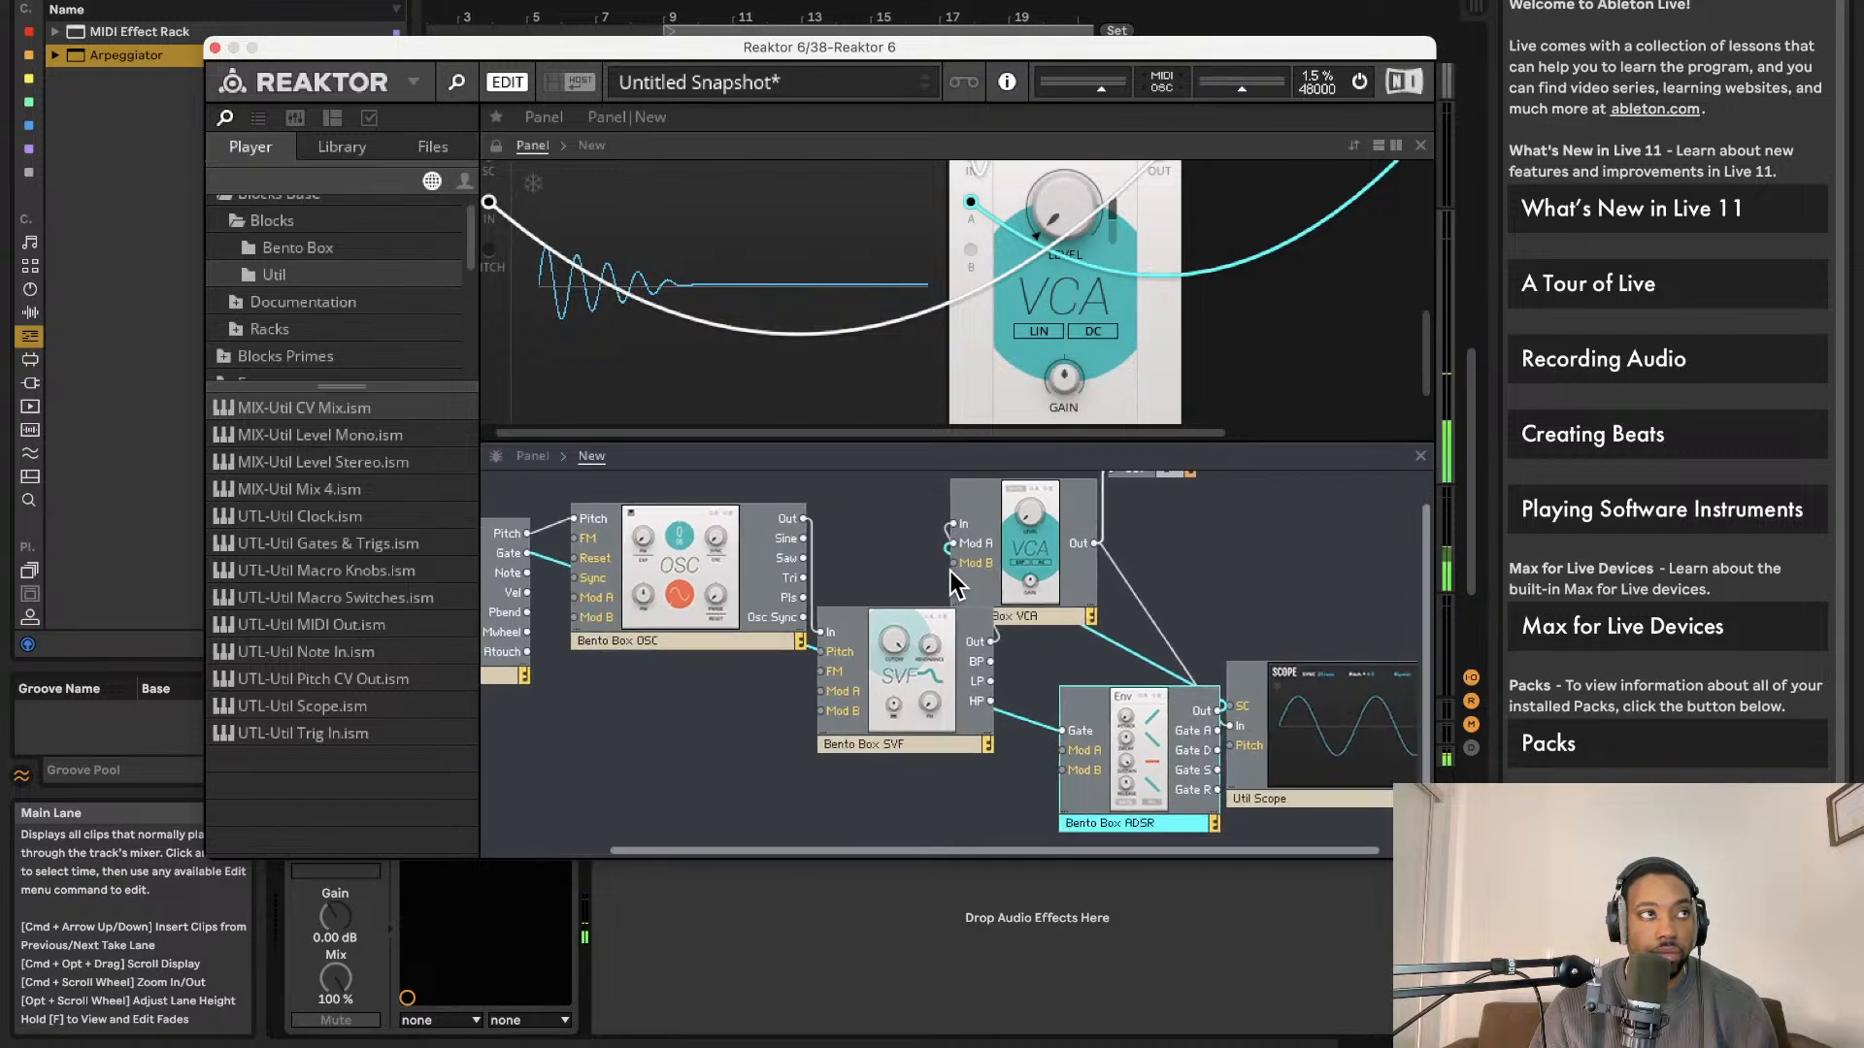
pyautogui.click(215, 48)
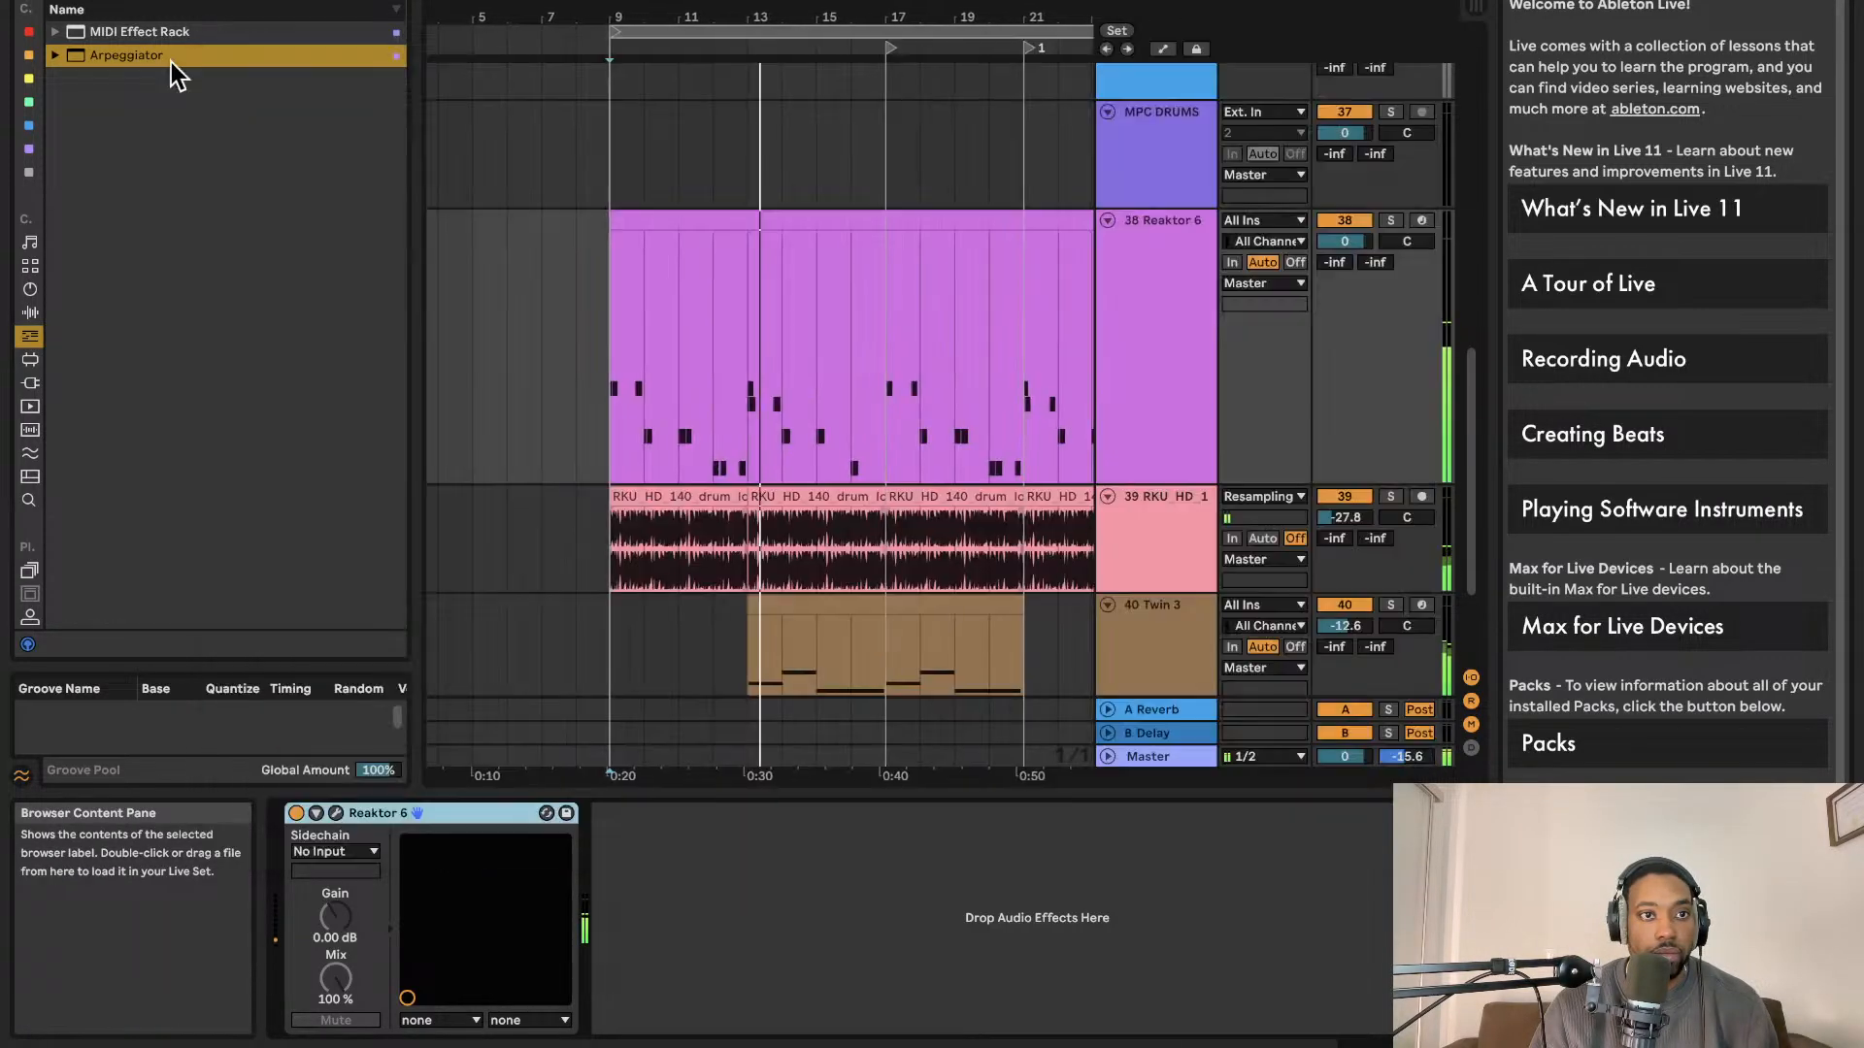